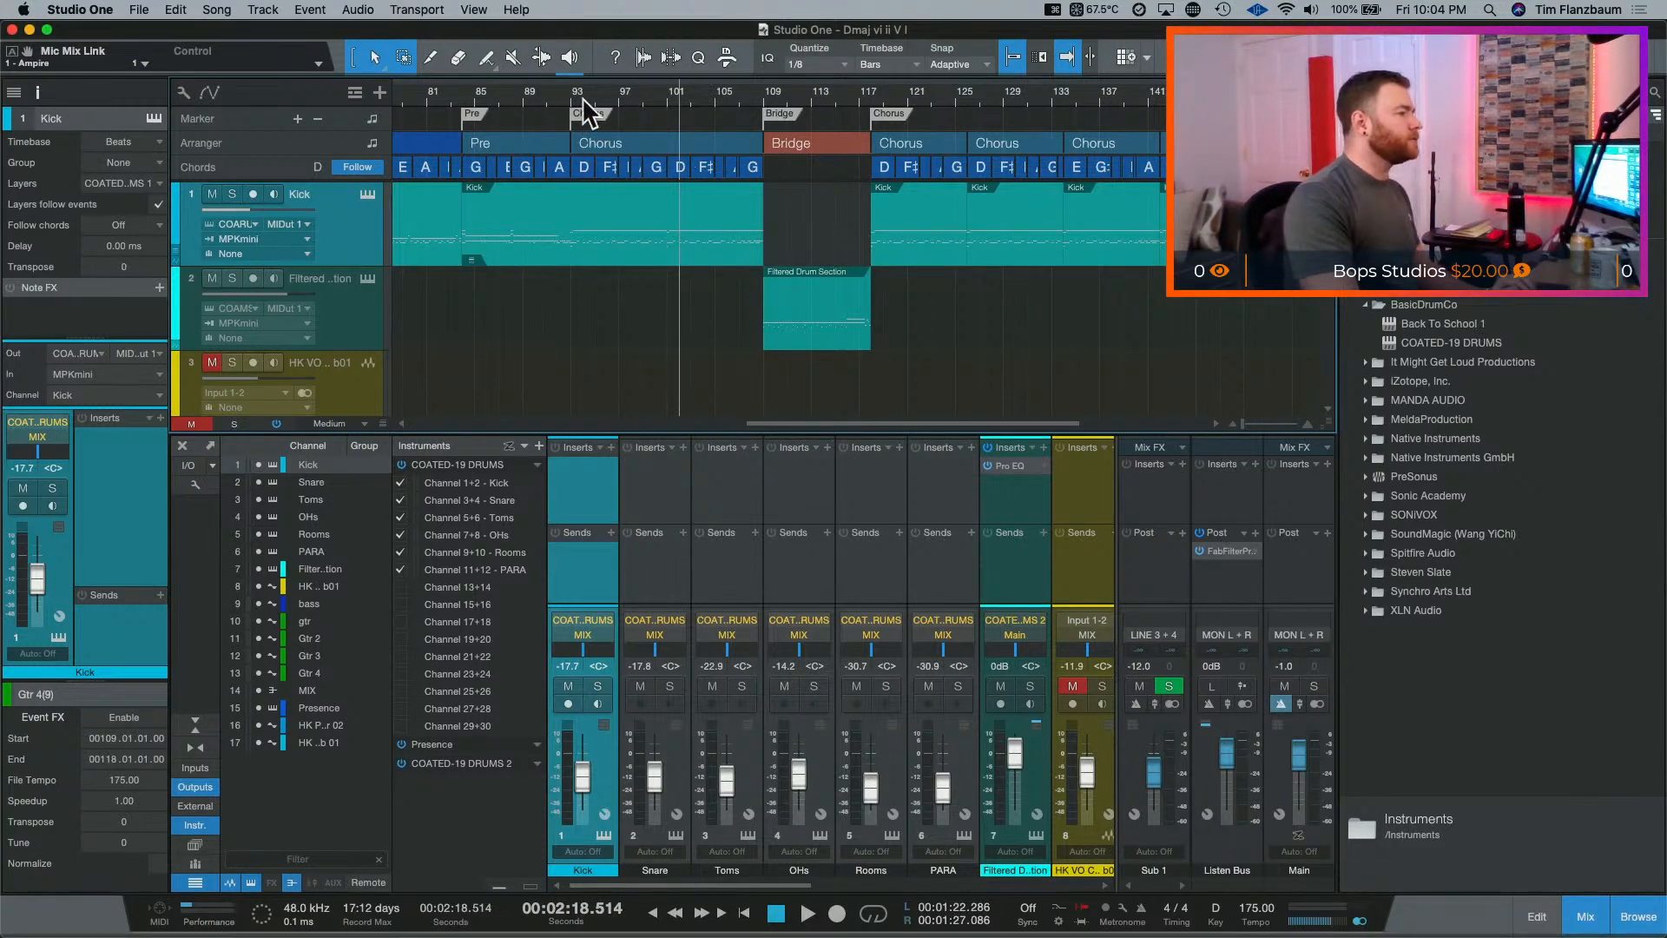
Step: Play back the song from the chorus, from the pre-chorus before it, and again across the start of the Bridge
{"action": "key", "text": "b"}
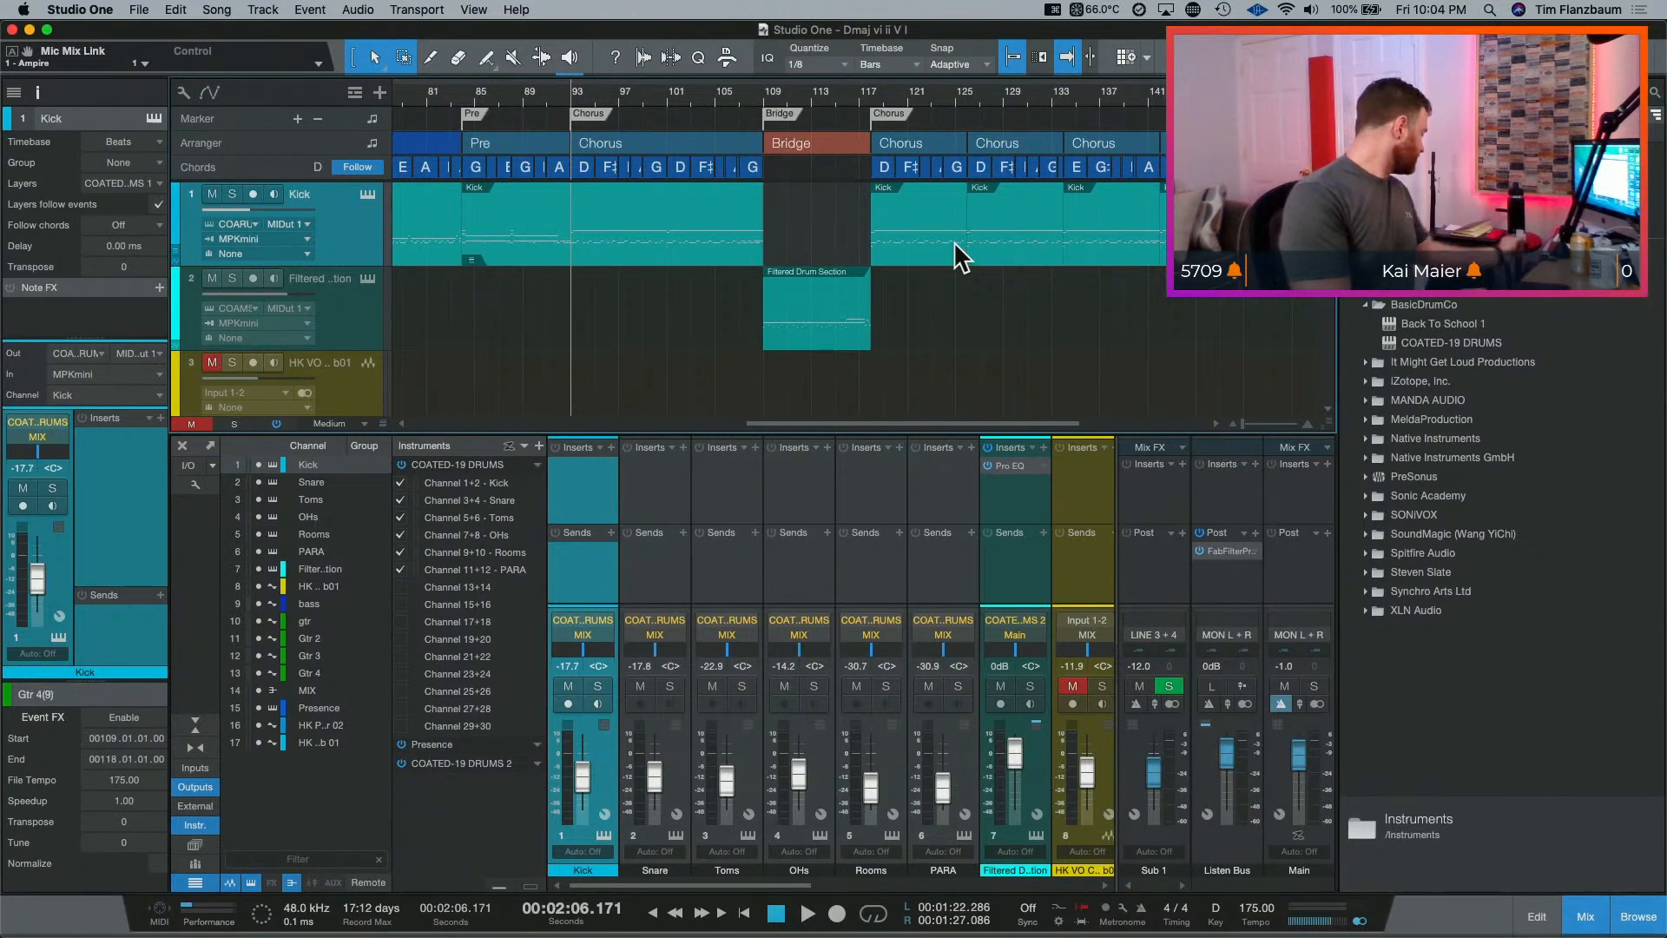
{"action": "key", "text": "space"}
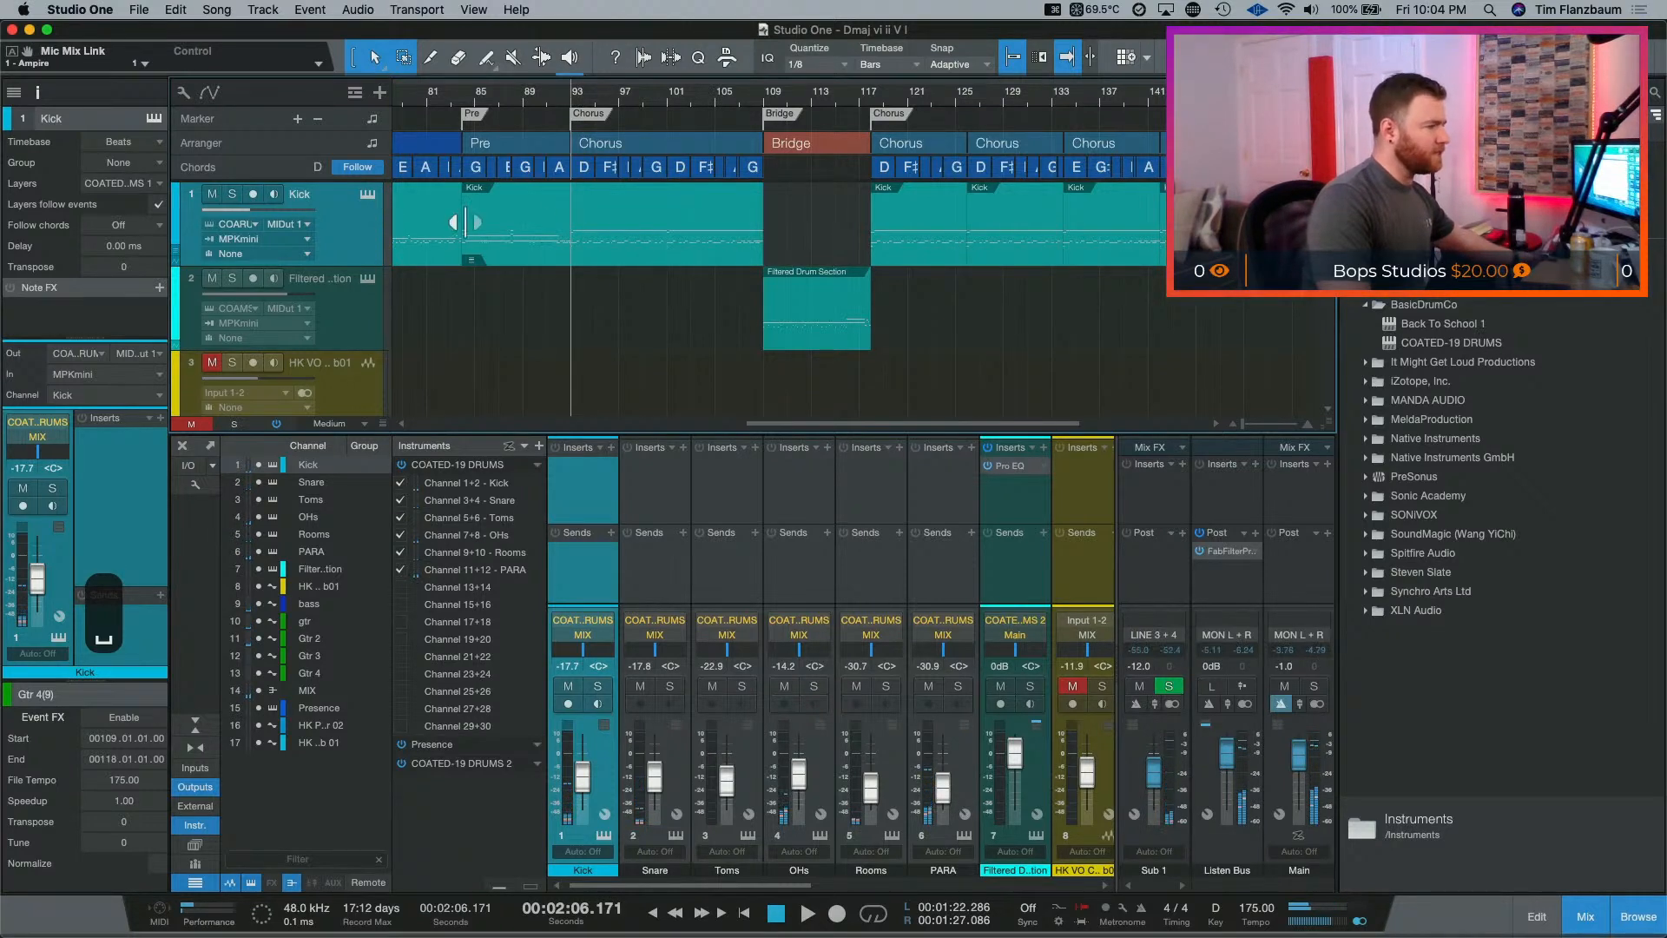
{"action": "key", "text": "shift+b"}
{"action": "key", "text": "space"}
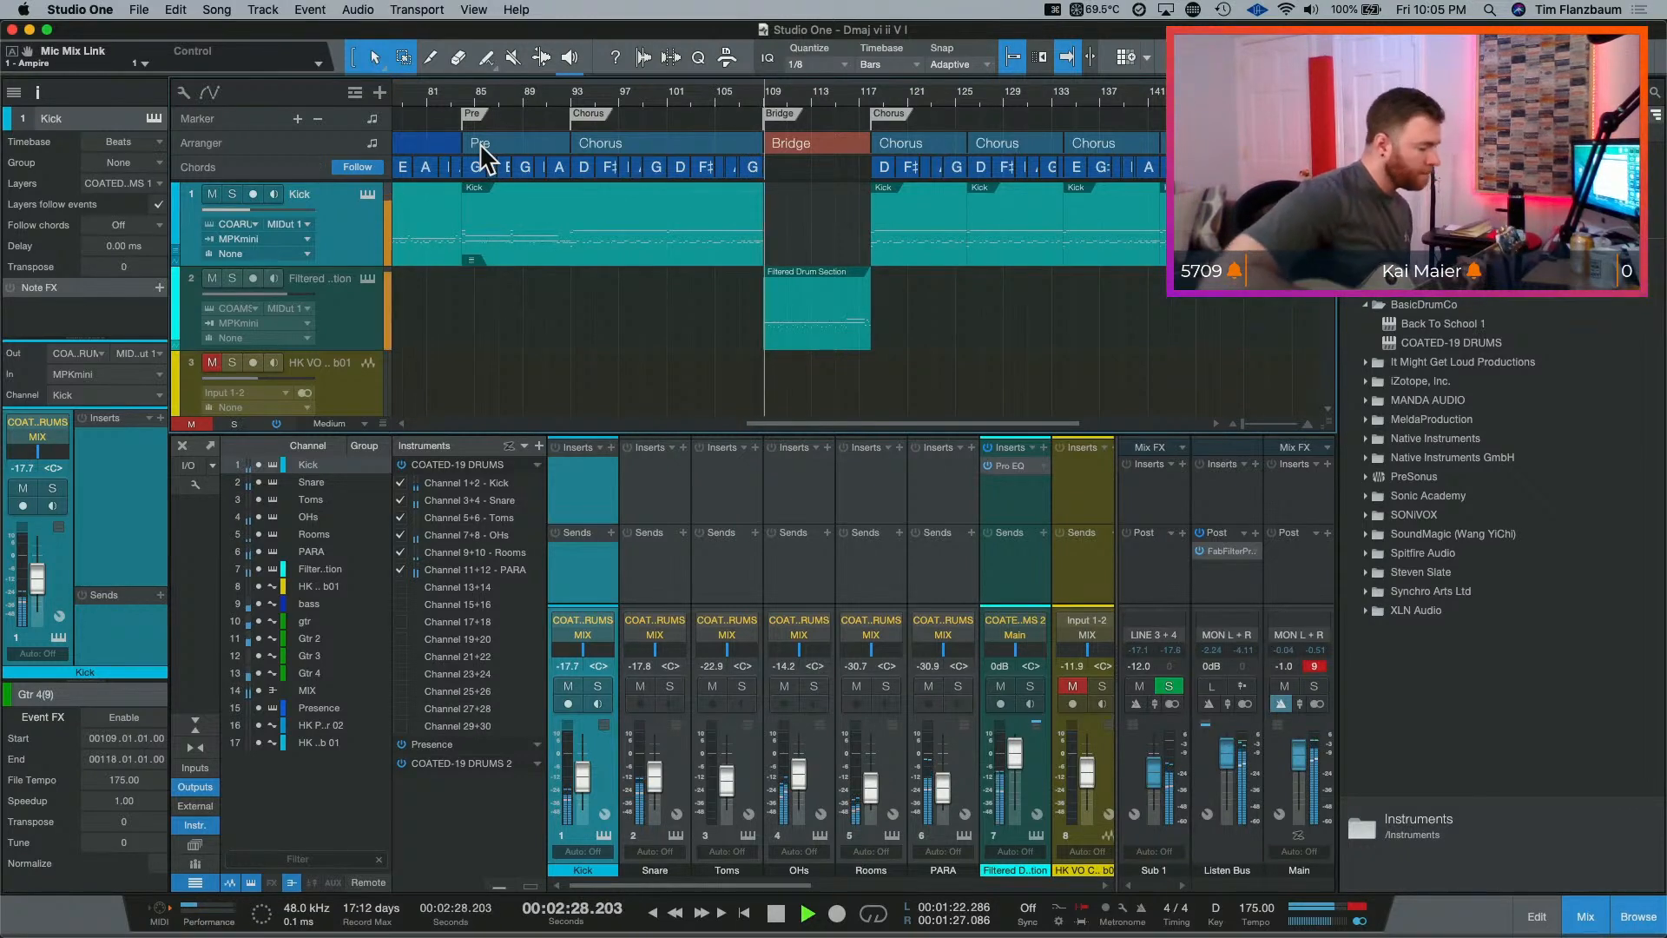
{"action": "key", "text": "space"}
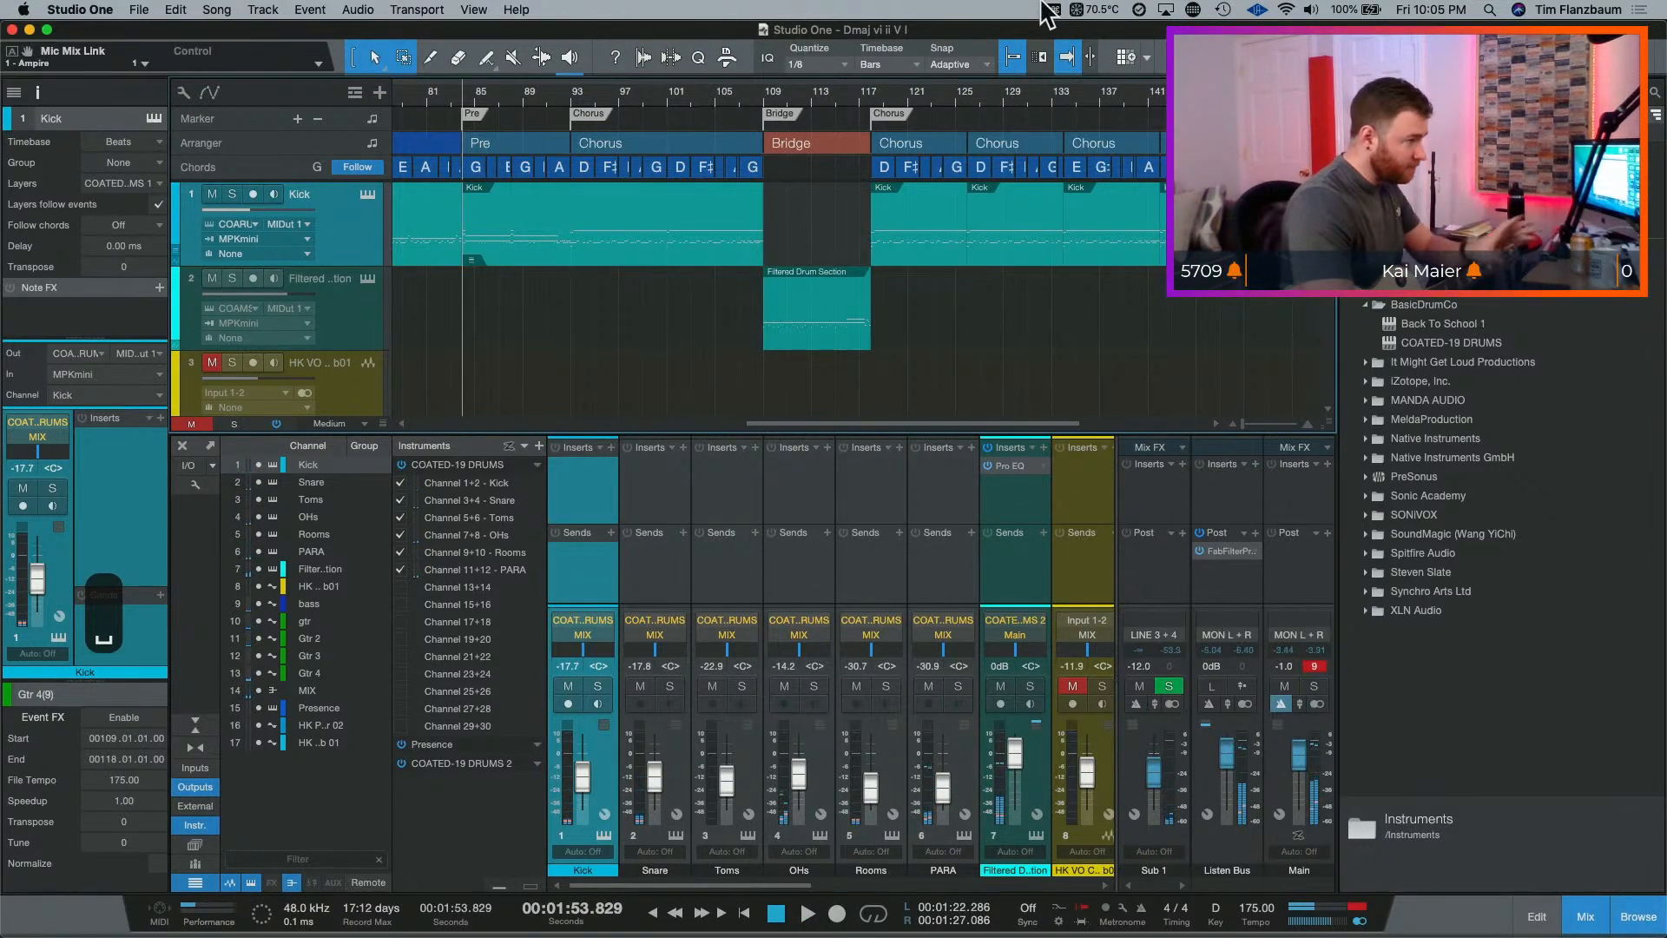
{"action": "left_click", "coordinate": [756, 94]}
{"action": "key", "text": "space"}
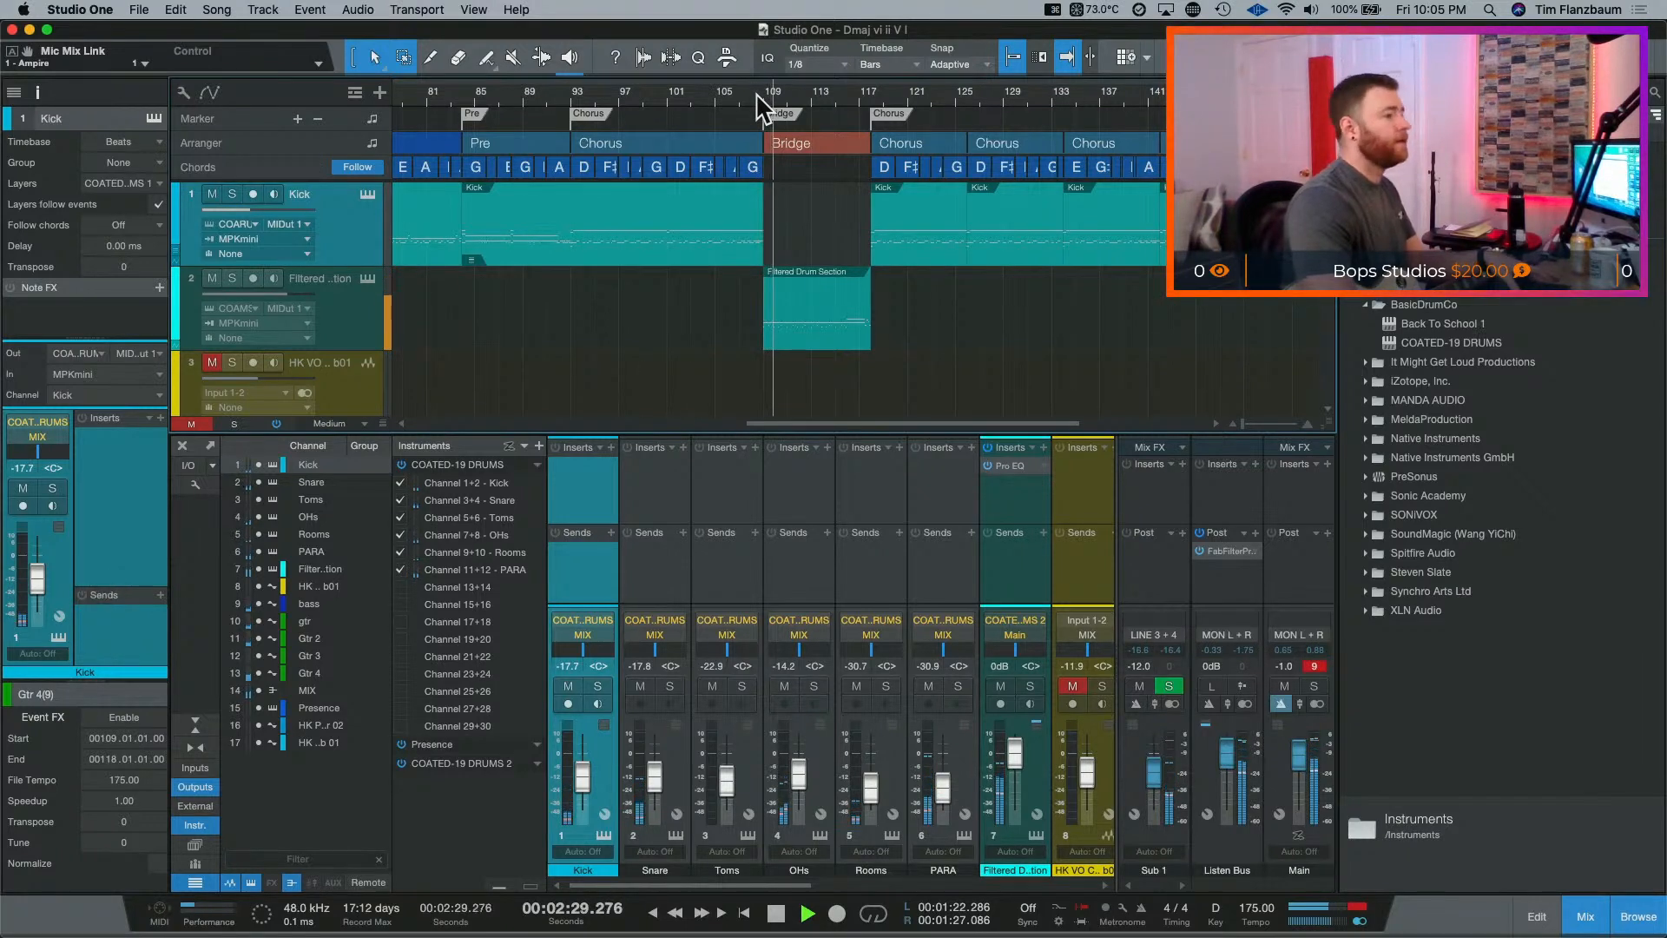
{"action": "key", "text": "space"}
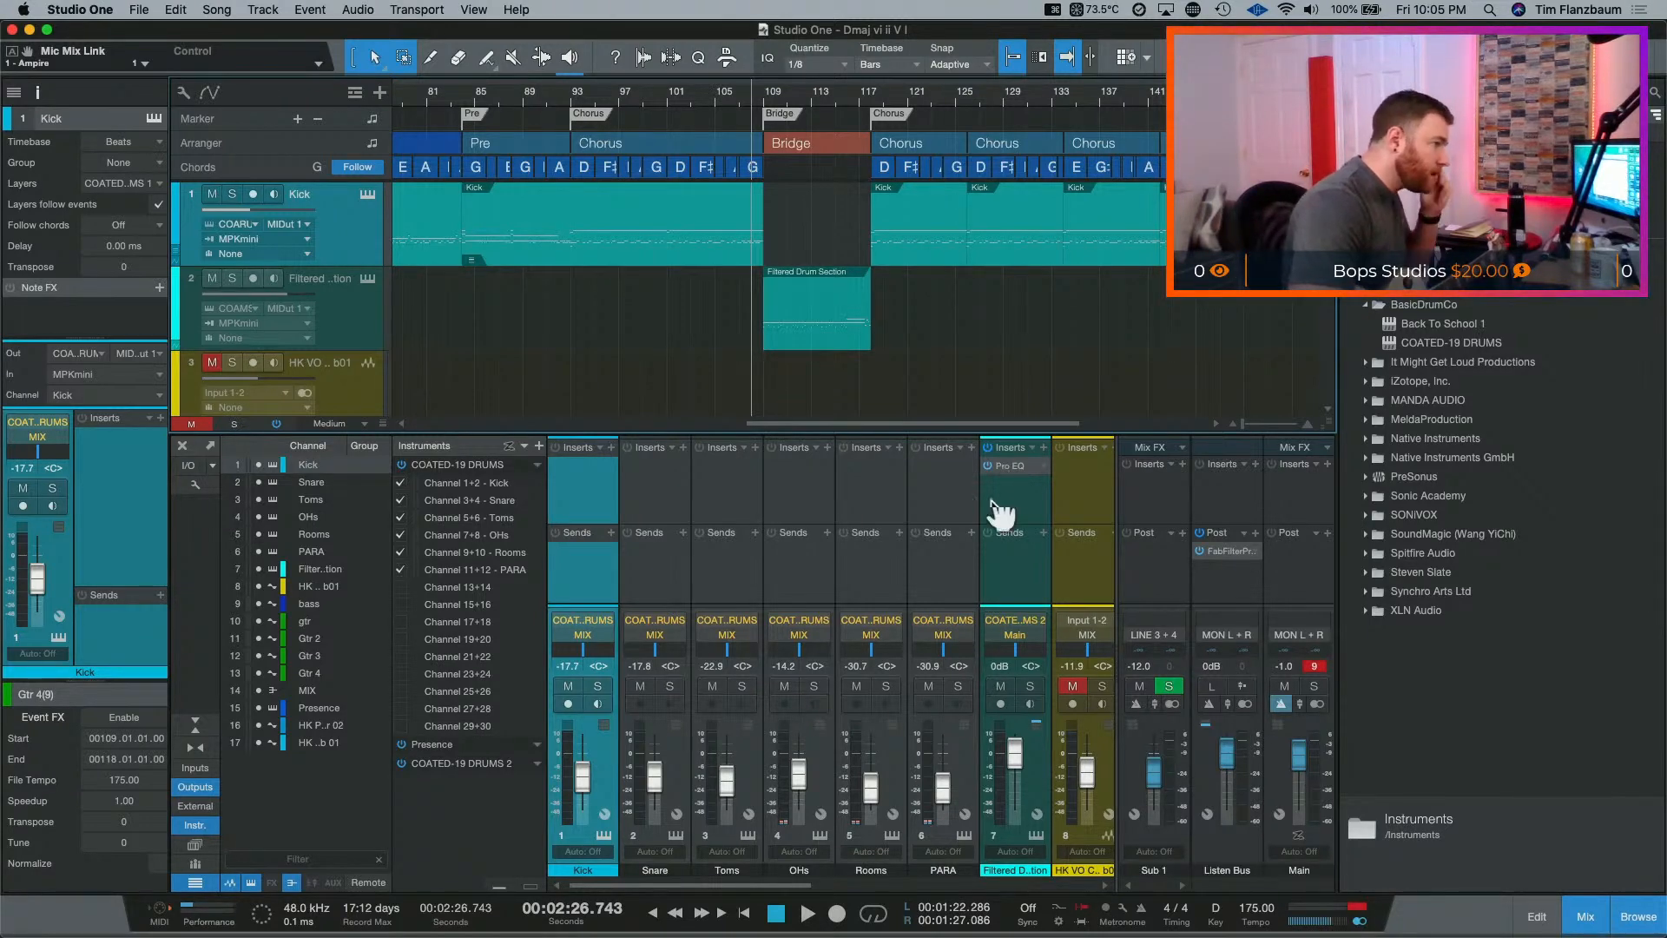
Step: Place the playhead at the start of the Bridge and select the track events from the Bridge onward
{"action": "scroll", "coordinate": [668, 304], "scroll_direction": "down", "scroll_amount": 5}
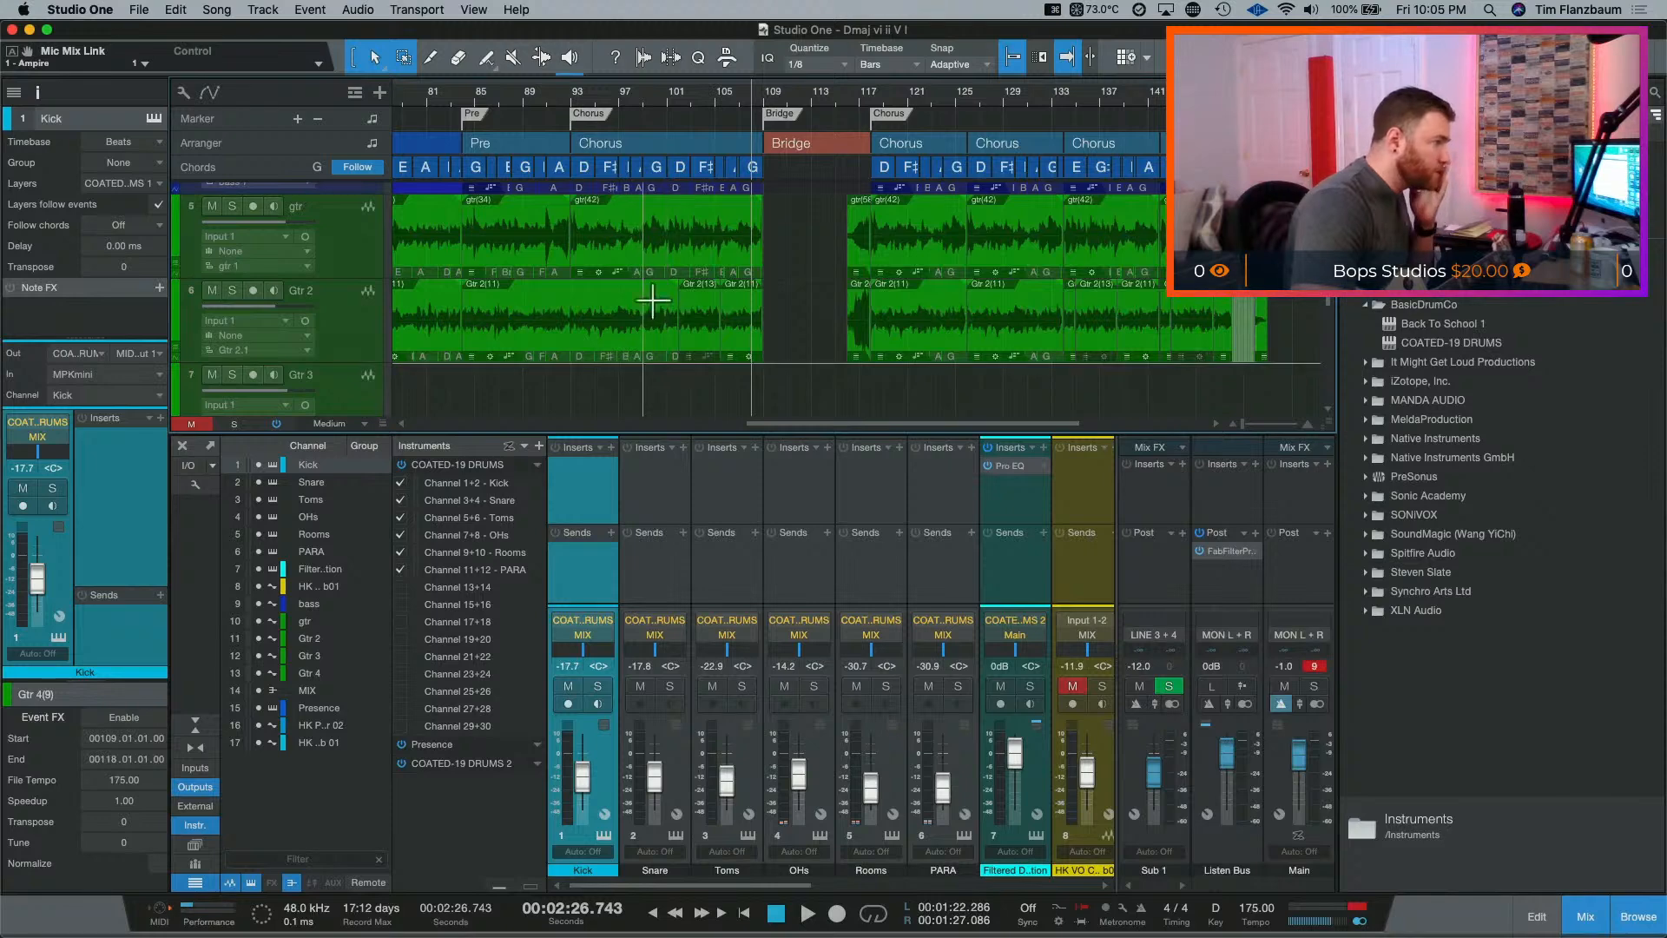
{"action": "left_click", "coordinate": [351, 233]}
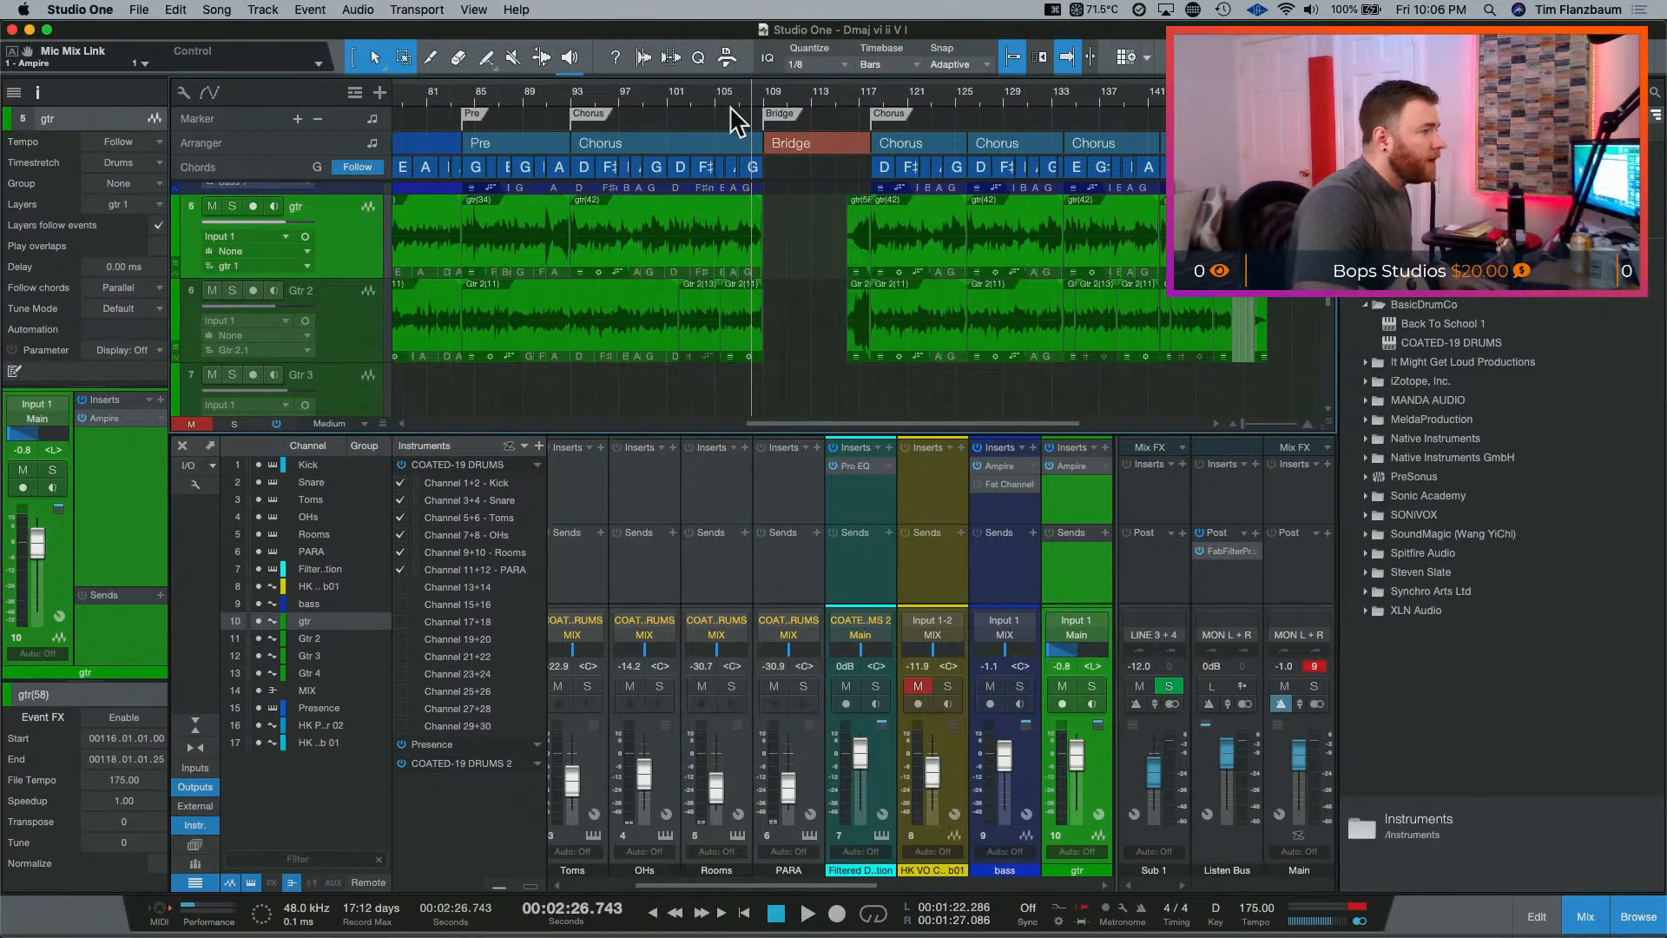
{"action": "left_click", "coordinate": [769, 81]}
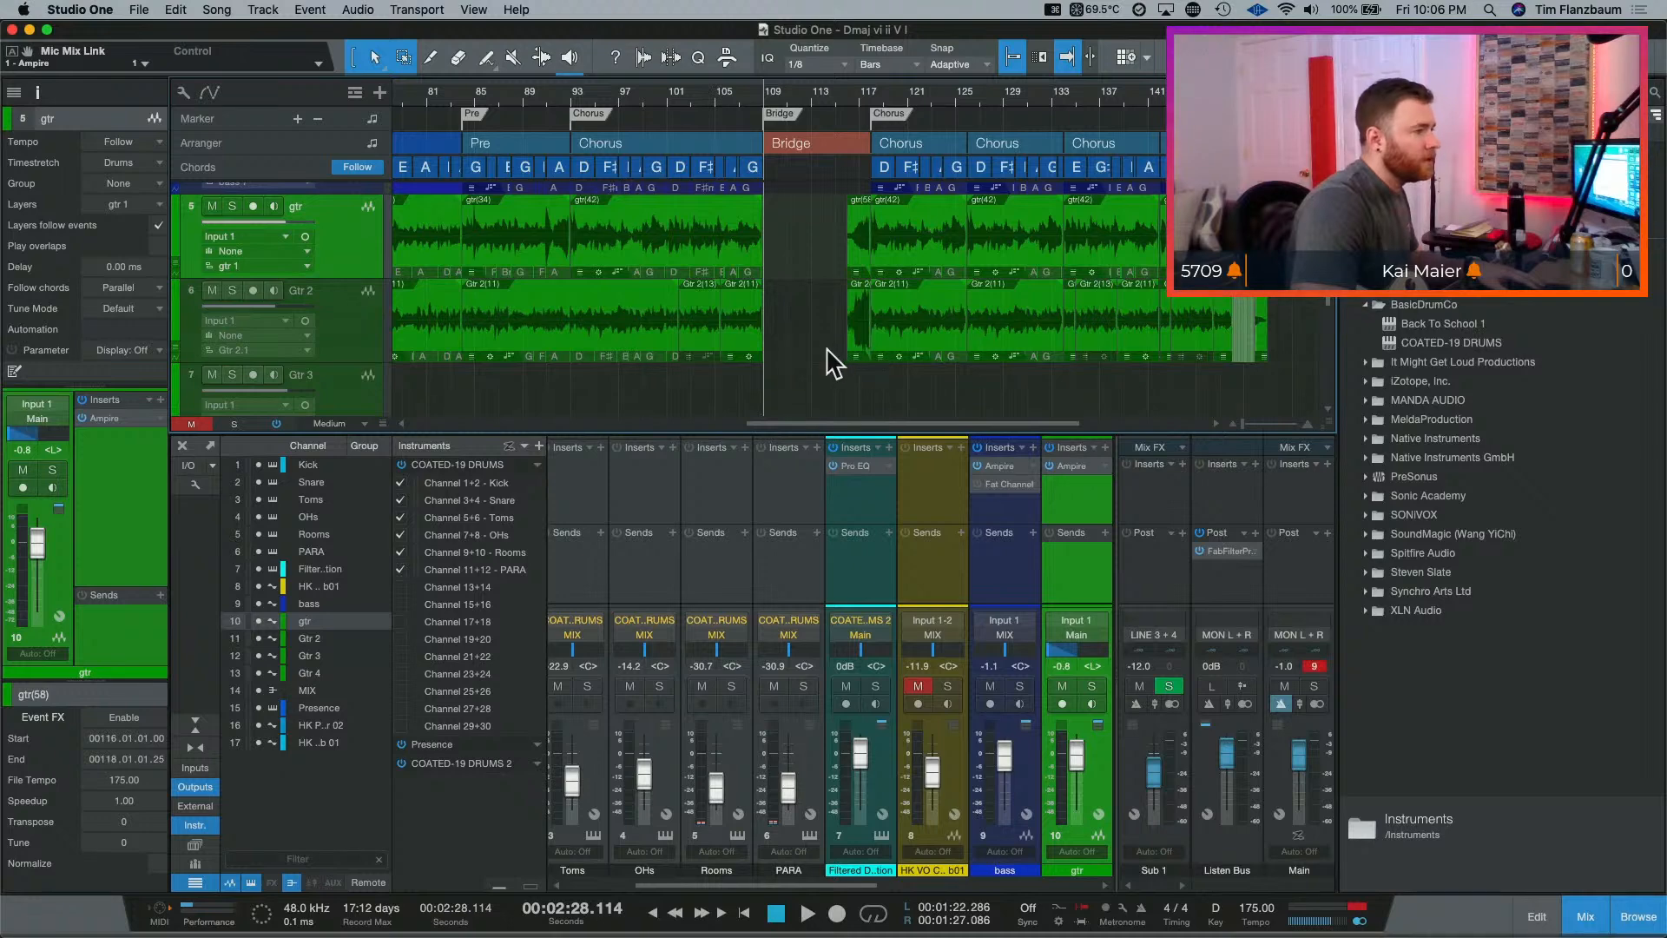
{"action": "left_click_drag", "start_coordinate": [827, 350], "coordinate": [1296, 5]}
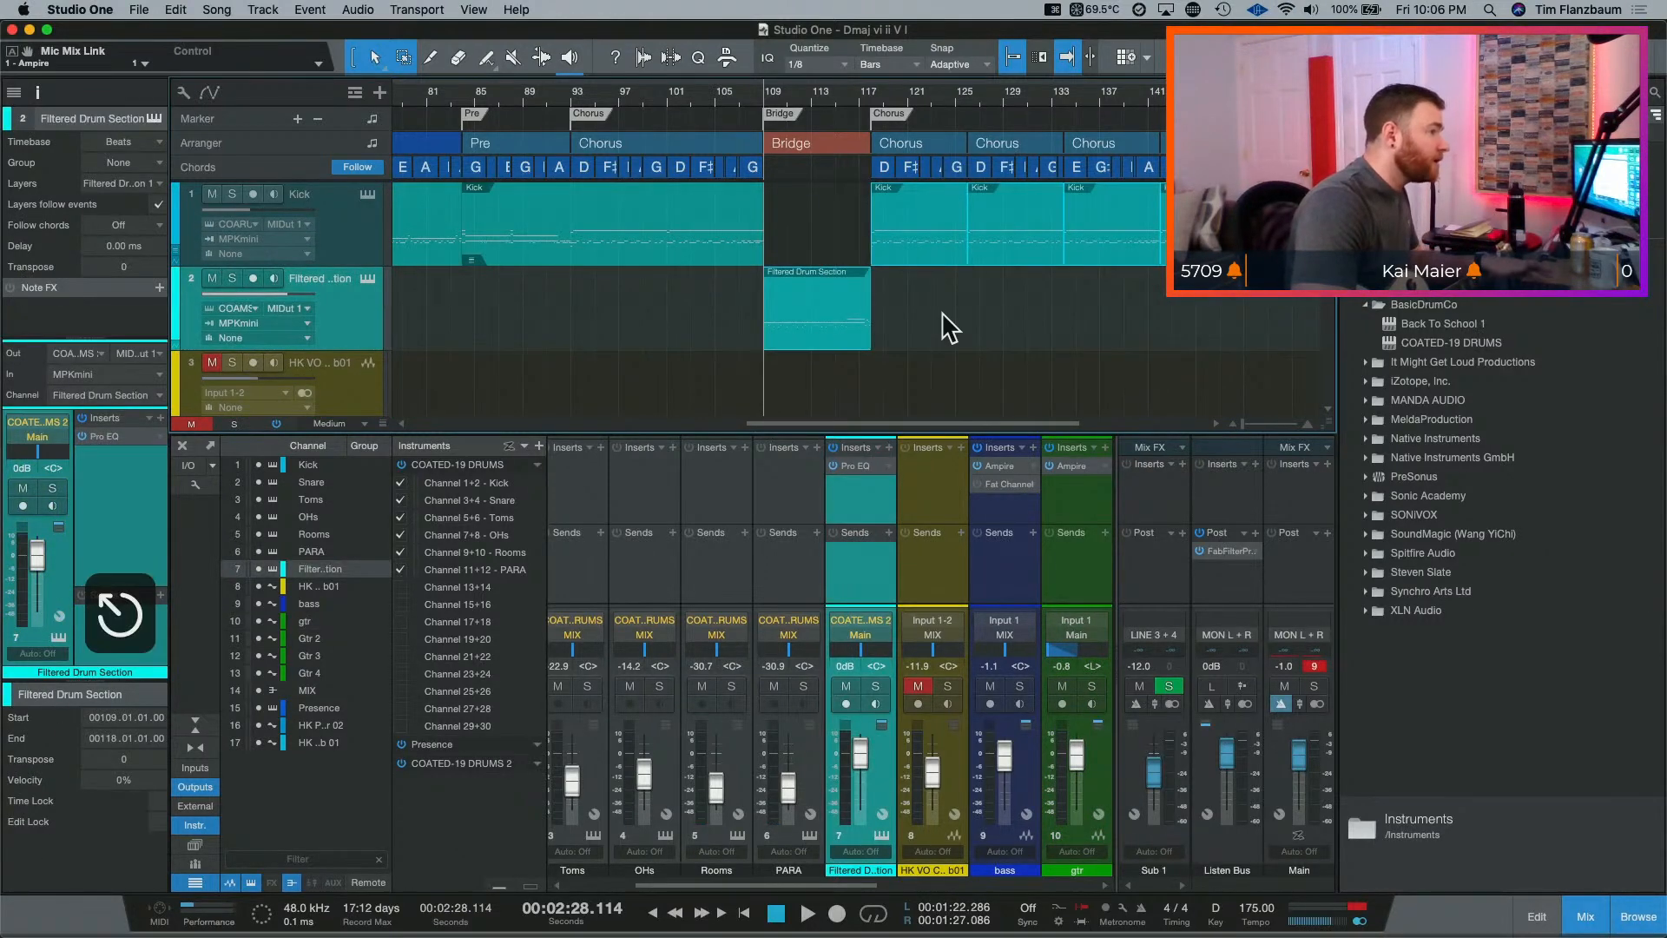
Step: Try to move the closing Chorus sections later in the arranger track, and undo the move
{"action": "left_click", "coordinate": [954, 171]}
{"action": "left_click_drag", "start_coordinate": [906, 139], "coordinate": [1164, 148]}
{"action": "left_click", "coordinate": [1127, 139], "text": "shift"}
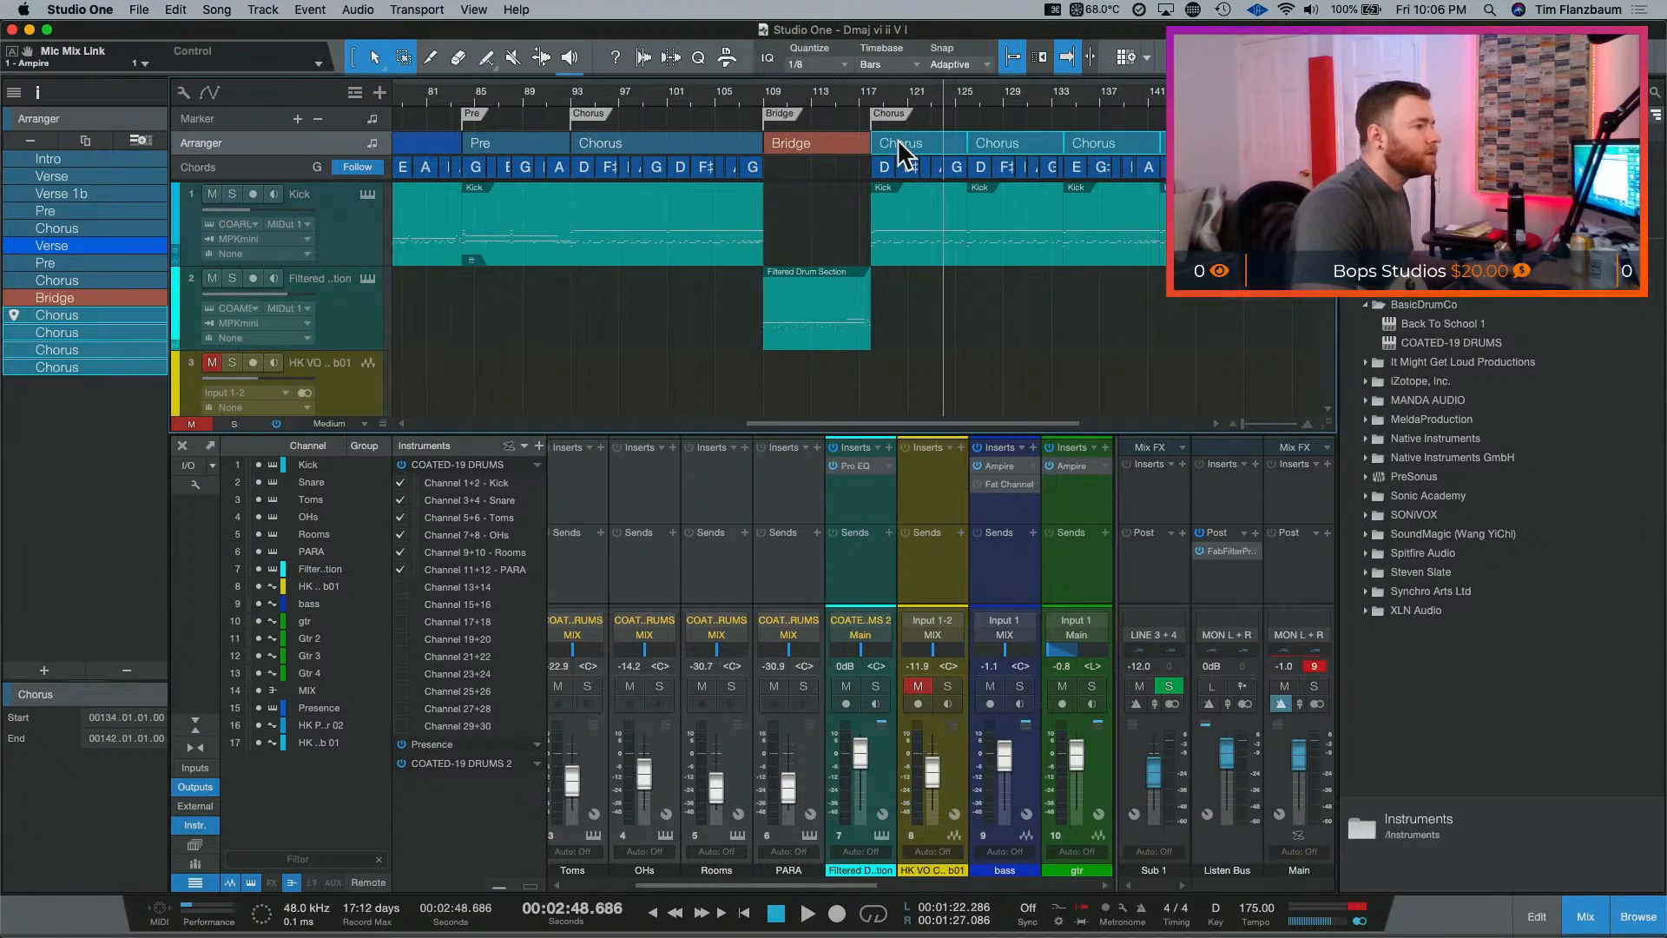
{"action": "left_click_drag", "start_coordinate": [898, 143], "coordinate": [993, 141]}
{"action": "key", "text": "super+z"}
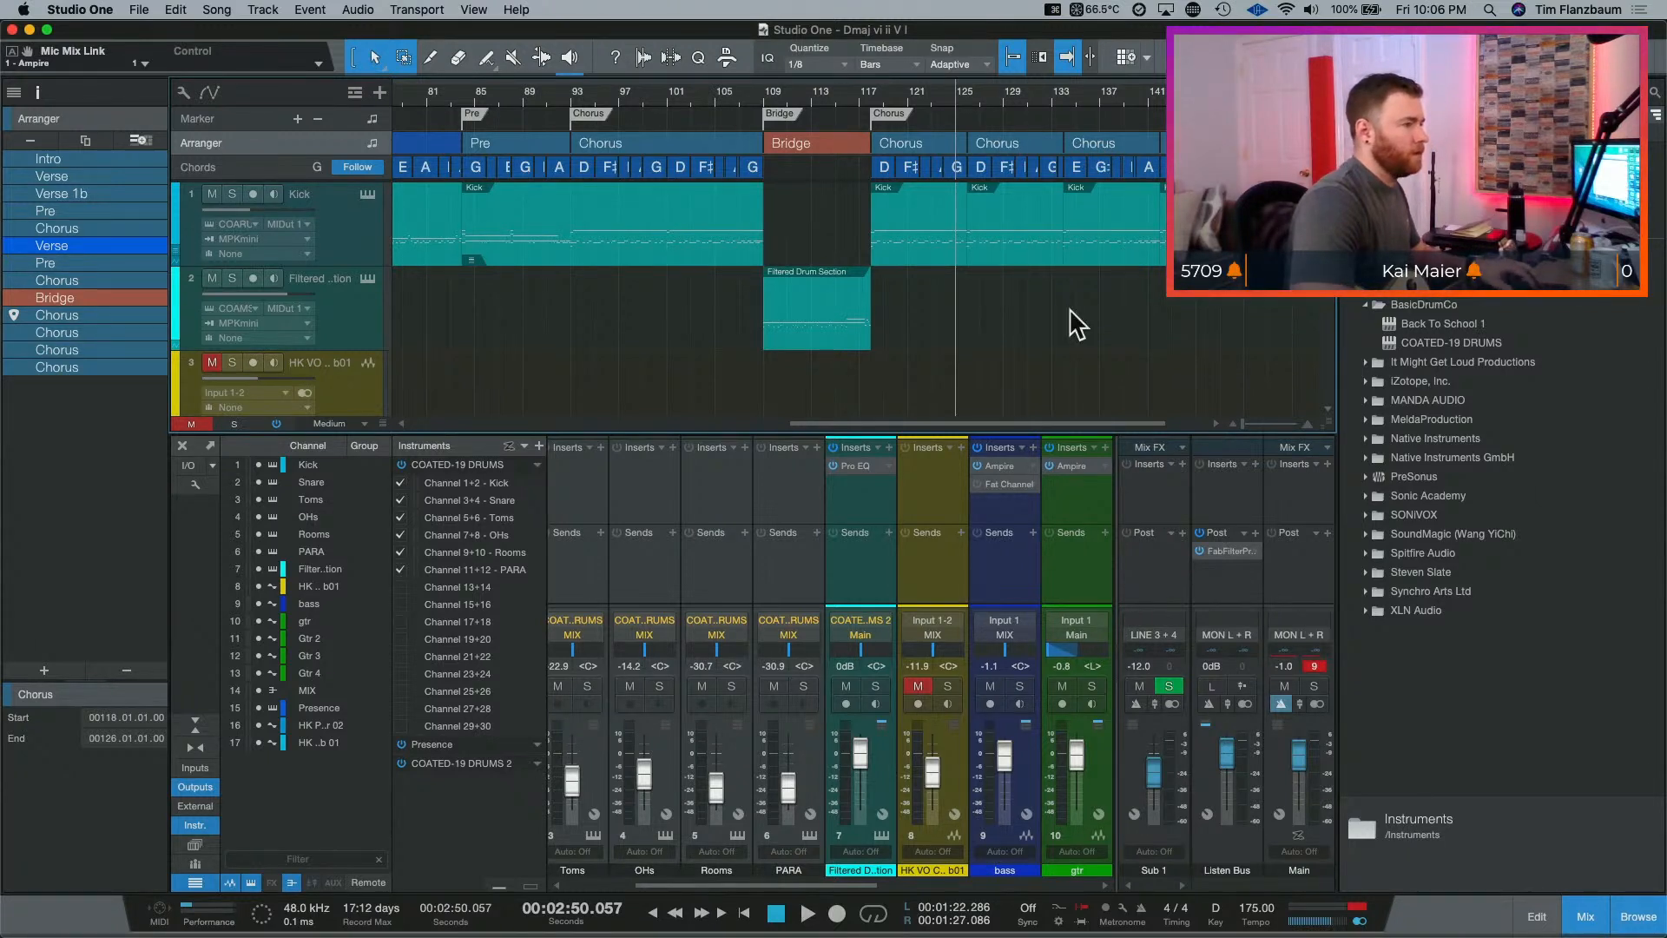
Step: Move the four closing Chorus sections with their events eight bars later so the first starts at bar 126
{"action": "key", "text": "w"}
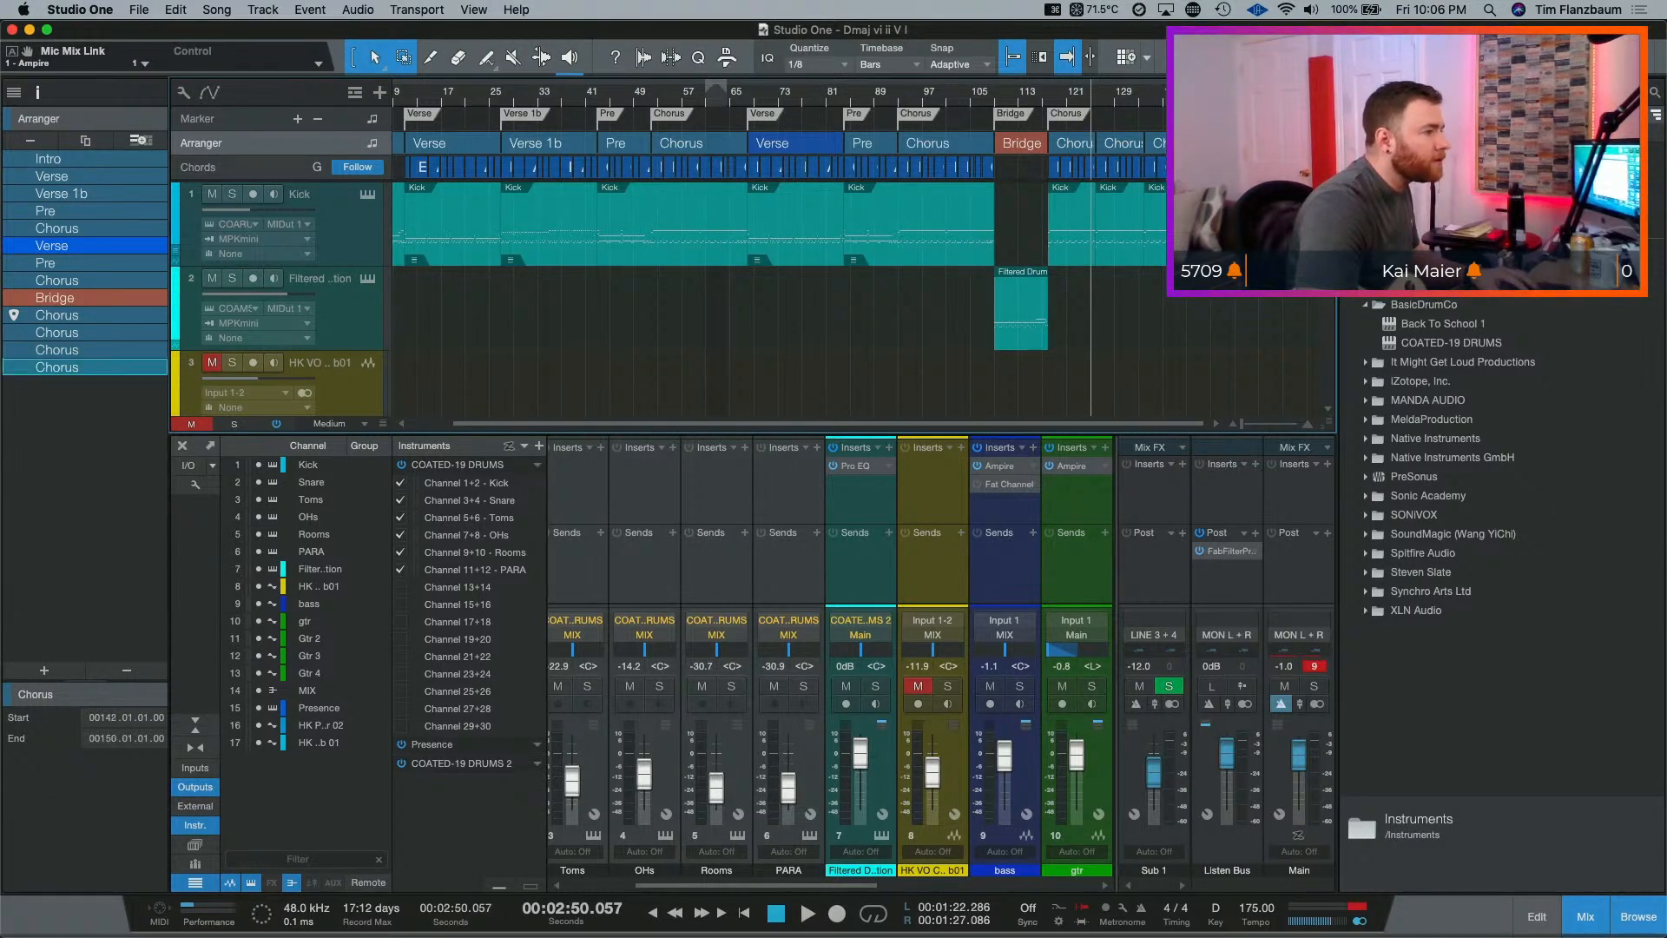
{"action": "left_click", "coordinate": [1107, 154]}
{"action": "left_click", "coordinate": [1081, 157]}
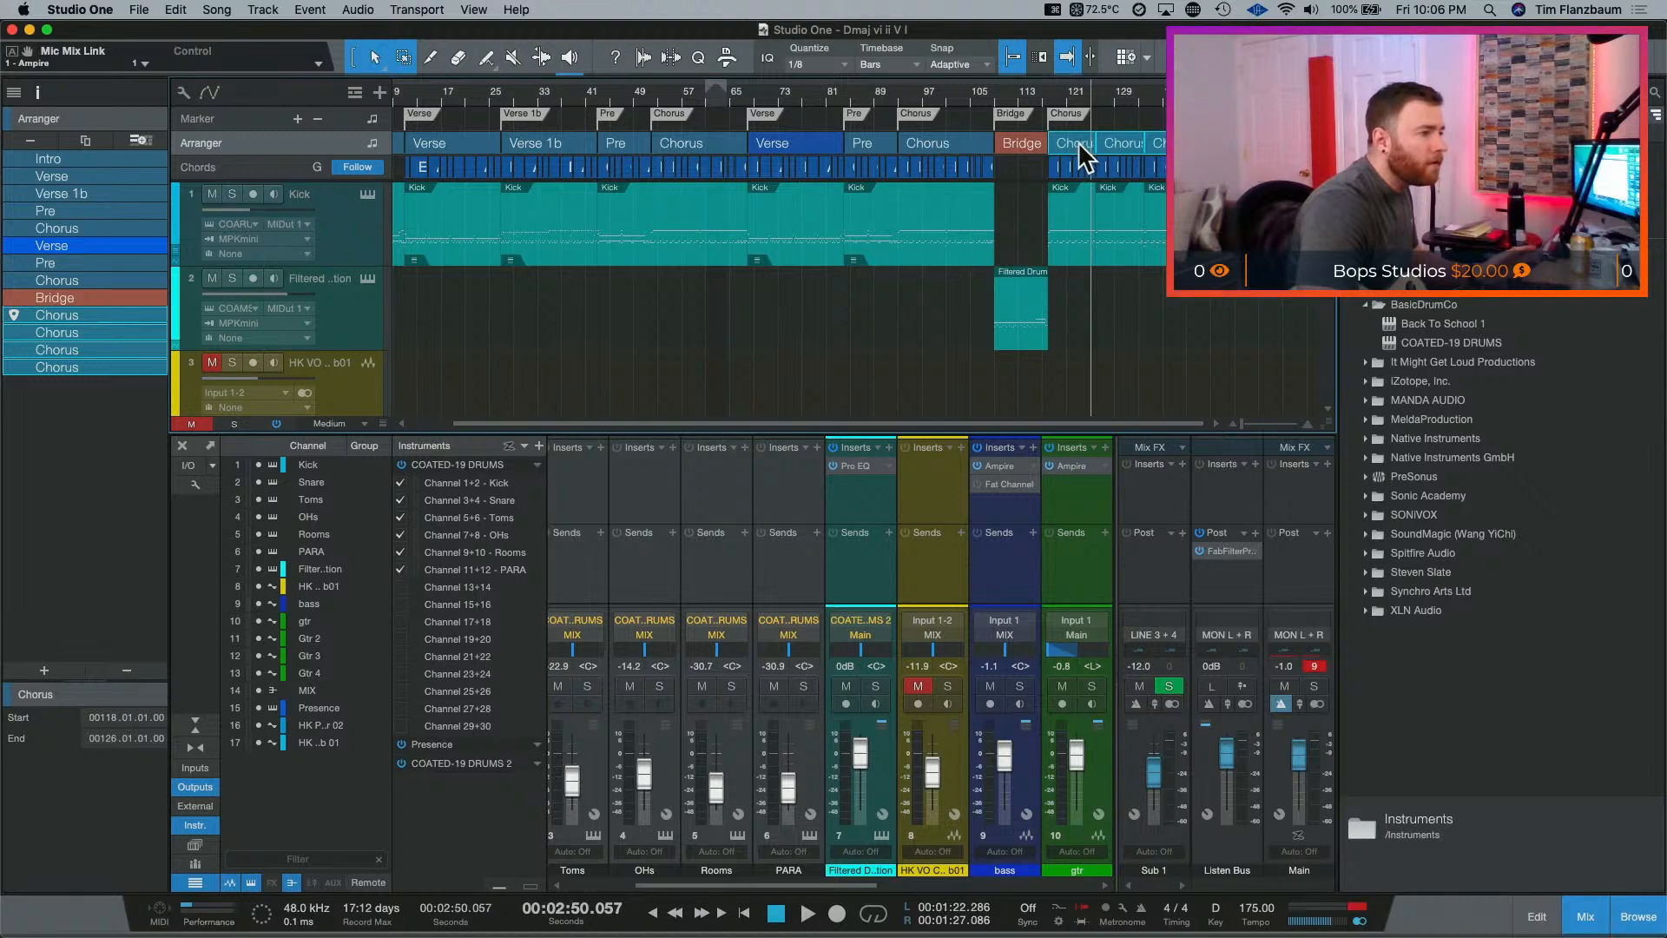
{"action": "key", "text": "Delete"}
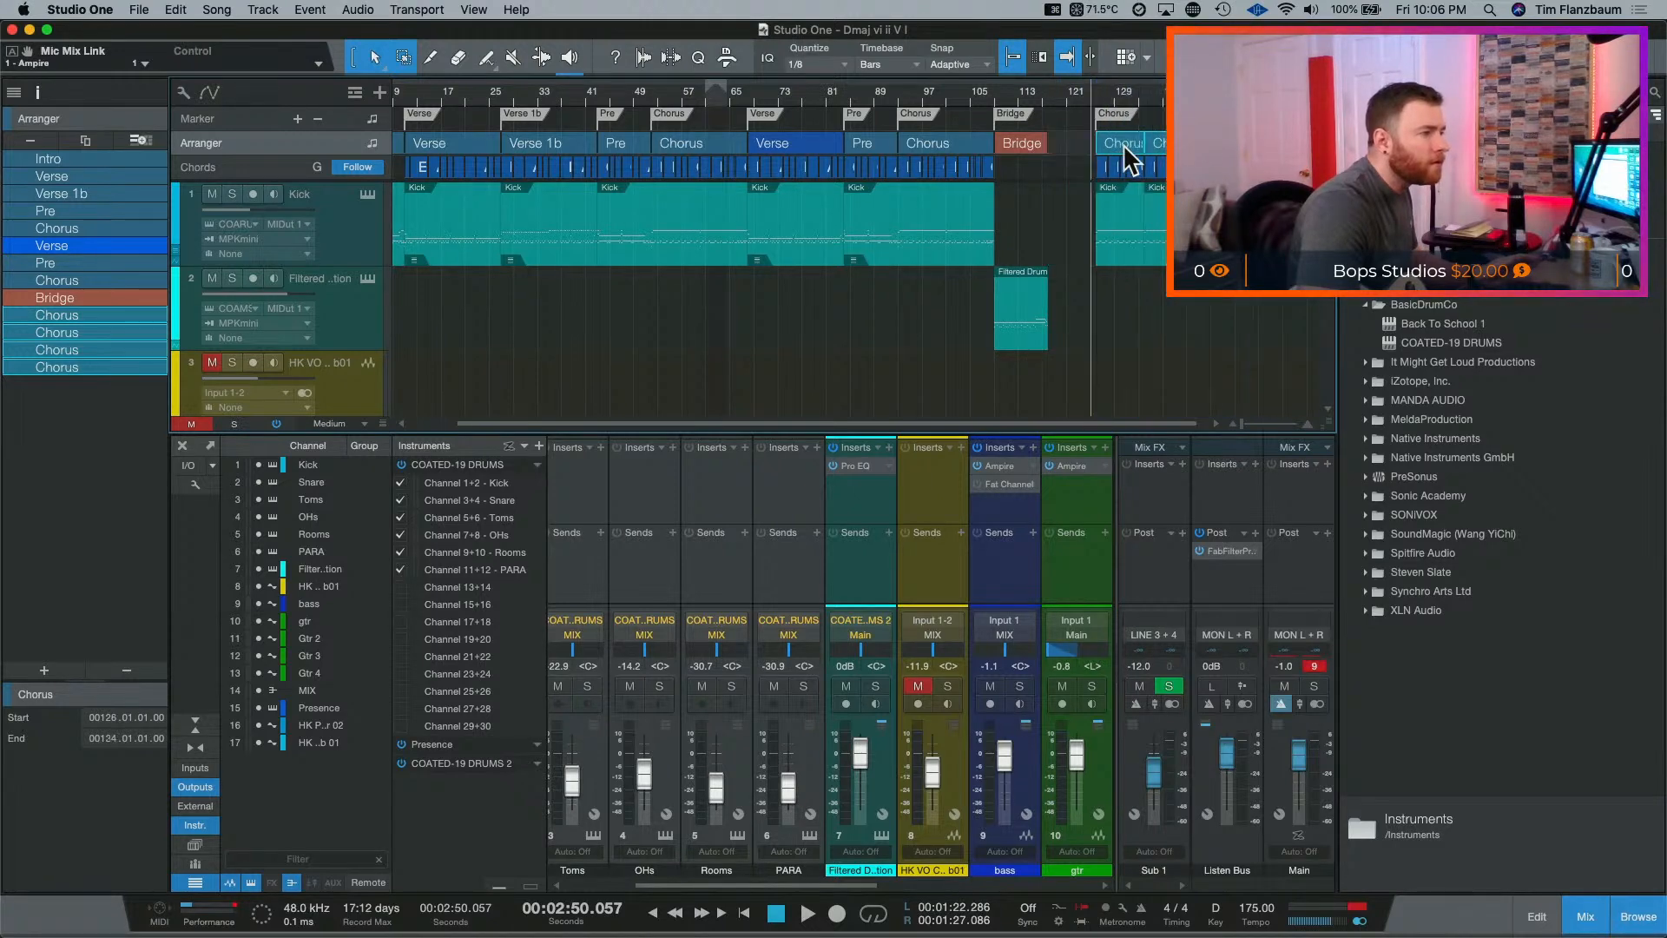
Step: Extend the Bridge arranger section to bar 126 to fill the gap before the closing Chorus
{"action": "scroll", "coordinate": [1119, 465], "scroll_direction": "right", "scroll_amount": 3}
{"action": "scroll", "coordinate": [1130, 386], "scroll_direction": "down", "scroll_amount": 6}
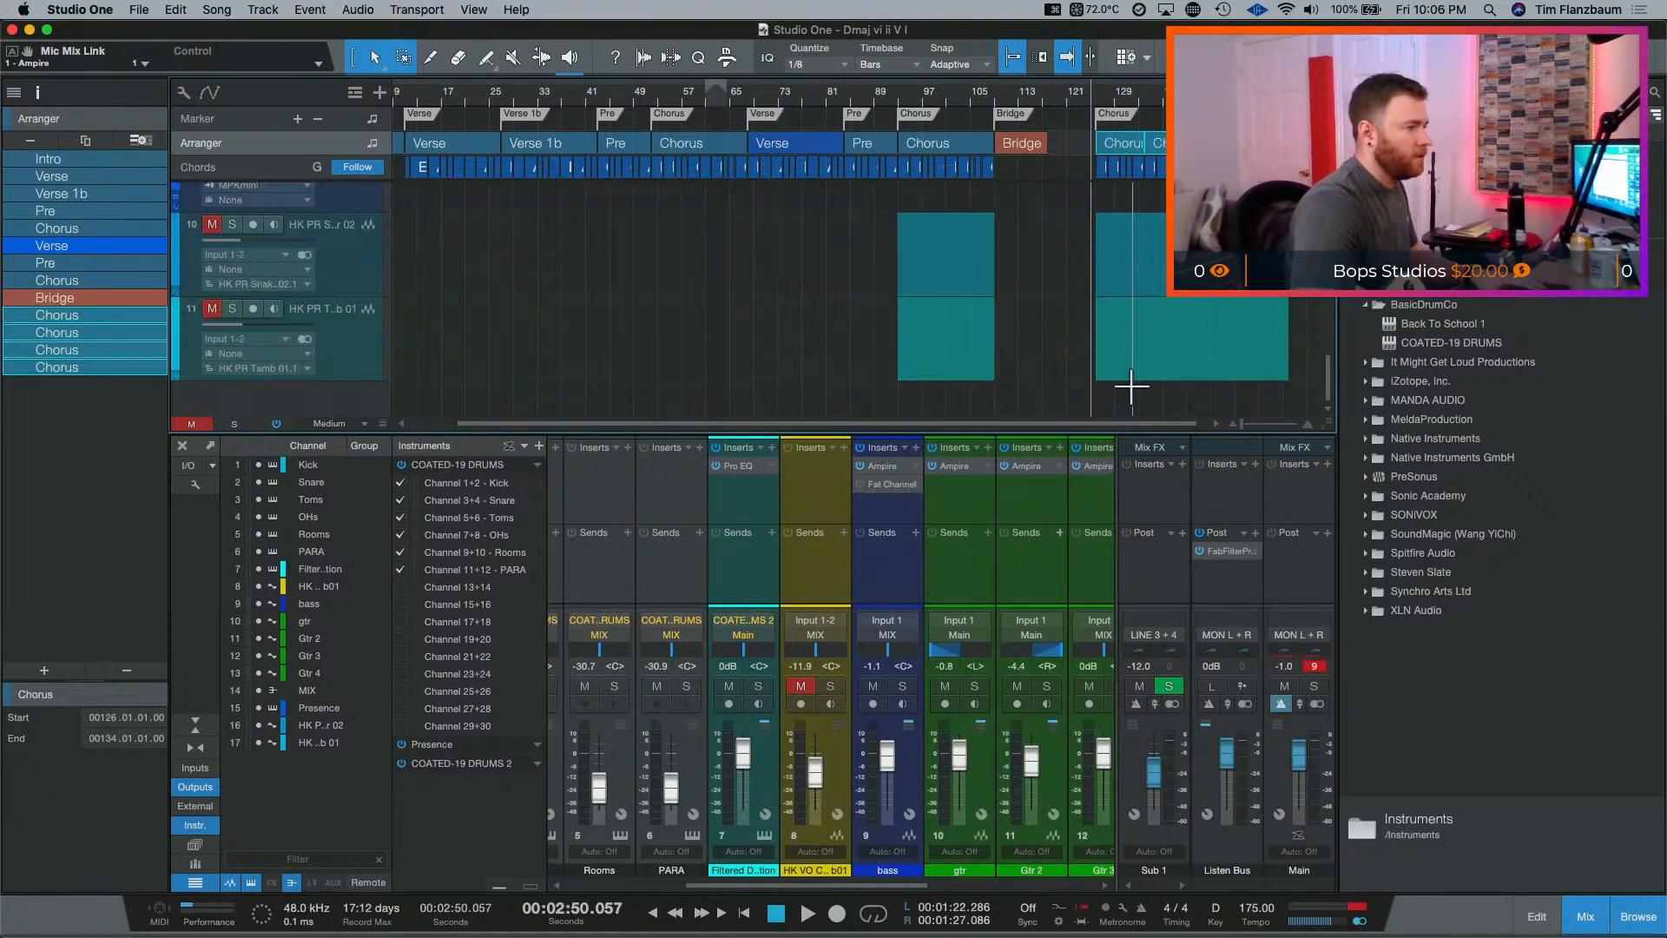
{"action": "scroll", "coordinate": [1130, 382], "scroll_direction": "up", "scroll_amount": 7}
{"action": "key", "text": "e"}
{"action": "key", "text": "e"}
{"action": "key", "text": "e"}
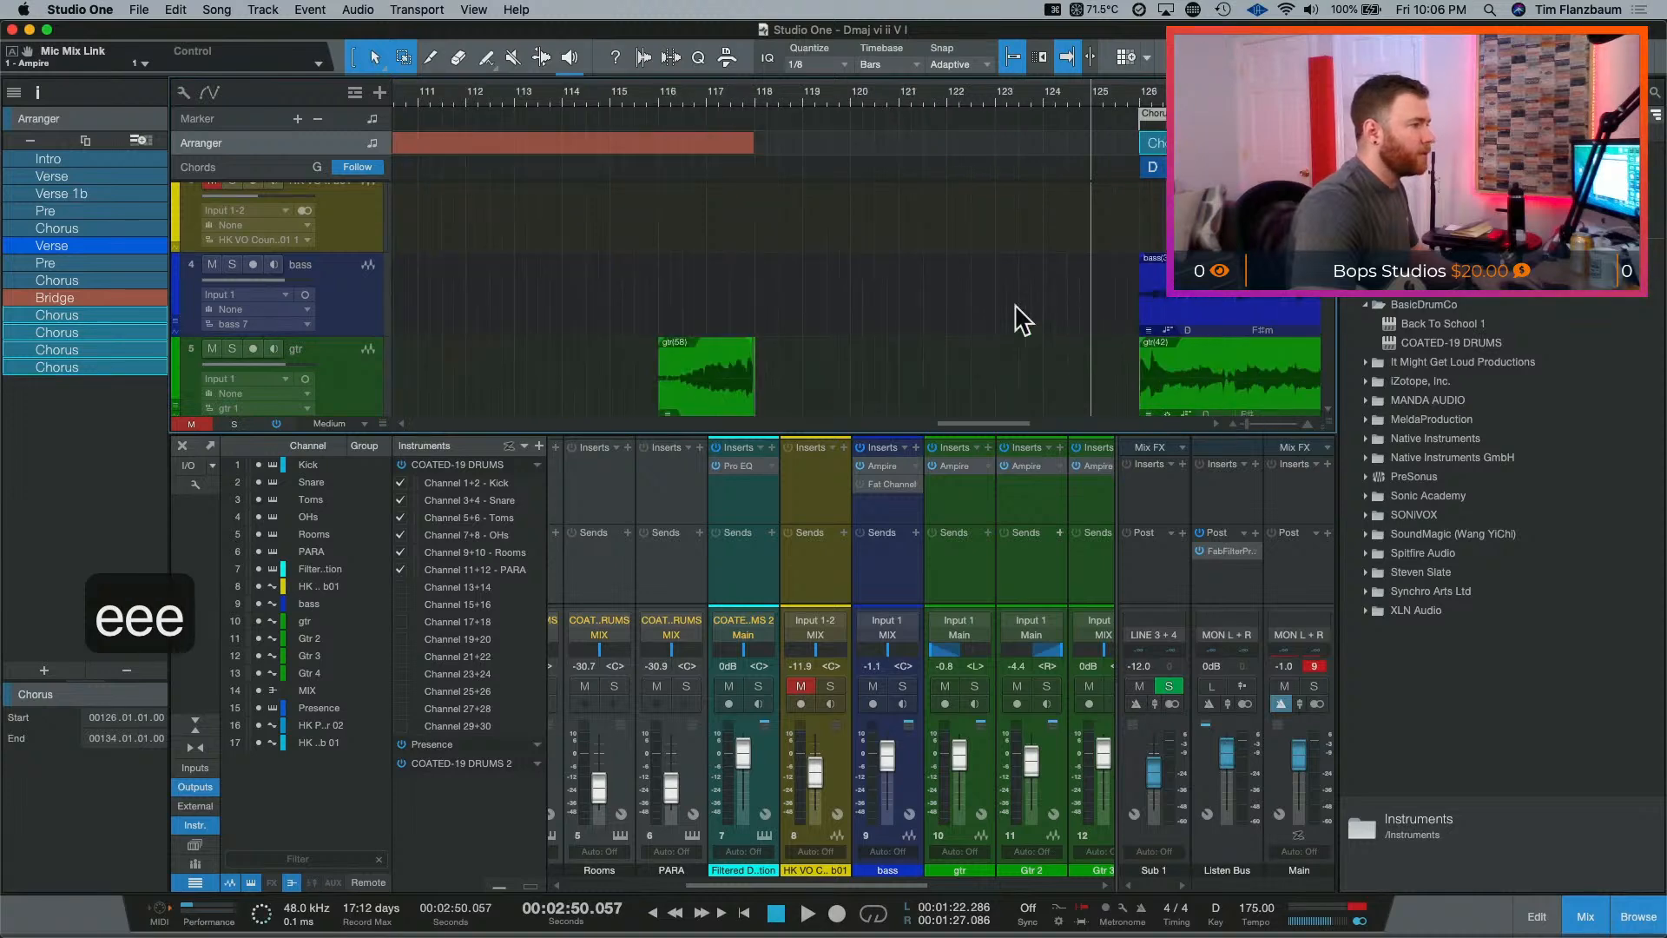
{"action": "key", "text": "w"}
{"action": "scroll", "coordinate": [938, 291], "scroll_direction": "down", "scroll_amount": 5}
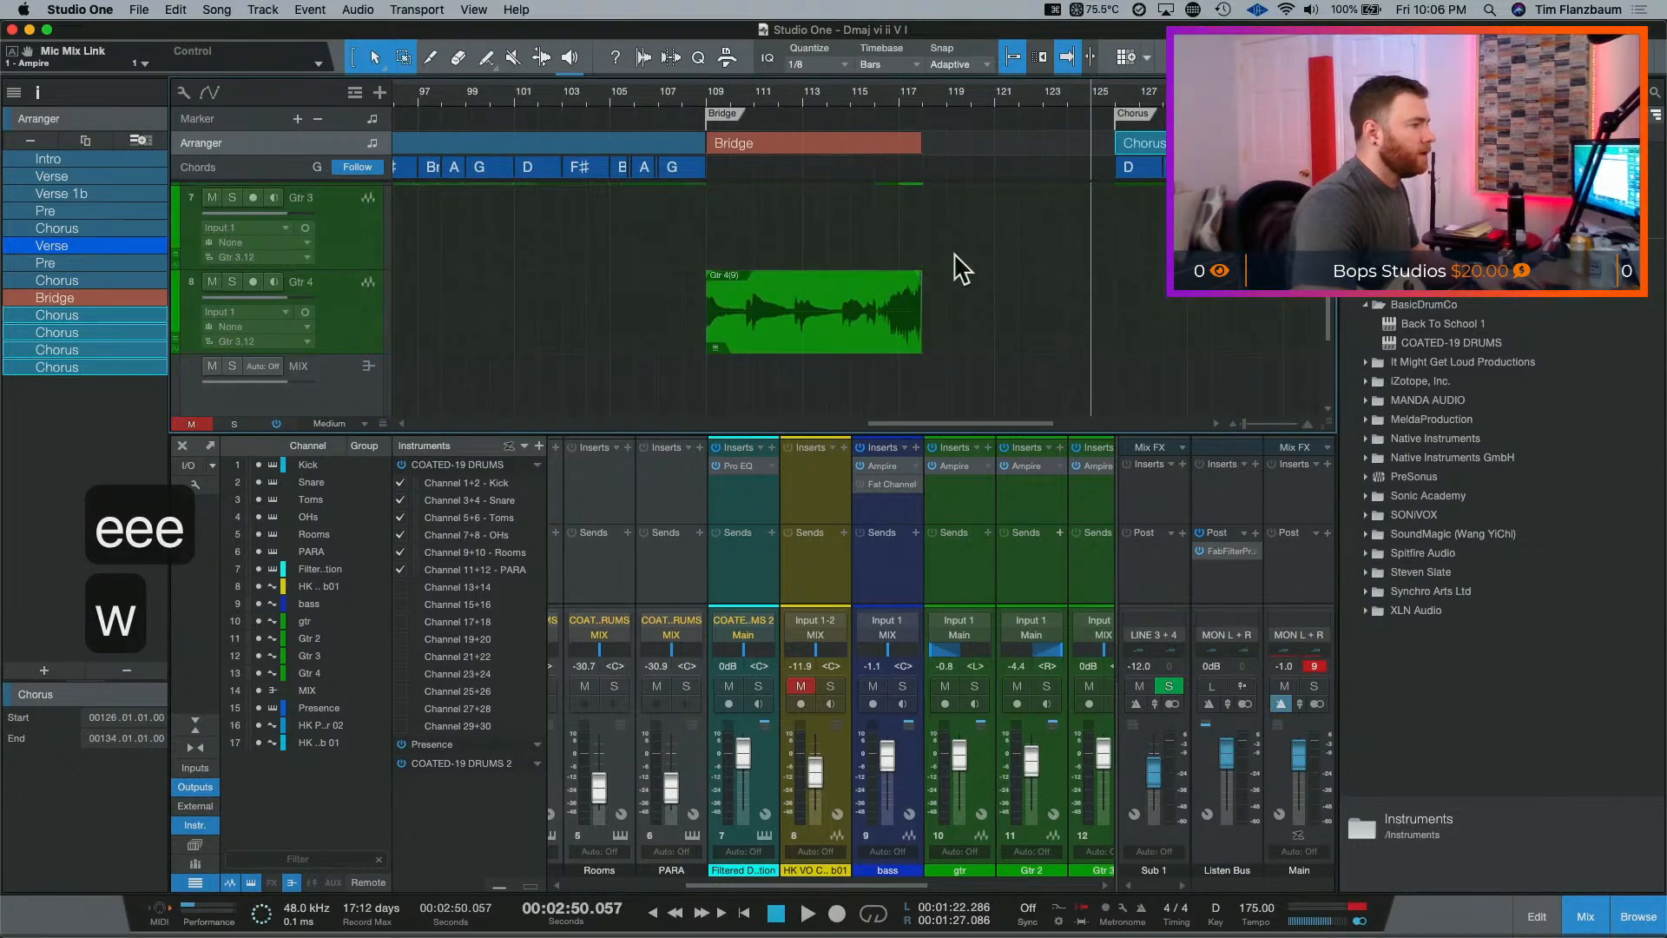
{"action": "scroll", "coordinate": [955, 264], "scroll_direction": "up", "scroll_amount": 4}
{"action": "scroll", "coordinate": [911, 298], "scroll_direction": "down", "scroll_amount": 2}
{"action": "scroll", "coordinate": [945, 326], "scroll_direction": "down", "scroll_amount": 1}
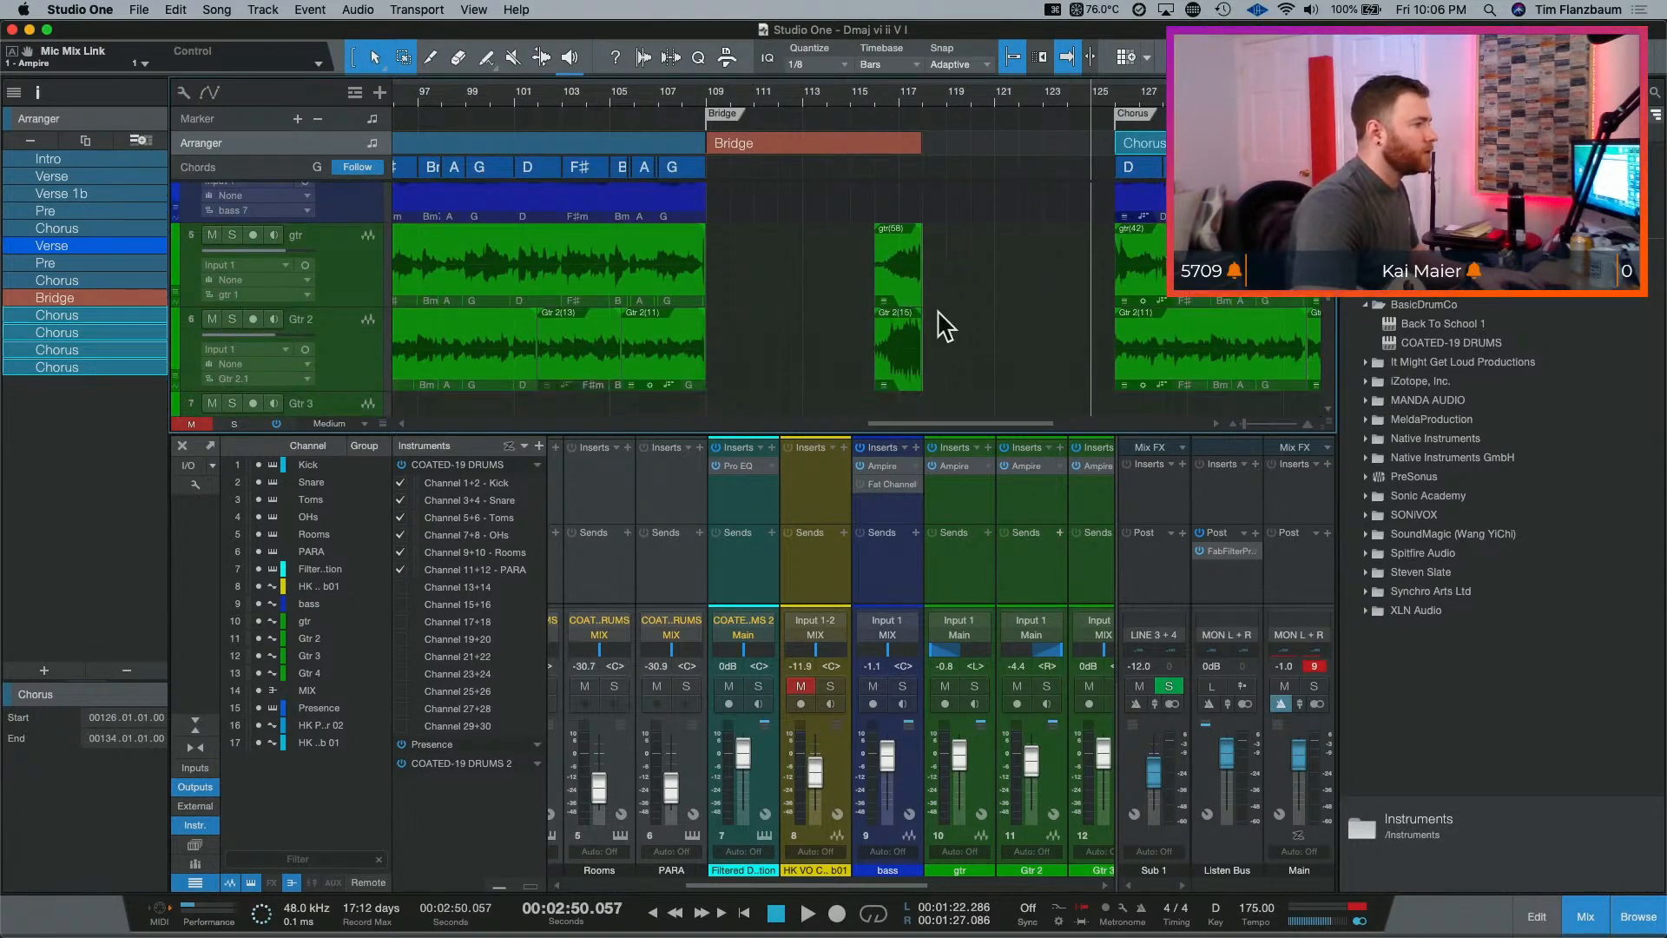
{"action": "scroll", "coordinate": [920, 278], "scroll_direction": "down", "scroll_amount": 2}
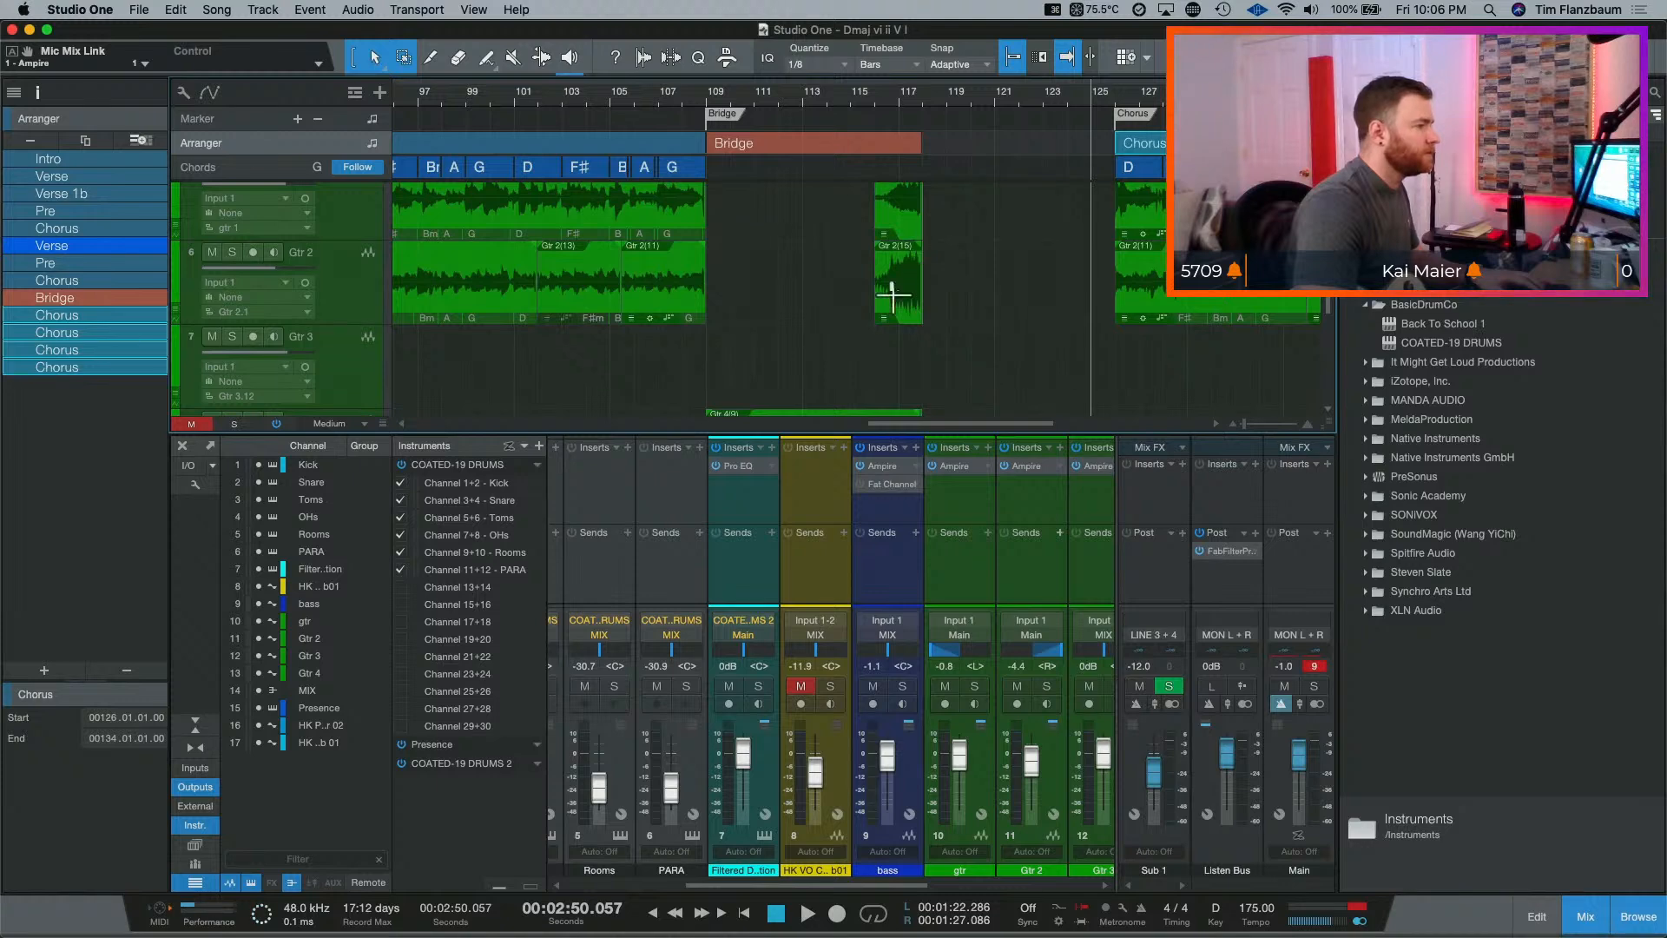
{"action": "scroll", "coordinate": [853, 328], "scroll_direction": "down", "scroll_amount": 4}
{"action": "scroll", "coordinate": [853, 328], "scroll_direction": "up", "scroll_amount": 5}
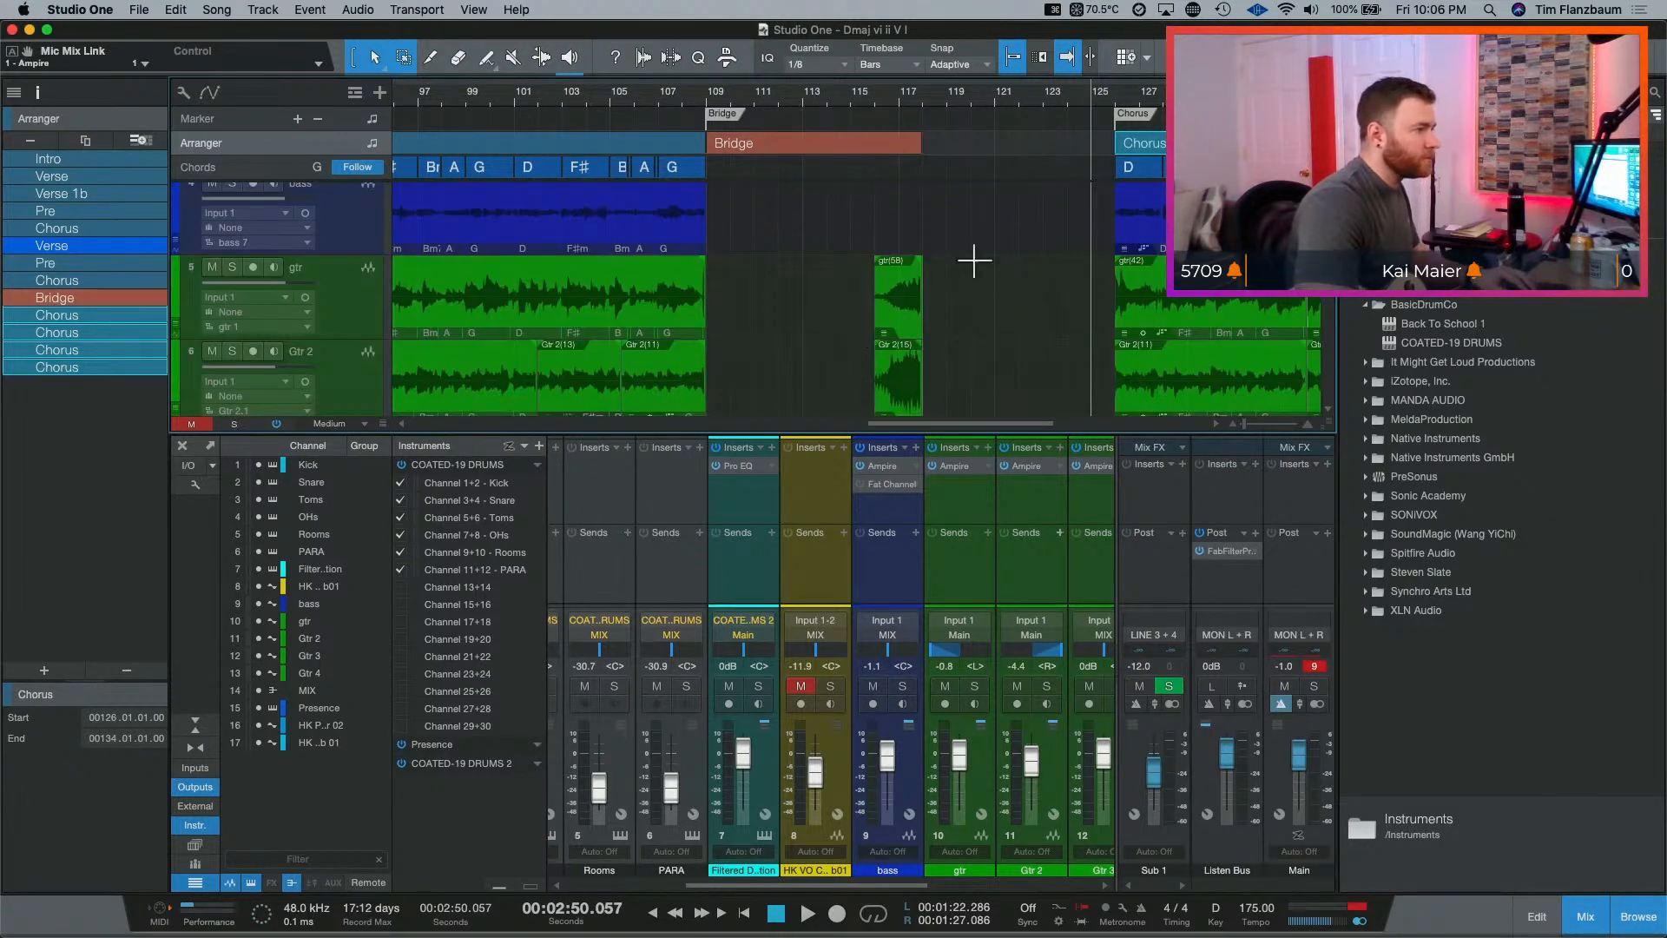
{"action": "left_click_drag", "start_coordinate": [927, 156], "coordinate": [1115, 156]}
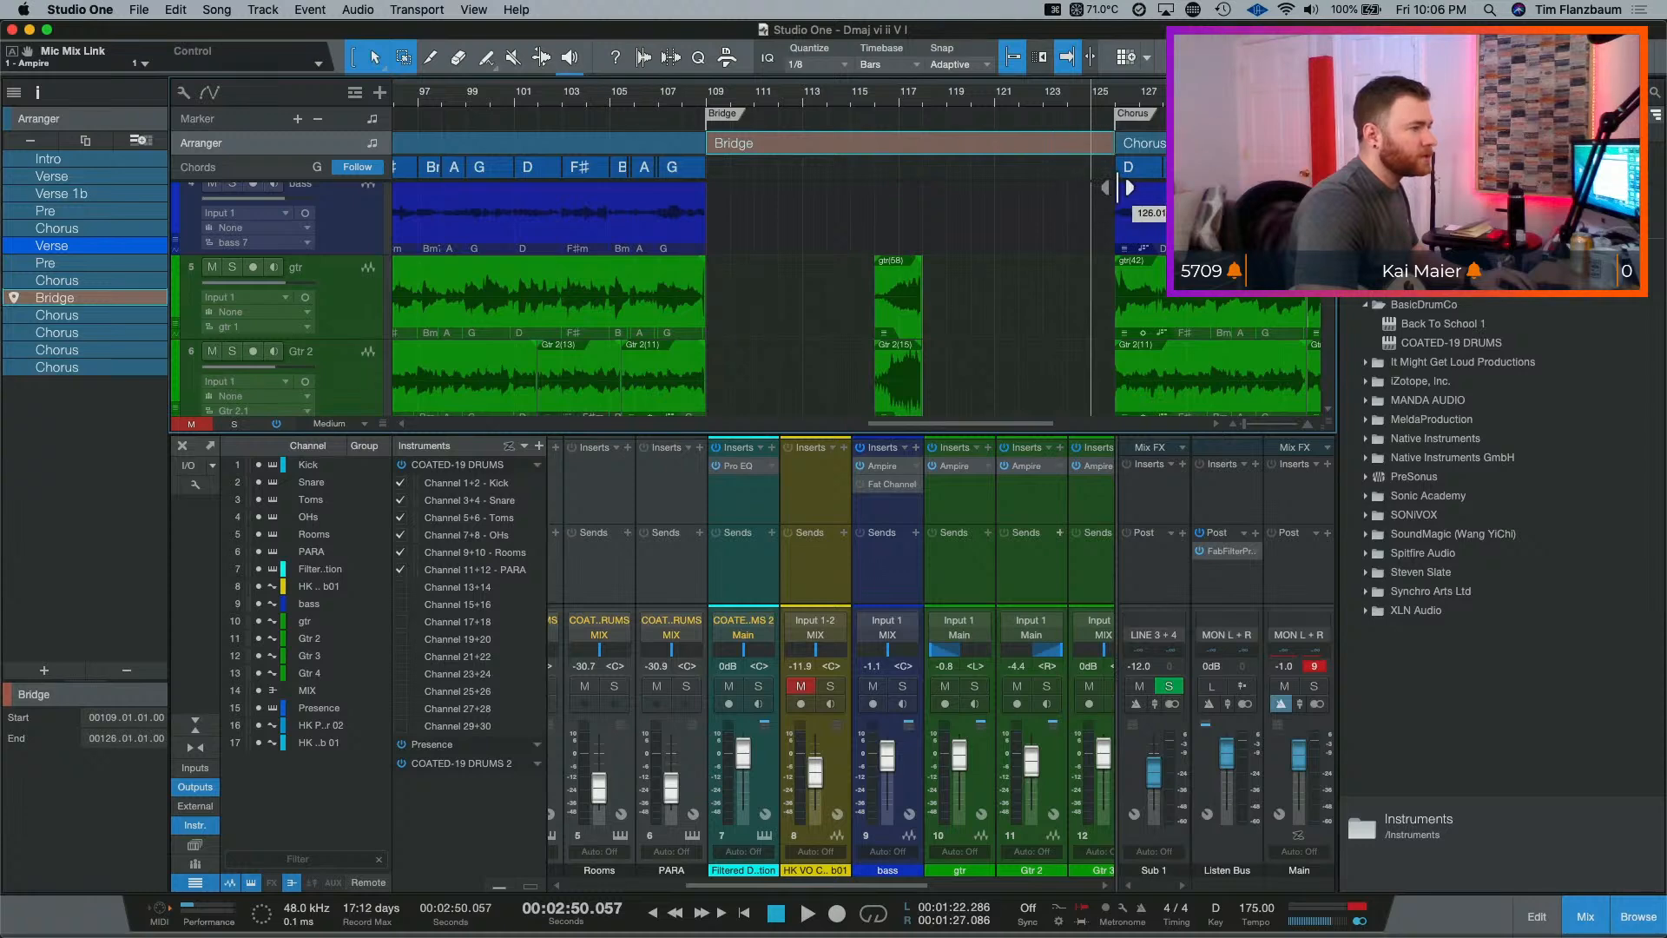
Step: Try to move the Gtr 4 bridge event to start at bar 117, and undo the move
{"action": "scroll", "coordinate": [1033, 269], "scroll_direction": "down", "scroll_amount": 5}
{"action": "scroll", "coordinate": [998, 296], "scroll_direction": "up", "scroll_amount": 1}
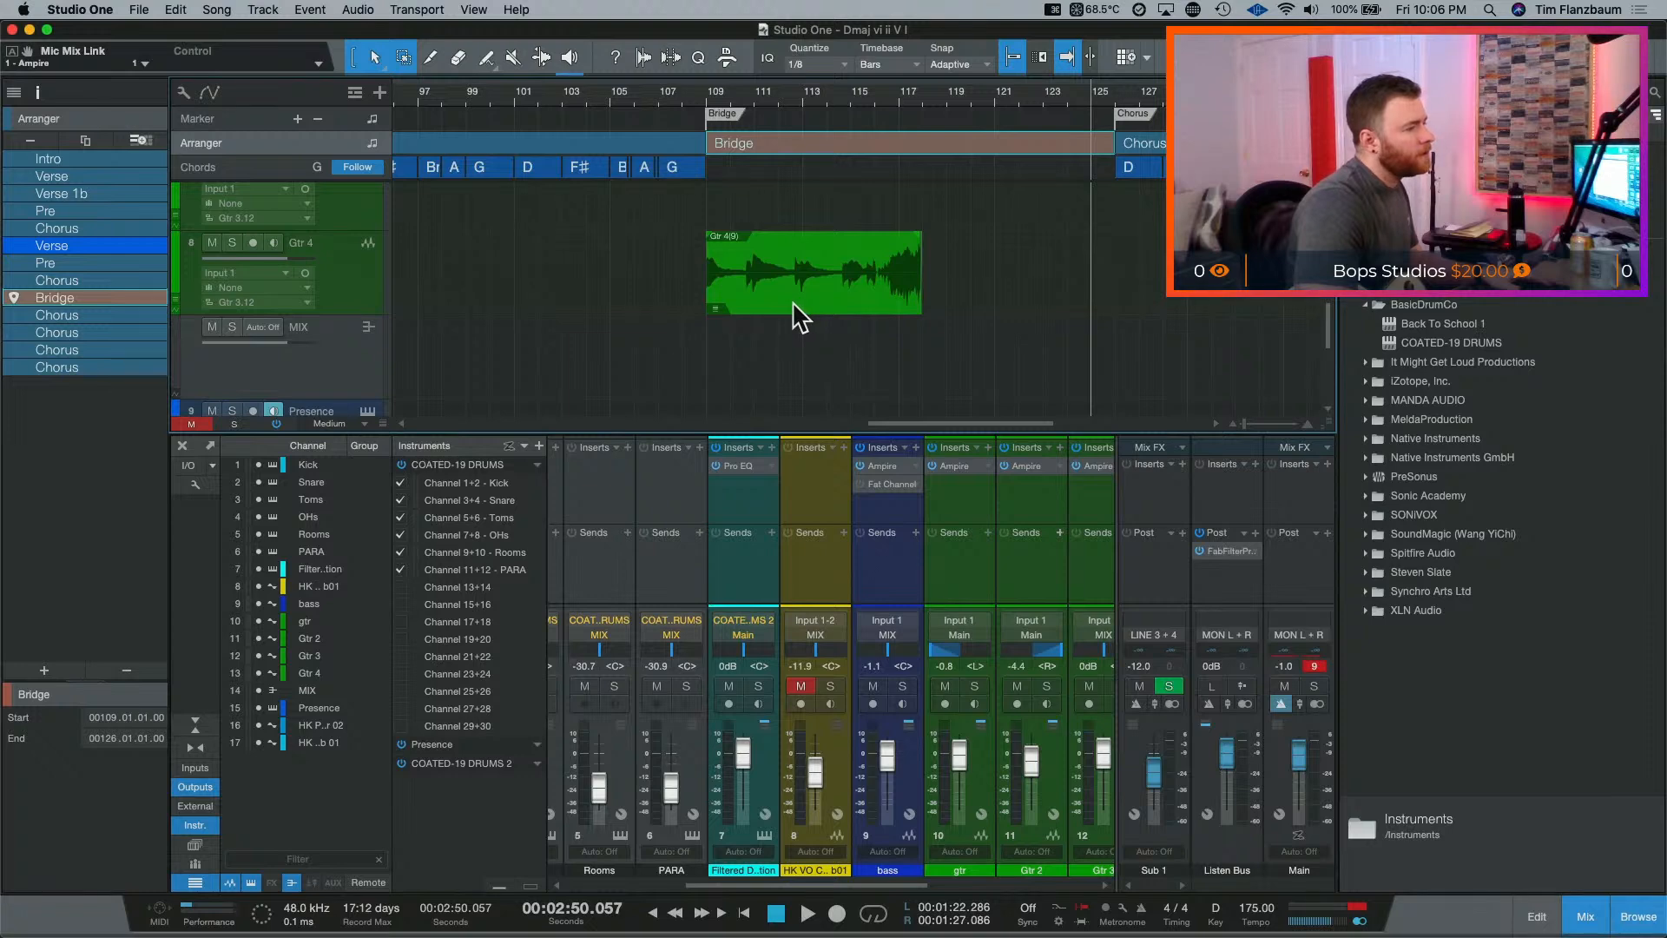
{"action": "left_click_drag", "start_coordinate": [791, 300], "coordinate": [985, 294]}
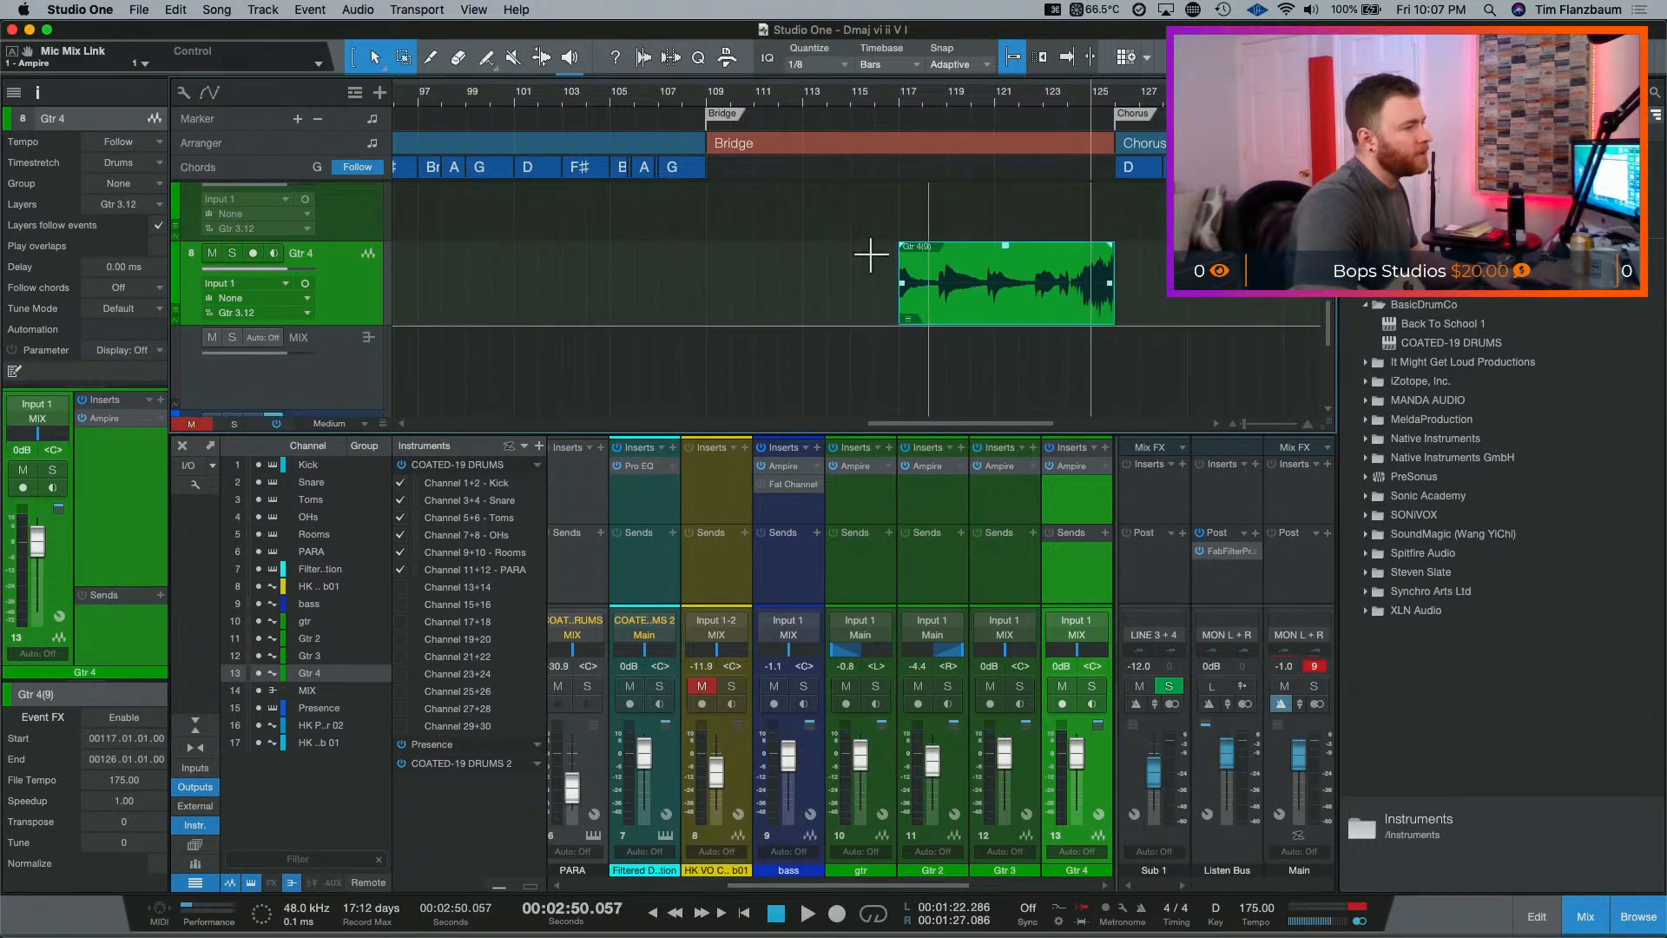
{"action": "scroll", "coordinate": [856, 325], "scroll_direction": "up", "scroll_amount": 3}
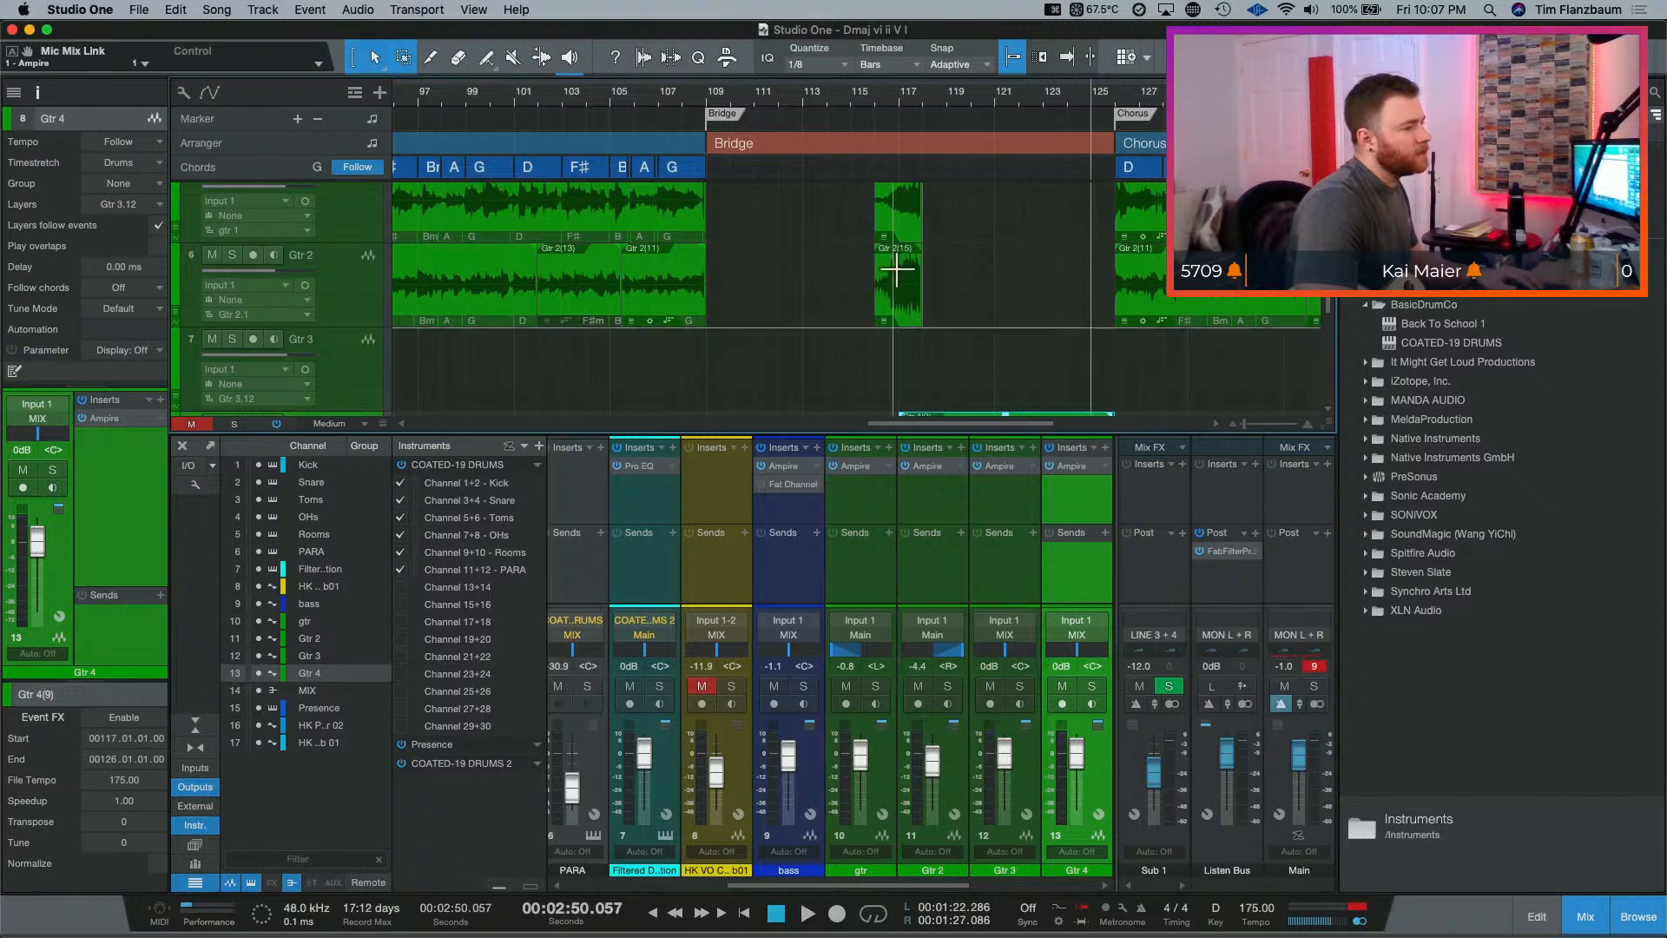
{"action": "key", "text": "super+z"}
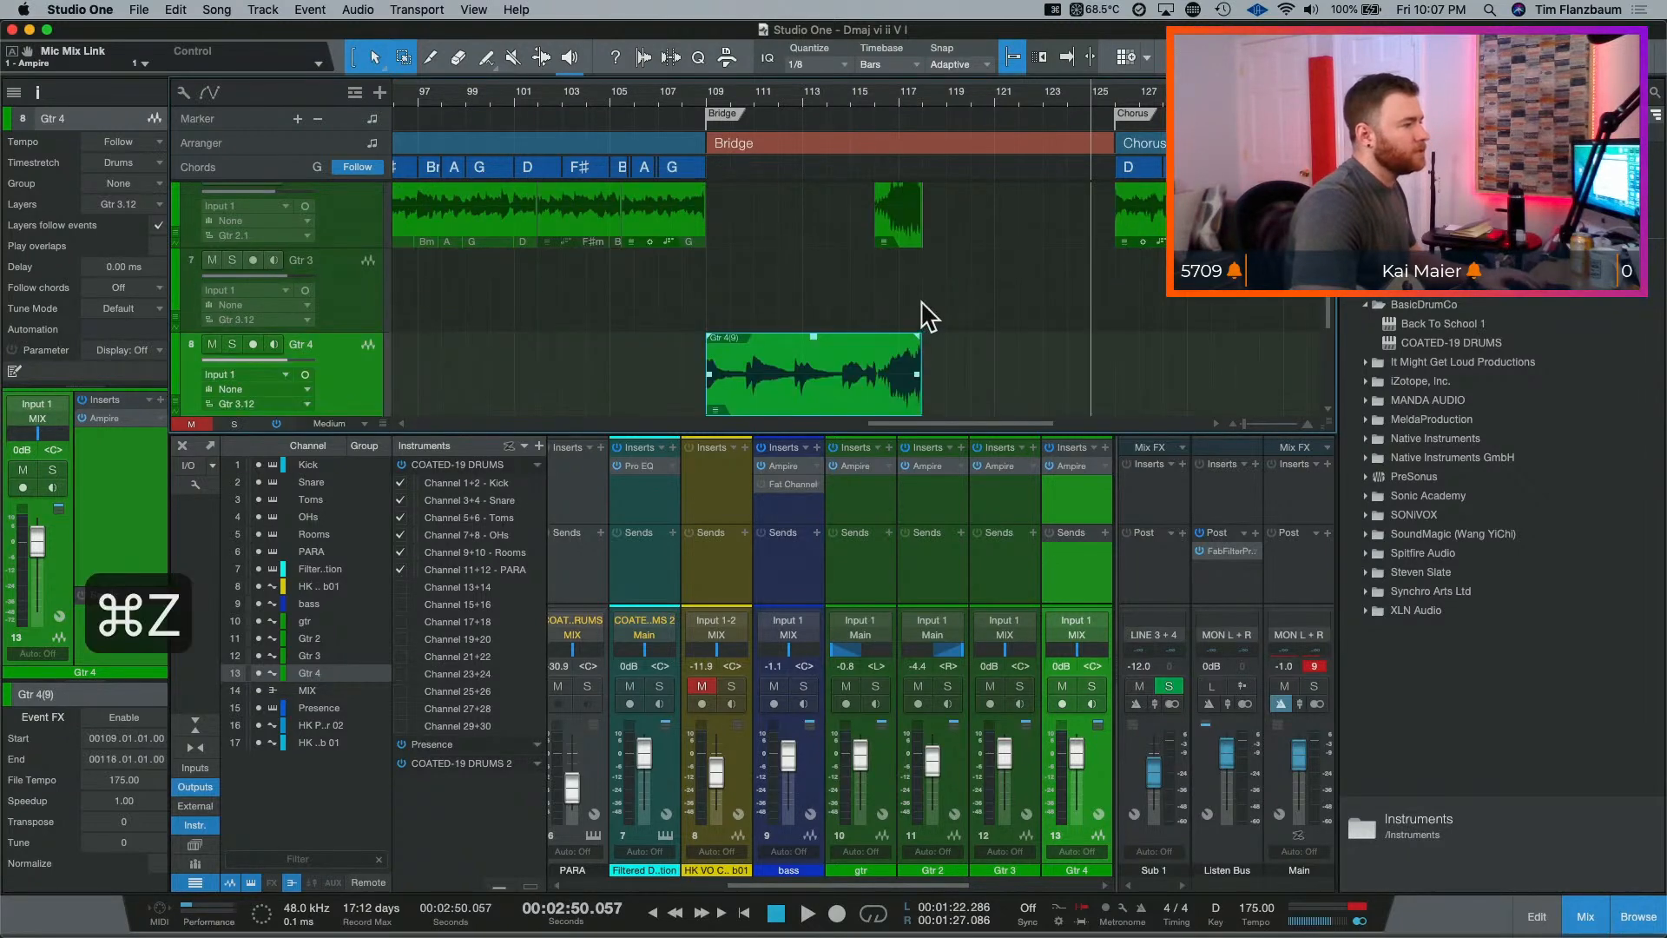
{"action": "key", "text": "super+z"}
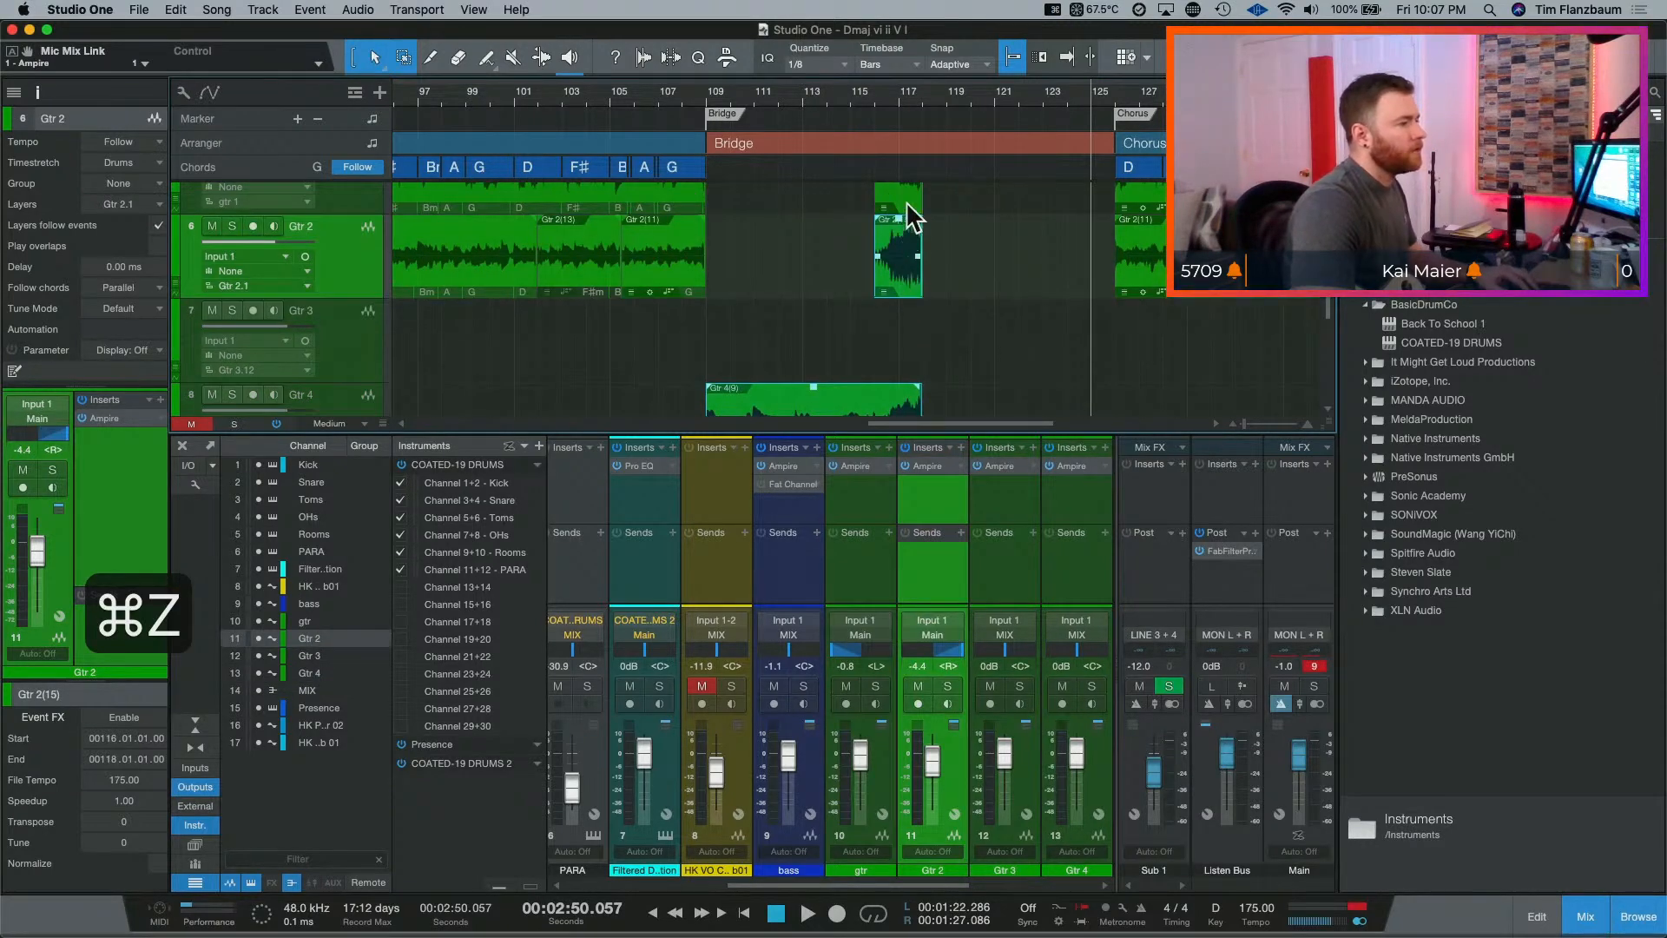
Step: Move the short gtr and Gtr 2 build-up events to start at bar 124, and delete the leftover slivers just before bar 118
{"action": "left_click_drag", "start_coordinate": [905, 200], "coordinate": [1102, 228]}
{"action": "left_click", "coordinate": [807, 269]}
{"action": "scroll", "coordinate": [825, 295], "scroll_direction": "up", "scroll_amount": 3}
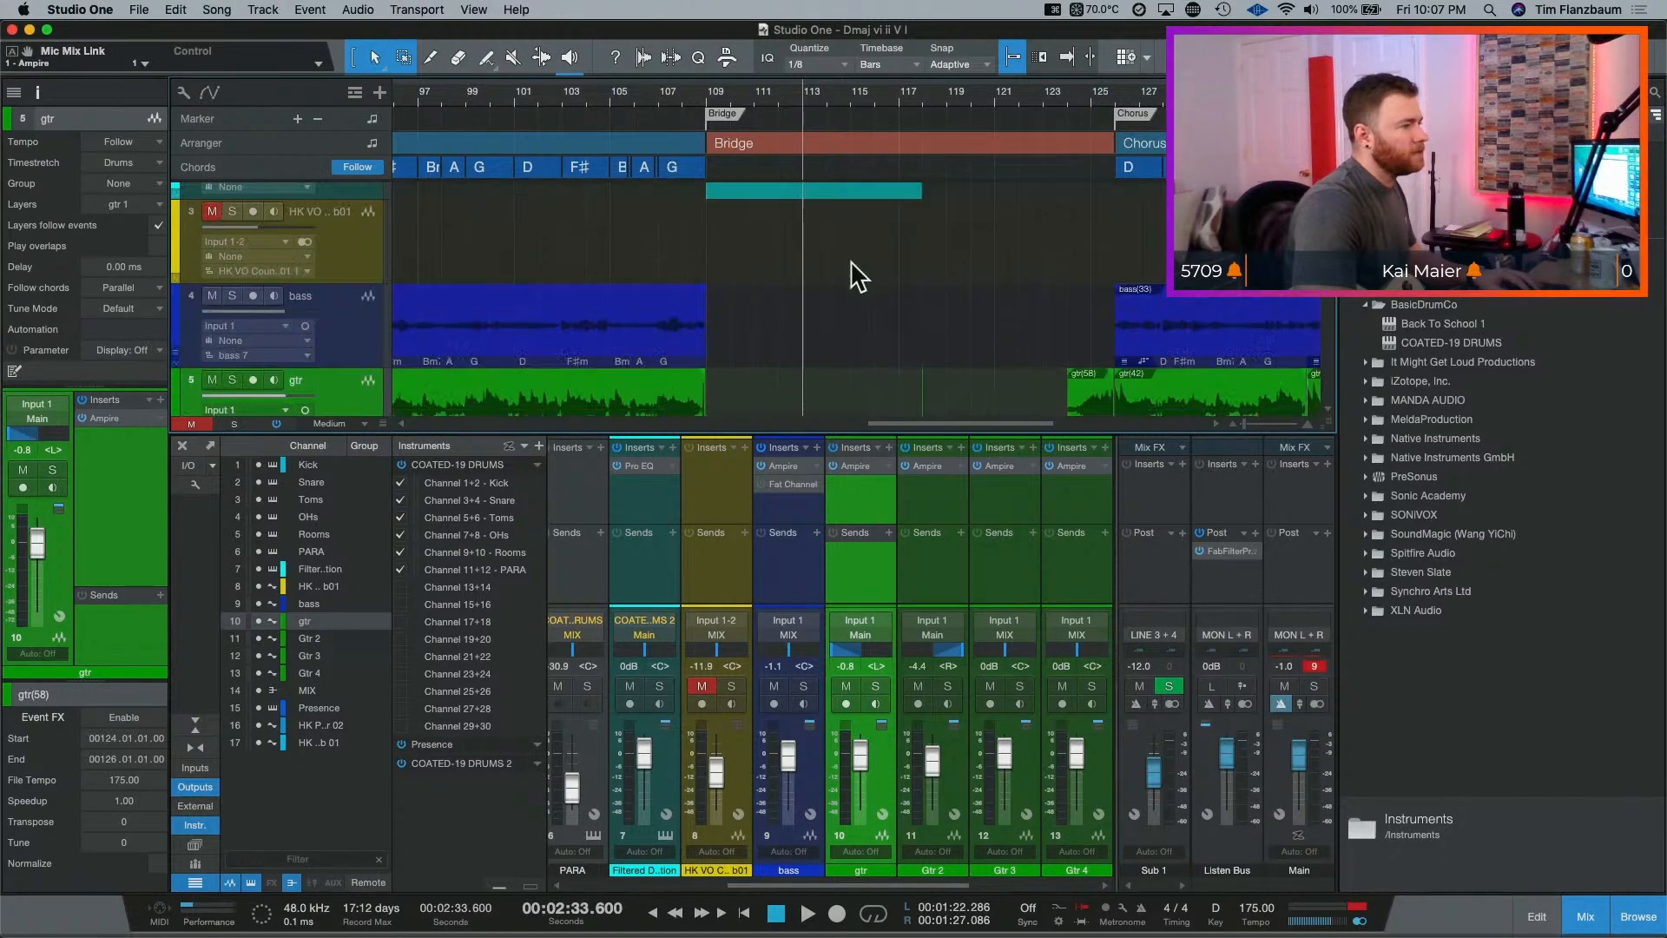
{"action": "scroll", "coordinate": [848, 271], "scroll_direction": "down", "scroll_amount": 2}
{"action": "left_click_drag", "start_coordinate": [850, 285], "coordinate": [955, 417]}
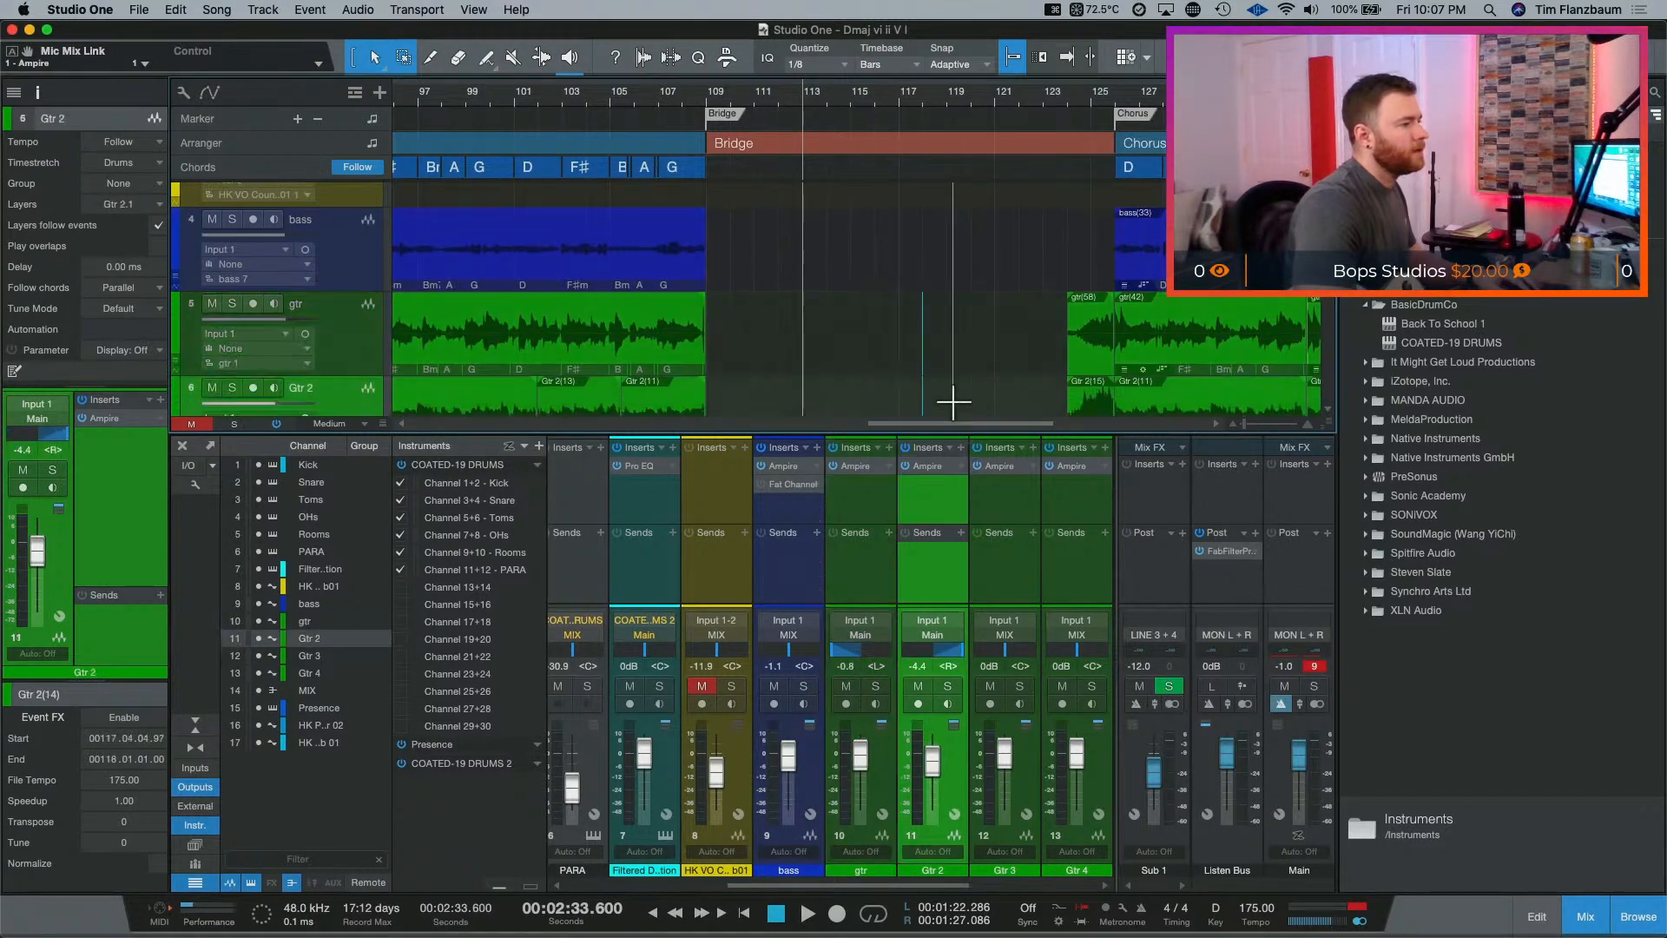
{"action": "key", "text": "Delete"}
Step: Move the Filtered Drum Section event to start at bar 117 and split it near bar 121, copying its first piece to bar 109
{"action": "scroll", "coordinate": [938, 371], "scroll_direction": "up", "scroll_amount": 4}
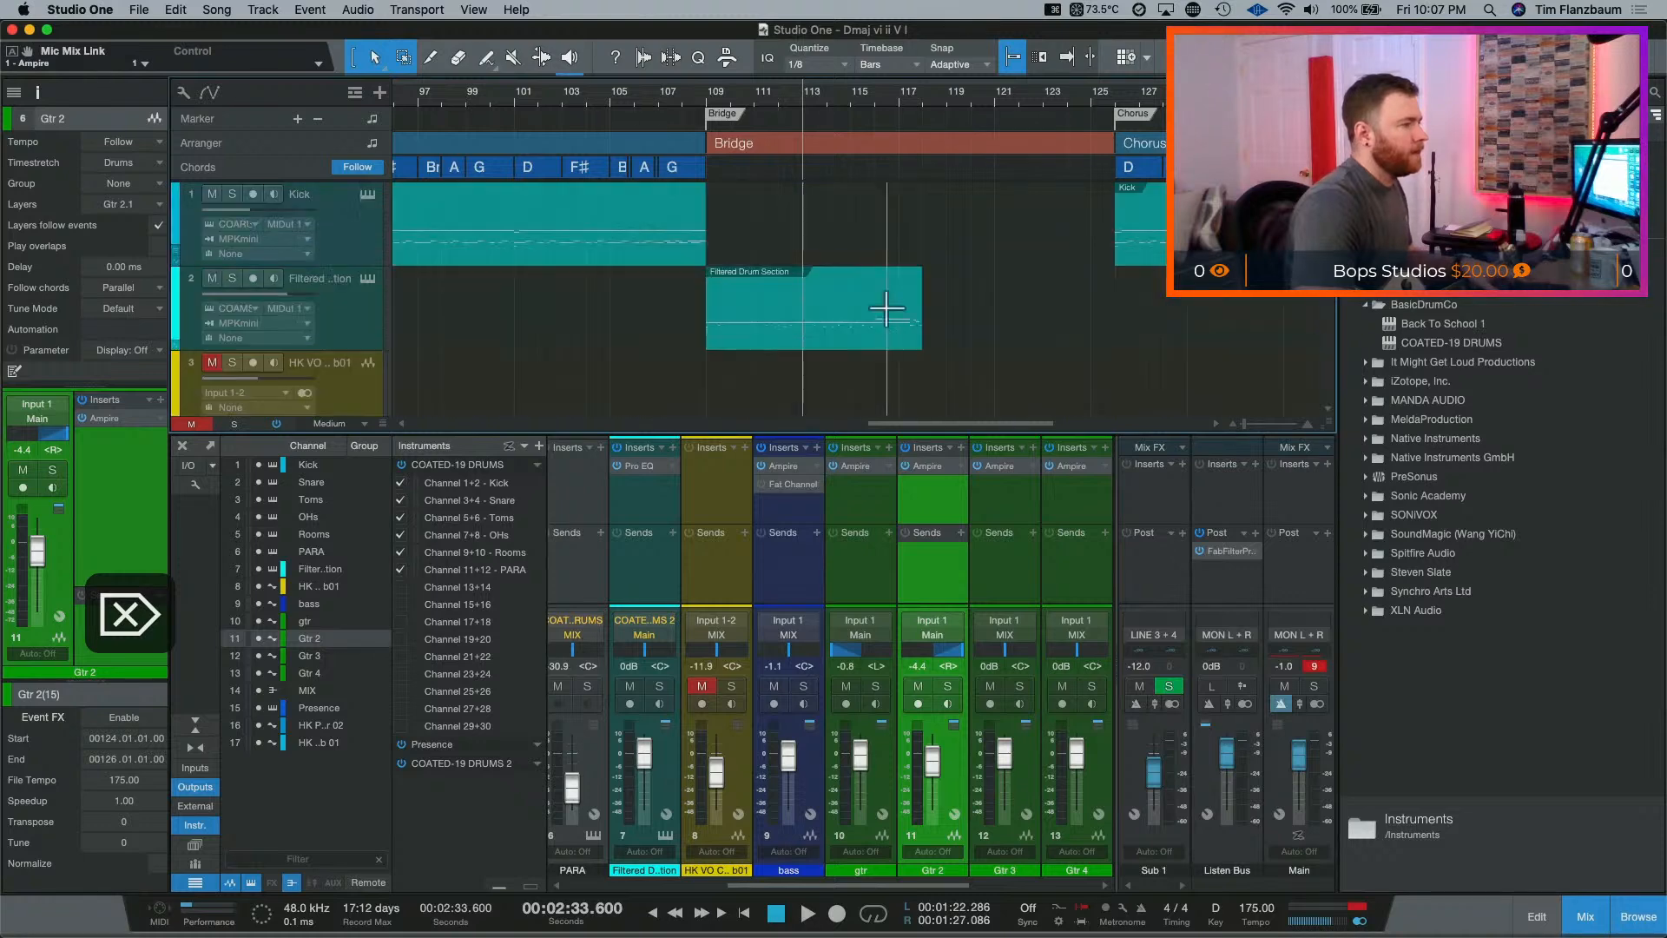
{"action": "left_click", "coordinate": [856, 331]}
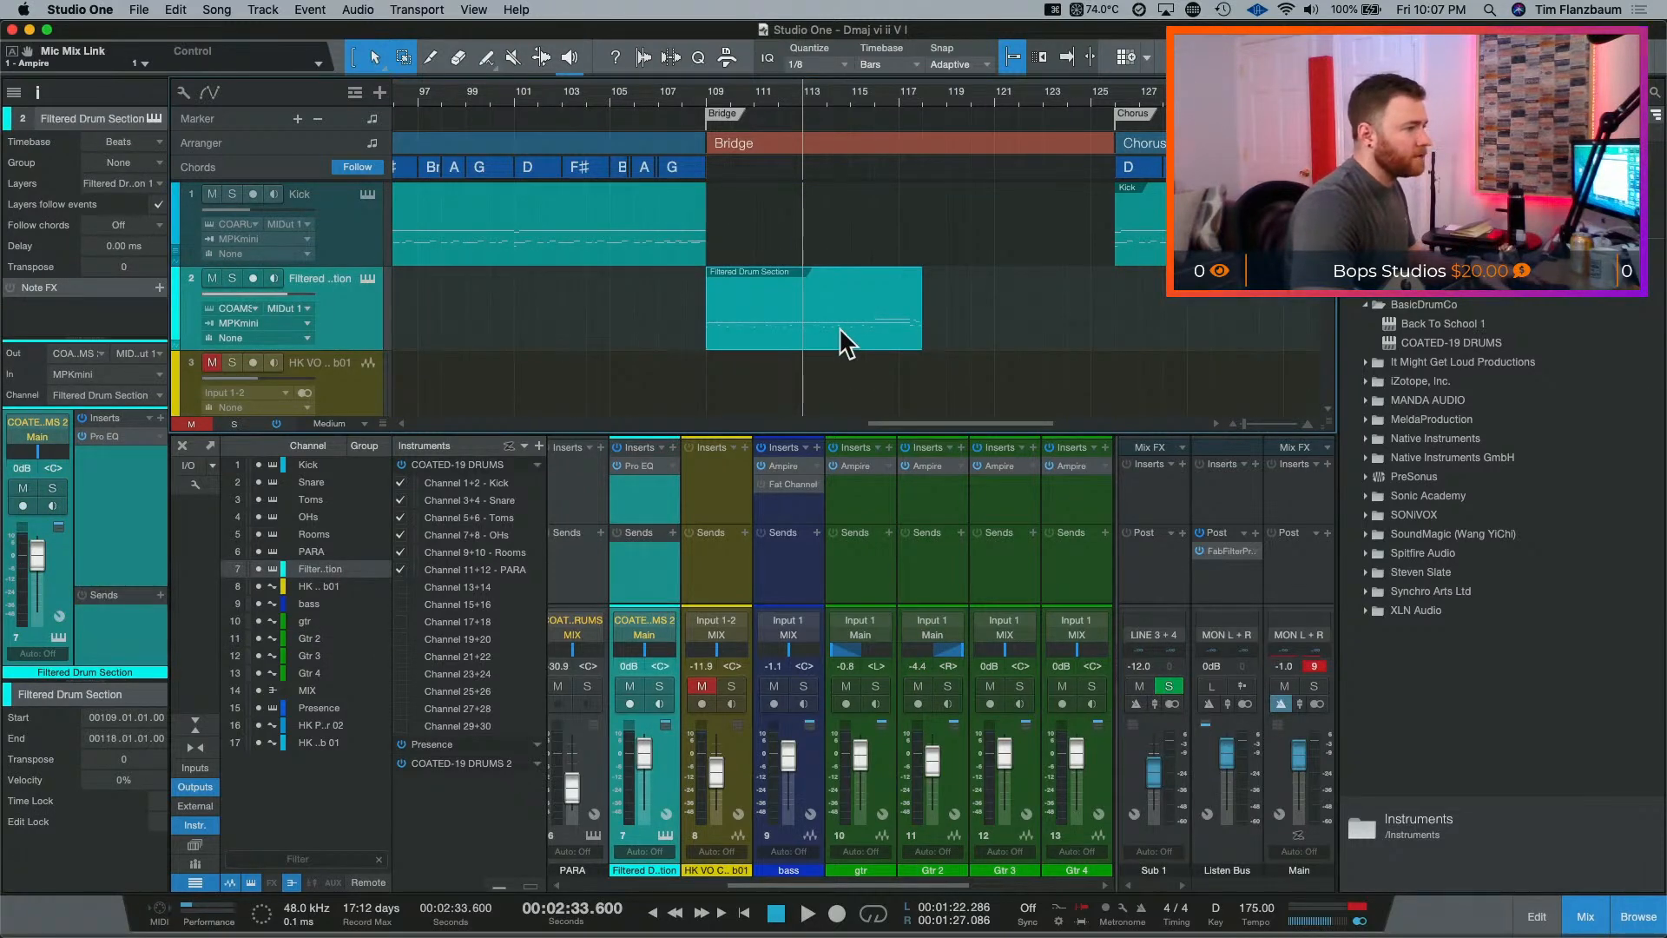
{"action": "left_click_drag", "start_coordinate": [839, 327], "coordinate": [774, 322]}
{"action": "left_click", "coordinate": [992, 284]}
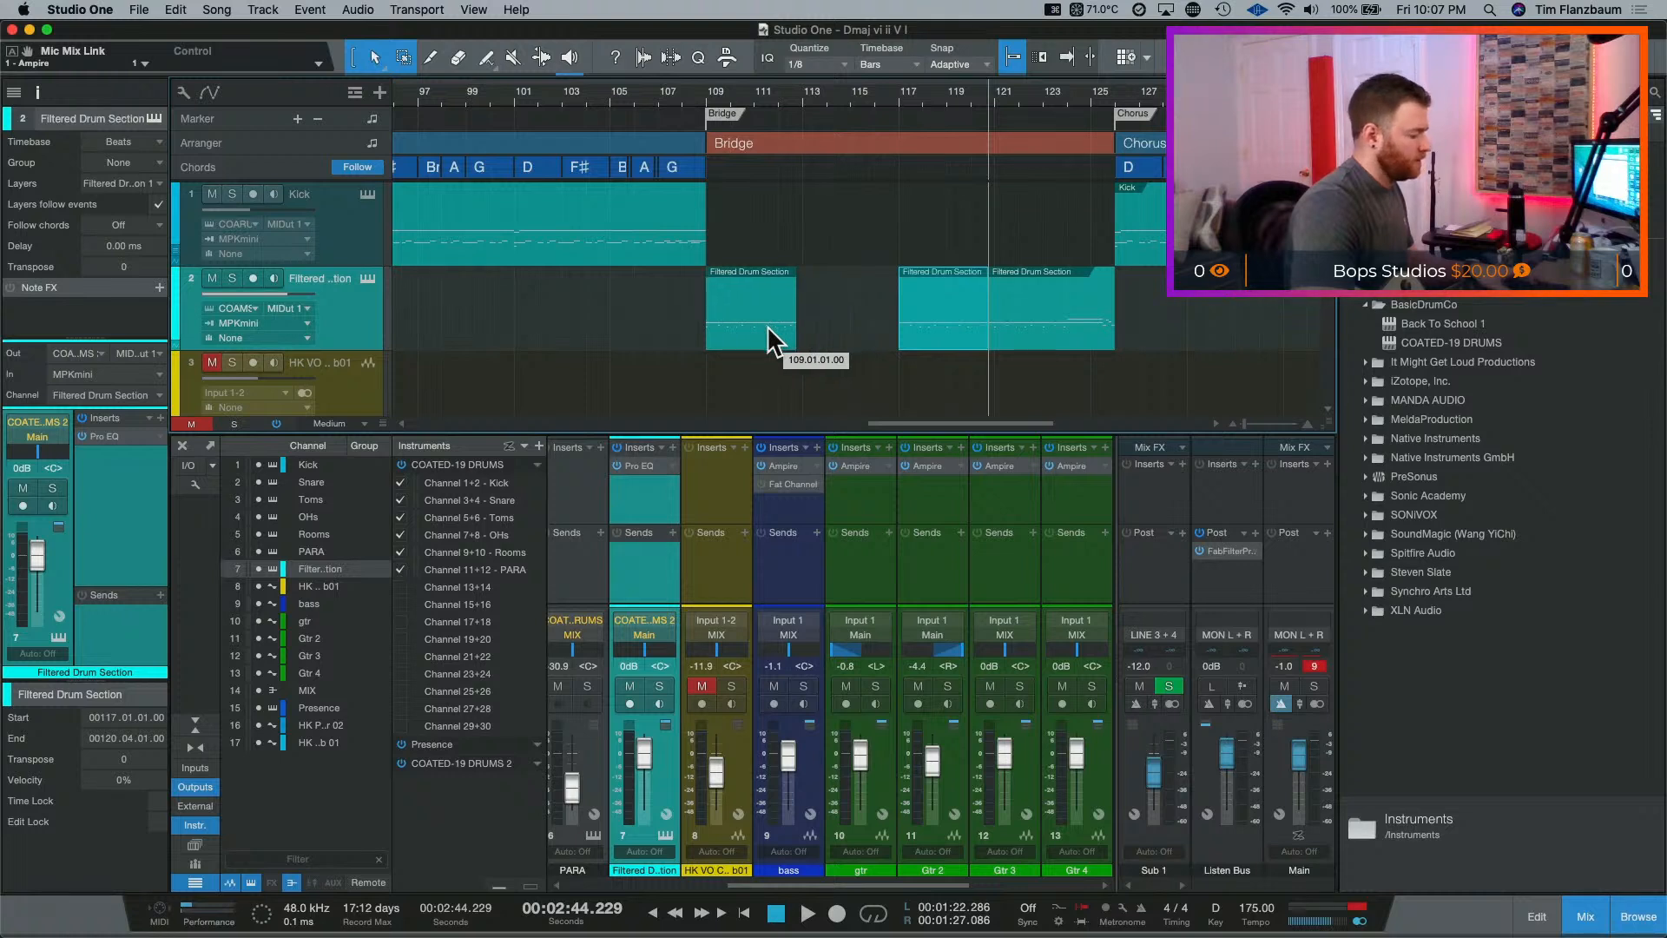
Step: Try to duplicate the Filtered Drum Section piece from bar 109 along the Bridge, and undo the added copies
{"action": "key", "text": "d"}
{"action": "key", "text": "d"}
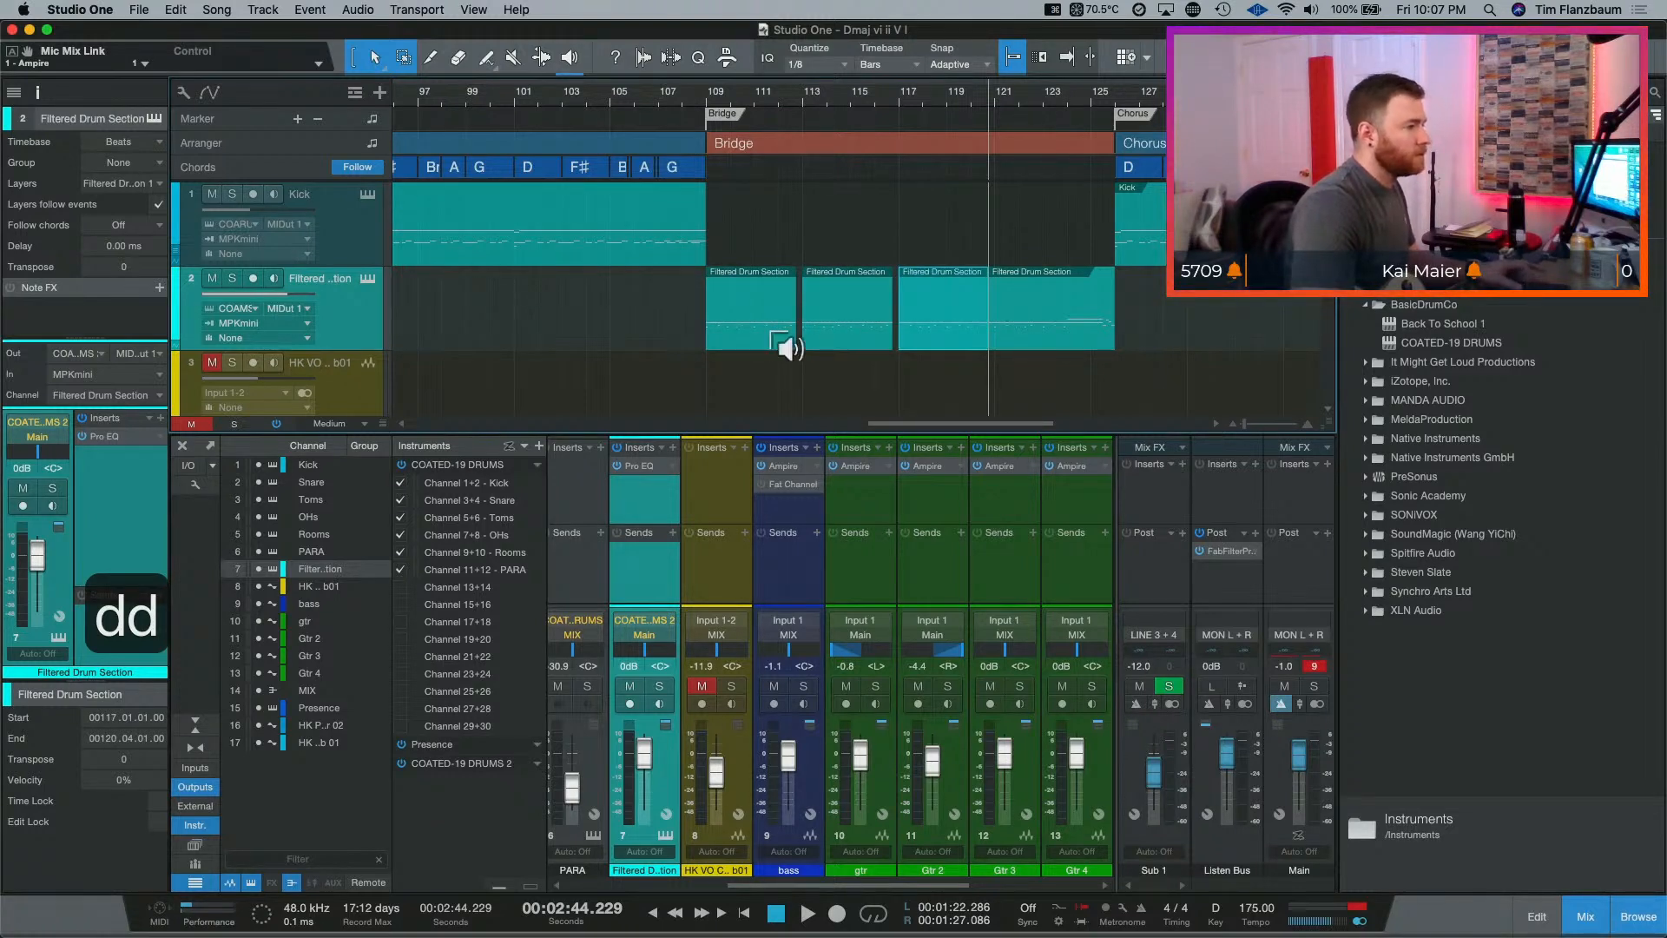
{"action": "key", "text": "super+z"}
{"action": "key", "text": "super+z"}
{"action": "key", "text": "super+z"}
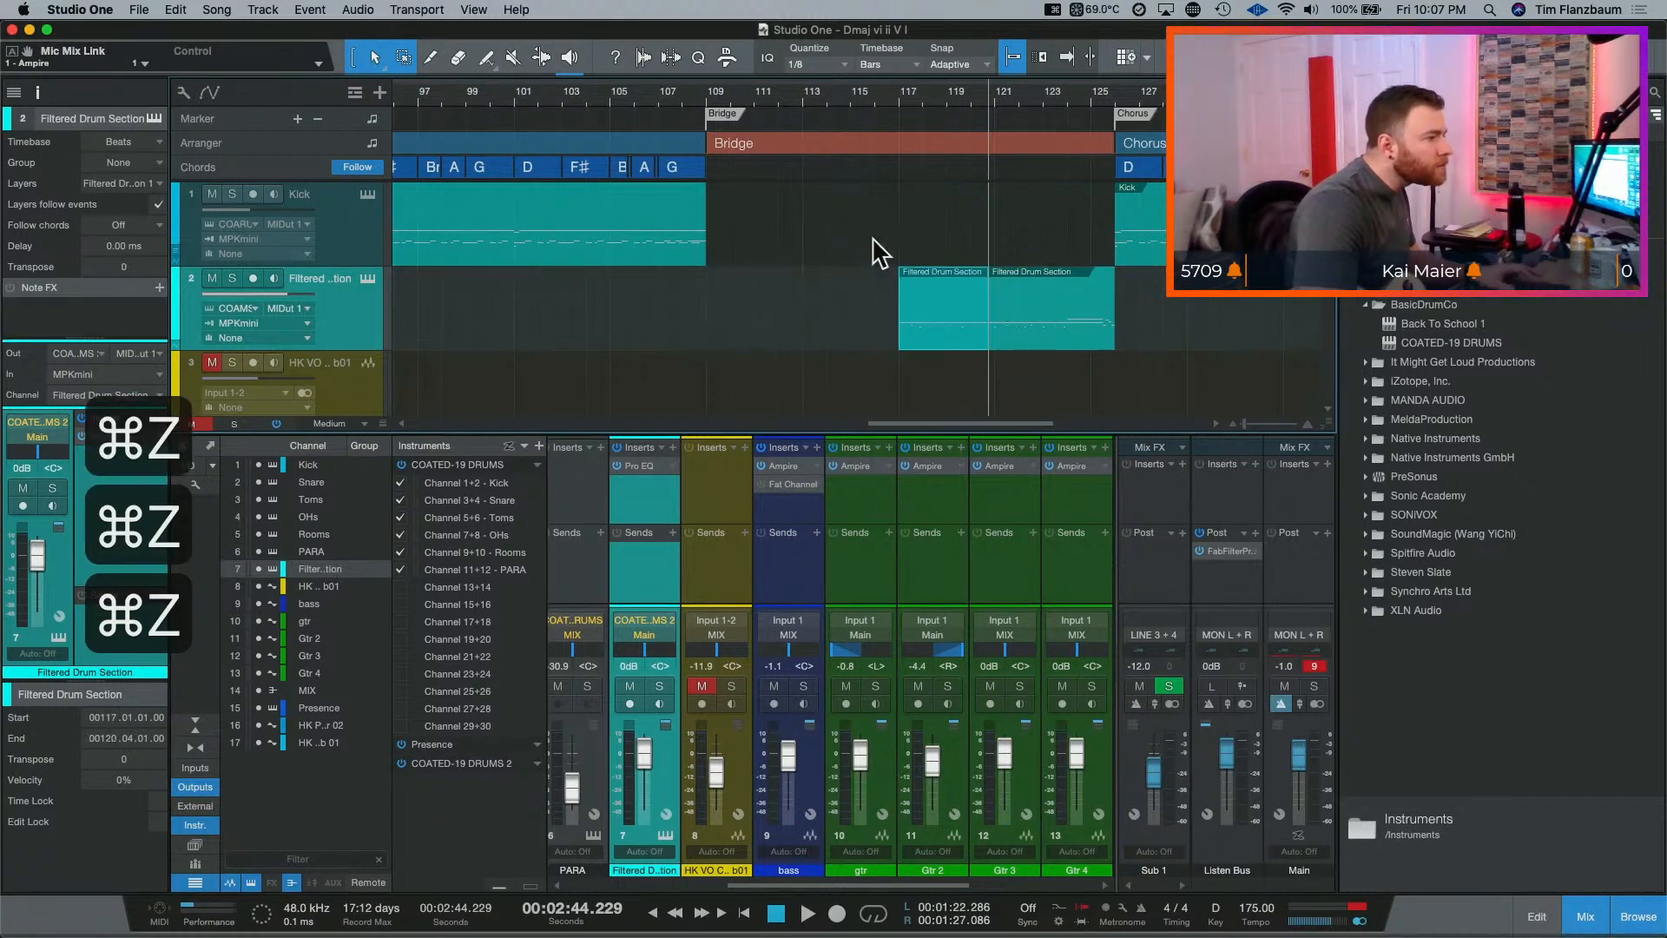
Step: Set the quantize value to 1/4 and undo the split in the Filtered Drum Section event
{"action": "left_click", "coordinate": [811, 64]}
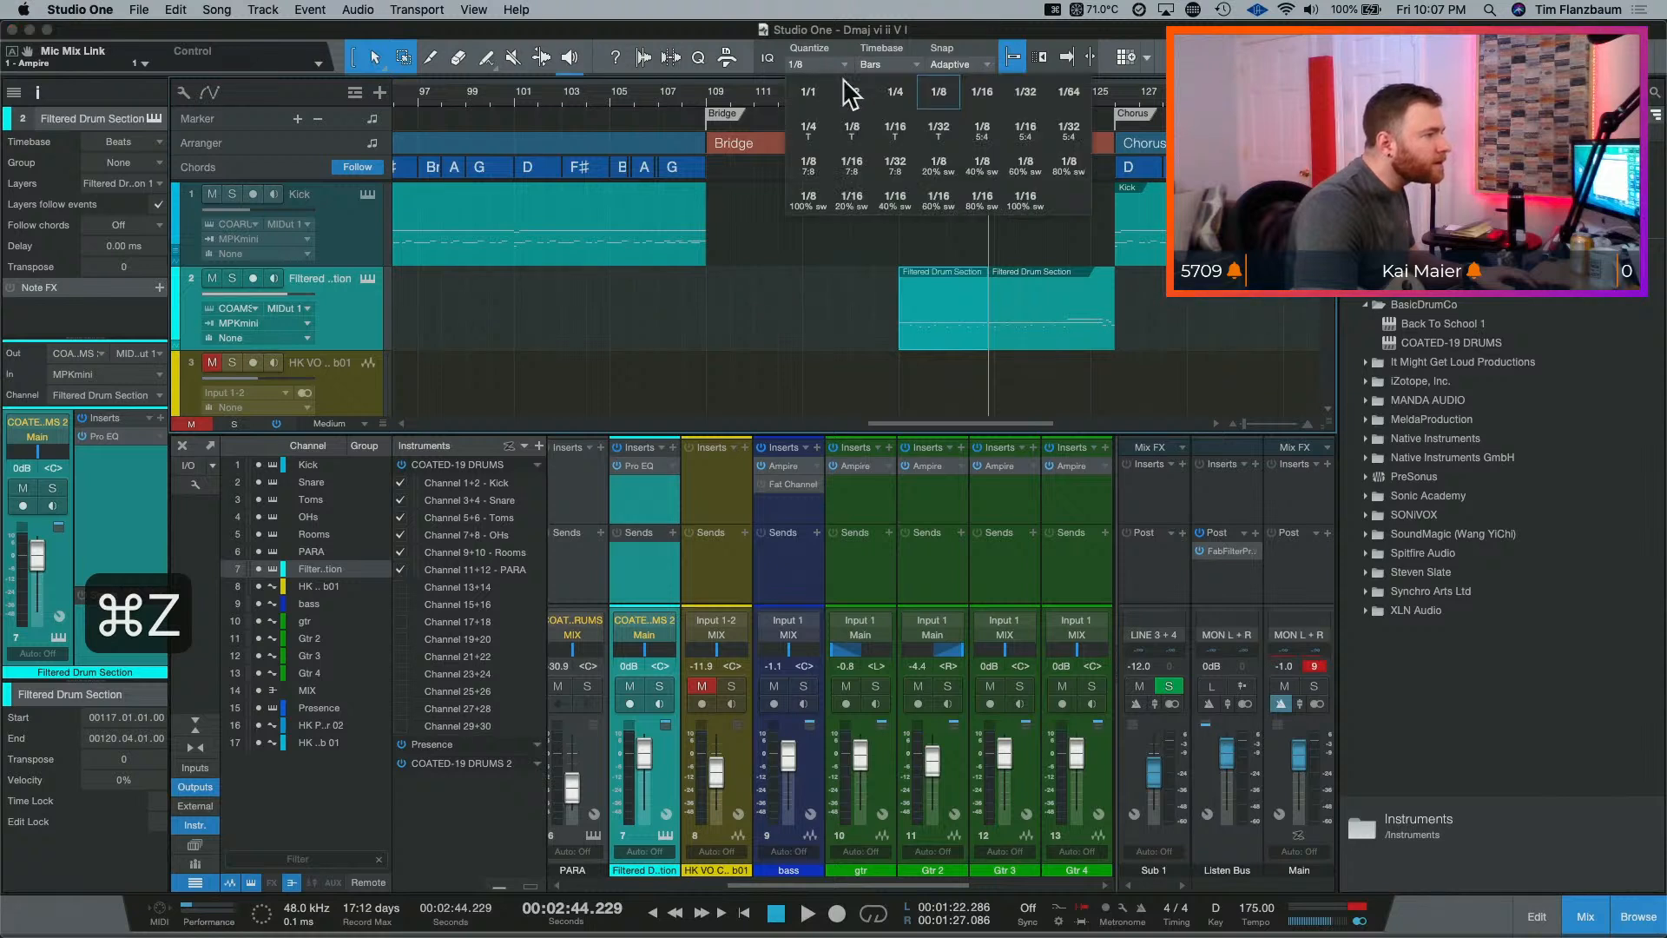
{"action": "left_click", "coordinate": [895, 92]}
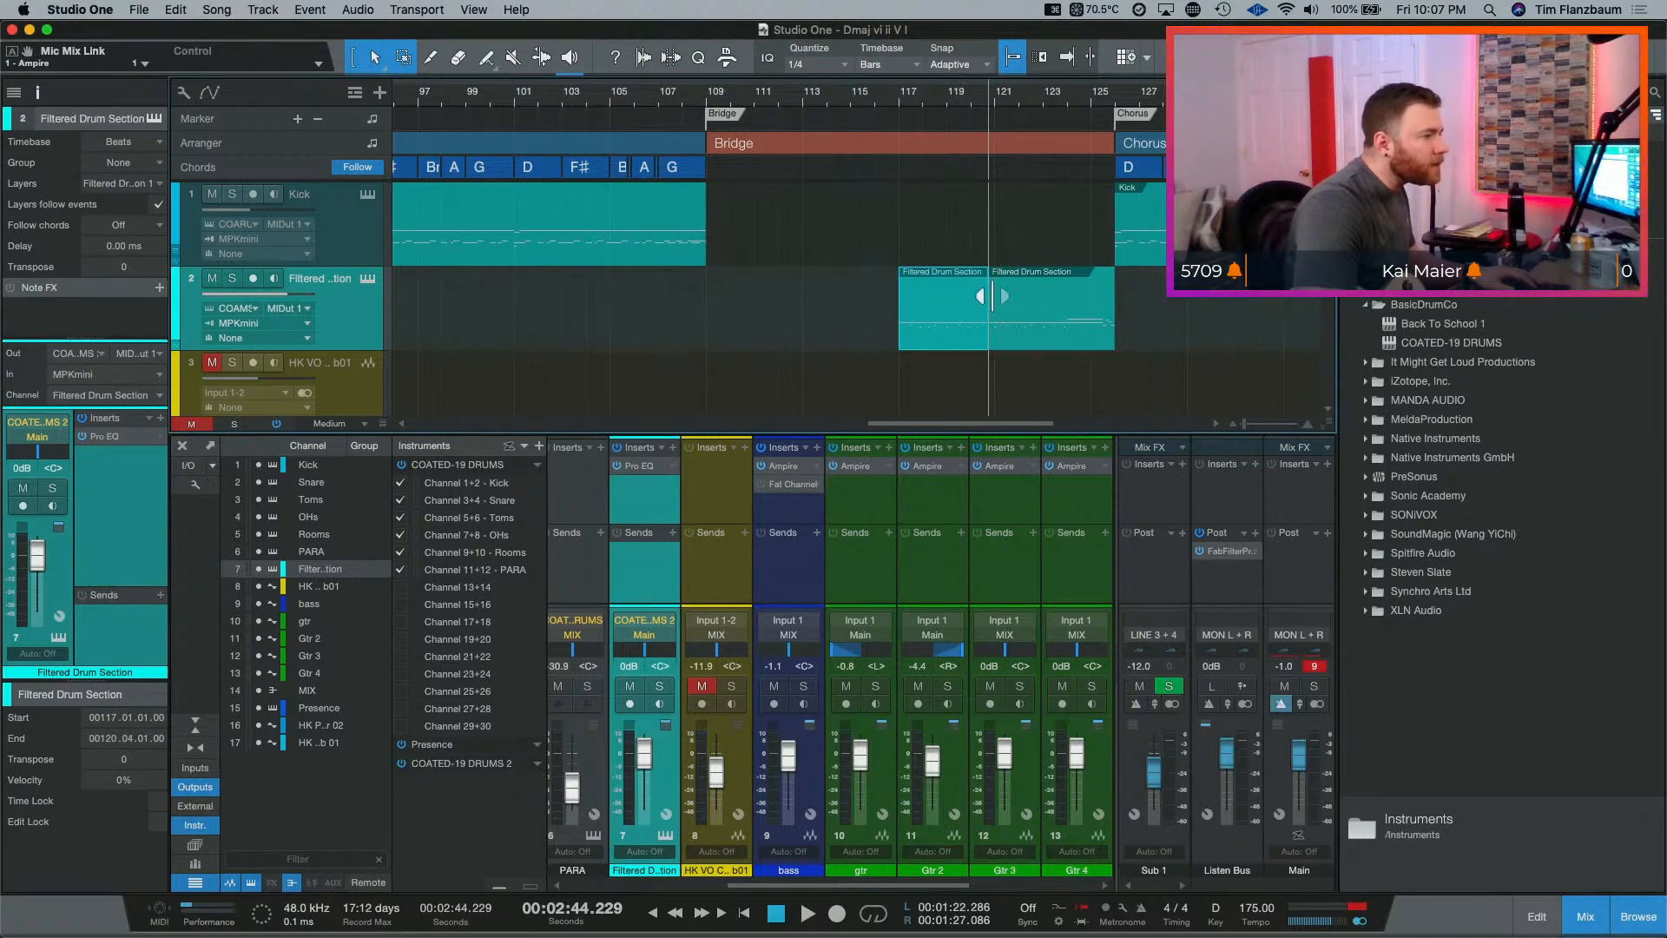
{"action": "key", "text": "e"}
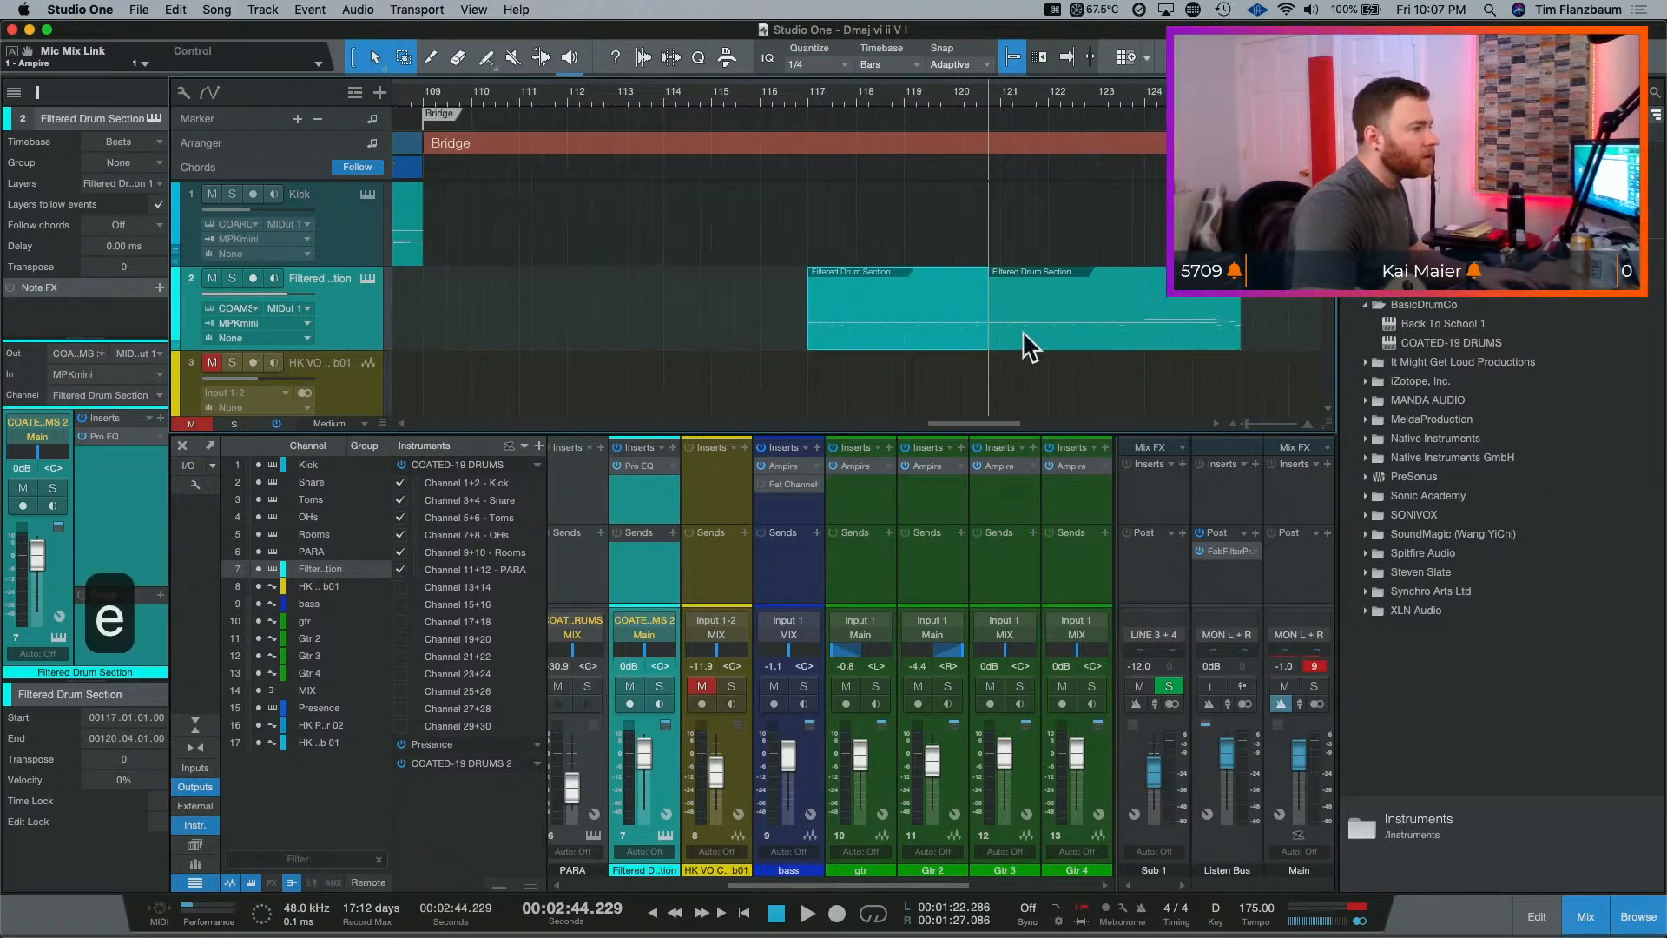
{"action": "left_click", "coordinate": [1009, 206]}
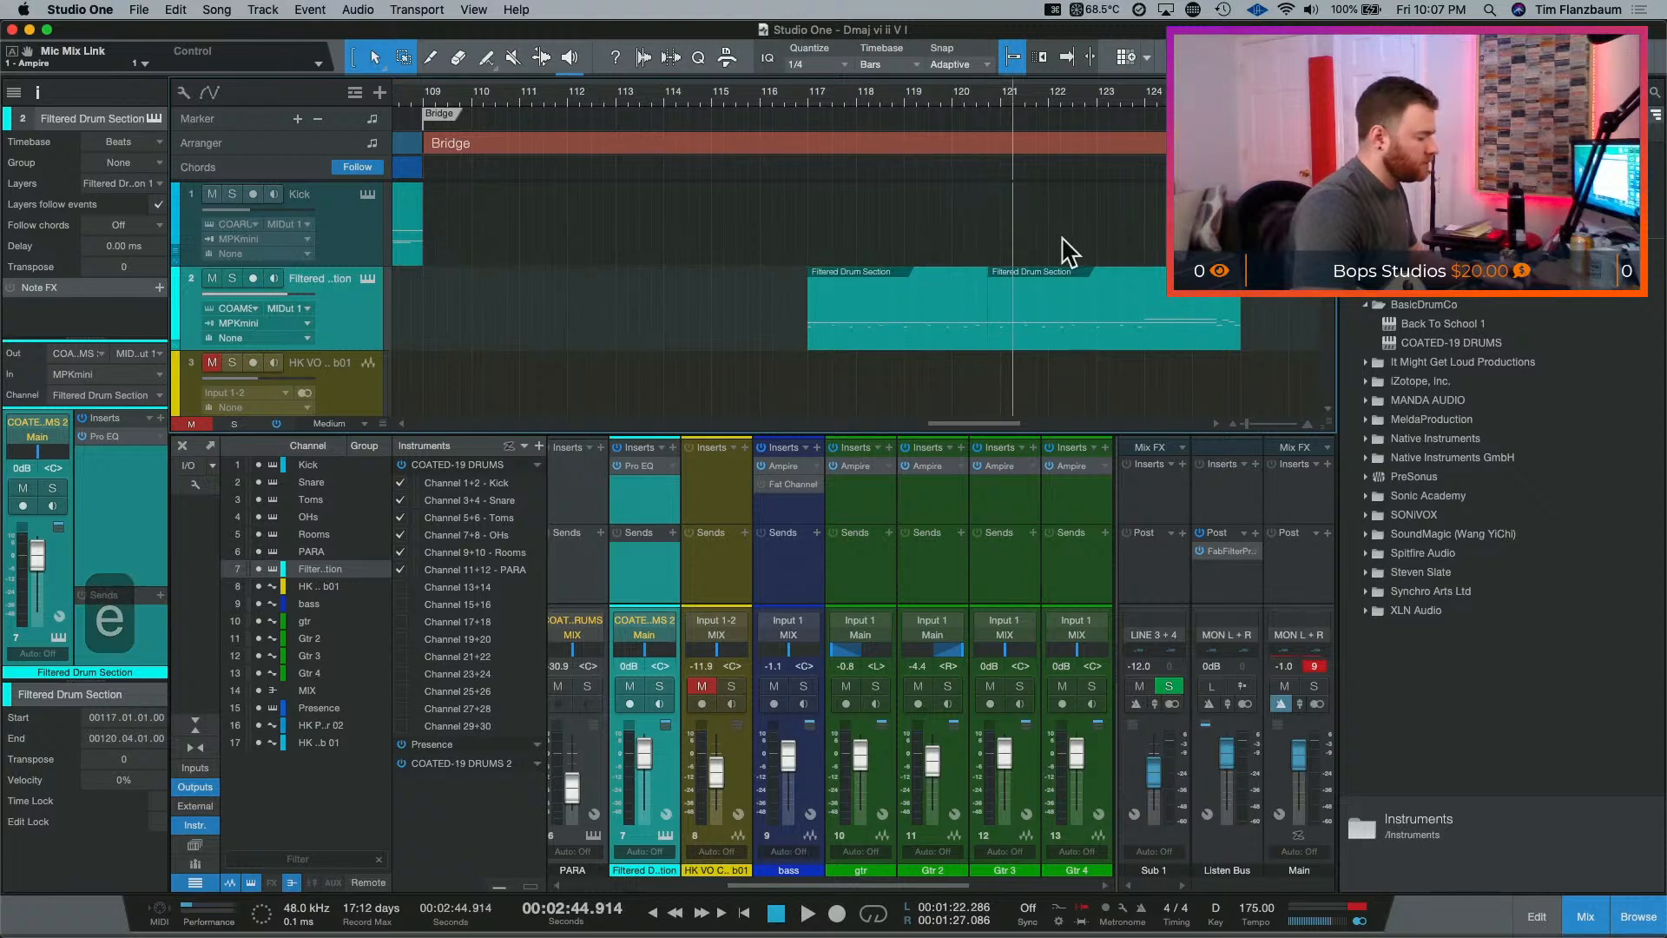
{"action": "key", "text": "super+z"}
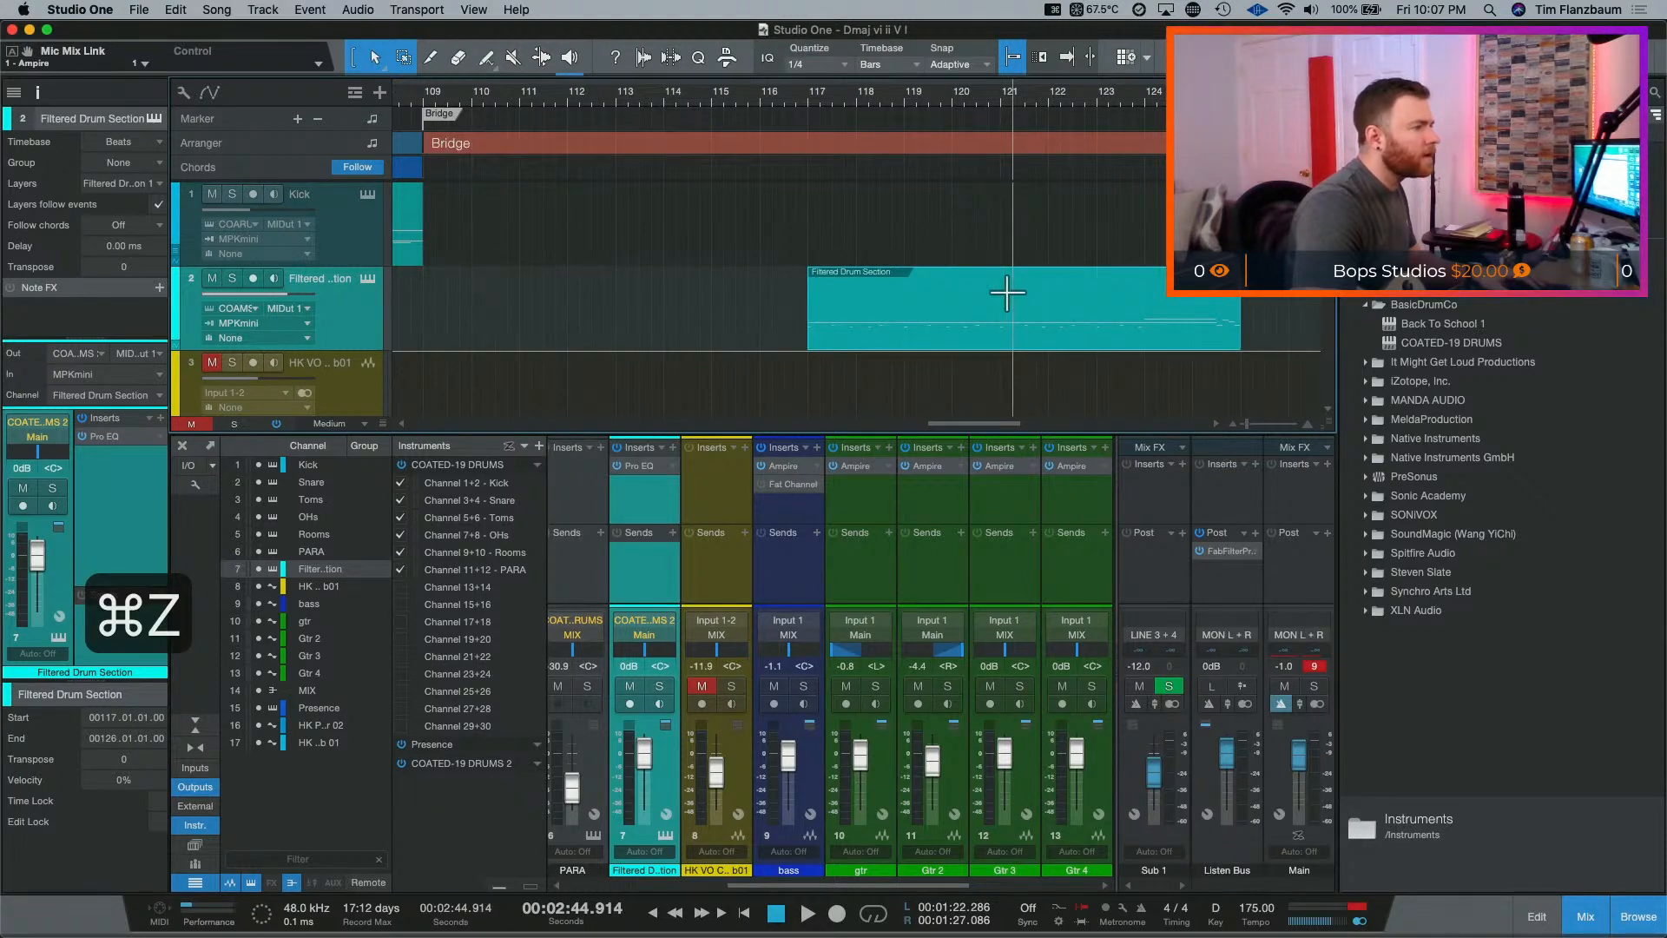
Step: Try to split the Filtered Drum Section event just after bar 121 and duplicate its first piece from bar 109, and undo it all
{"action": "key", "text": "alt+x"}
{"action": "left_click_drag", "start_coordinate": [991, 329], "coordinate": [582, 333]}
{"action": "key", "text": "d"}
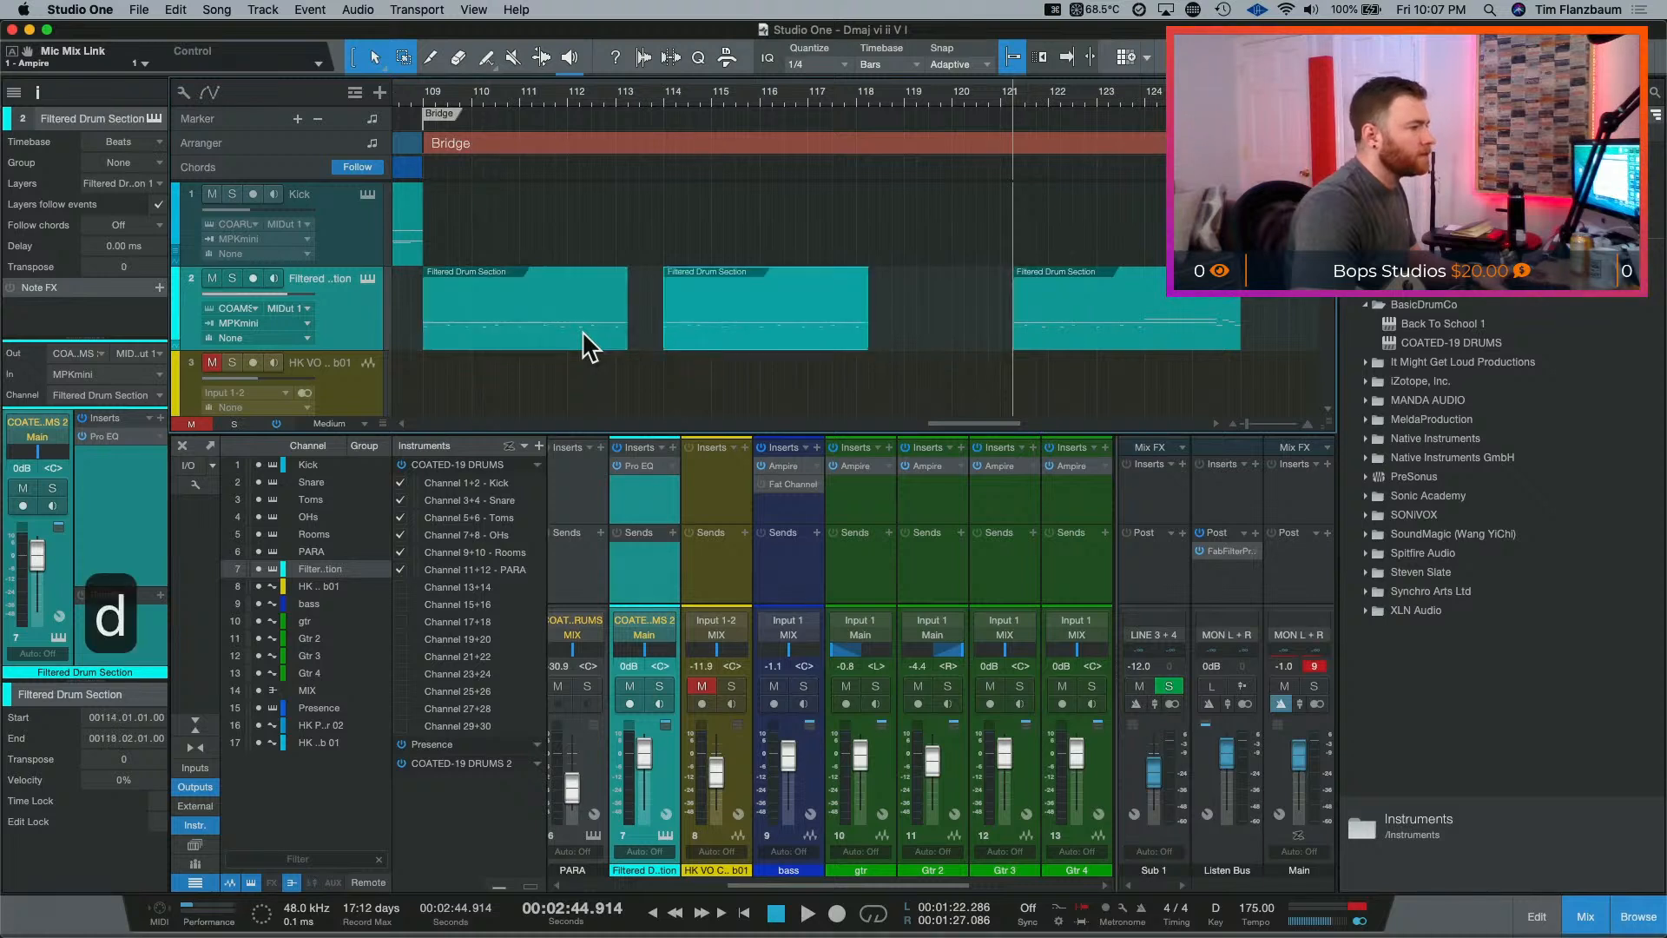
{"action": "key", "text": "cmd+z"}
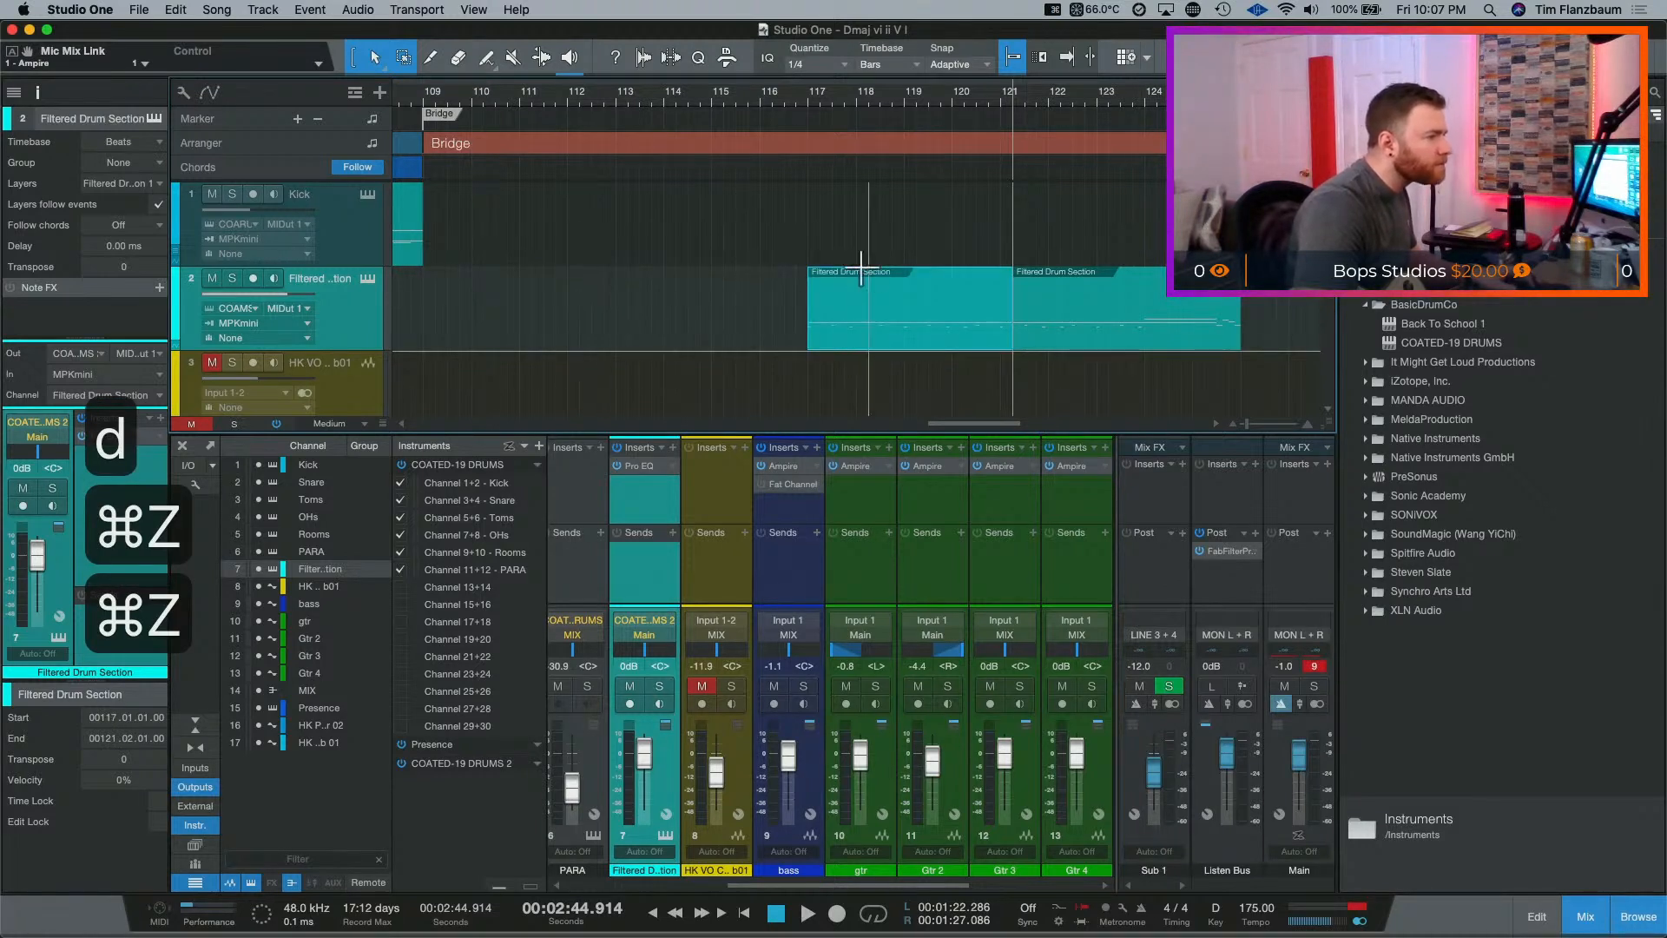
{"action": "left_click", "coordinate": [825, 287]}
{"action": "left_click", "coordinate": [685, 272]}
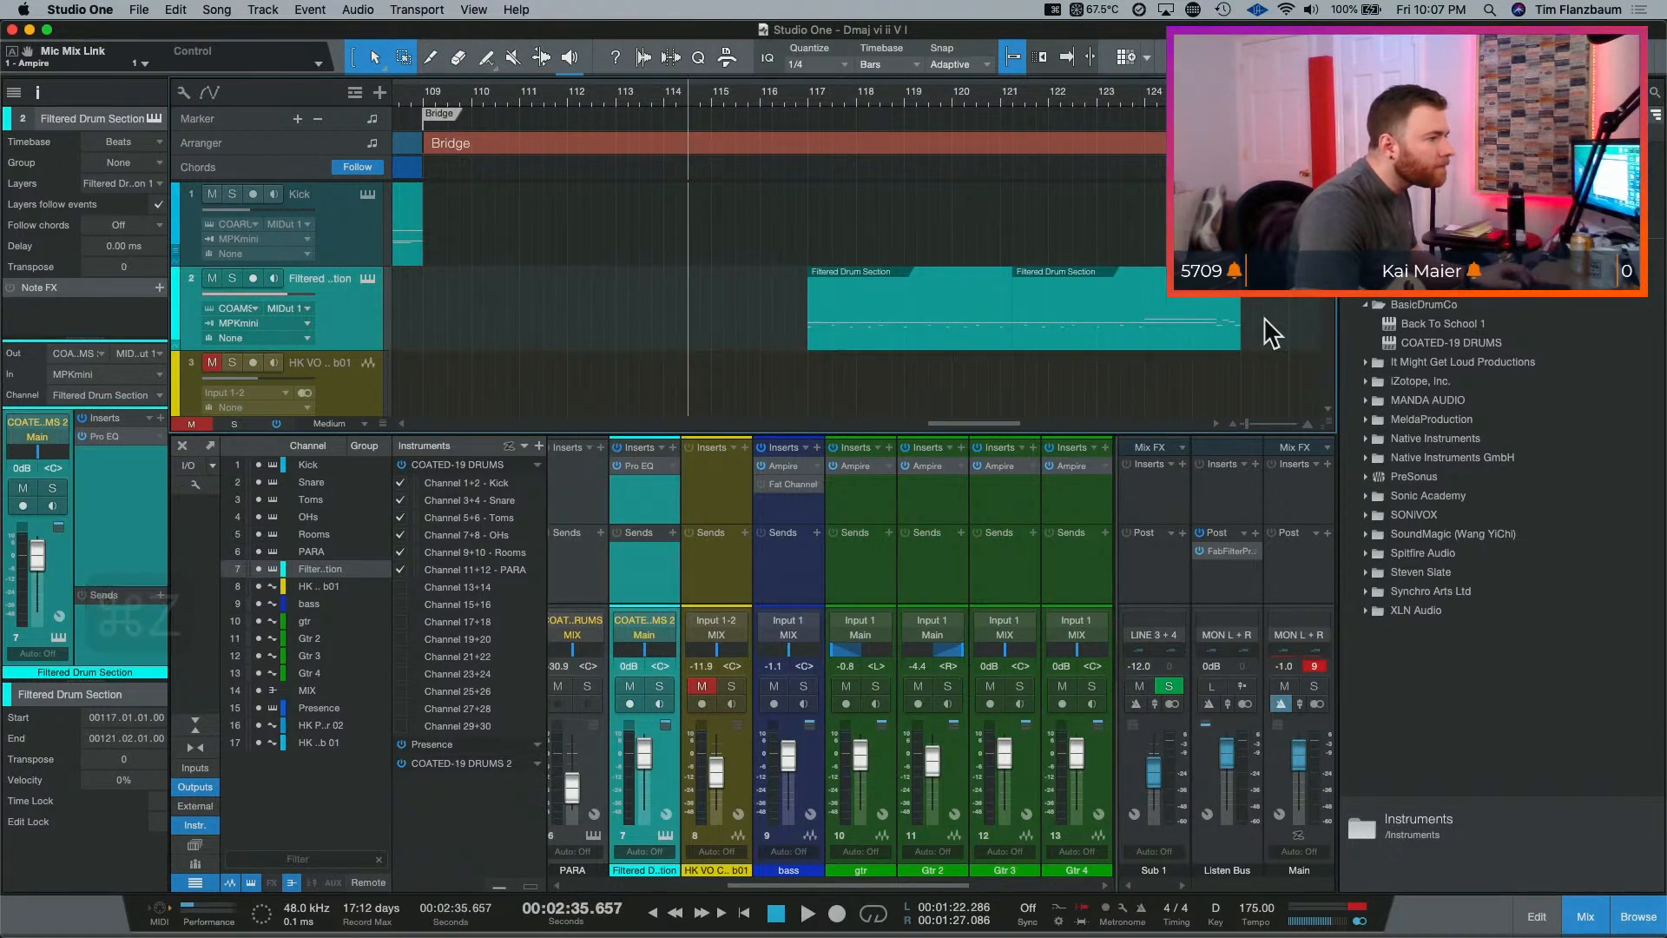
{"action": "key", "text": "super+z"}
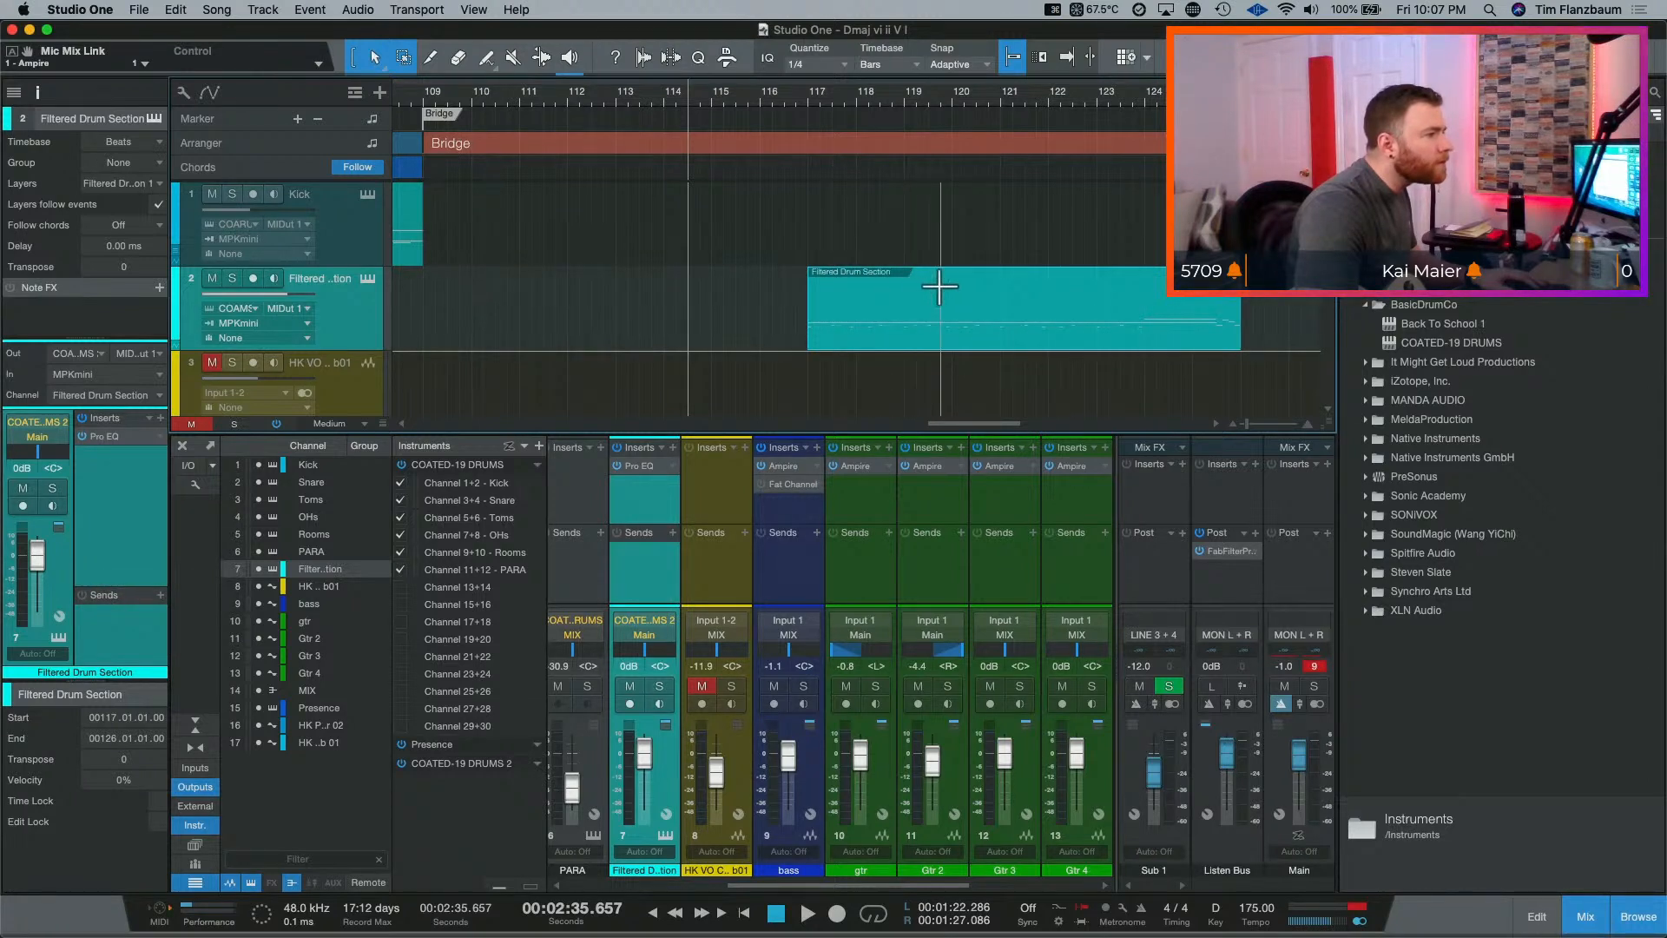
Step: Split the Filtered Drum Section event at bar 121, copy its first piece to bars 109 and 113, and save the song
{"action": "left_click", "coordinate": [1001, 289]}
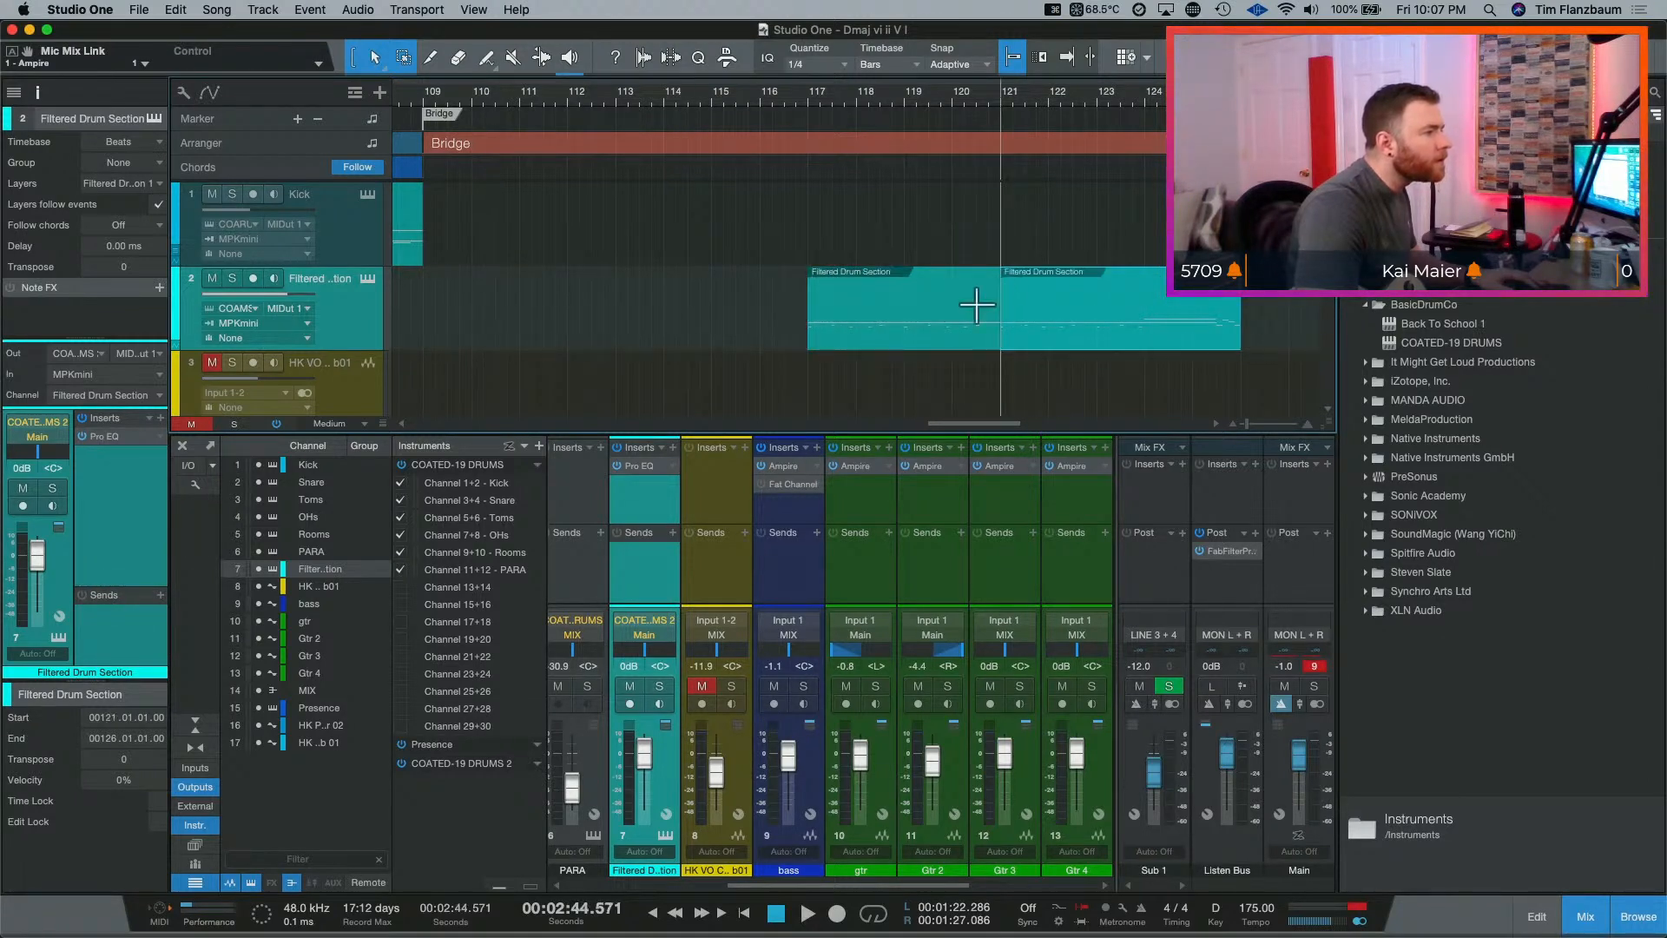
{"action": "left_click_drag", "start_coordinate": [939, 330], "coordinate": [553, 321]}
{"action": "left_click_drag", "start_coordinate": [554, 321], "coordinate": [744, 322]}
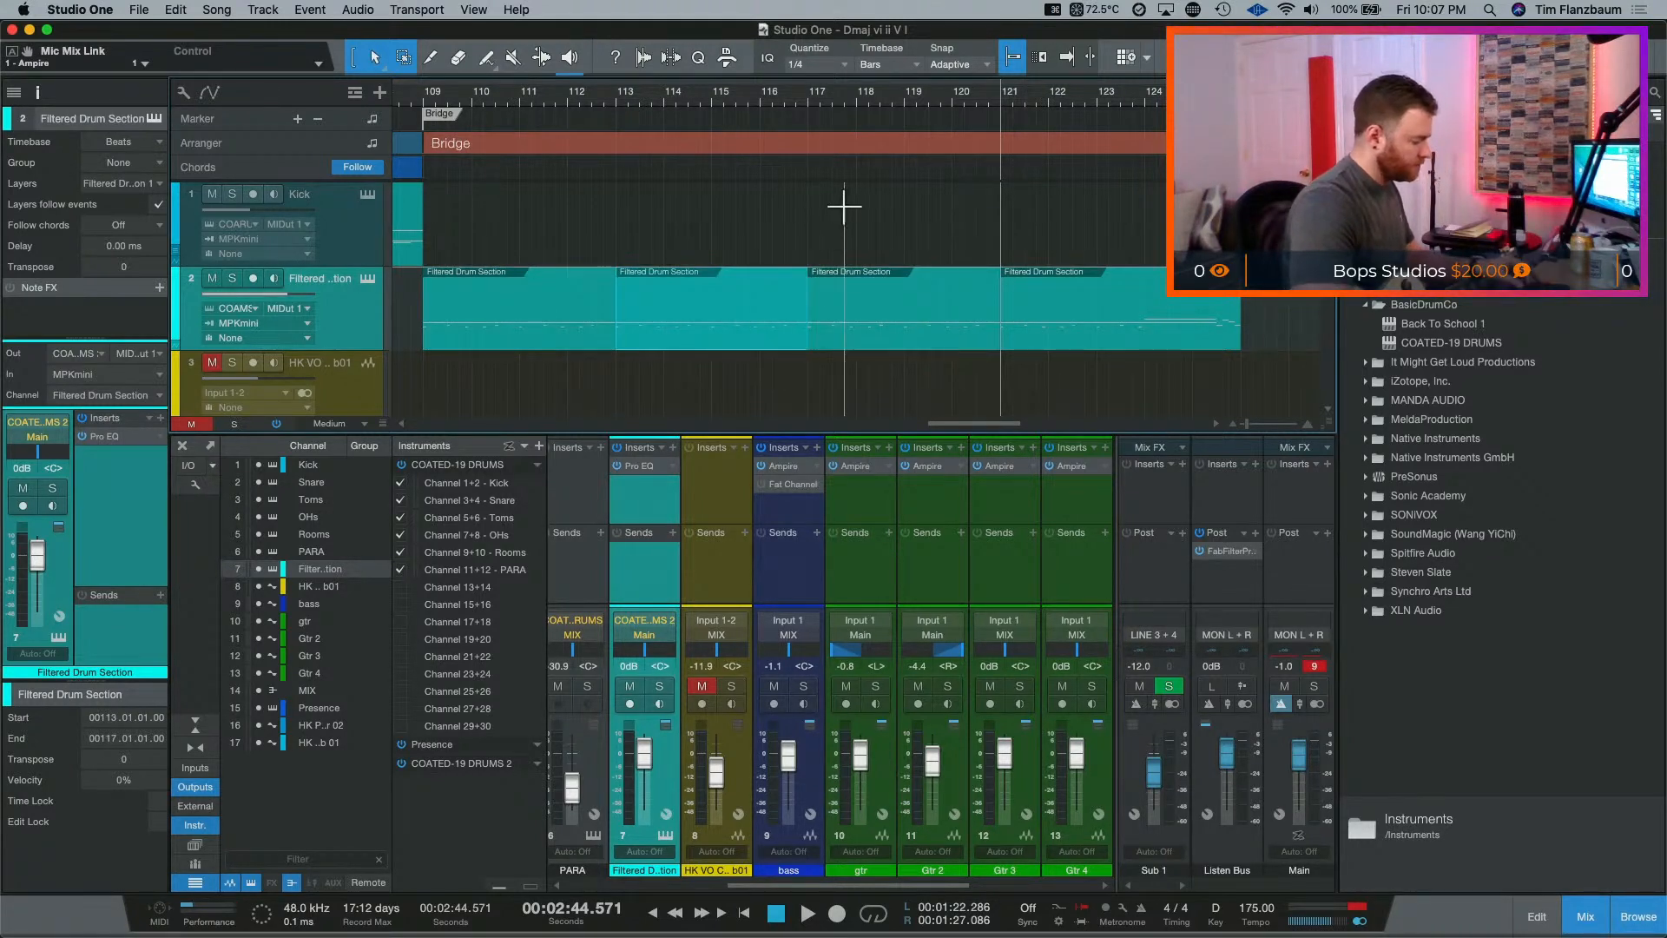
{"action": "key", "text": "super+s"}
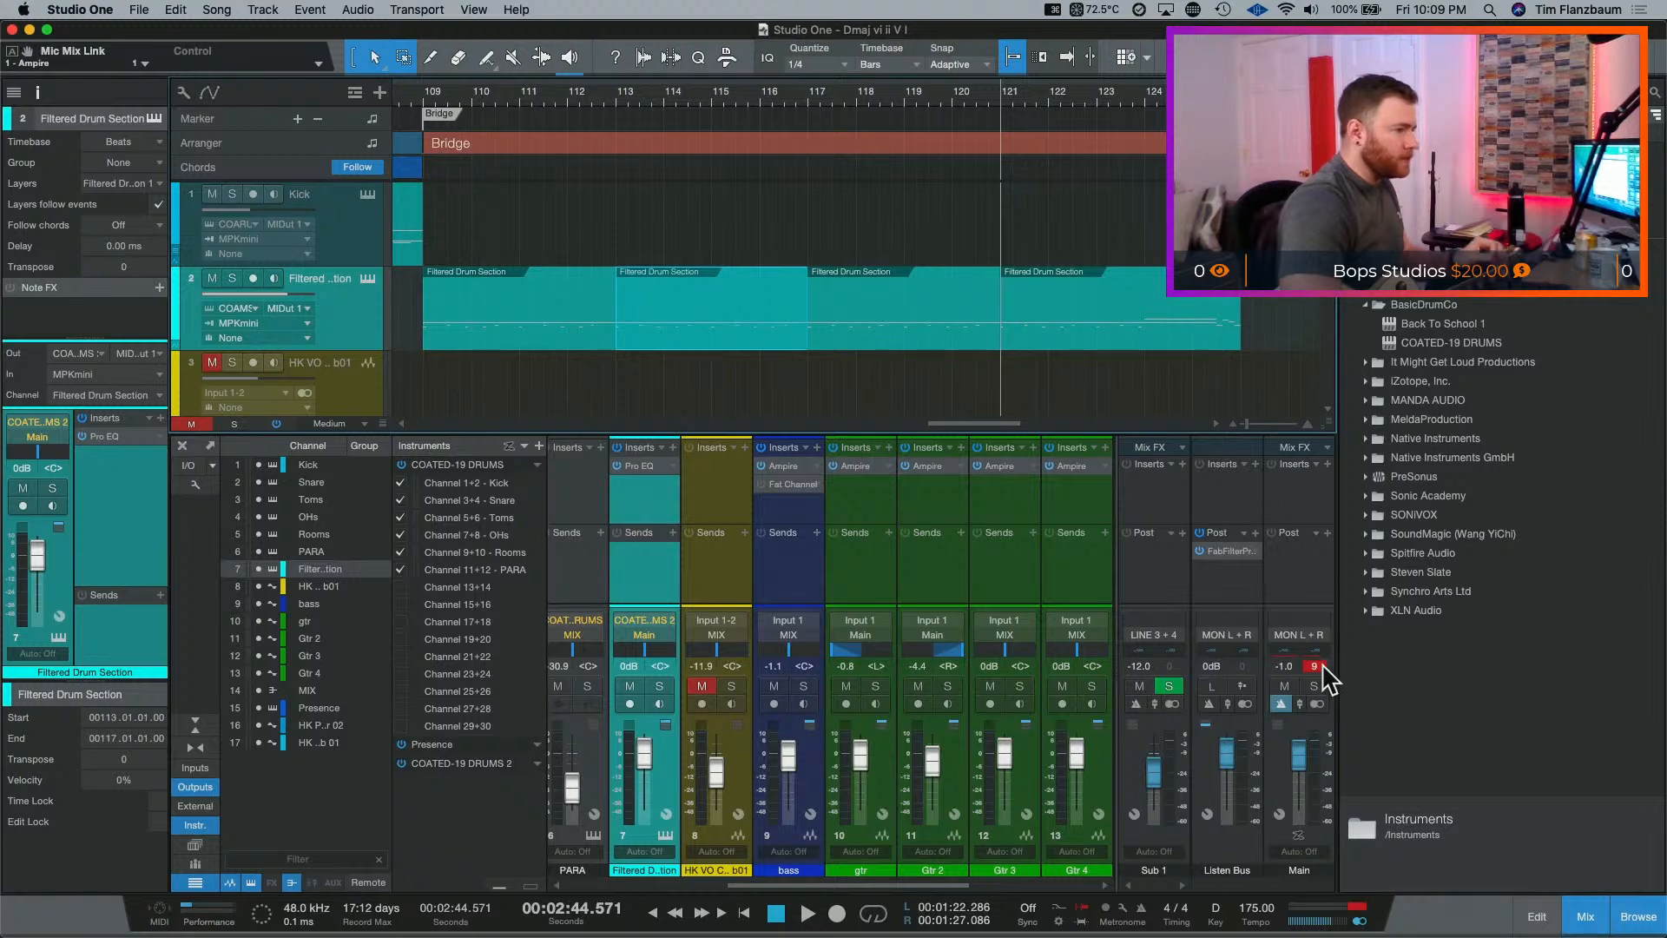
Step: Place the playback cursor at bar 109, show the input channels, and open the Tuner on Input 1
{"action": "key", "text": "w"}
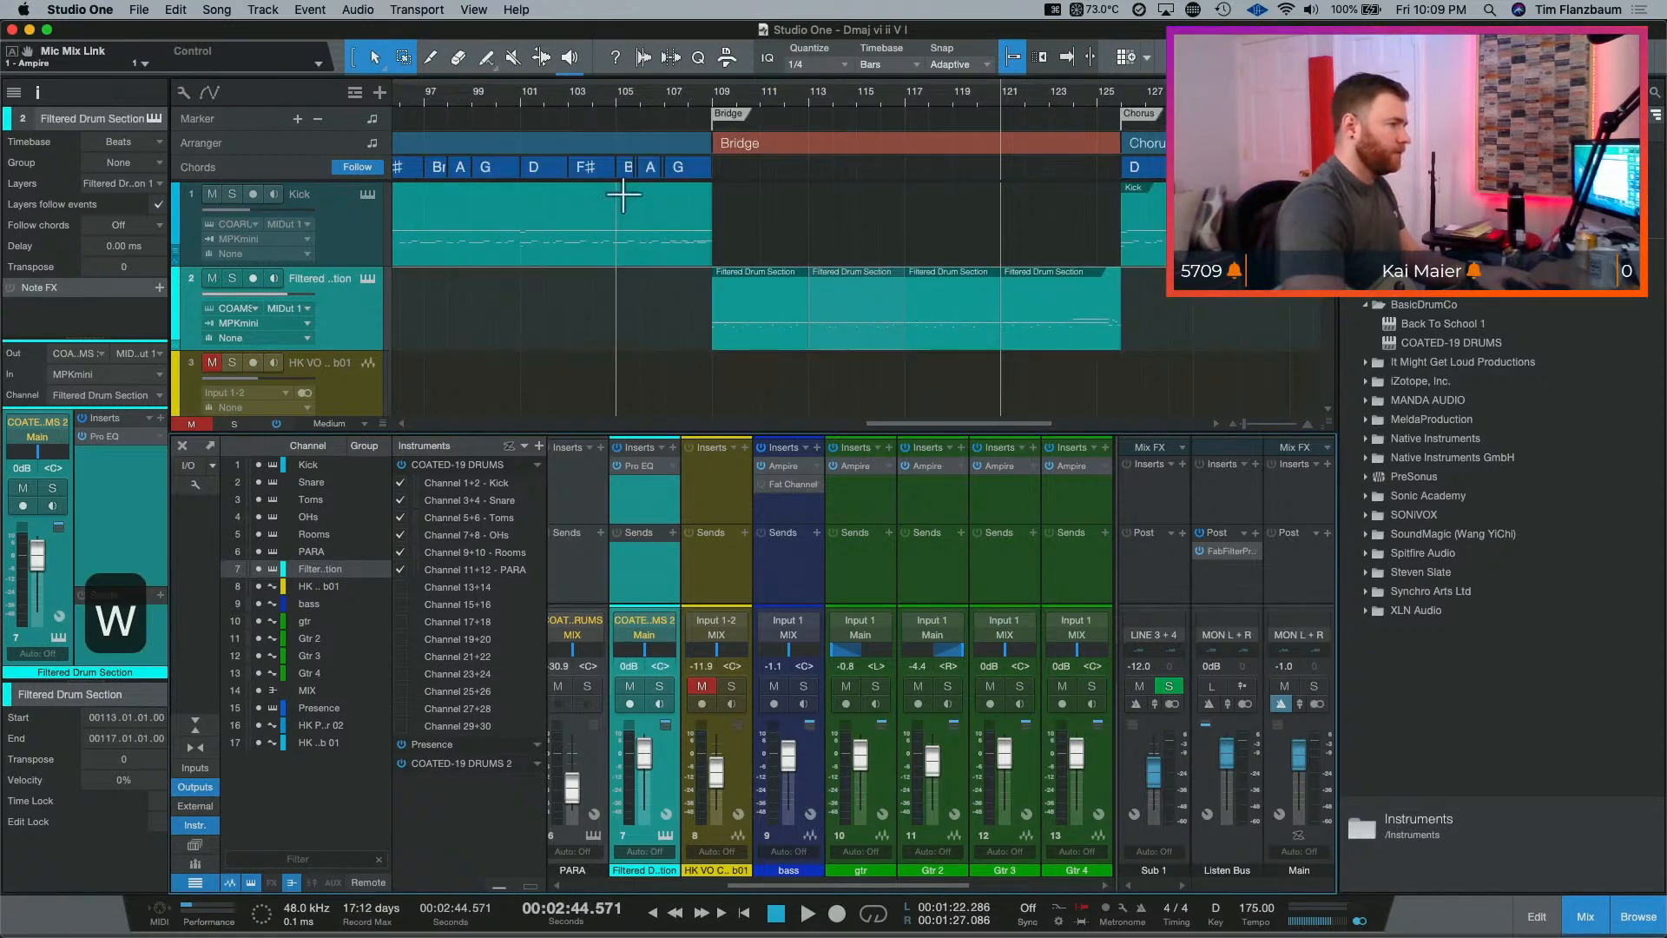
{"action": "scroll", "coordinate": [674, 238], "scroll_direction": "down", "scroll_amount": 2}
{"action": "scroll", "coordinate": [674, 237], "scroll_direction": "down", "scroll_amount": 2}
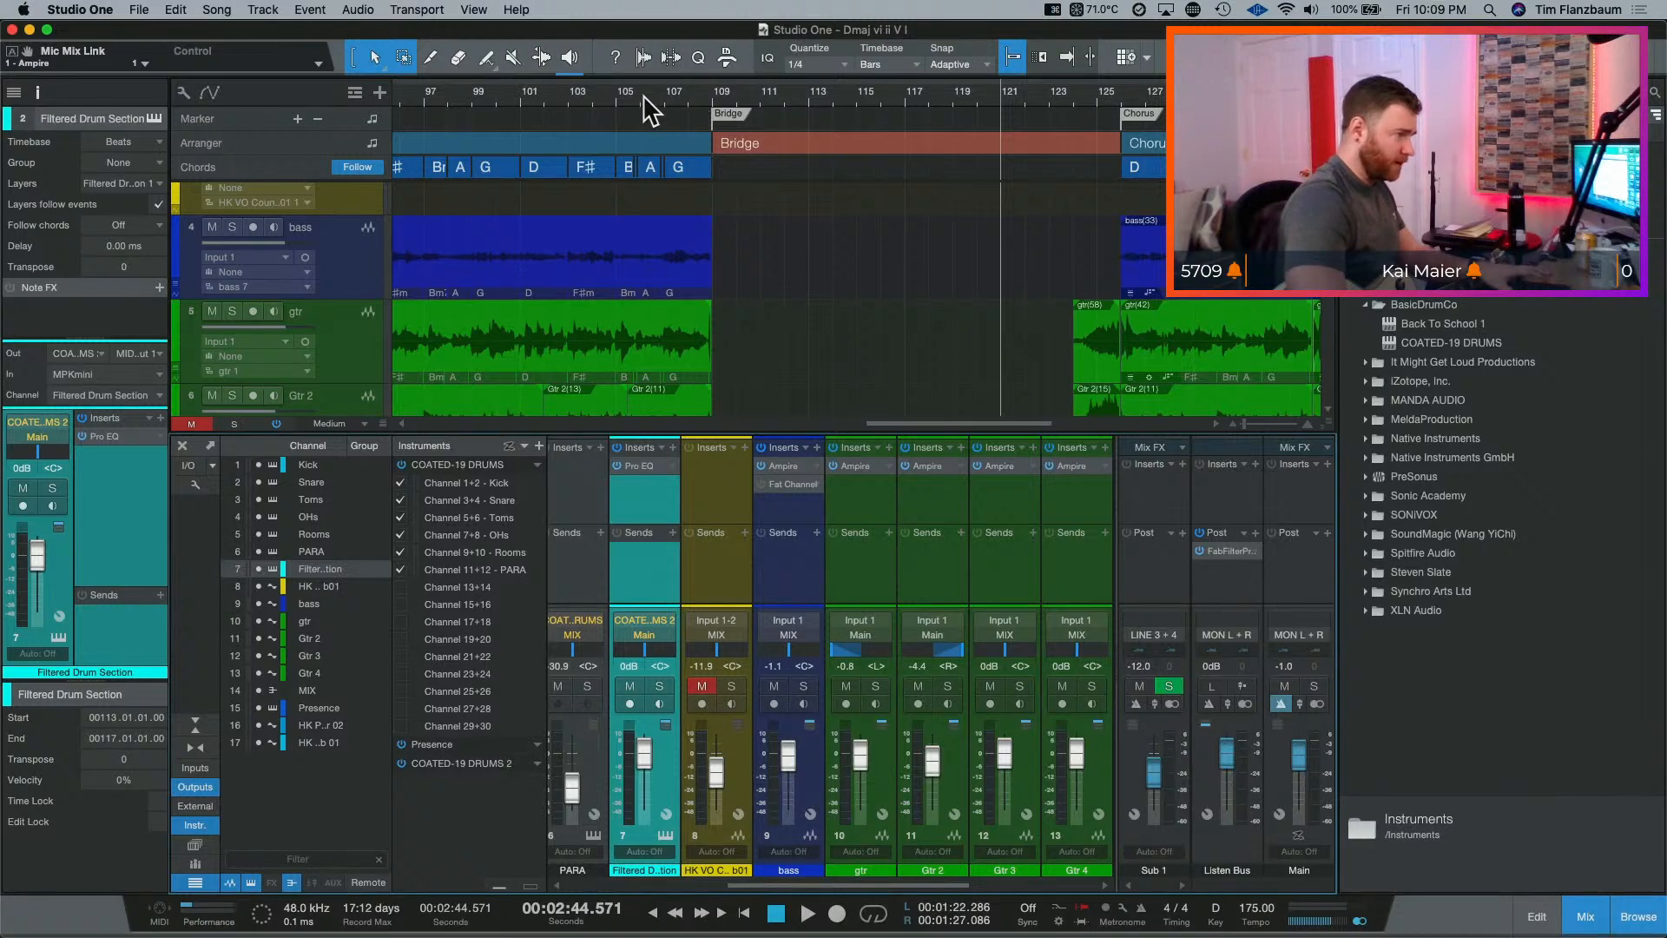
{"action": "left_click", "coordinate": [714, 90]}
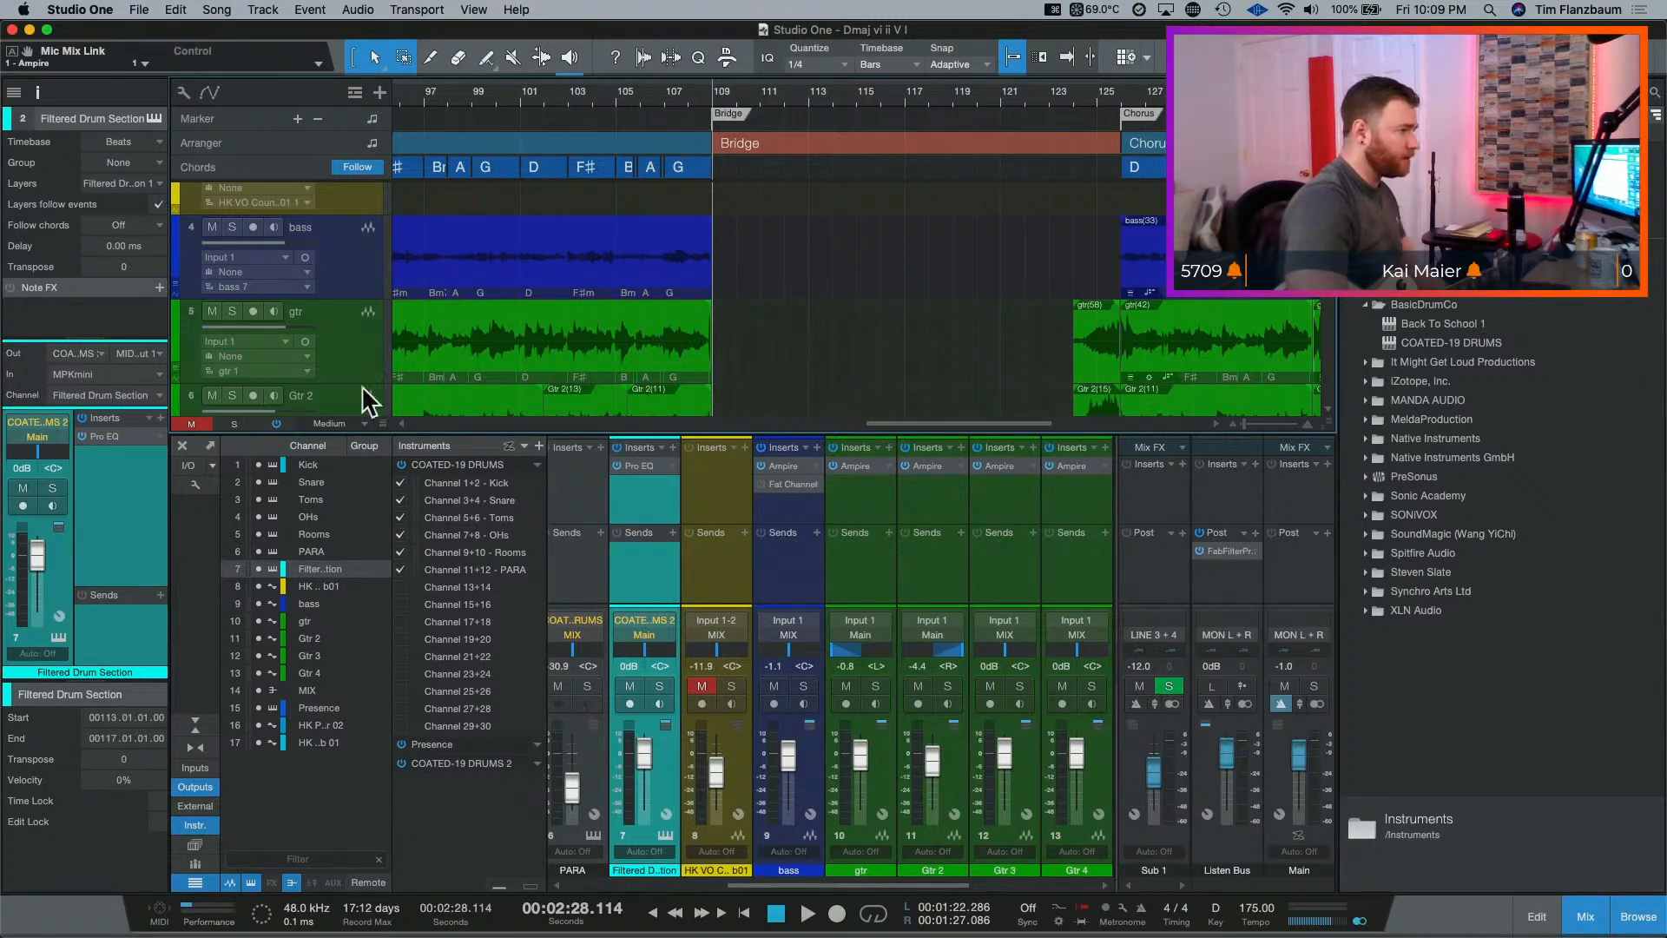
{"action": "left_click", "coordinate": [196, 768]}
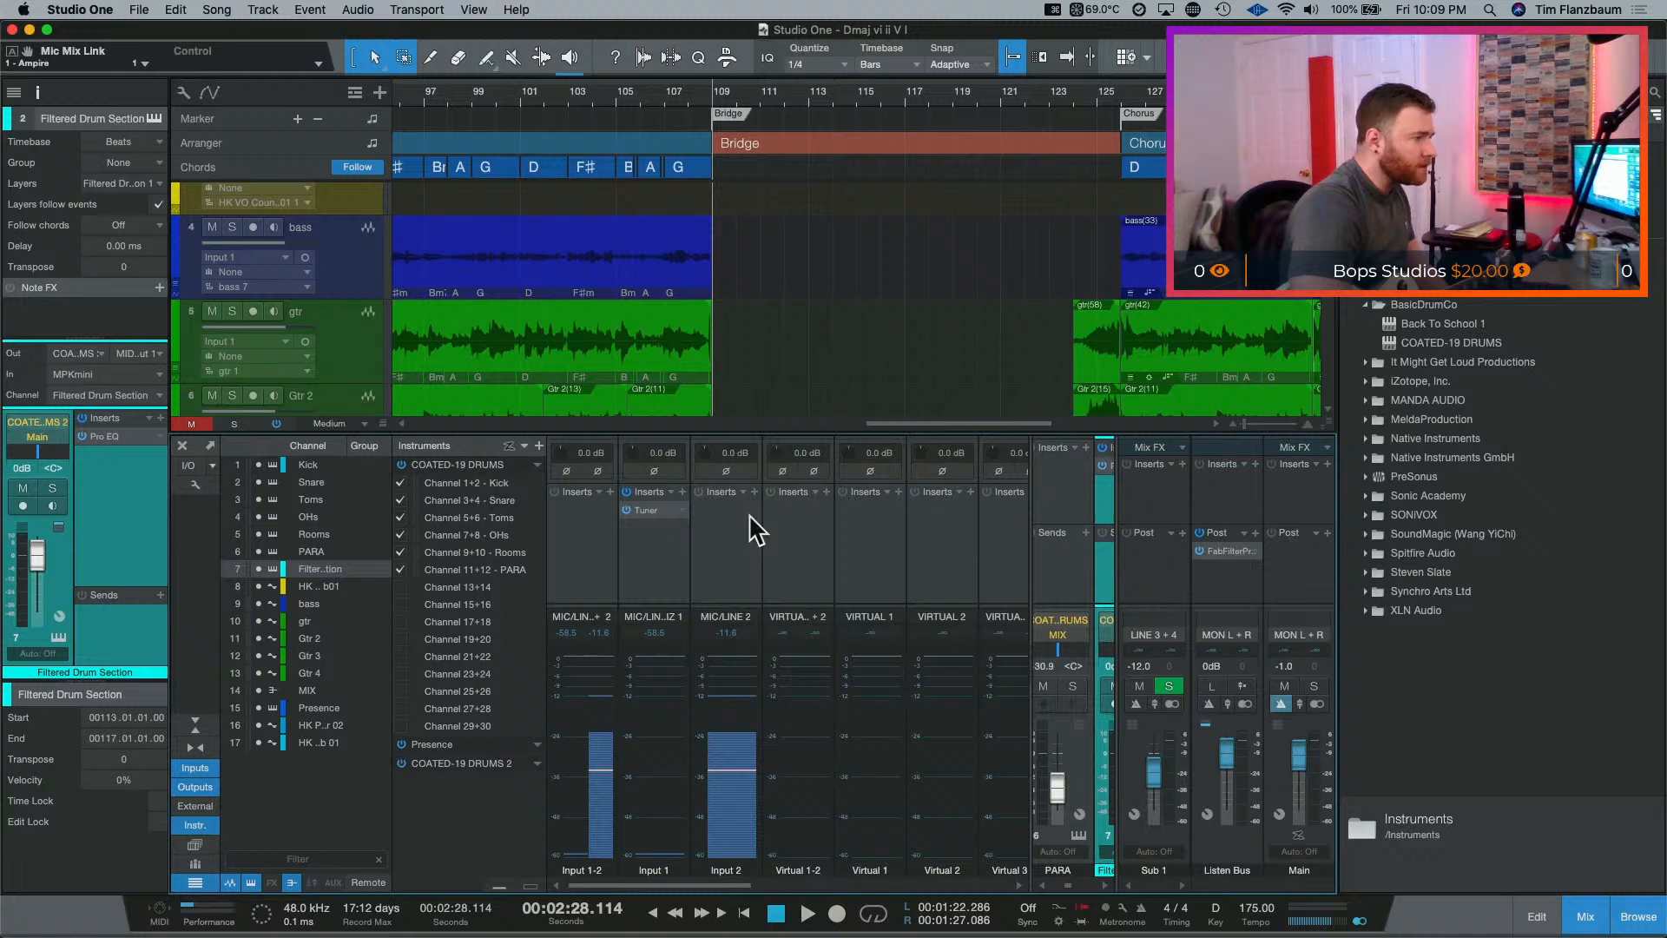
{"action": "left_click", "coordinate": [655, 508]}
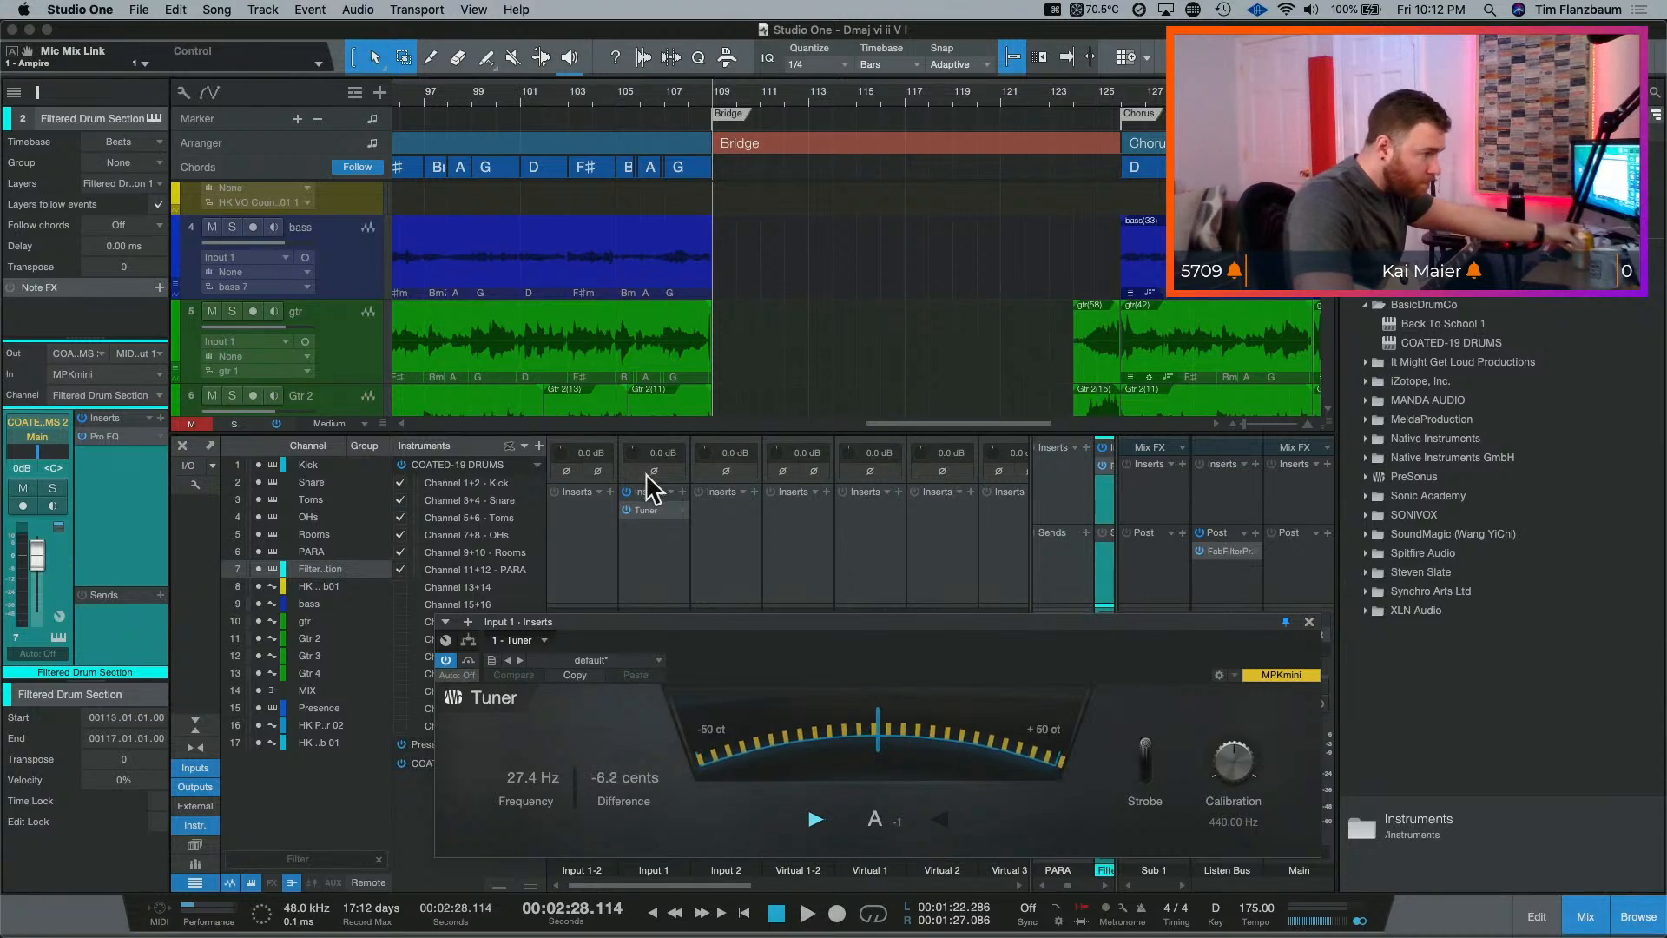
Step: Play the song from about bar 105 into the opening of the Bridge
{"action": "scroll", "coordinate": [946, 318], "scroll_direction": "down", "scroll_amount": 3}
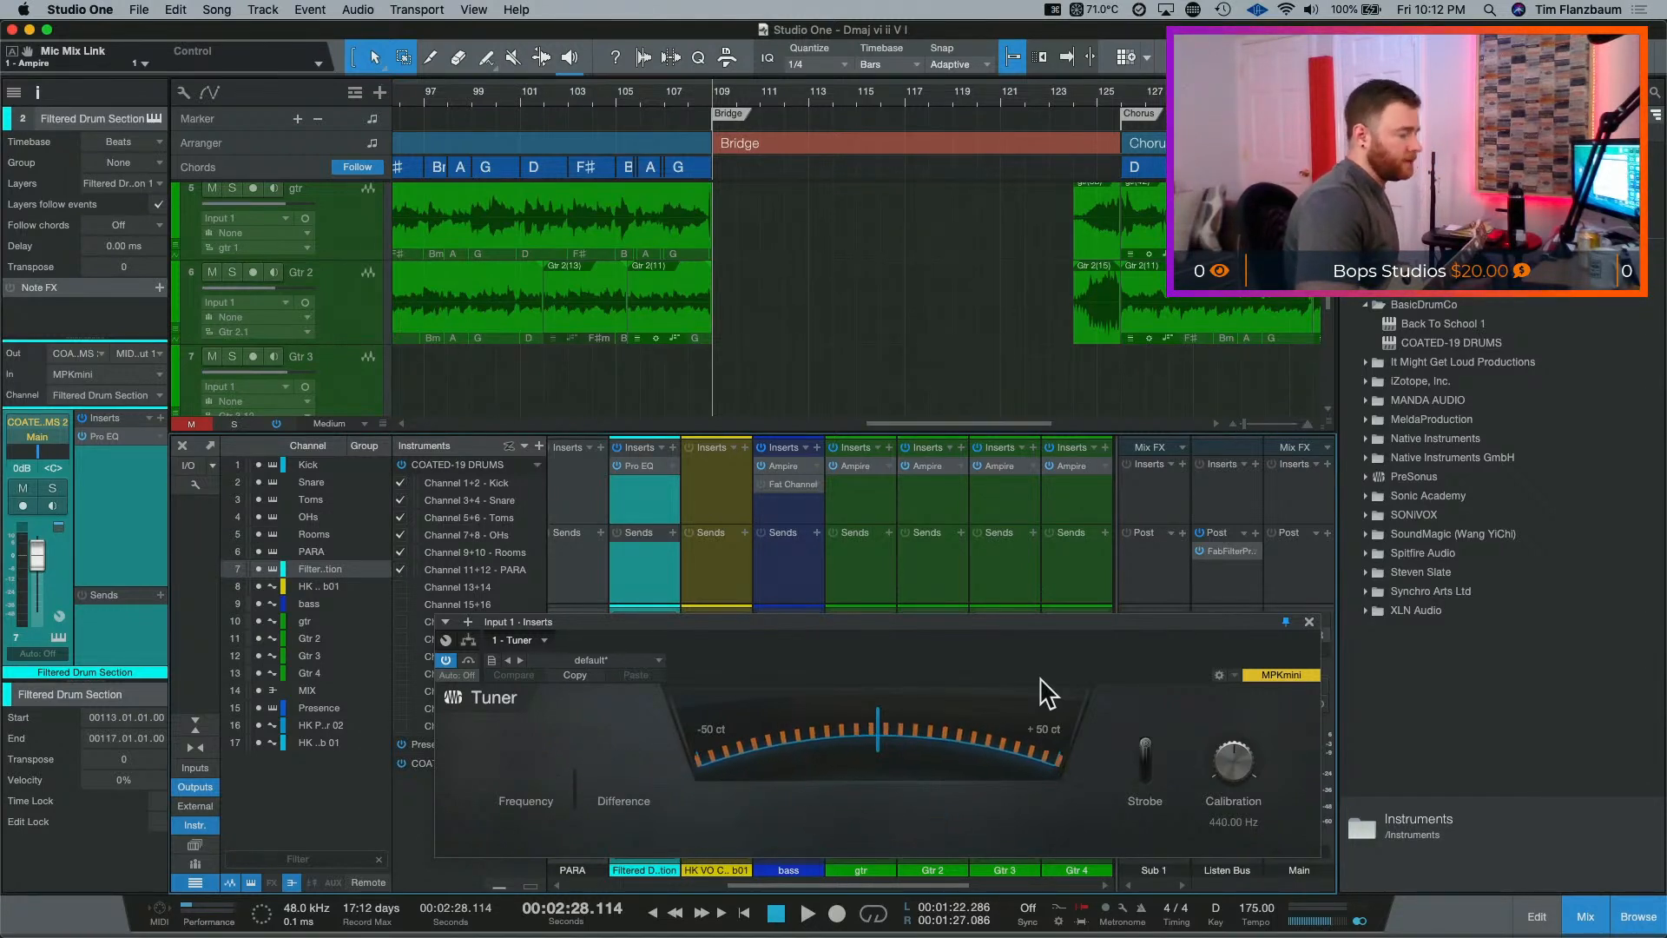
{"action": "key", "text": "KP_Subtract"}
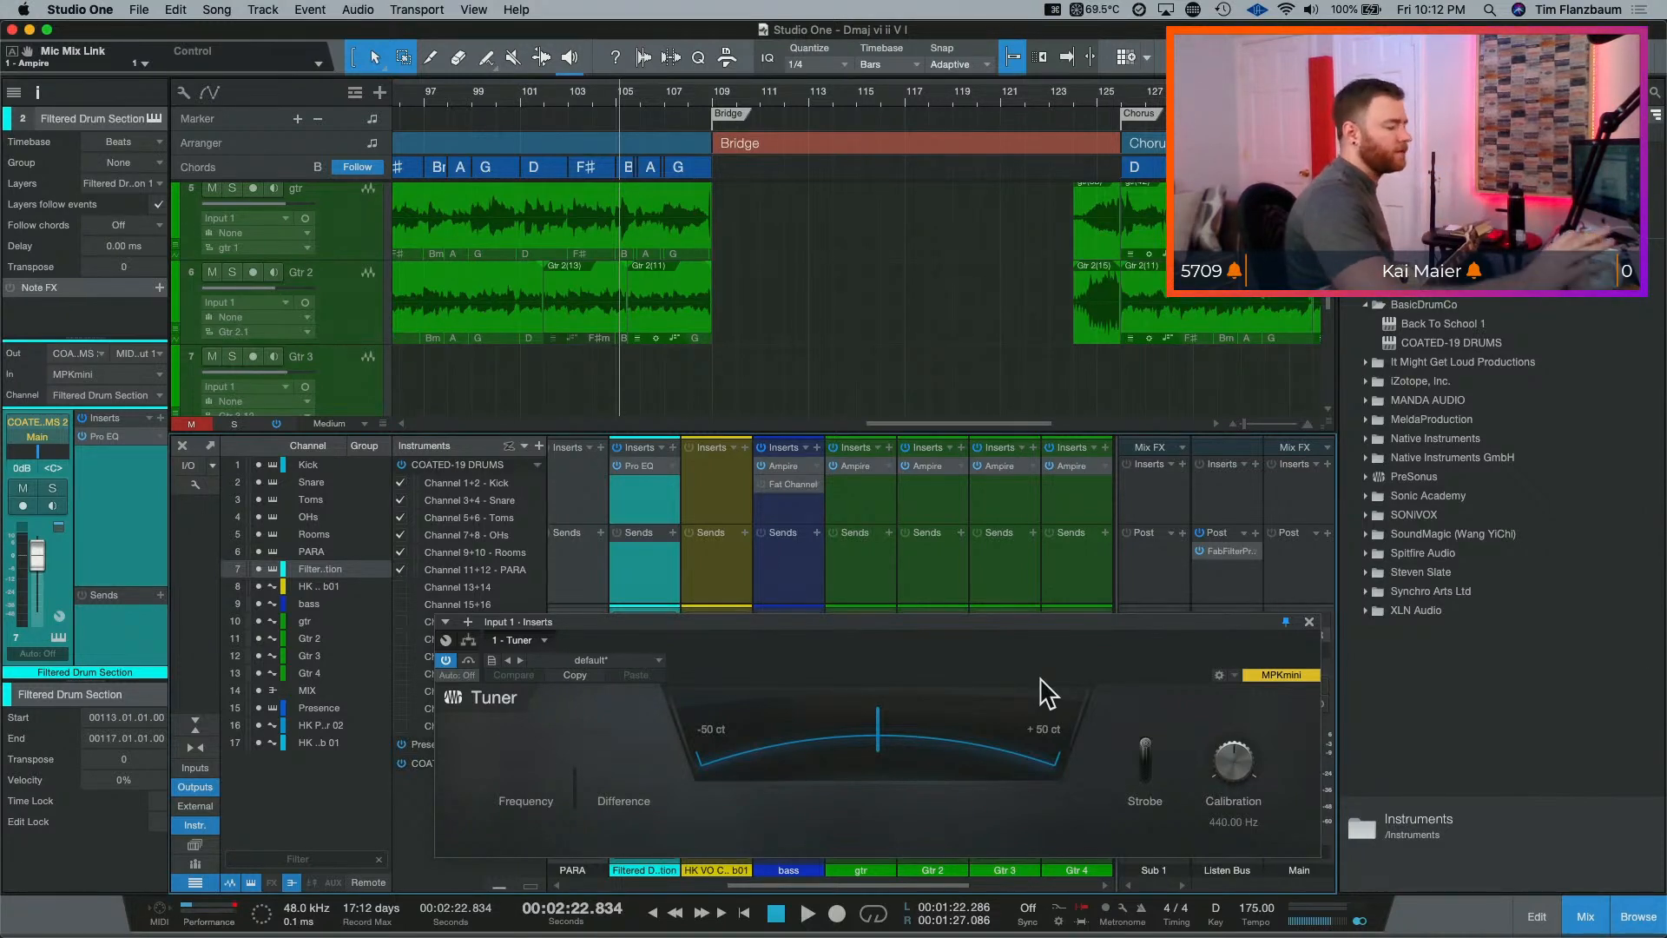
{"action": "key", "text": "space"}
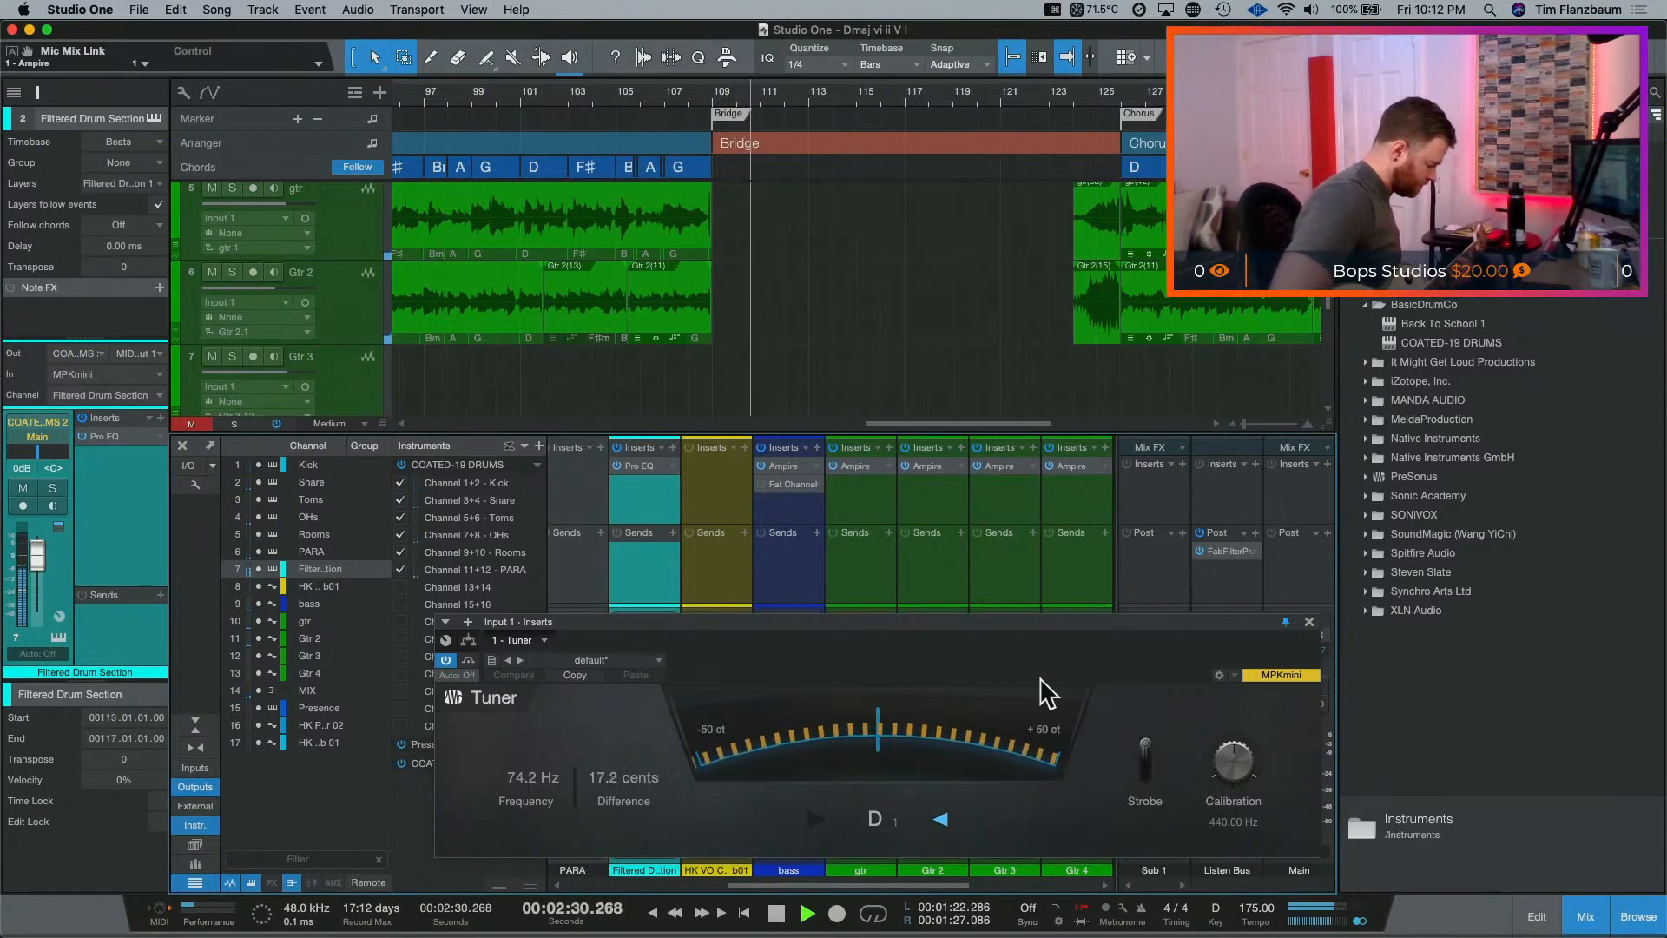
{"action": "key", "text": "space"}
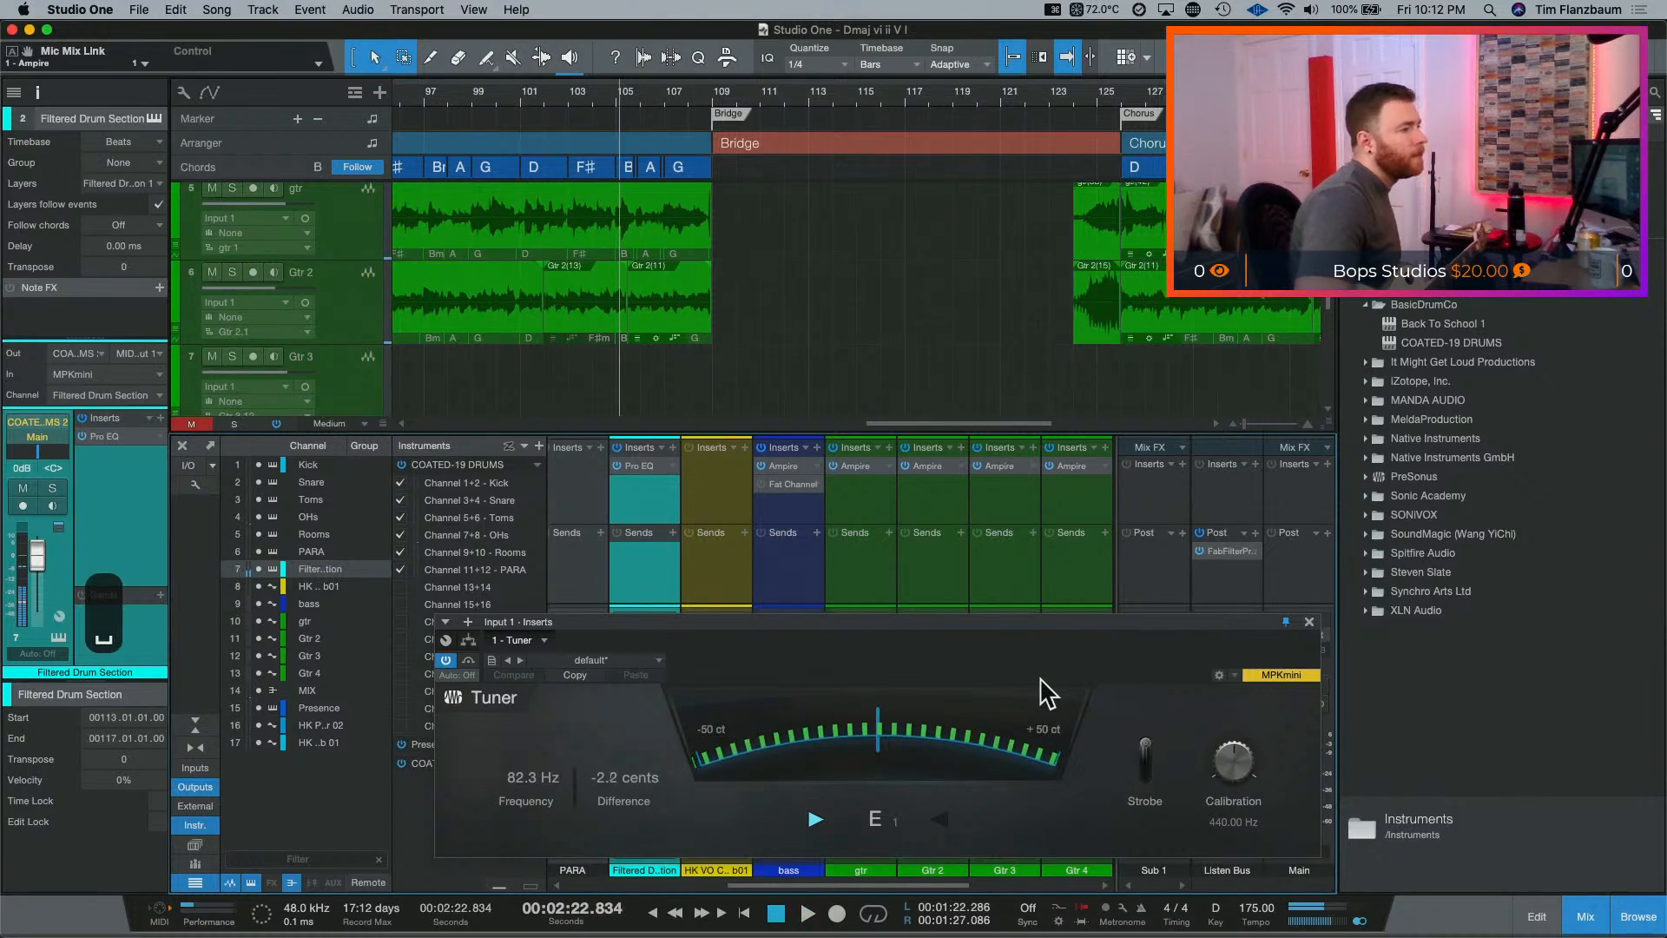
Step: Play back the Gtr 4 event in the Bridge, starting just before bar 117
{"action": "scroll", "coordinate": [893, 252], "scroll_direction": "down", "scroll_amount": 3}
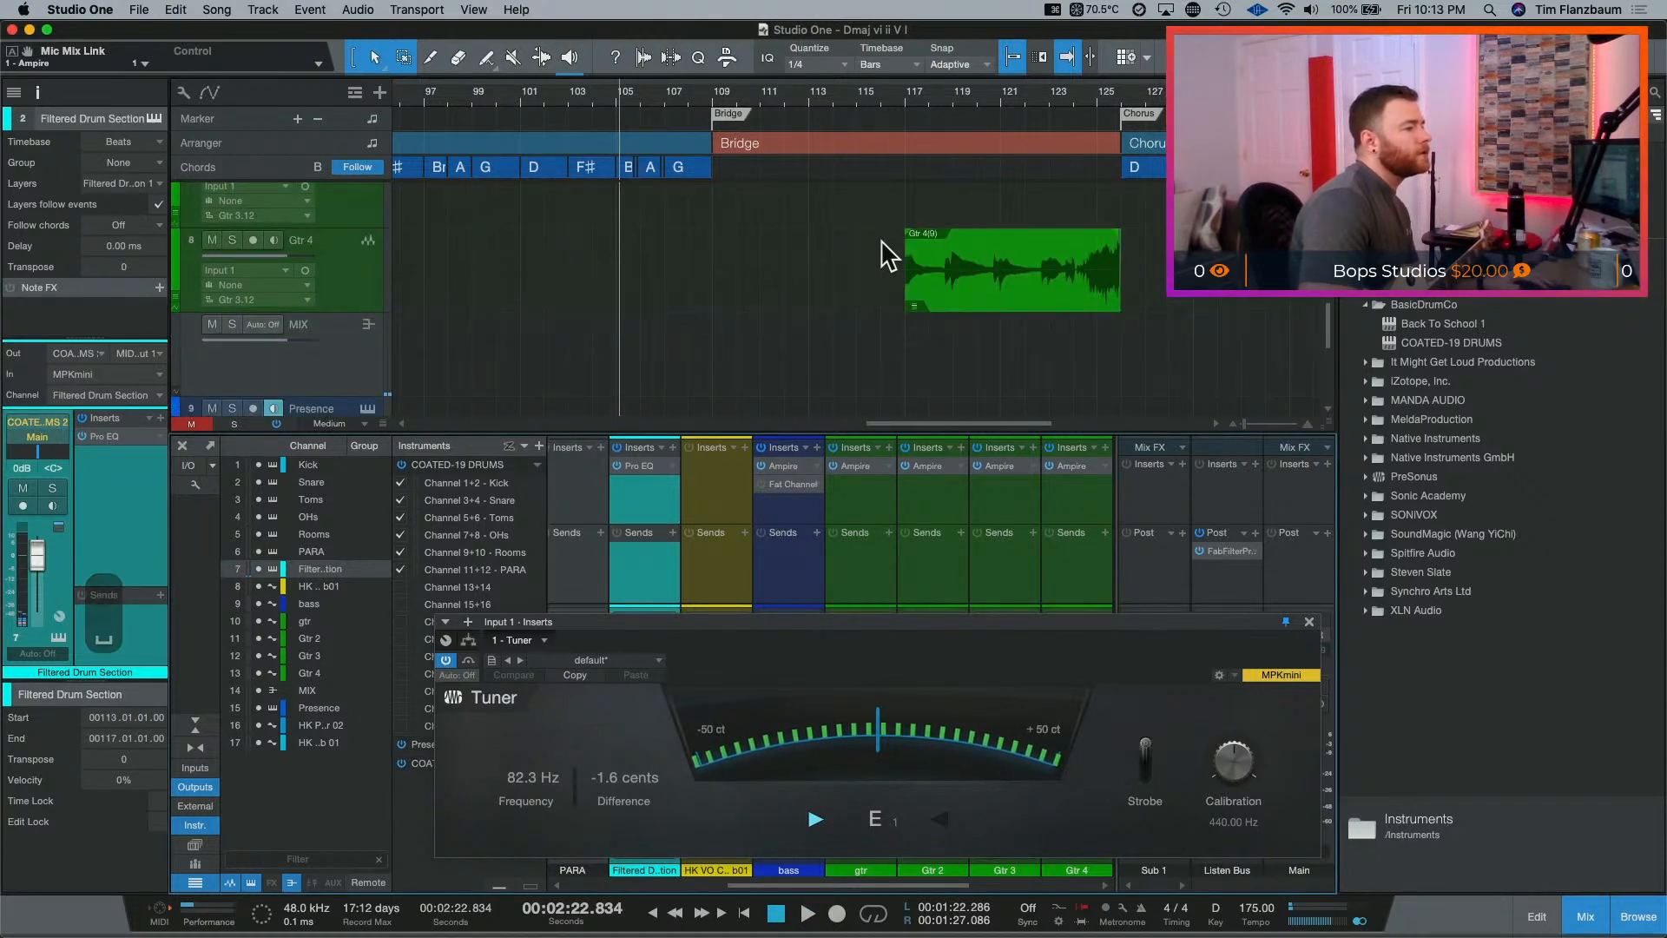
{"action": "left_click", "coordinate": [900, 98]}
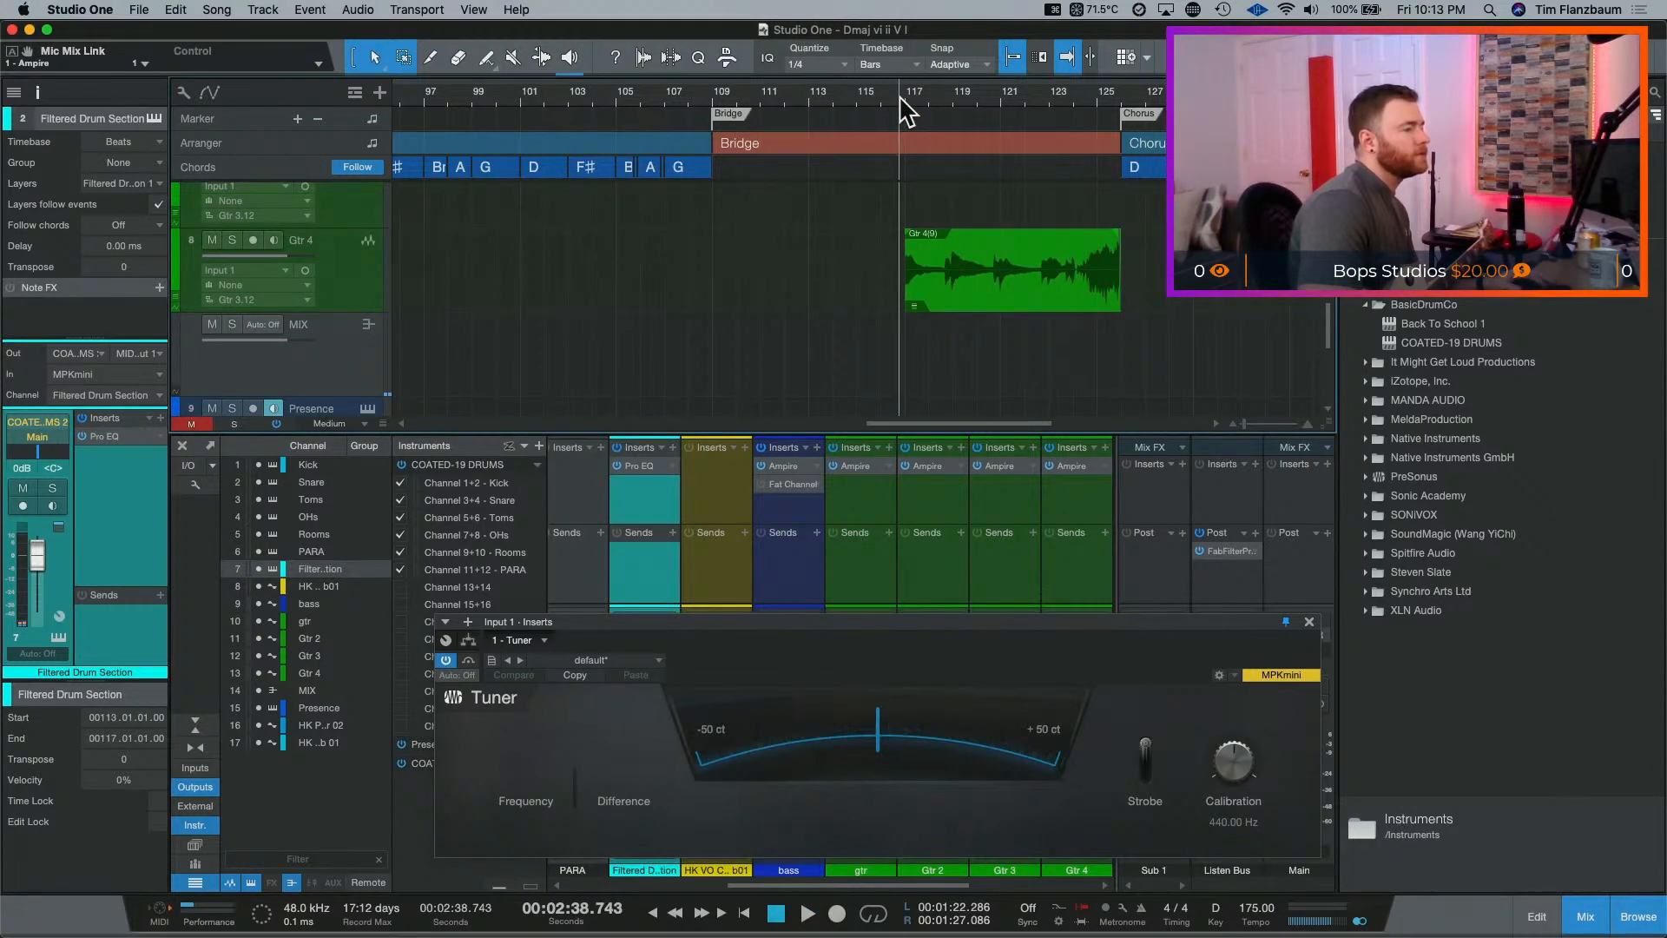
{"action": "key", "text": "space"}
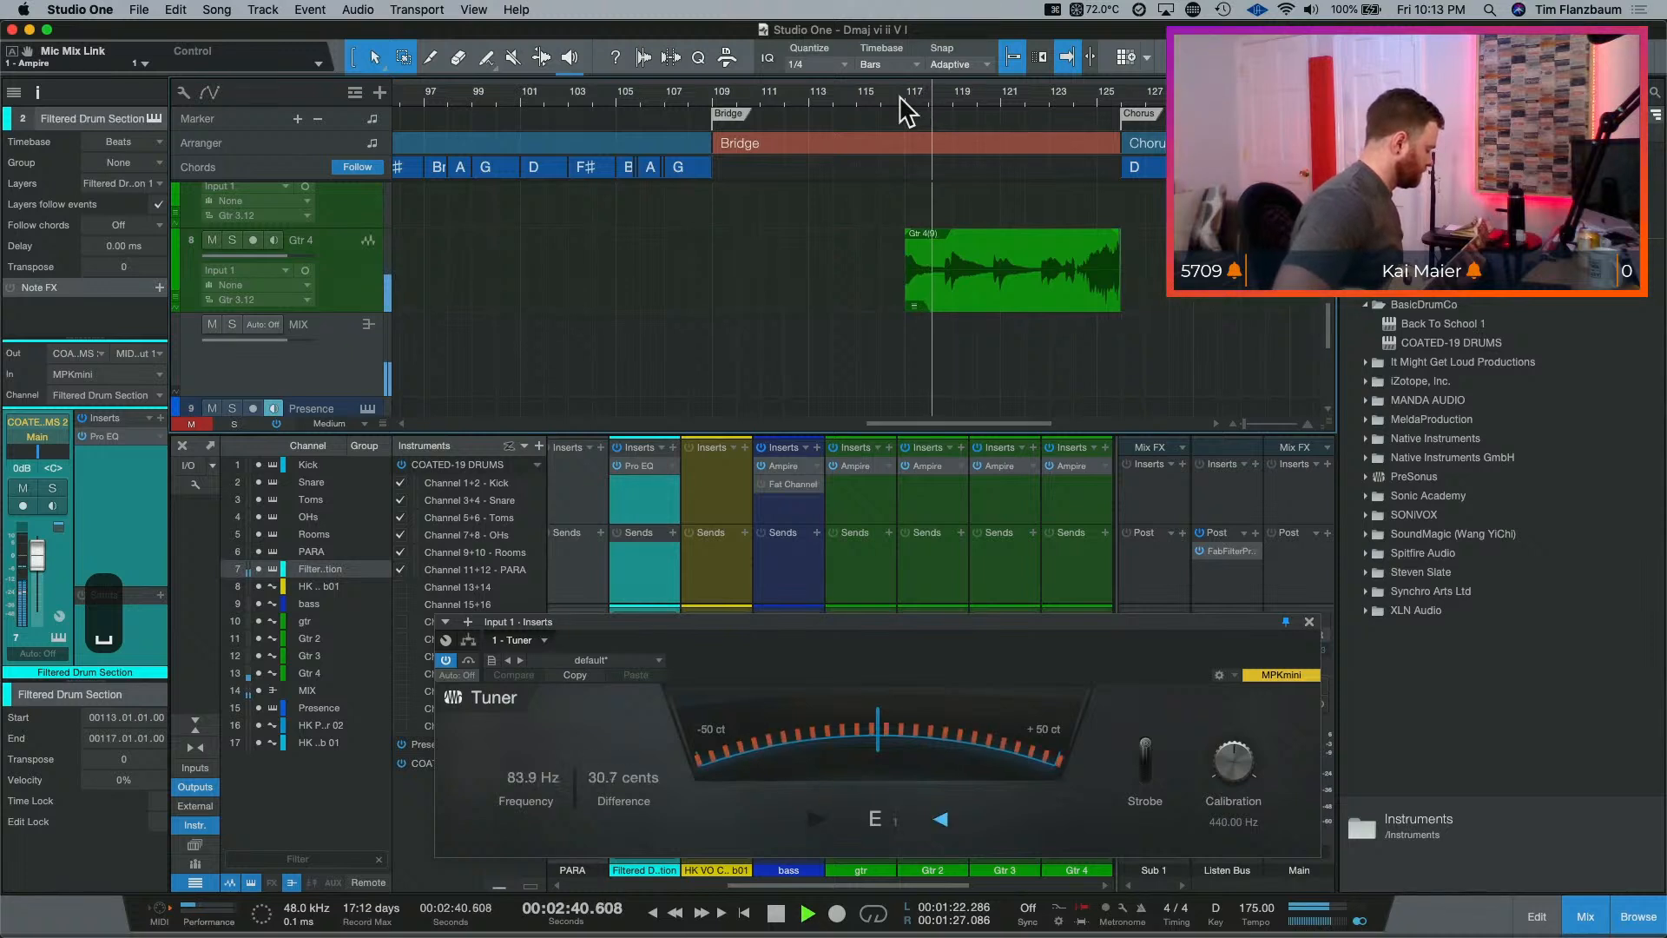
{"action": "key", "text": "space"}
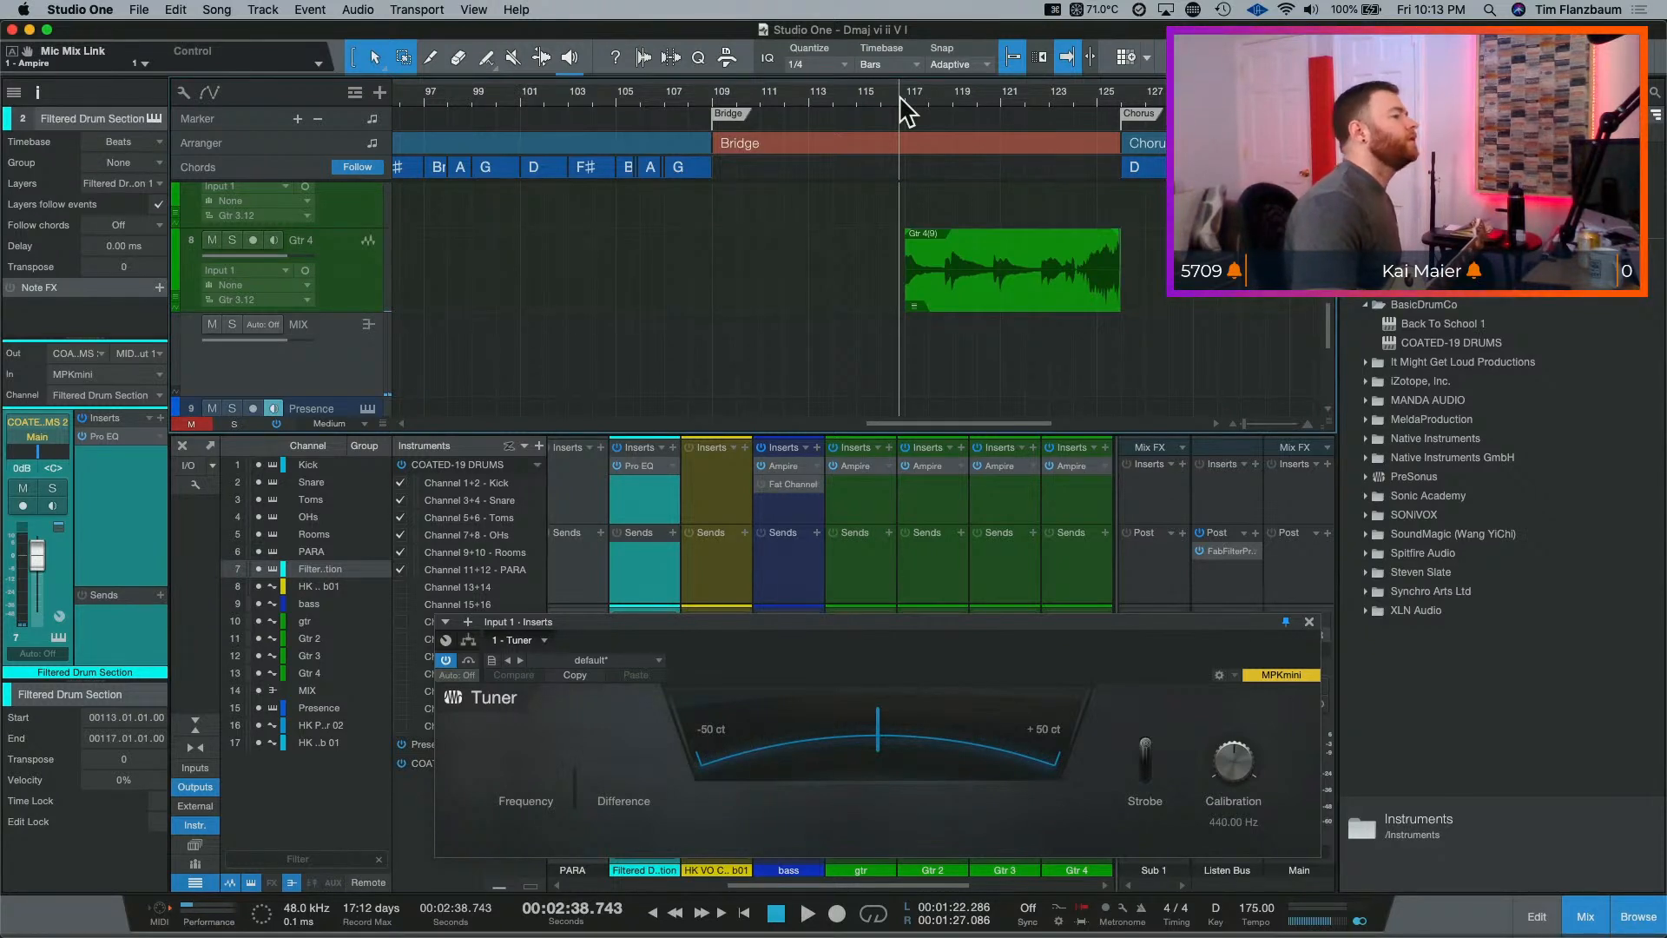
Step: Try recording a short guitar take on the armed gtr track from bar 109, and delete the recorded event
{"action": "scroll", "coordinate": [881, 235], "scroll_direction": "up", "scroll_amount": 5}
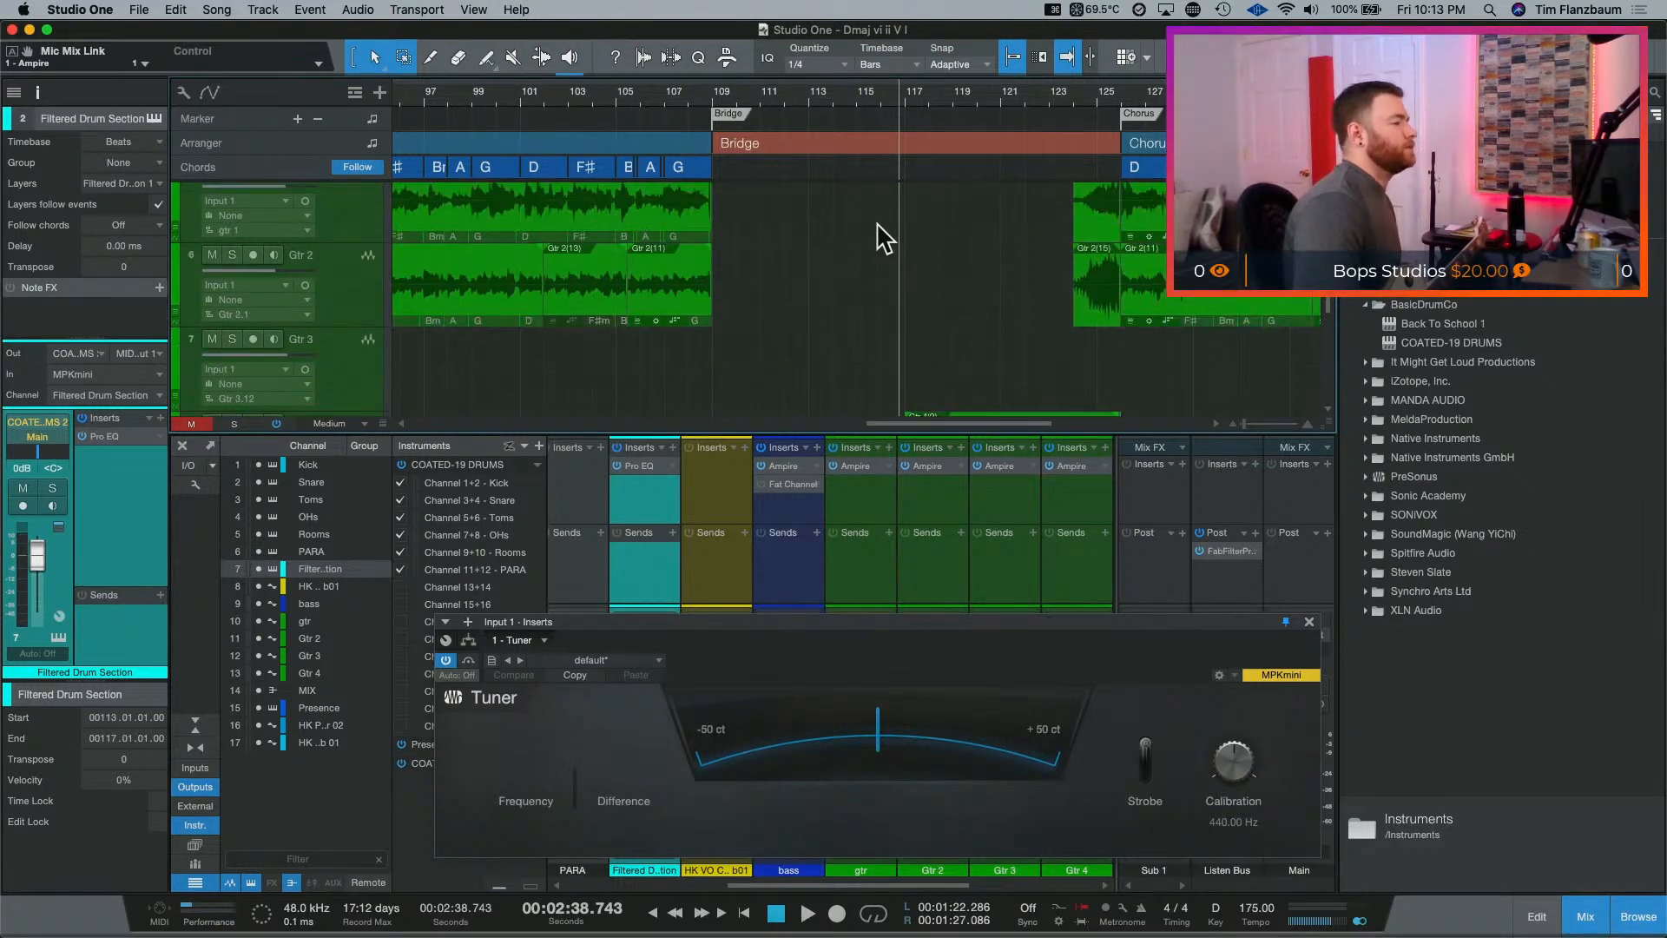
{"action": "left_click", "coordinate": [719, 90]}
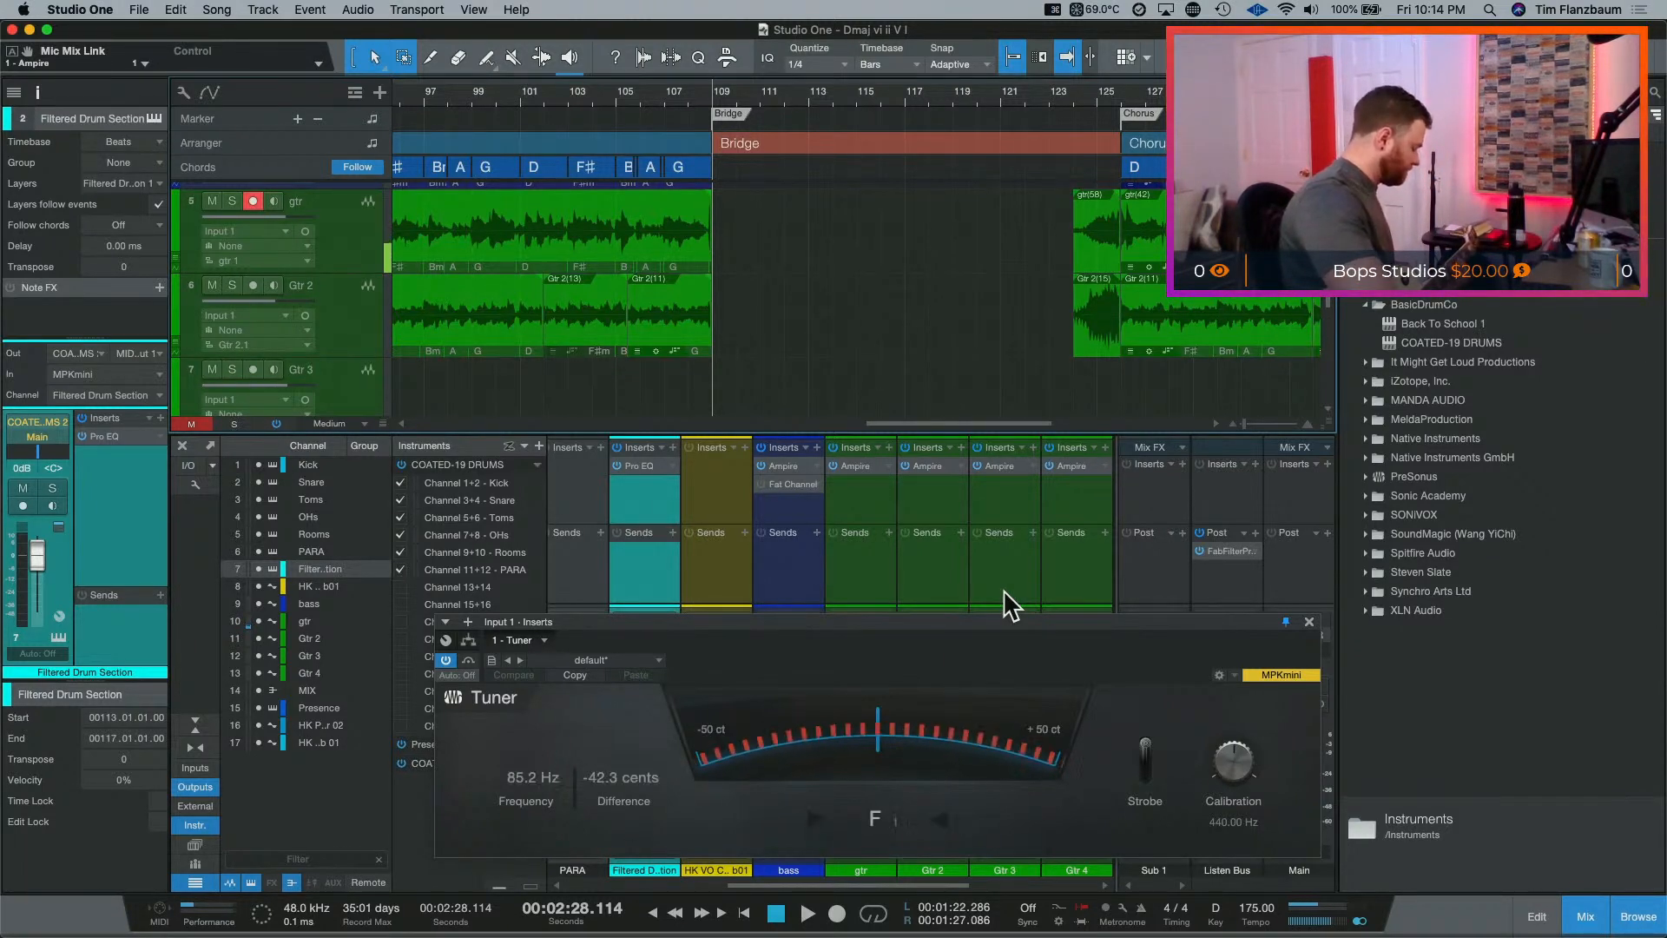
{"action": "key", "text": "space"}
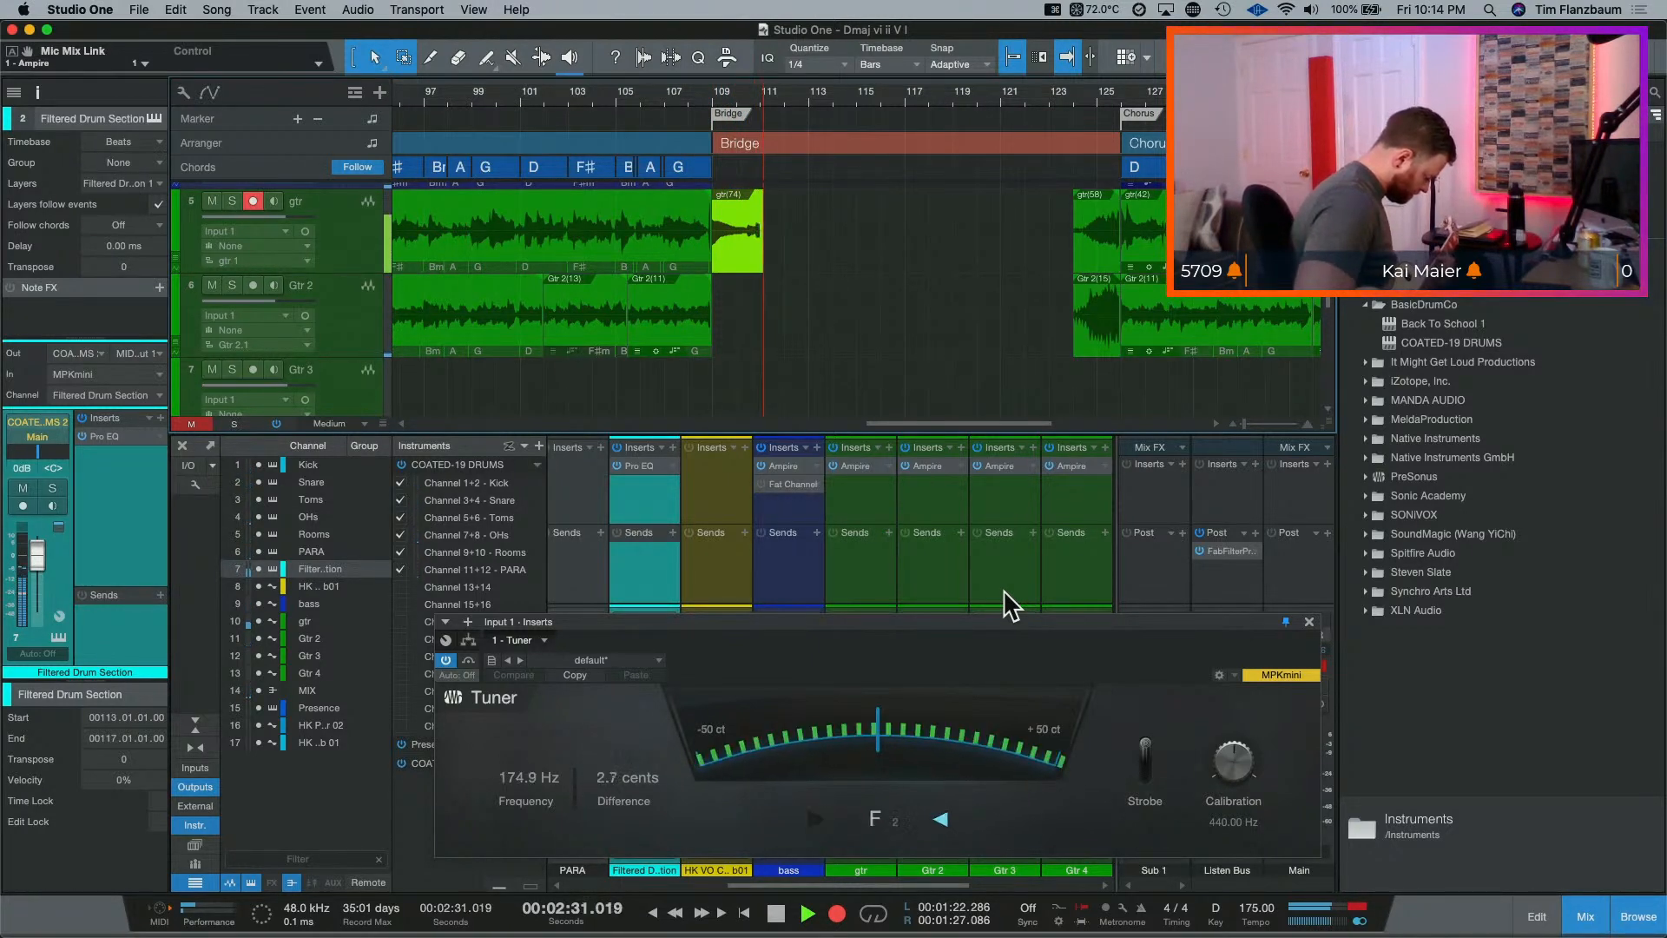
{"action": "key", "text": "space"}
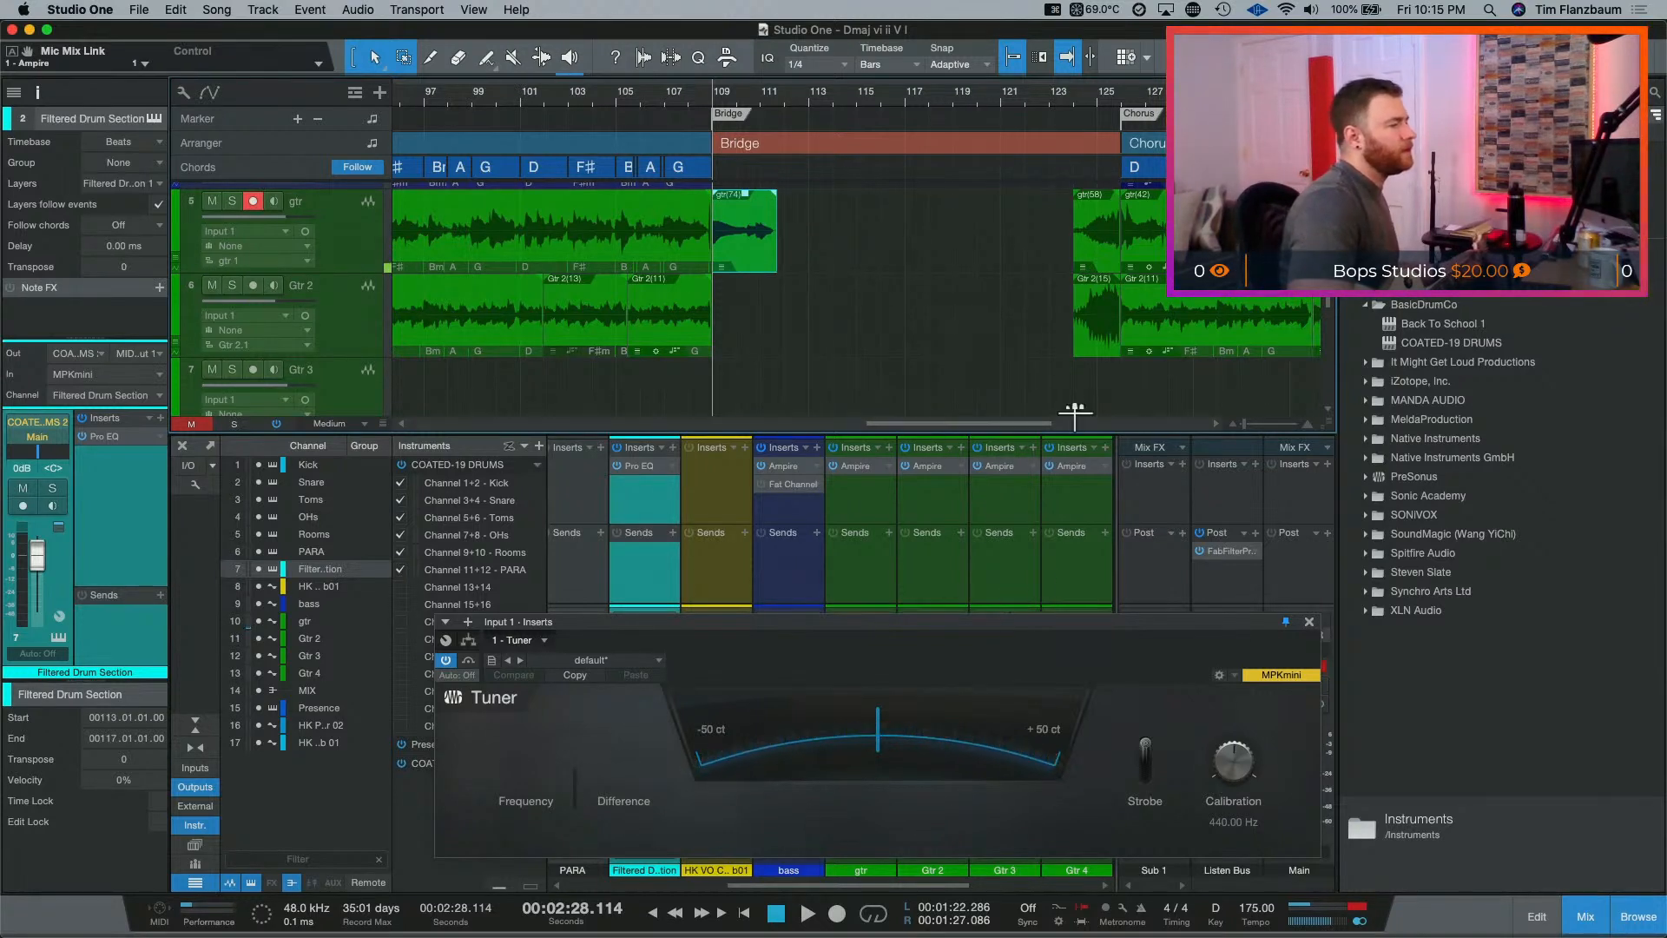
{"action": "scroll", "coordinate": [890, 335], "scroll_direction": "down", "scroll_amount": 1}
{"action": "left_click", "coordinate": [356, 369]}
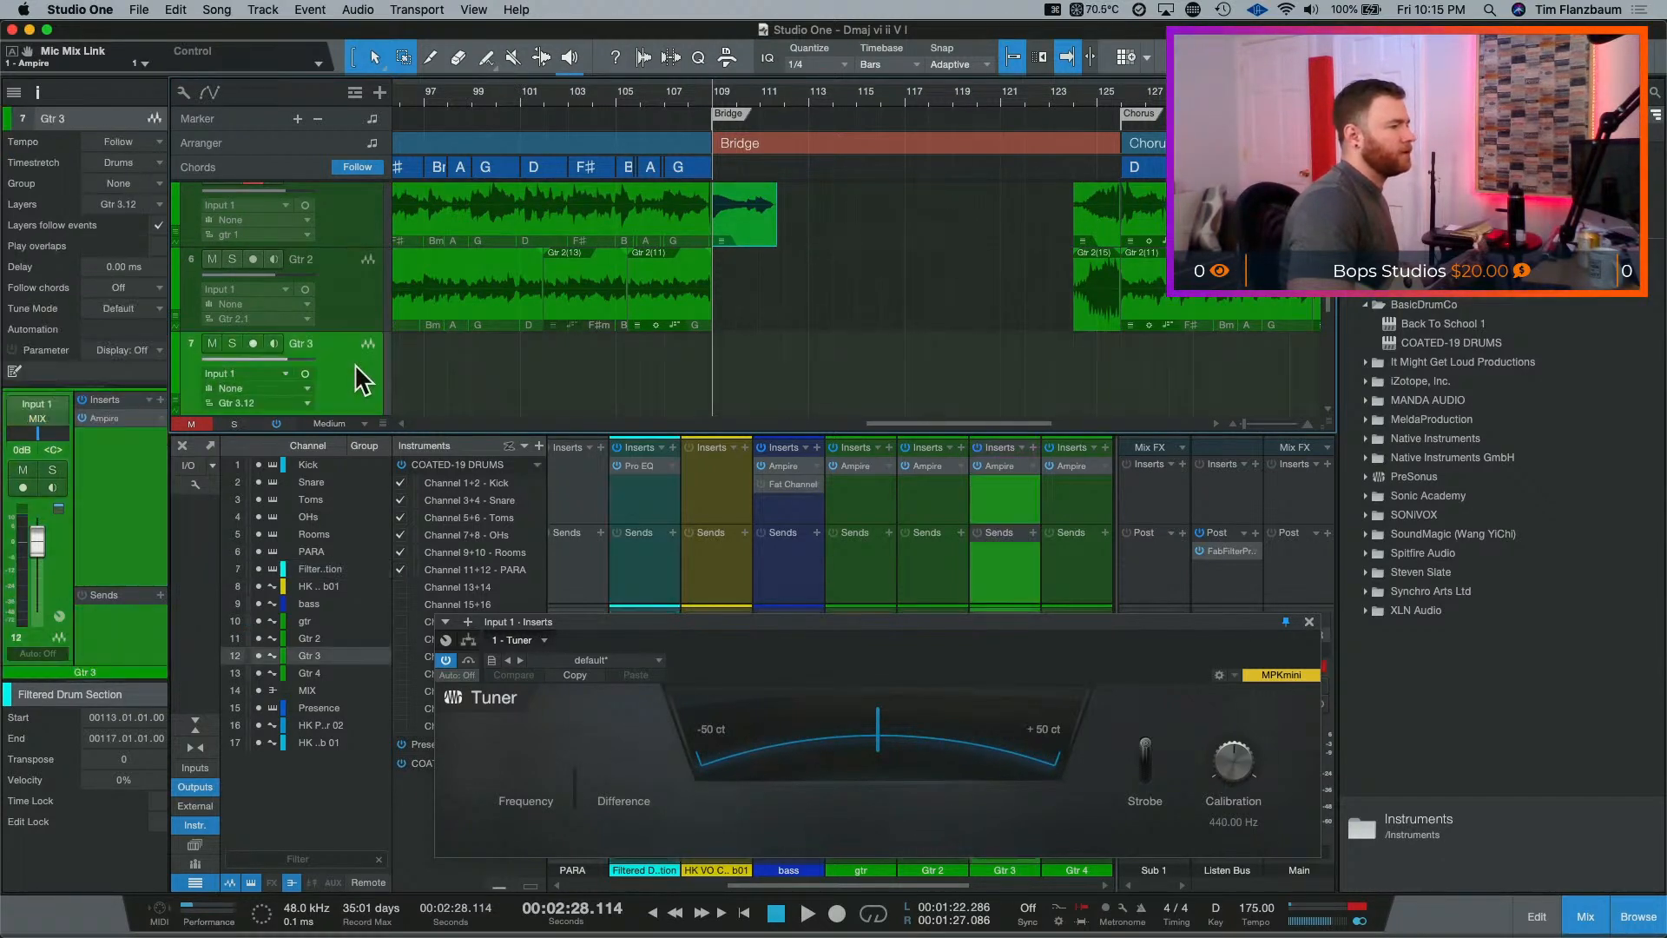
{"action": "scroll", "coordinate": [699, 400], "scroll_direction": "down", "scroll_amount": 1}
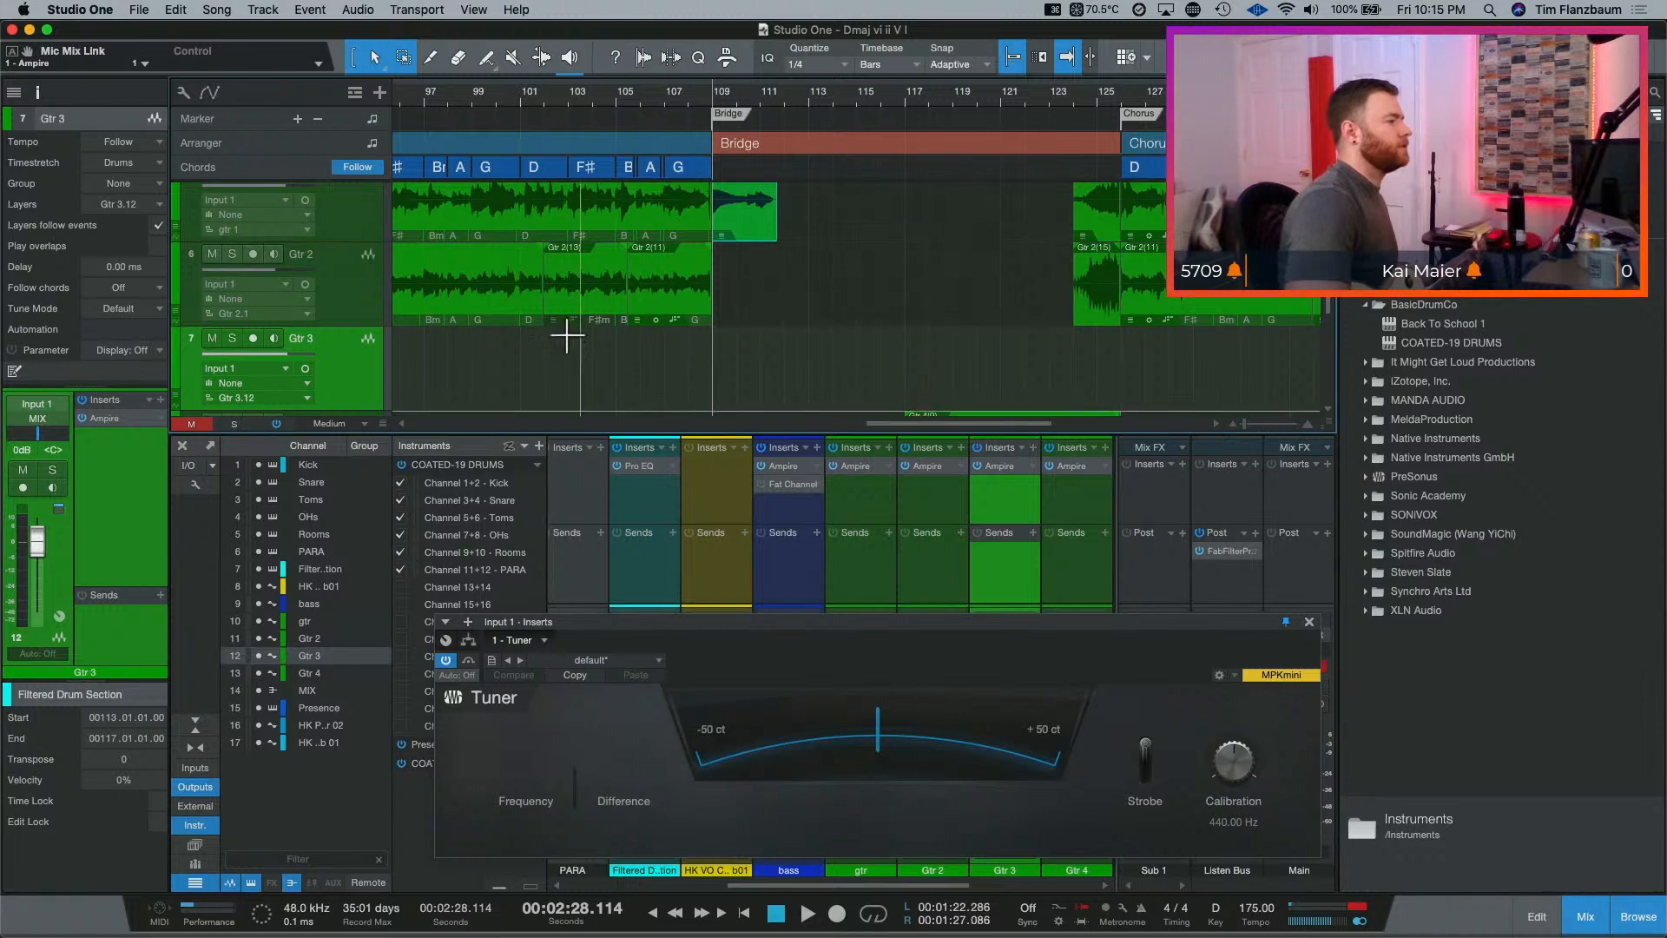
{"action": "scroll", "coordinate": [625, 308], "scroll_direction": "up", "scroll_amount": 1}
{"action": "key", "text": "Delete"}
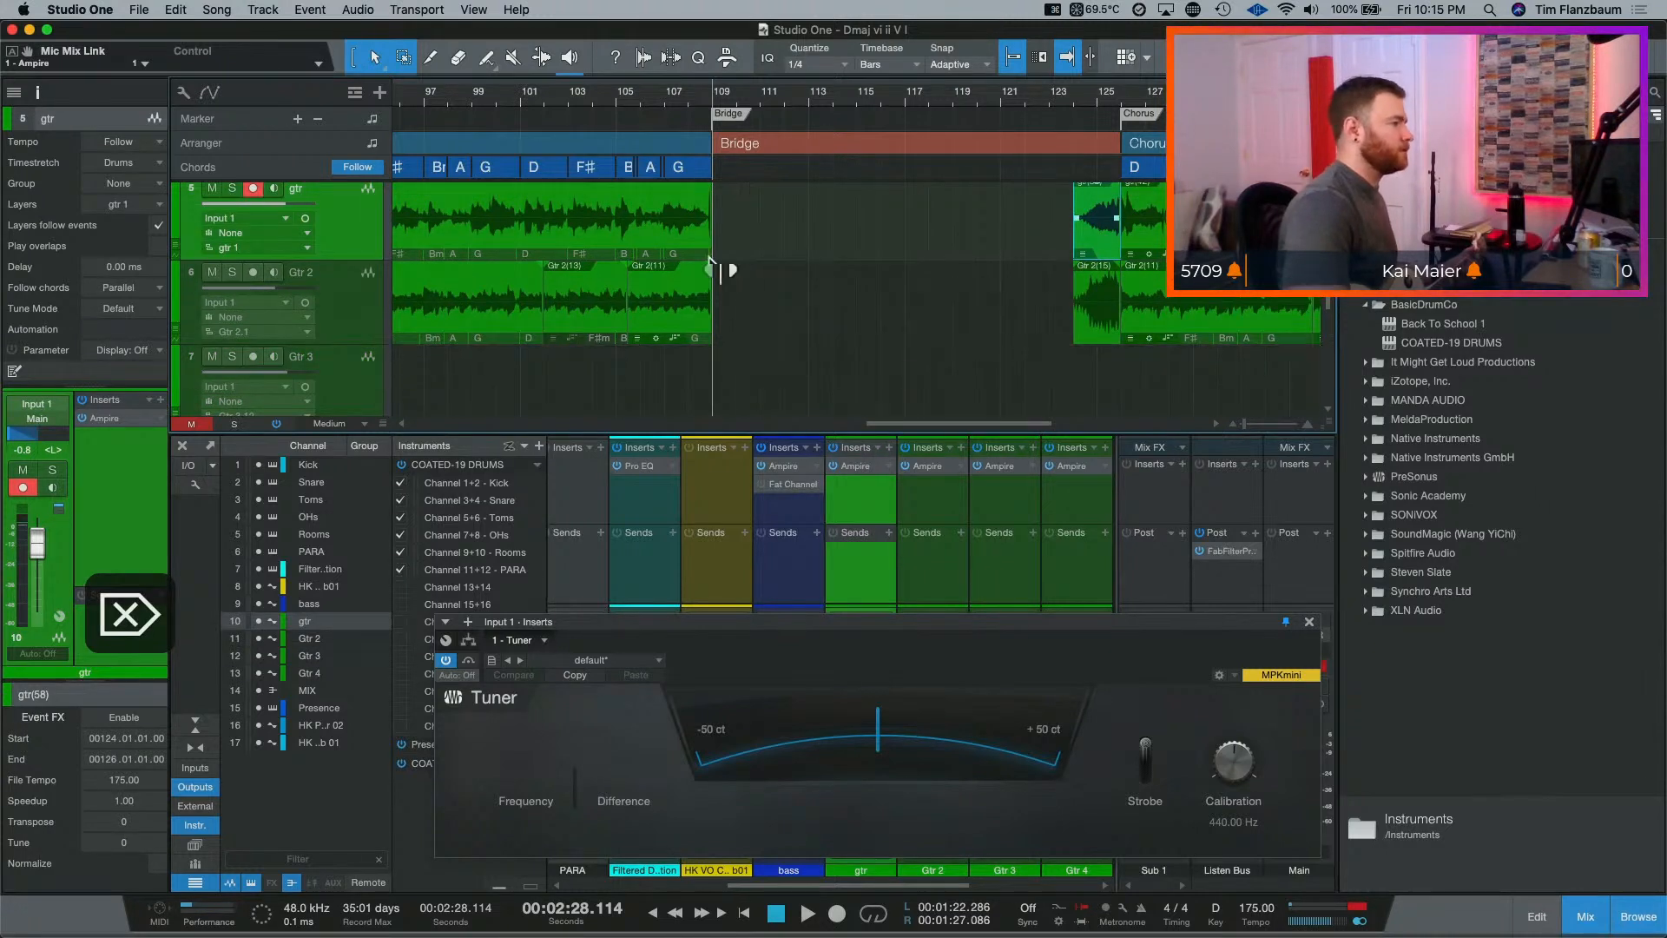
Step: Try recording a guitar take on the gtr track from bar 109 across the Bridge, and undo it
{"action": "left_click", "coordinate": [254, 187]}
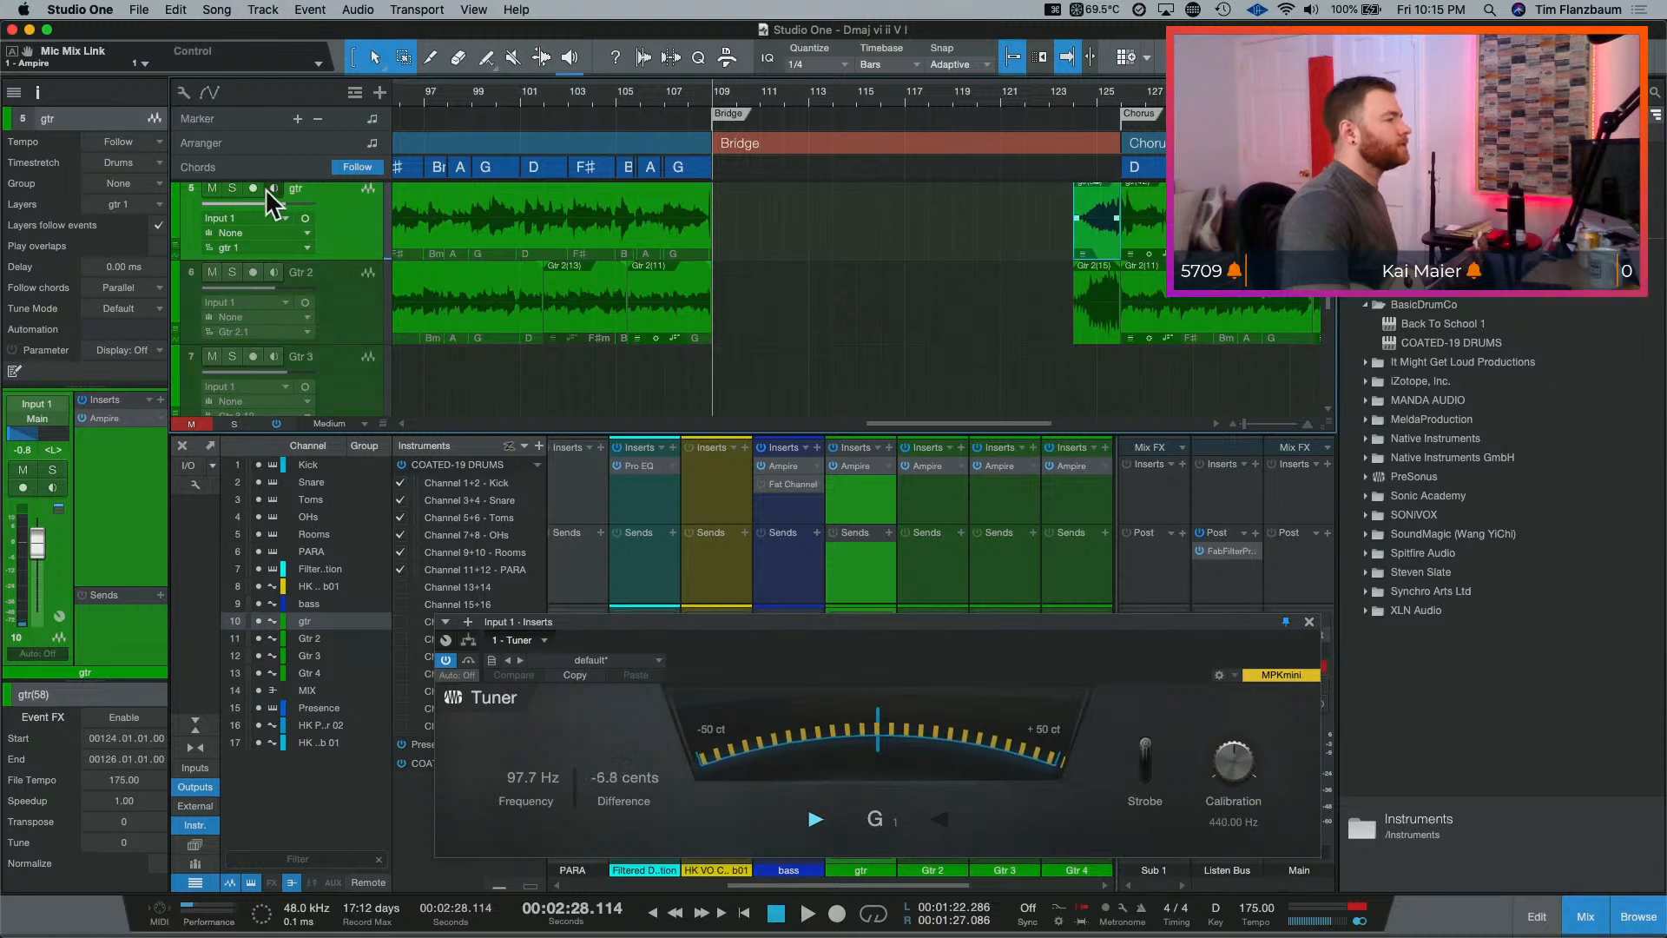
{"action": "left_click", "coordinate": [253, 188]}
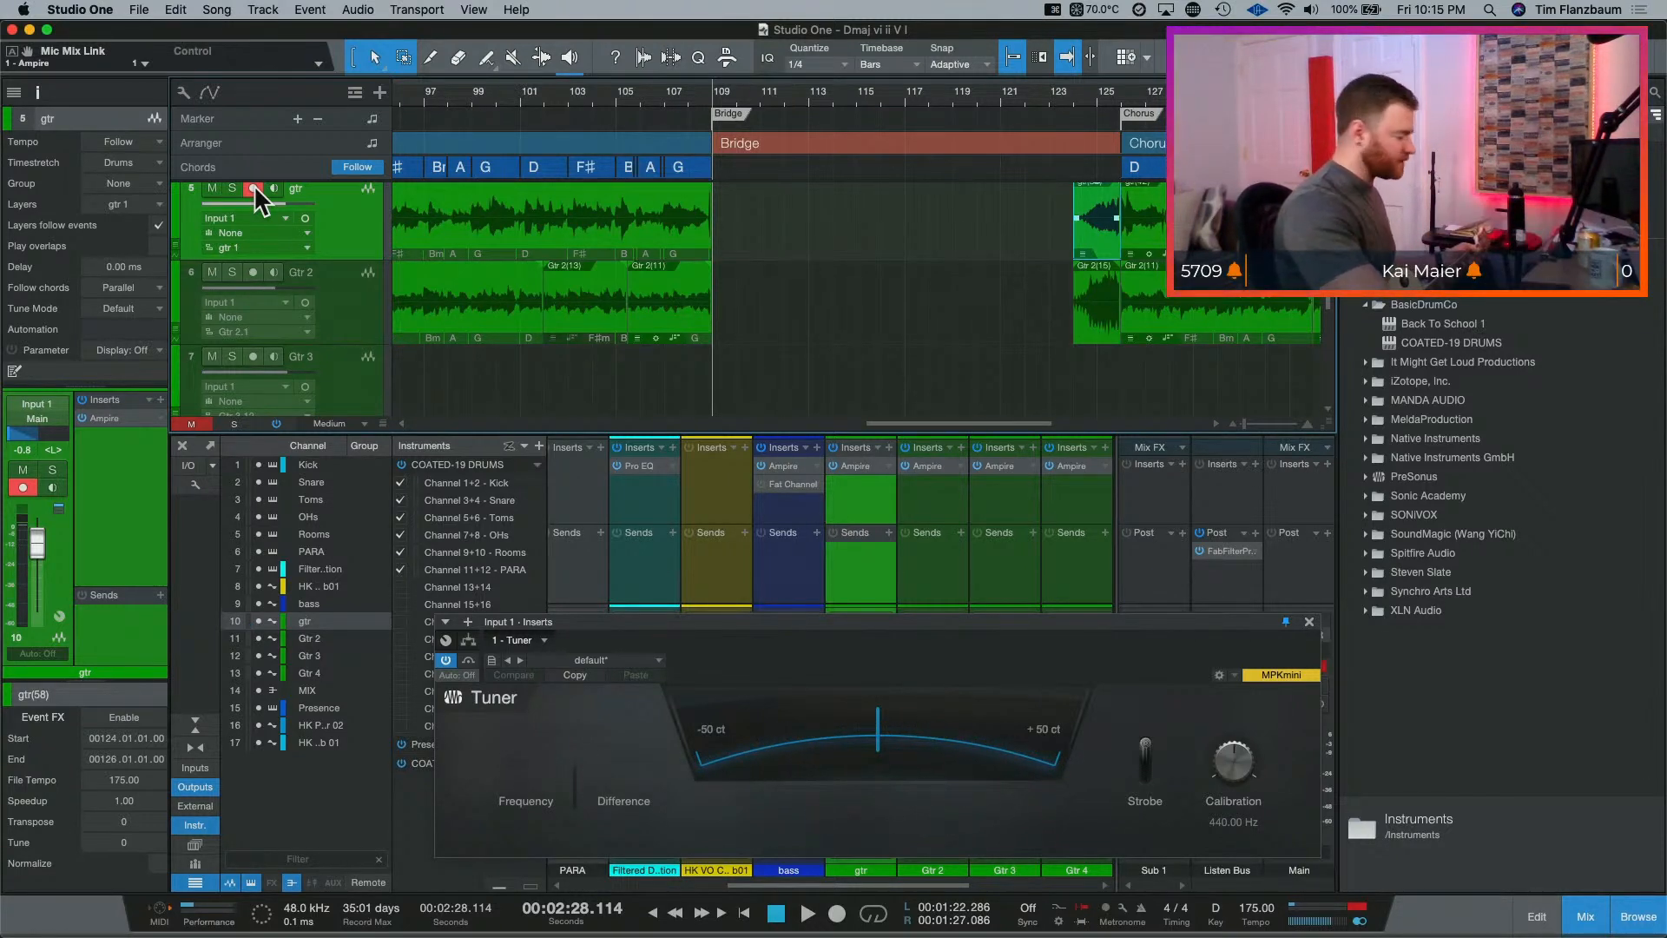
{"action": "key", "text": "space"}
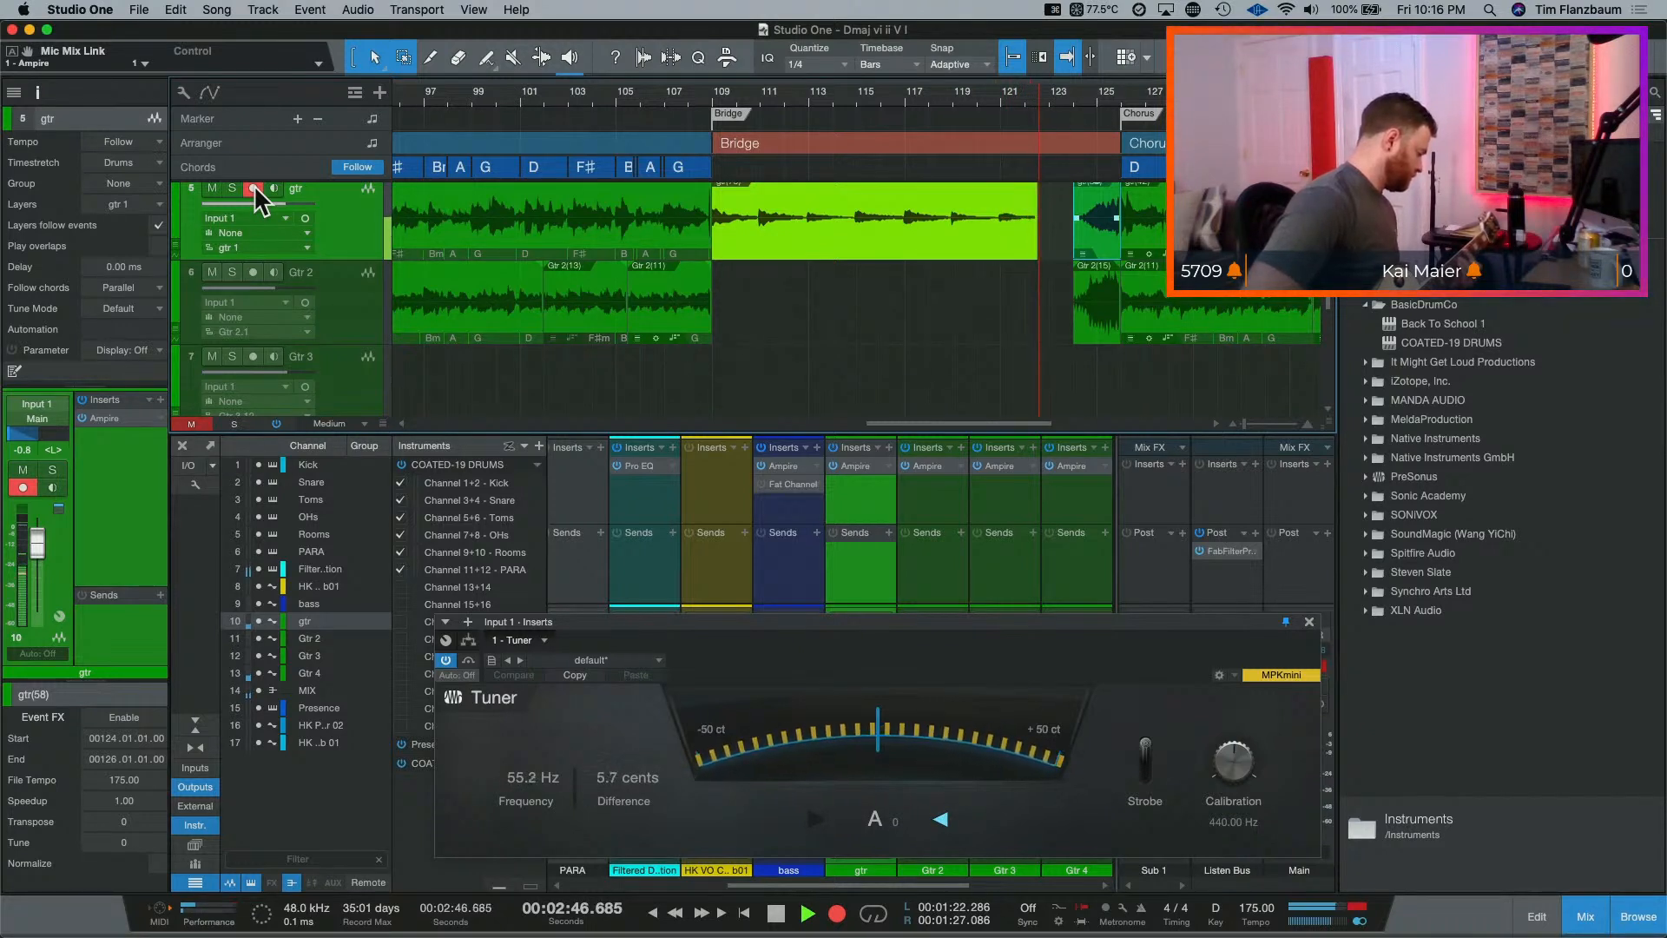
{"action": "key", "text": "space"}
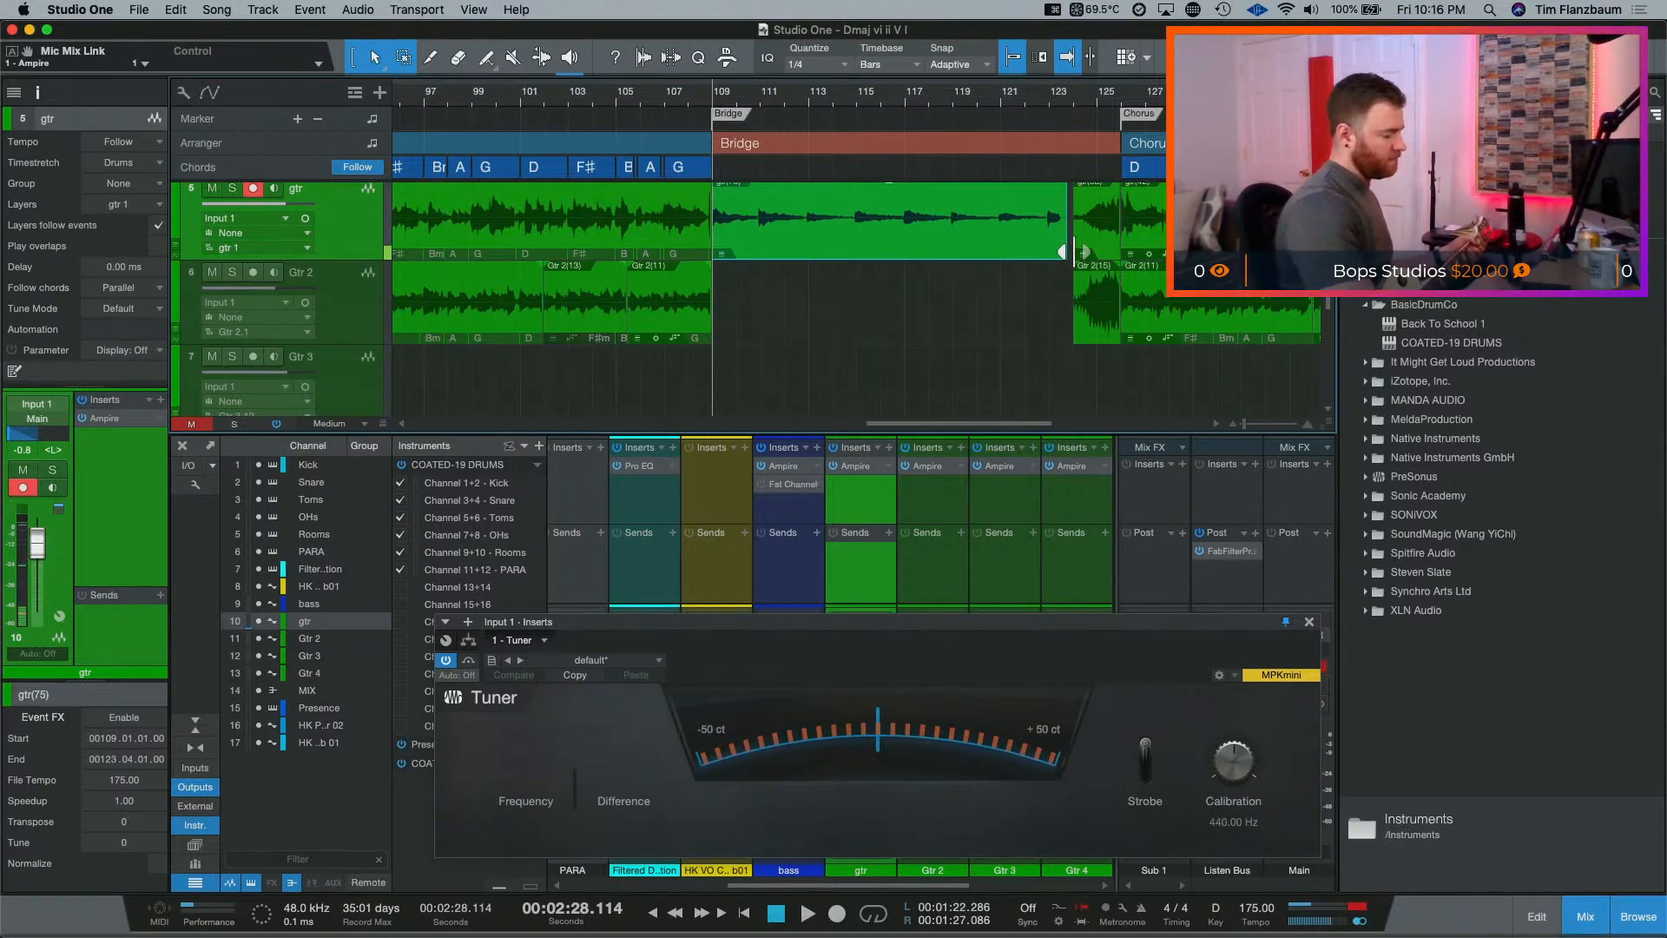
{"action": "key", "text": "super+z"}
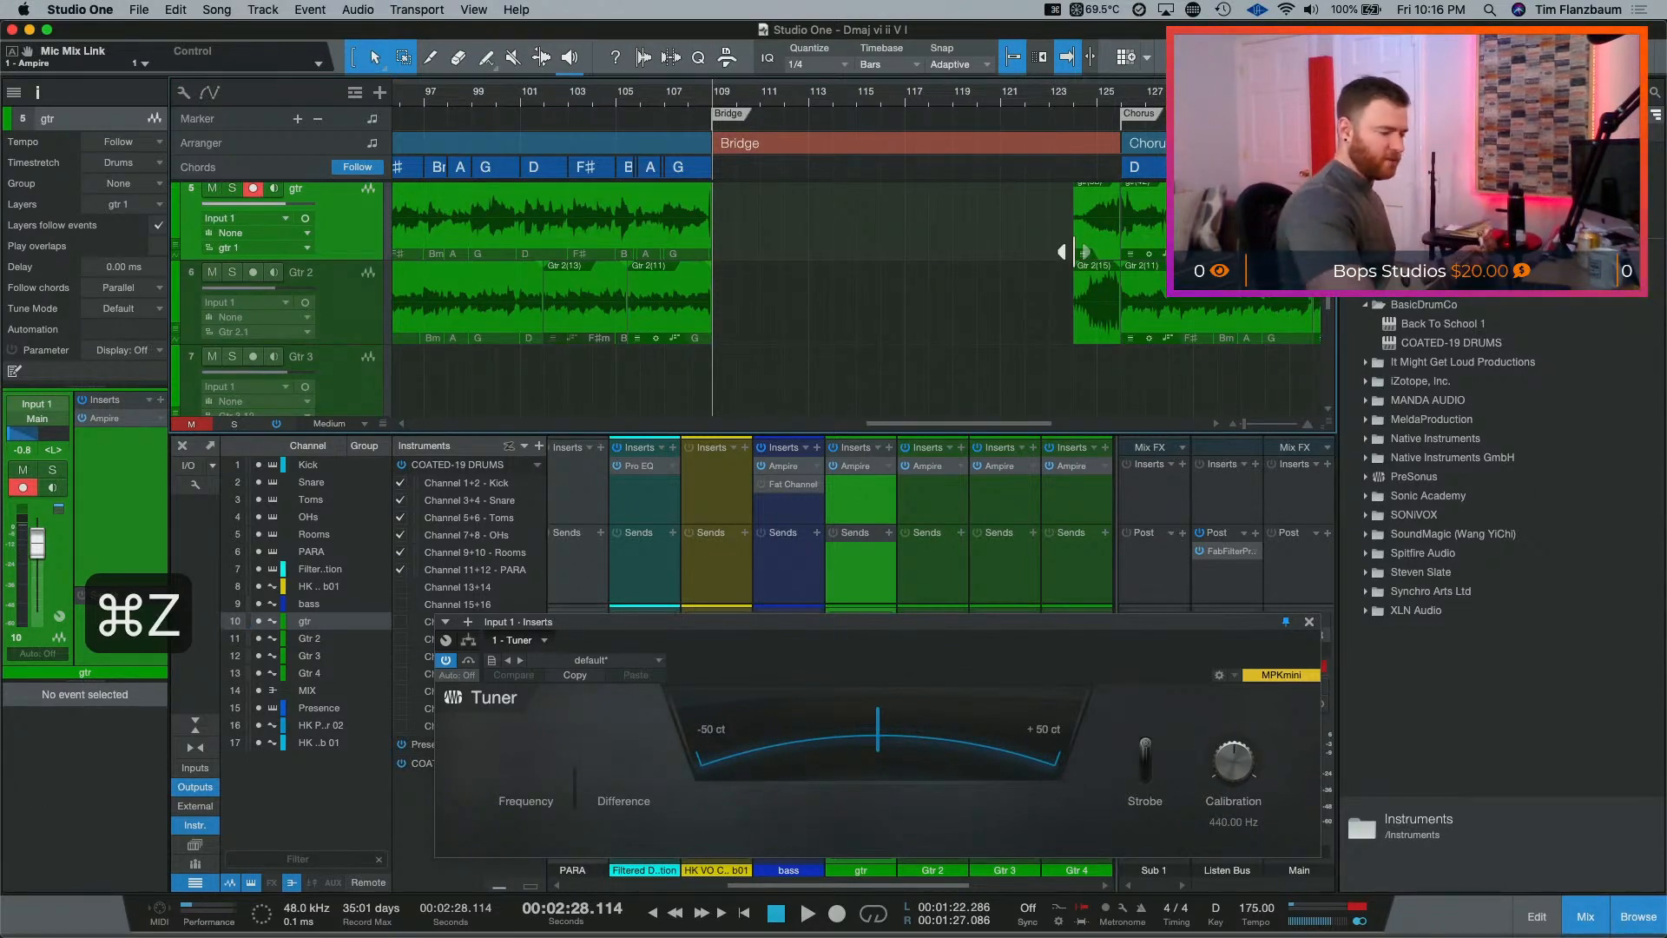
Step: Record a guitar take on the gtr track from bar 109 to about bar 118, and disarm the track
{"action": "key", "text": "space"}
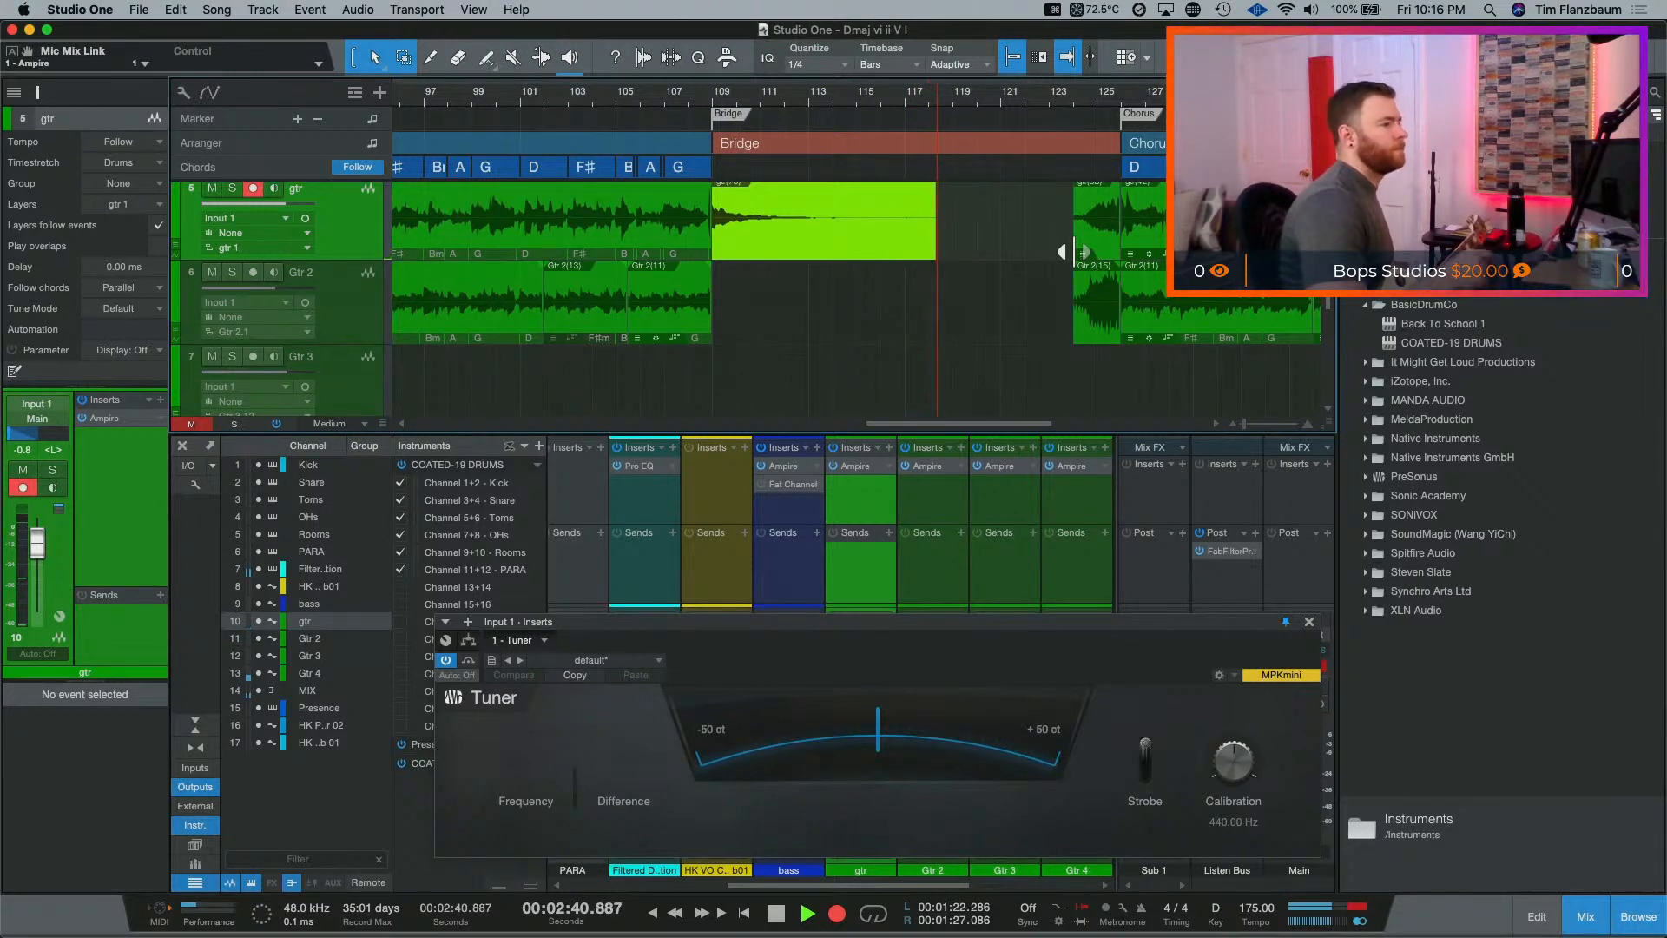
{"action": "key", "text": "space"}
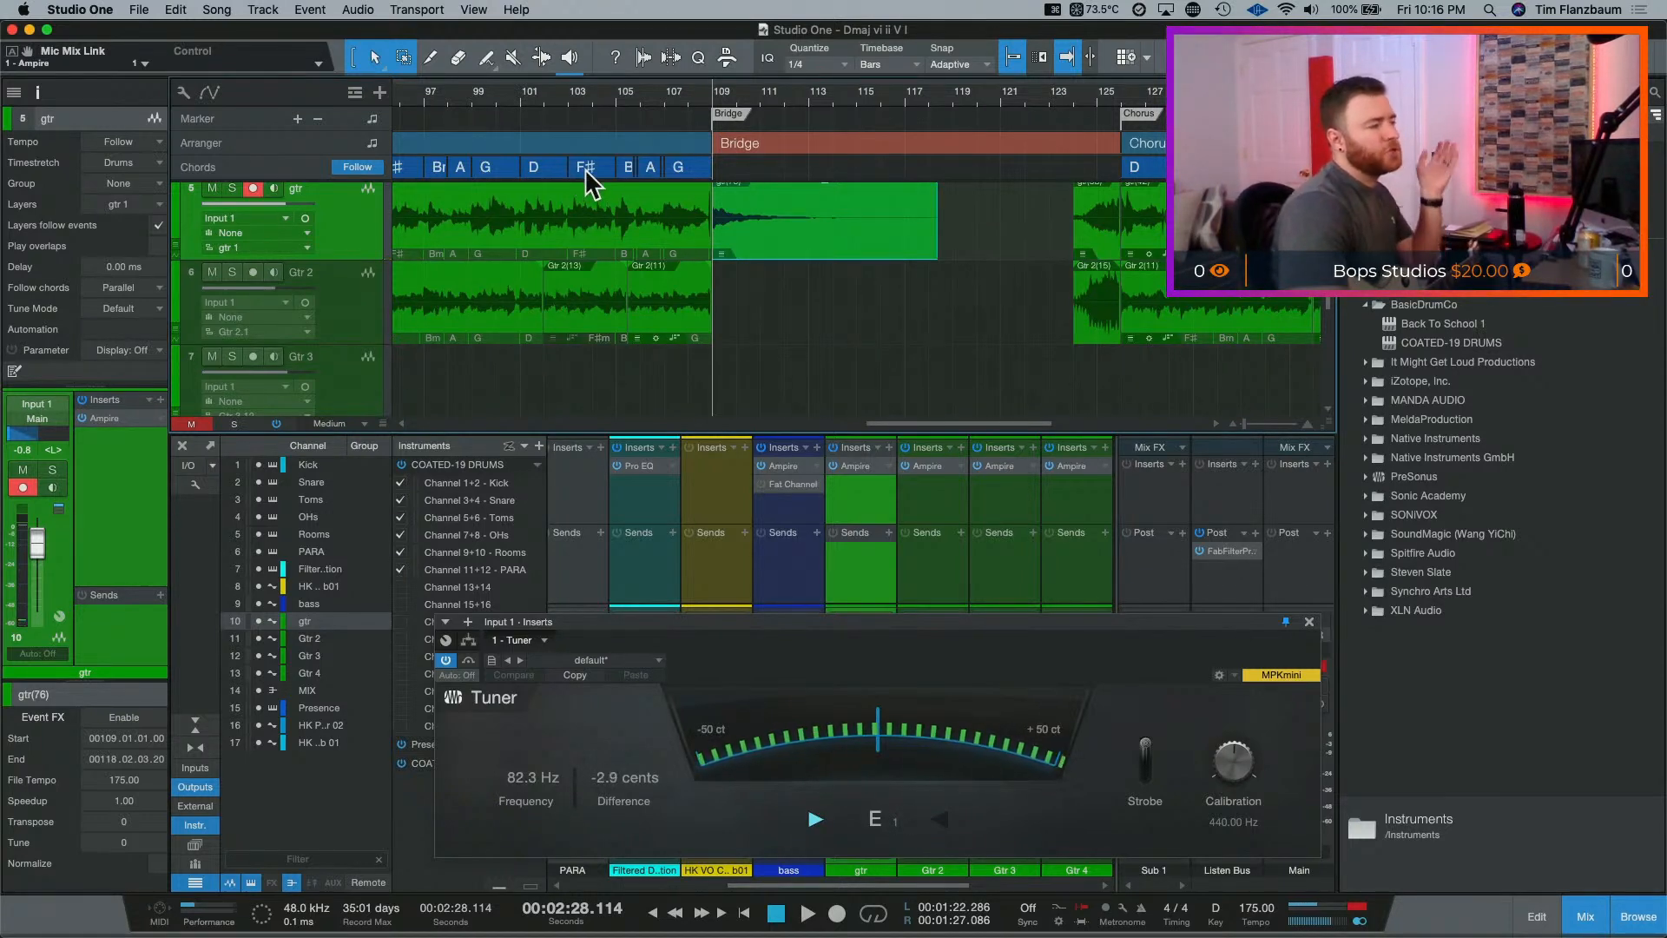
{"action": "left_click", "coordinate": [253, 188]}
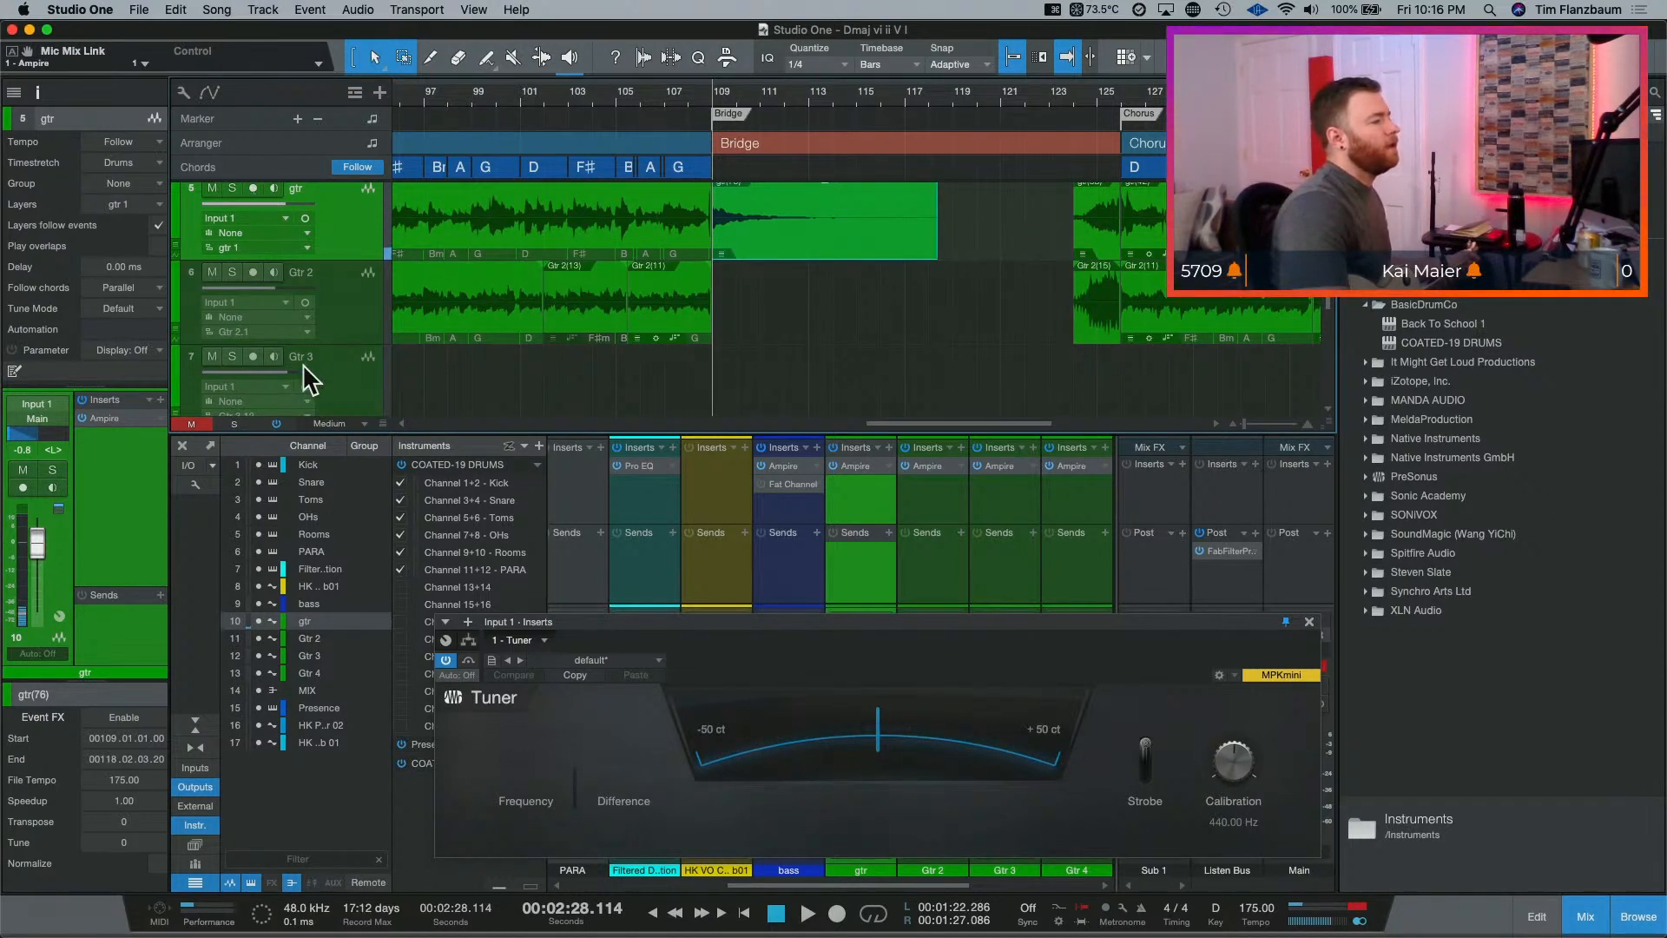
Step: Try two successive guitar takes on the Gtr 2 track, each recorded from bar 109 at the start of the Bridge
{"action": "left_click", "coordinate": [252, 271]}
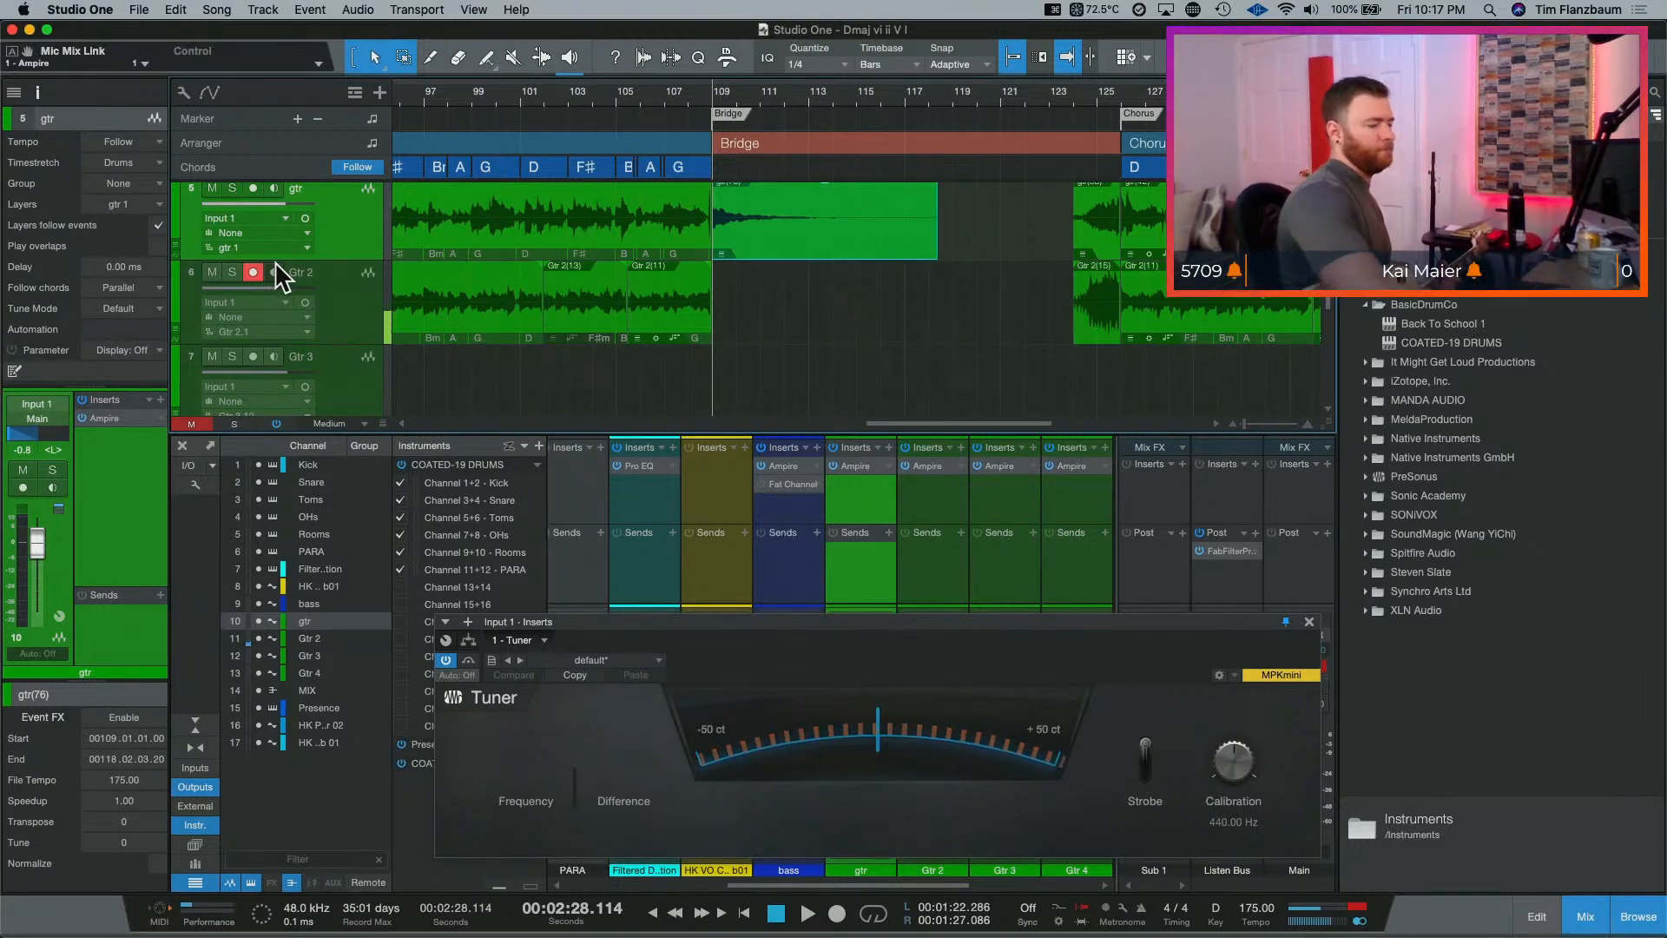
{"action": "key", "text": "space"}
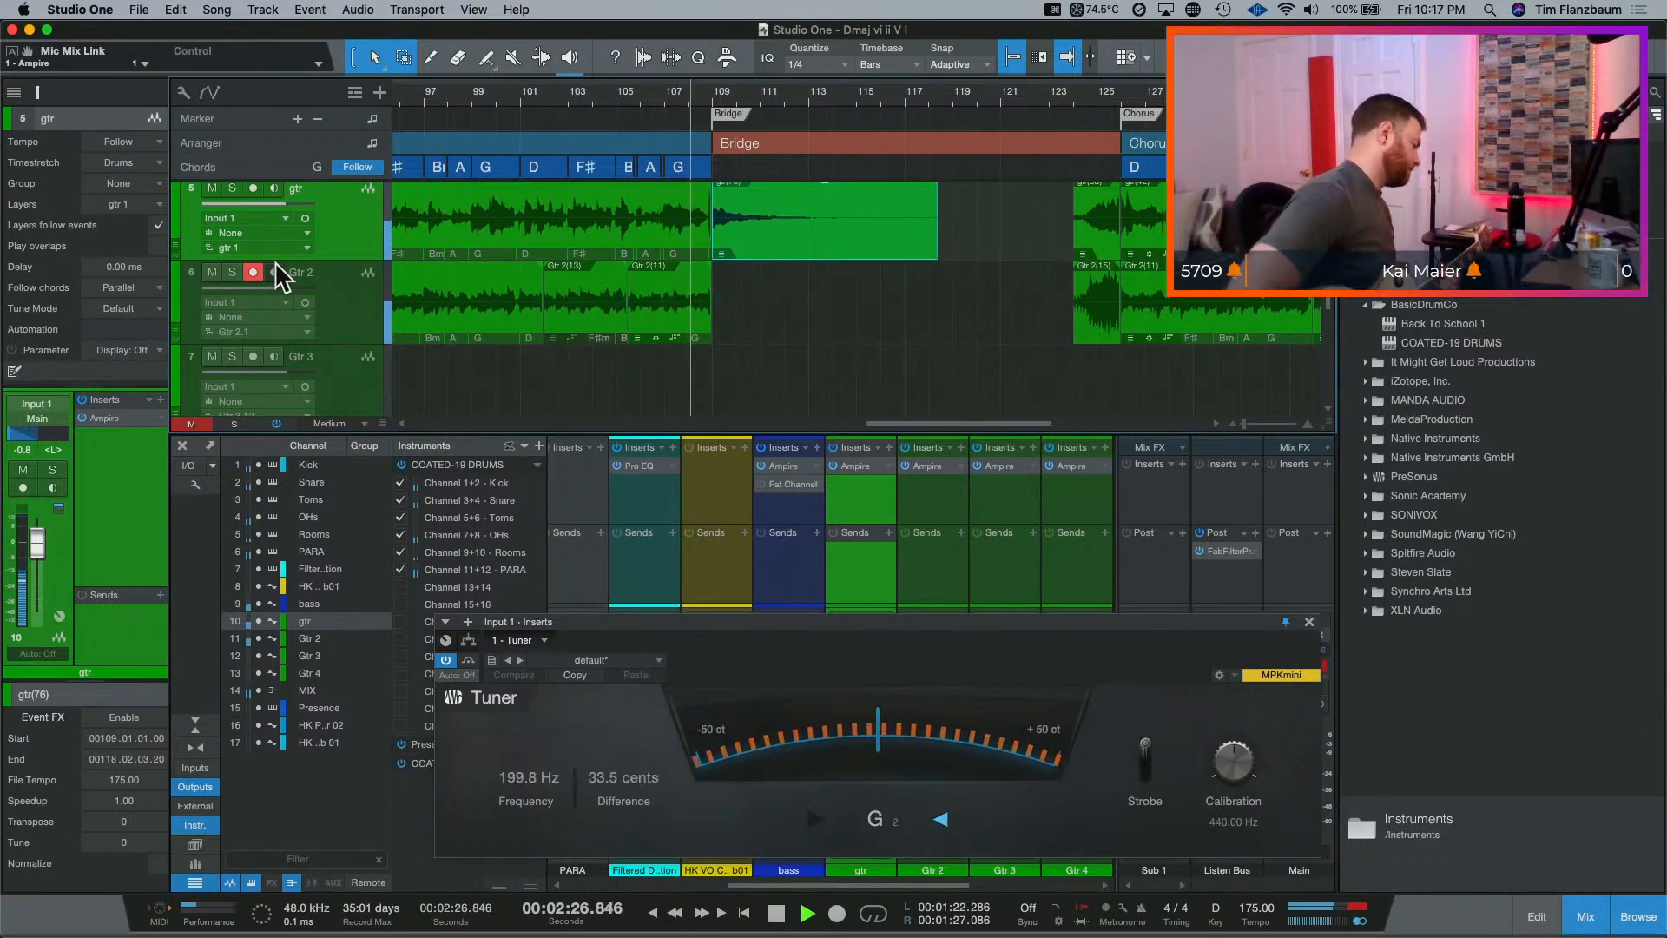
{"action": "key", "text": "KP_Multiply"}
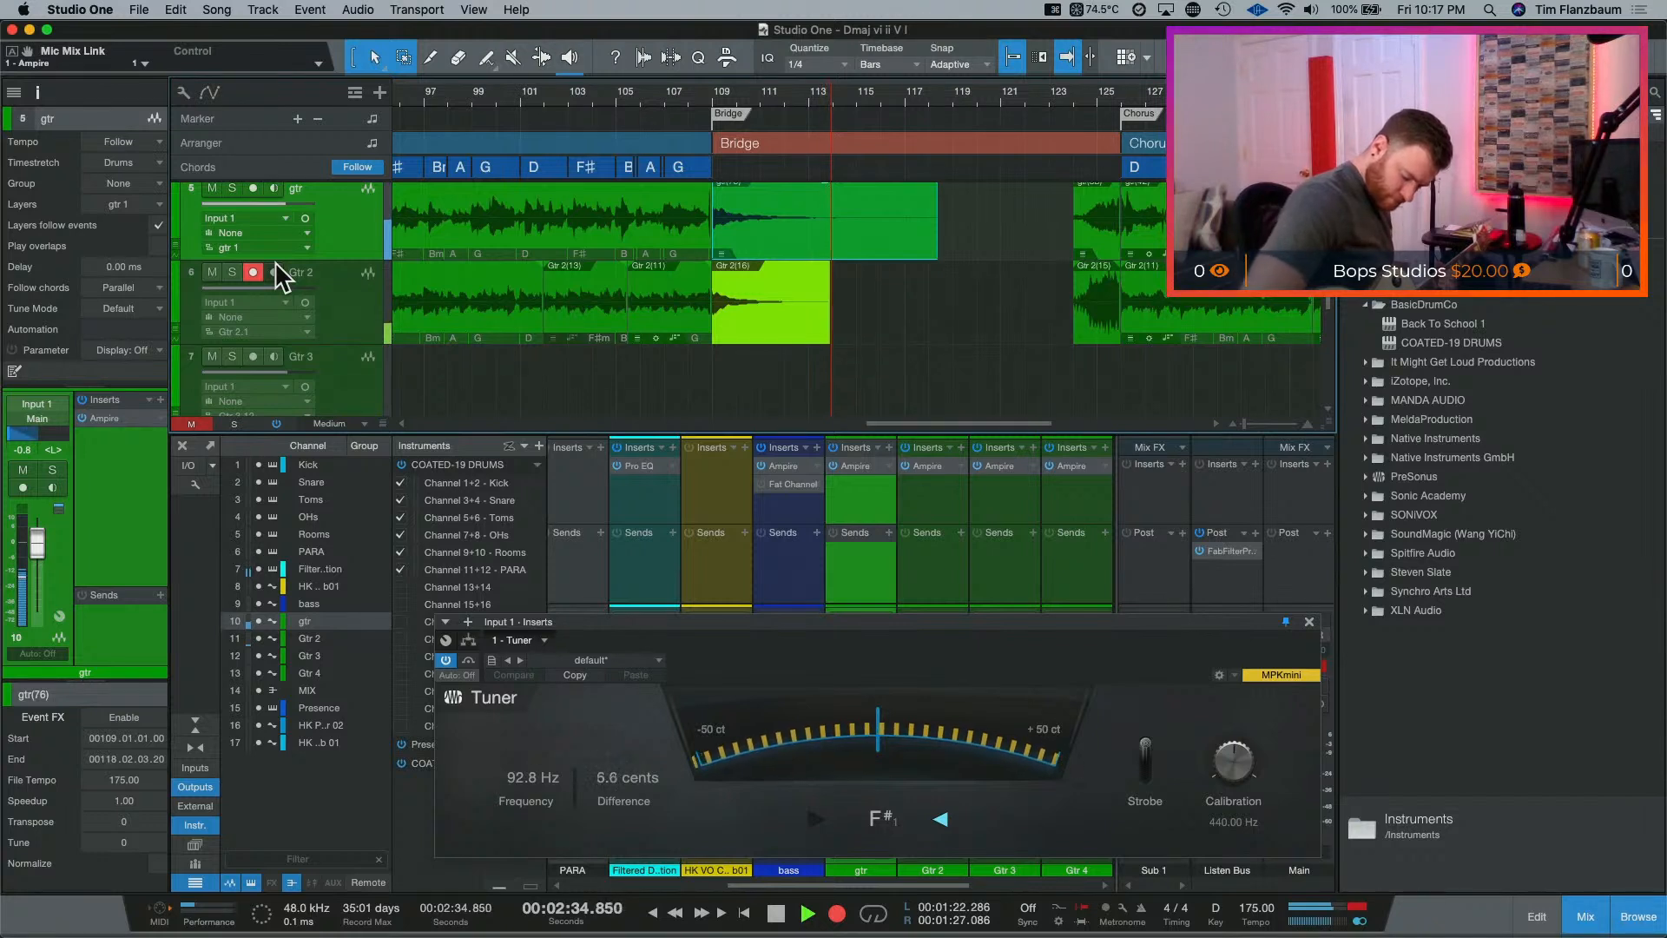
{"action": "key", "text": "space"}
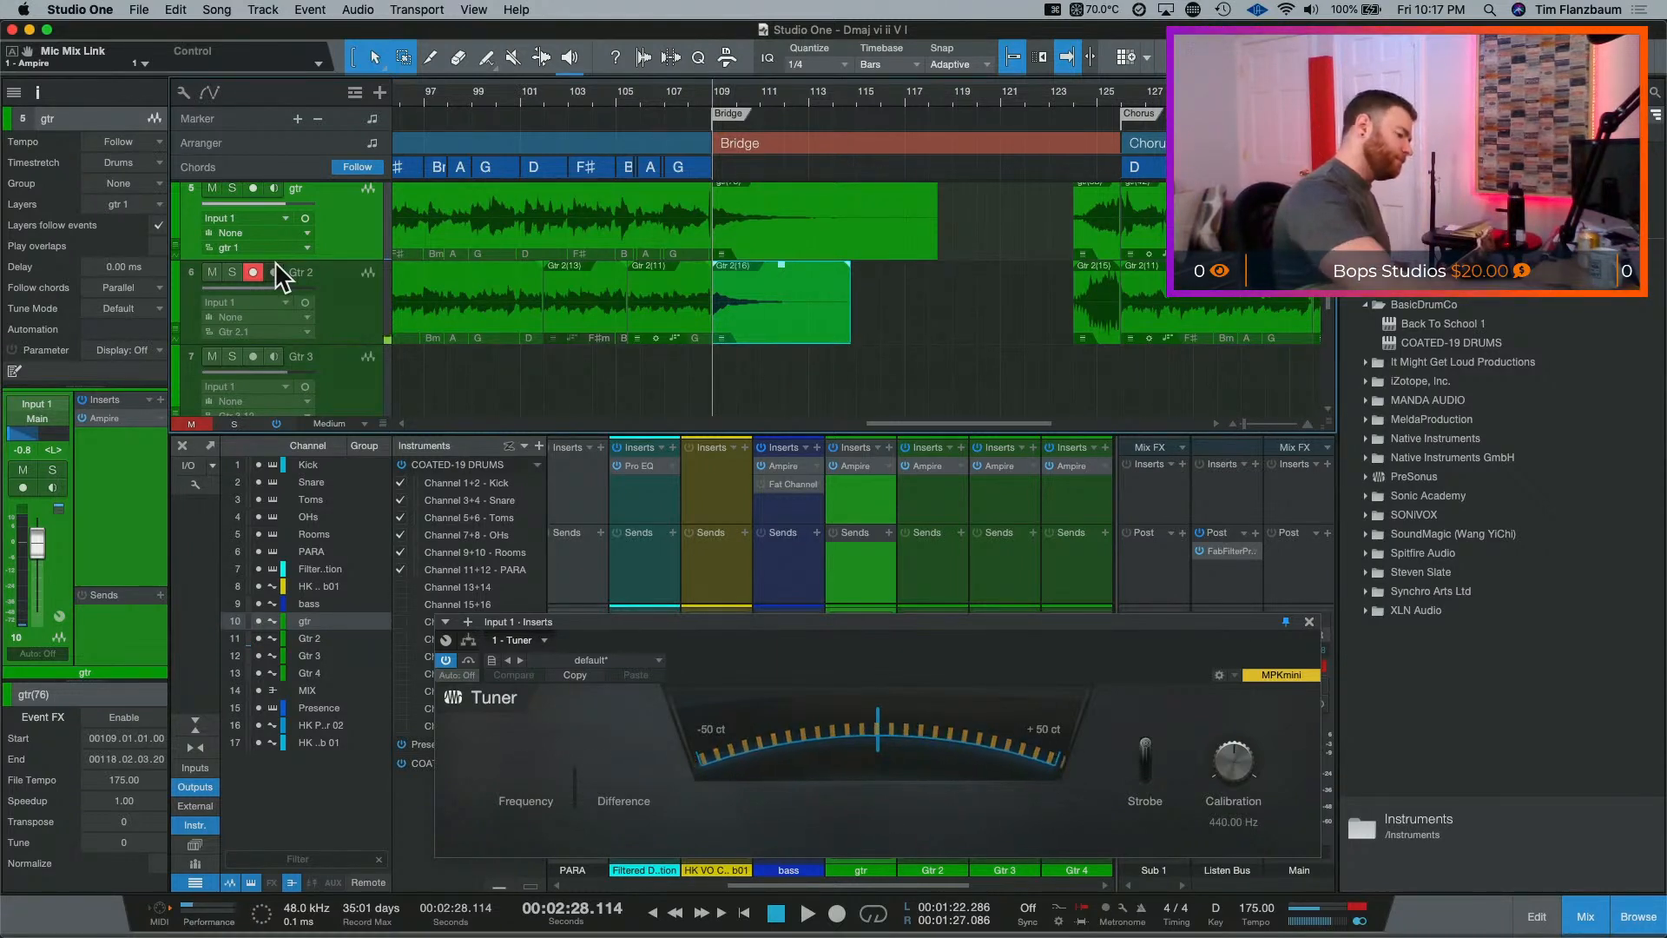
{"action": "key", "text": "space"}
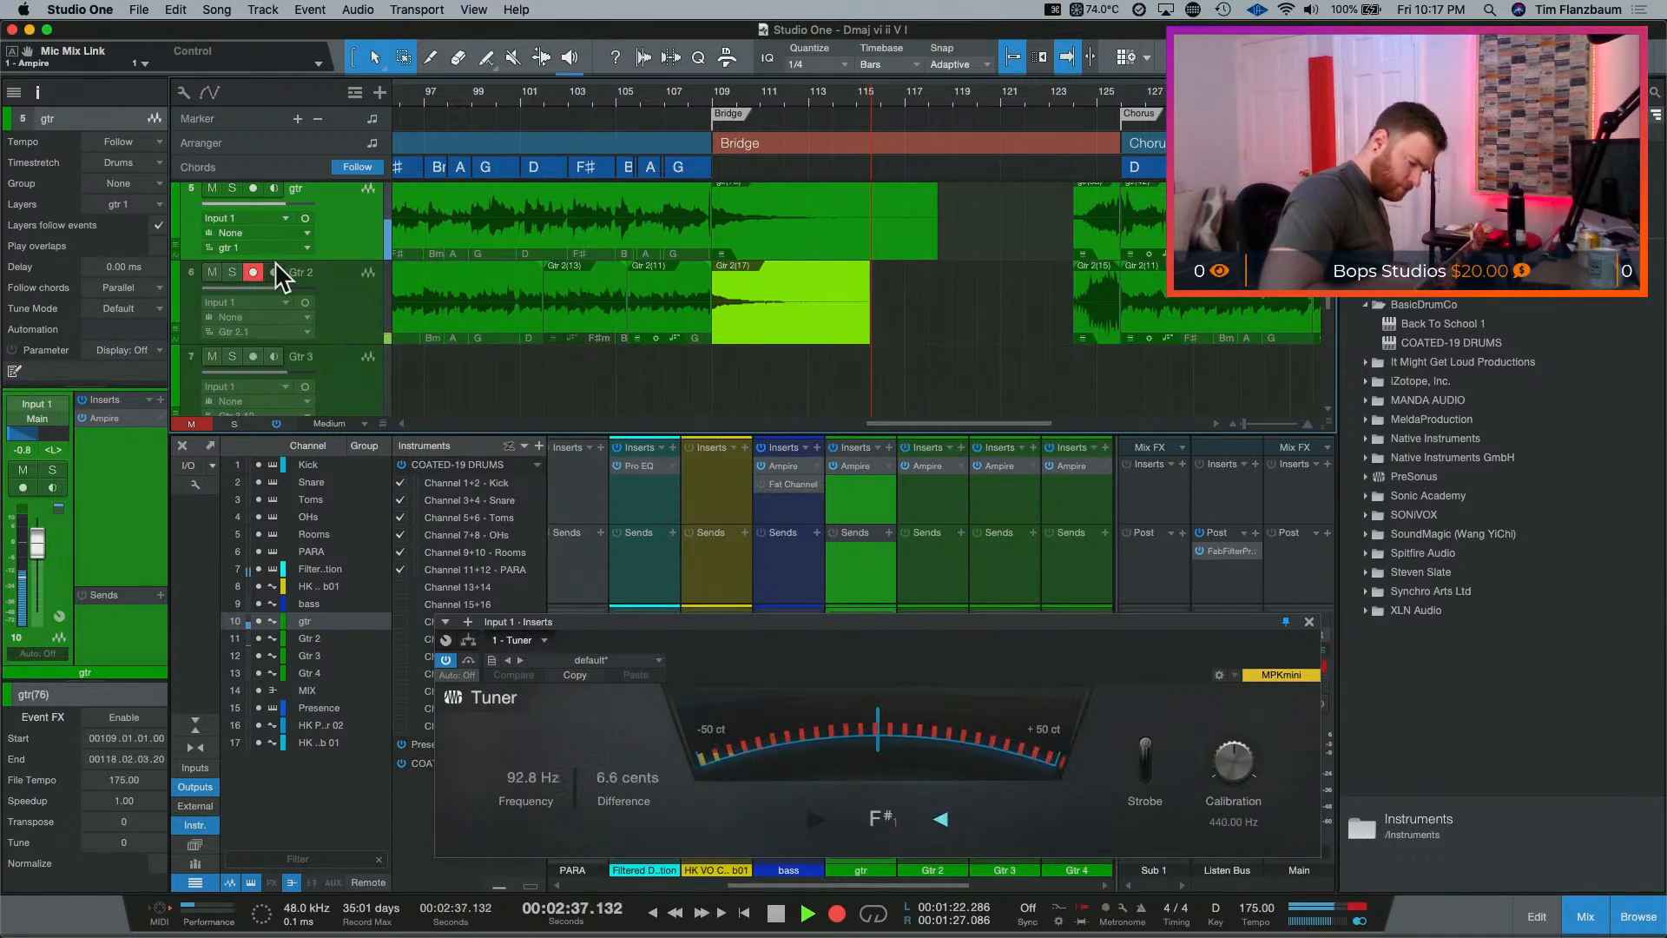
{"action": "key", "text": "space"}
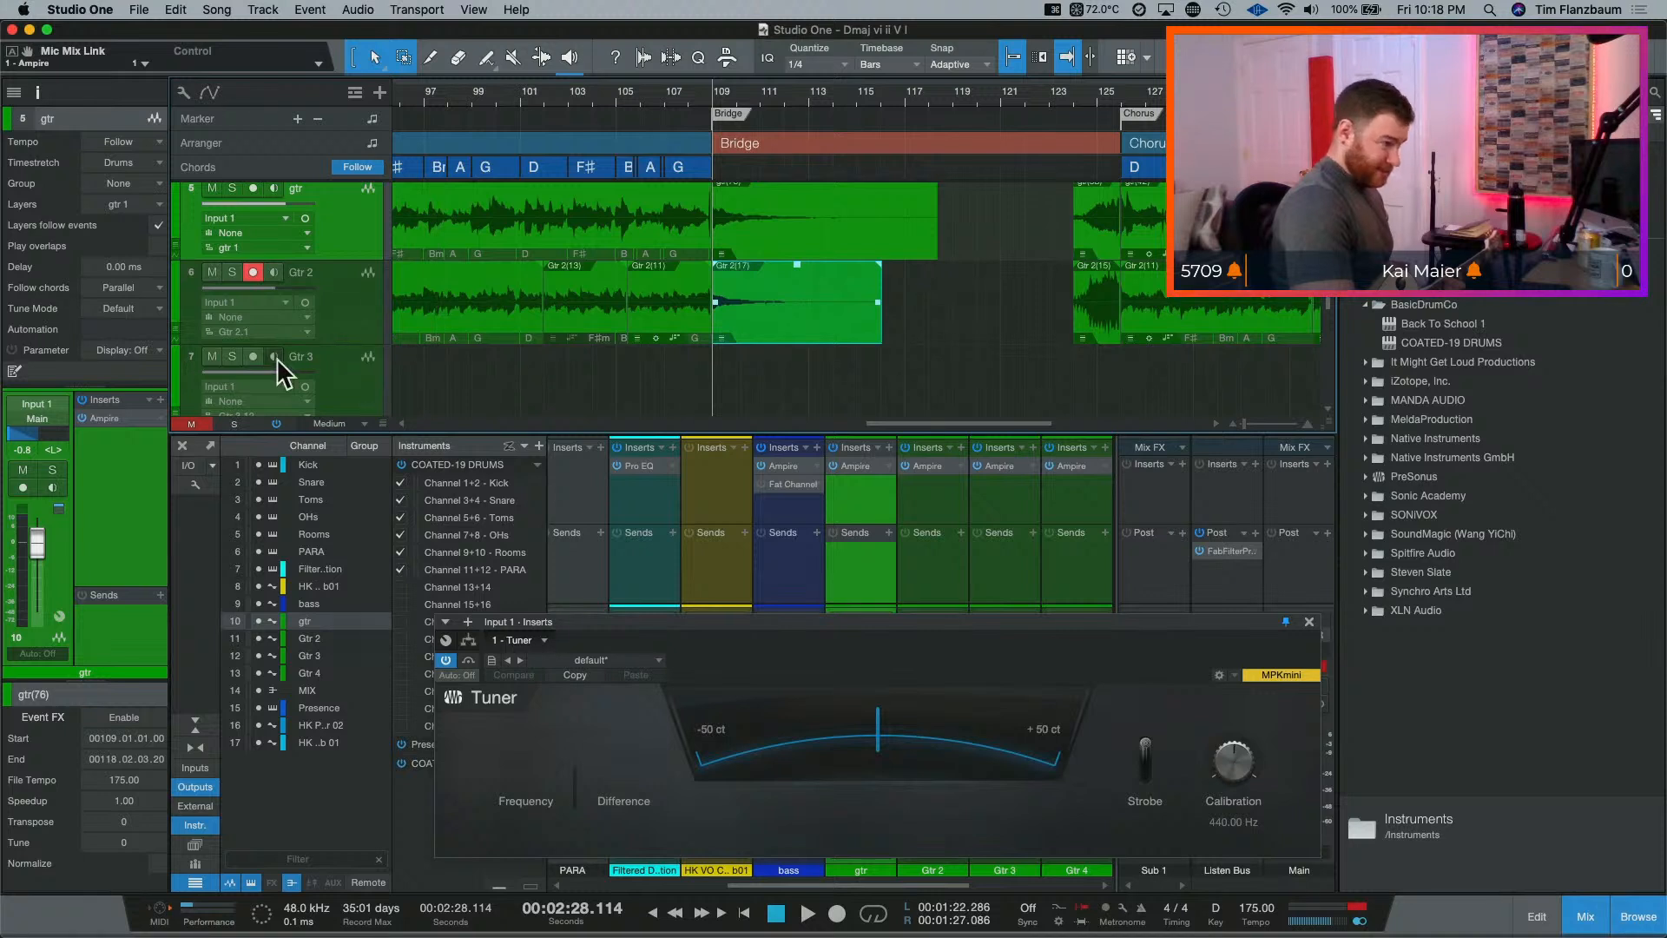
Step: Record a replacement guitar take on Gtr 2 from bar 109 to about bar 116, and arm the bass track
{"action": "left_click", "coordinate": [252, 356]}
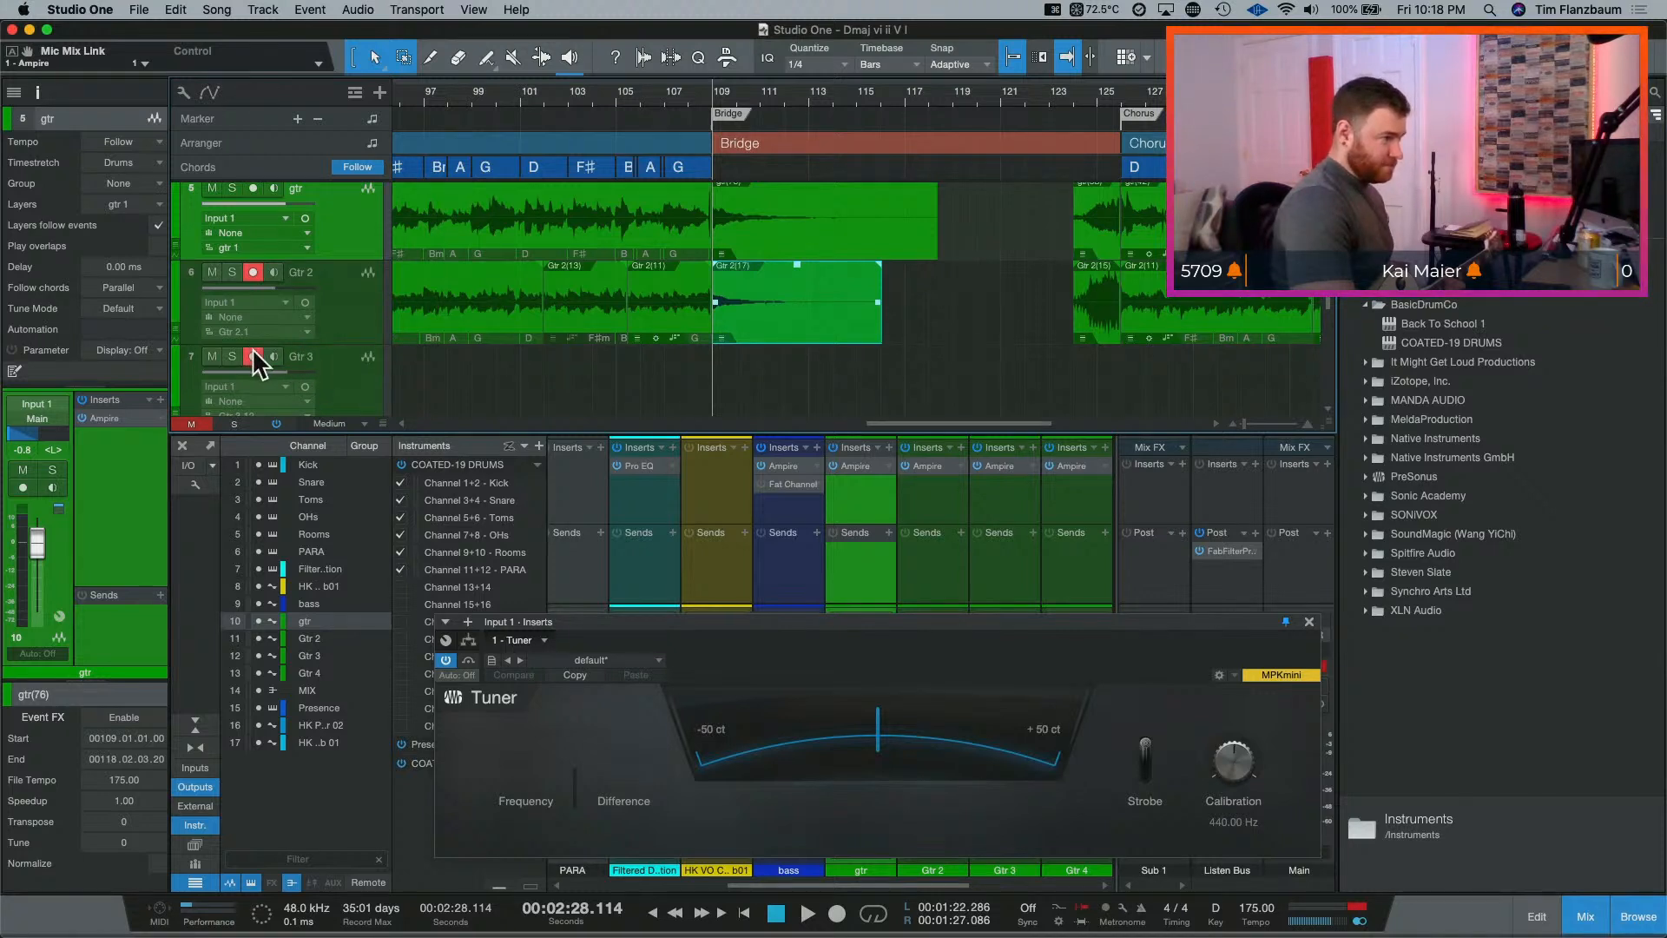
{"action": "left_click", "coordinate": [253, 272]}
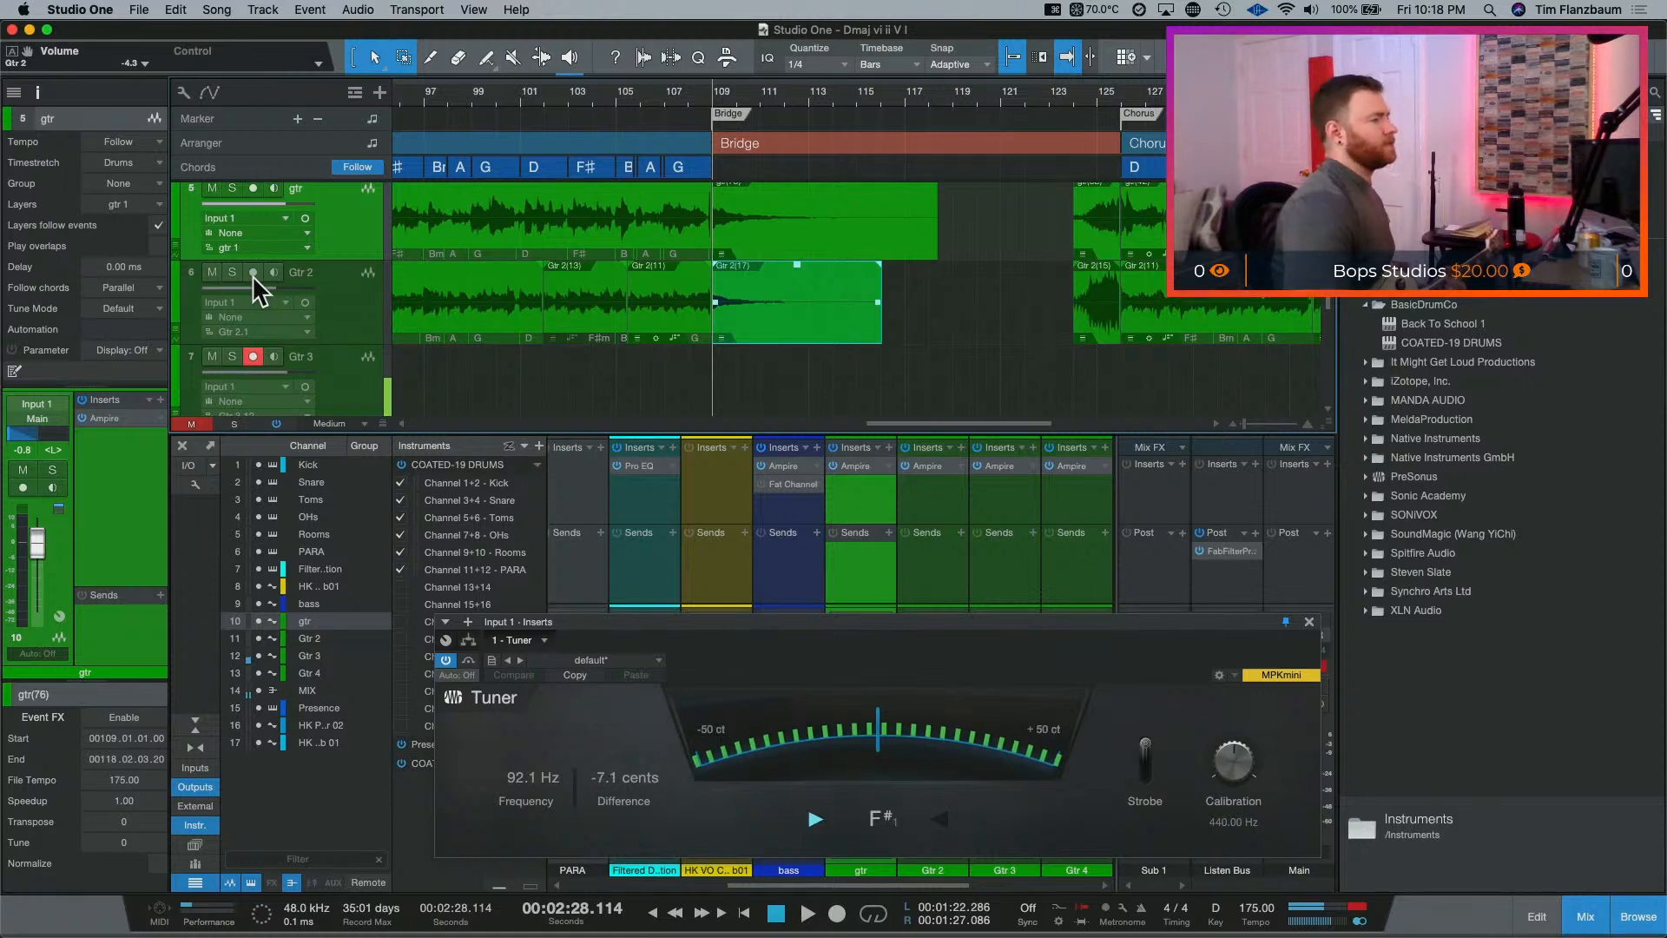
{"action": "left_click", "coordinate": [253, 272]}
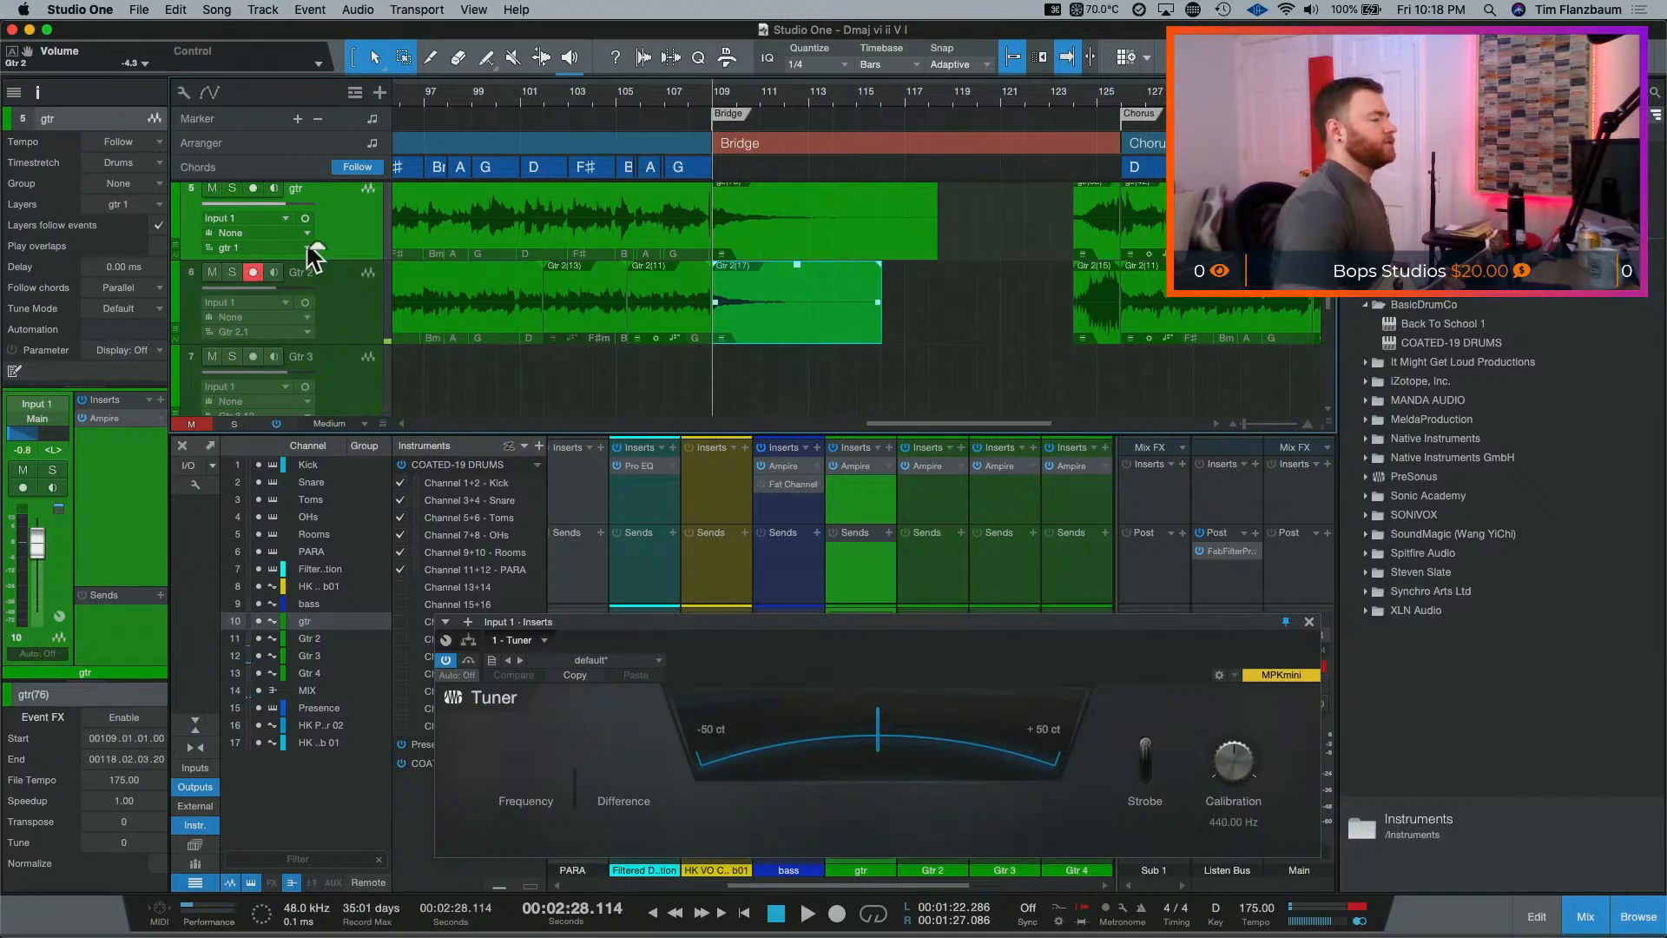
{"action": "key", "text": "space"}
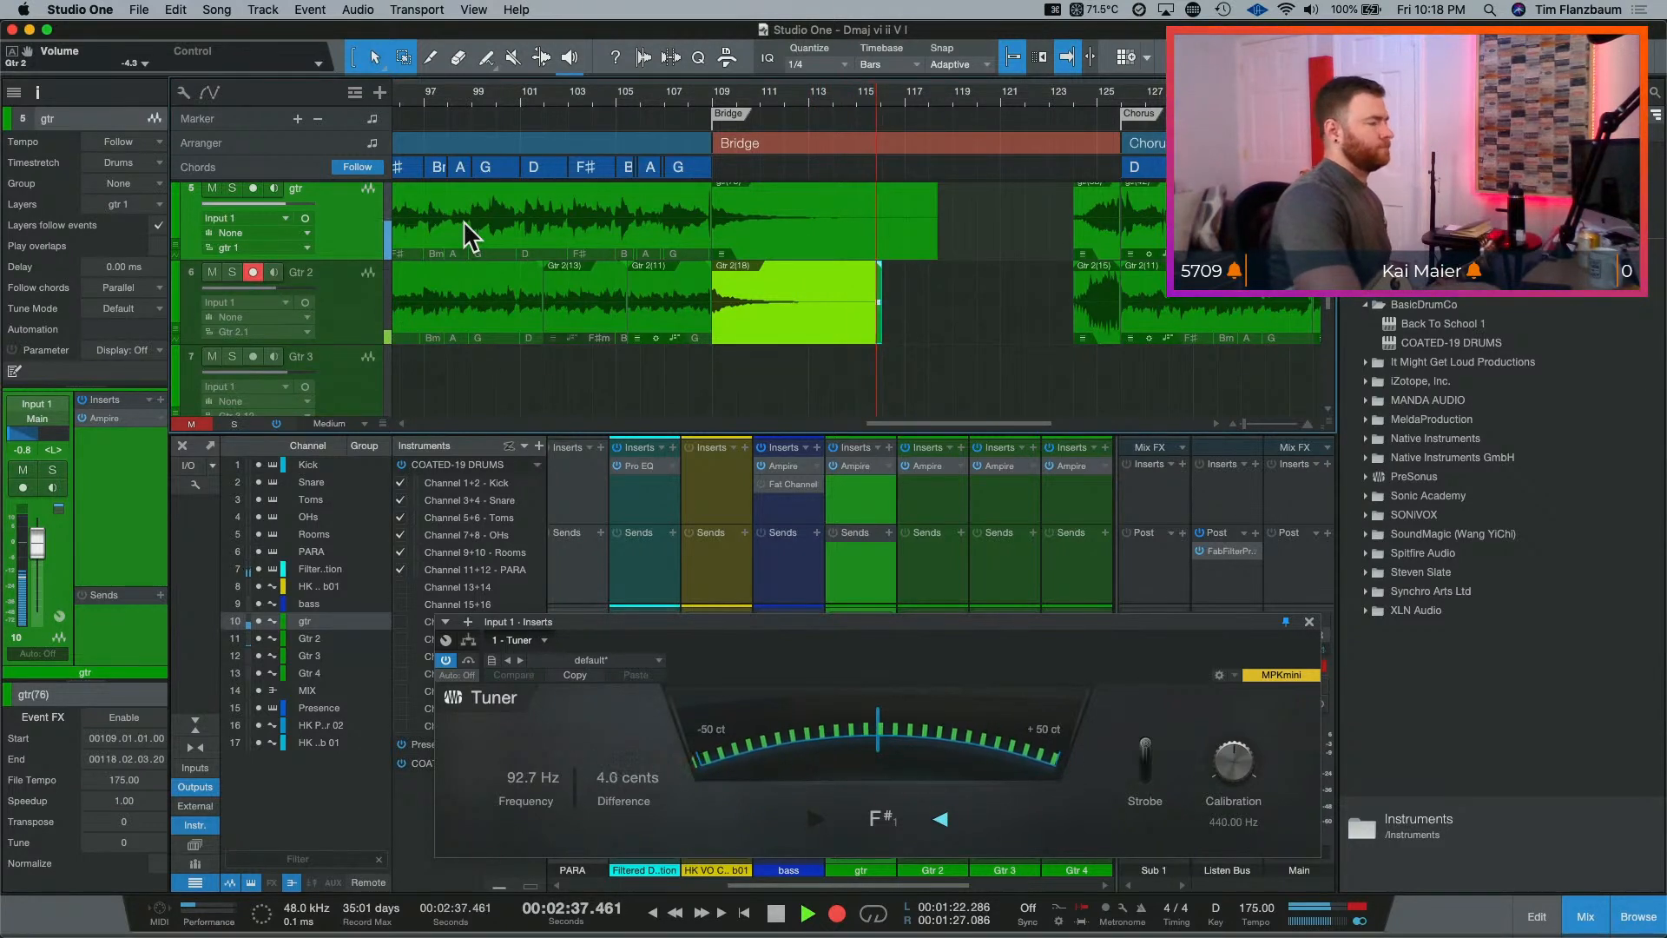
{"action": "key", "text": "space"}
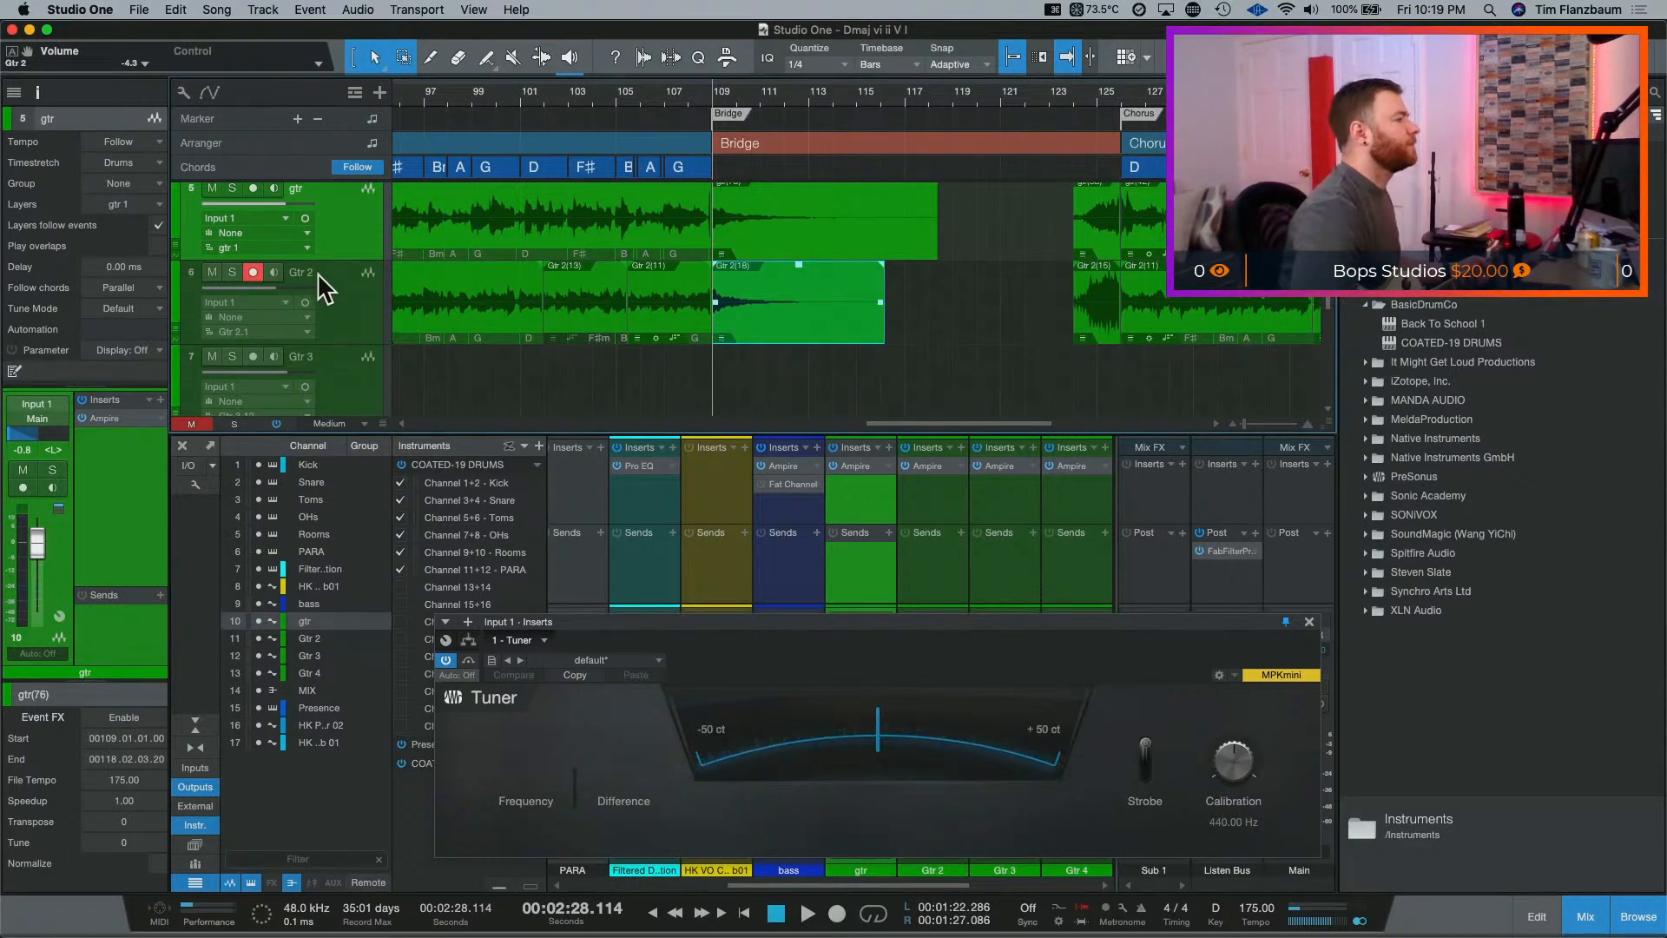
{"action": "scroll", "coordinate": [328, 266], "scroll_direction": "up", "scroll_amount": 3}
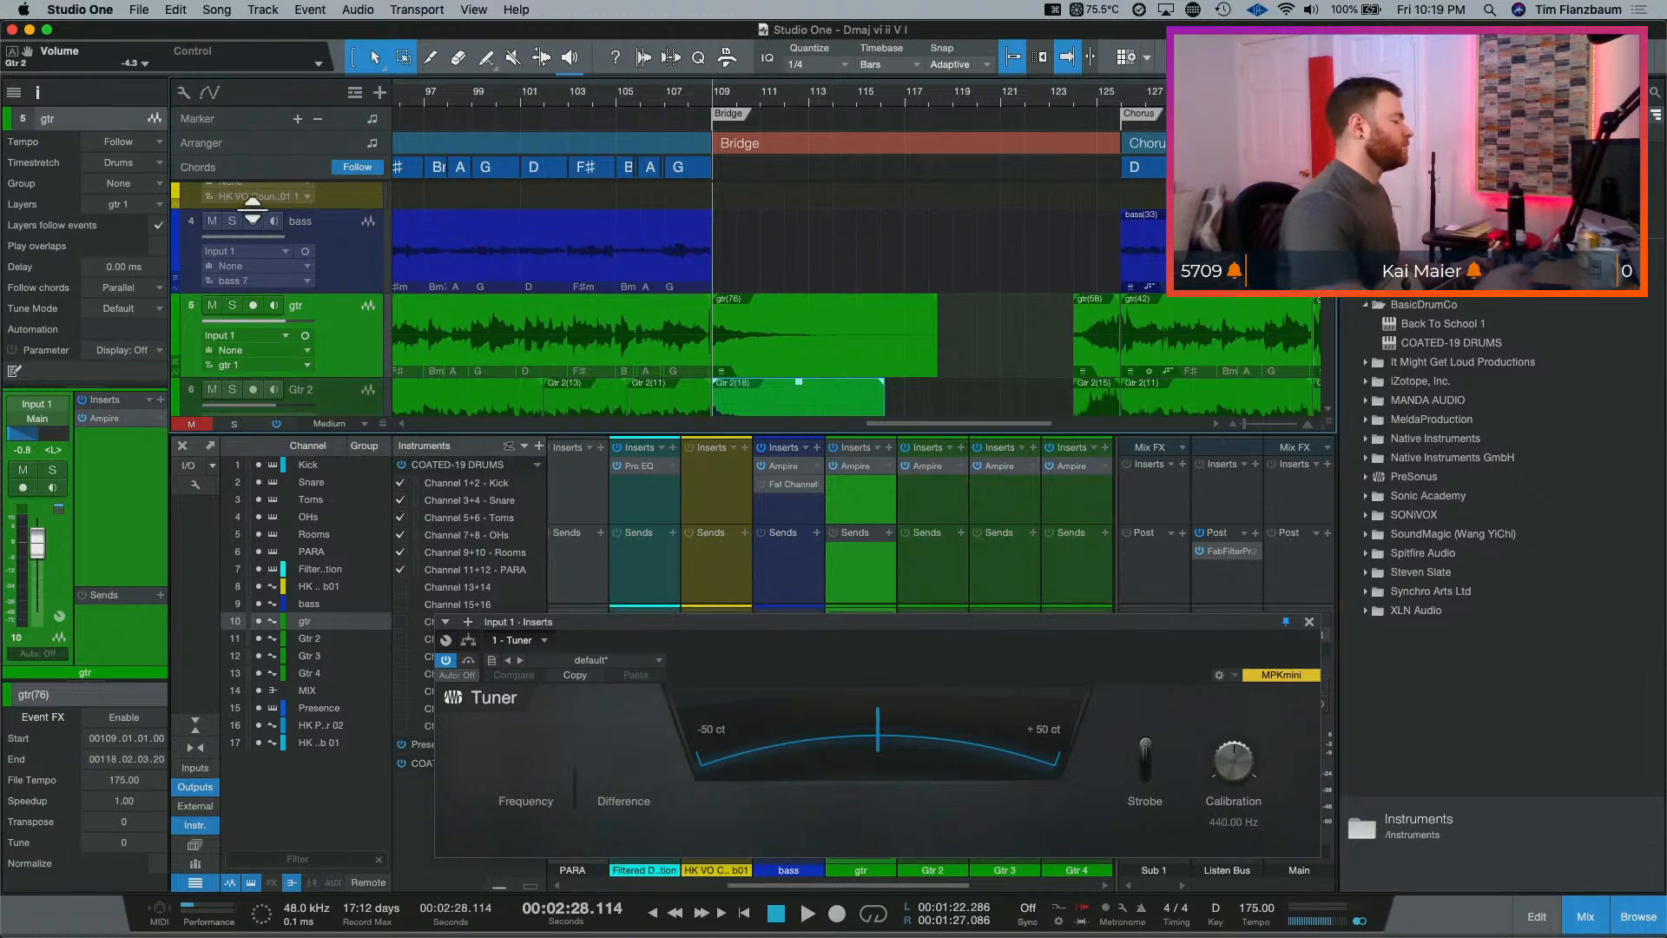
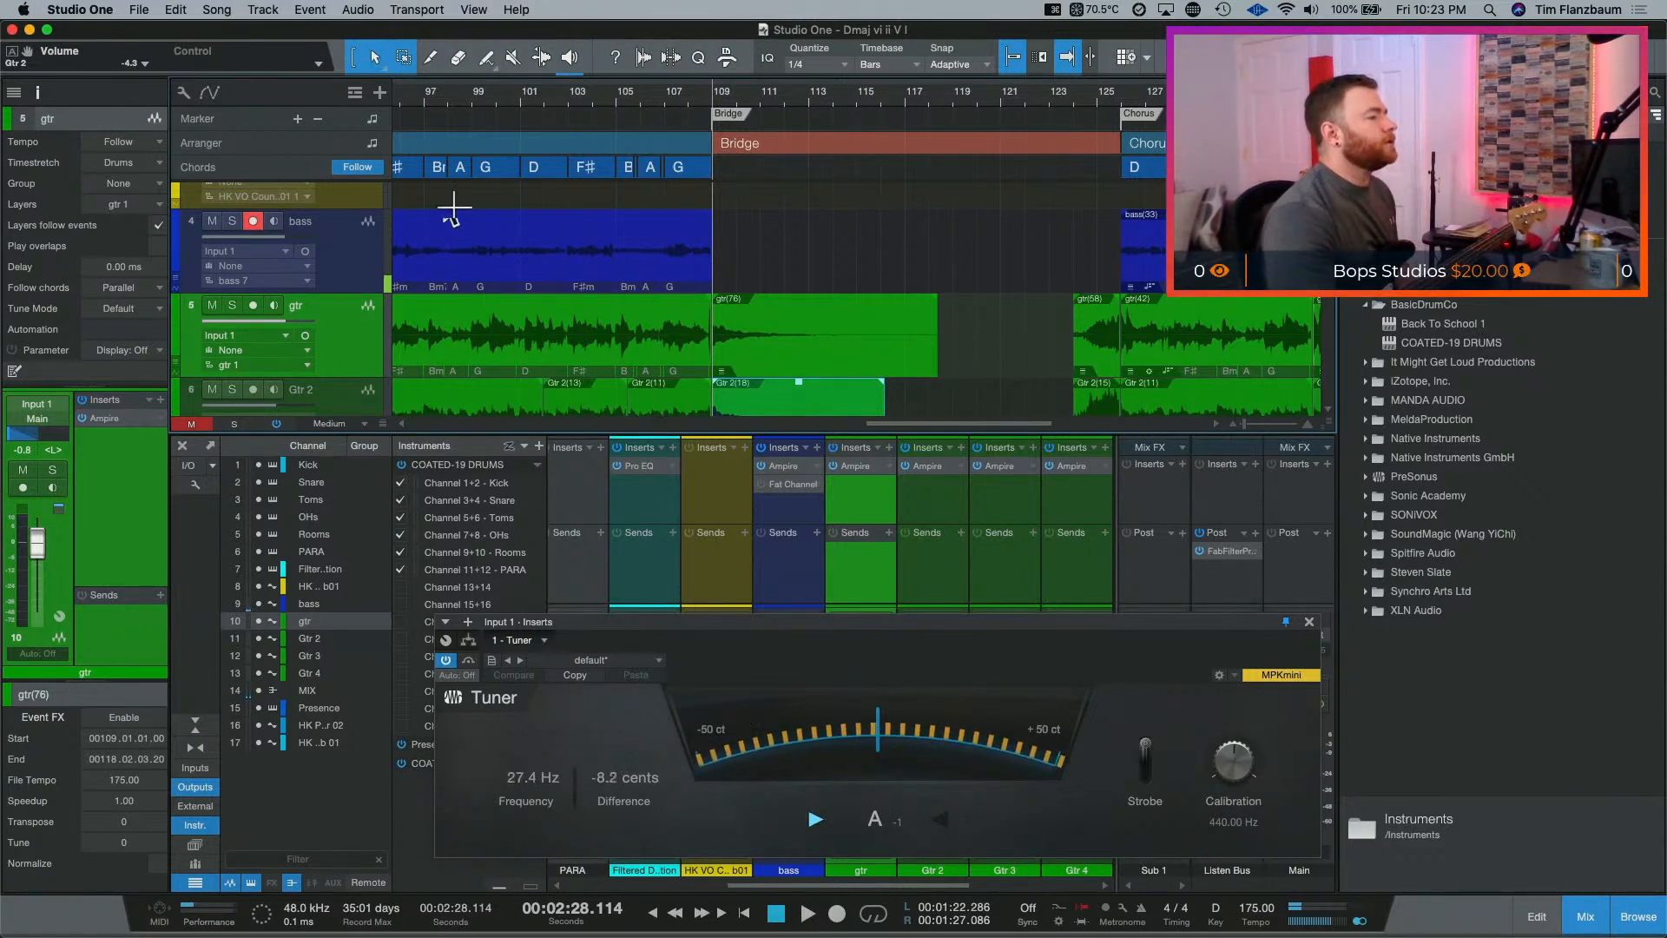
Step: Trim the new gtr and Gtr 2 events in the Bridge to end at bar 116, with fade-outs starting around bar 113
{"action": "scroll", "coordinate": [981, 353], "scroll_direction": "down", "scroll_amount": 2}
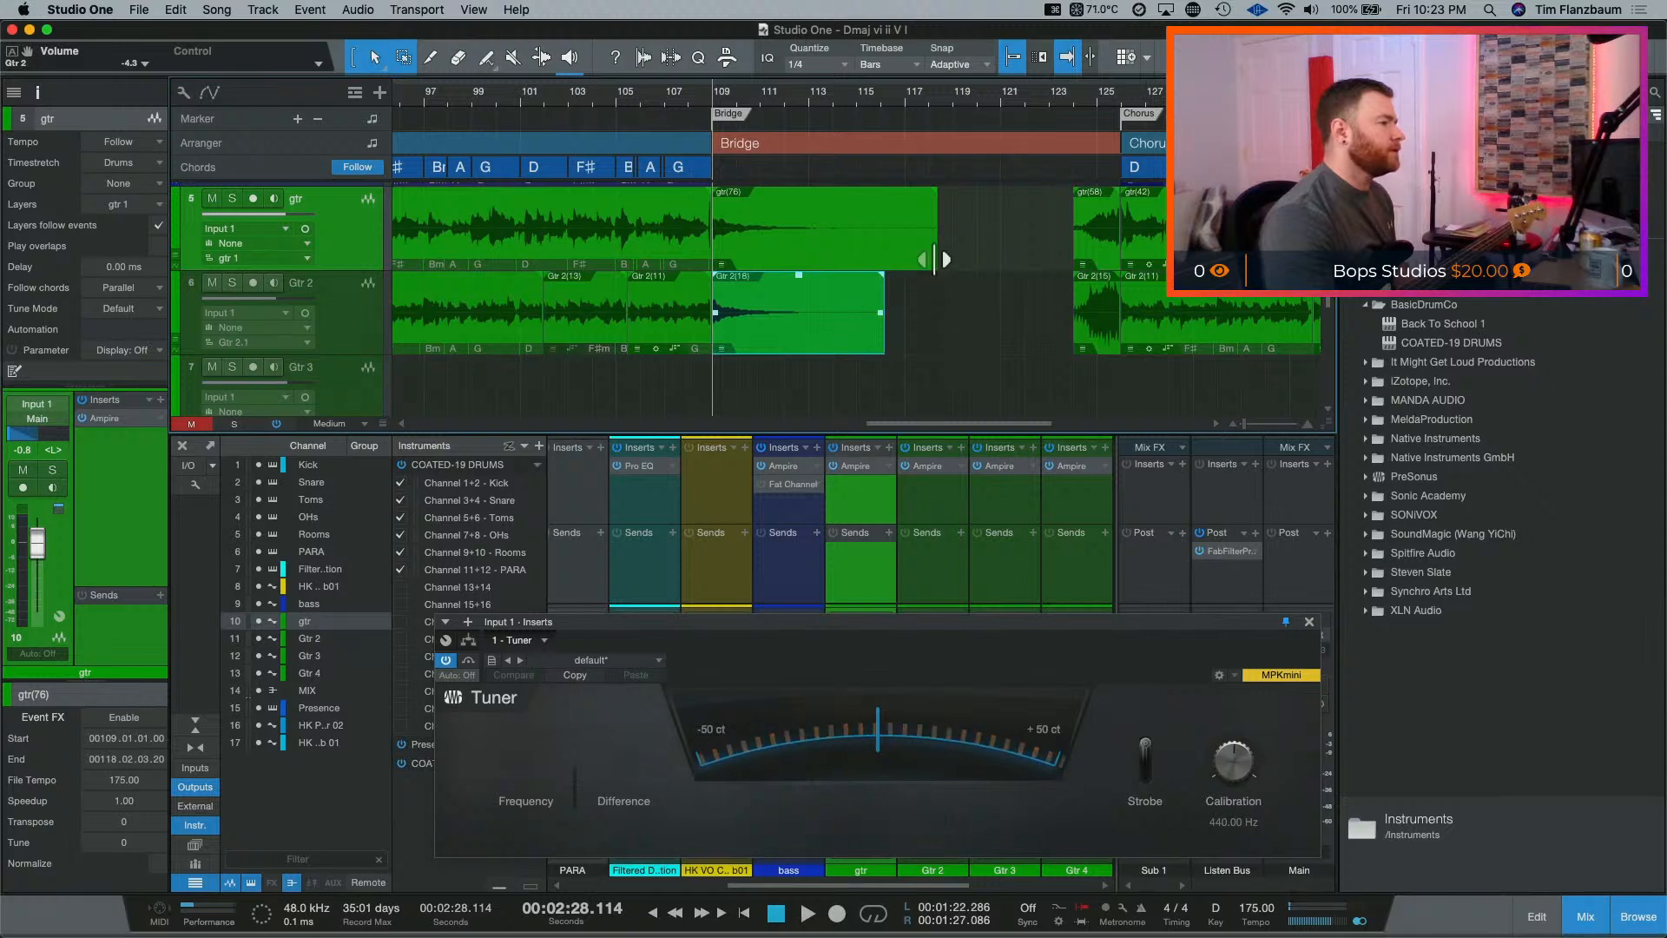
{"action": "left_click_drag", "start_coordinate": [937, 261], "coordinate": [880, 272]}
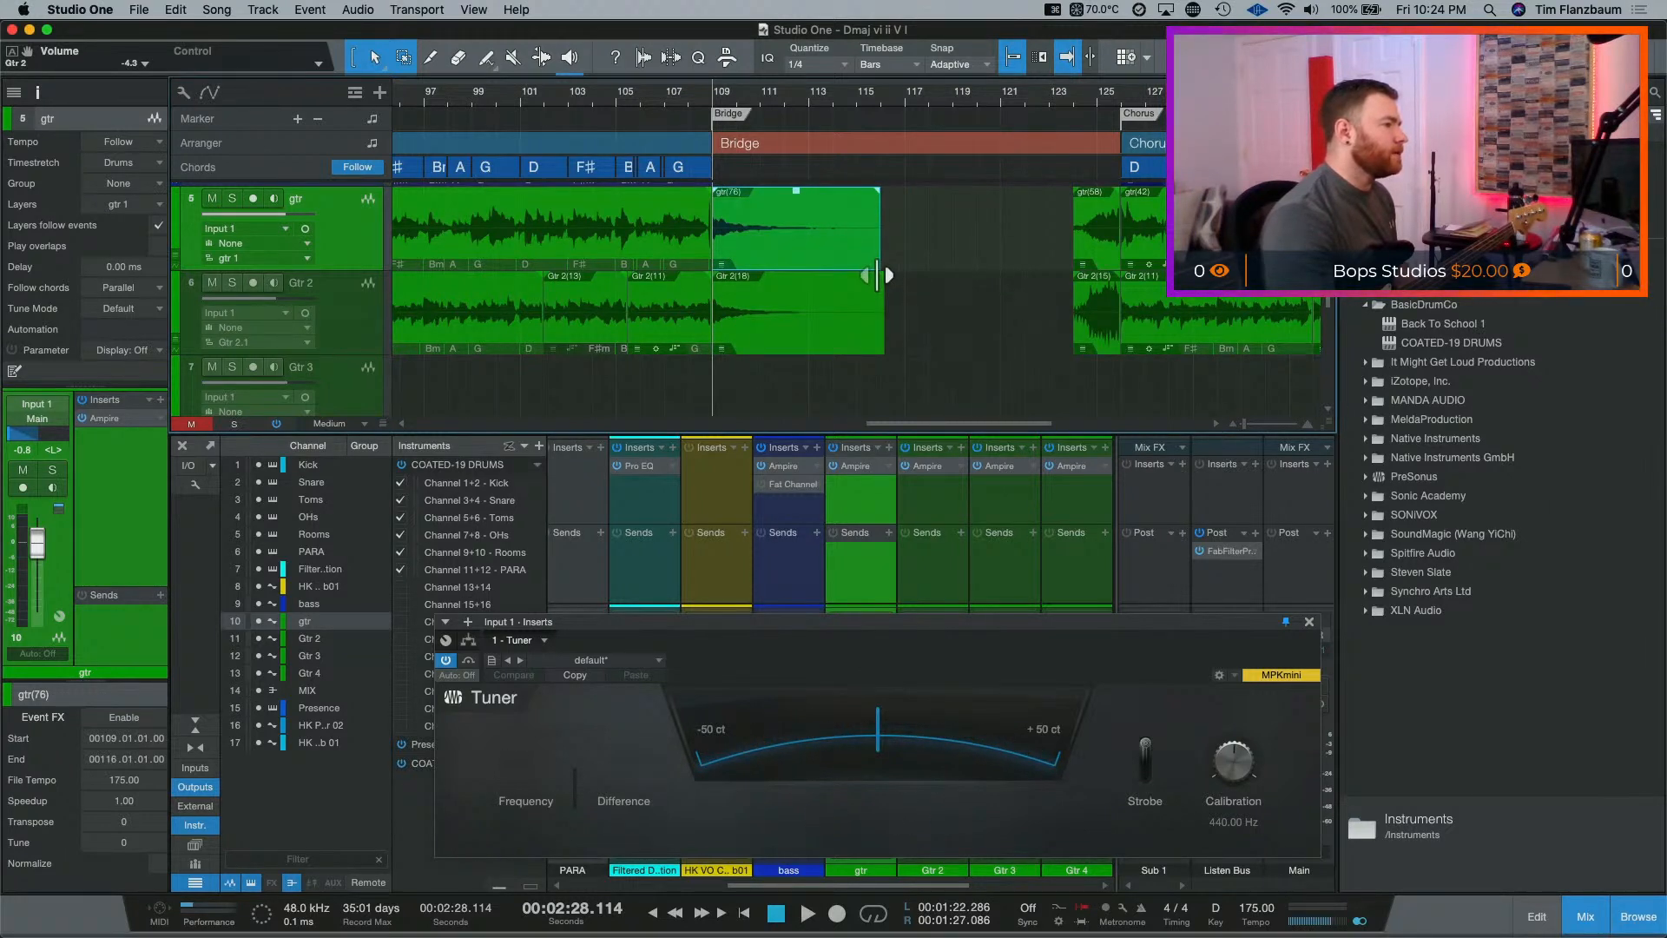
{"action": "left_click", "coordinate": [882, 337]}
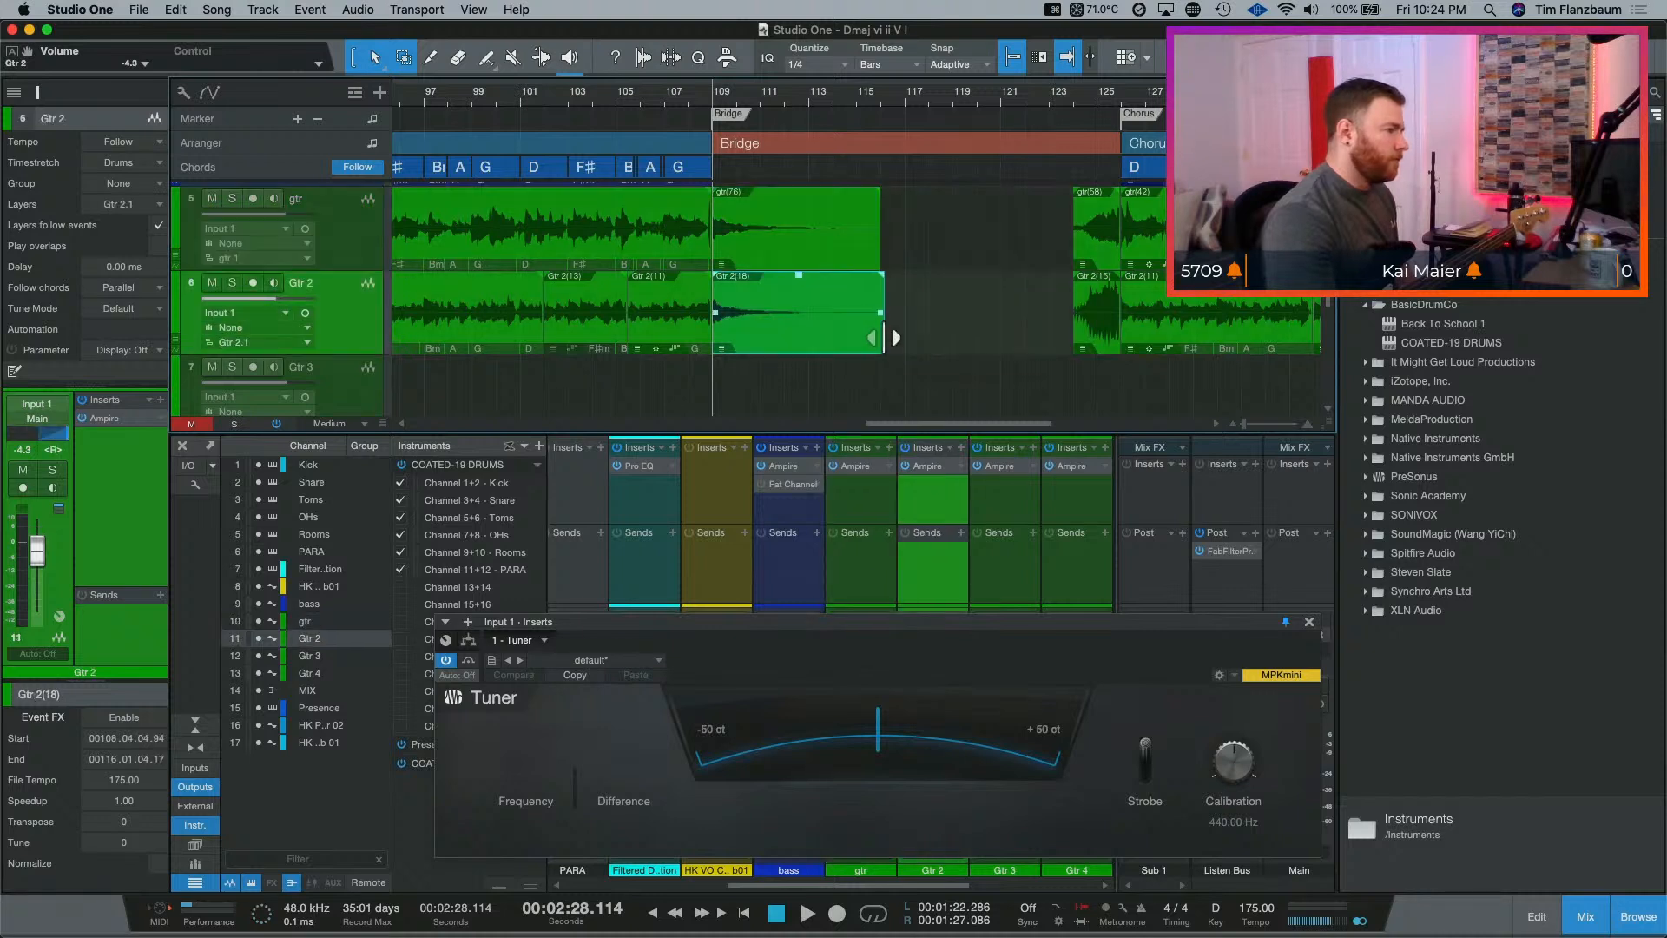
{"action": "left_click_drag", "start_coordinate": [872, 202], "coordinate": [812, 219]}
{"action": "left_click_drag", "start_coordinate": [876, 287], "coordinate": [825, 295]}
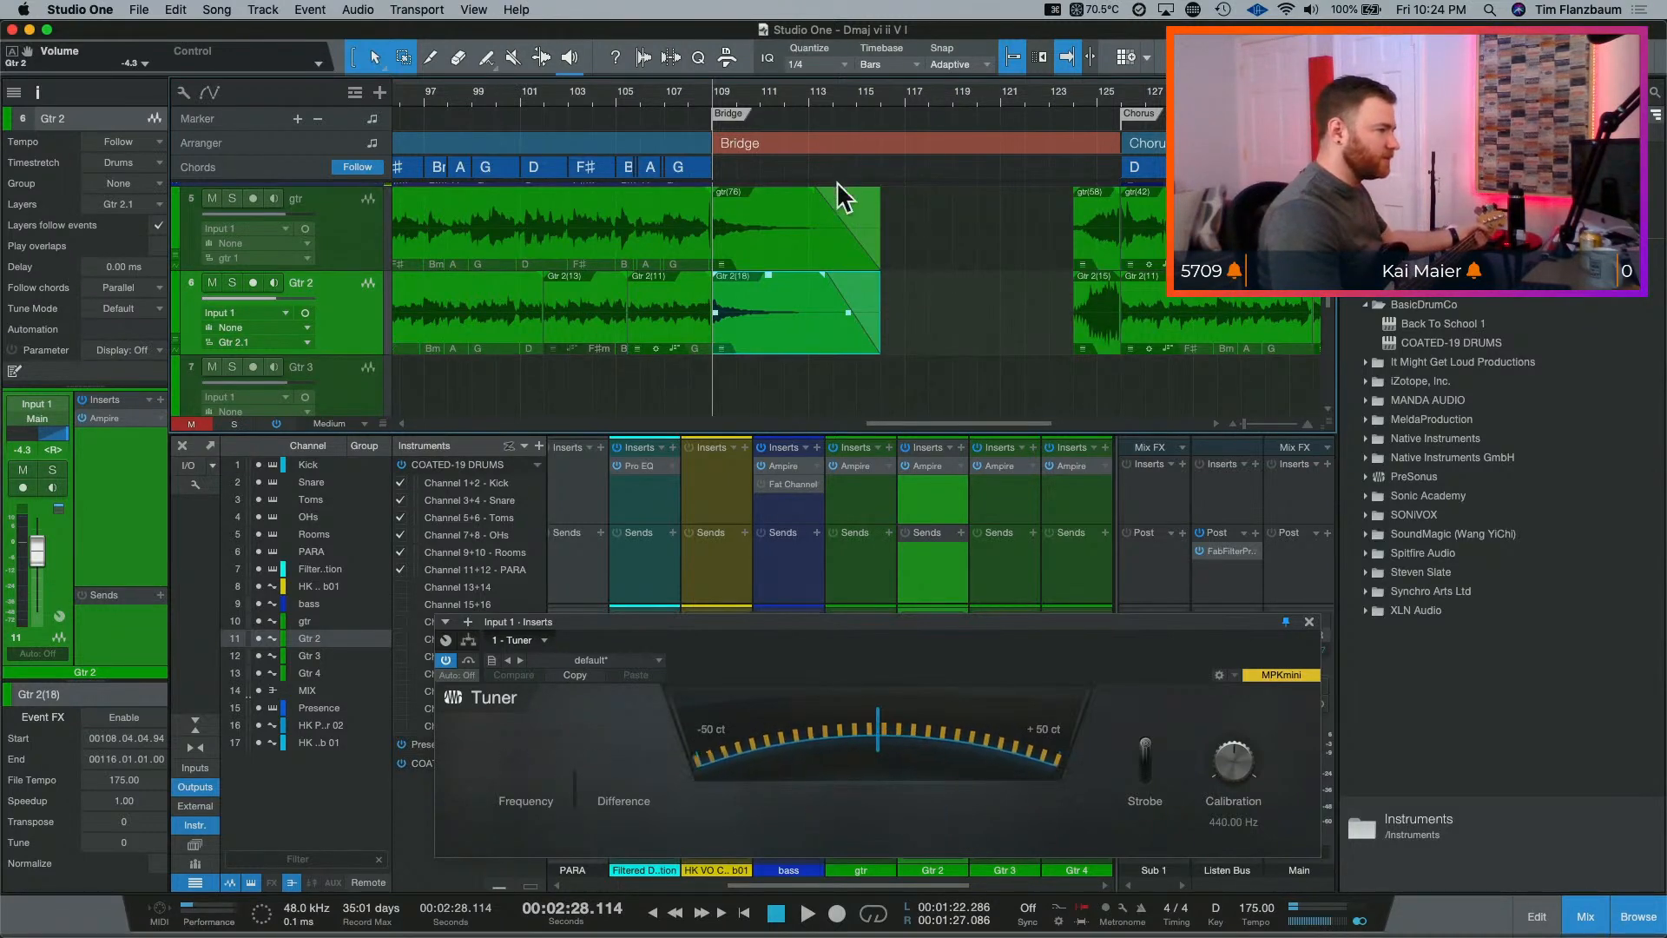
Step: Show the input channels, move the Tuner clear of their meters, and reset the clip indicators on Input 1 and Input 1-2
{"action": "scroll", "coordinate": [836, 260], "scroll_direction": "up", "scroll_amount": 5}
{"action": "scroll", "coordinate": [821, 289], "scroll_direction": "down", "scroll_amount": 4}
{"action": "scroll", "coordinate": [811, 268], "scroll_direction": "up", "scroll_amount": 3}
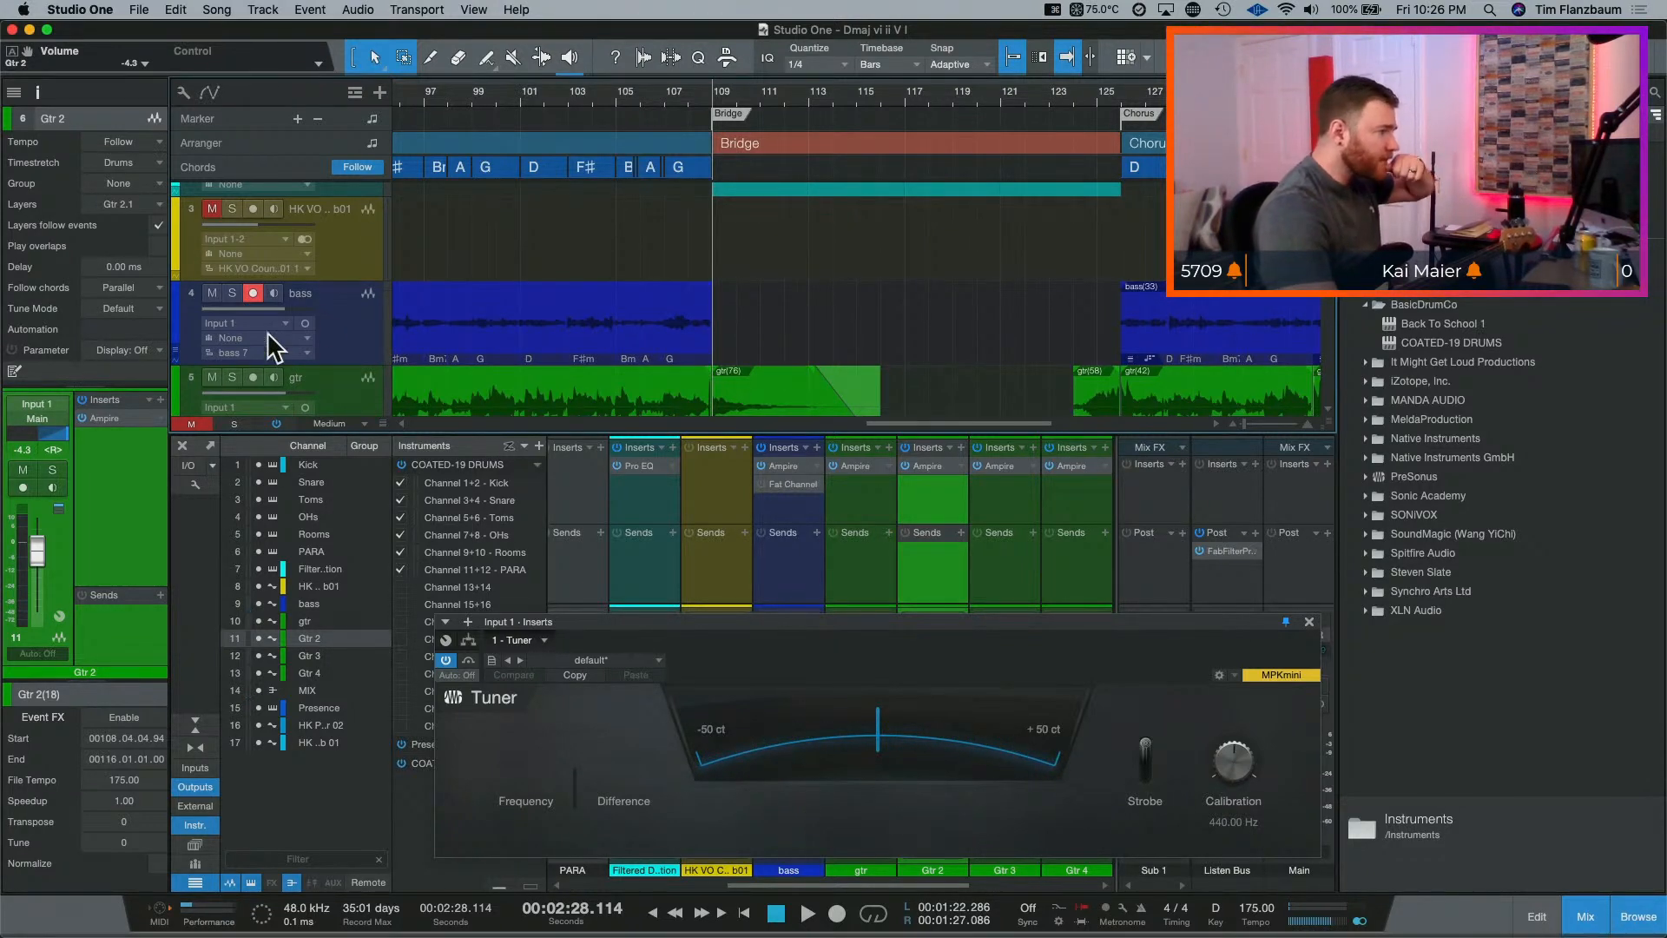
{"action": "left_click", "coordinate": [192, 768]}
{"action": "left_click_drag", "start_coordinate": [987, 632], "coordinate": [789, 328]}
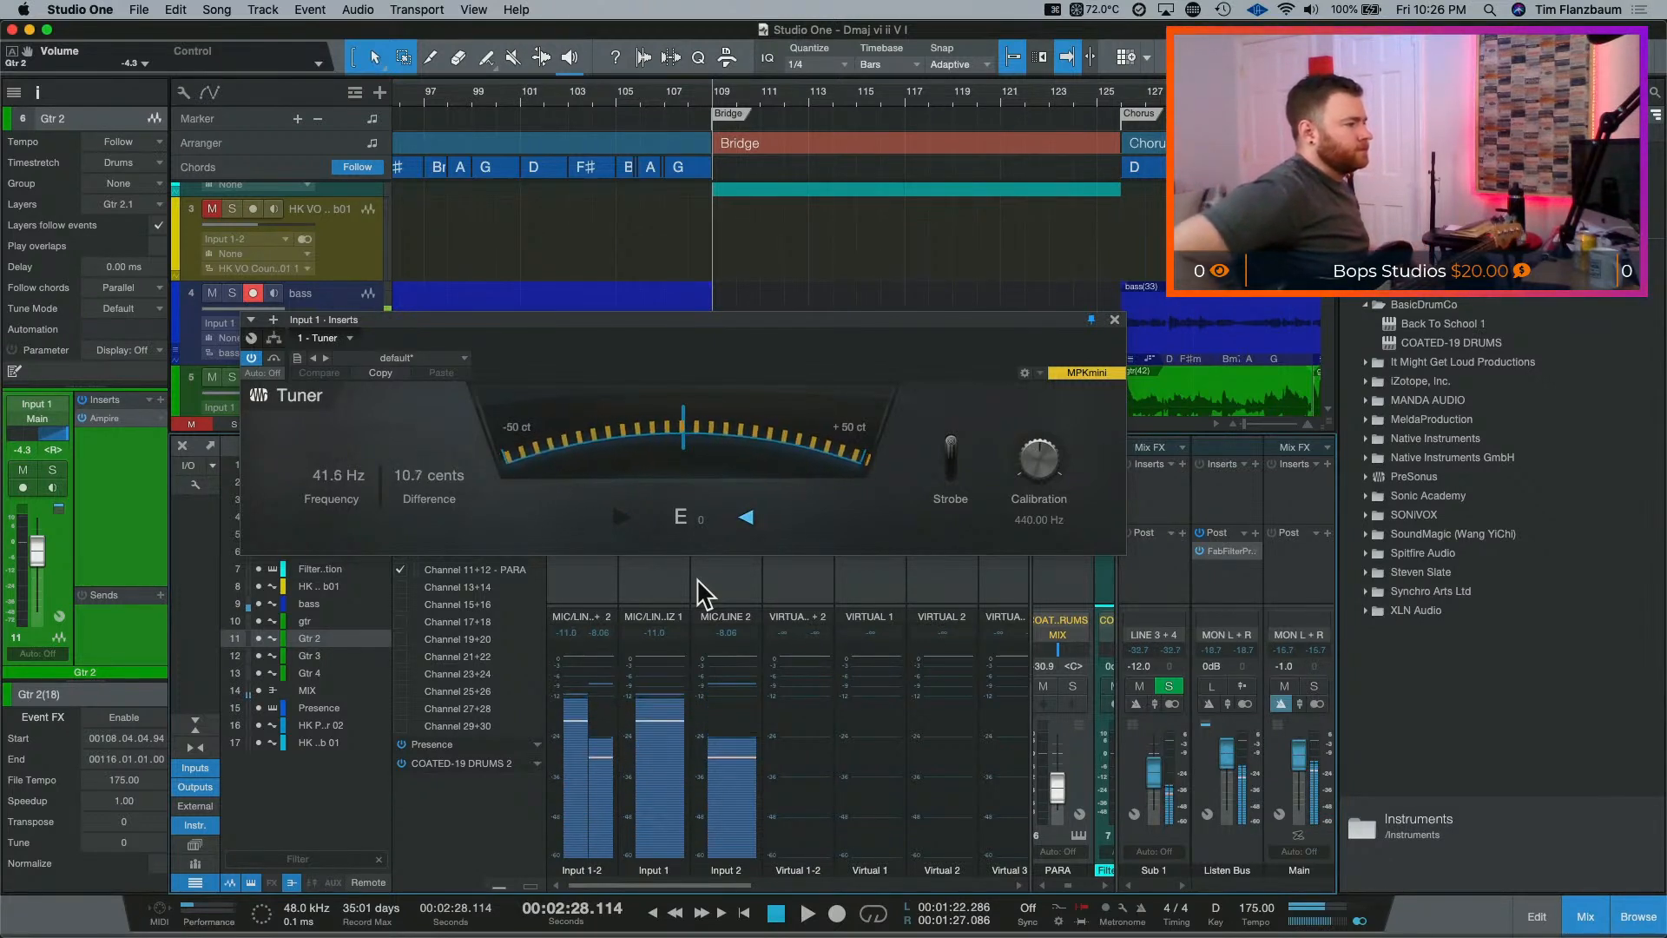
{"action": "scroll", "coordinate": [712, 590], "scroll_direction": "right", "scroll_amount": 2}
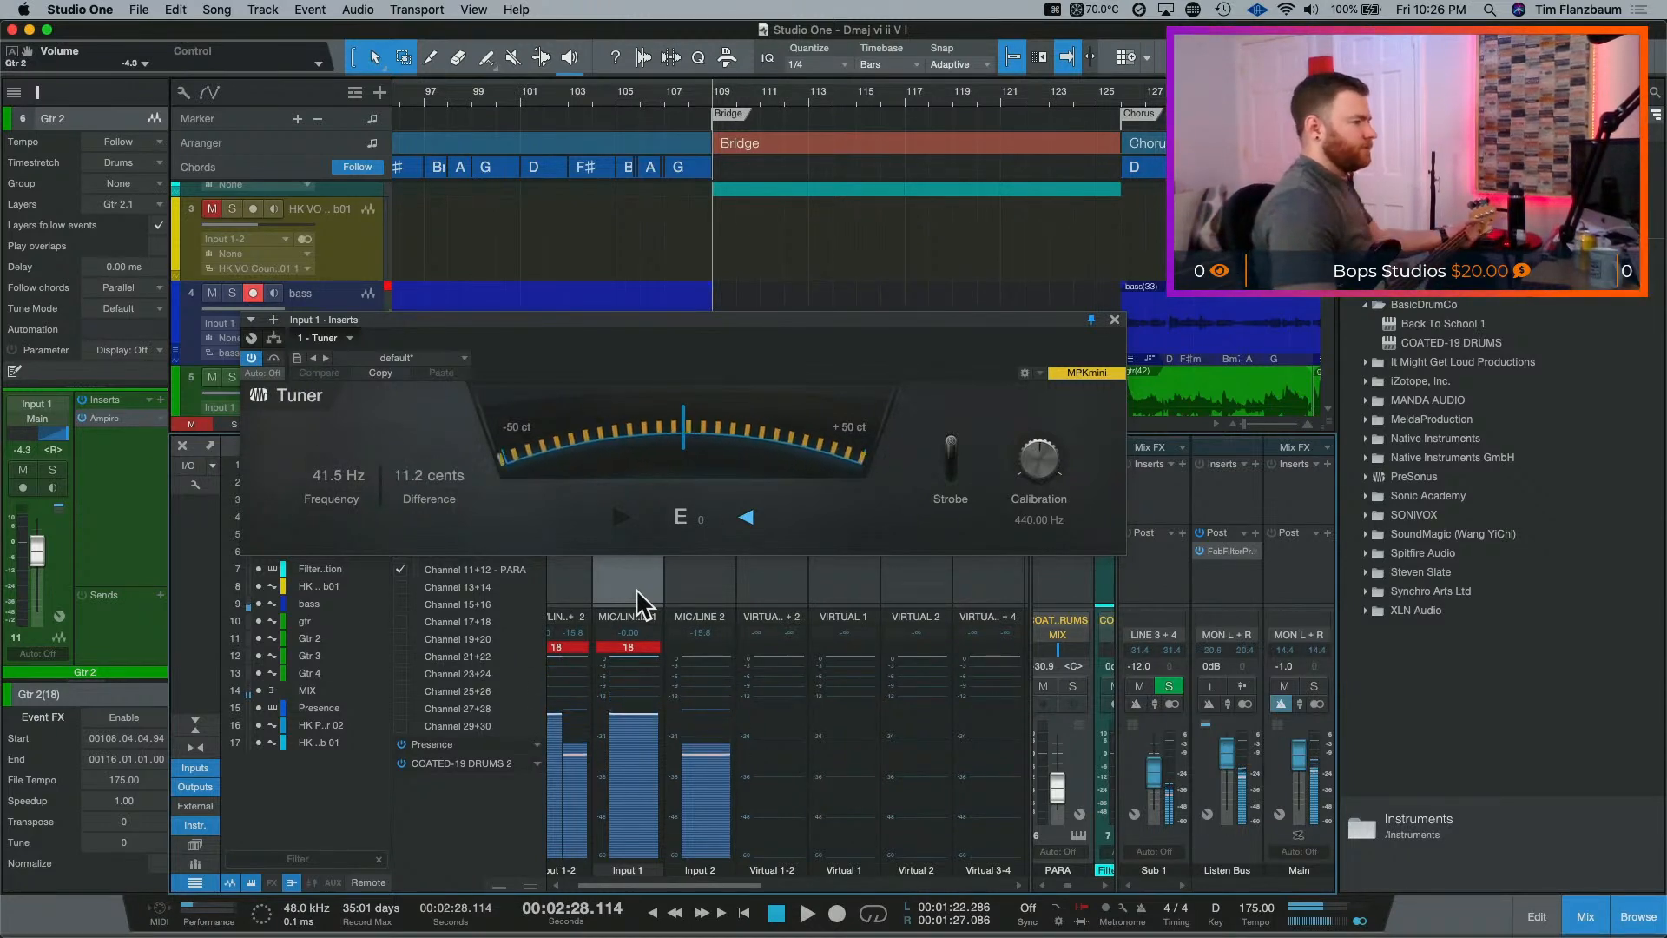
{"action": "left_click", "coordinate": [628, 646]}
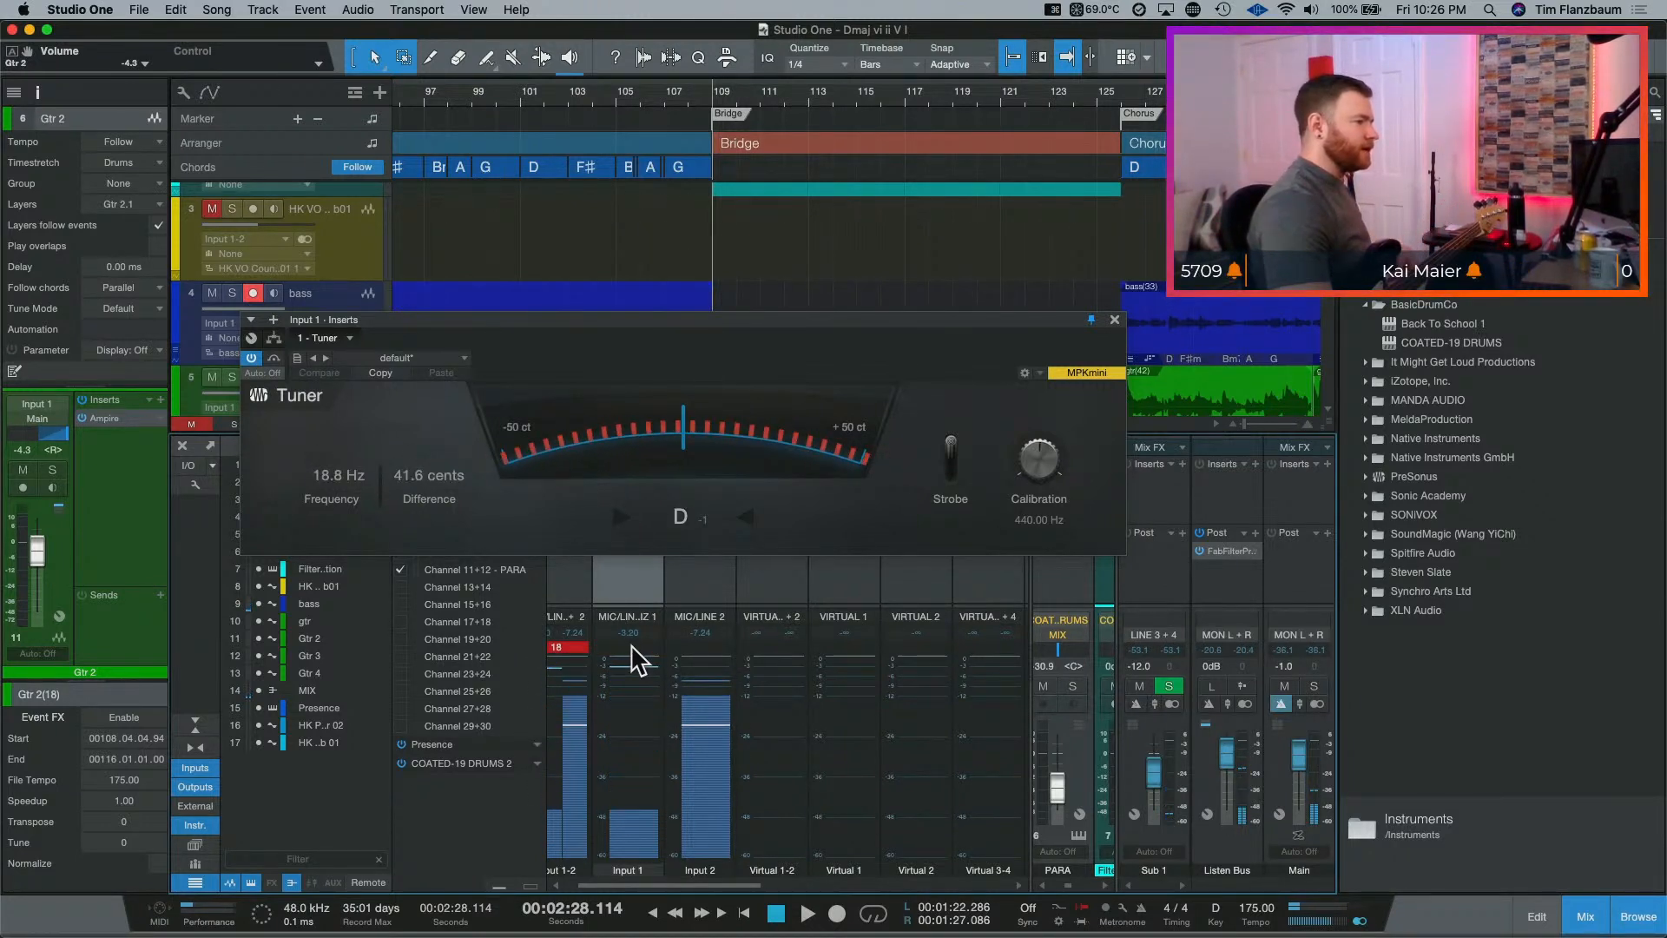
{"action": "left_click", "coordinate": [568, 649]}
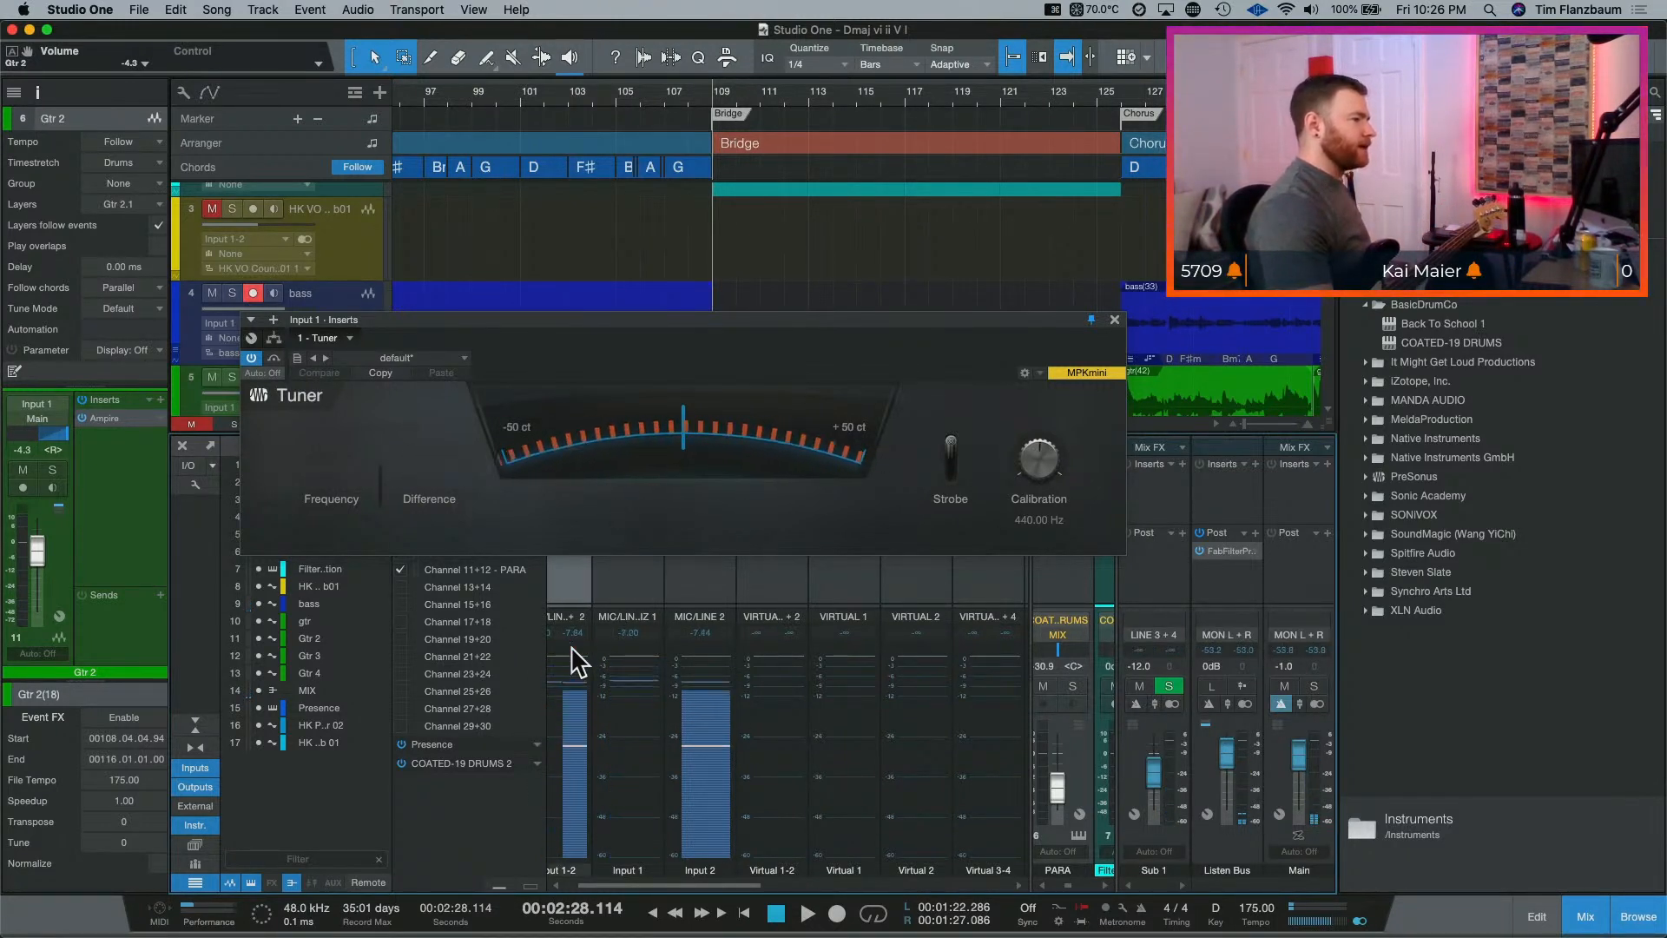
Step: Close the Tuner and hide the input channels in the mixer
{"action": "left_click", "coordinate": [1104, 320]}
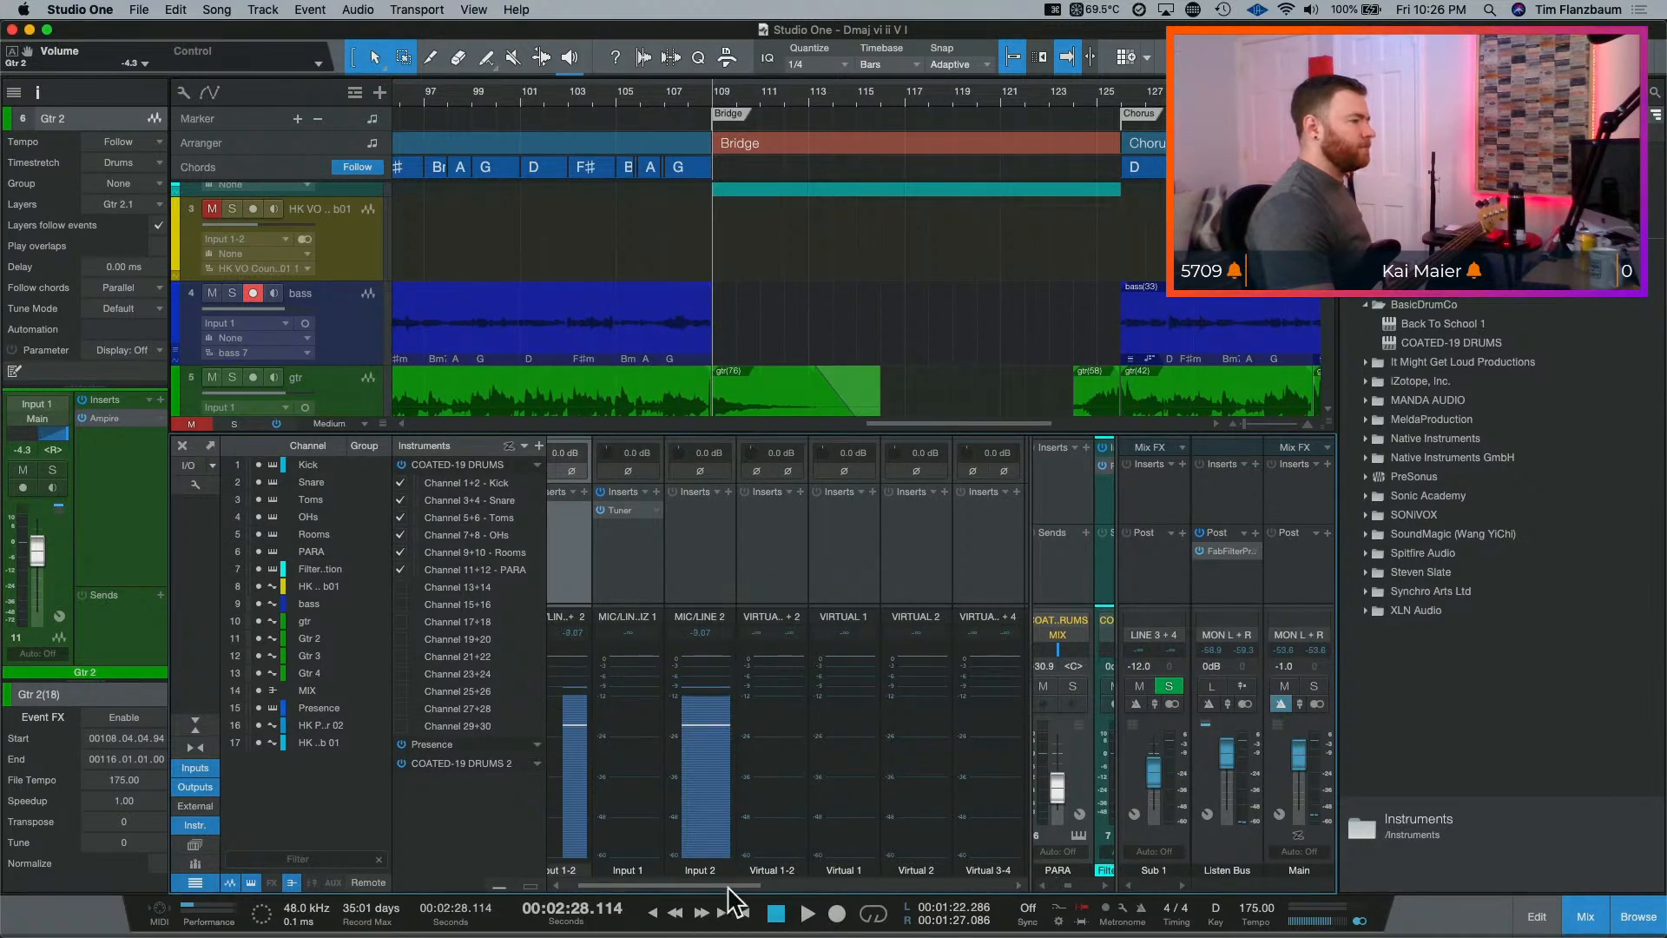
{"action": "left_click_drag", "start_coordinate": [727, 887], "coordinate": [706, 886]}
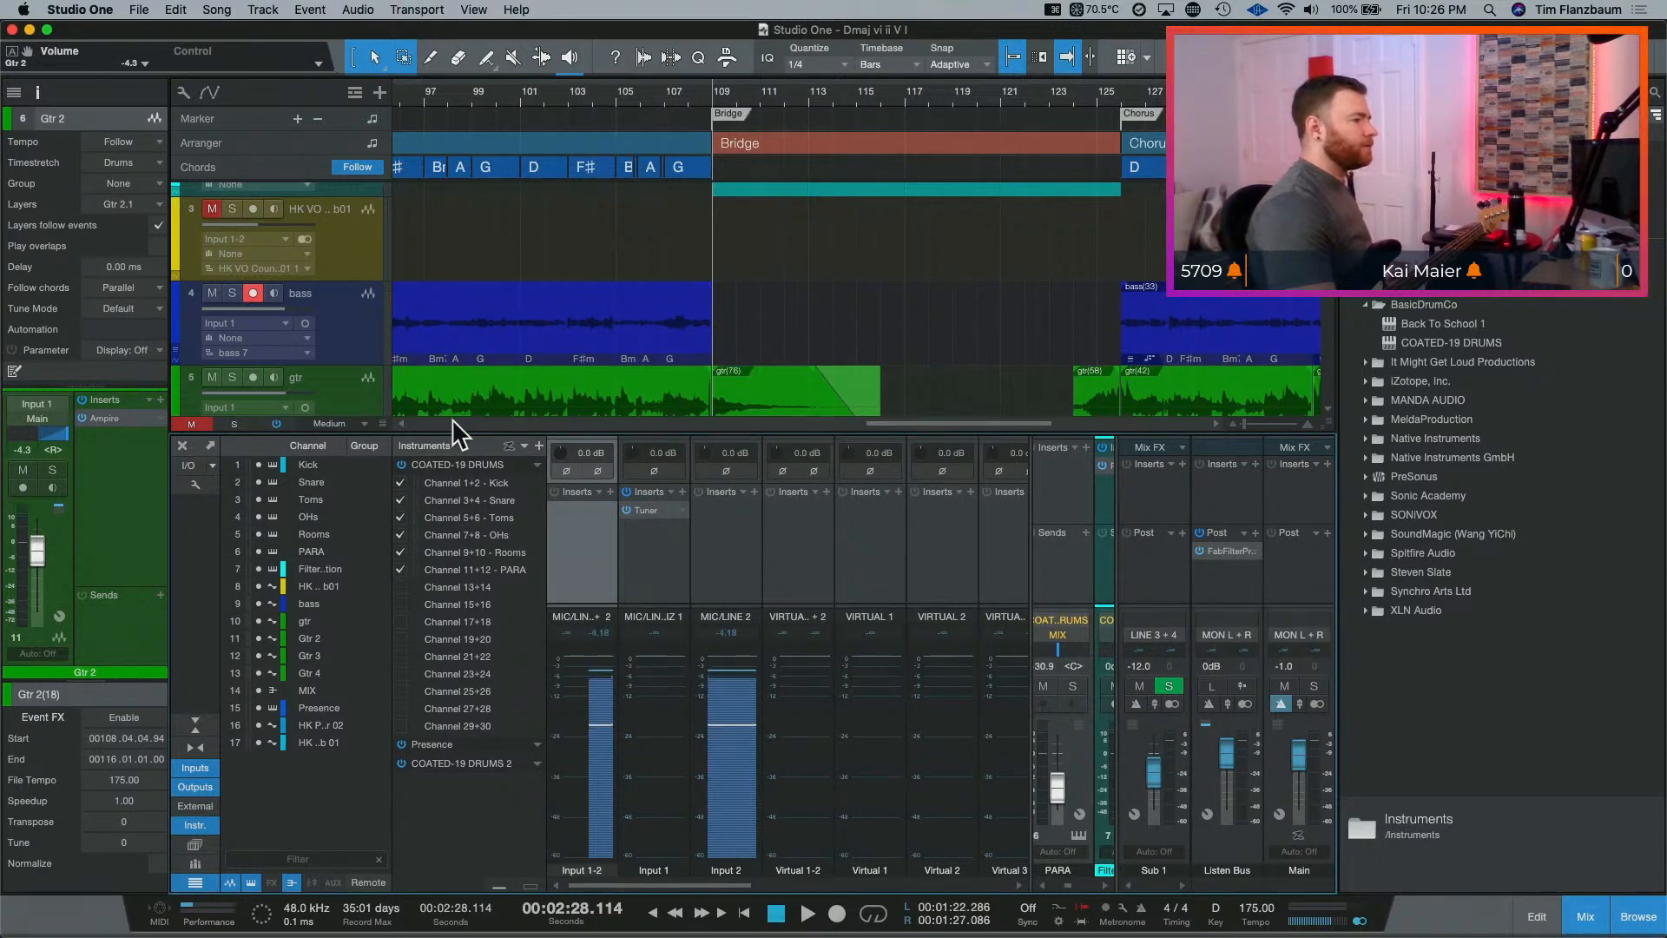
{"action": "left_click", "coordinate": [196, 766]}
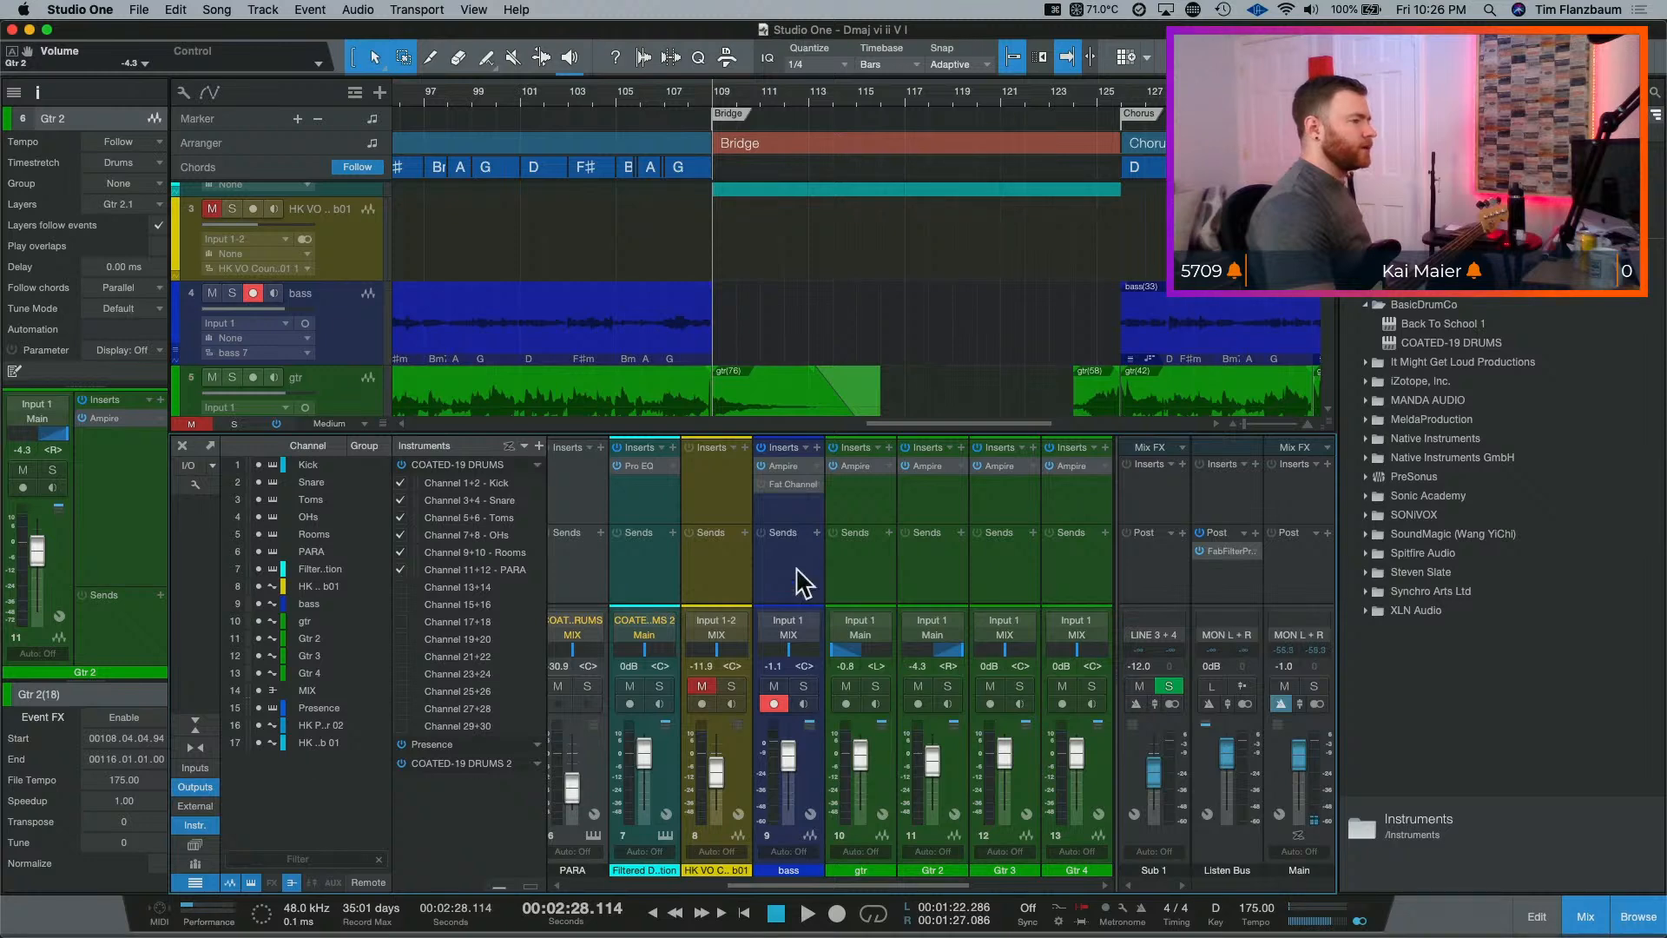
Step: Inspect the Ampire amp settings on the bass channel, browse its Bass presets, and close the effect
{"action": "left_click", "coordinate": [776, 466]}
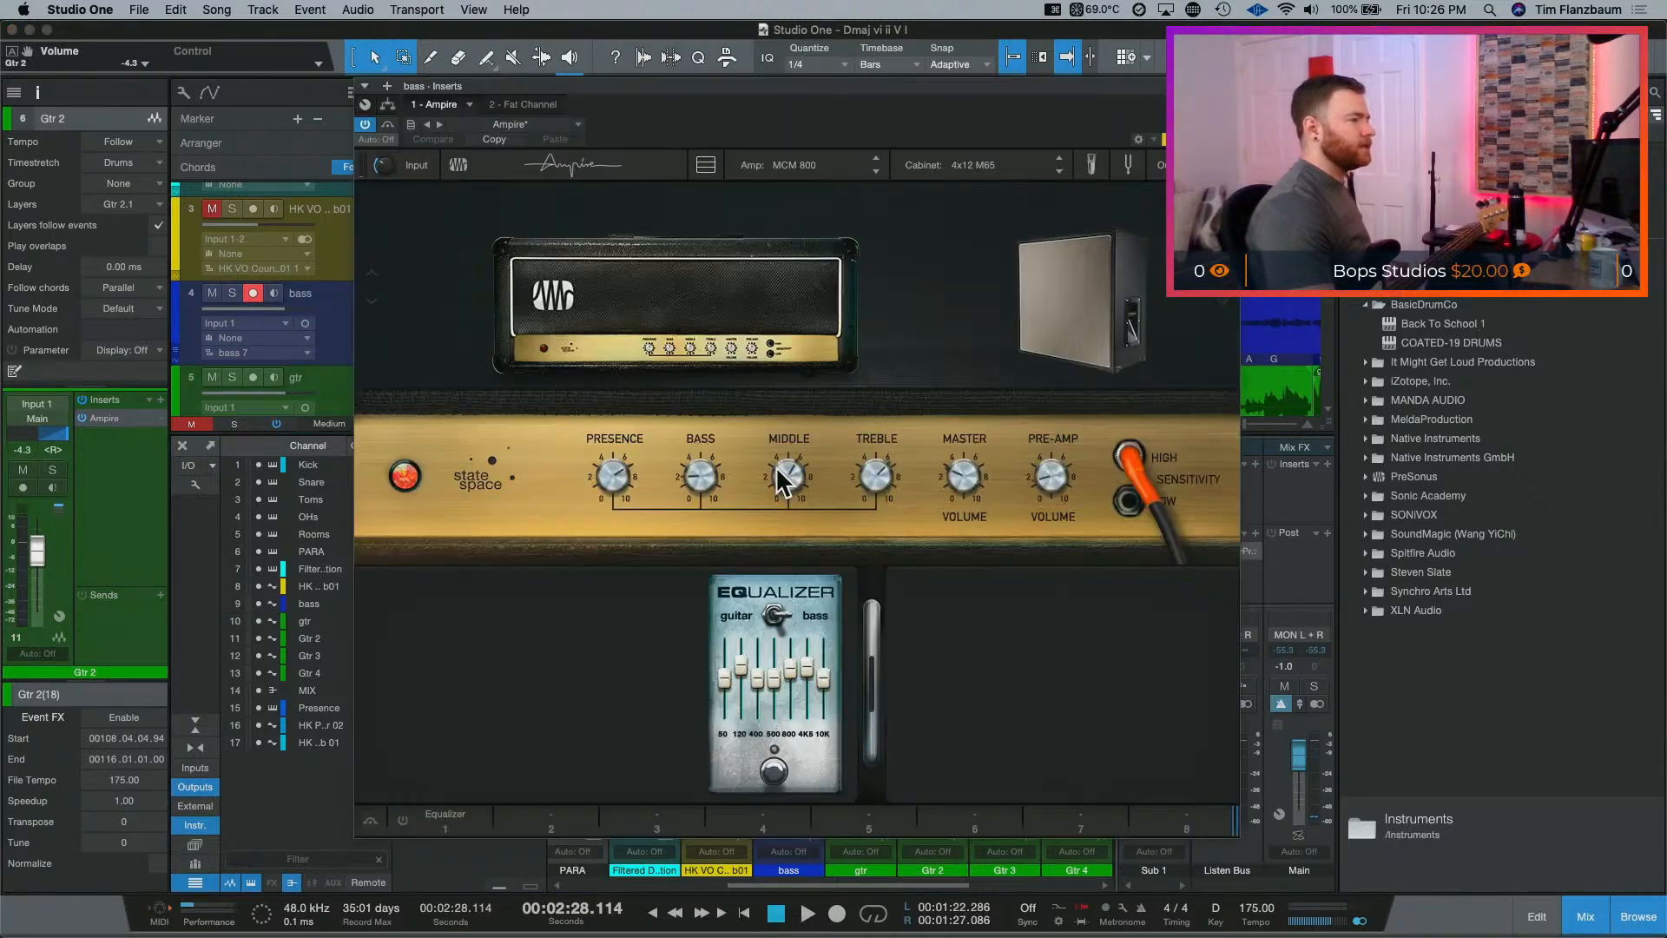
{"action": "left_click", "coordinate": [531, 128]}
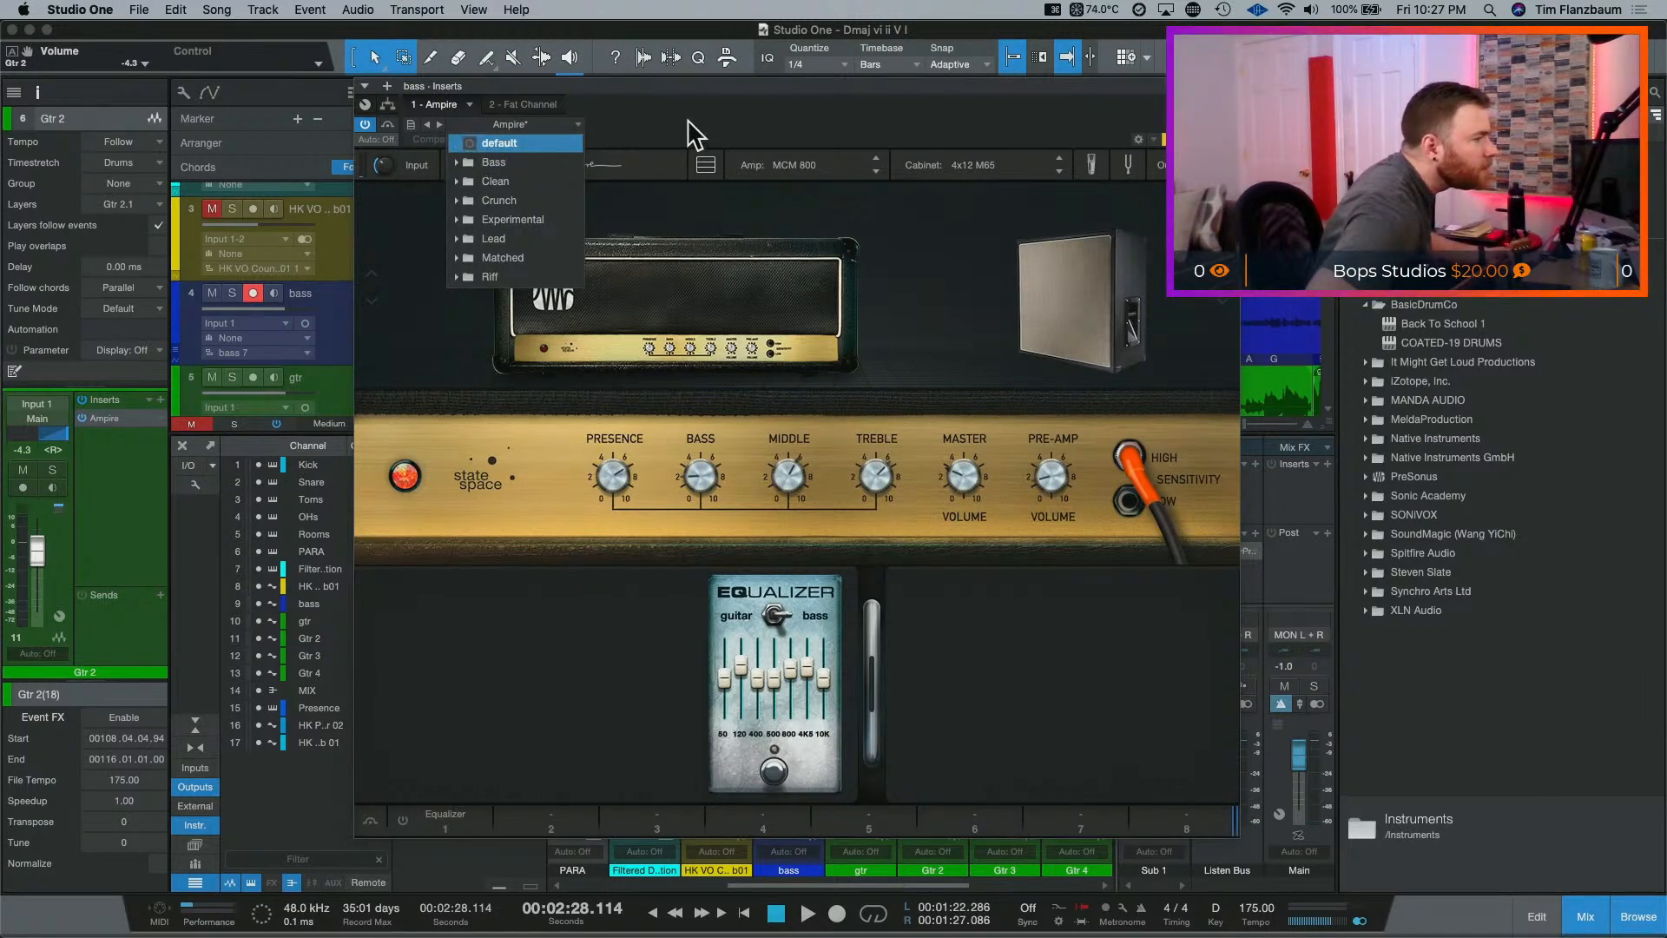
{"action": "left_click", "coordinate": [456, 164]}
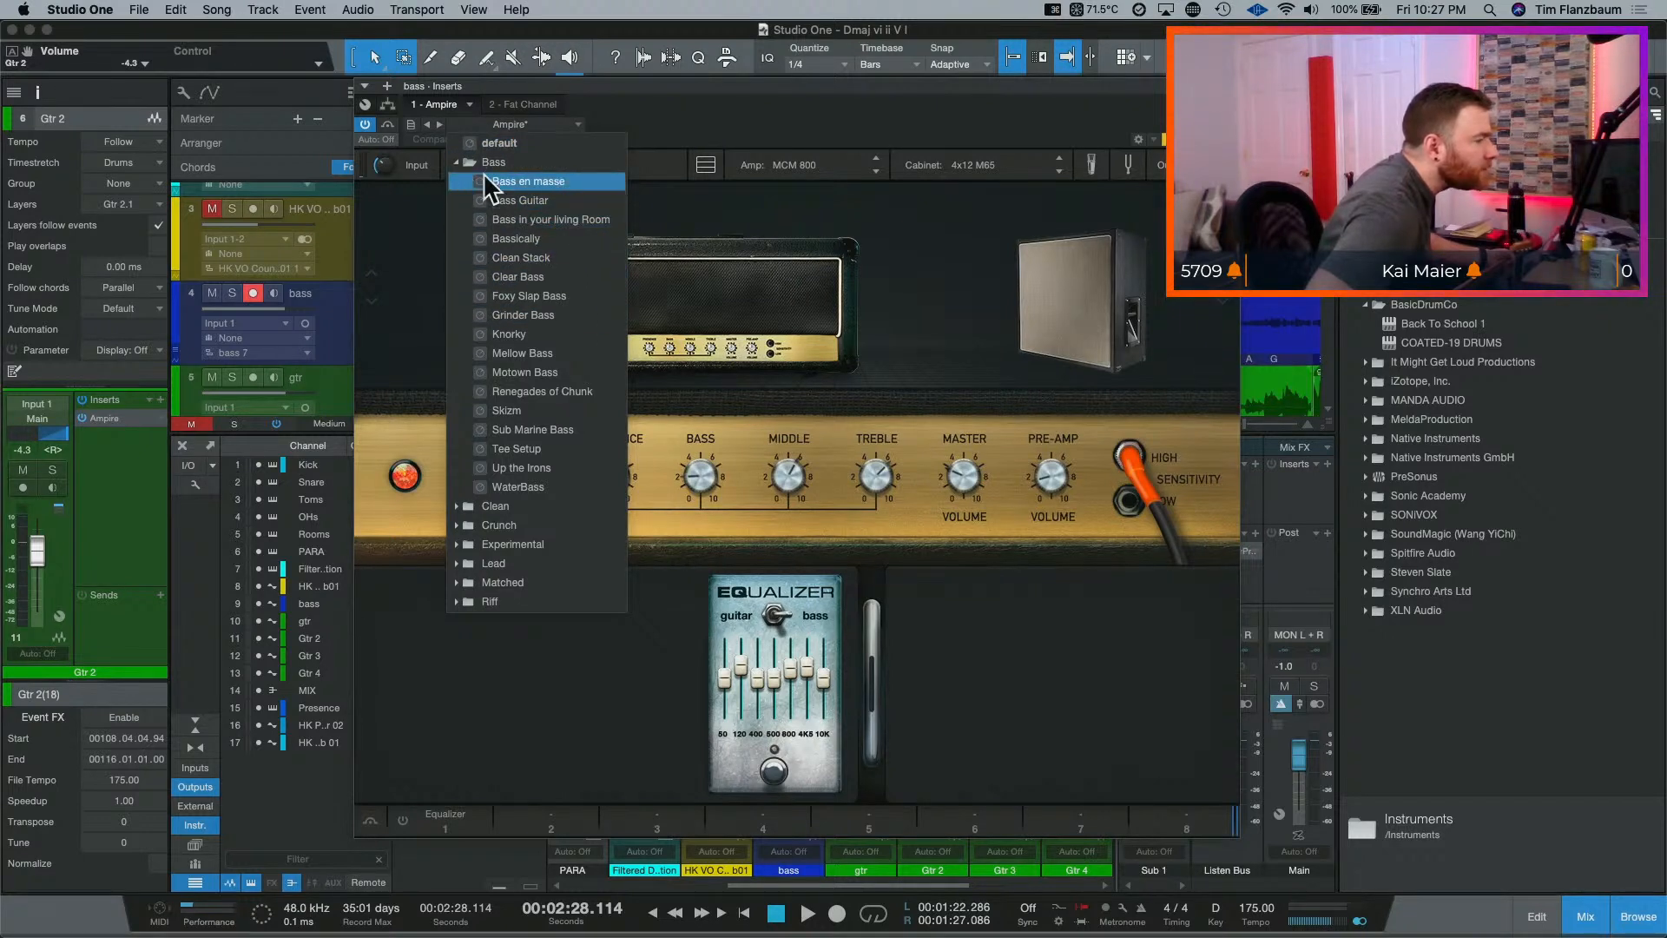
{"action": "left_click", "coordinate": [732, 139]}
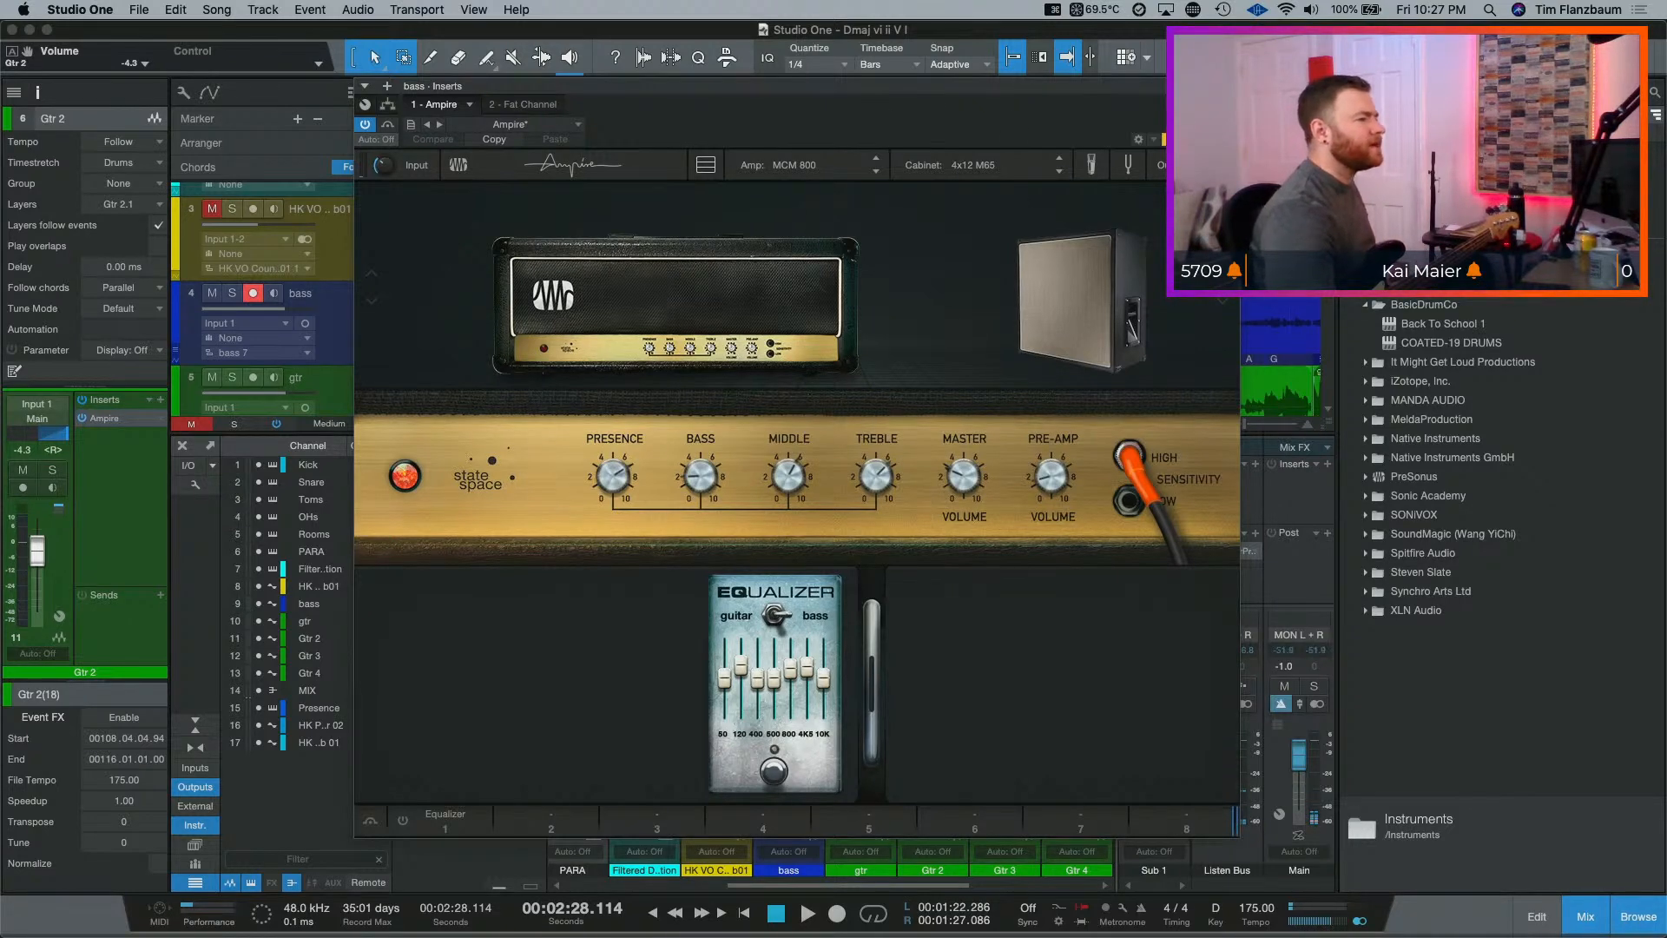
{"action": "left_click", "coordinate": [1229, 86]}
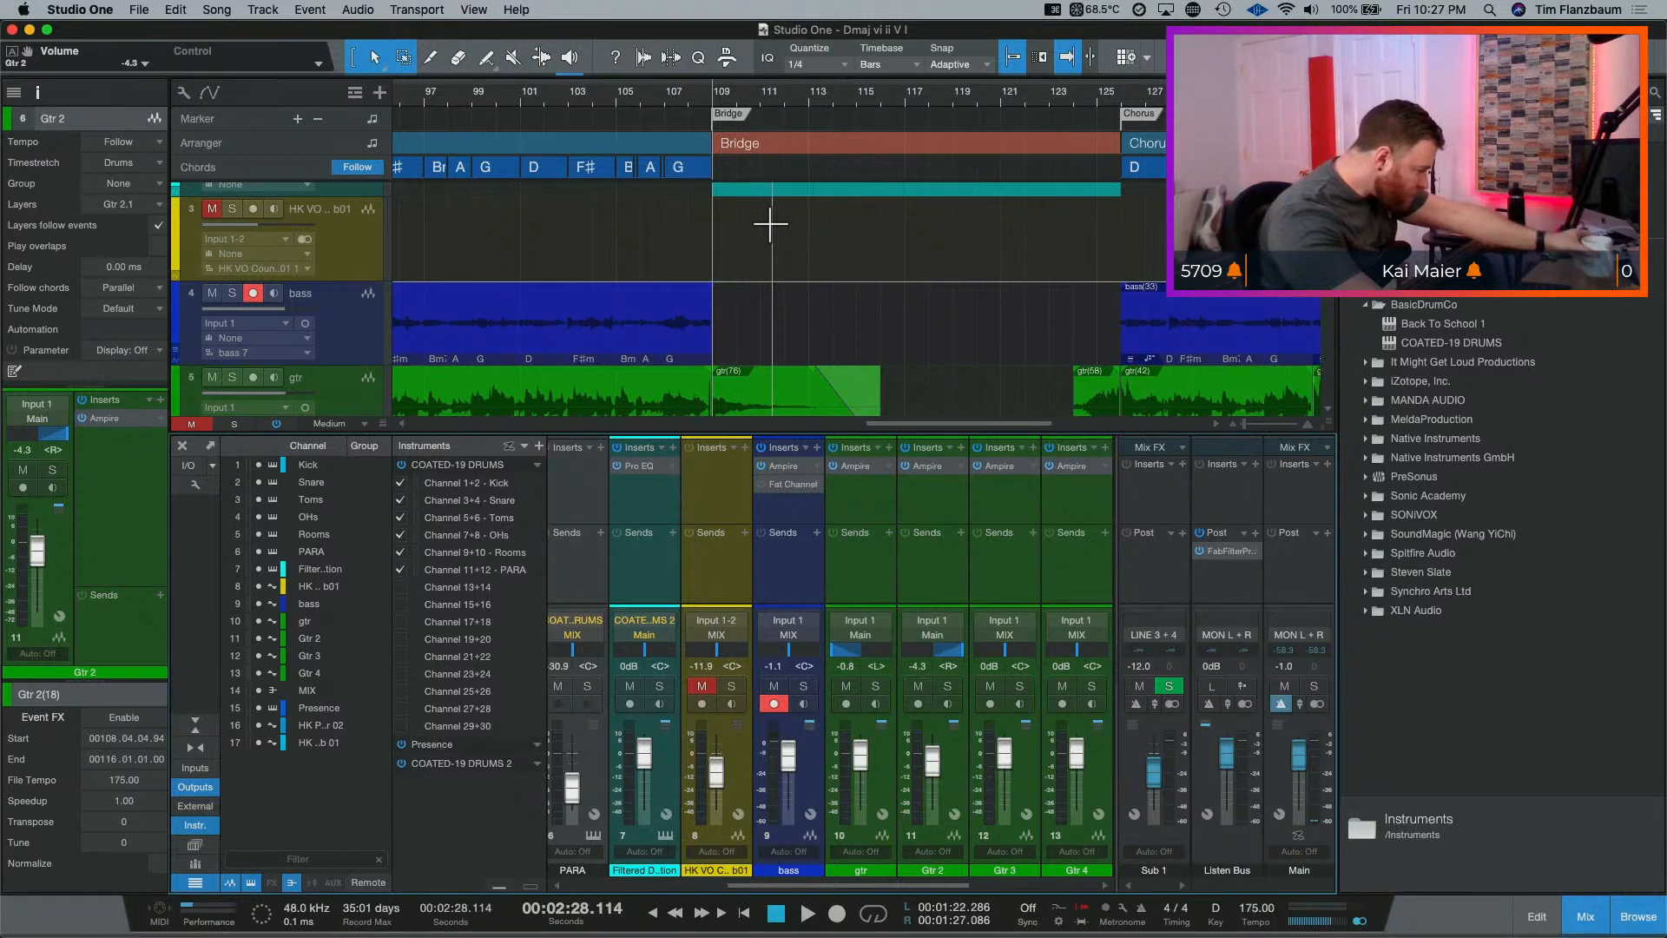
Step: Record a bass take over the Bridge from bar 109 to about bar 118, and disarm the bass track
{"action": "key", "text": "space"}
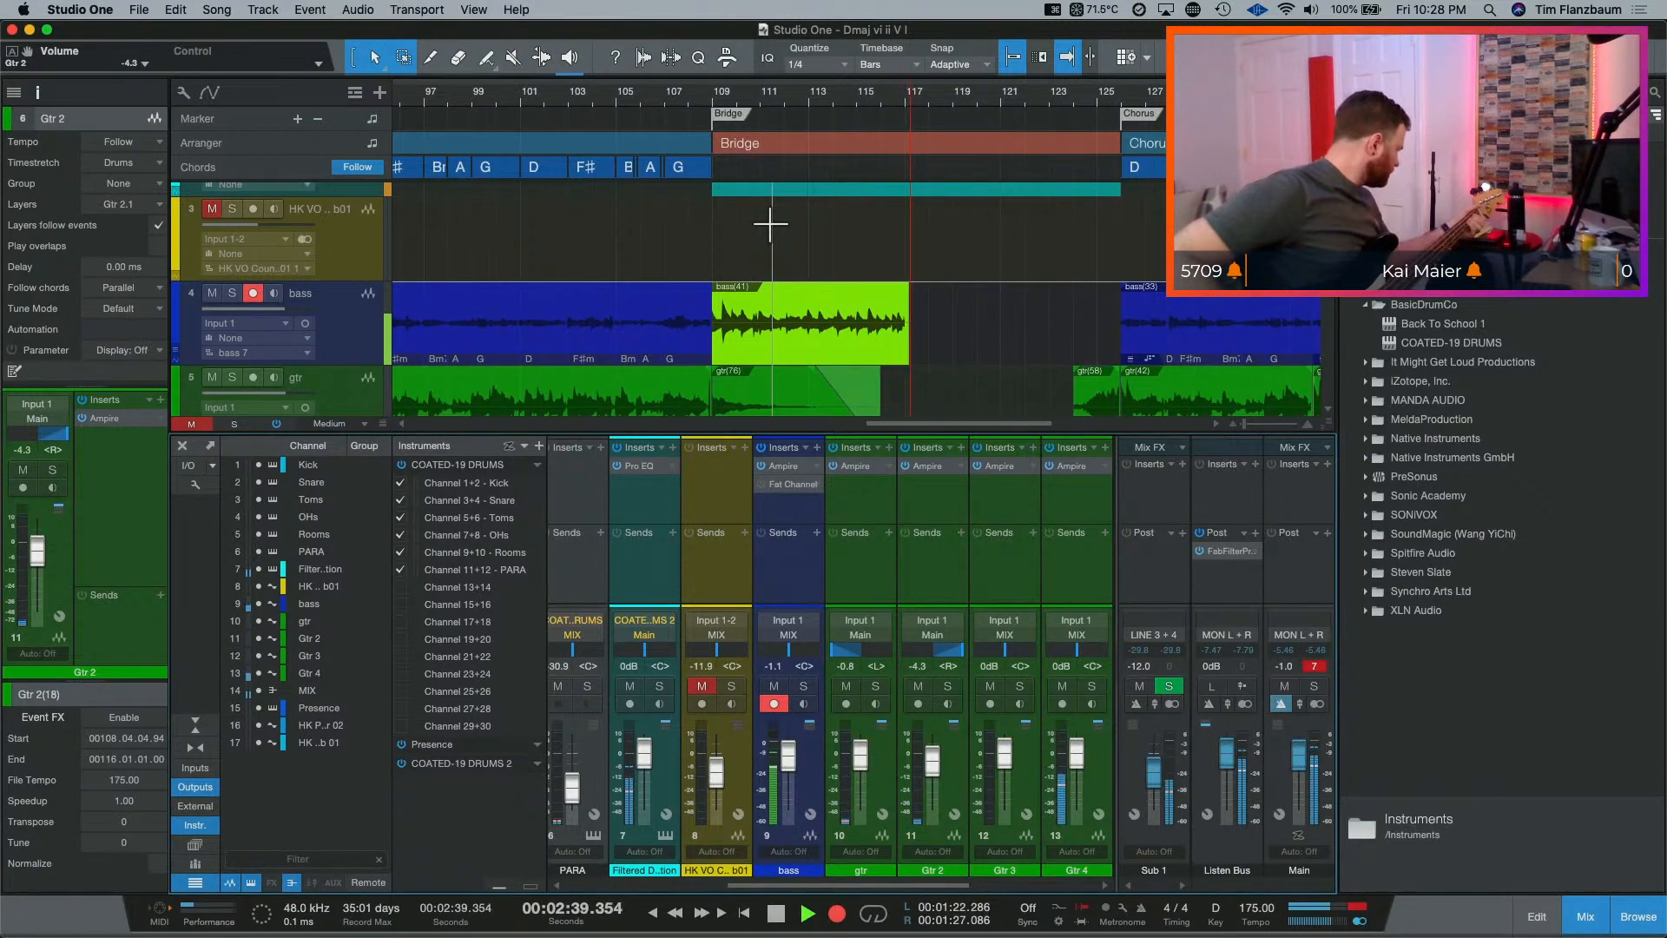
{"action": "key", "text": "space"}
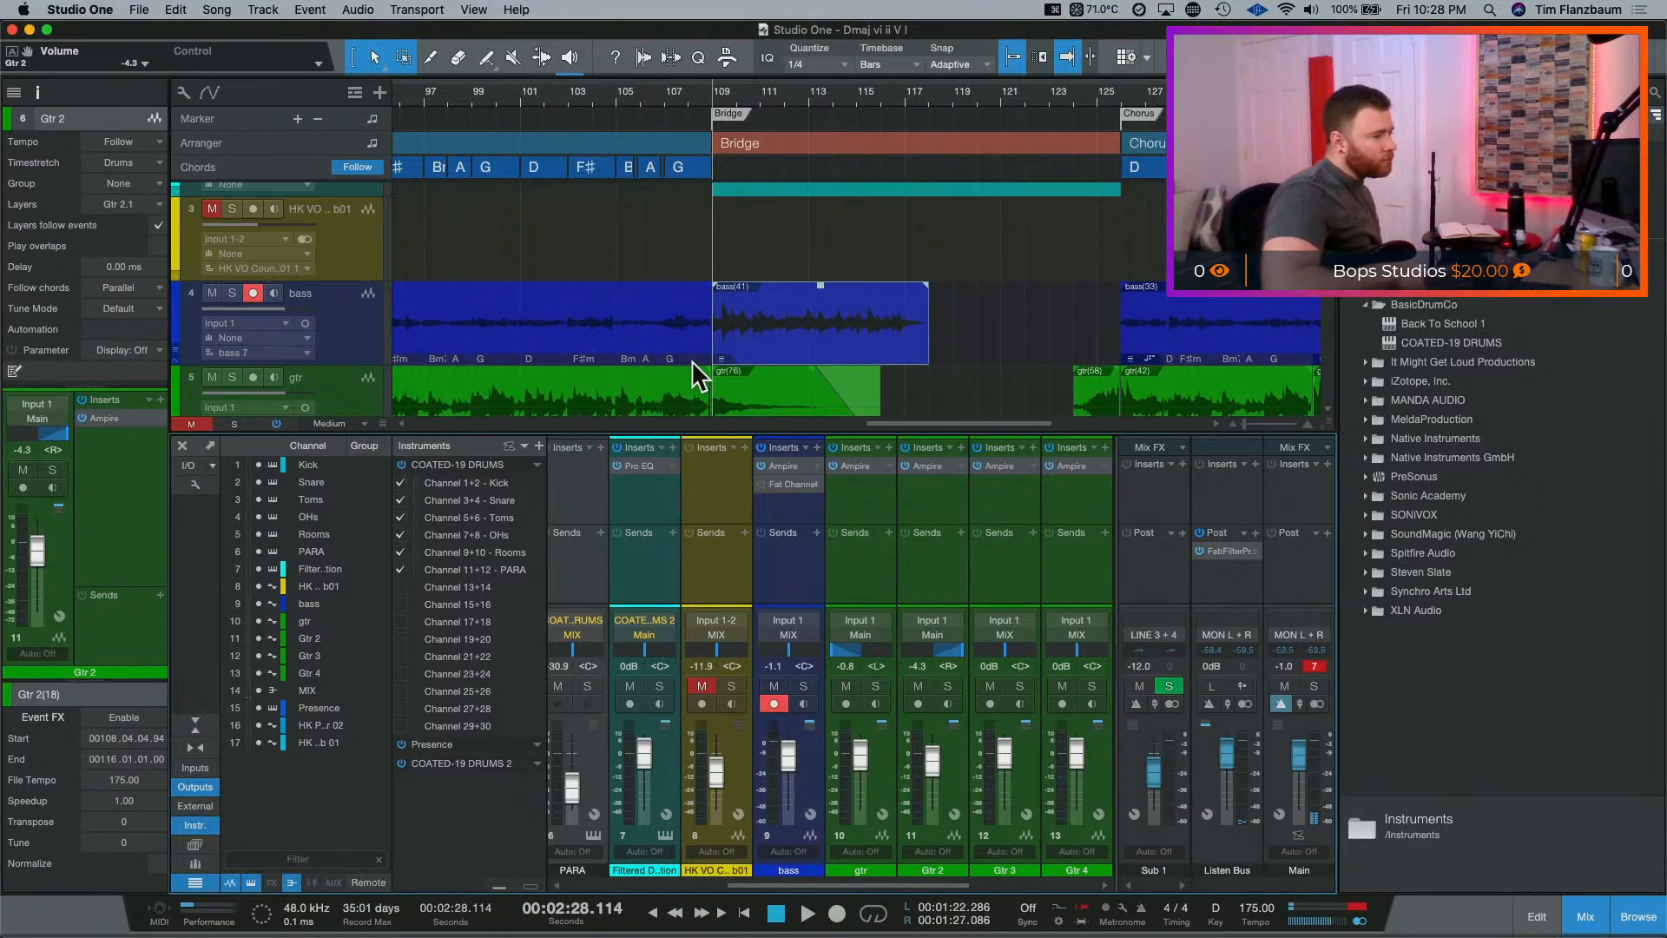
{"action": "left_click", "coordinate": [774, 703]}
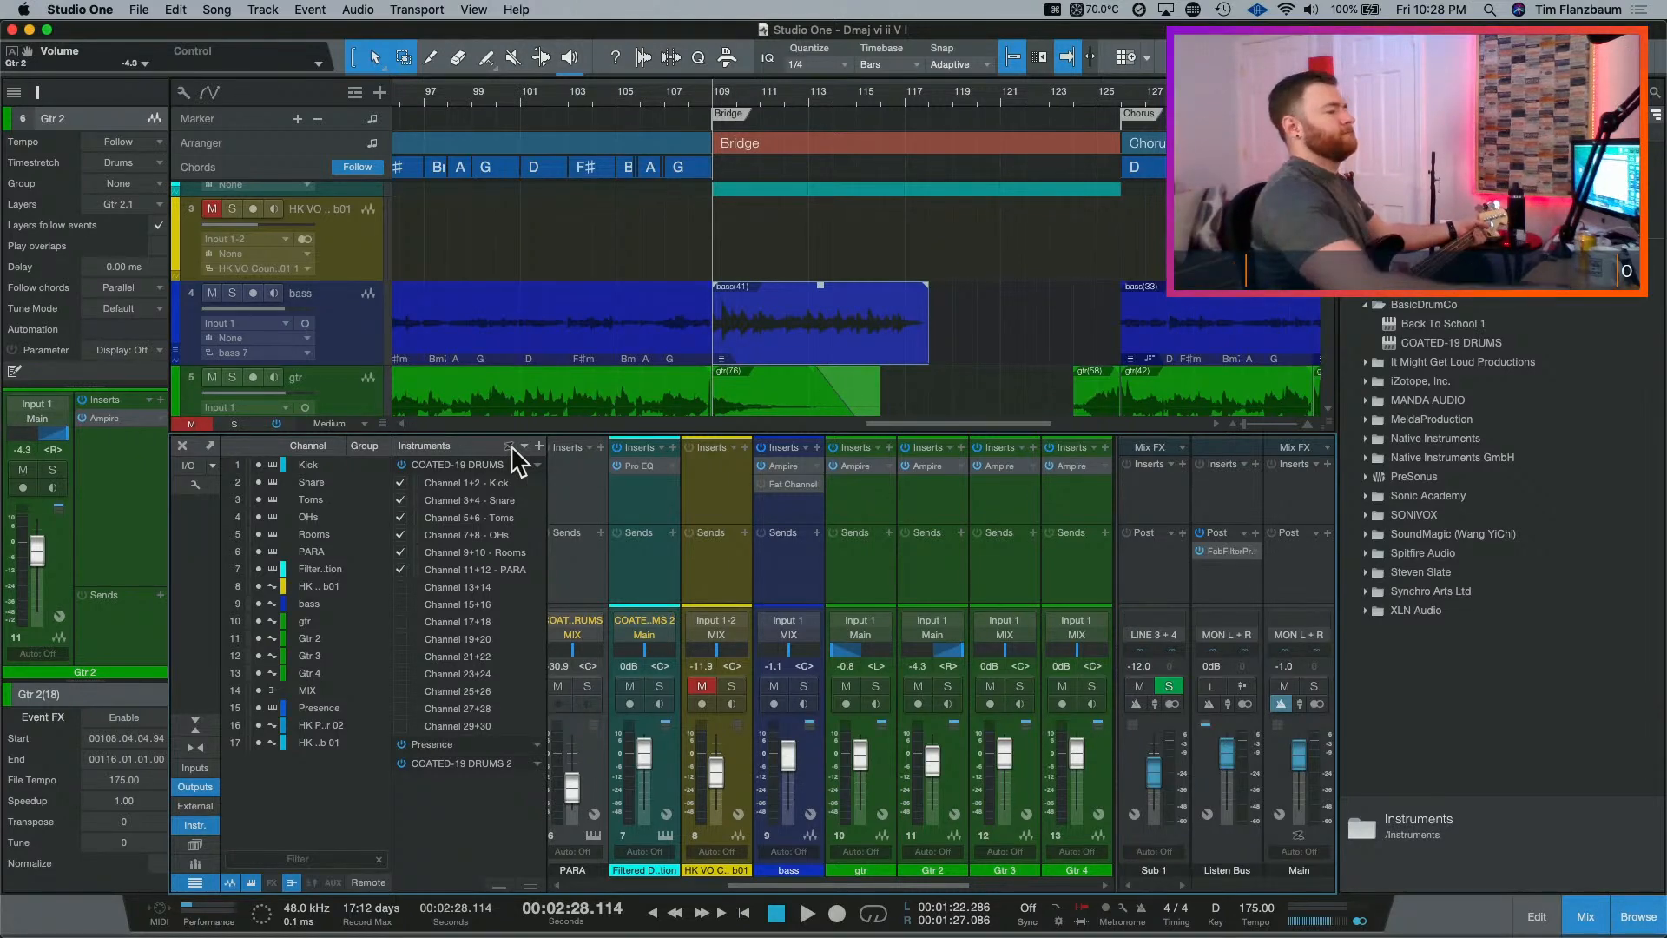
Step: Play back the Bridge with the new bass take, and save the song with the bass track rearmed
{"action": "key", "text": "KP_Multiply"}
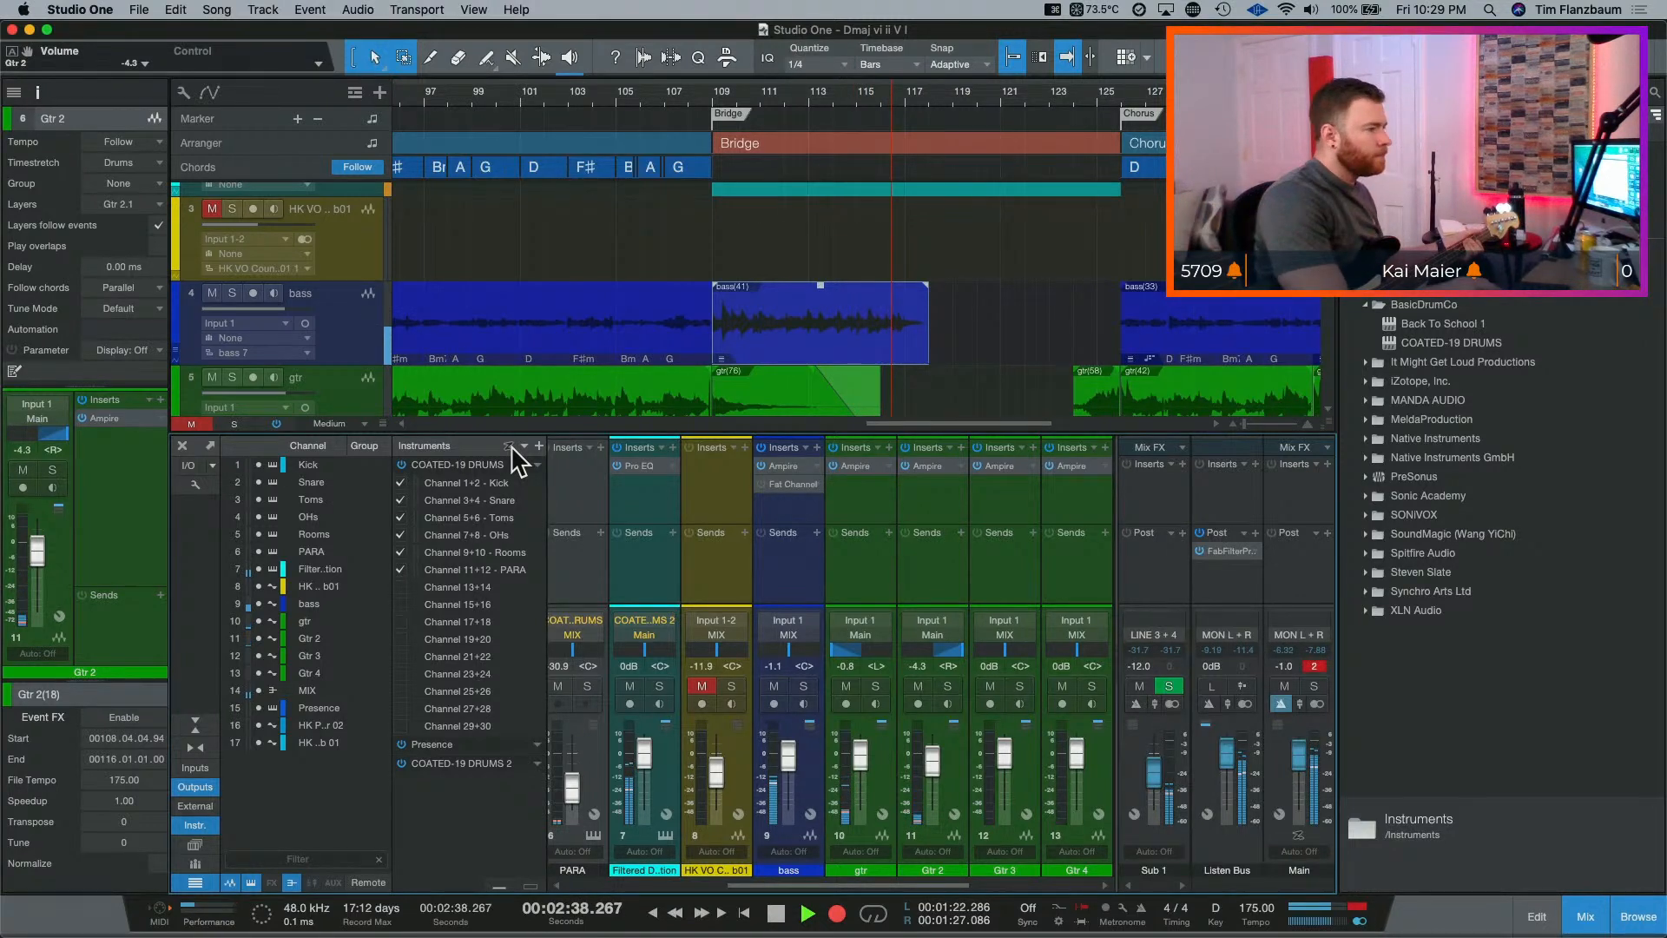
{"action": "key", "text": "space"}
{"action": "left_click", "coordinate": [253, 292]}
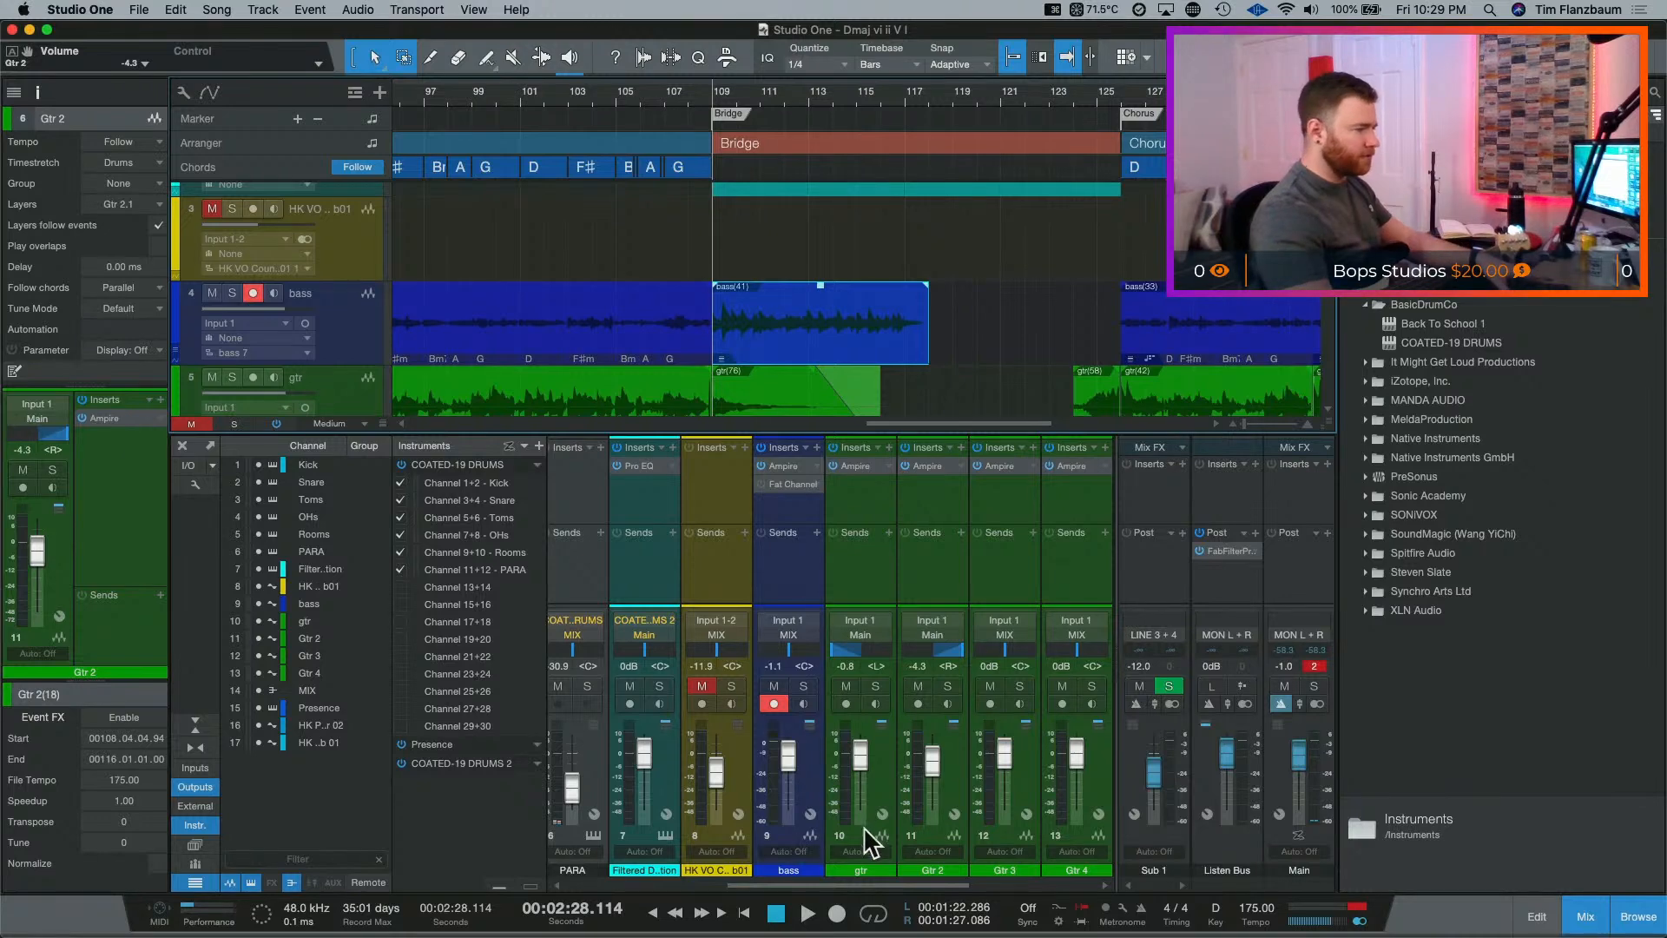
{"action": "key", "text": "super+s"}
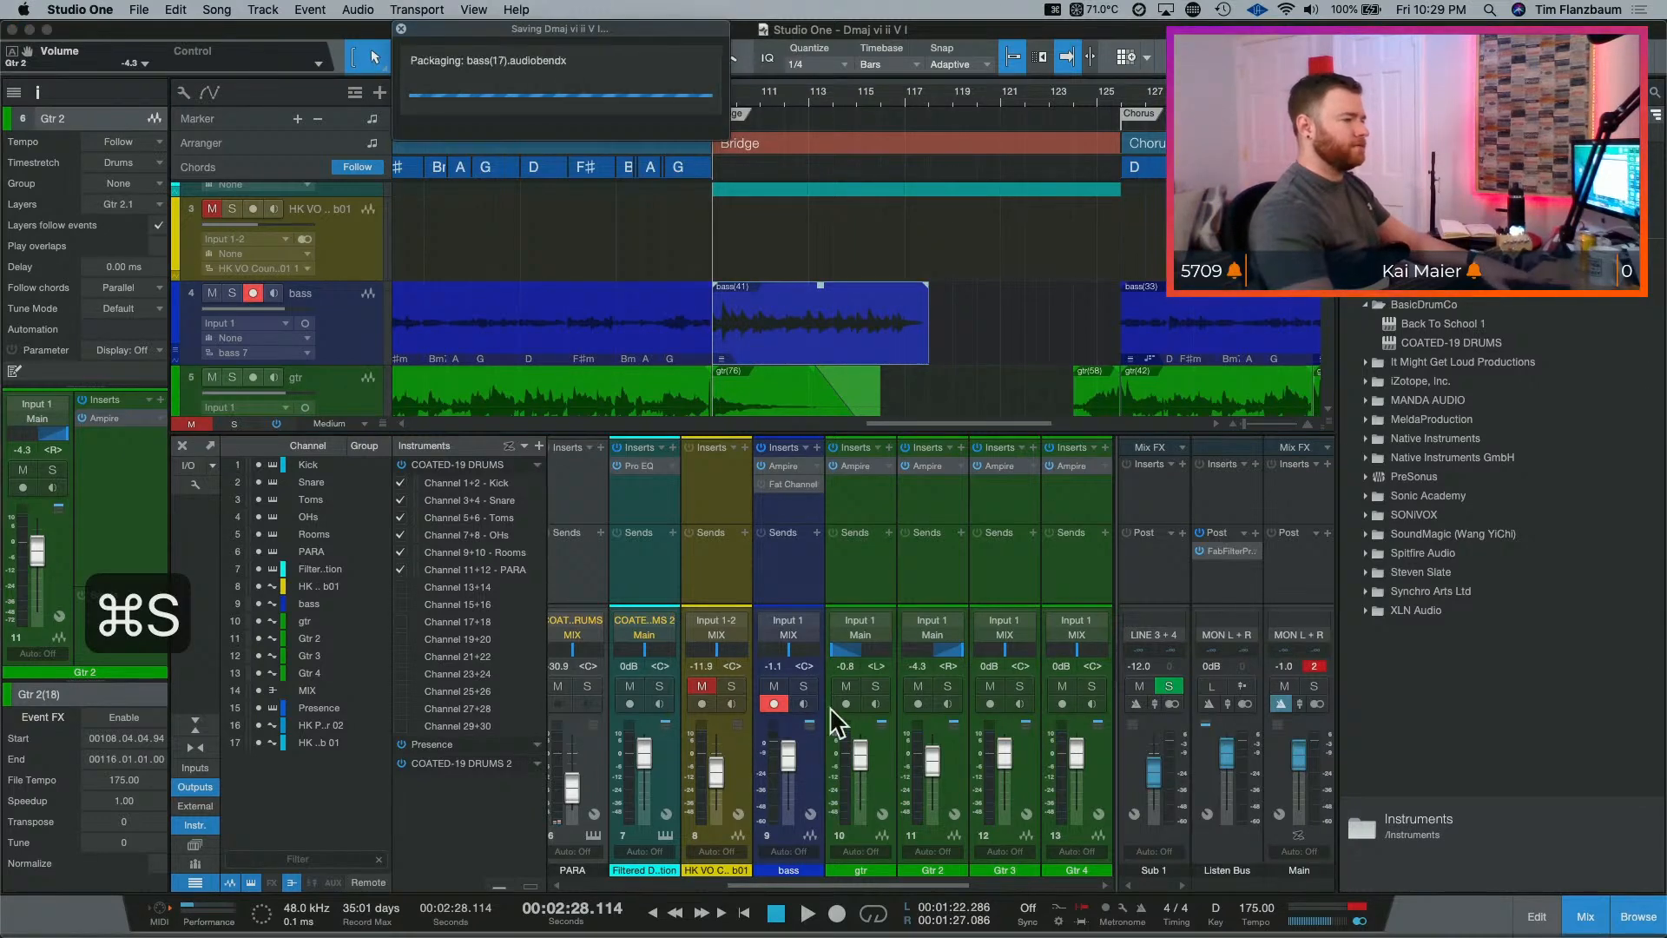
Step: Select the Gtr 4 track and begin adding tracks after it, with Audio as their name
{"action": "scroll", "coordinate": [592, 382], "scroll_direction": "down", "scroll_amount": 10}
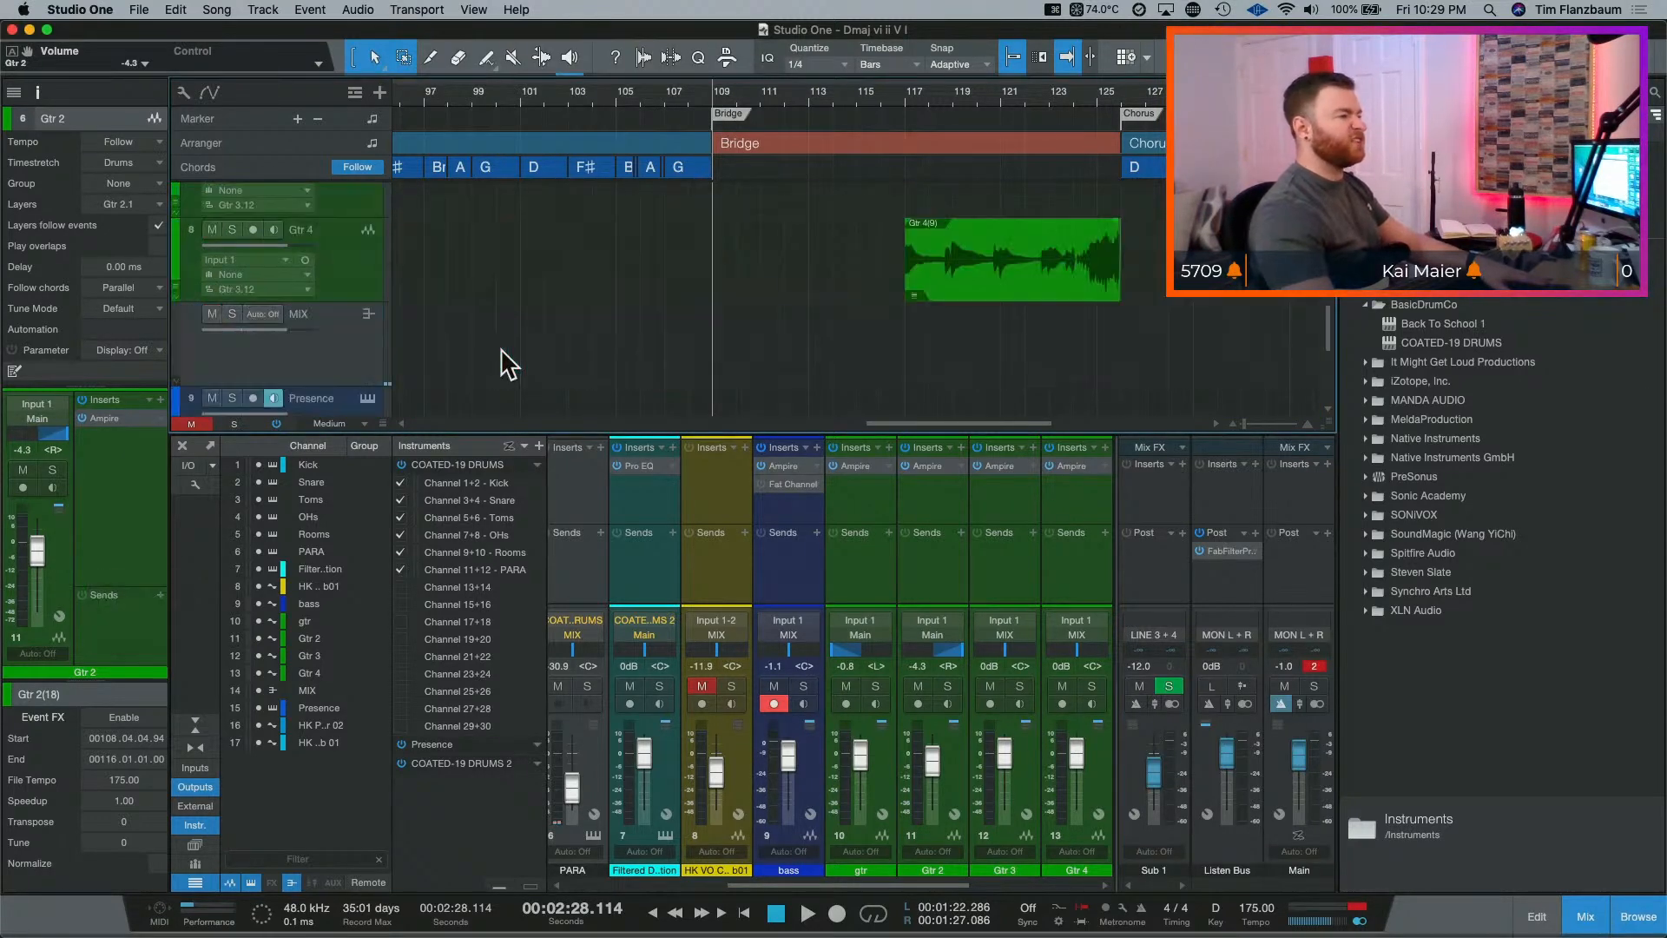
{"action": "scroll", "coordinate": [484, 342], "scroll_direction": "up", "scroll_amount": 3}
{"action": "scroll", "coordinate": [362, 330], "scroll_direction": "up", "scroll_amount": 6}
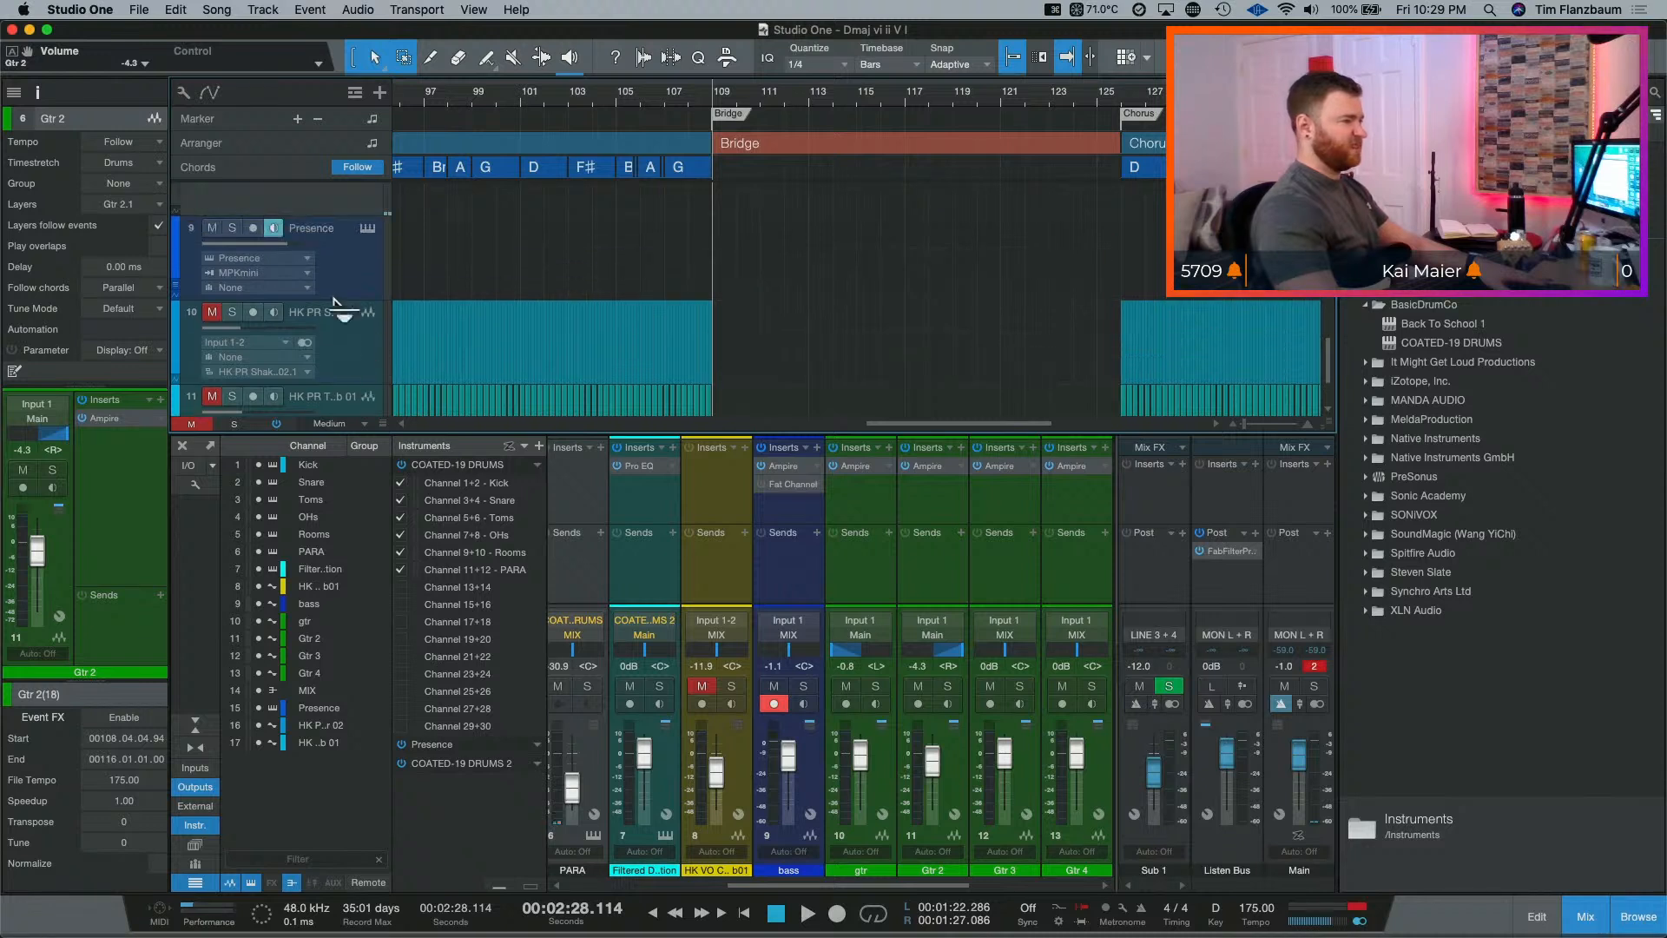
{"action": "scroll", "coordinate": [328, 300], "scroll_direction": "up", "scroll_amount": 2}
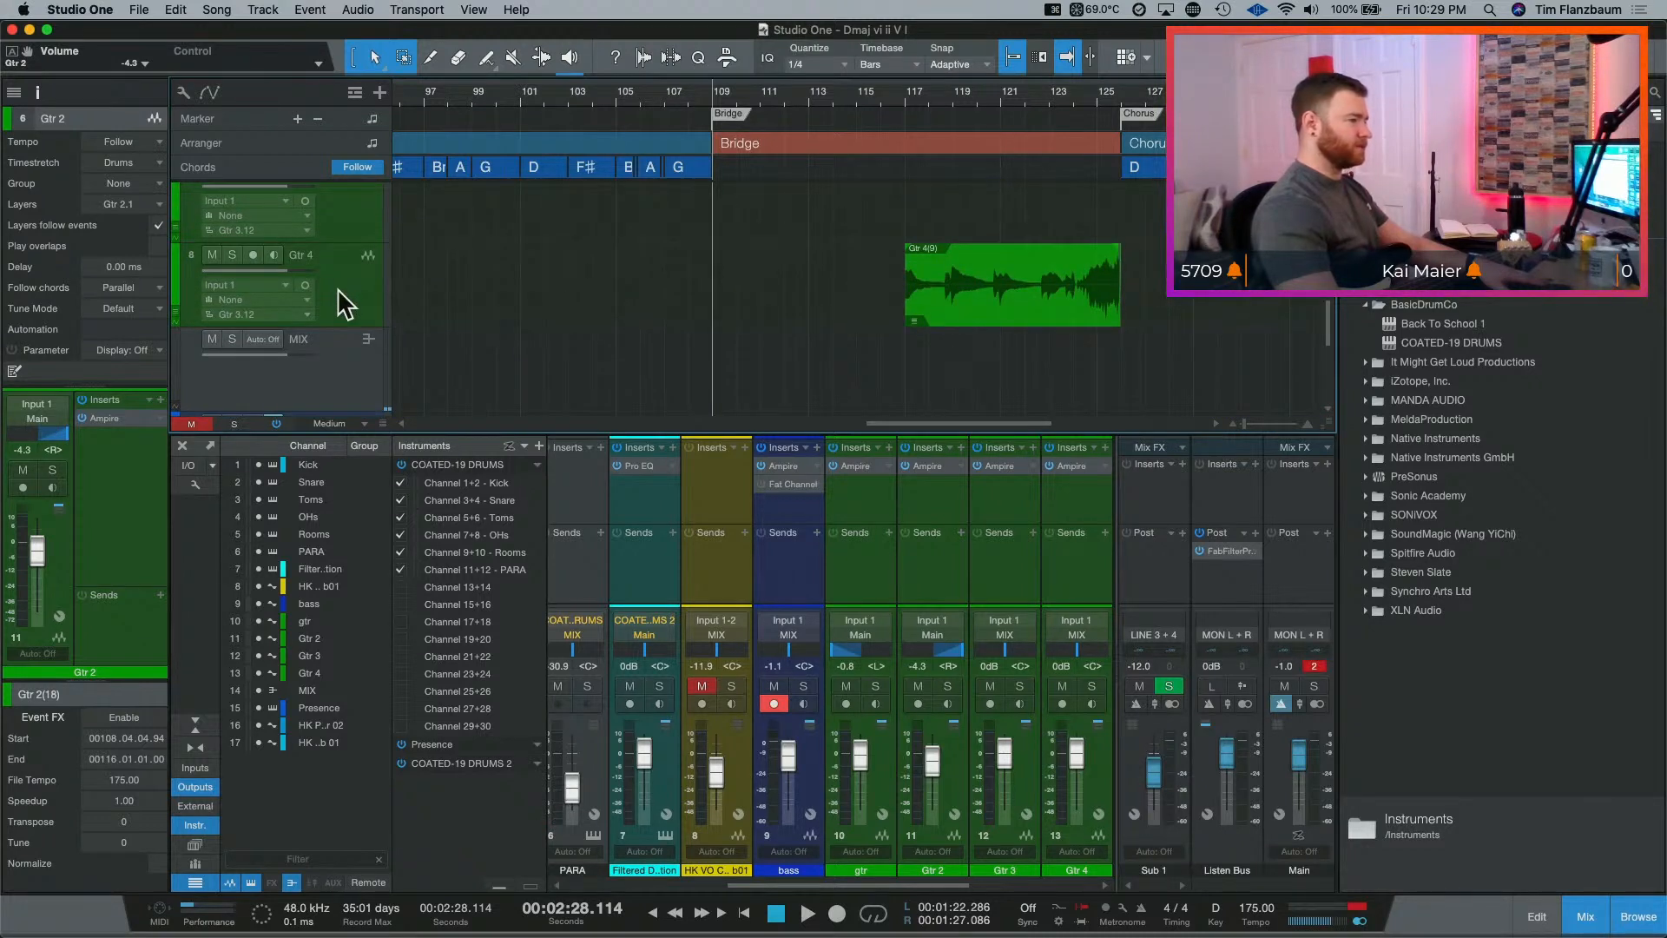
{"action": "scroll", "coordinate": [346, 299], "scroll_direction": "down", "scroll_amount": 2}
{"action": "left_click", "coordinate": [349, 233]}
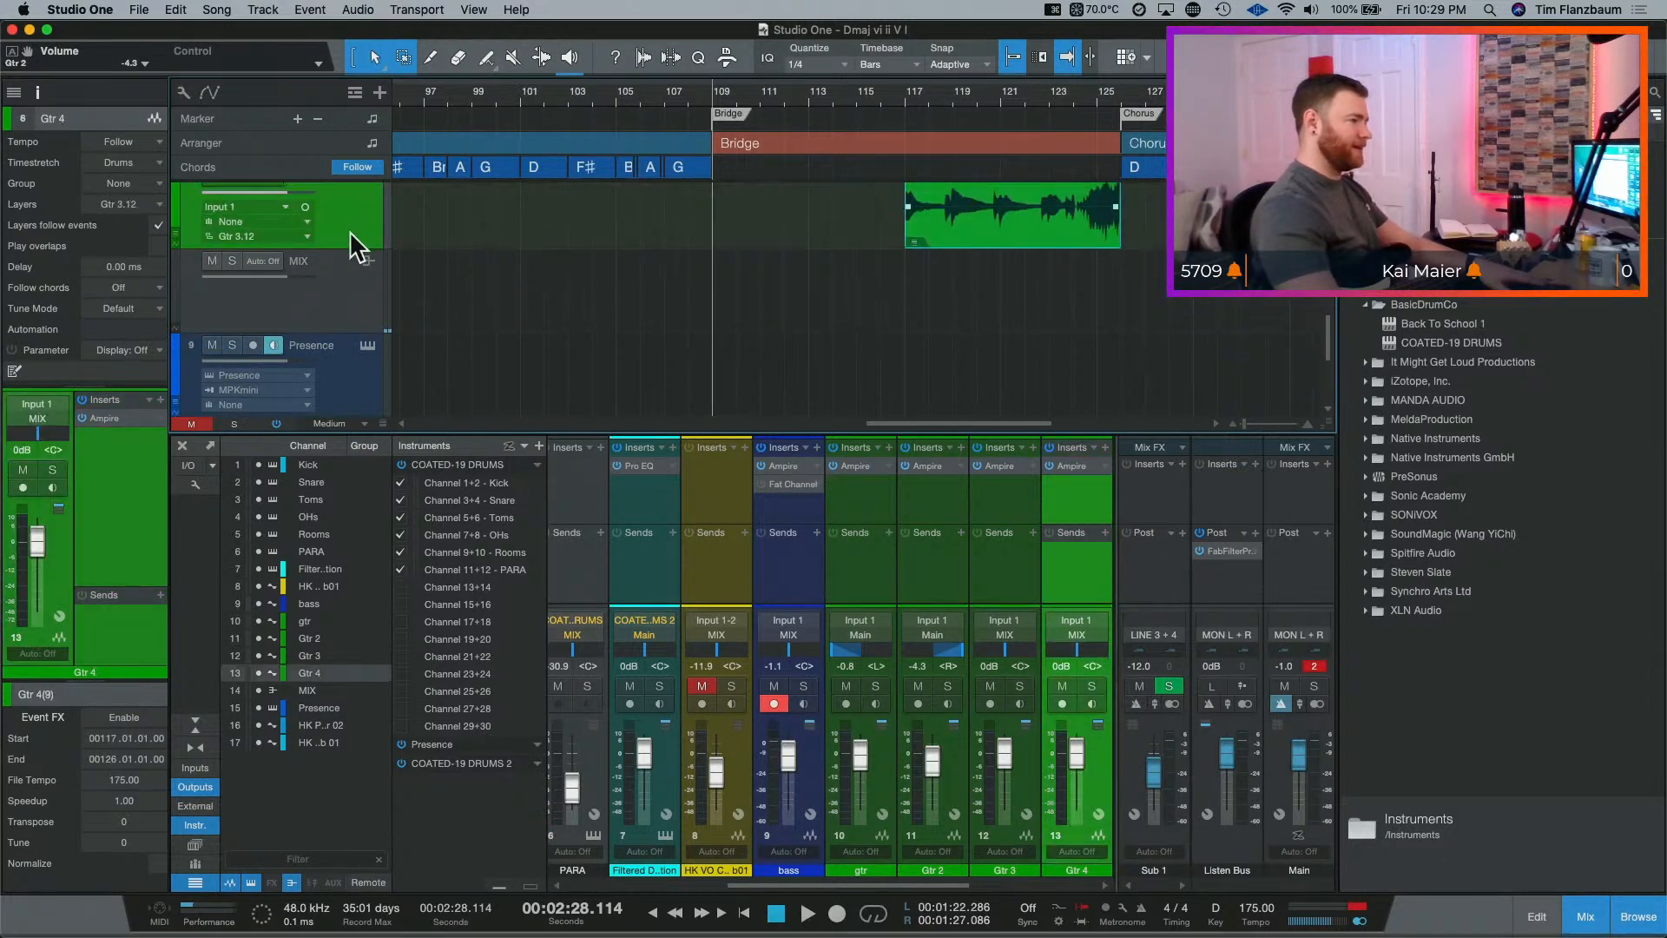
{"action": "key", "text": "t"}
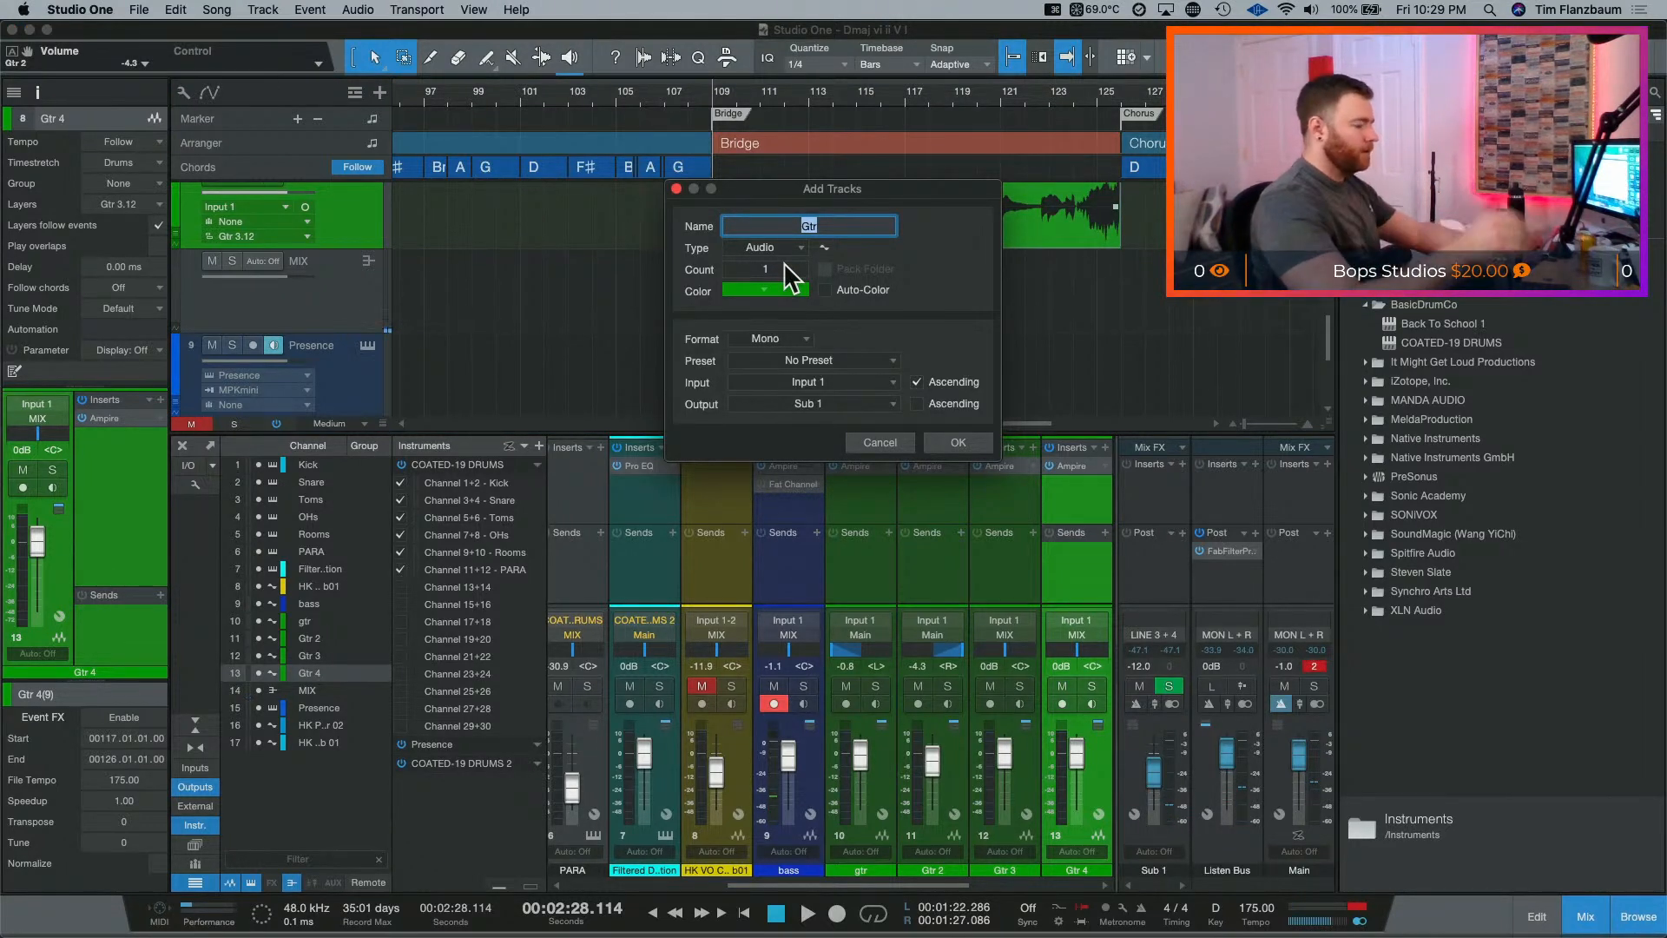
{"action": "type", "text": "Vocals"}
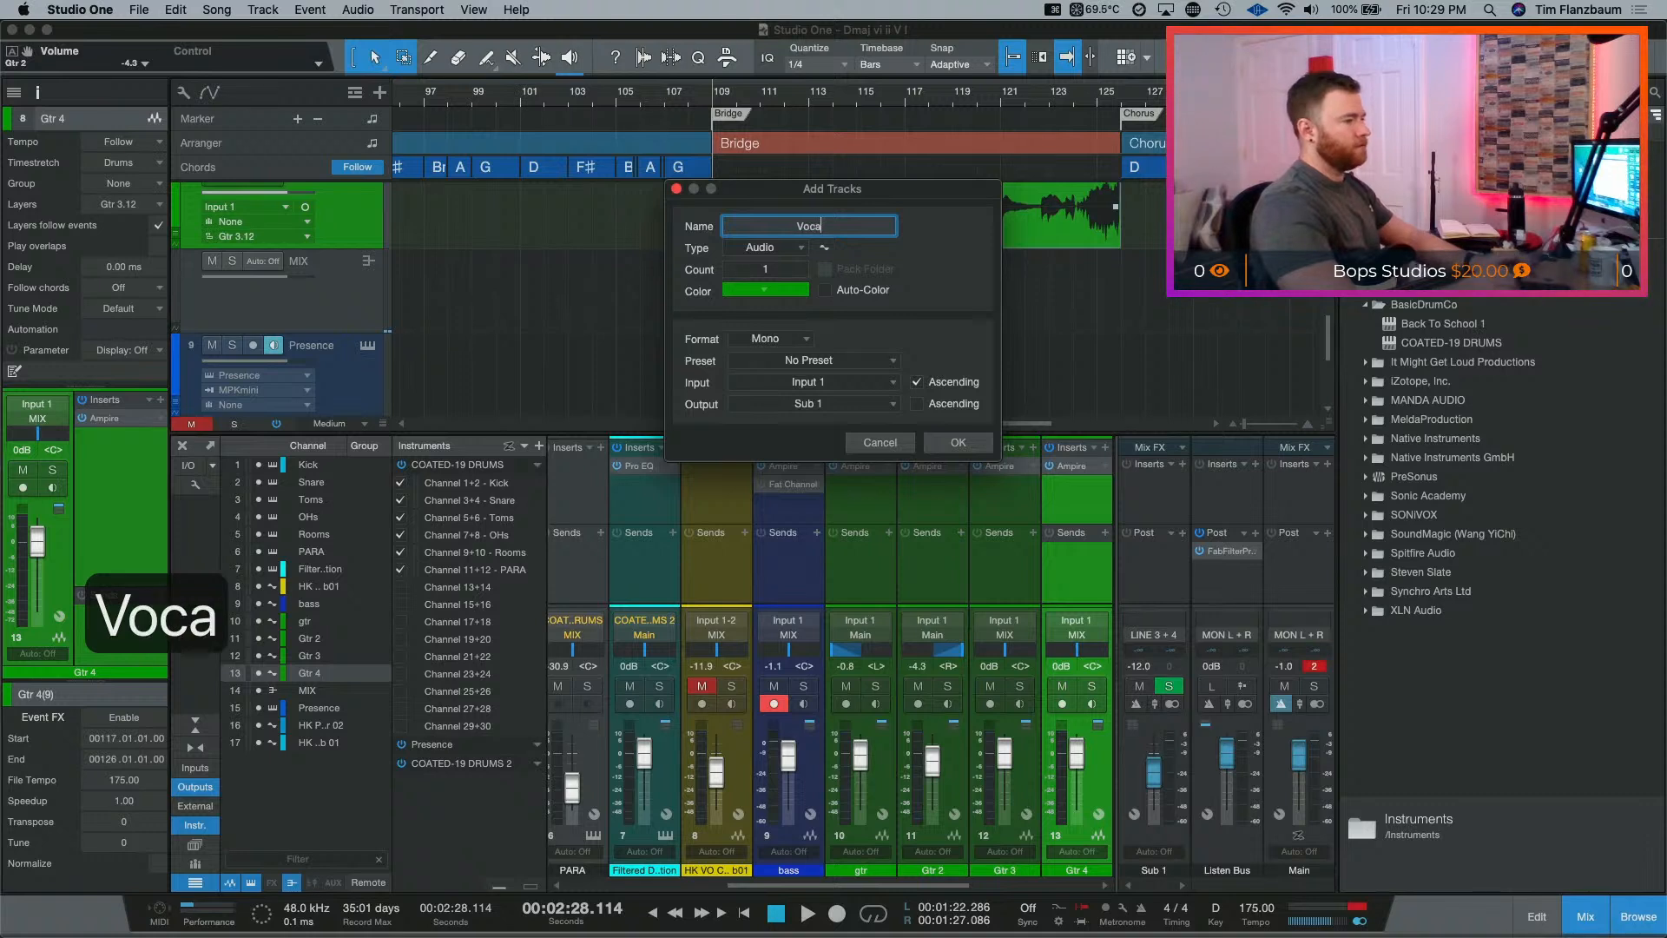
{"action": "key", "text": "Tab"}
{"action": "key", "text": "Tab"}
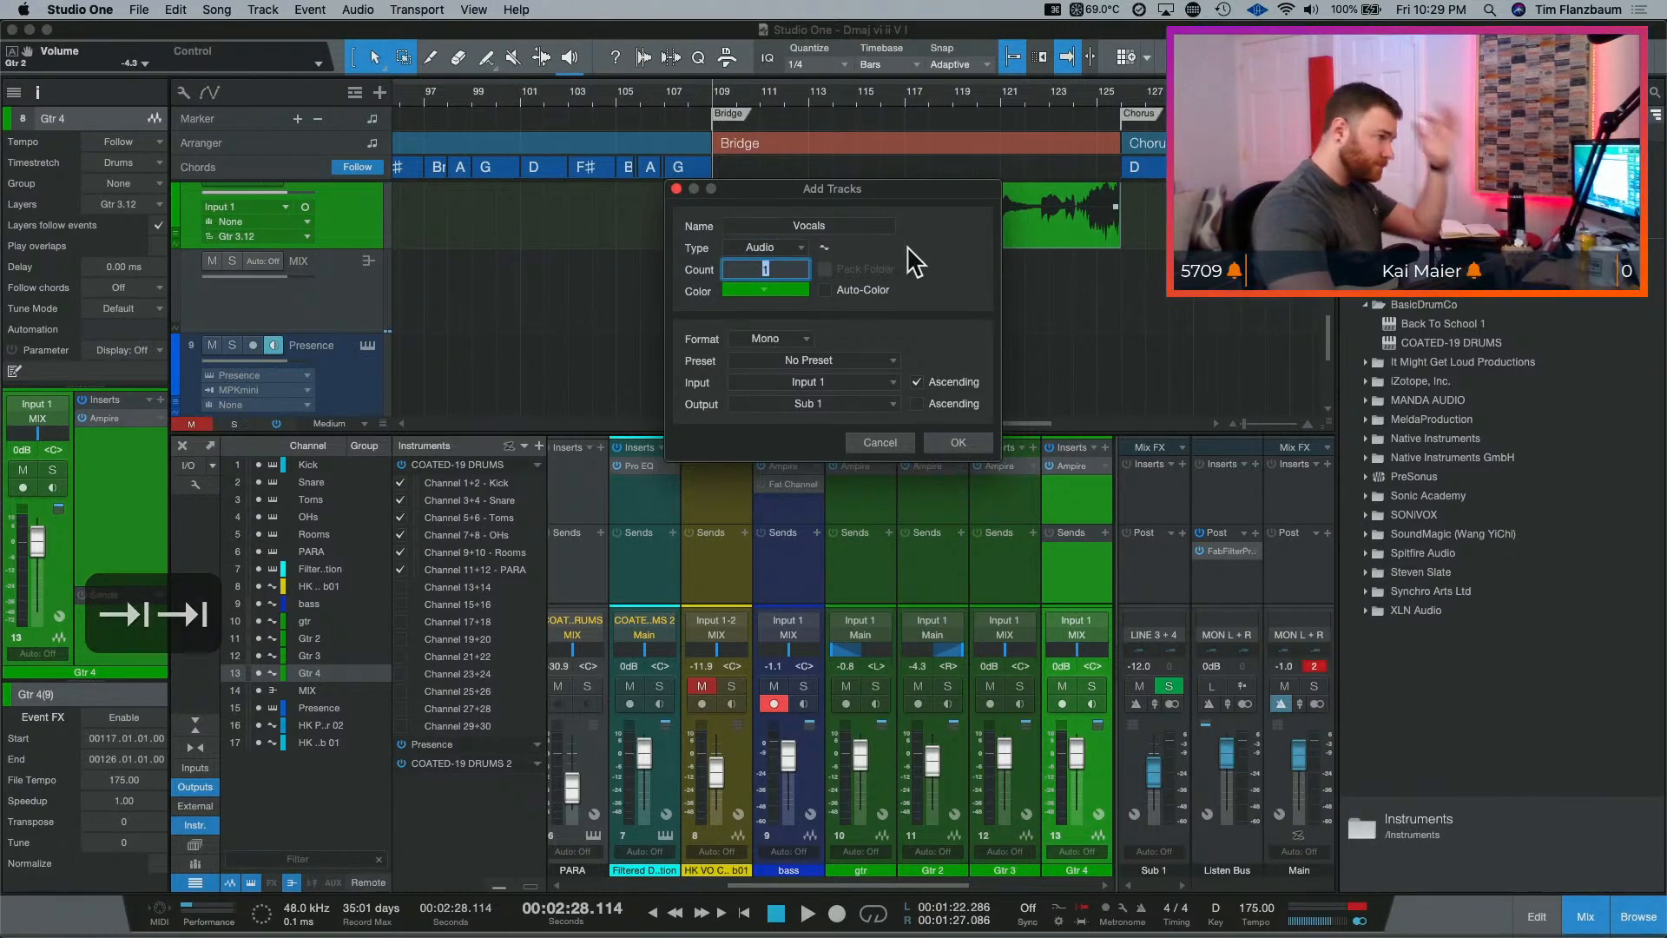
{"action": "left_click", "coordinate": [836, 226]}
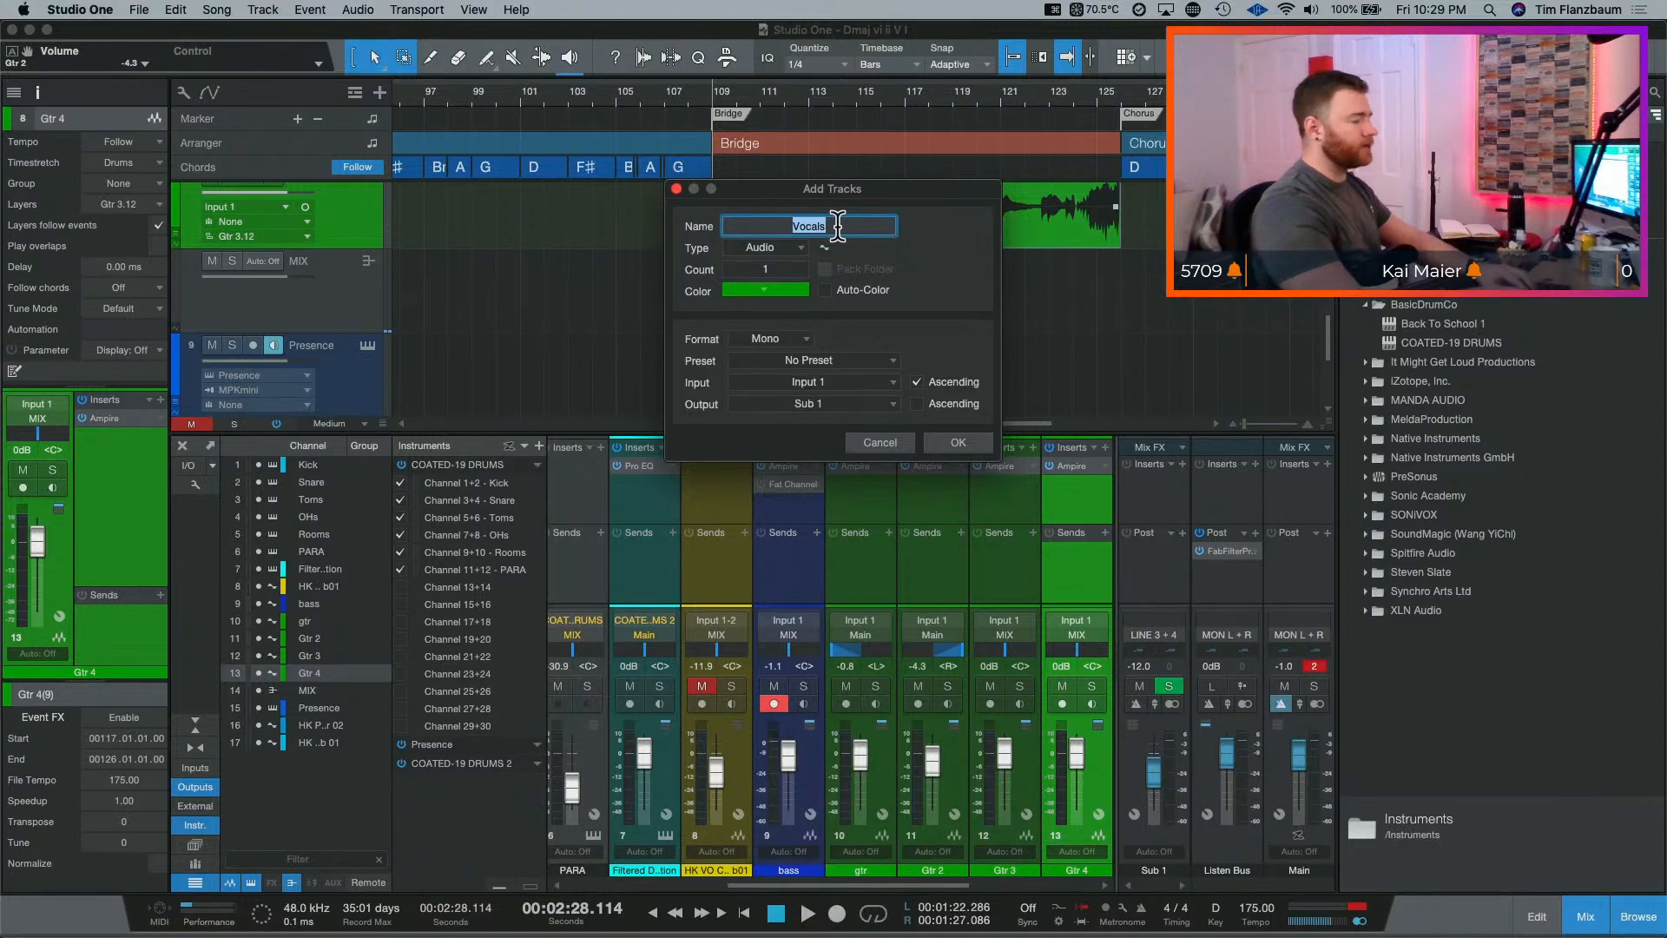
{"action": "type", "text": "Audio"}
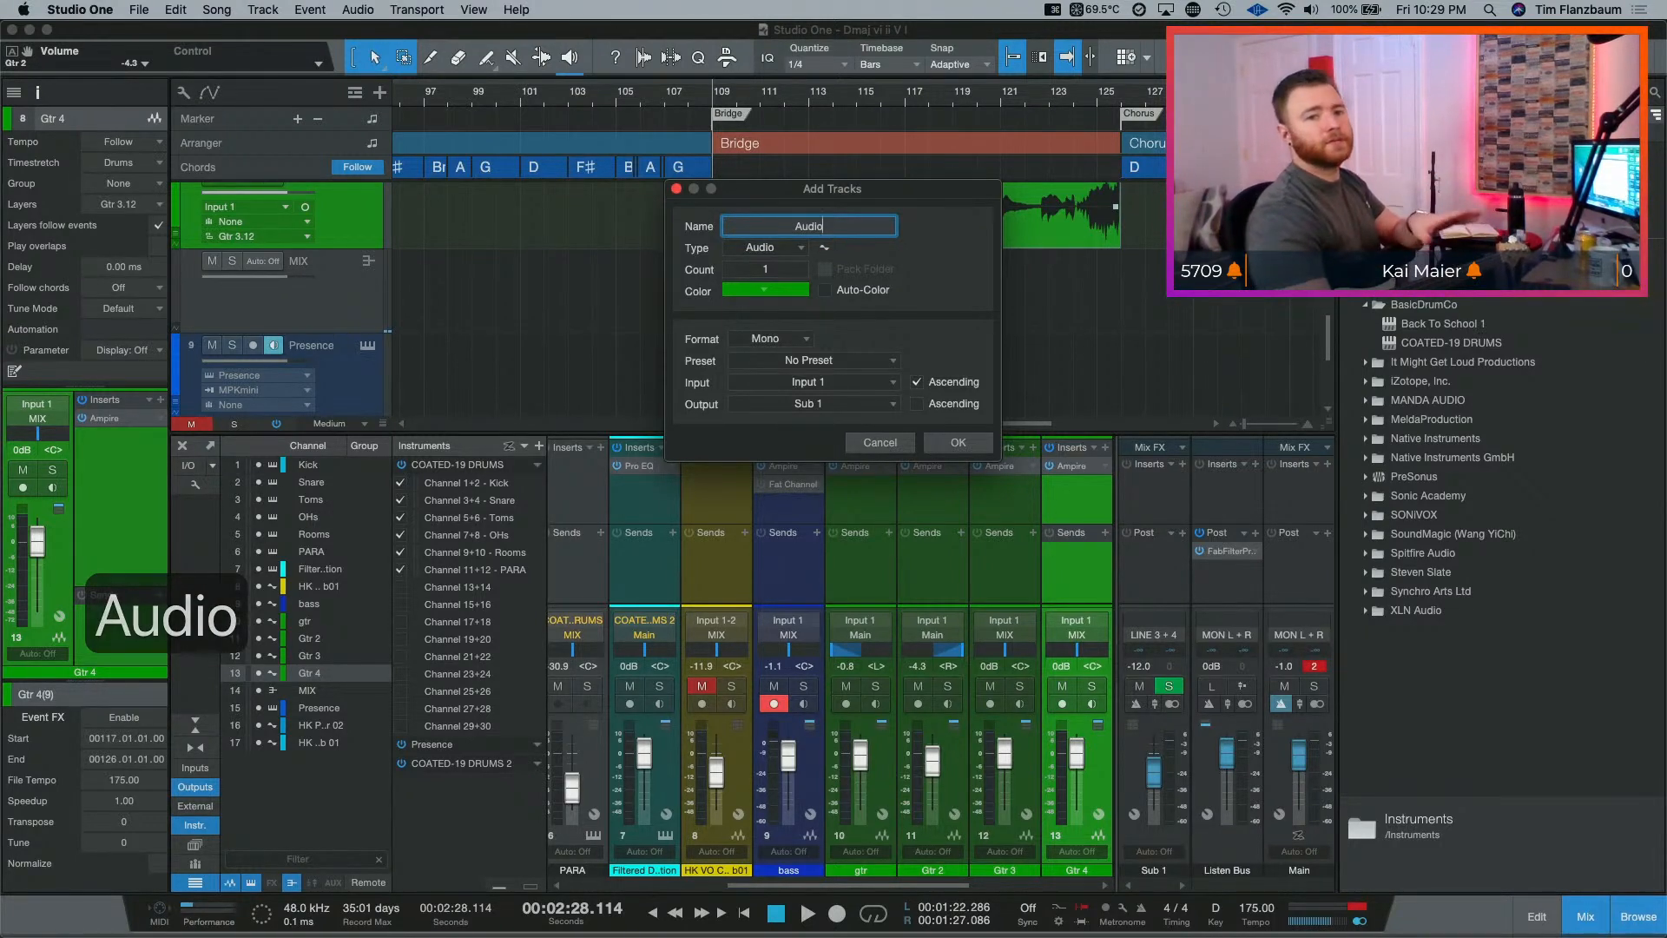
Step: Create eight red mono audio tracks routed to MIX, all using Input 1 with ascending input assignment turned off
{"action": "left_click", "coordinate": [778, 286]}
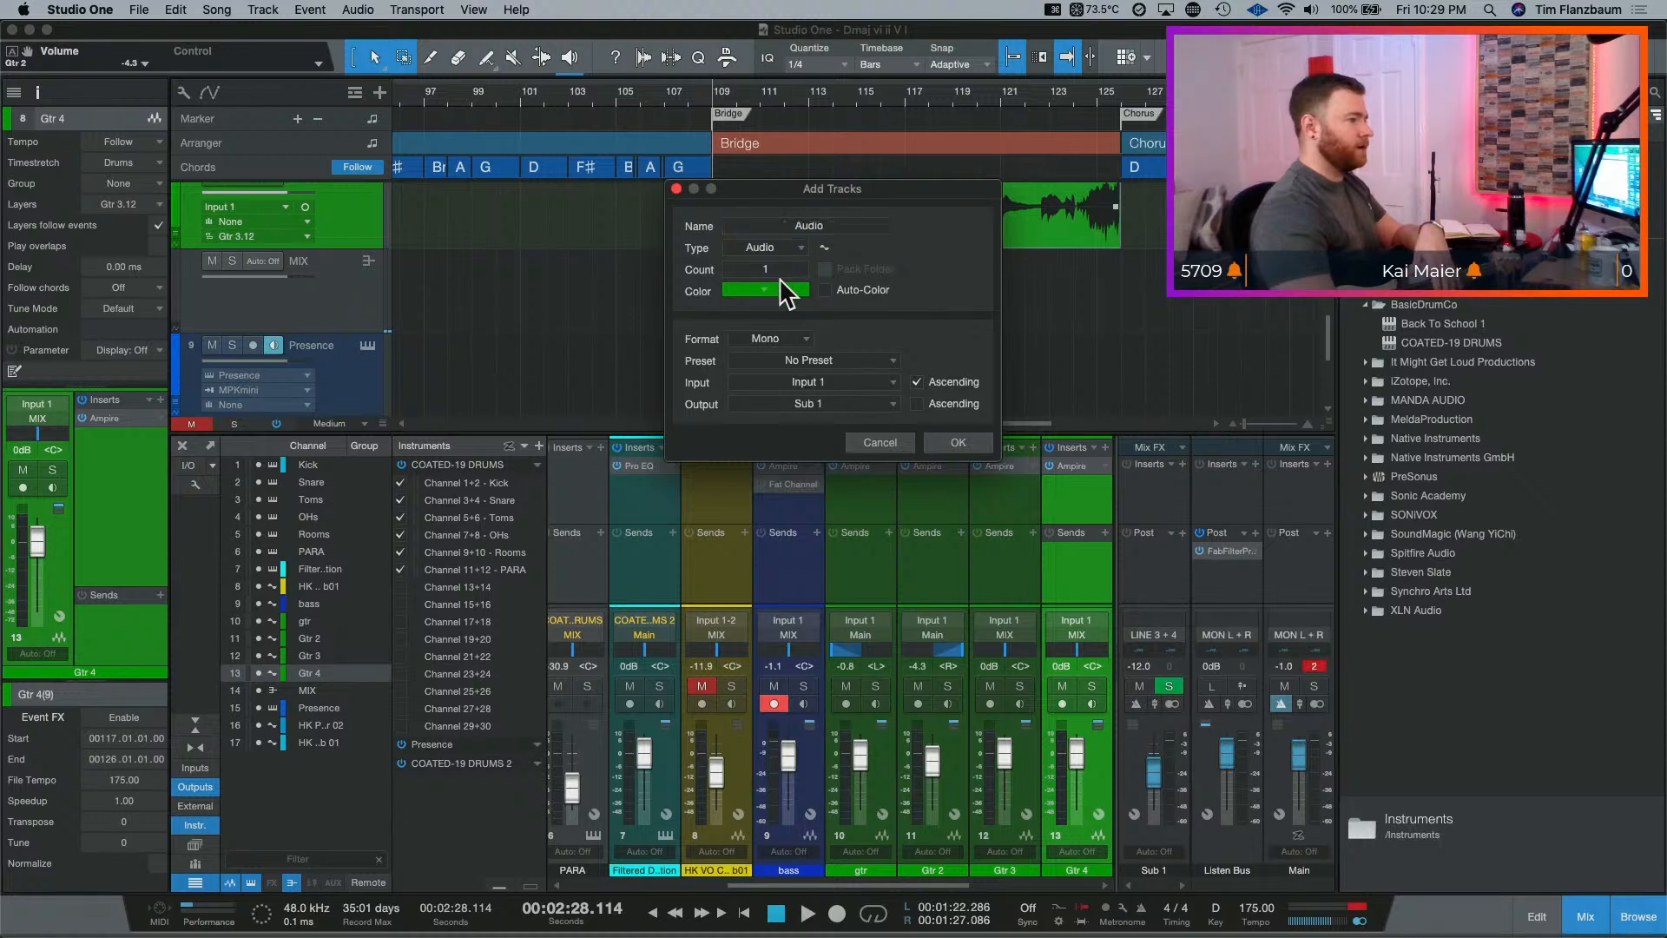
{"action": "left_click", "coordinate": [1001, 321]}
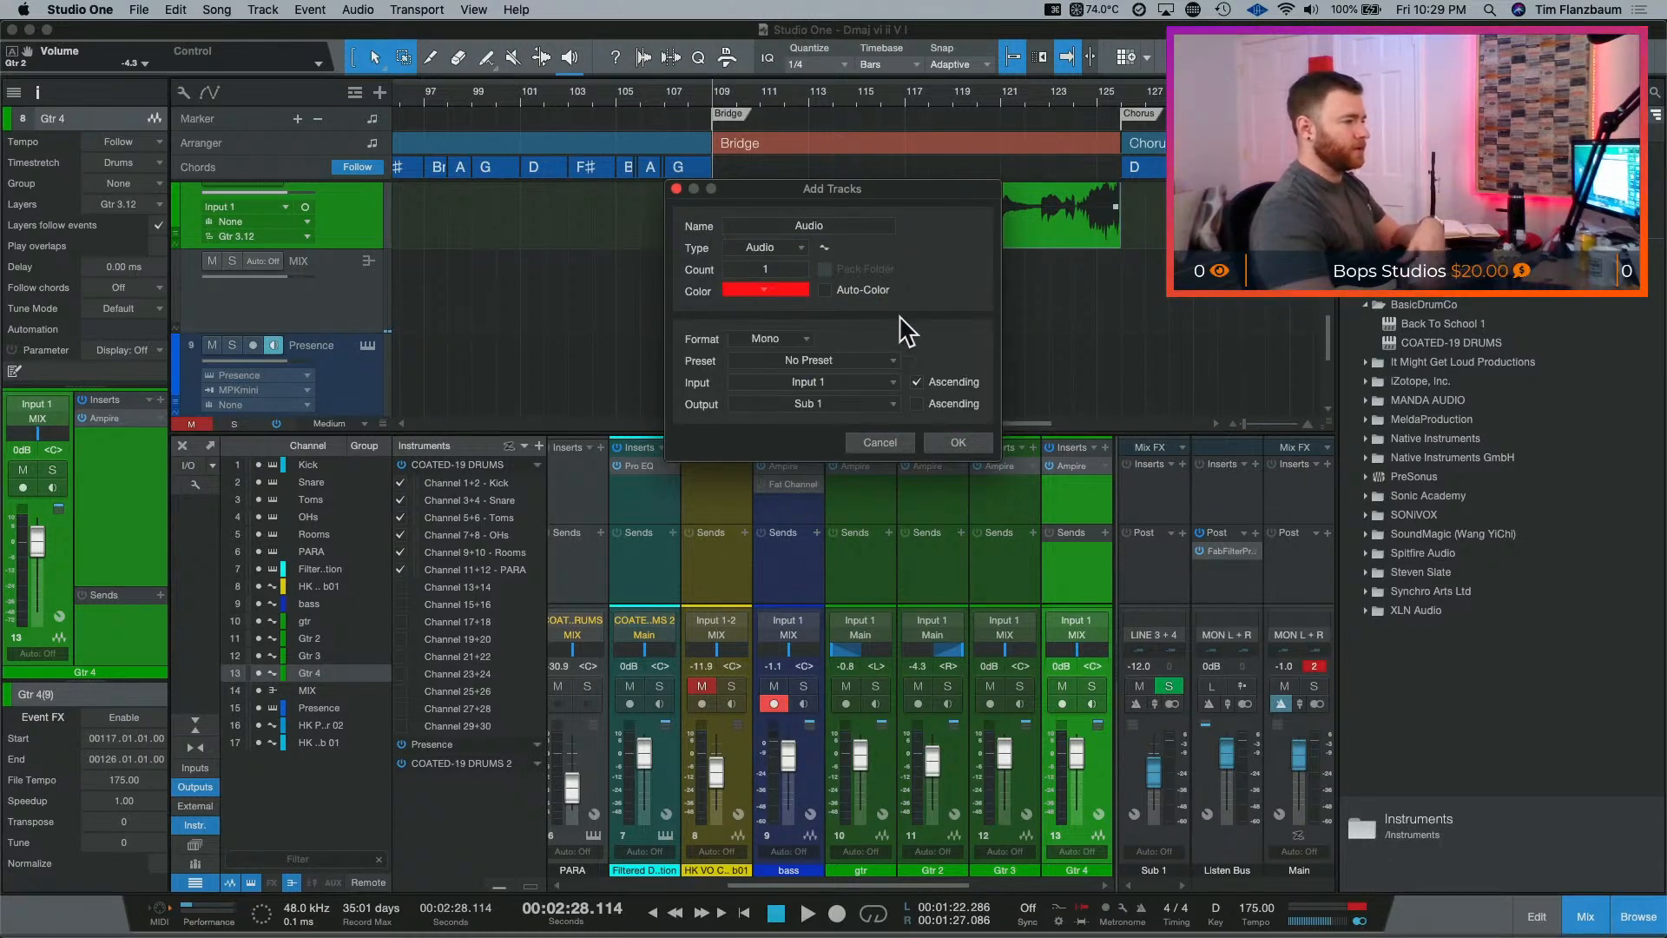
{"action": "left_click", "coordinate": [827, 395]}
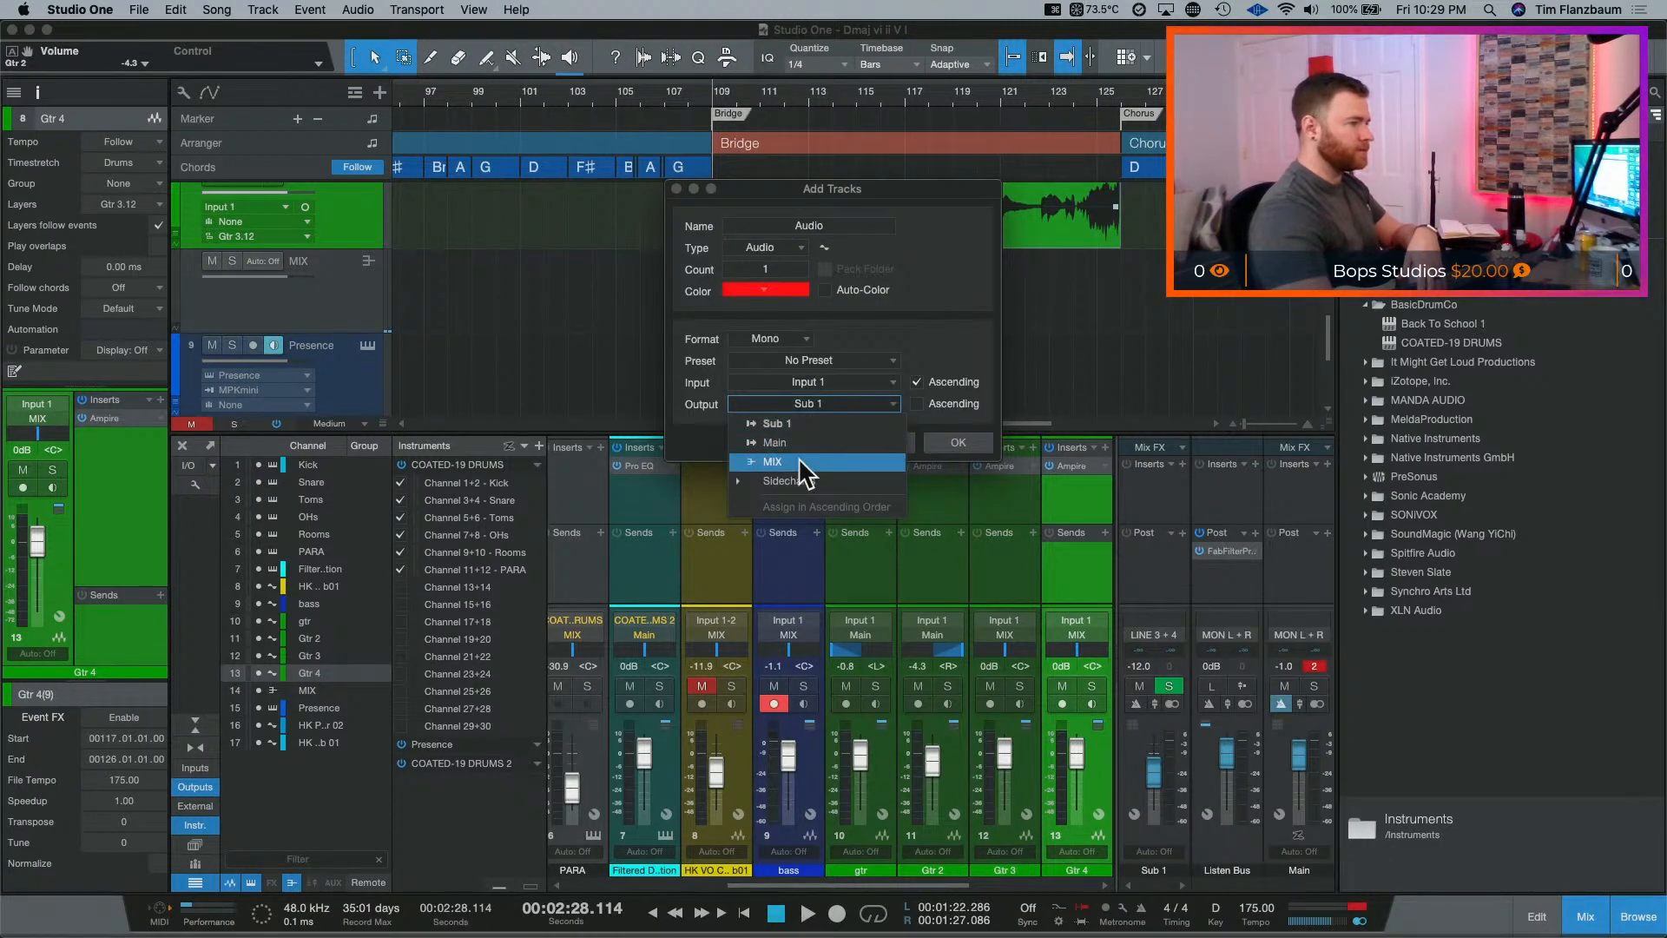
{"action": "left_click", "coordinate": [803, 472]}
{"action": "left_click", "coordinate": [780, 268]}
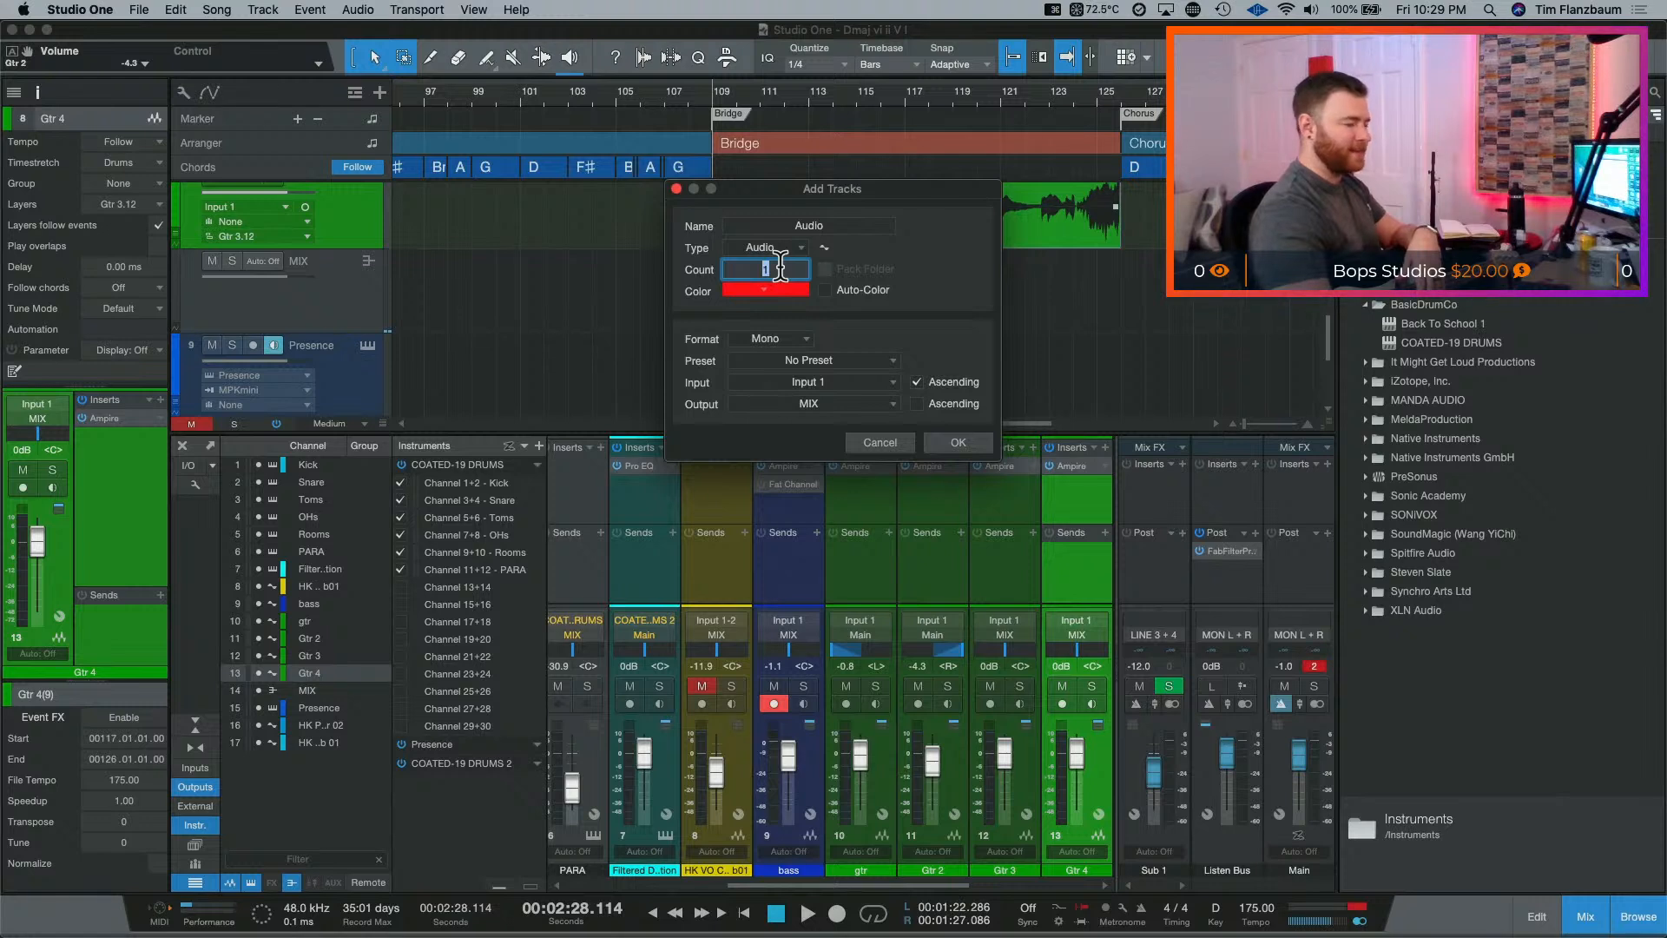
{"action": "type", "text": "8"}
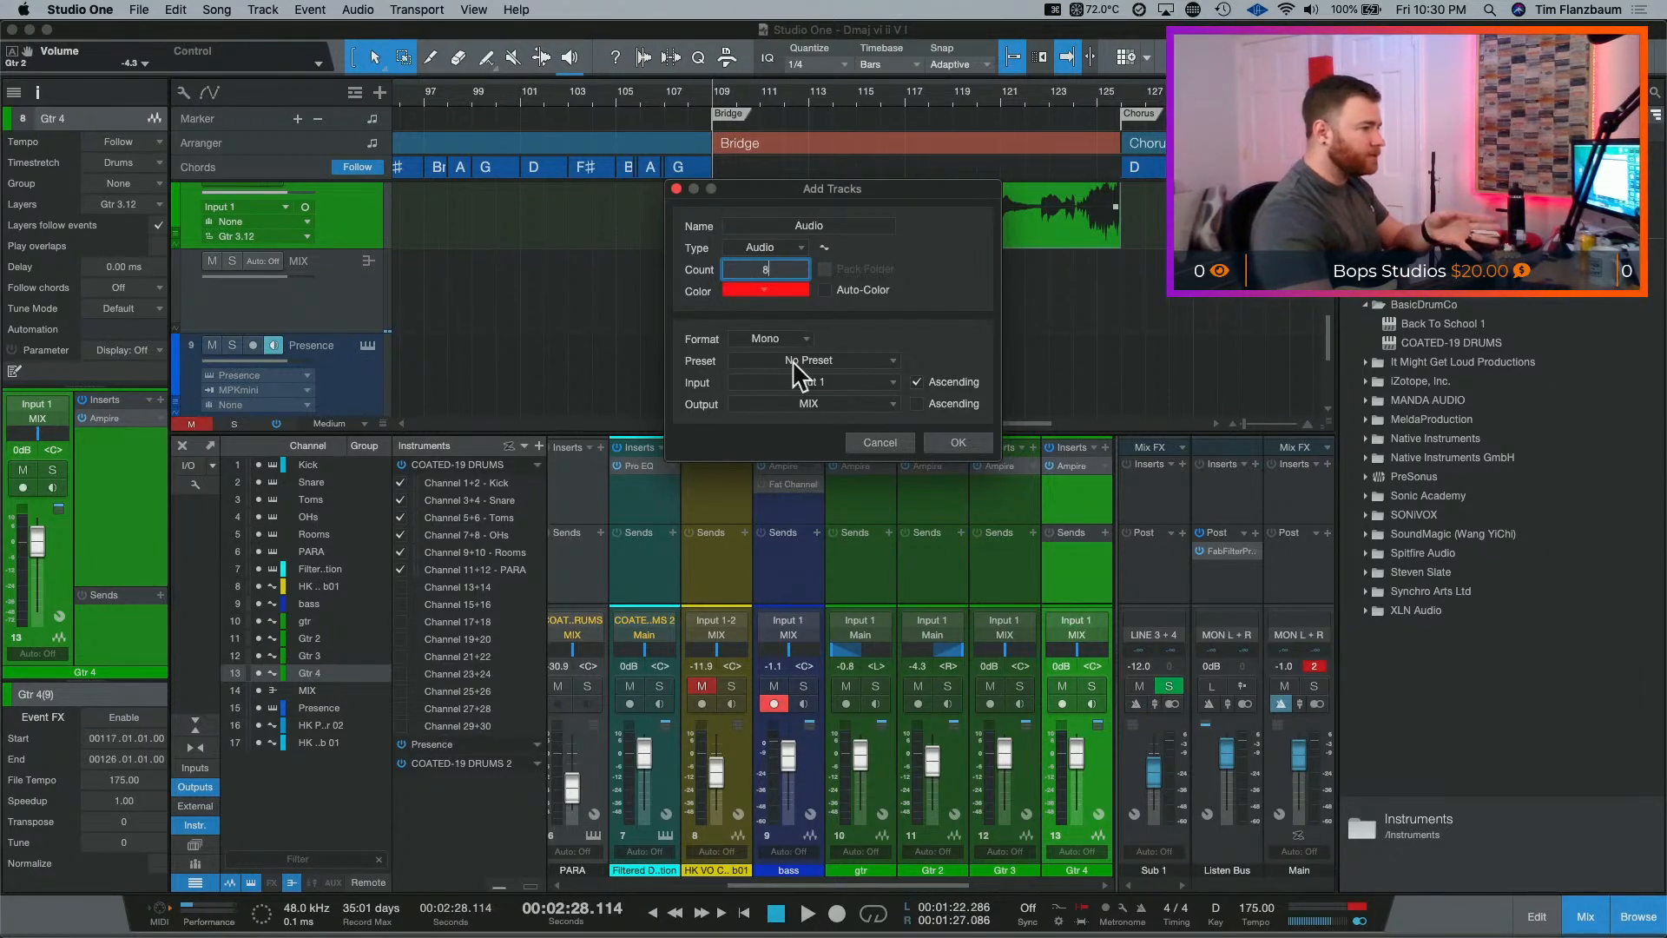
{"action": "left_click", "coordinate": [917, 382]}
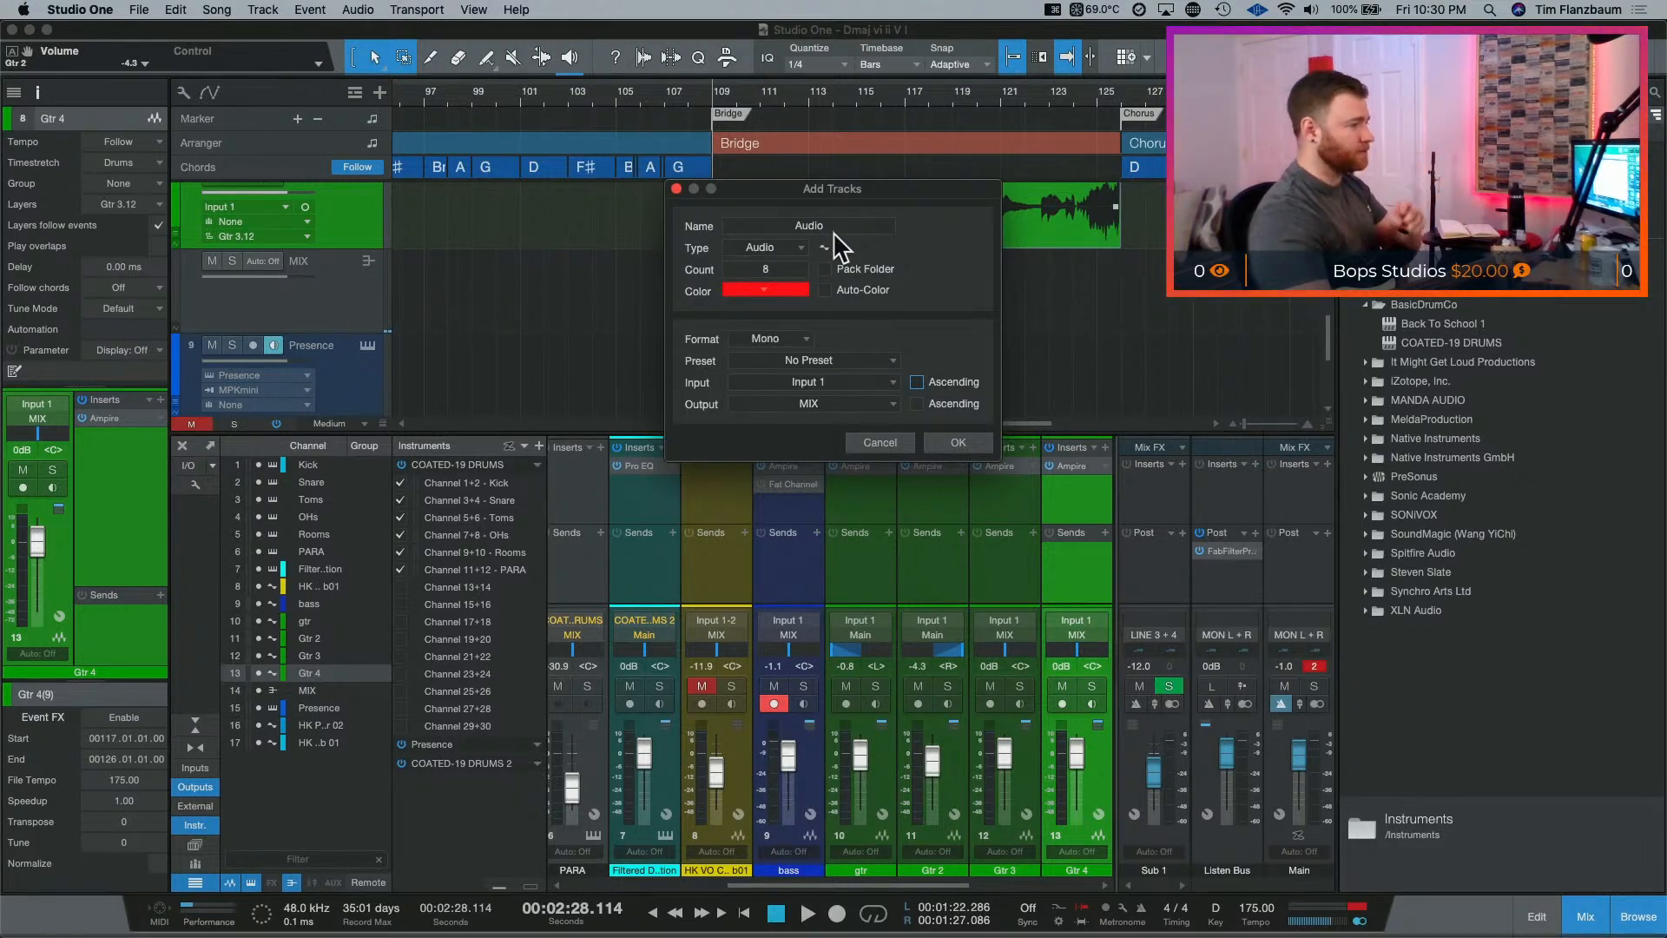
{"action": "left_click", "coordinate": [958, 441]}
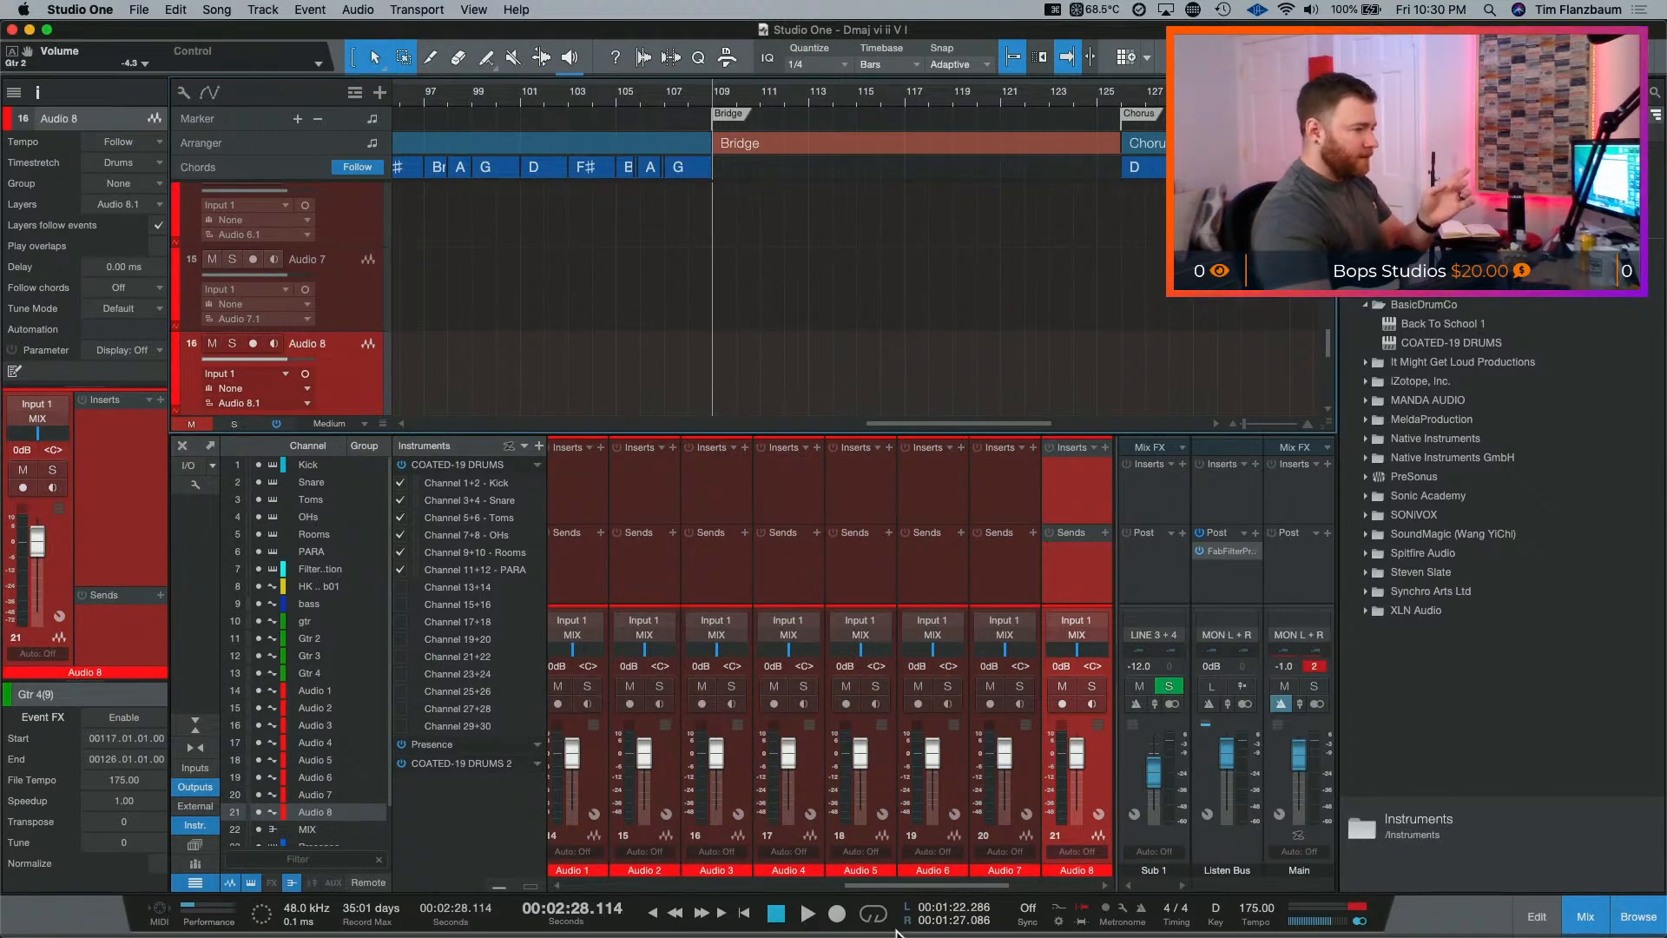
Step: Rename the Audio 1 track as Lead Vocal and the Audio 2 track as Lead Double
{"action": "left_click_drag", "start_coordinate": [921, 883], "coordinate": [899, 885]}
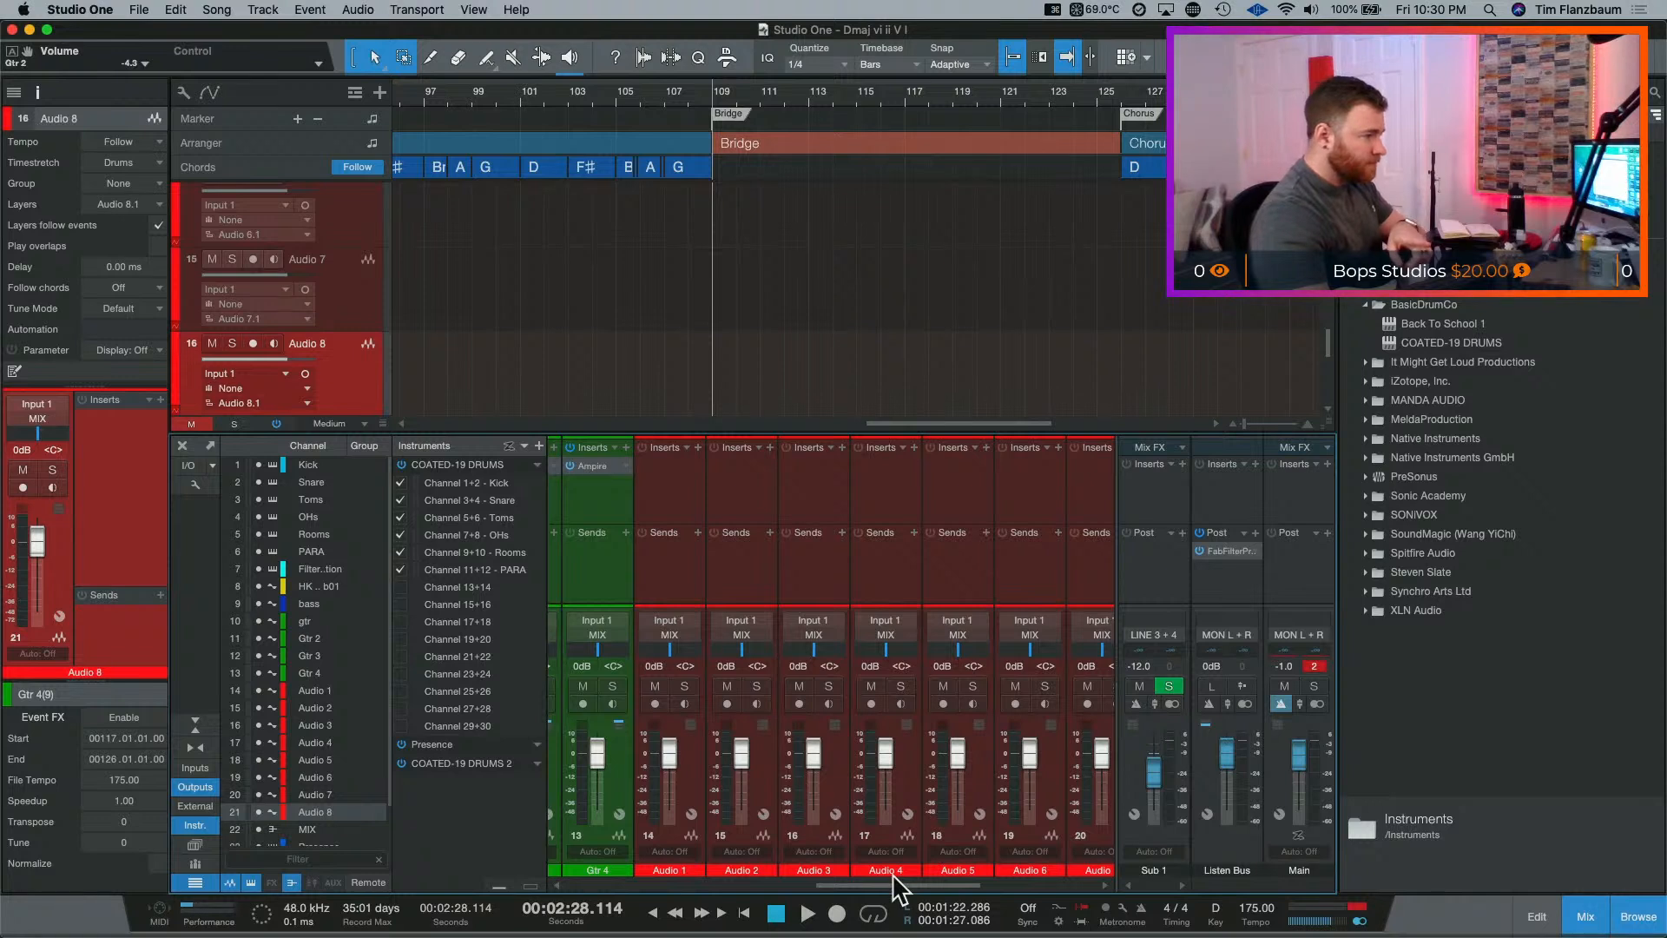
{"action": "left_click", "coordinate": [665, 871]}
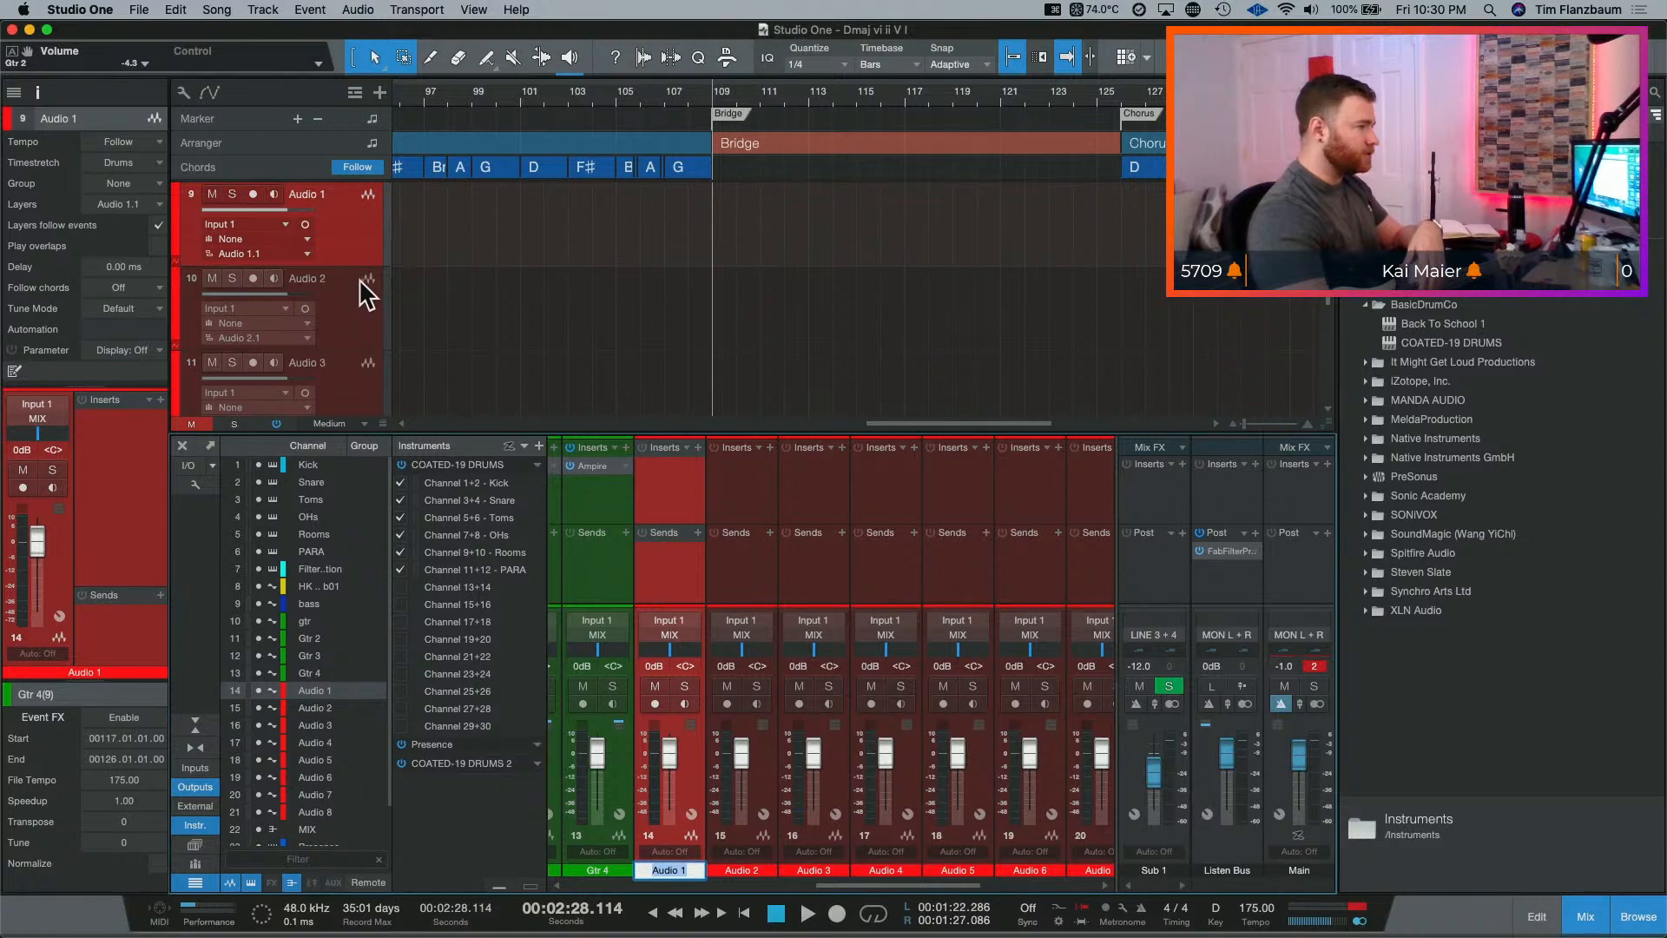
{"action": "double_click", "coordinate": [316, 196]}
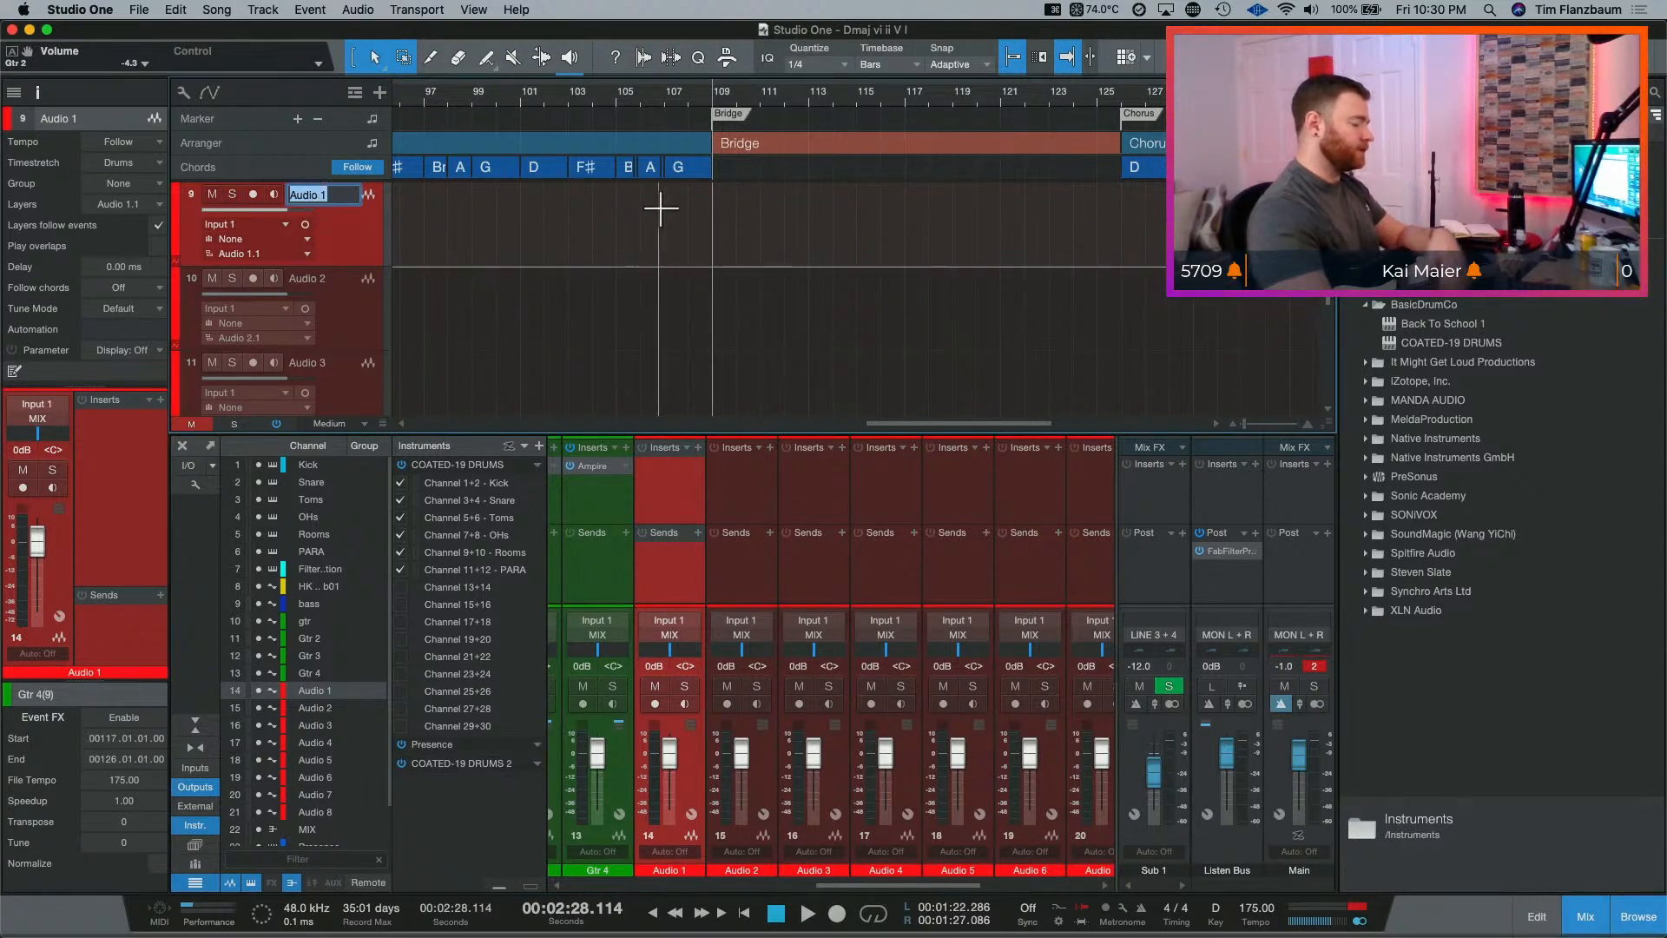
{"action": "type", "text": "Lead Vocal"}
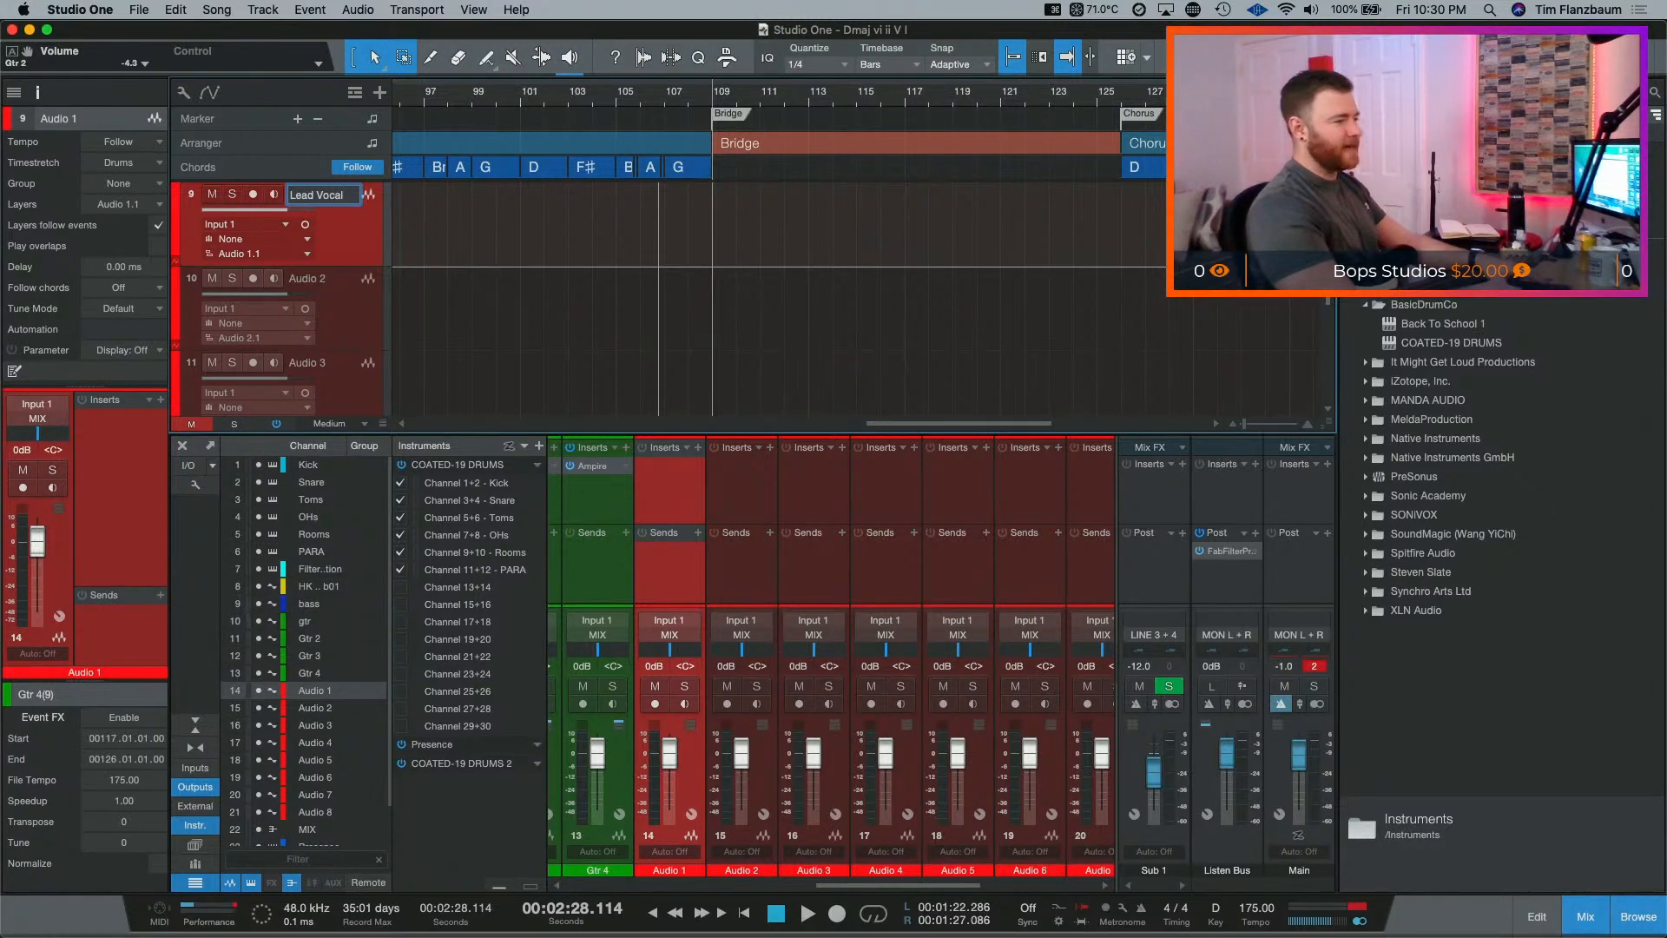
{"action": "key", "text": "Tab"}
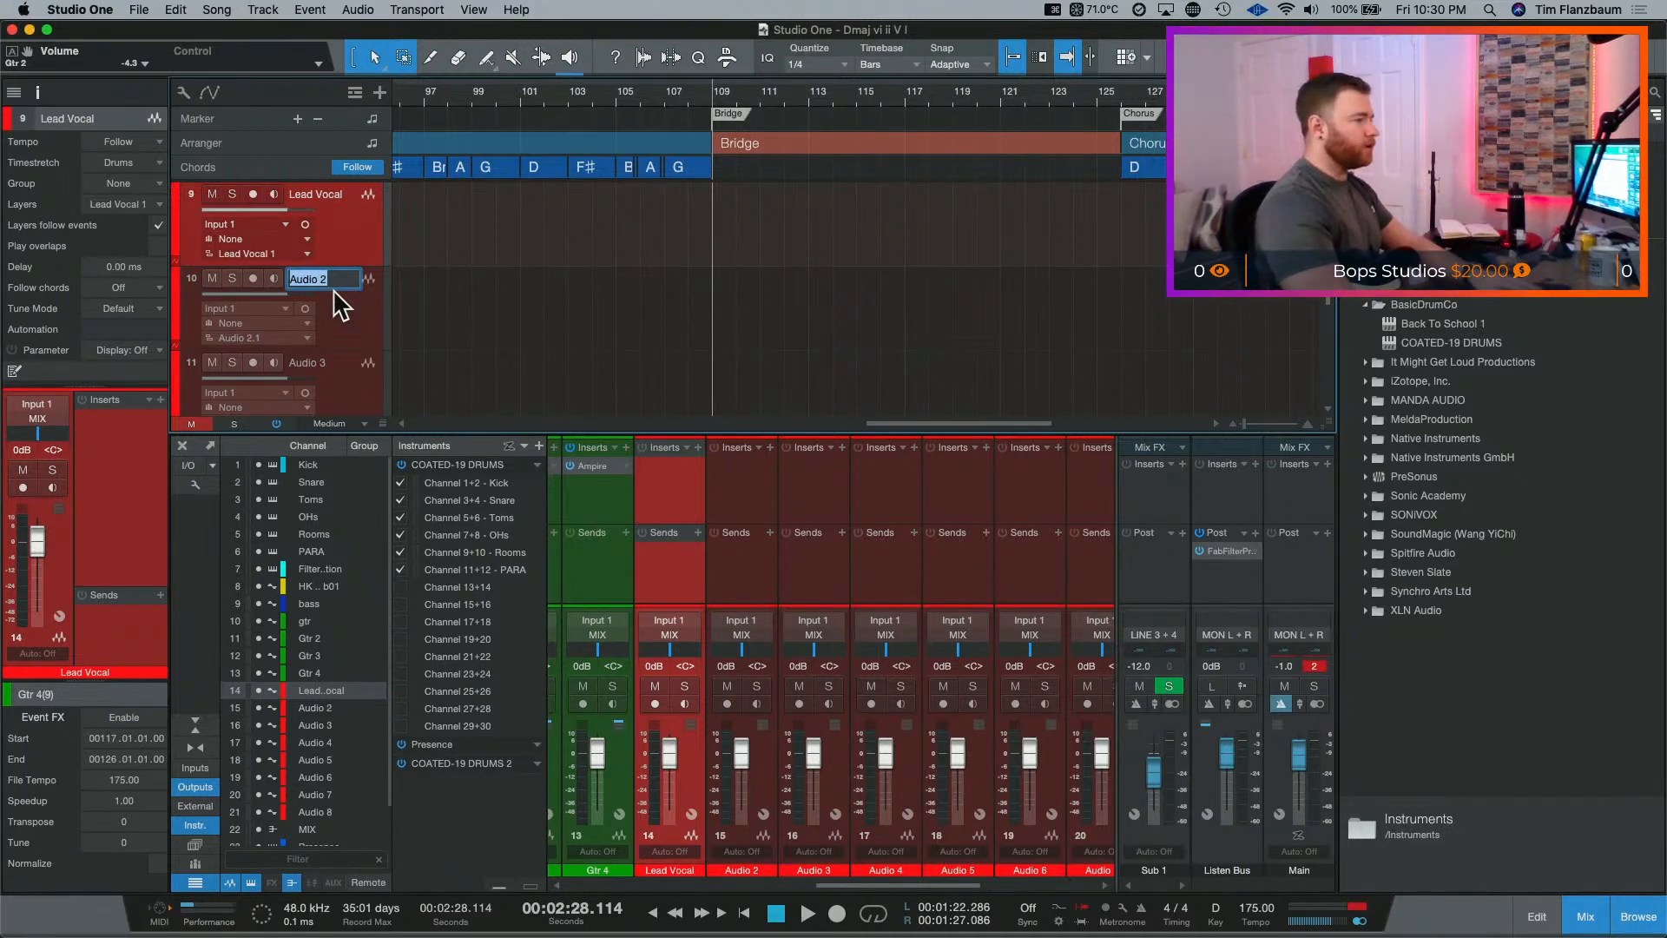
{"action": "type", "text": "Lead Douc"}
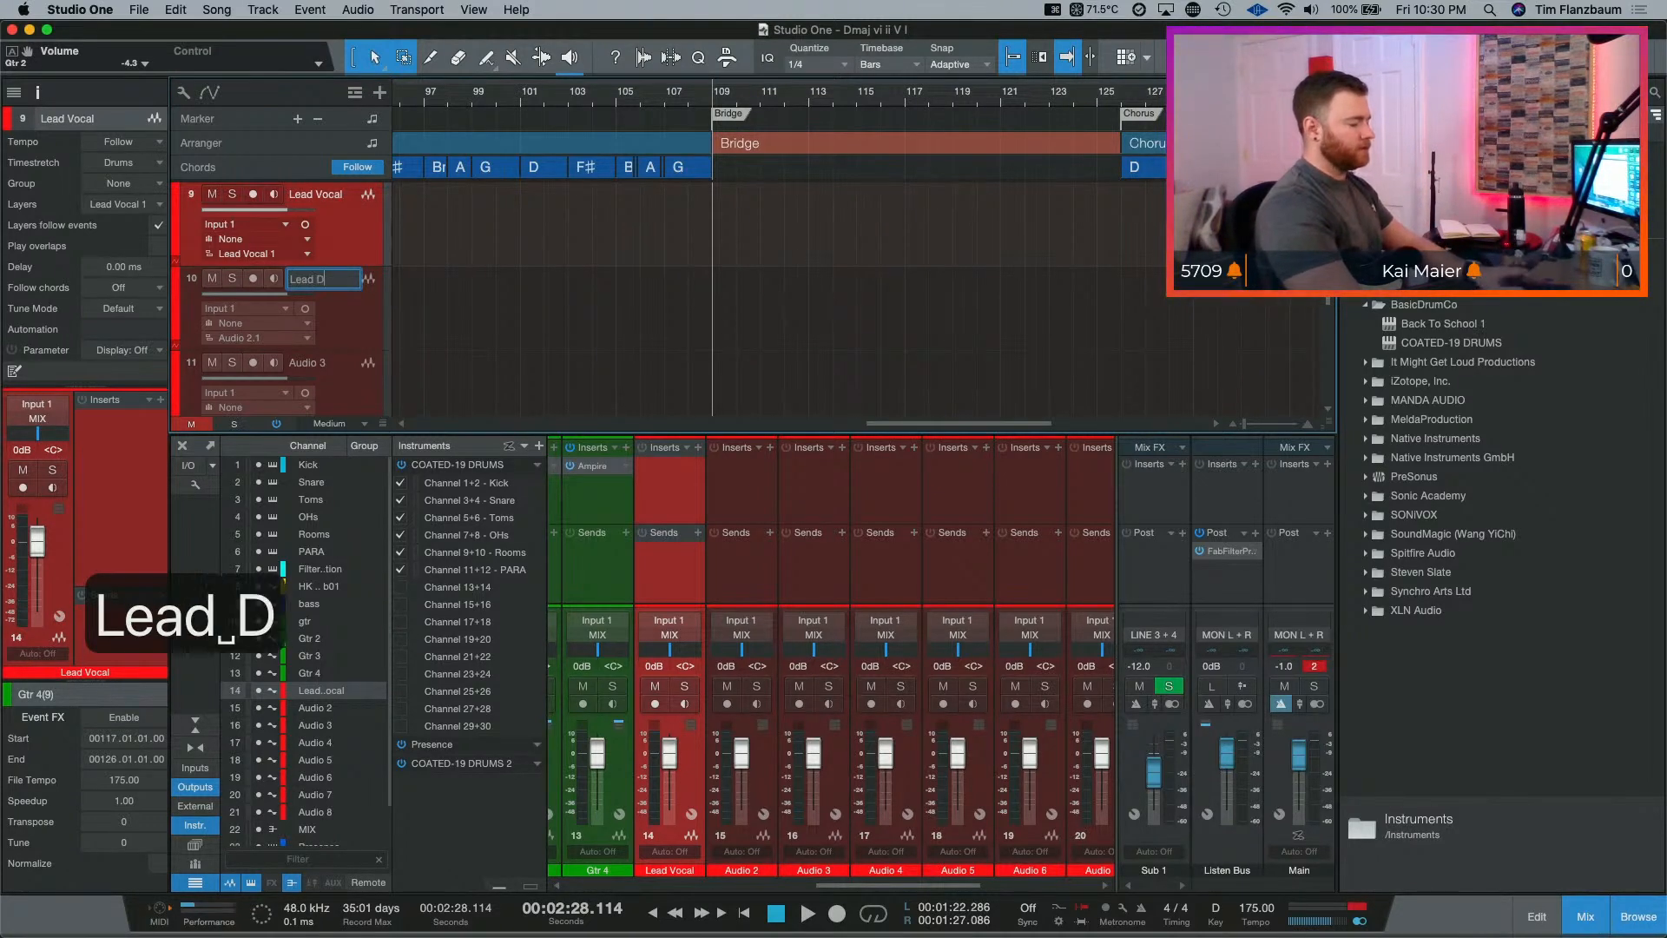
{"action": "key", "text": "BackSpace"}
{"action": "type", "text": "ble"}
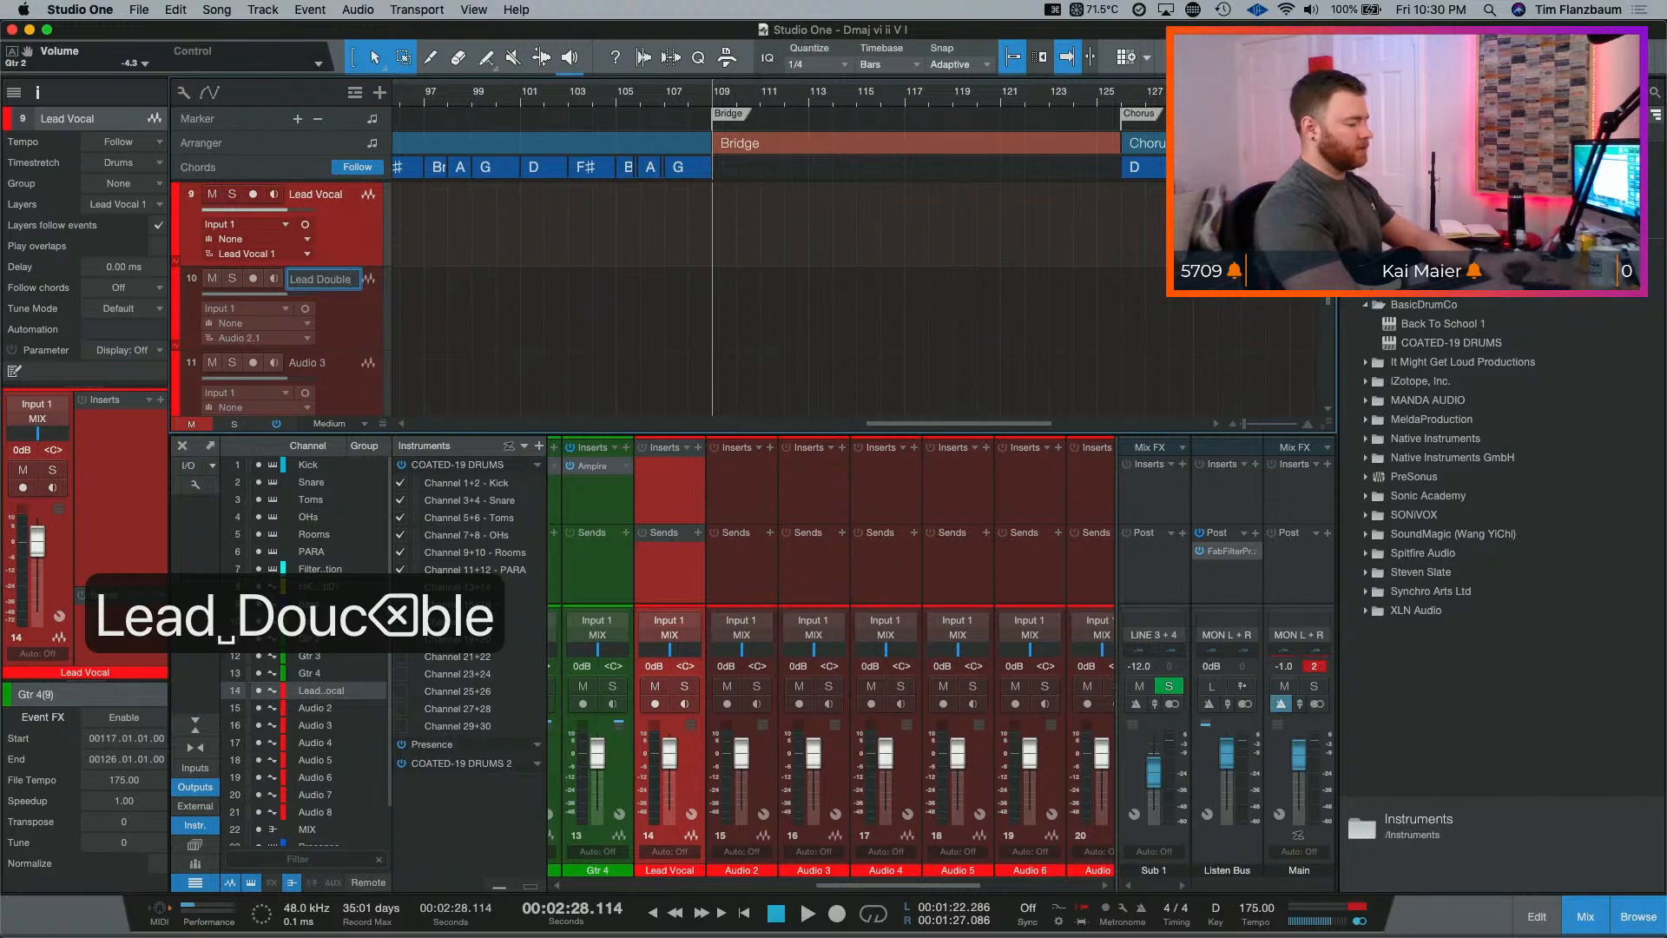
Step: Rename the Audio 3 track as Chorus Double and the Audio 4 track as chorus double 2
{"action": "key", "text": "Tab"}
{"action": "type", "text": "C"}
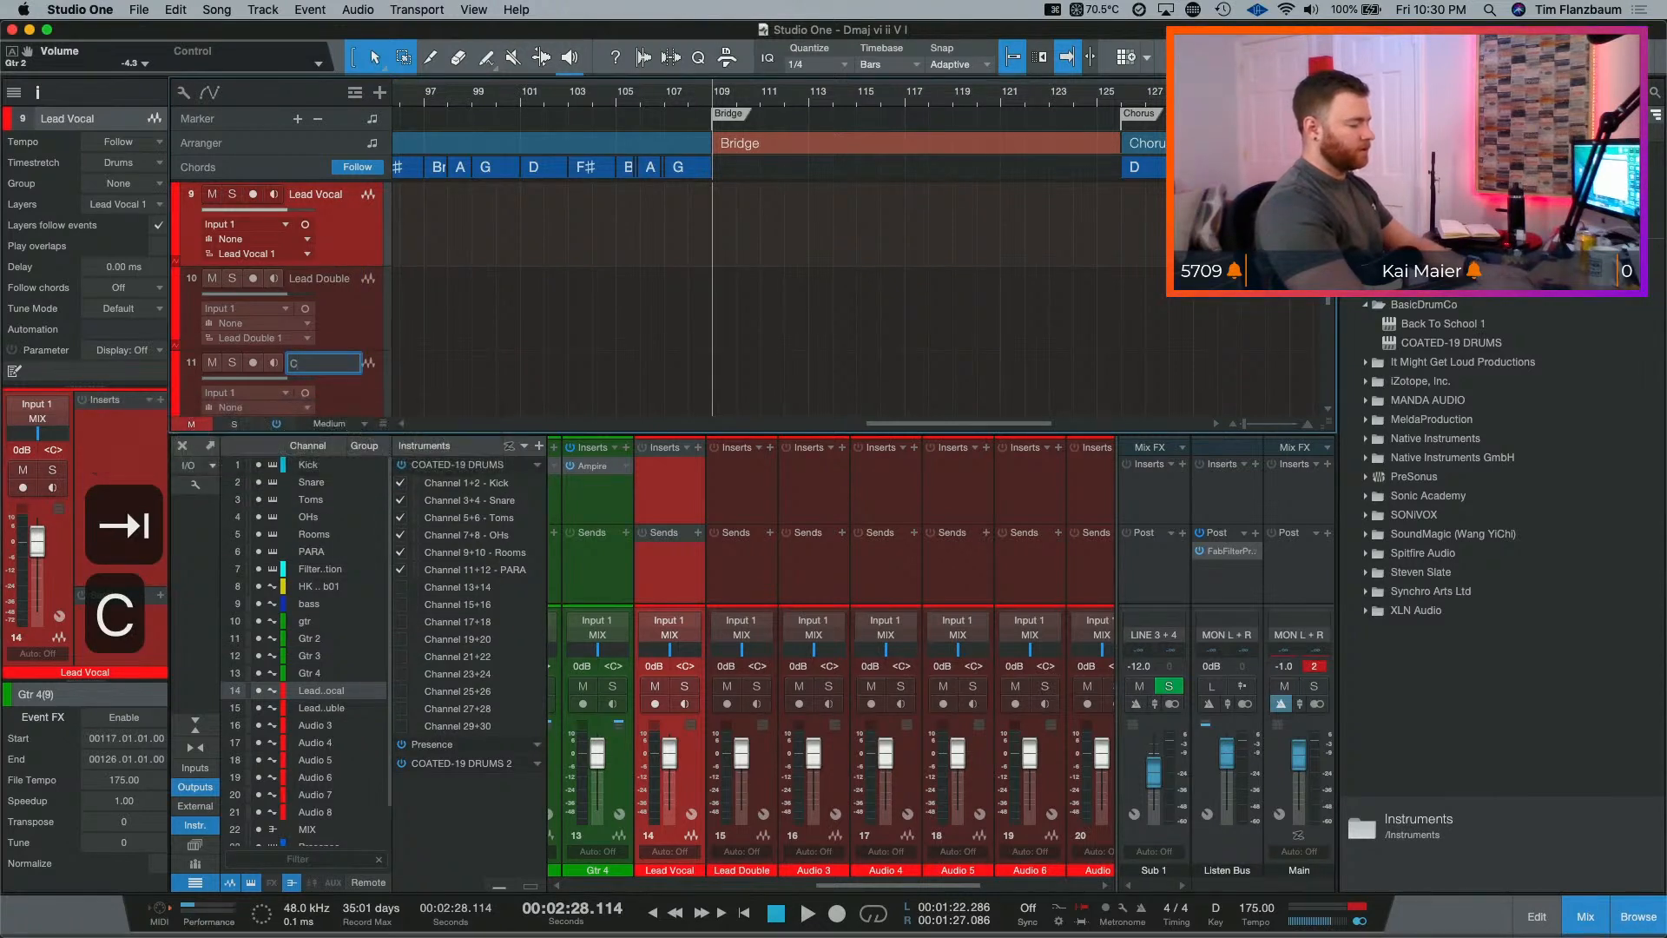
{"action": "type", "text": "horus Doule"}
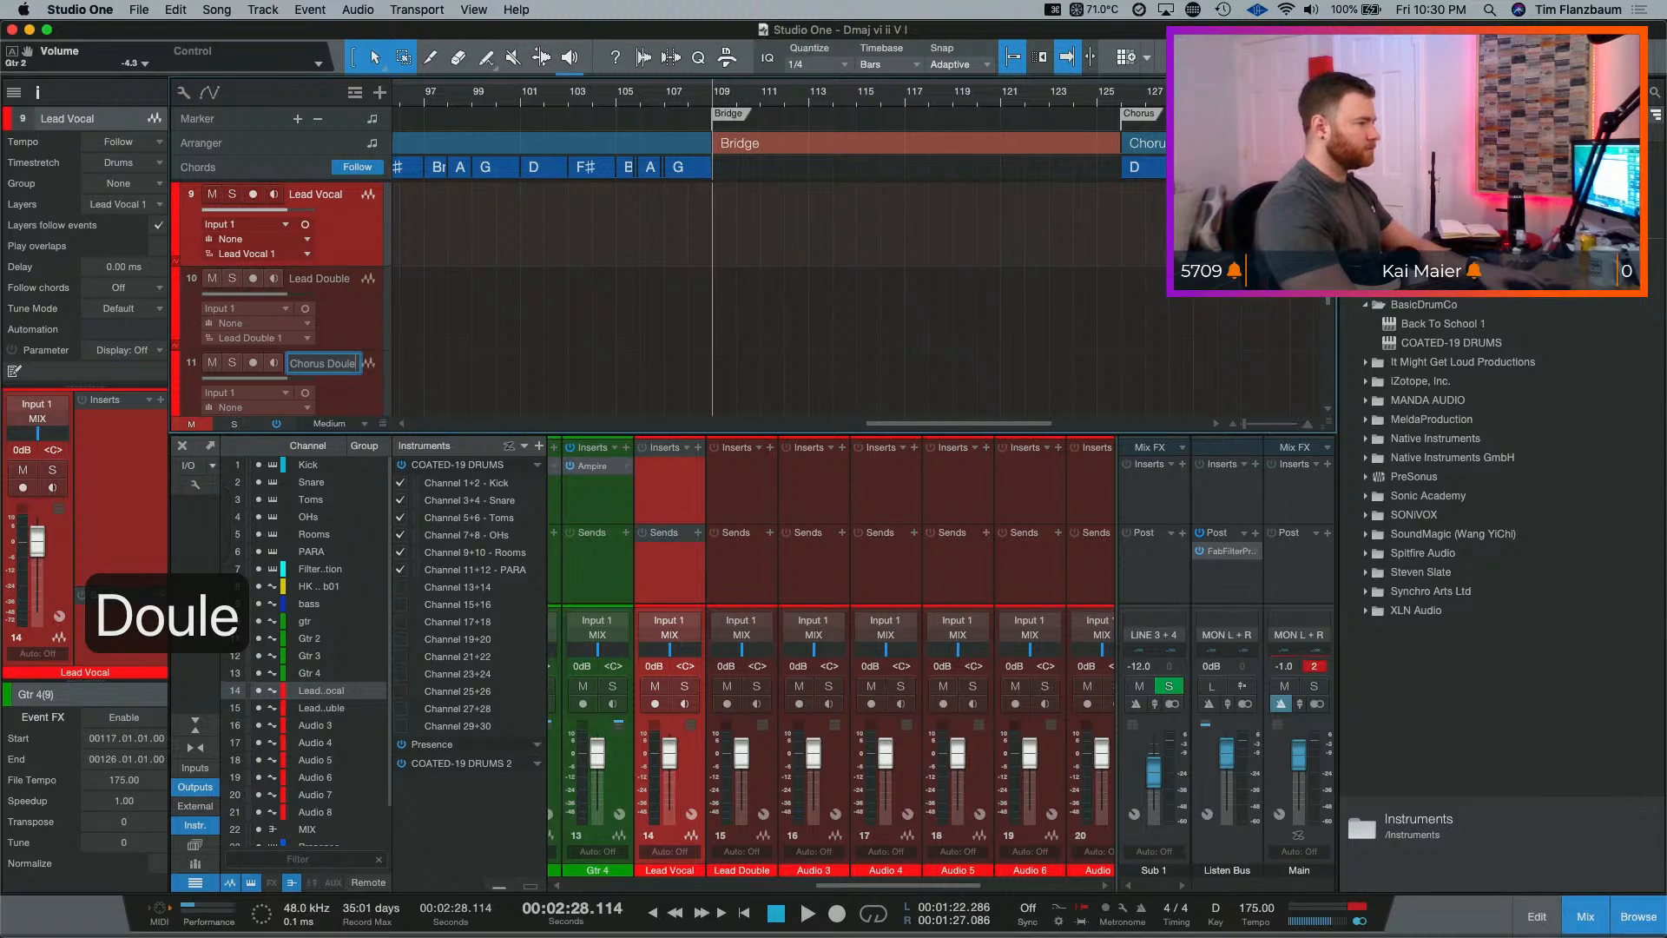
{"action": "key", "text": "BackSpace"}
{"action": "key", "text": "BackSpace"}
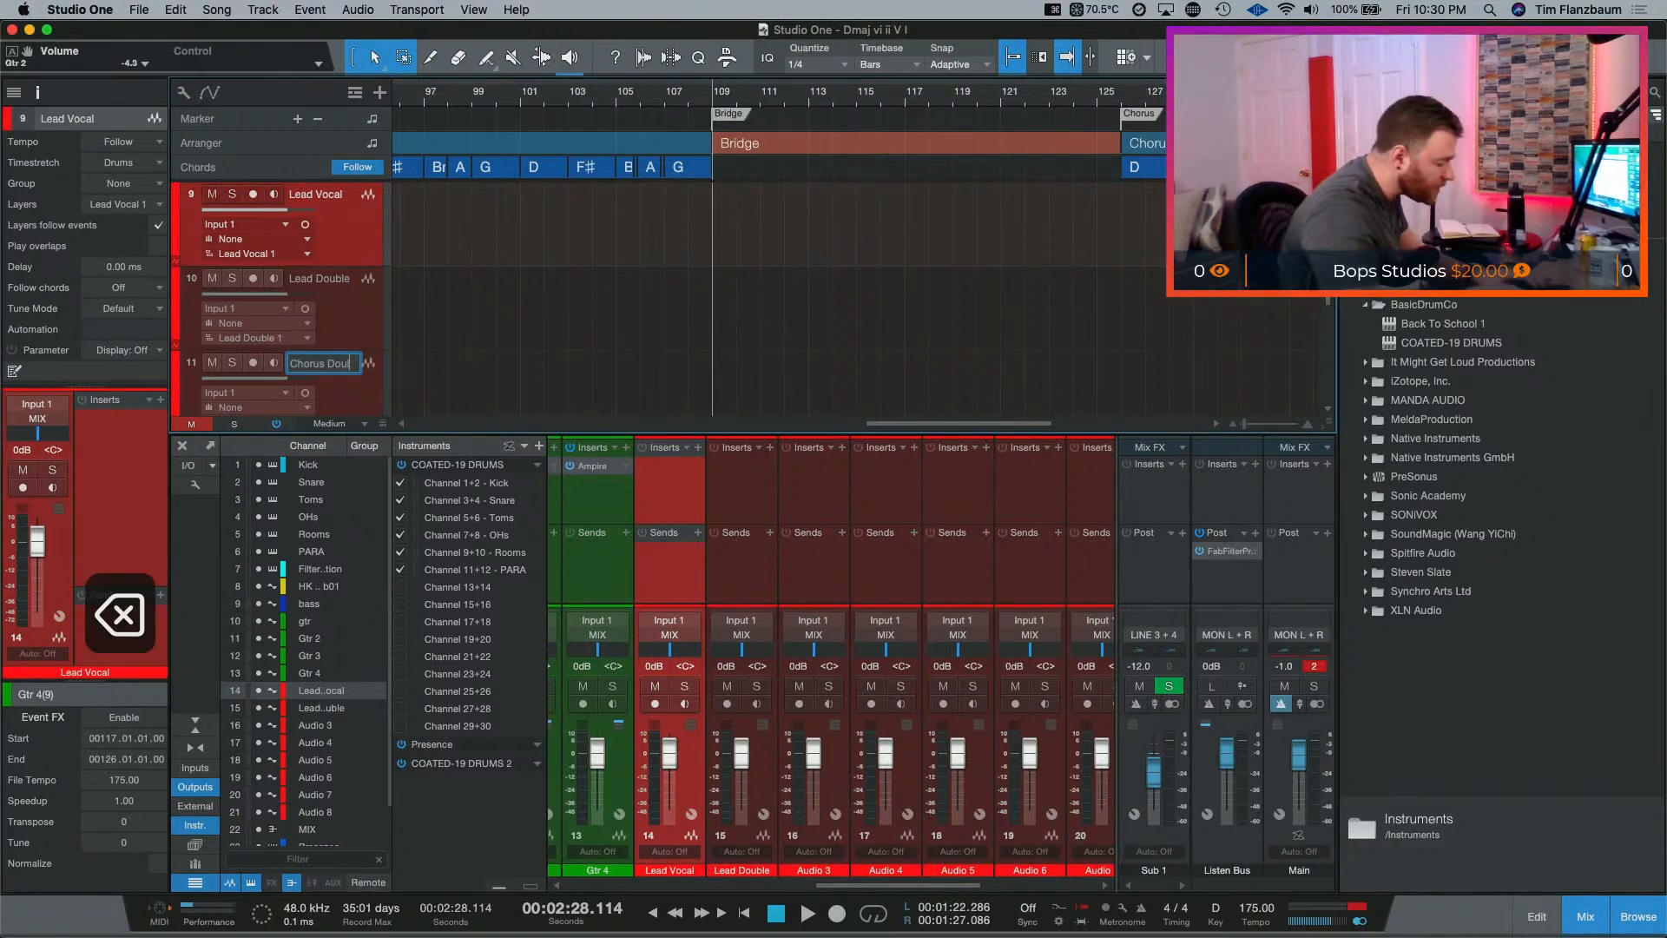
{"action": "key", "text": "BackSpace"}
{"action": "type", "text": "ble"}
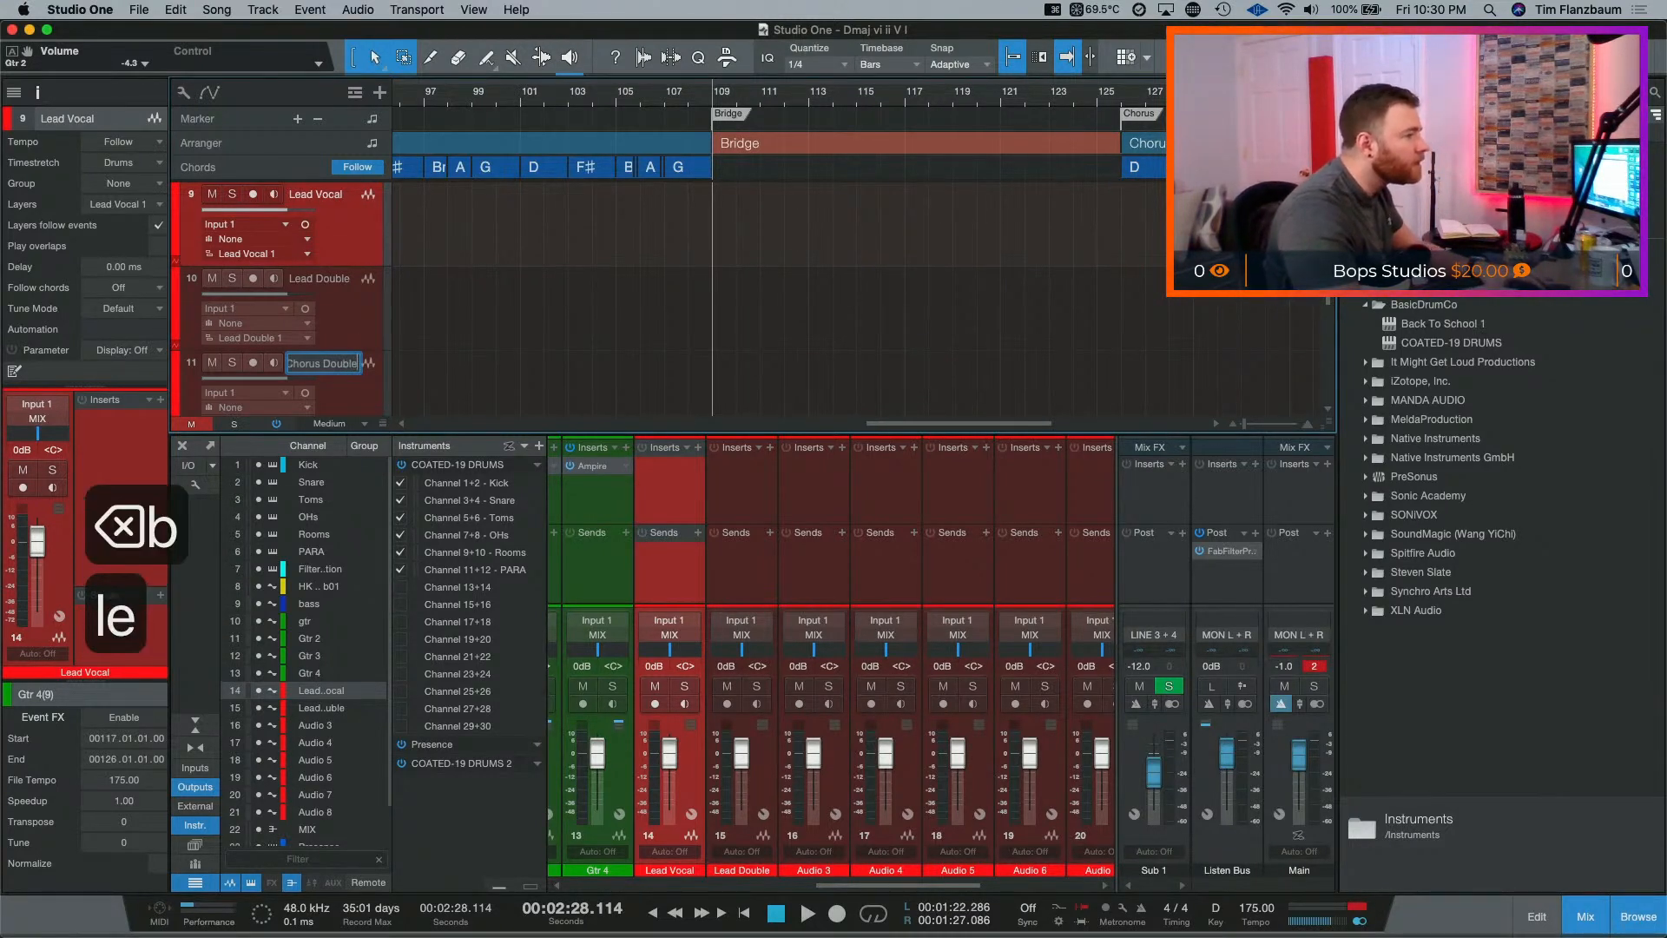
{"action": "key", "text": "Tab"}
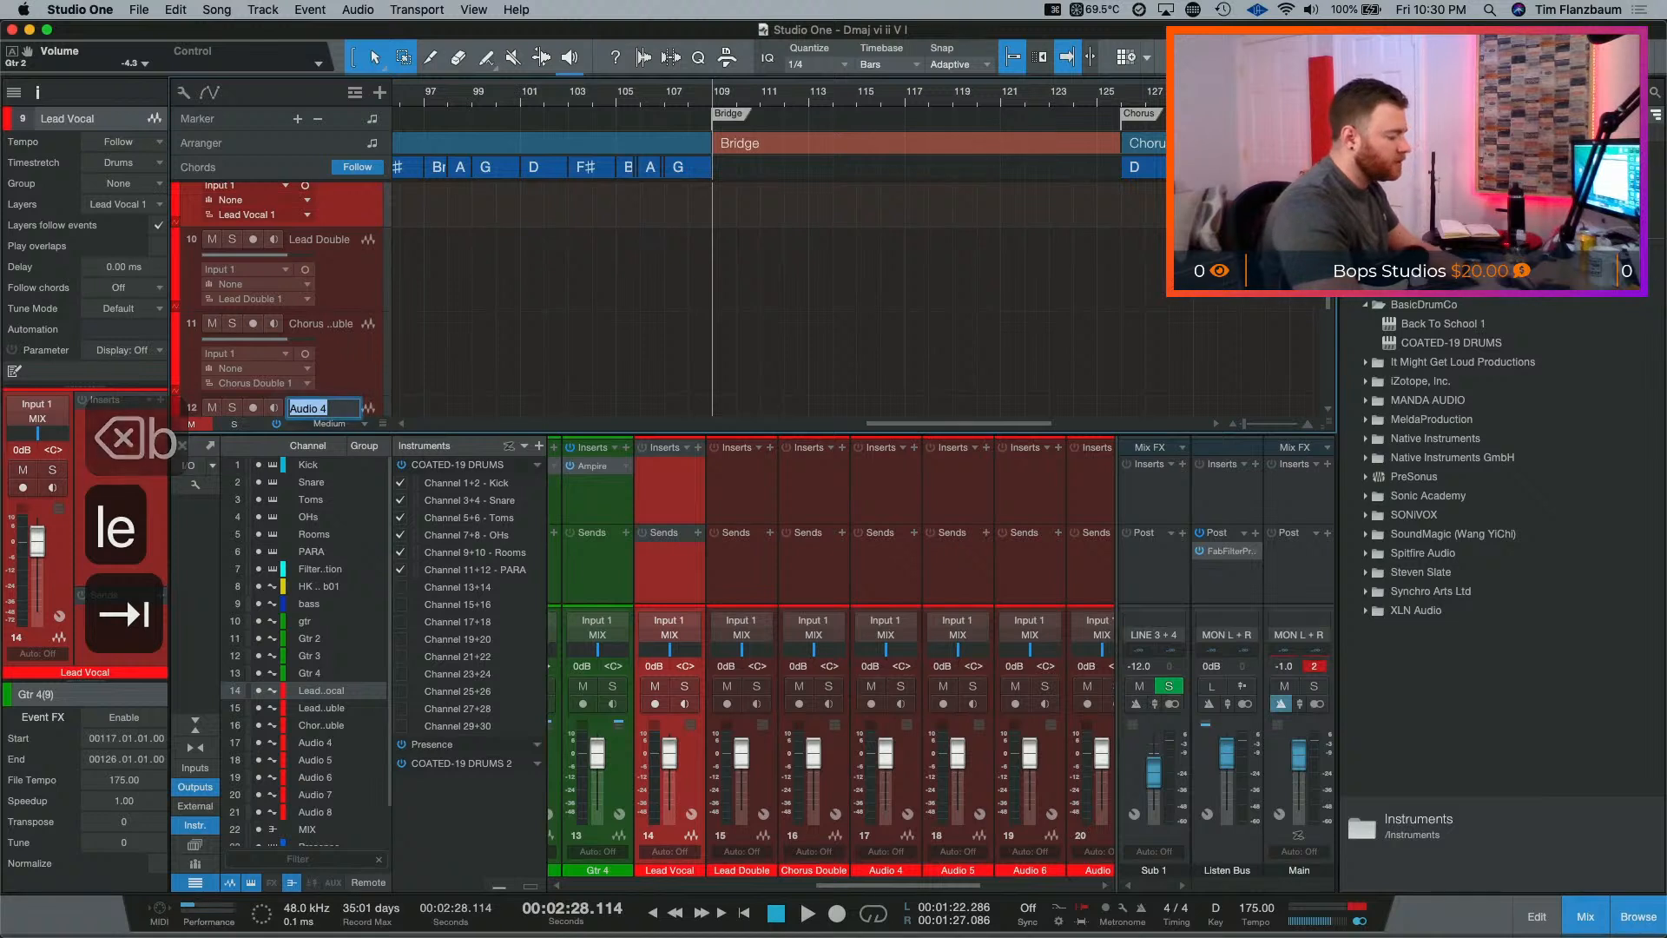
{"action": "type", "text": "chorus"}
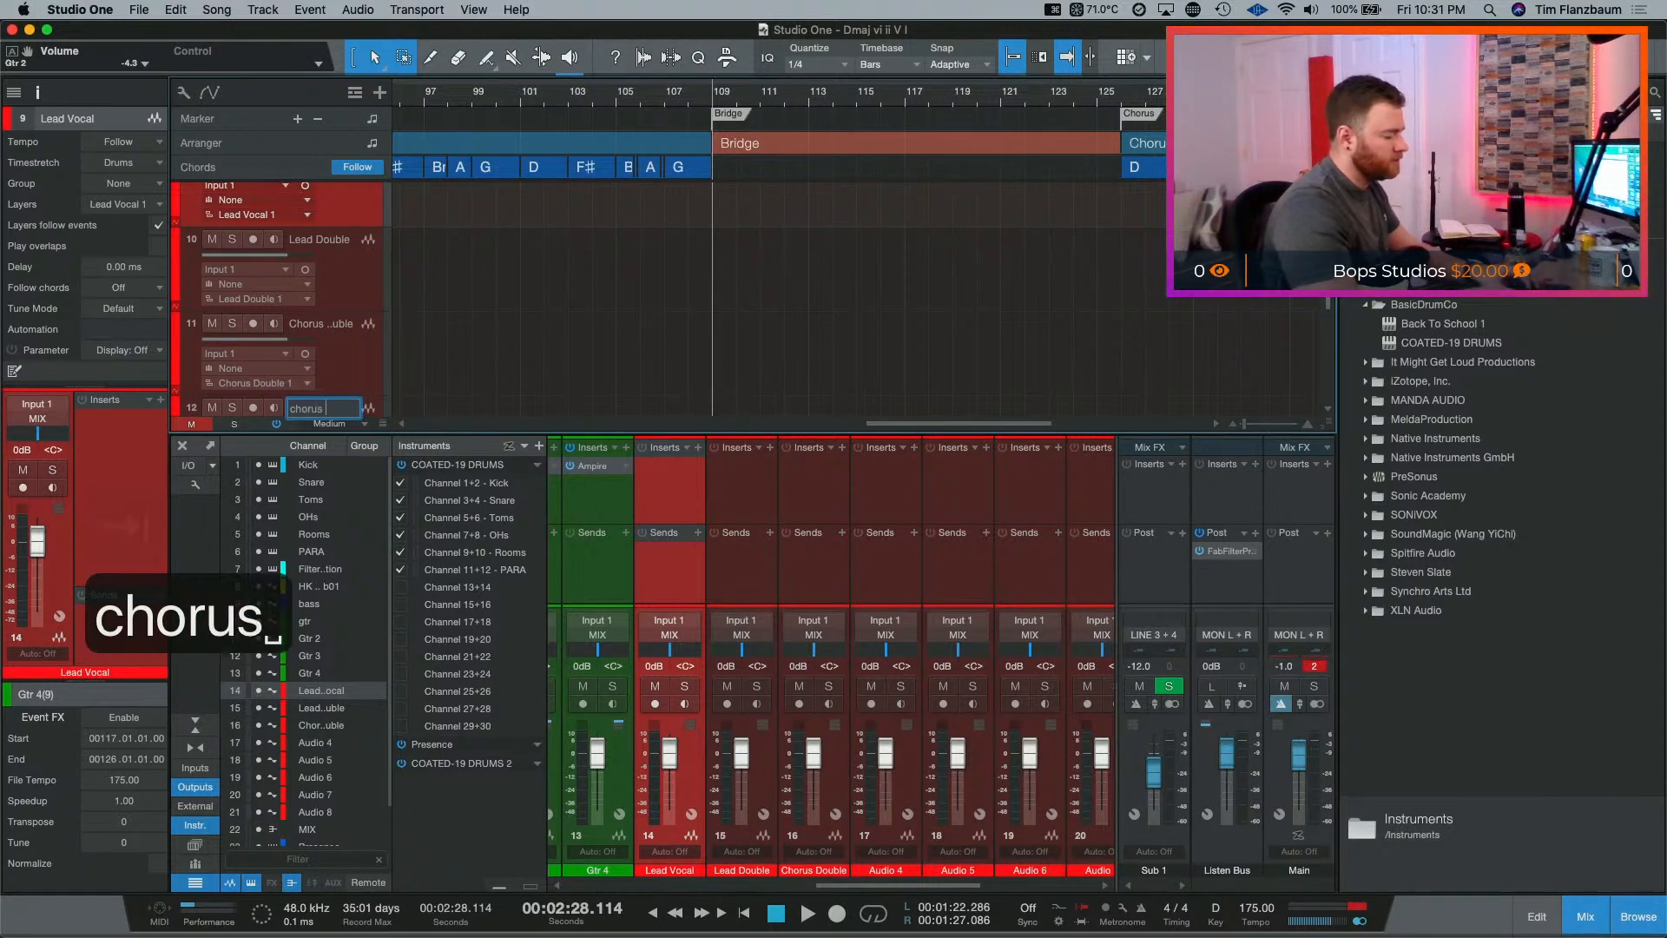
{"action": "type", "text": " double 2"}
{"action": "key", "text": "Tab"}
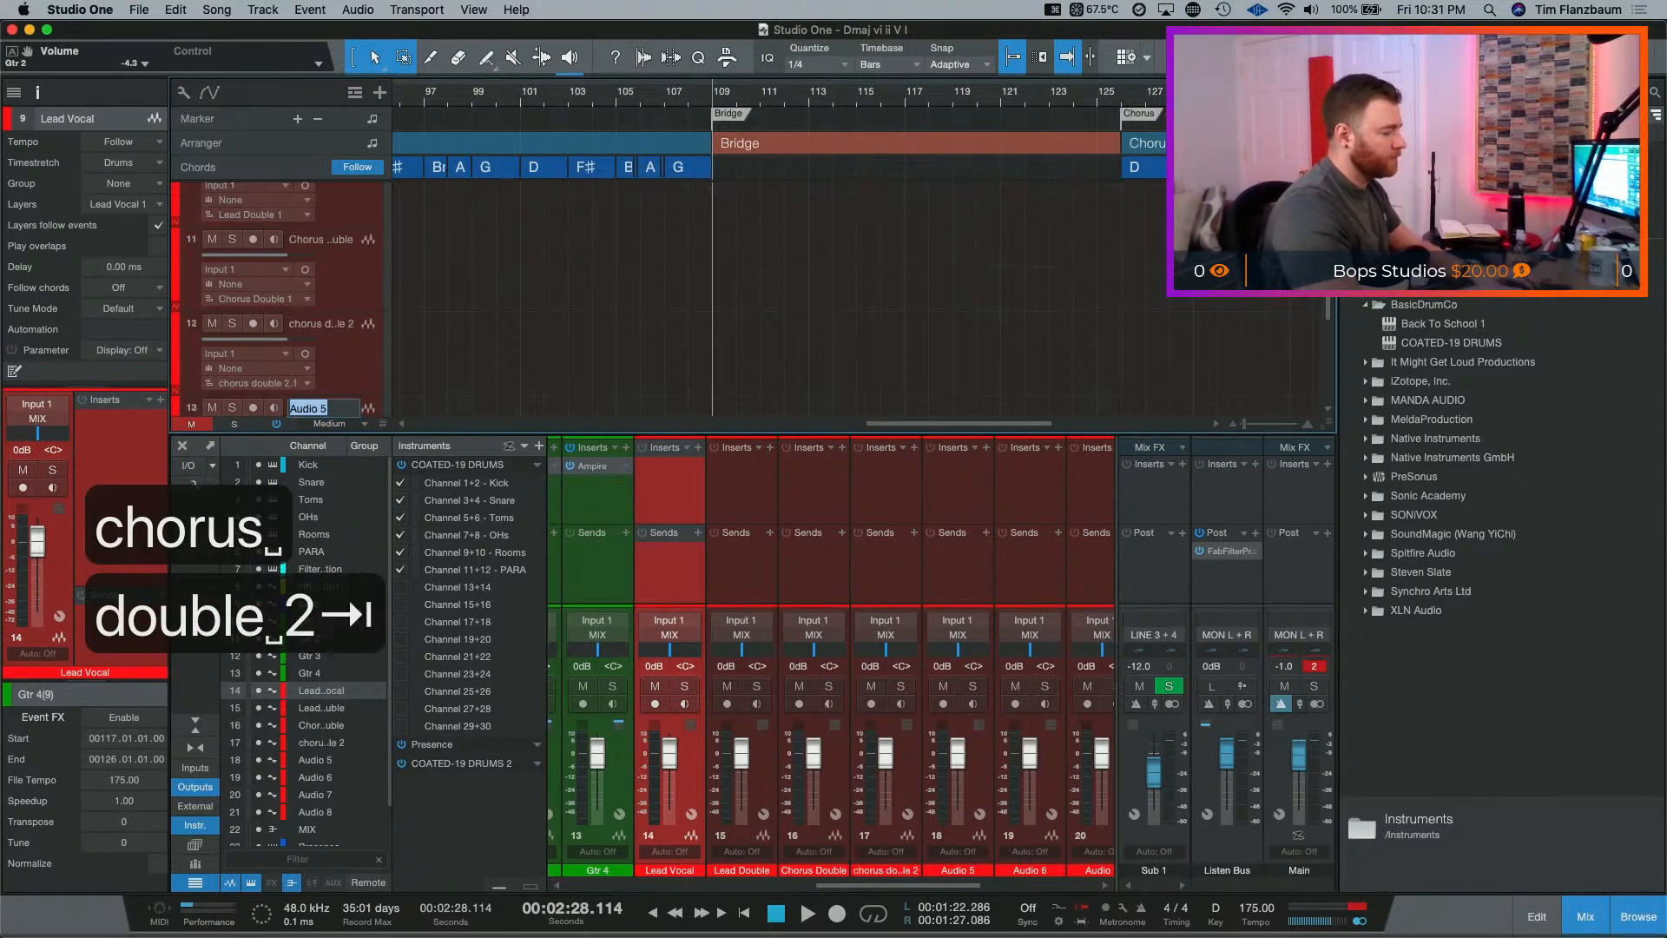
Step: Rename the Audio 5 track as Harm 1 and the Audio 6 track as Hamr 2
{"action": "type", "text": "Harm 1"}
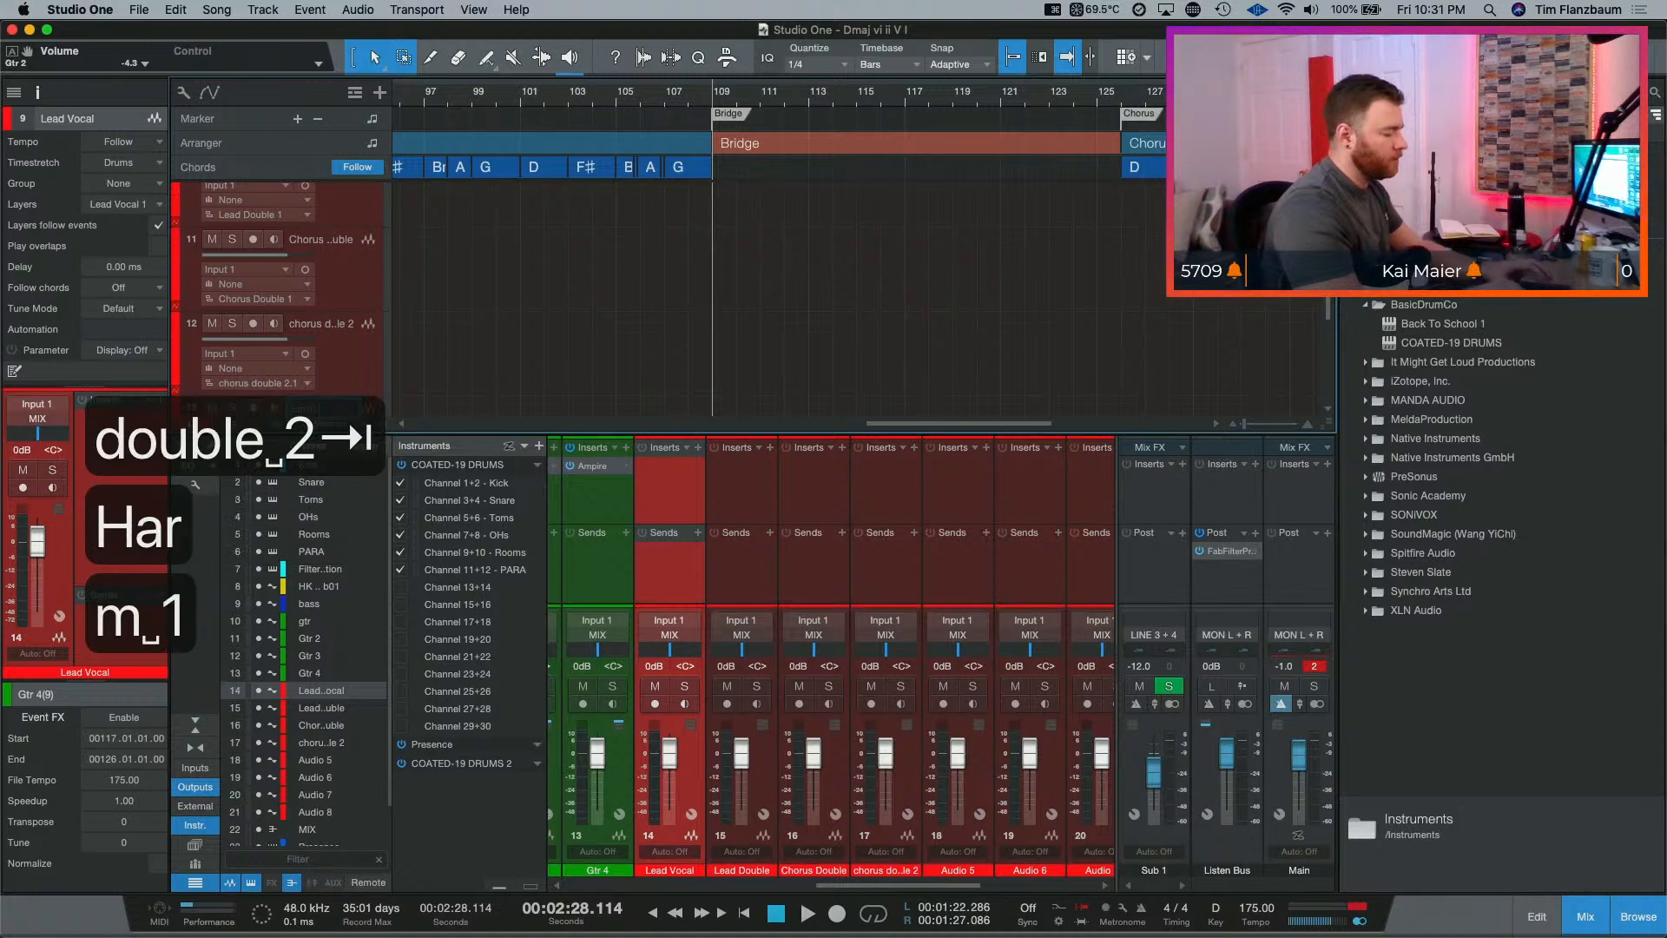
{"action": "key", "text": "Tab"}
{"action": "type", "text": "Hamr 2"}
{"action": "key", "text": "Tab"}
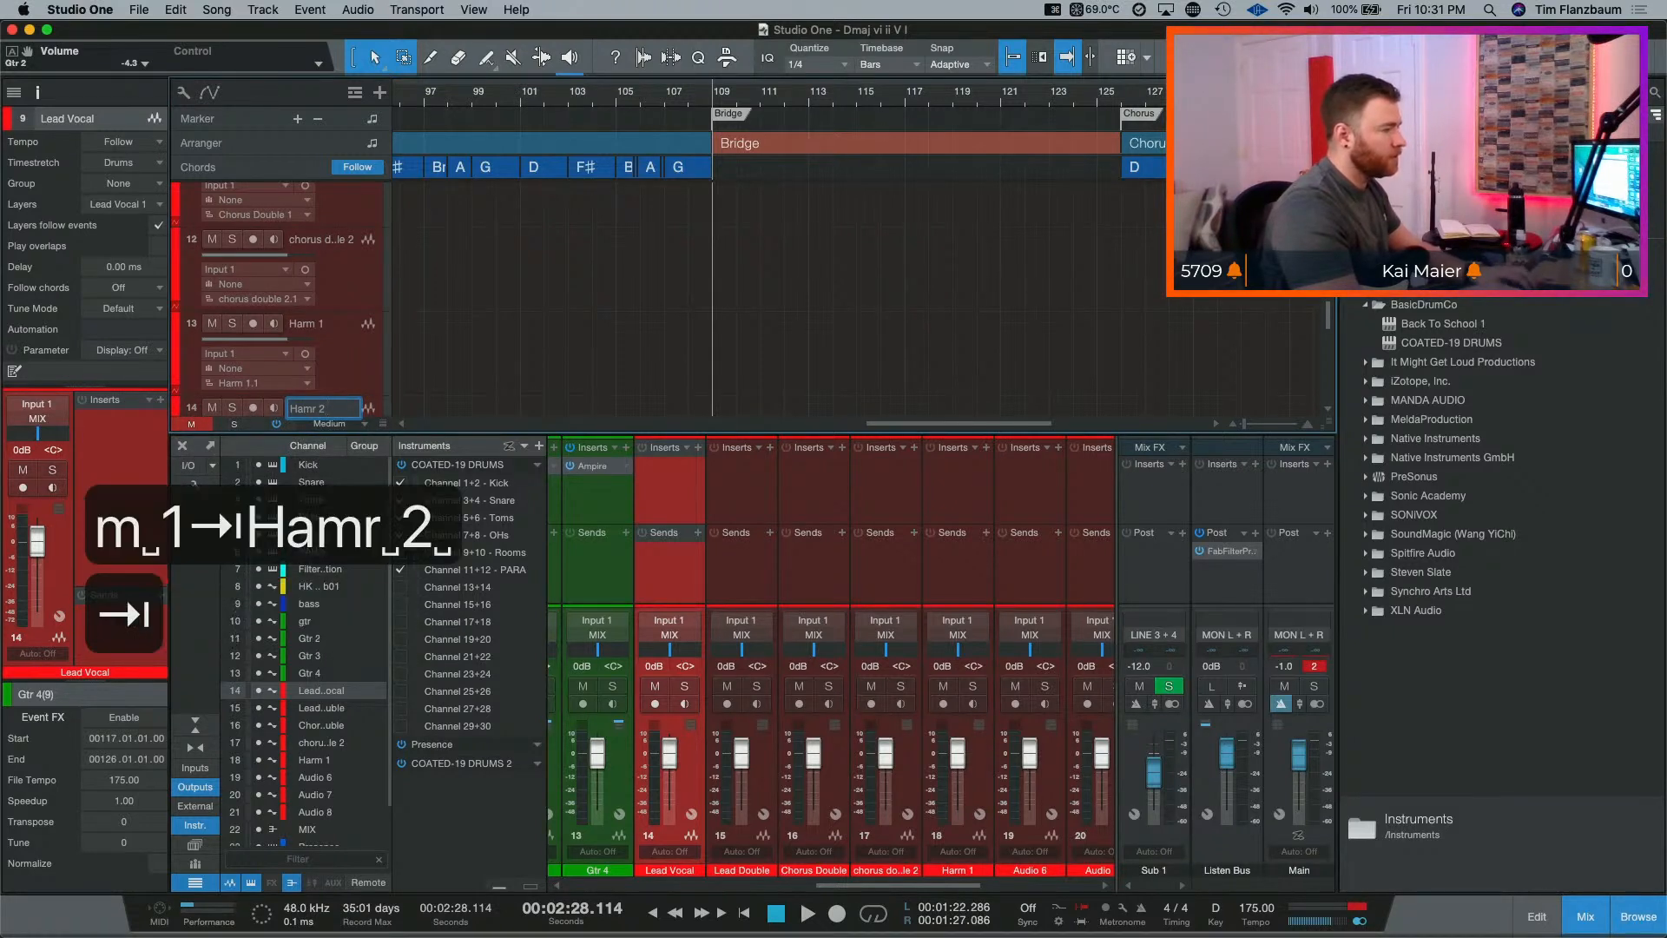
Step: Rename the Audio 7 track as Bg Vox 1 and the Audio 8 track as Bg Vox 2
{"action": "type", "text": "Bg Vox 1"}
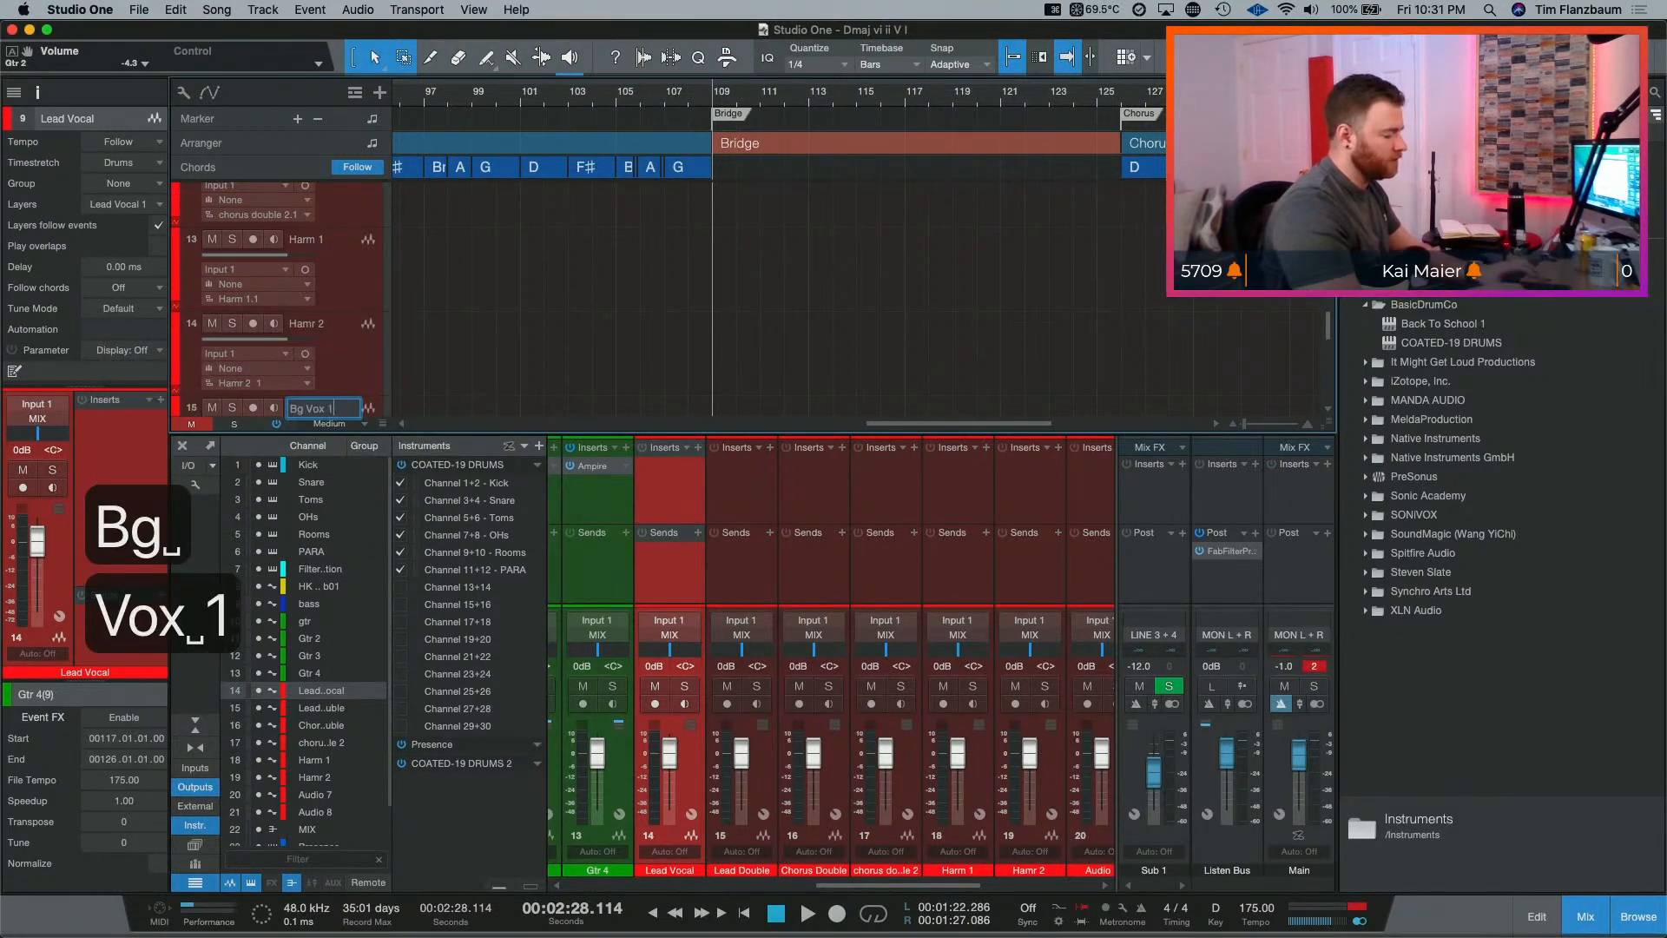
{"action": "key", "text": "Tab"}
{"action": "type", "text": "Bg "}
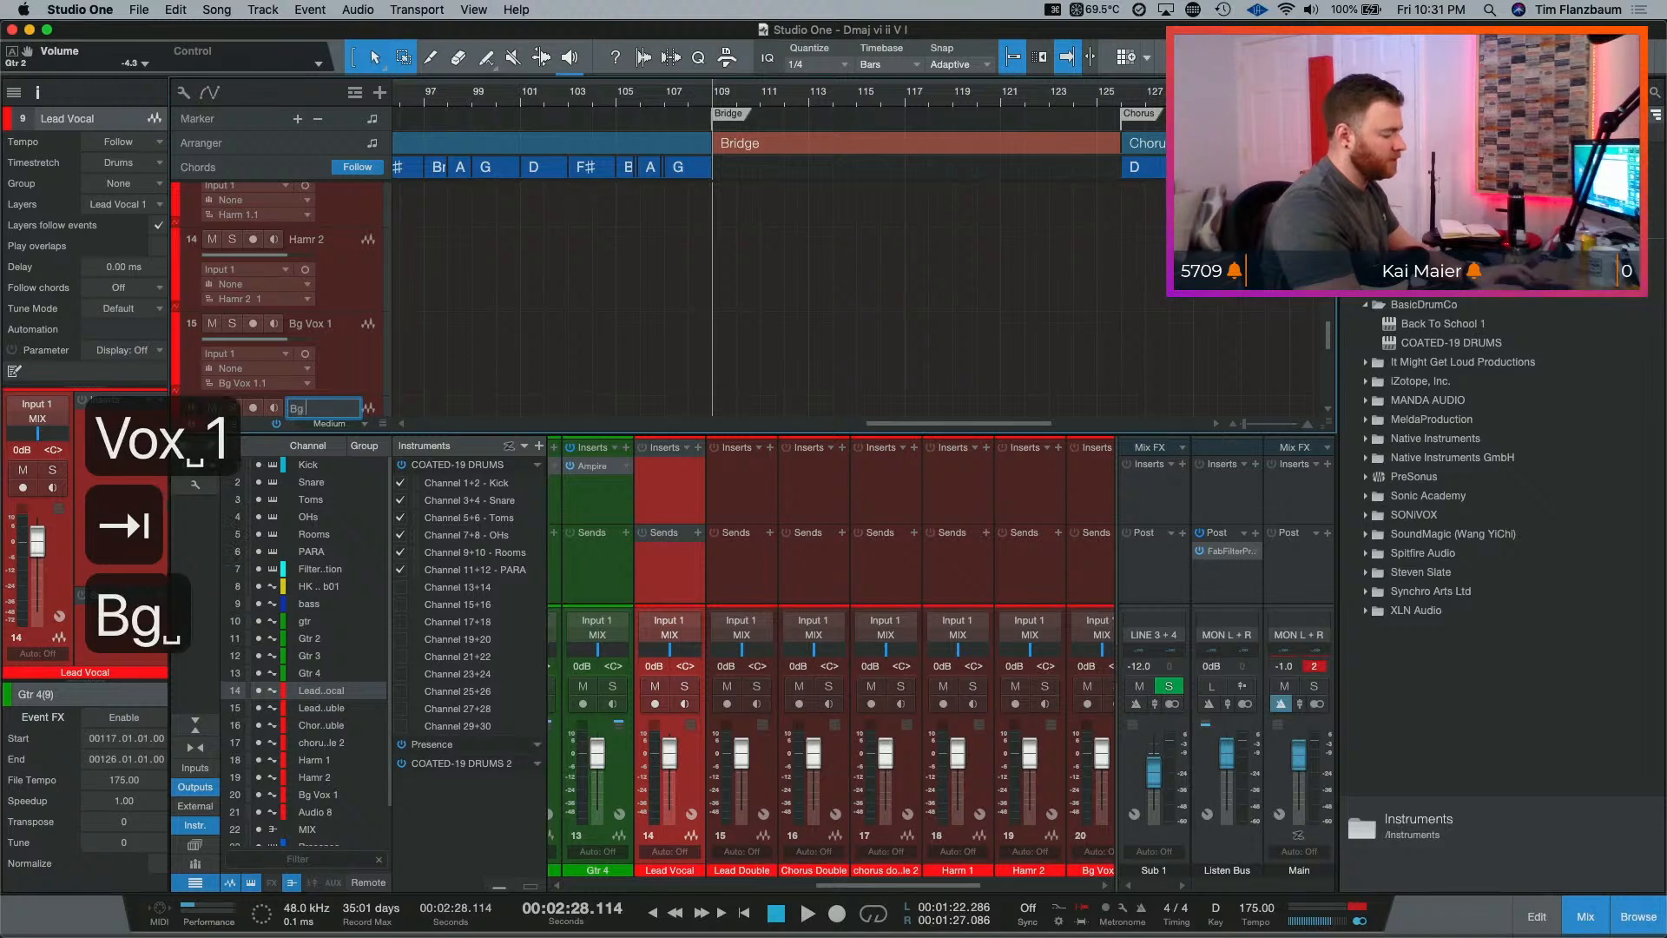
{"action": "type", "text": "Vox 2"}
{"action": "key", "text": "Return"}
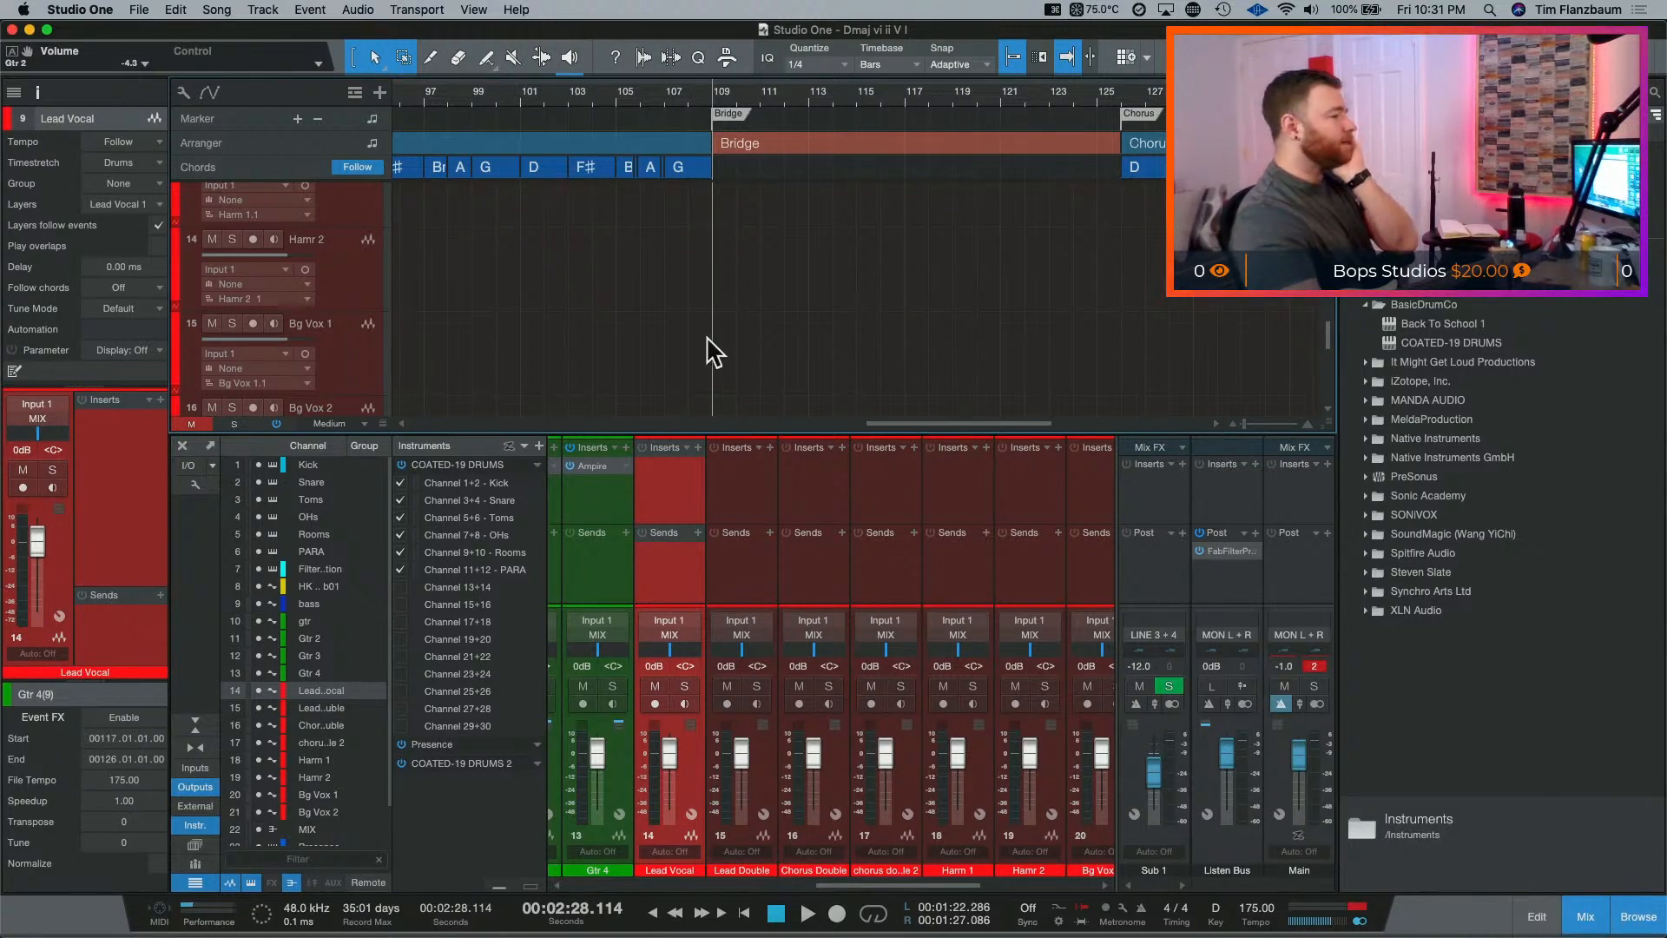
Step: Clear the clip indicator on the Main output channel and look over the new vocal channels in the mixer
{"action": "left_click", "coordinate": [1315, 665]}
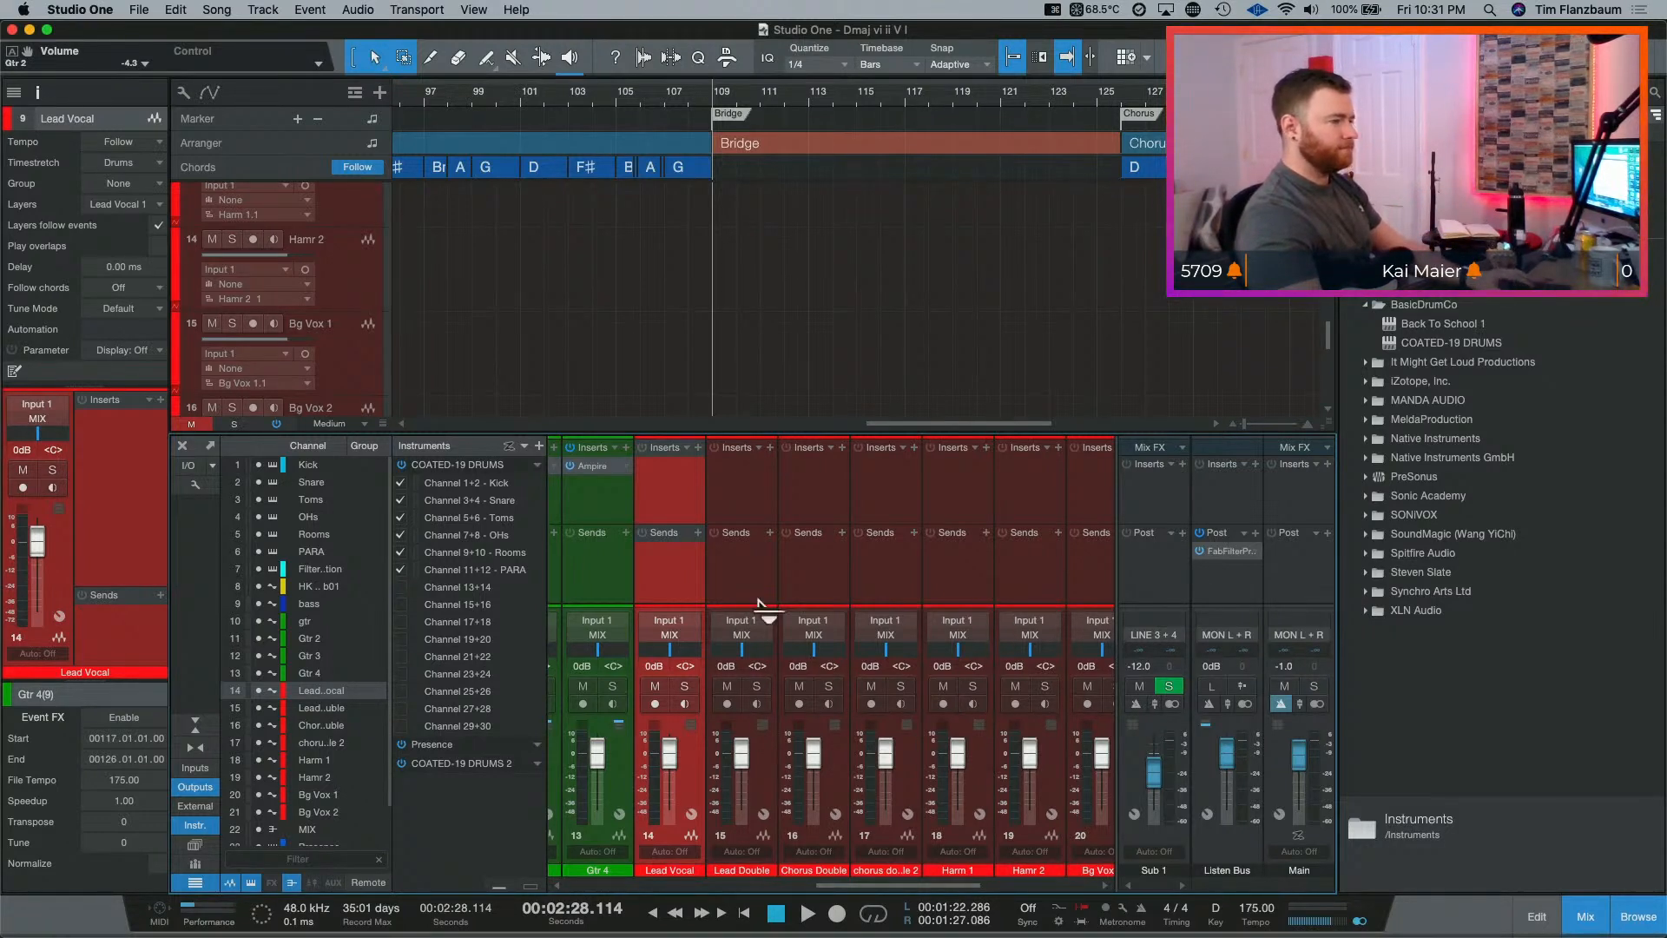
{"action": "left_click_drag", "start_coordinate": [862, 886], "coordinate": [946, 890]}
{"action": "scroll", "coordinate": [933, 890], "scroll_direction": "left", "scroll_amount": 1}
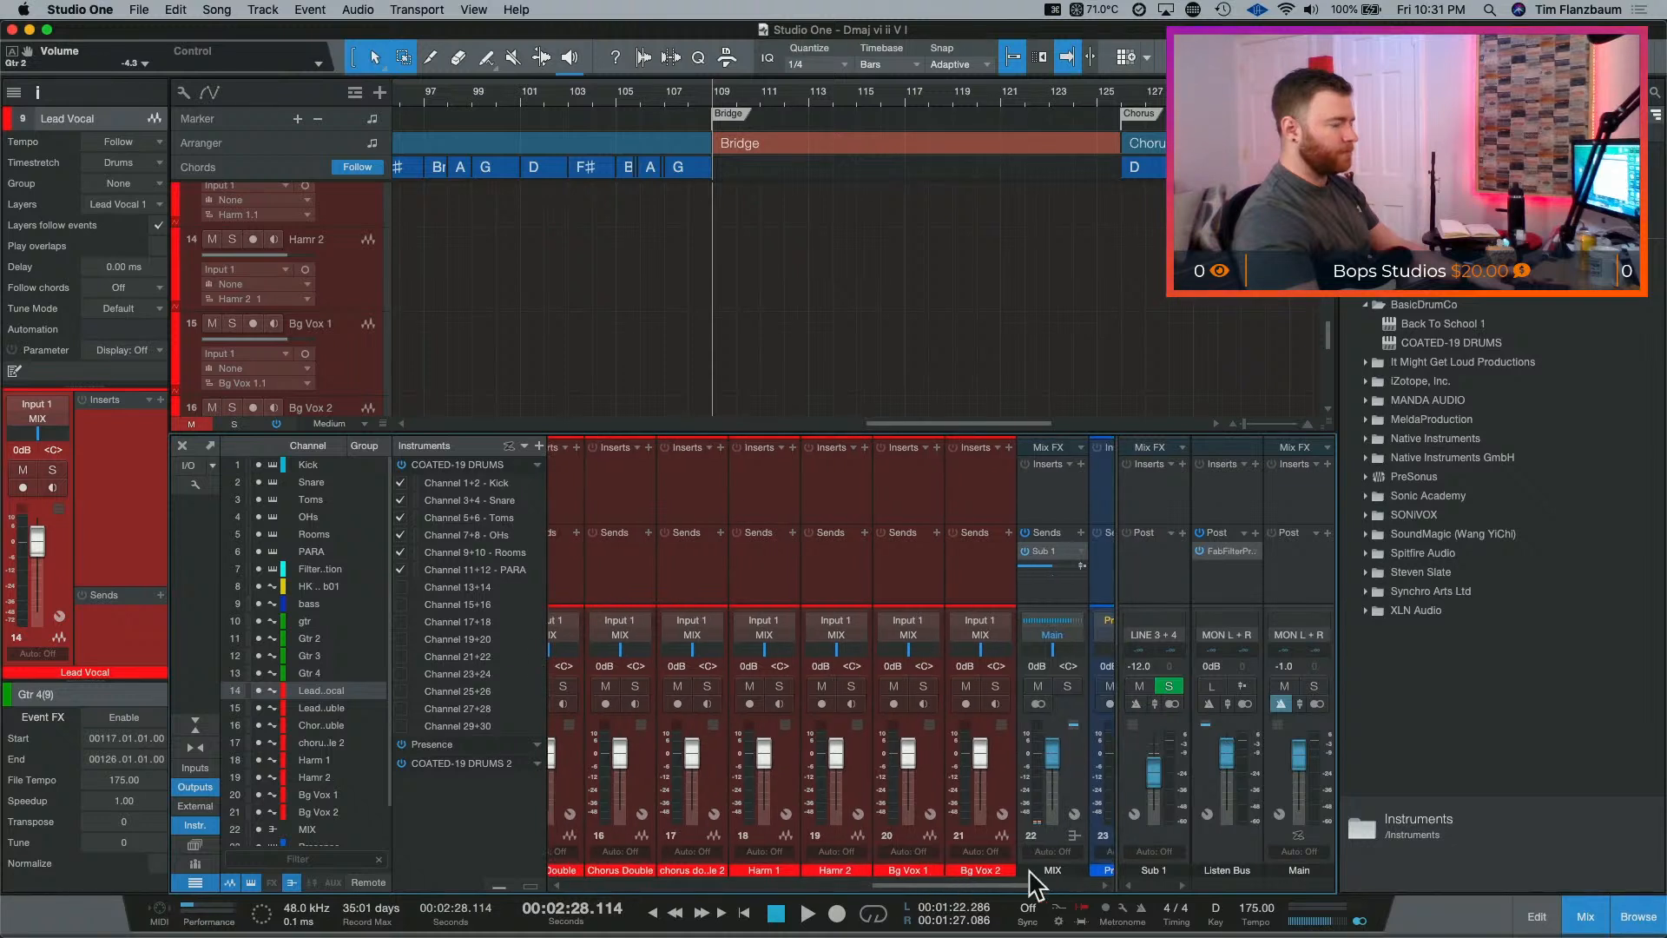
{"action": "scroll", "coordinate": [972, 860], "scroll_direction": "left", "scroll_amount": 4}
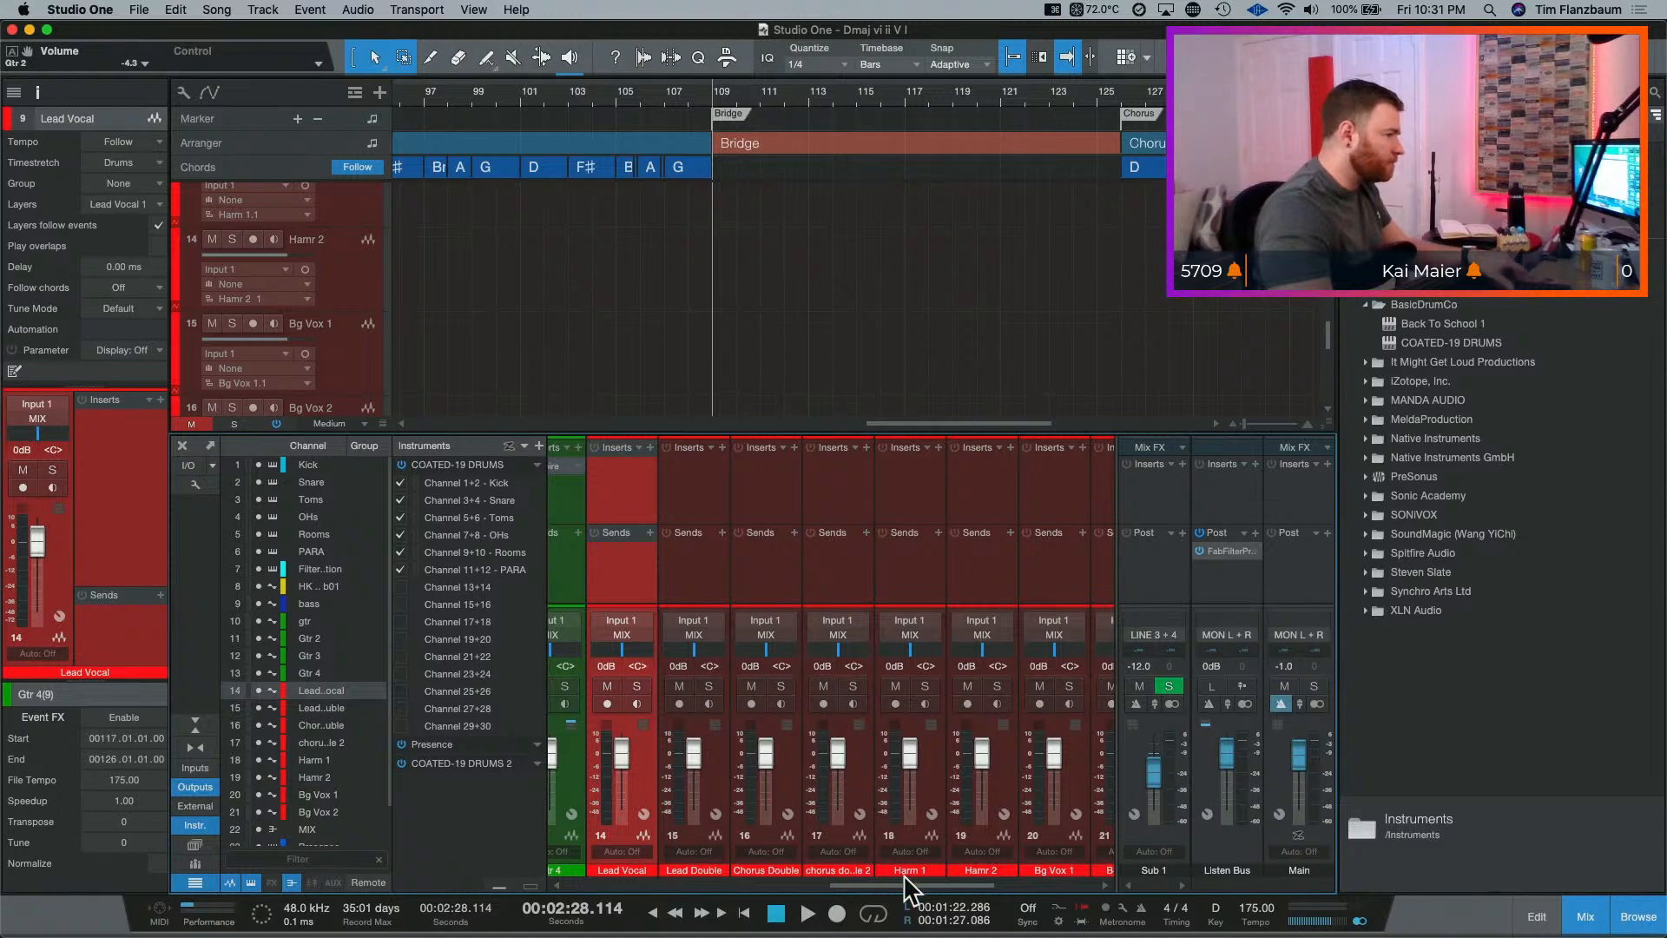
Step: Hide all the vocal tracks from Lead Vocal through Bg Vox 2, and close the mixer
{"action": "left_click_drag", "start_coordinate": [904, 885], "coordinate": [737, 886]}
{"action": "scroll", "coordinate": [796, 278], "scroll_direction": "up", "scroll_amount": 10}
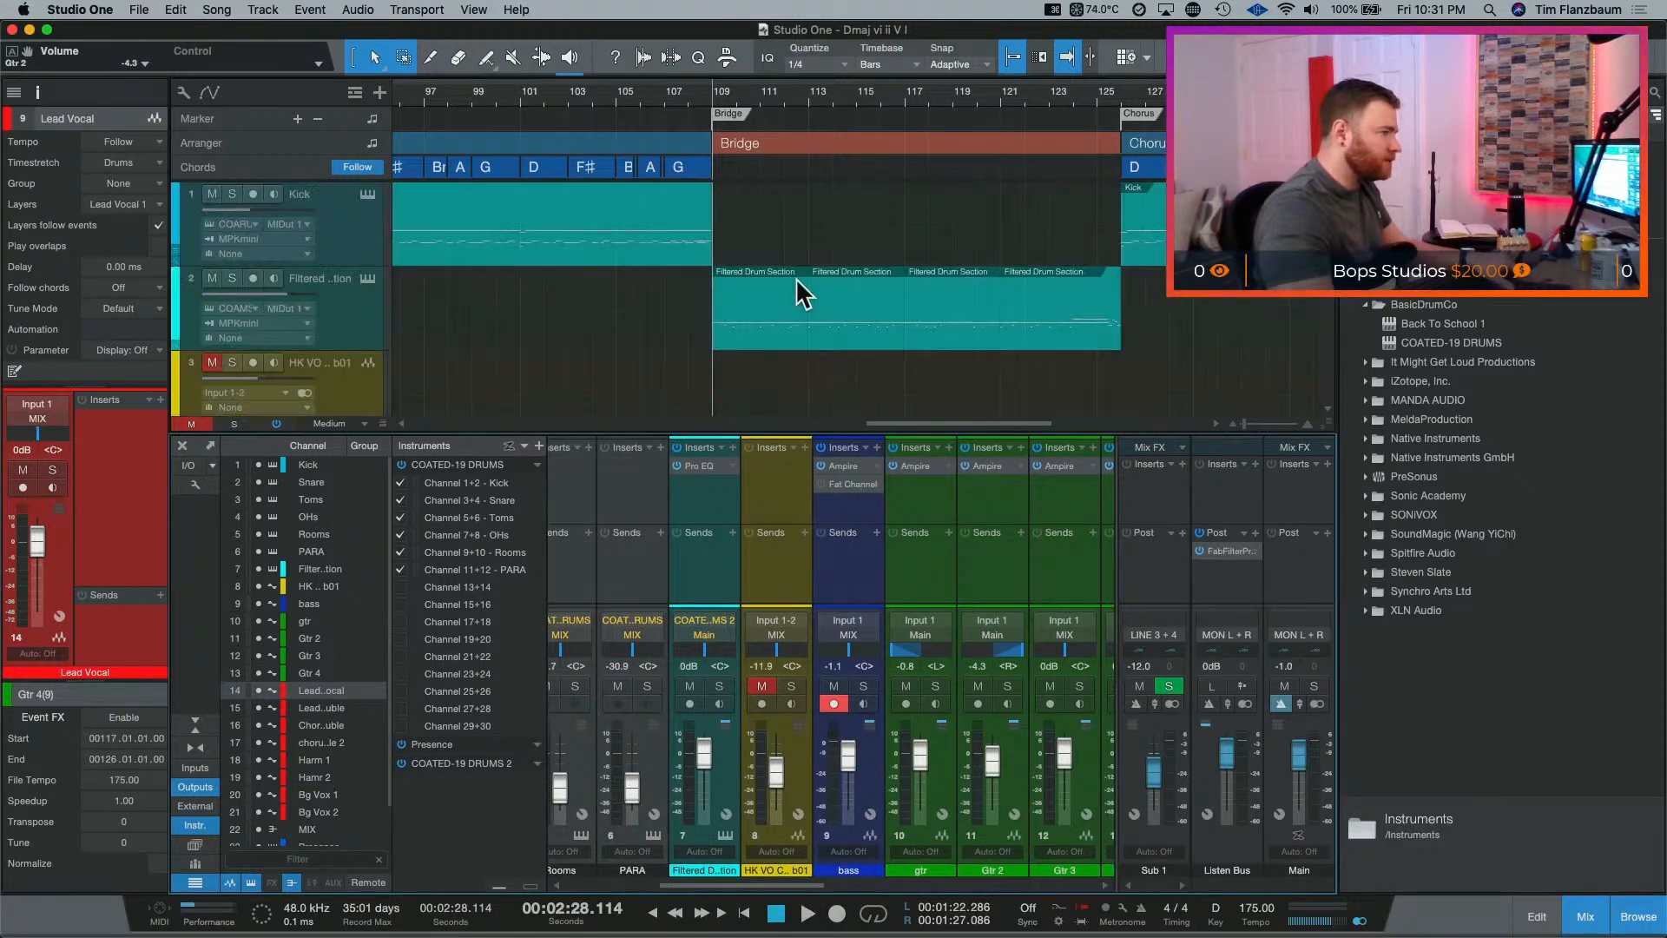
{"action": "scroll", "coordinate": [799, 284], "scroll_direction": "down", "scroll_amount": 4}
{"action": "left_click", "coordinate": [368, 315]}
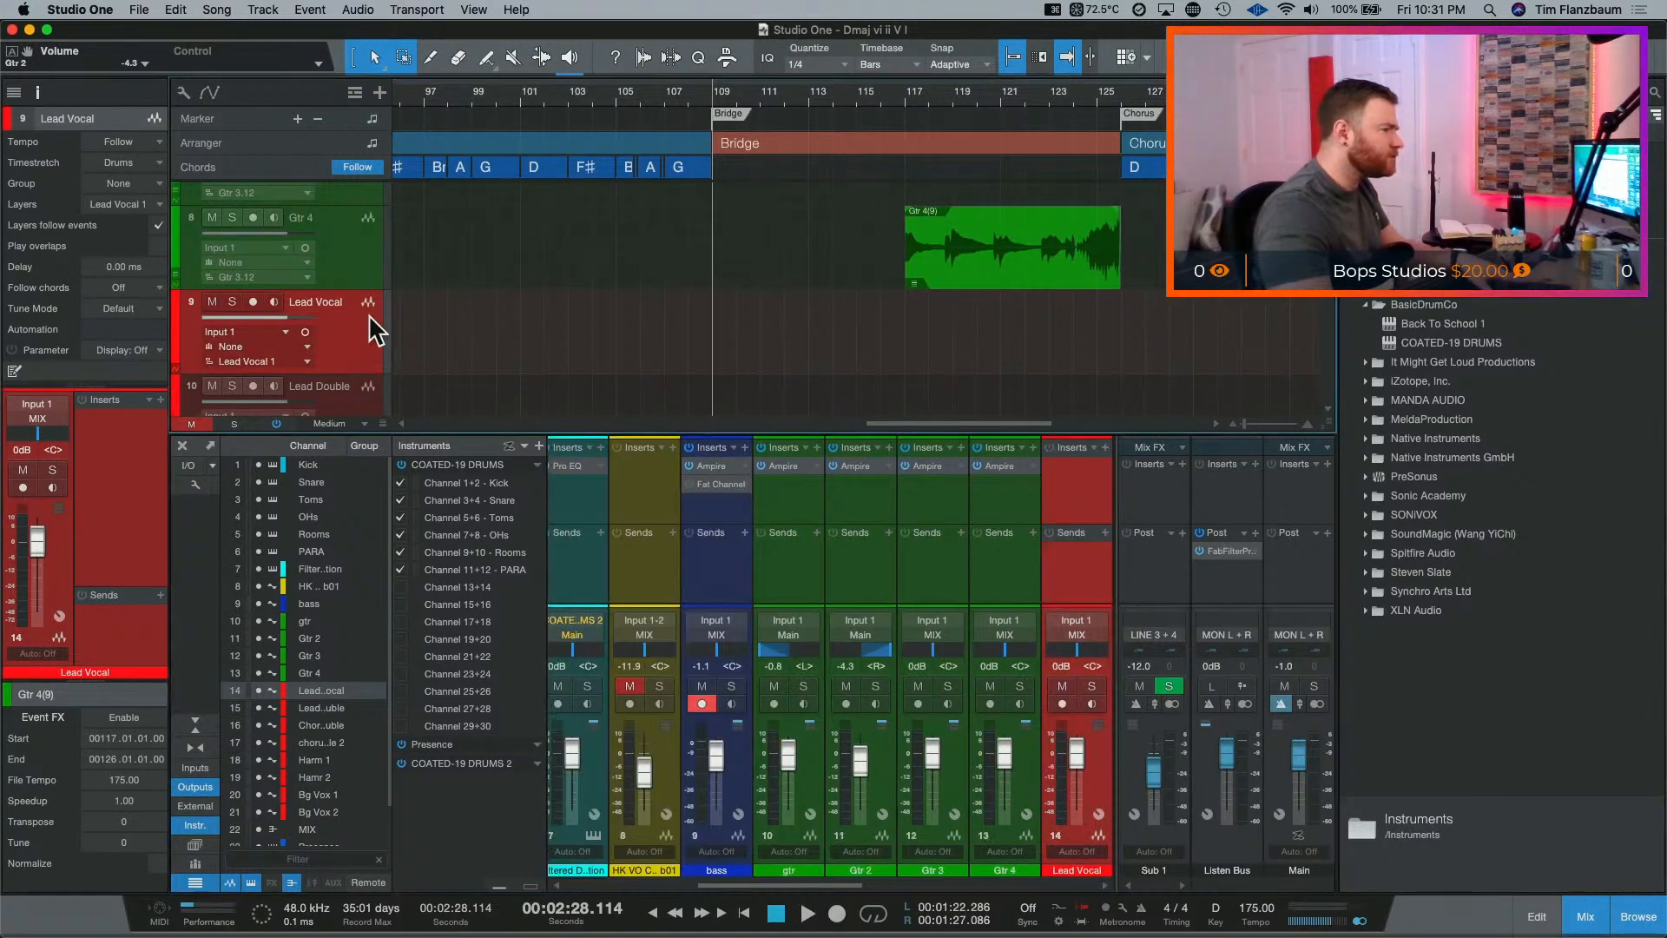
{"action": "scroll", "coordinate": [368, 321], "scroll_direction": "down", "scroll_amount": 6}
{"action": "left_click", "coordinate": [370, 338], "text": "shift"}
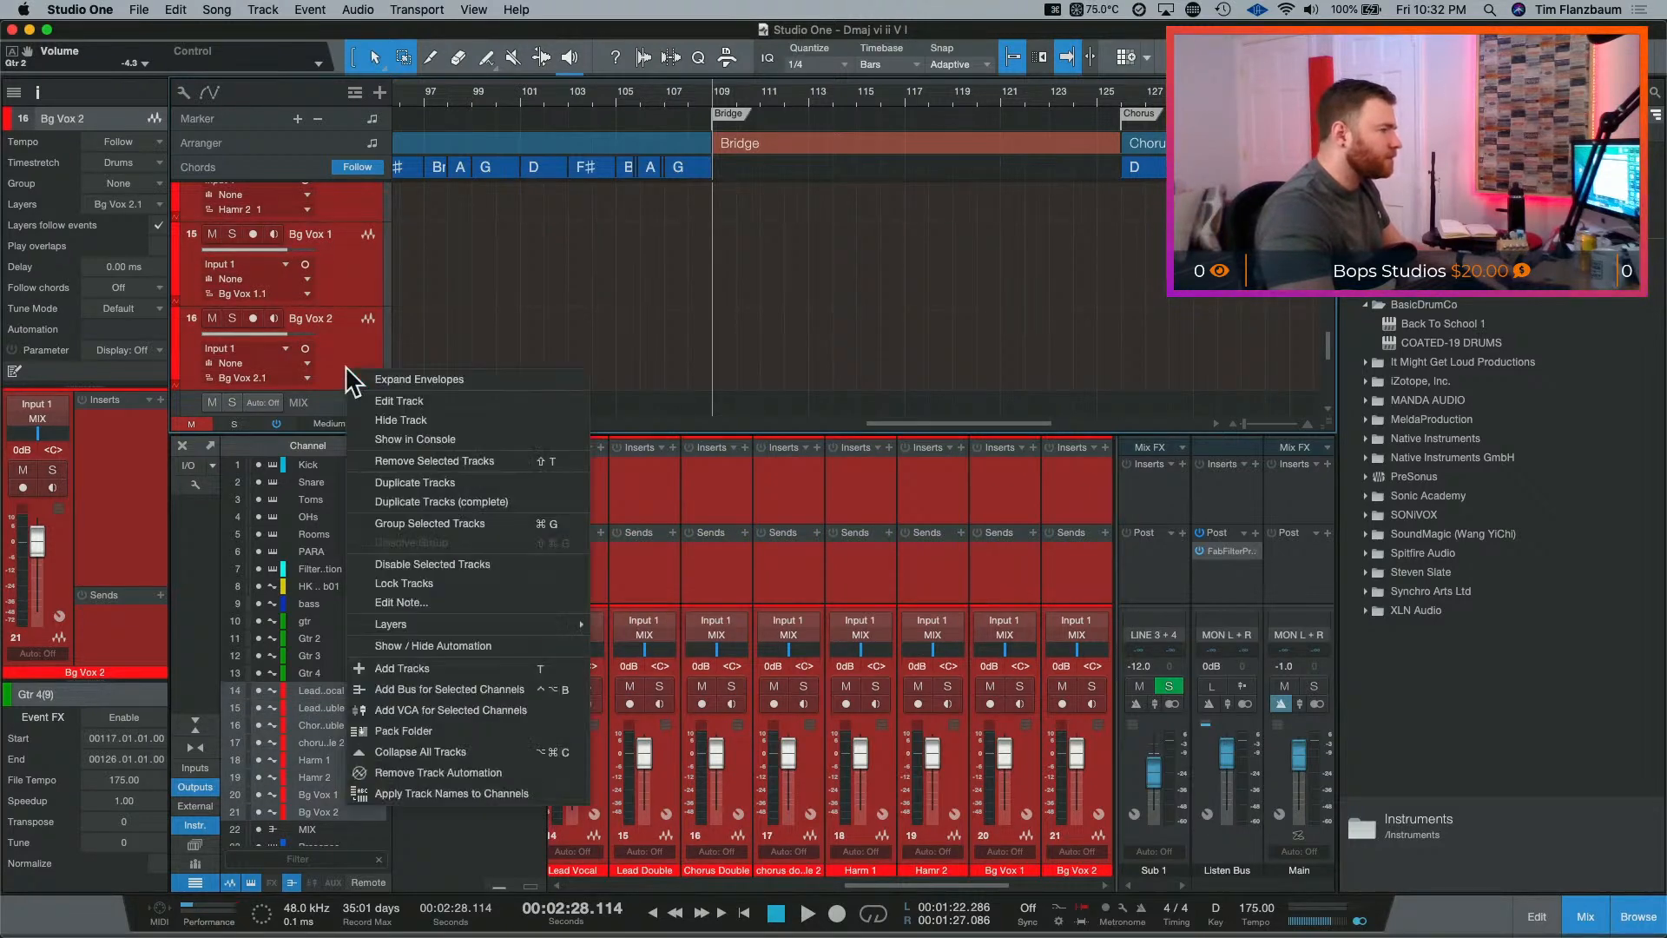
{"action": "right_click", "coordinate": [360, 374]}
{"action": "left_click", "coordinate": [441, 421]}
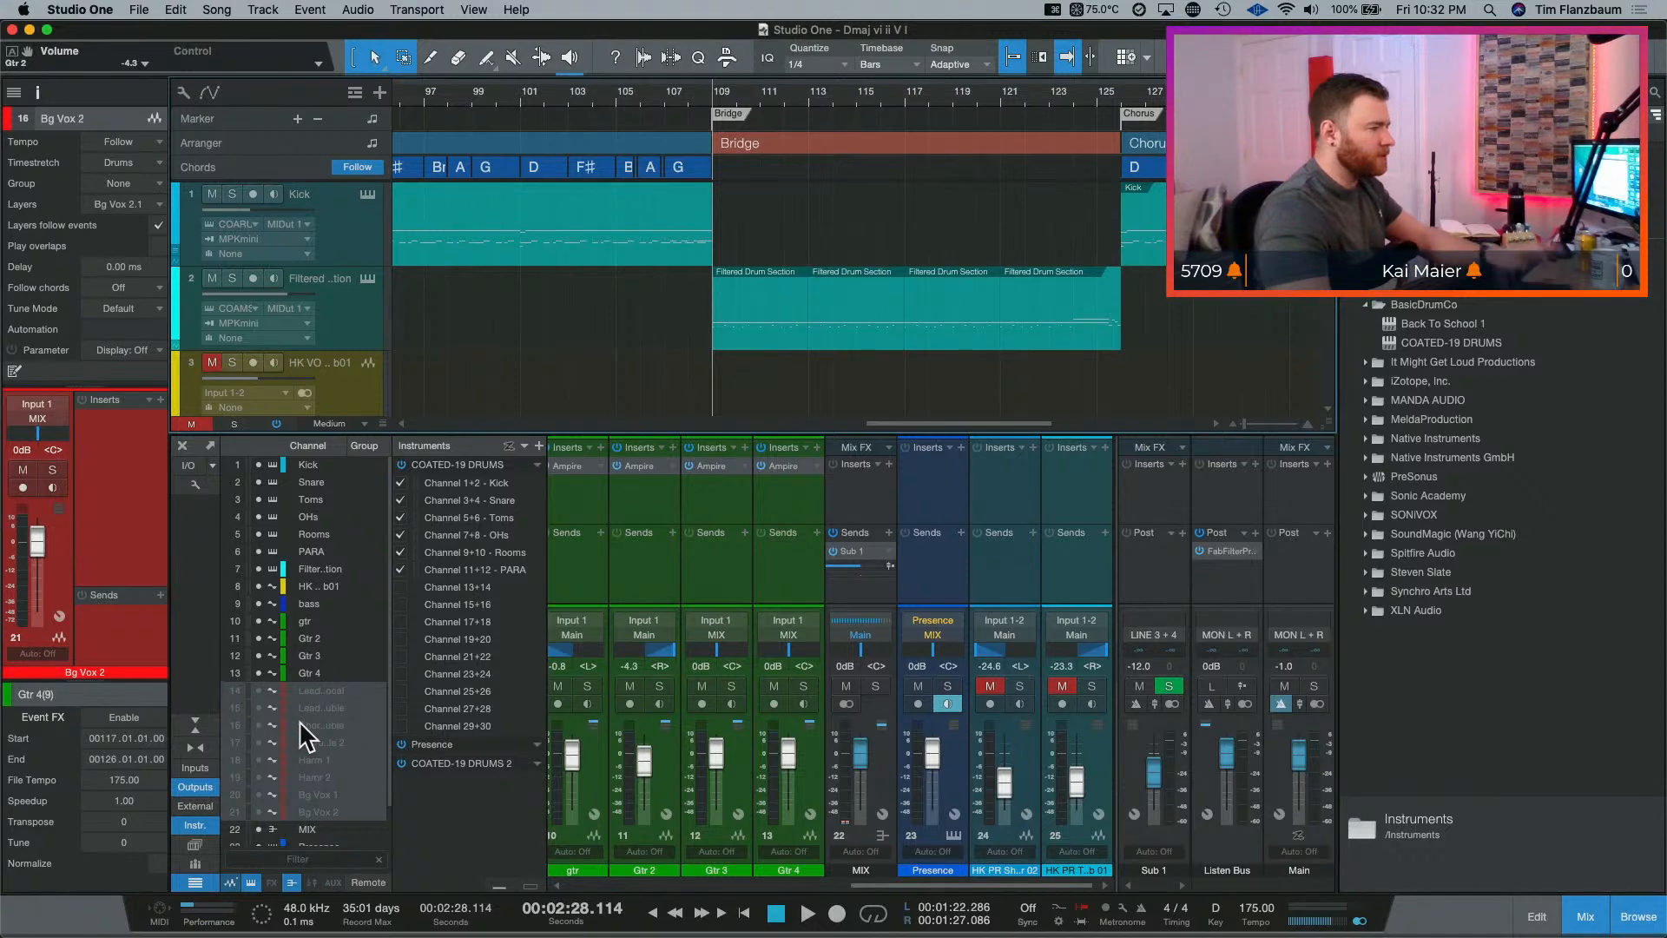
{"action": "key", "text": "F3"}
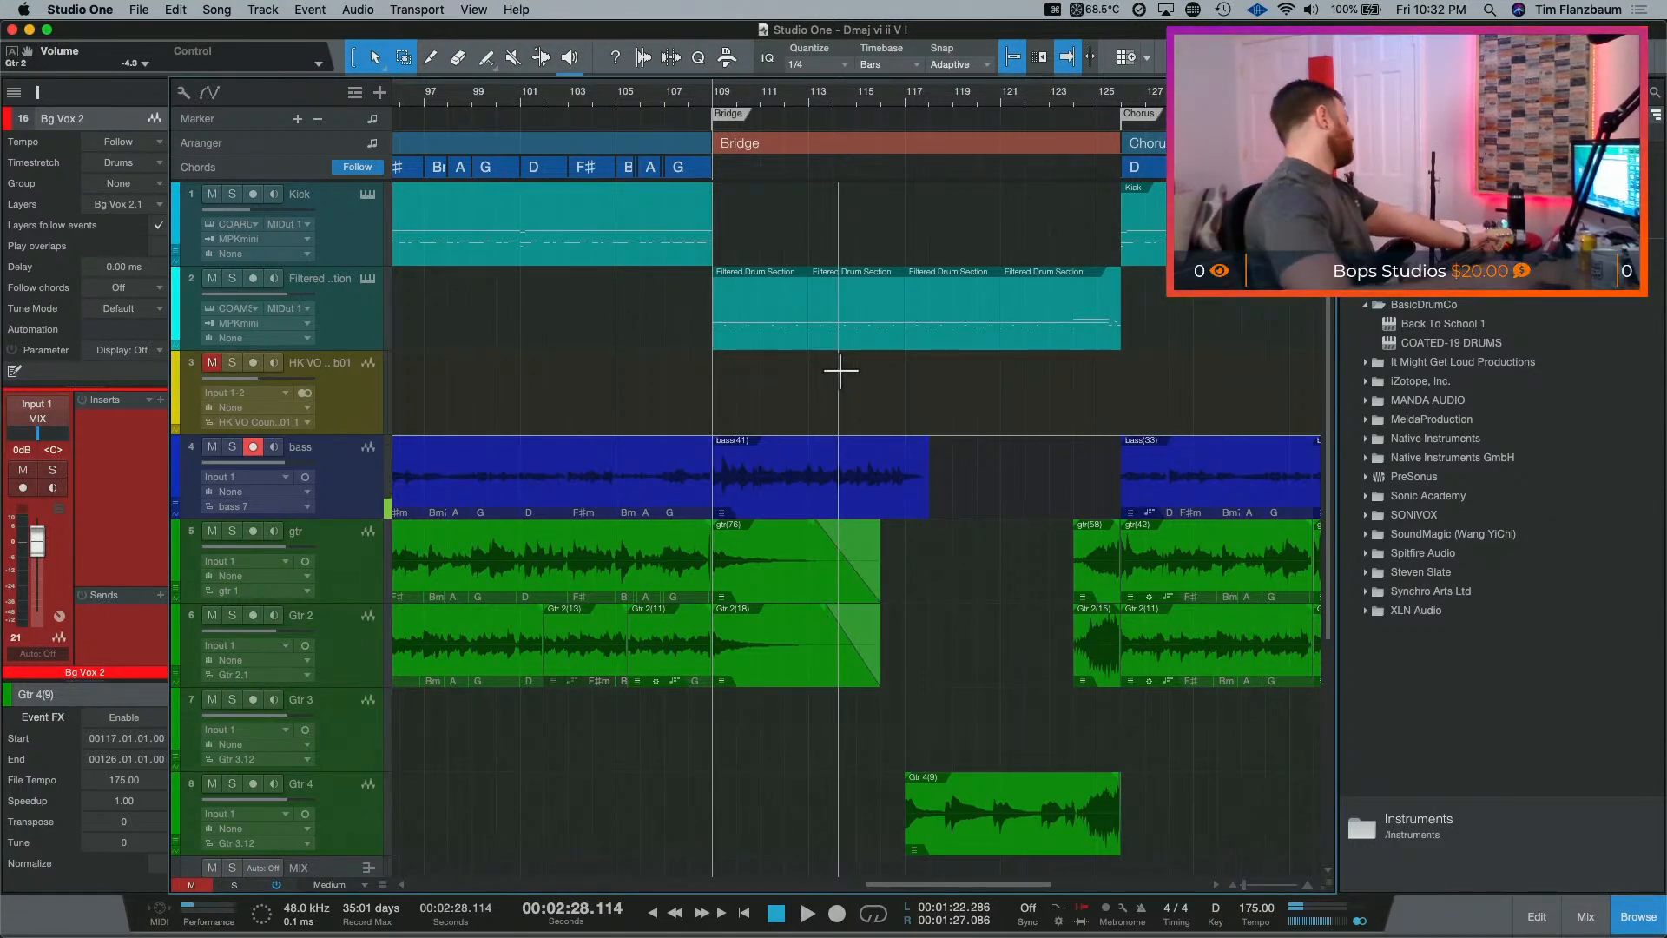
Step: Record a new bass take on the bass track across the whole Bridge, from bar 109 into the Chorus
{"action": "key", "text": "space"}
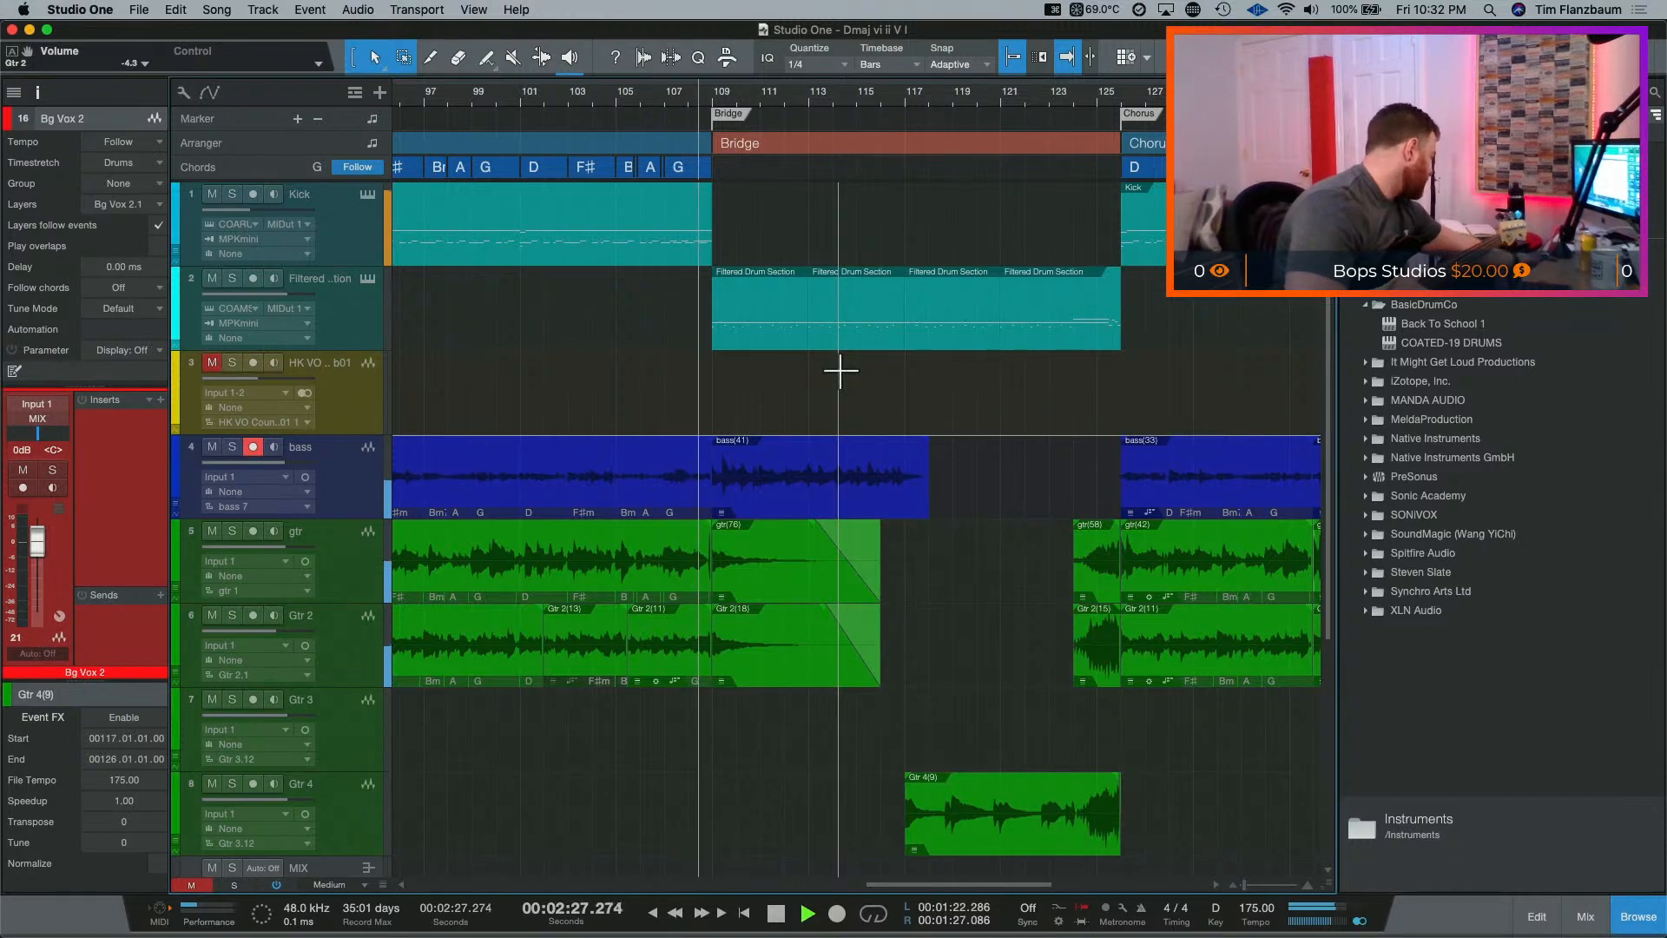
{"action": "key", "text": "space"}
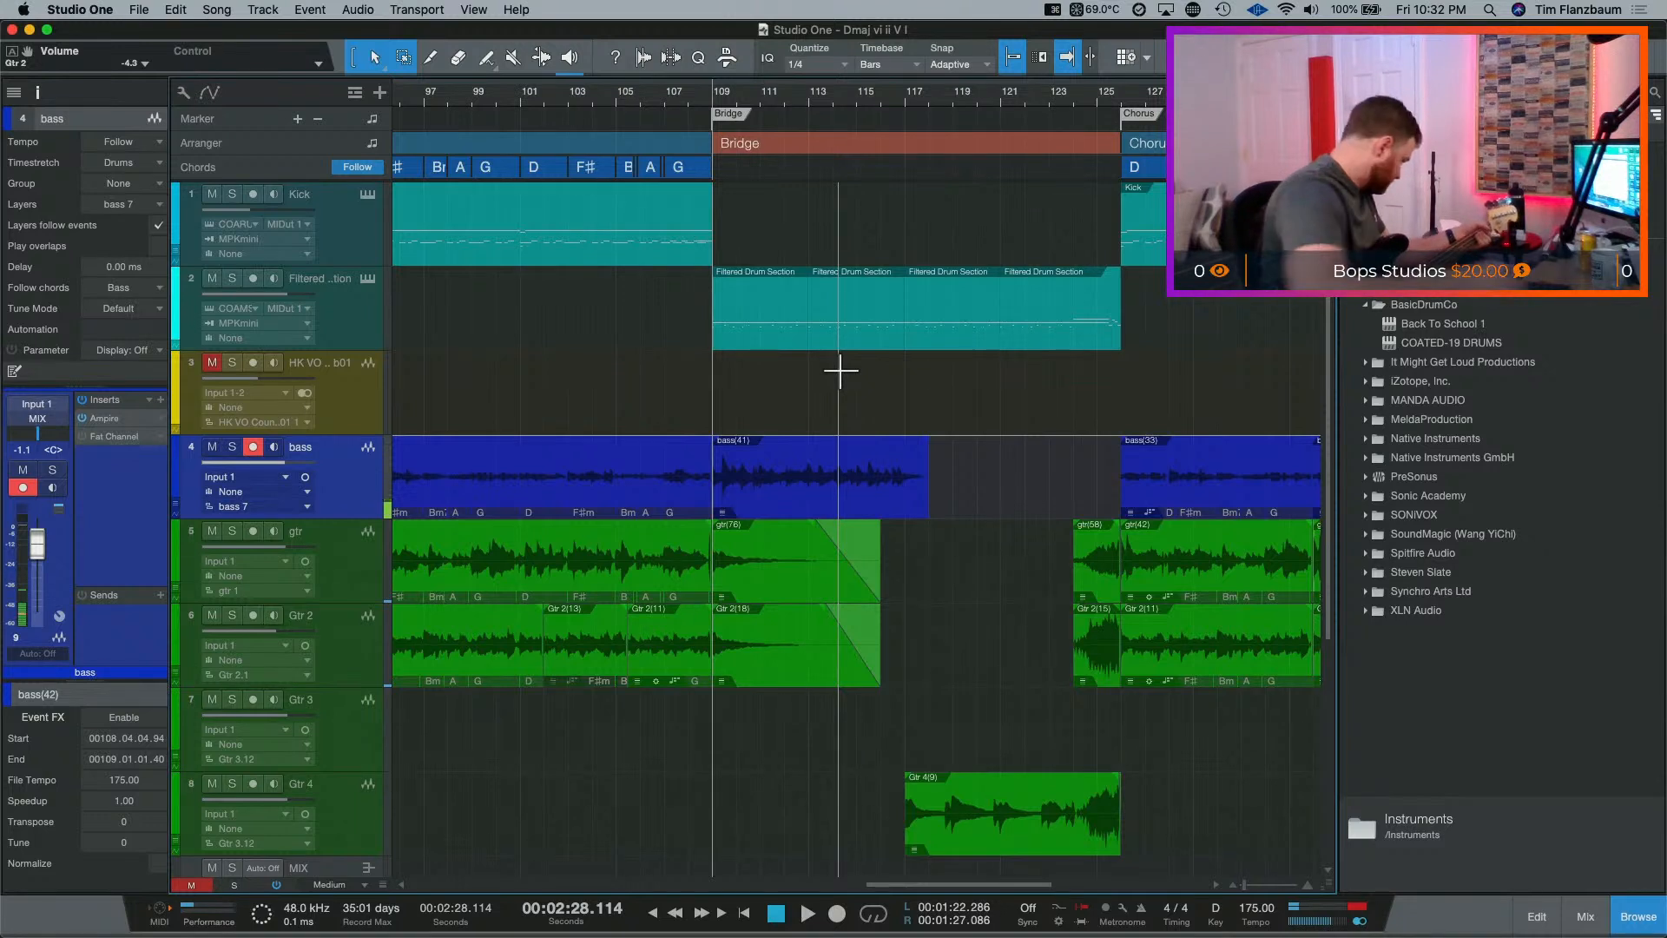
{"action": "key", "text": "space"}
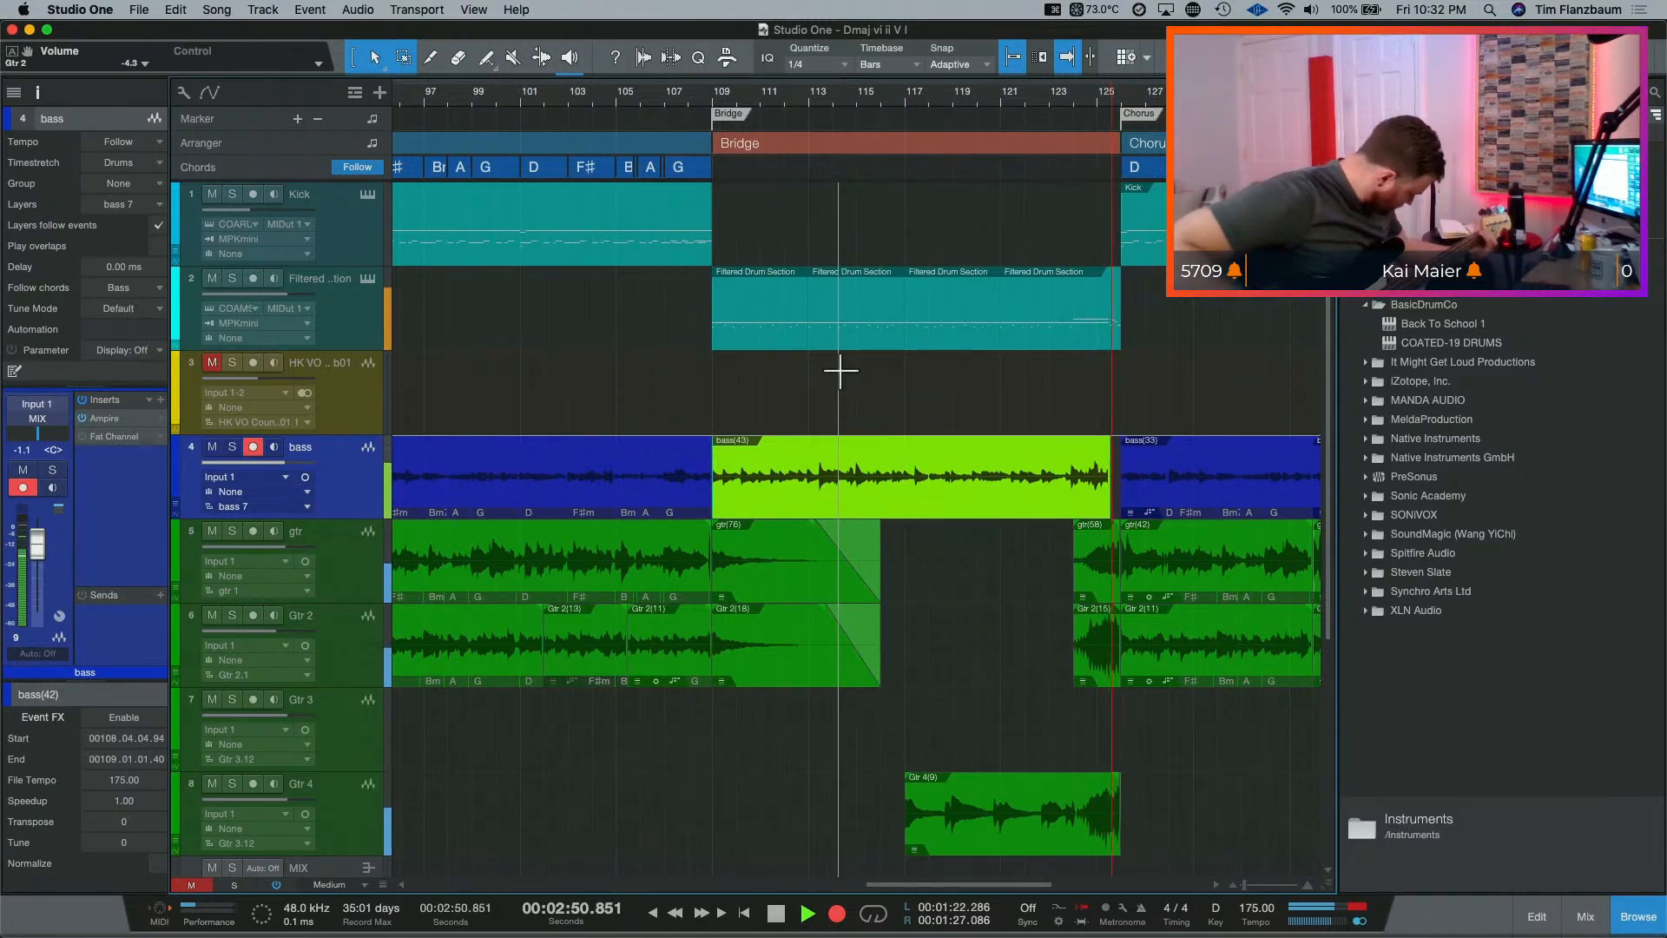
{"action": "key", "text": "space"}
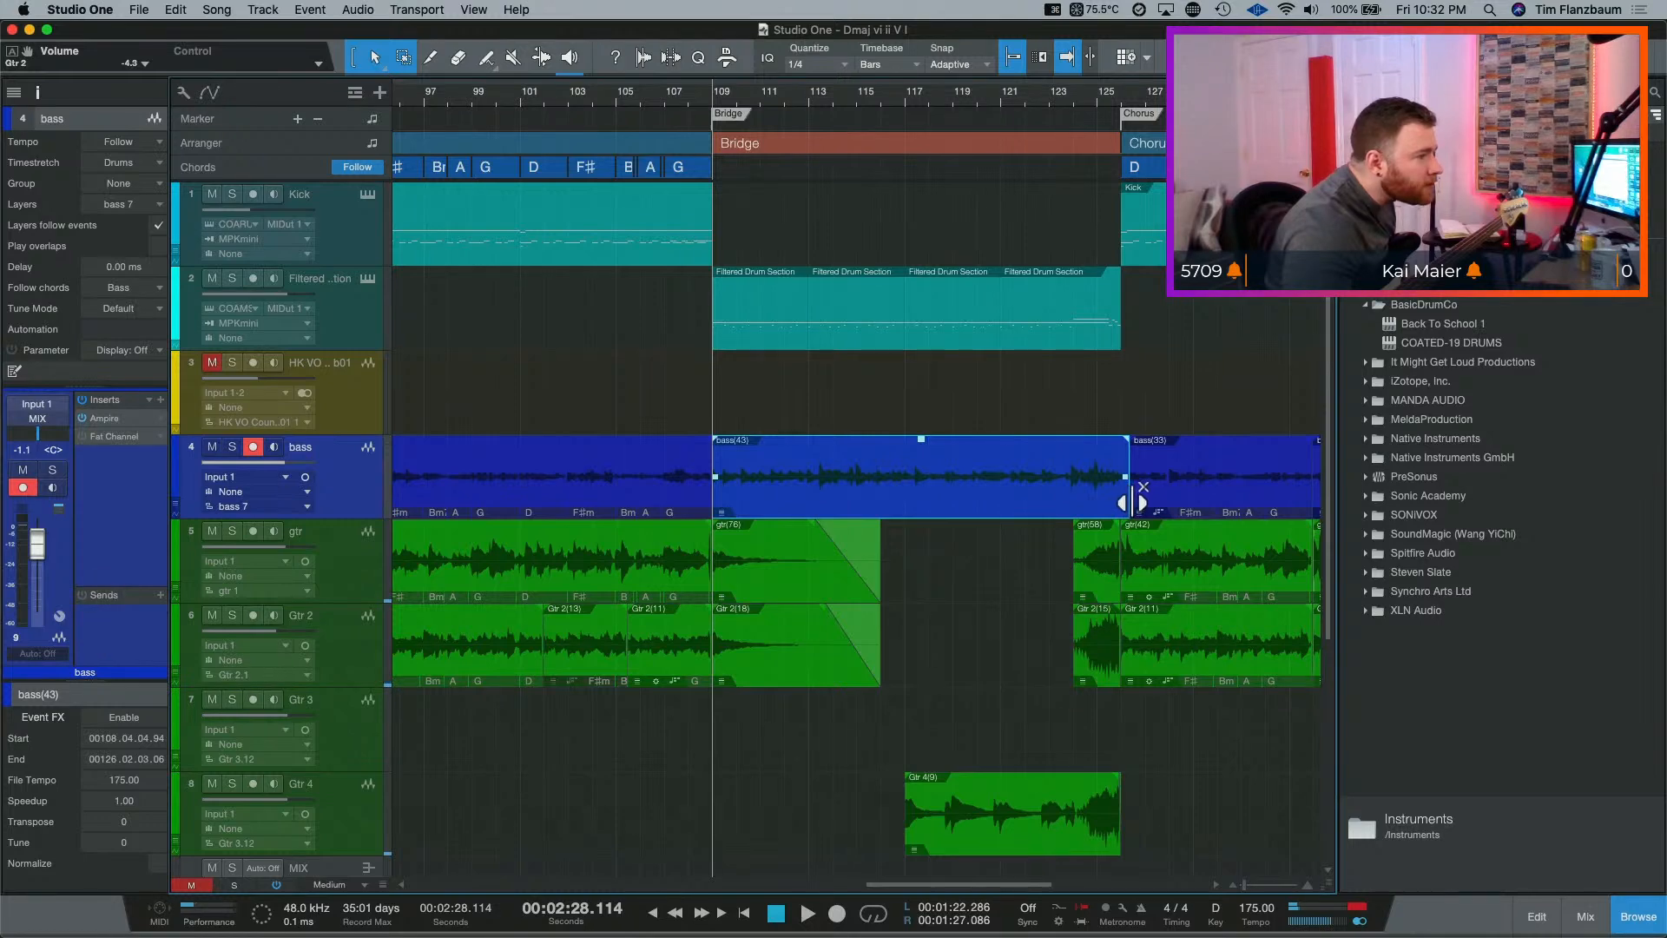
Step: Adjust the edges of the new Bridge bass take and the following Chorus bass event so they meet at bar 126
{"action": "left_click_drag", "start_coordinate": [1131, 471], "coordinate": [1138, 493]}
{"action": "key", "text": "e"}
{"action": "key", "text": "e"}
{"action": "key", "text": "e"}
{"action": "key", "text": "e"}
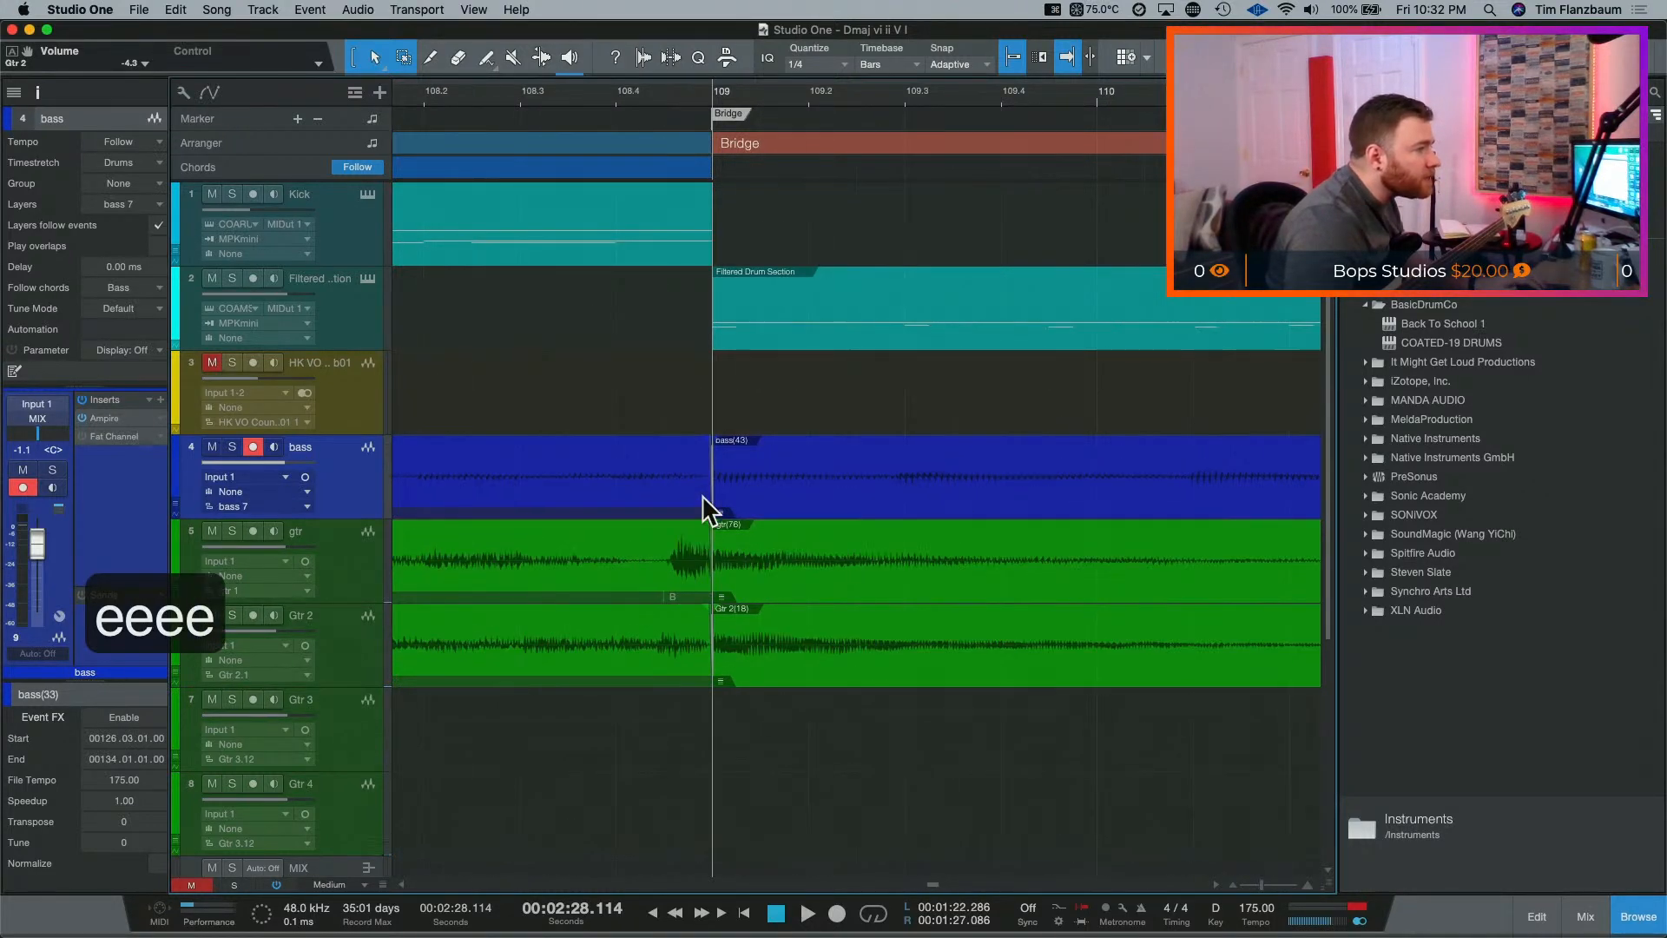
{"action": "key", "text": "e"}
{"action": "key", "text": "w"}
{"action": "key", "text": "w"}
{"action": "key", "text": "w"}
{"action": "key", "text": "w"}
{"action": "key", "text": "w"}
{"action": "key", "text": "w"}
{"action": "key", "text": "w"}
{"action": "key", "text": "w"}
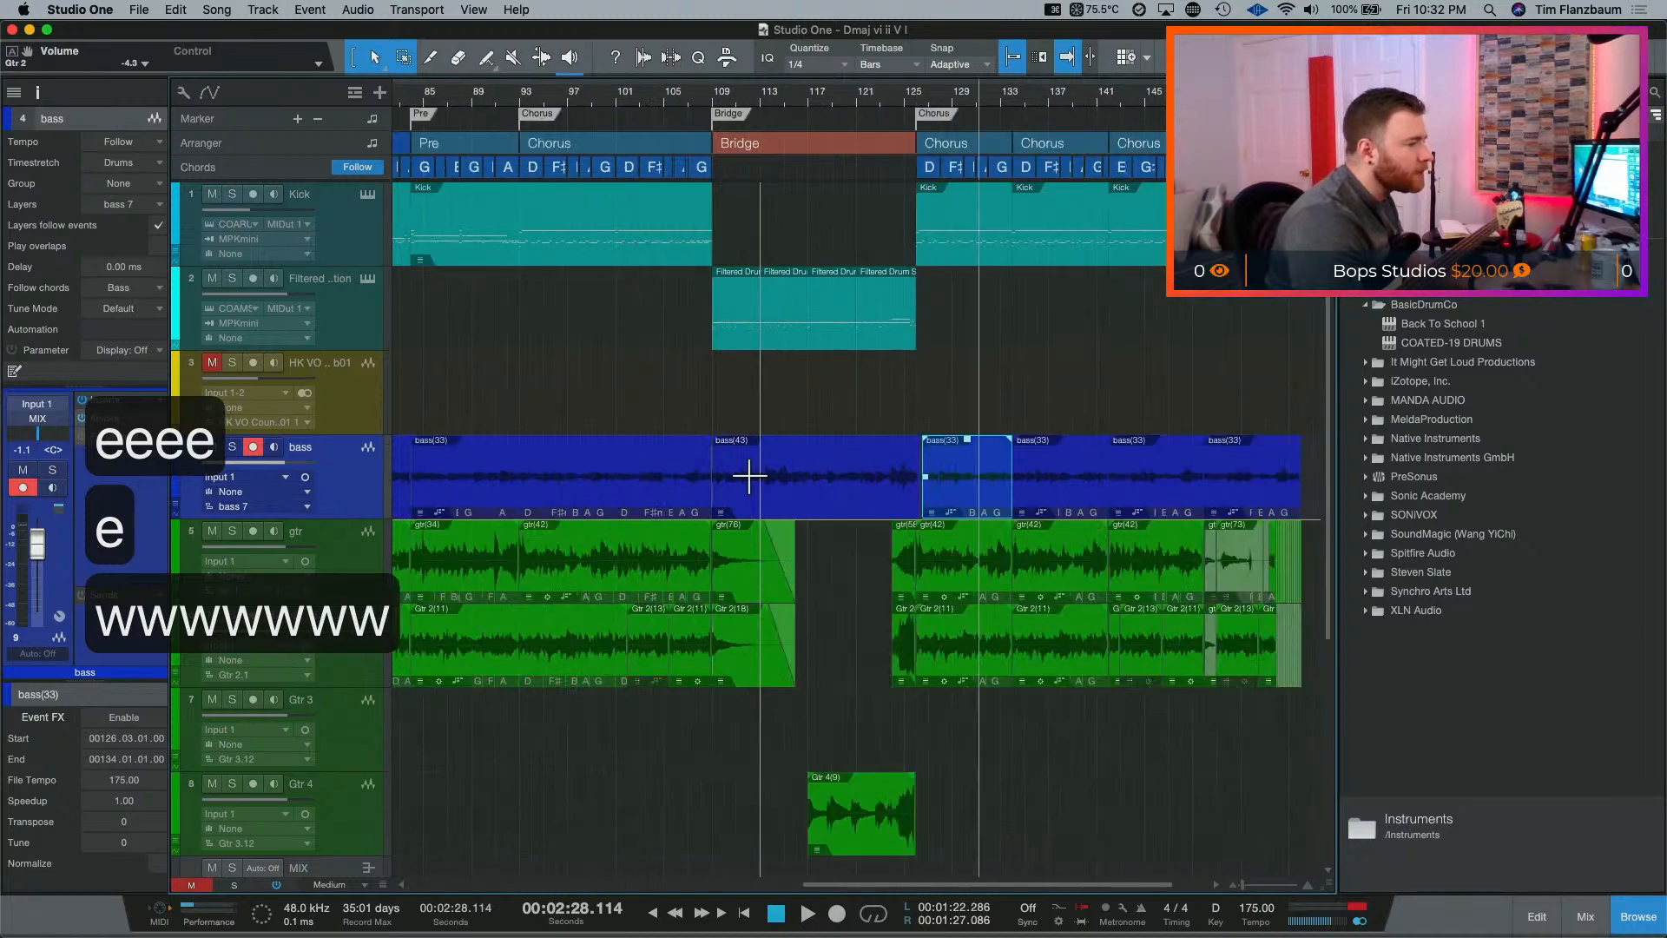
{"action": "key", "text": "semicolon"}
{"action": "key", "text": "e"}
{"action": "key", "text": "e"}
{"action": "key", "text": "e"}
{"action": "key", "text": "e"}
{"action": "key", "text": "w"}
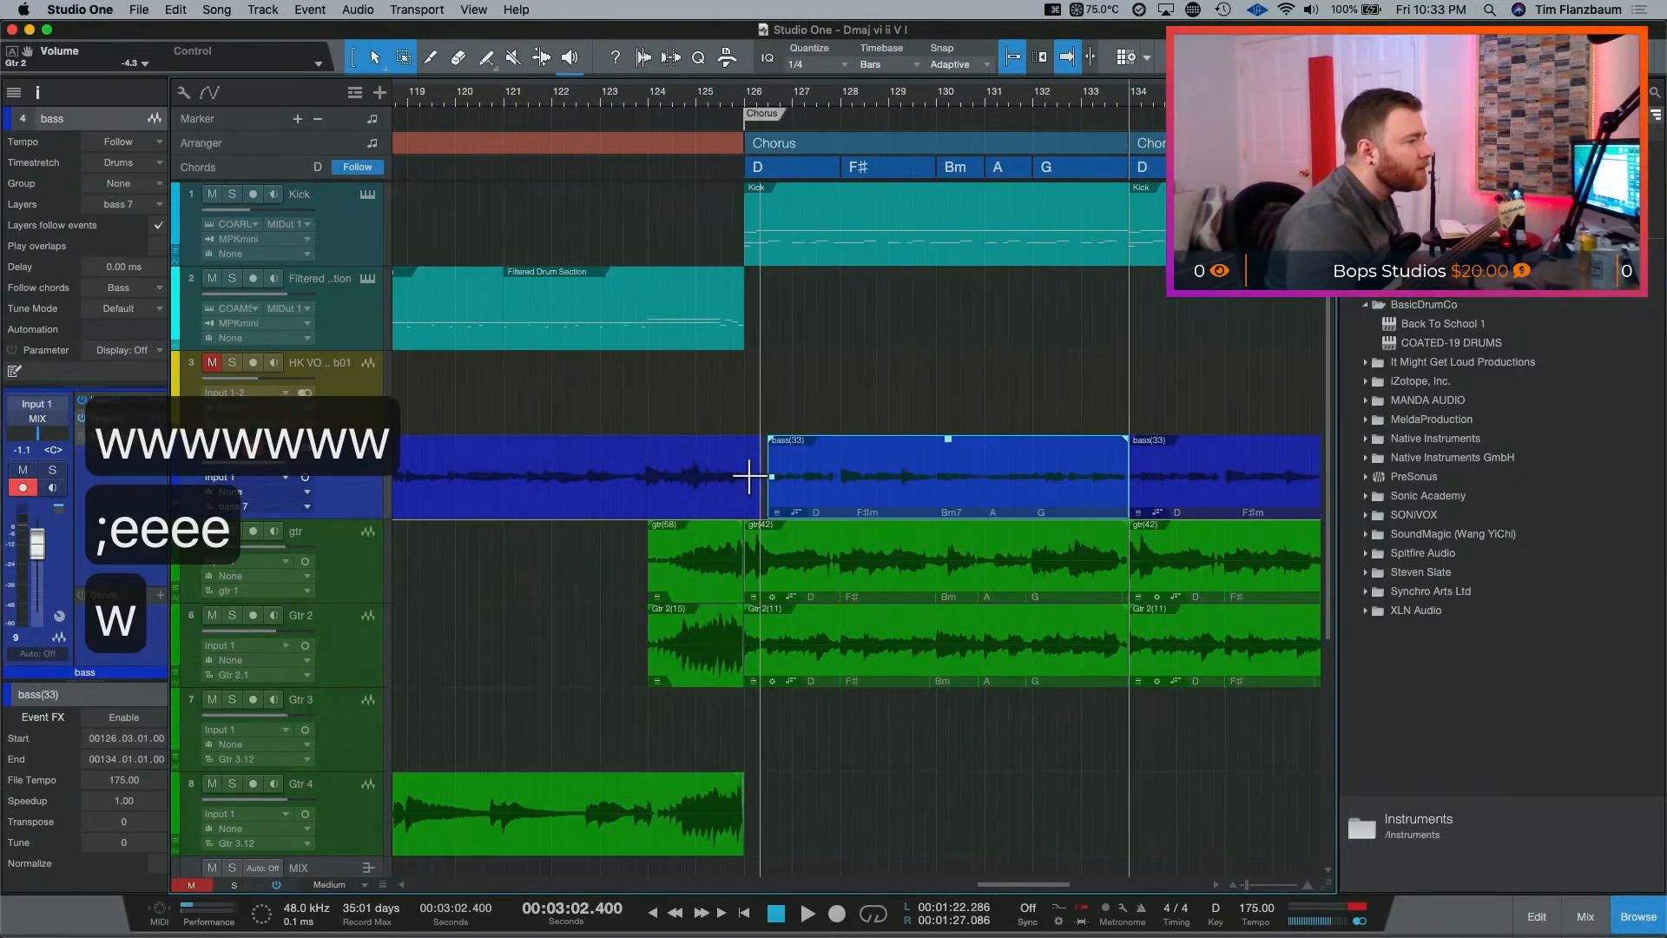
{"action": "key", "text": "l"}
{"action": "key", "text": "e"}
{"action": "key", "text": "e"}
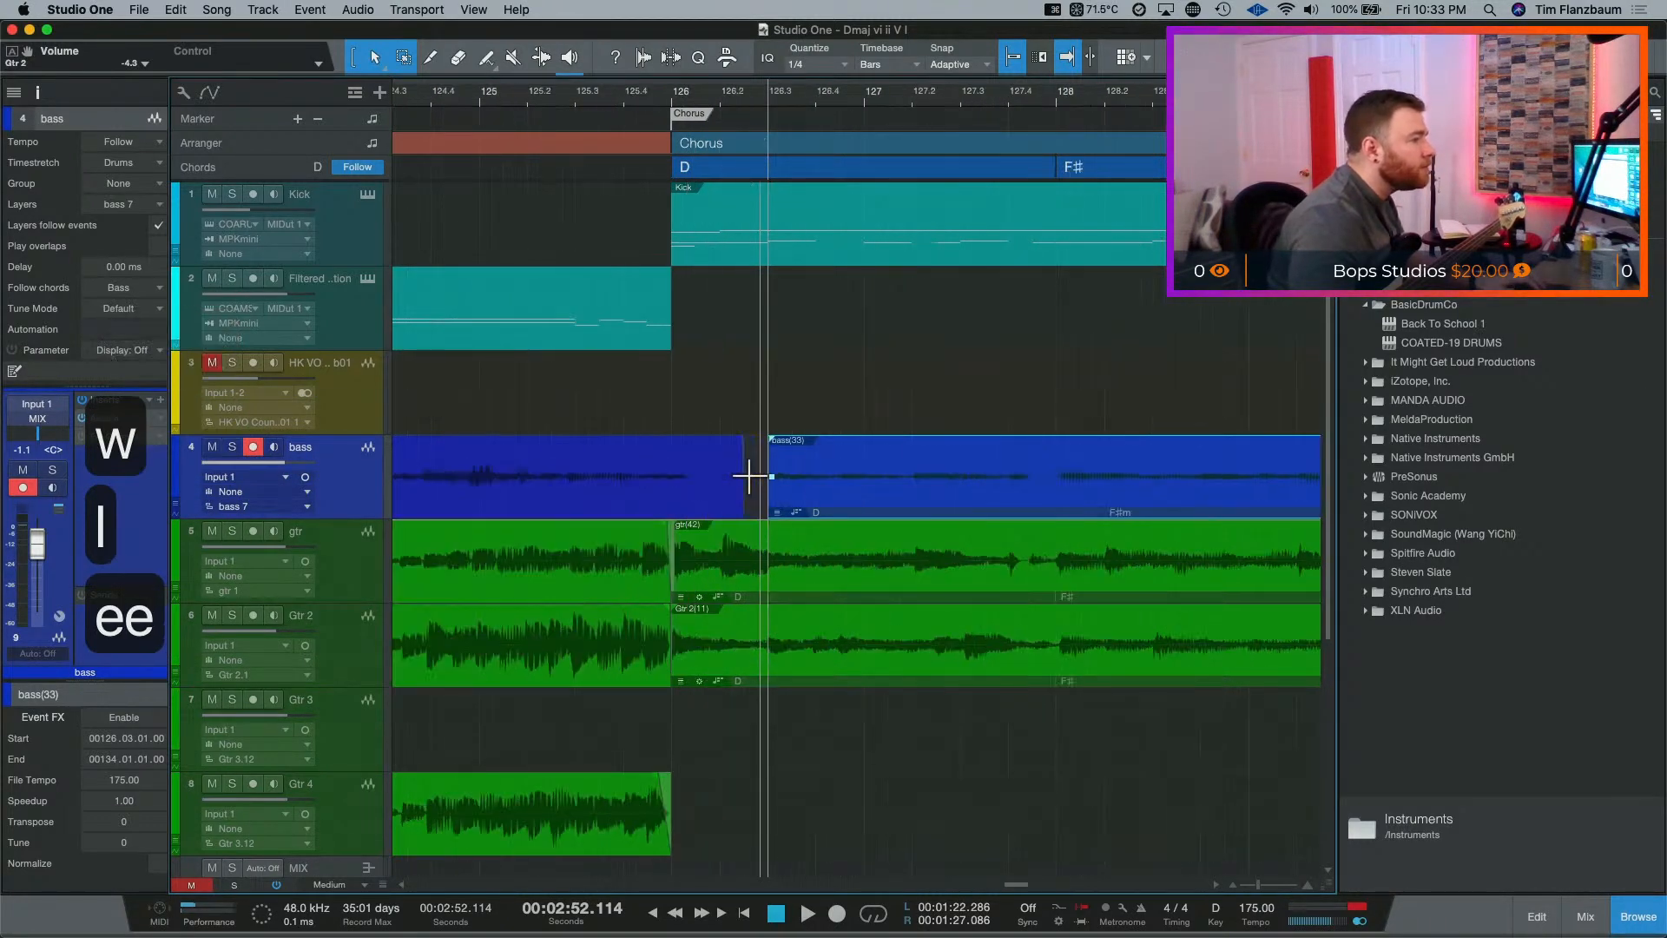
{"action": "left_click_drag", "start_coordinate": [766, 501], "coordinate": [673, 501]}
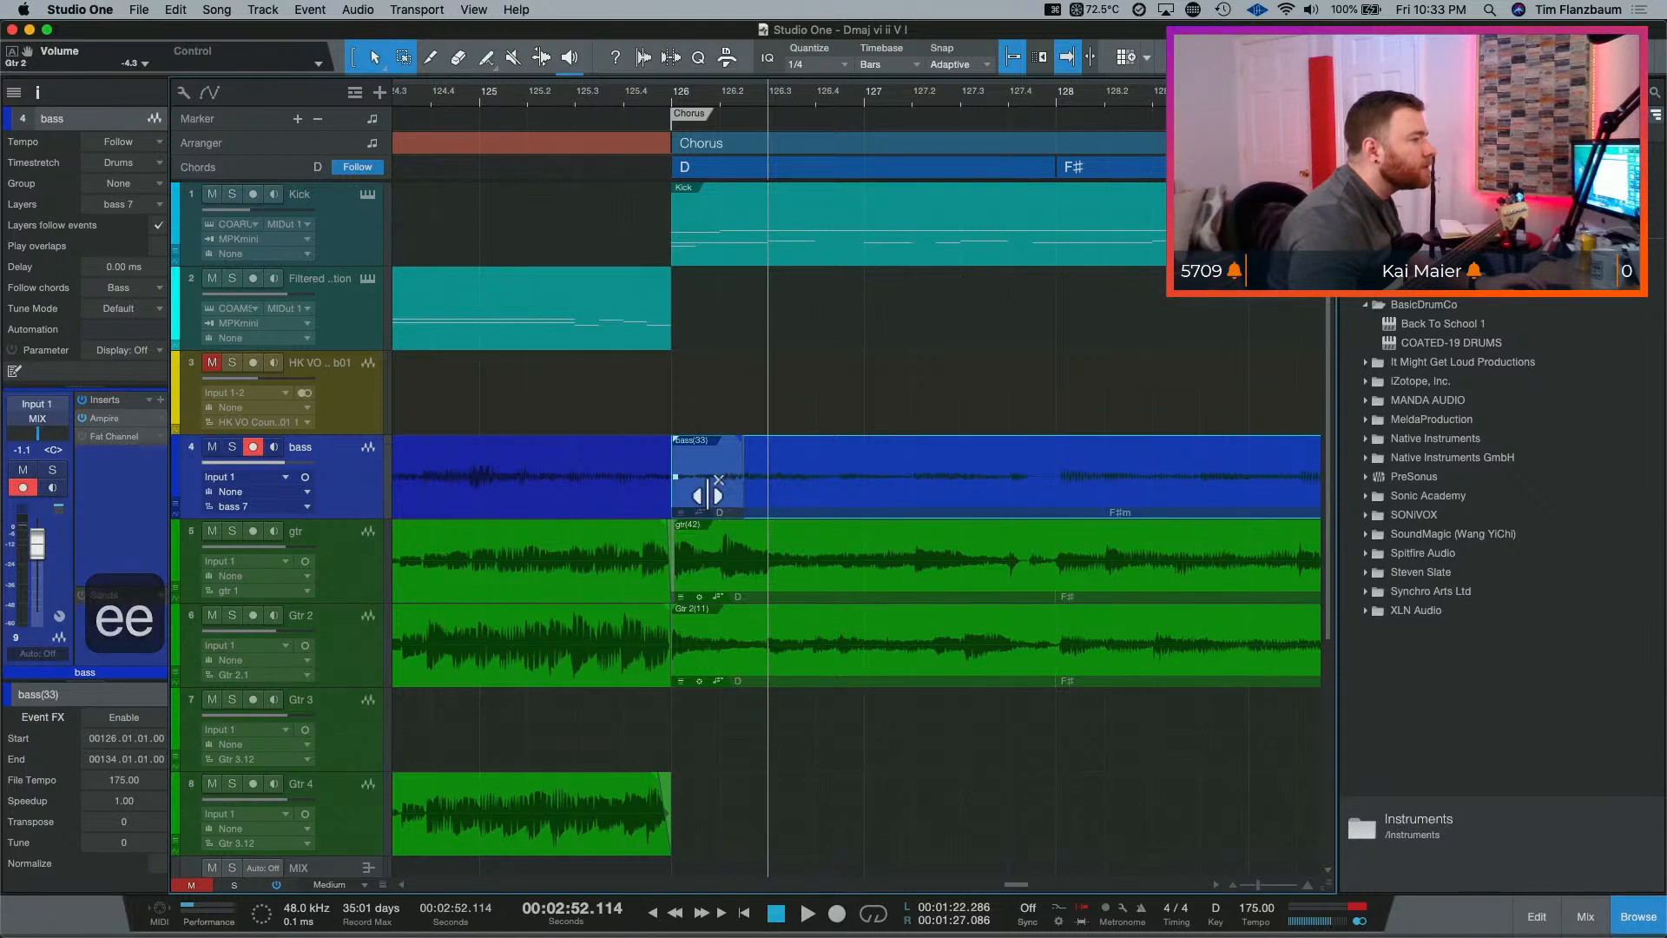
{"action": "left_click", "coordinate": [667, 469]}
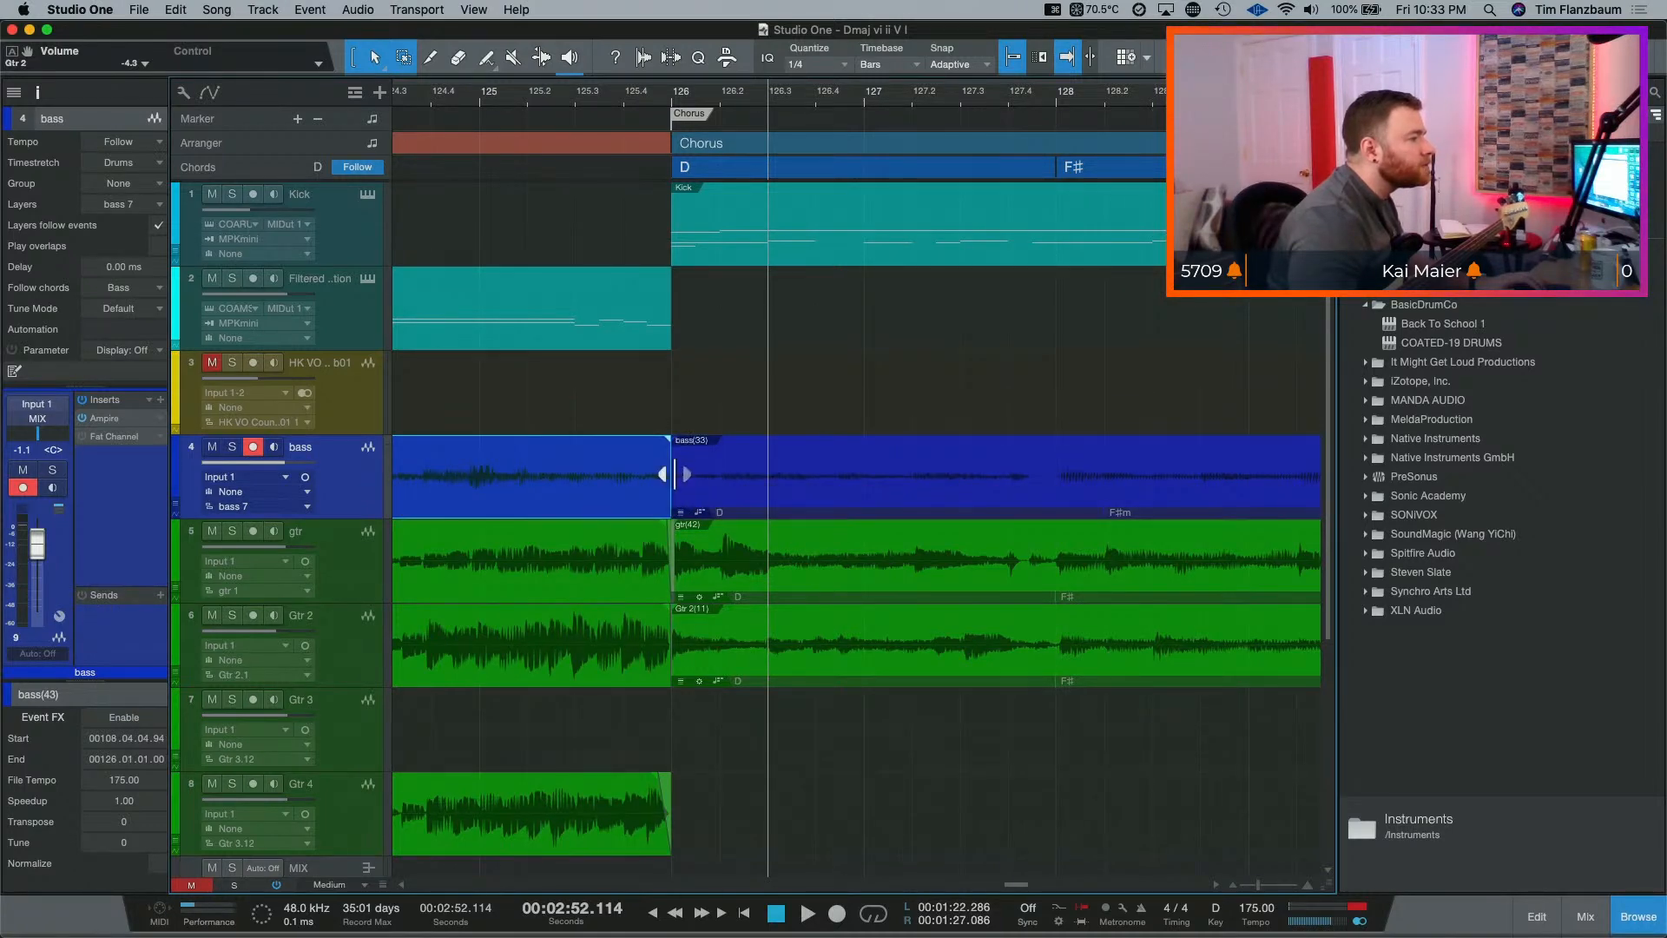
Step: Play back the Bridge from shortly before its start and again from bar 109 to check the new bass take
{"action": "key", "text": "w"}
{"action": "key", "text": "w"}
{"action": "key", "text": "w"}
{"action": "key", "text": "w"}
{"action": "key", "text": "w"}
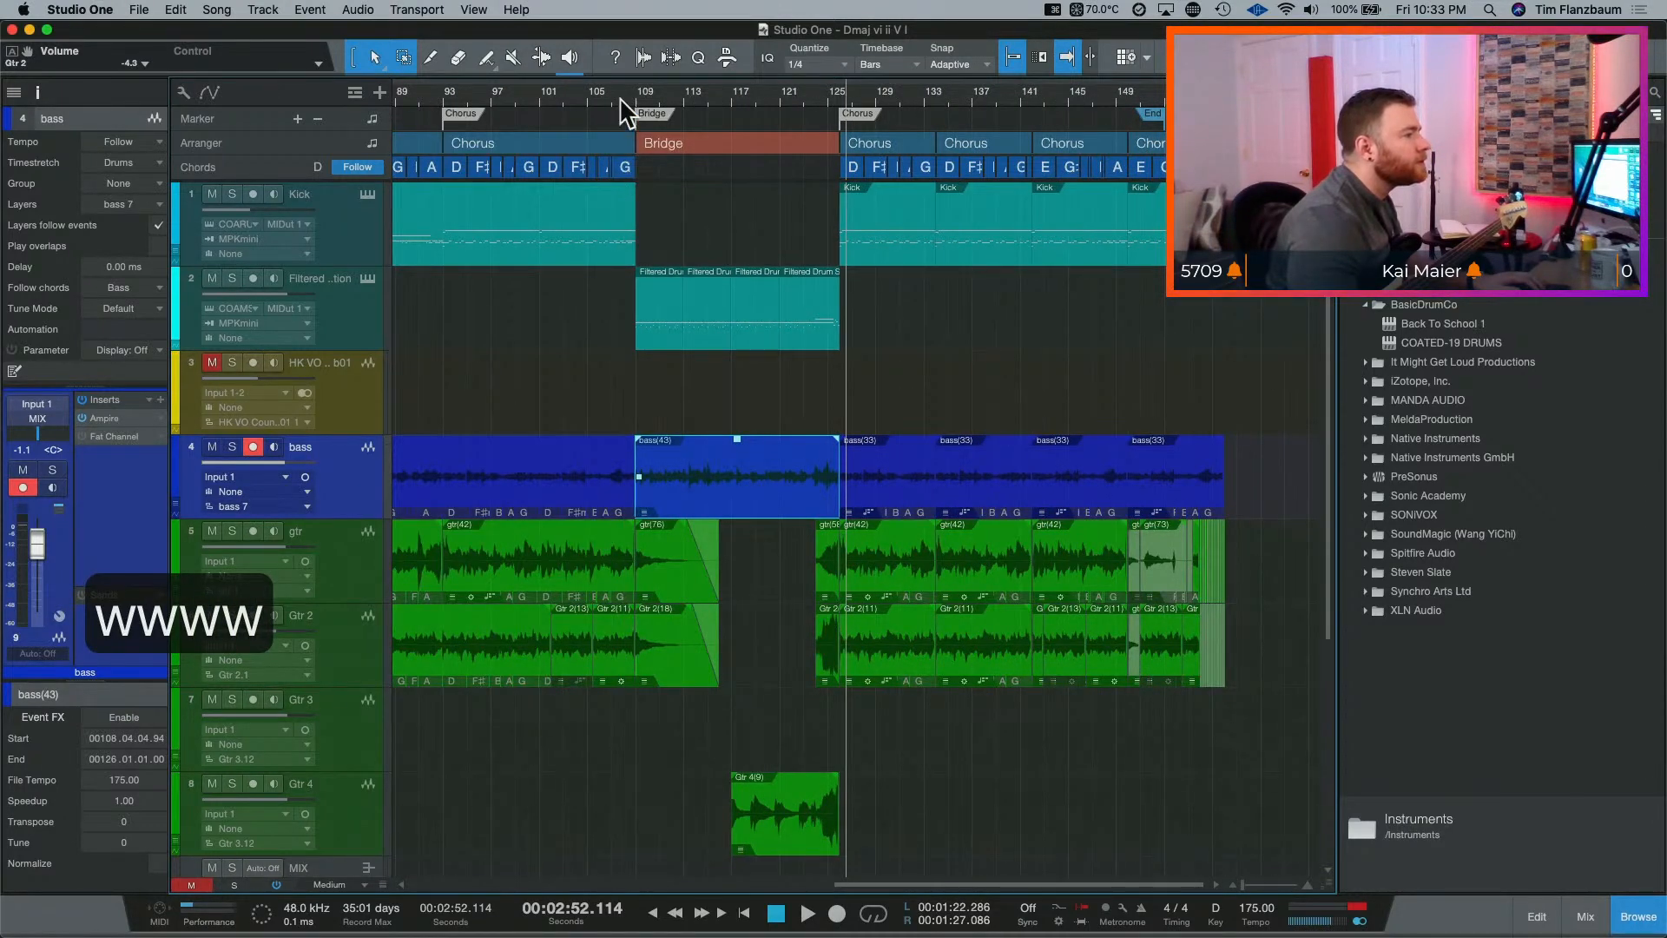
{"action": "left_click", "coordinate": [622, 101]}
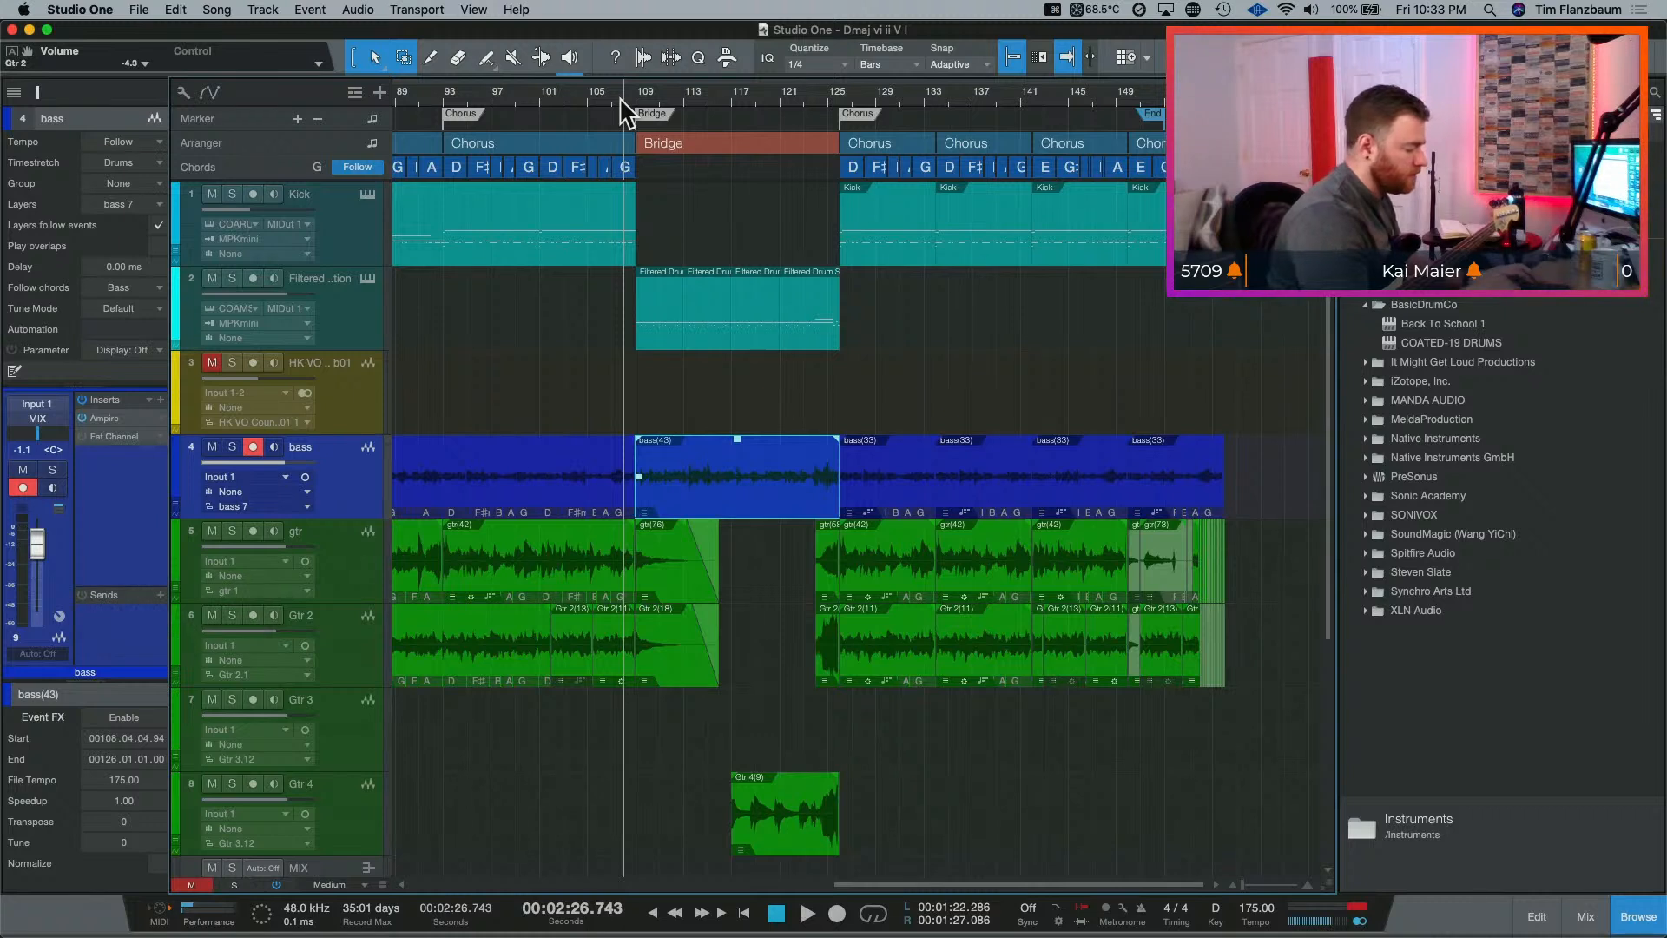
{"action": "key", "text": "space"}
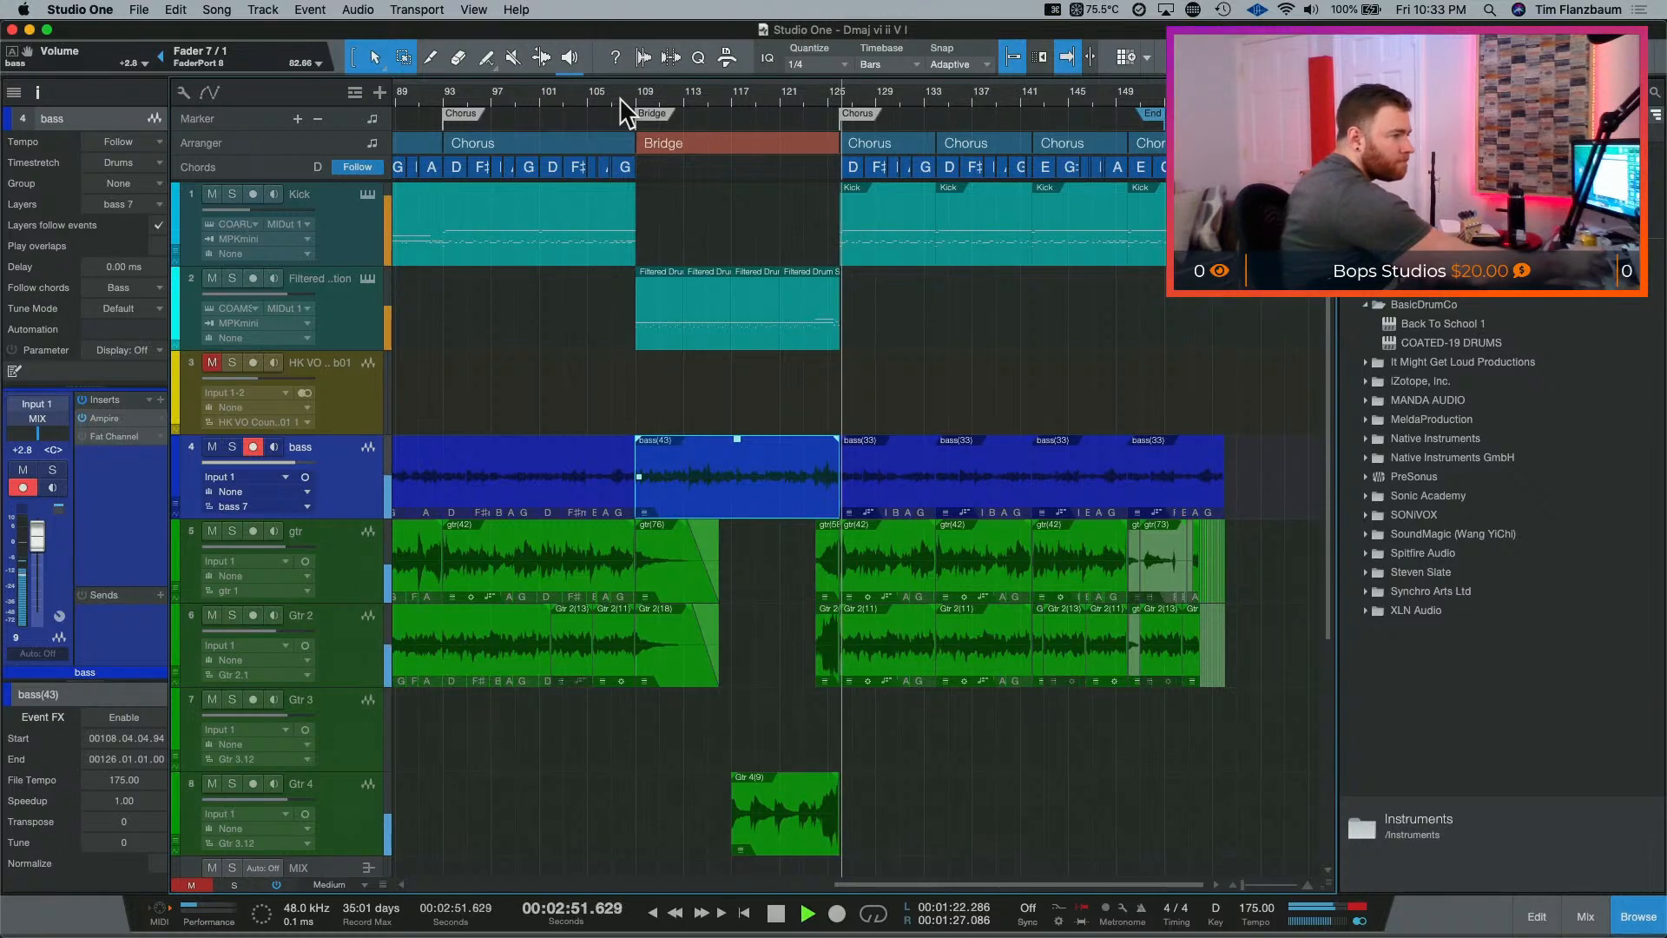
{"action": "key", "text": "space"}
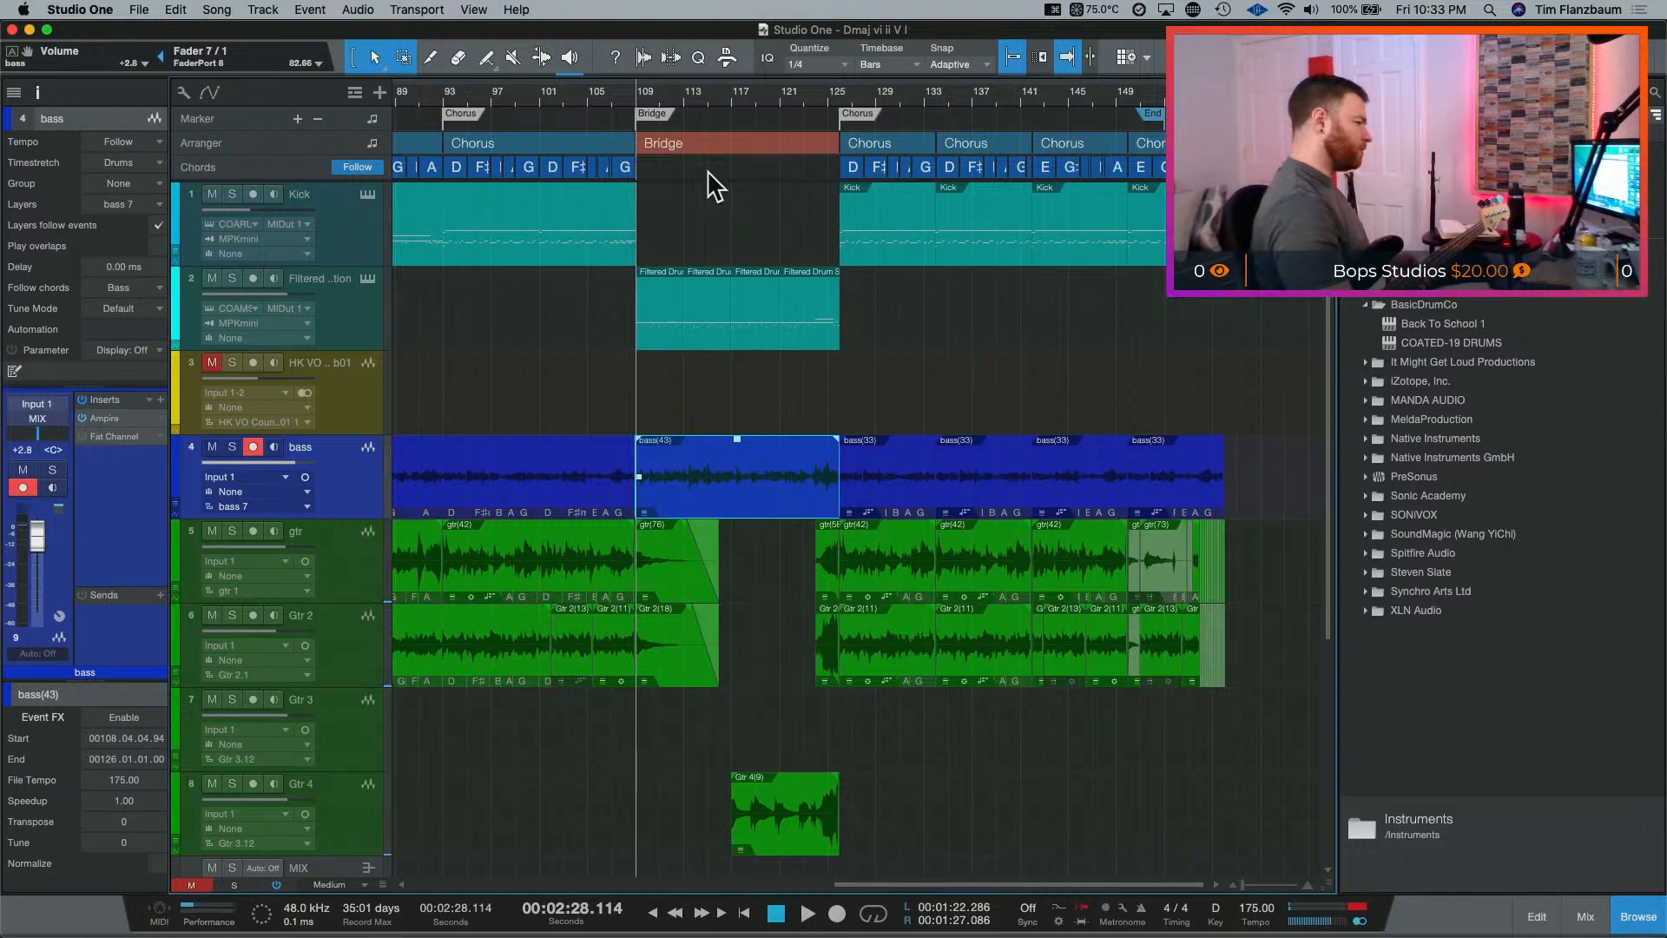
{"action": "key", "text": "space"}
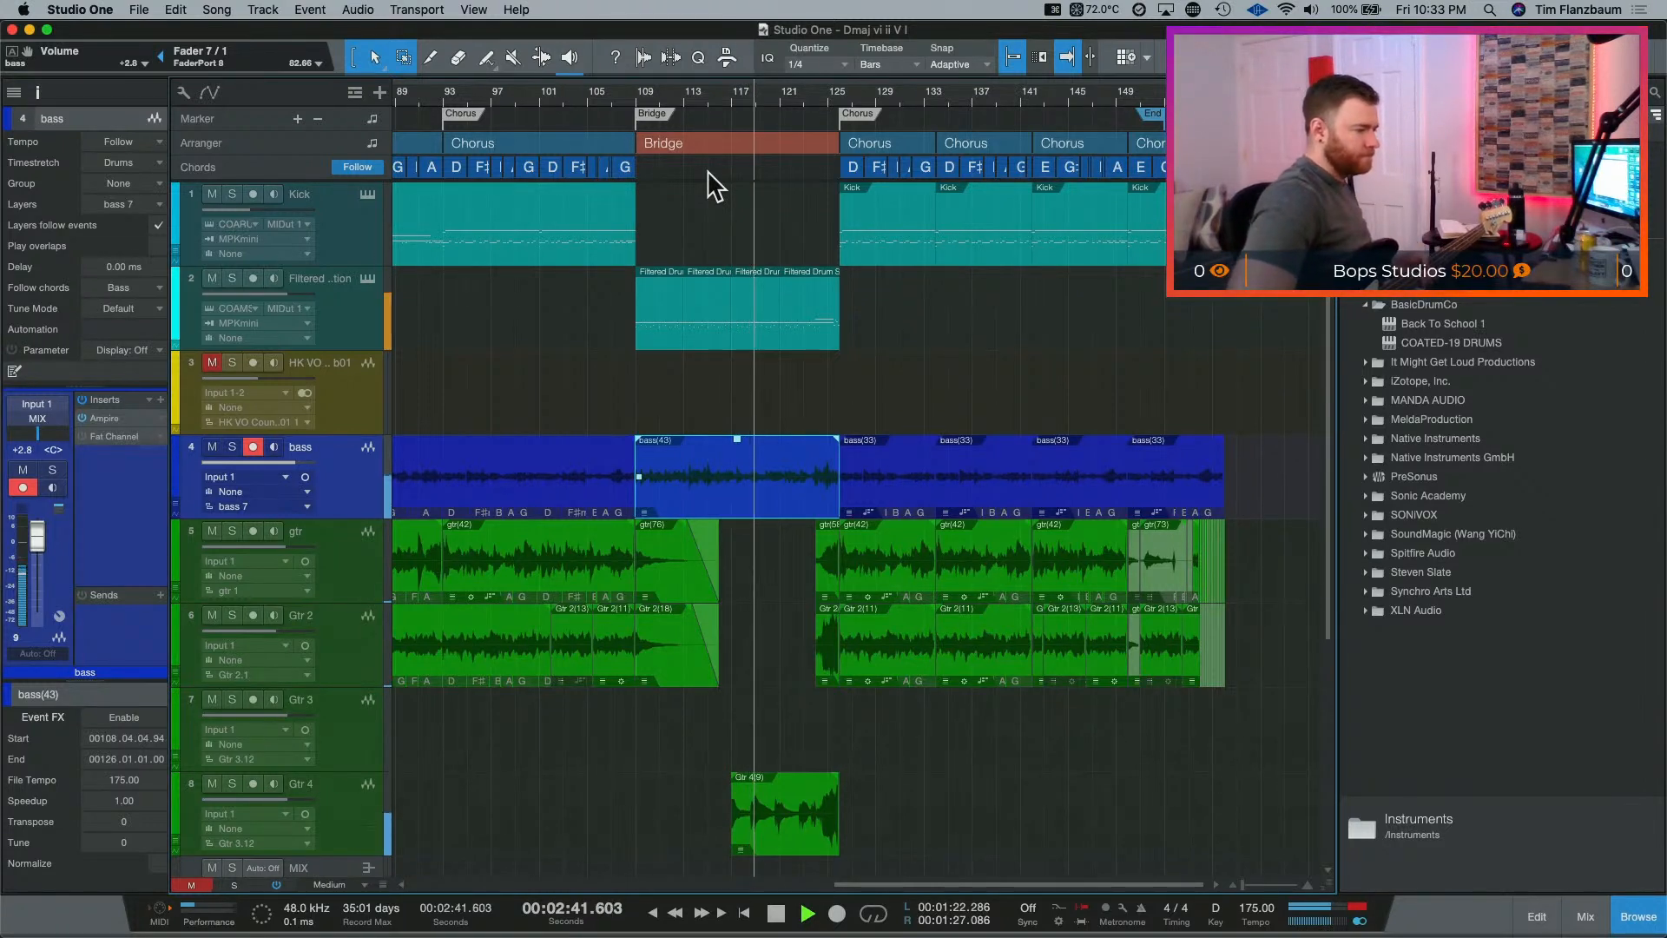
Step: Lower the Gtr 4 track volume to about -6.5 dB while playing back the Bridge
{"action": "key", "text": "space"}
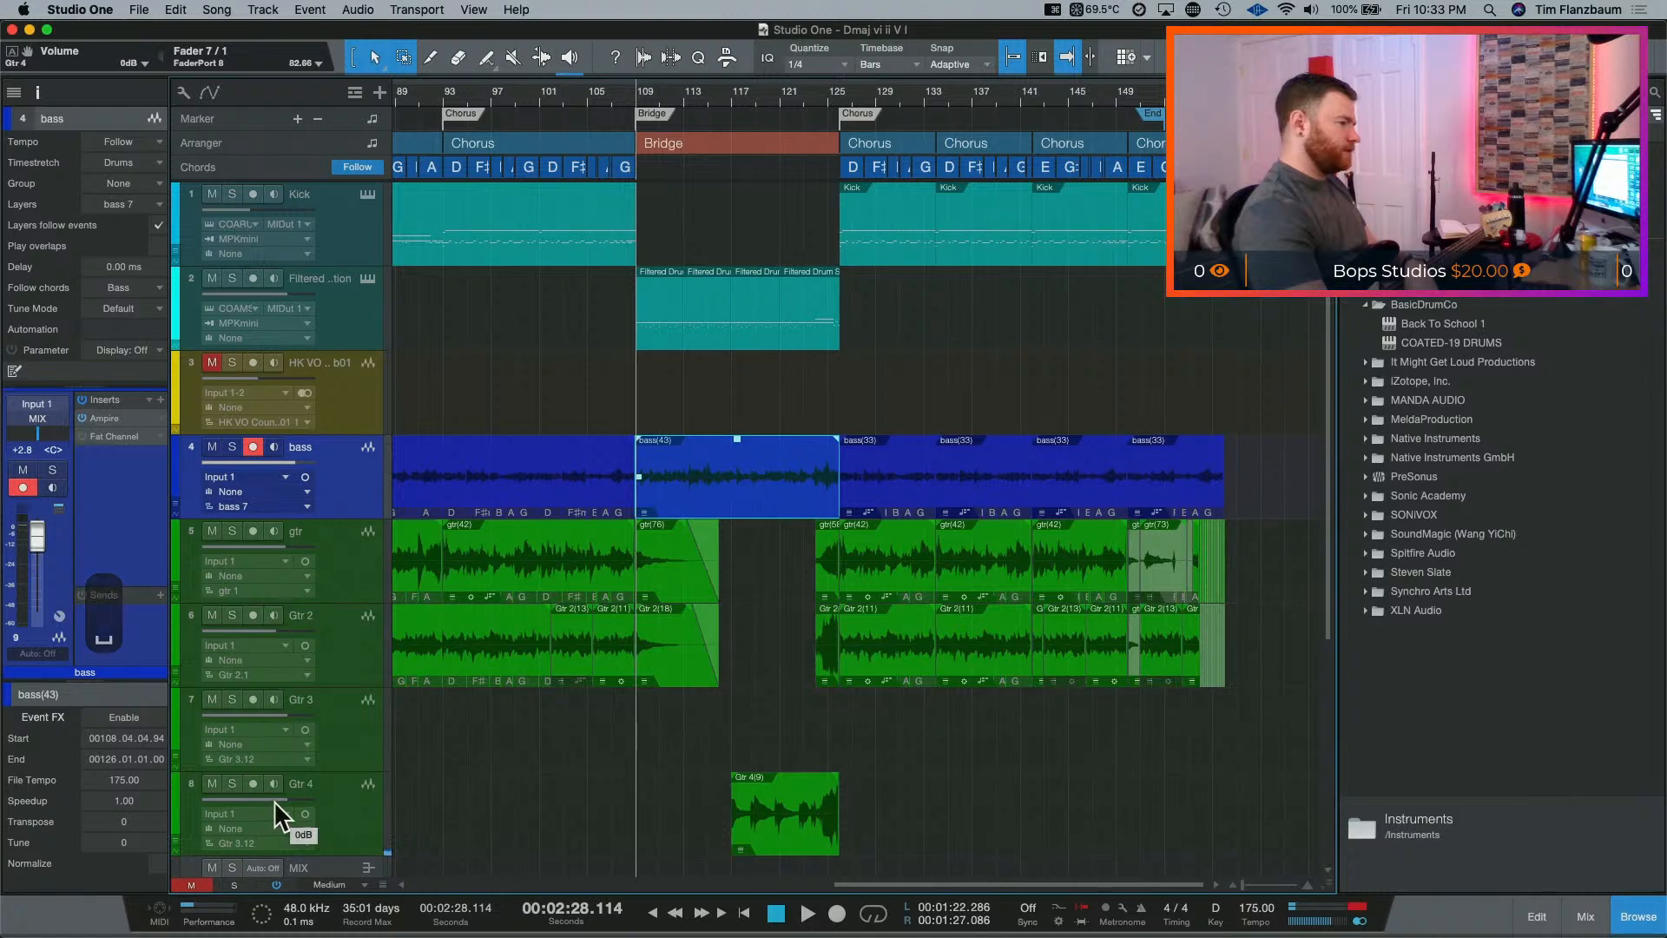
{"action": "left_click_drag", "start_coordinate": [274, 799], "coordinate": [253, 802]}
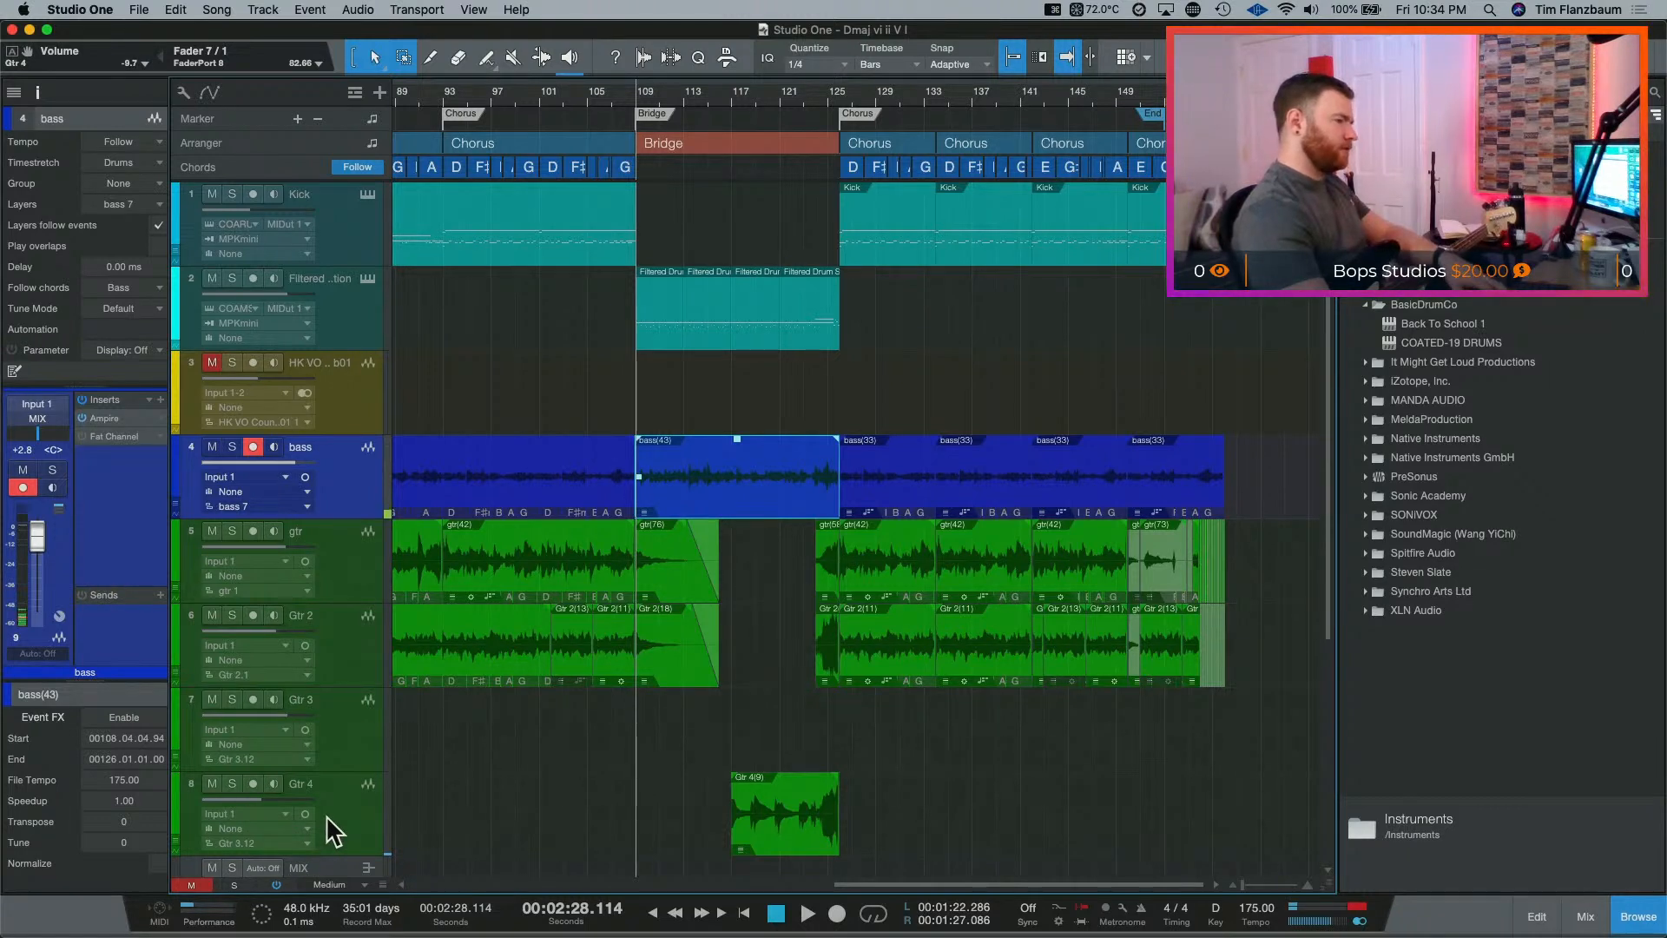
{"action": "left_click", "coordinate": [700, 783]}
{"action": "key", "text": "space"}
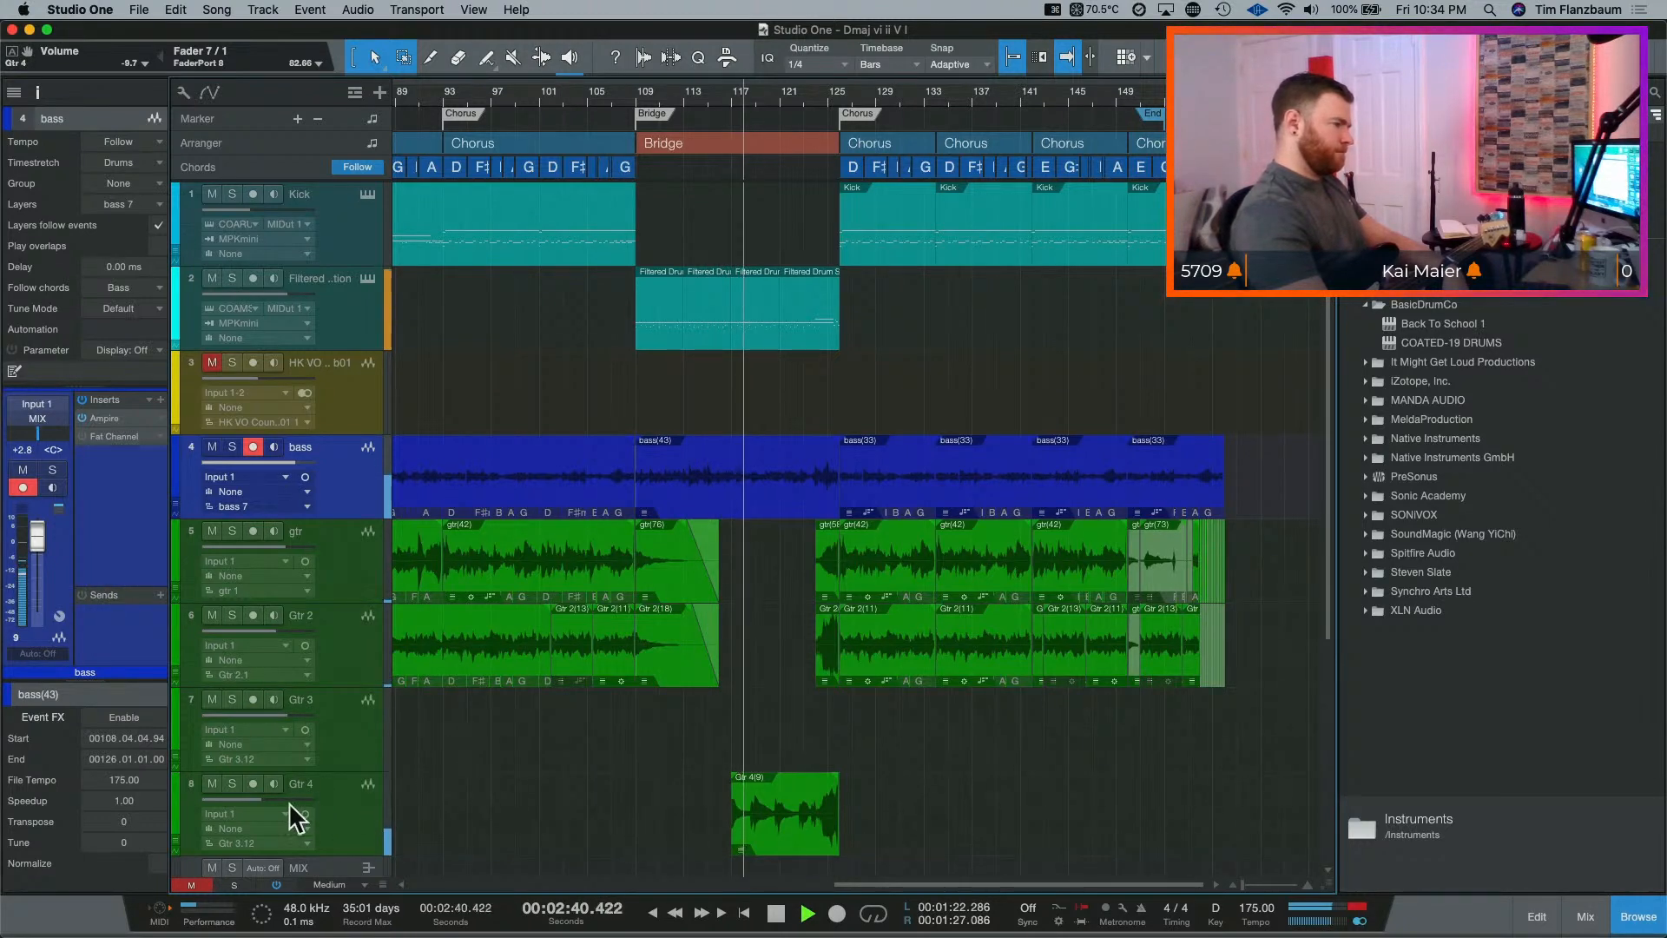
{"action": "mouse_move", "coordinate": [283, 799]}
{"action": "left_click_drag", "start_coordinate": [283, 799], "coordinate": [290, 798]}
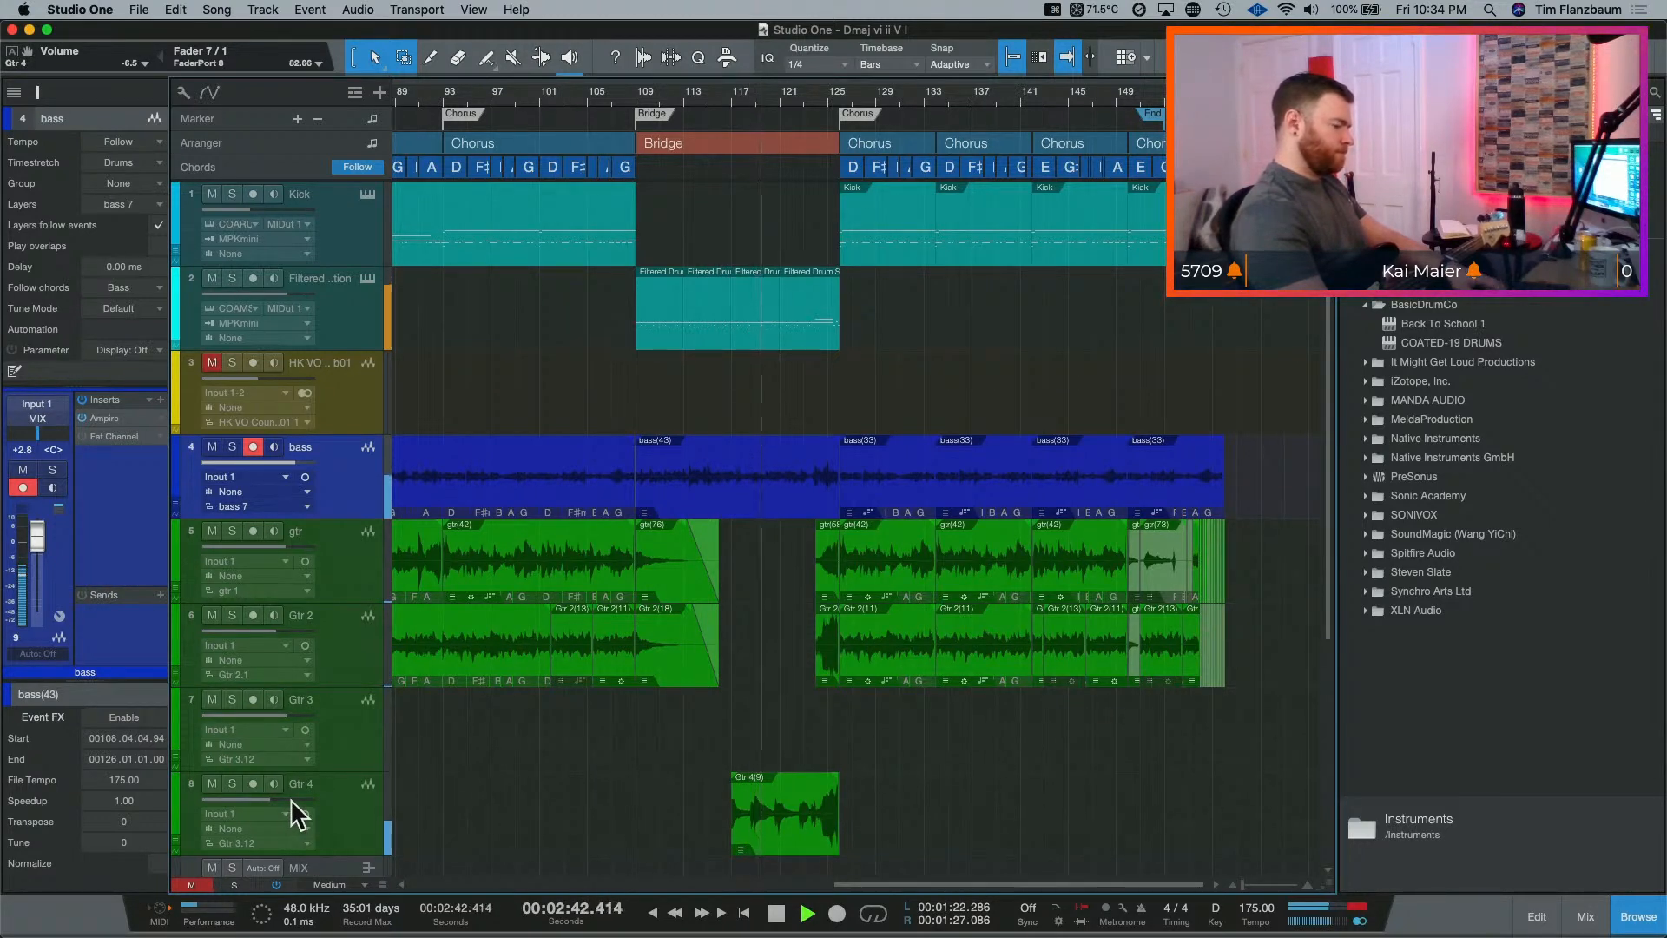
{"action": "key", "text": "space"}
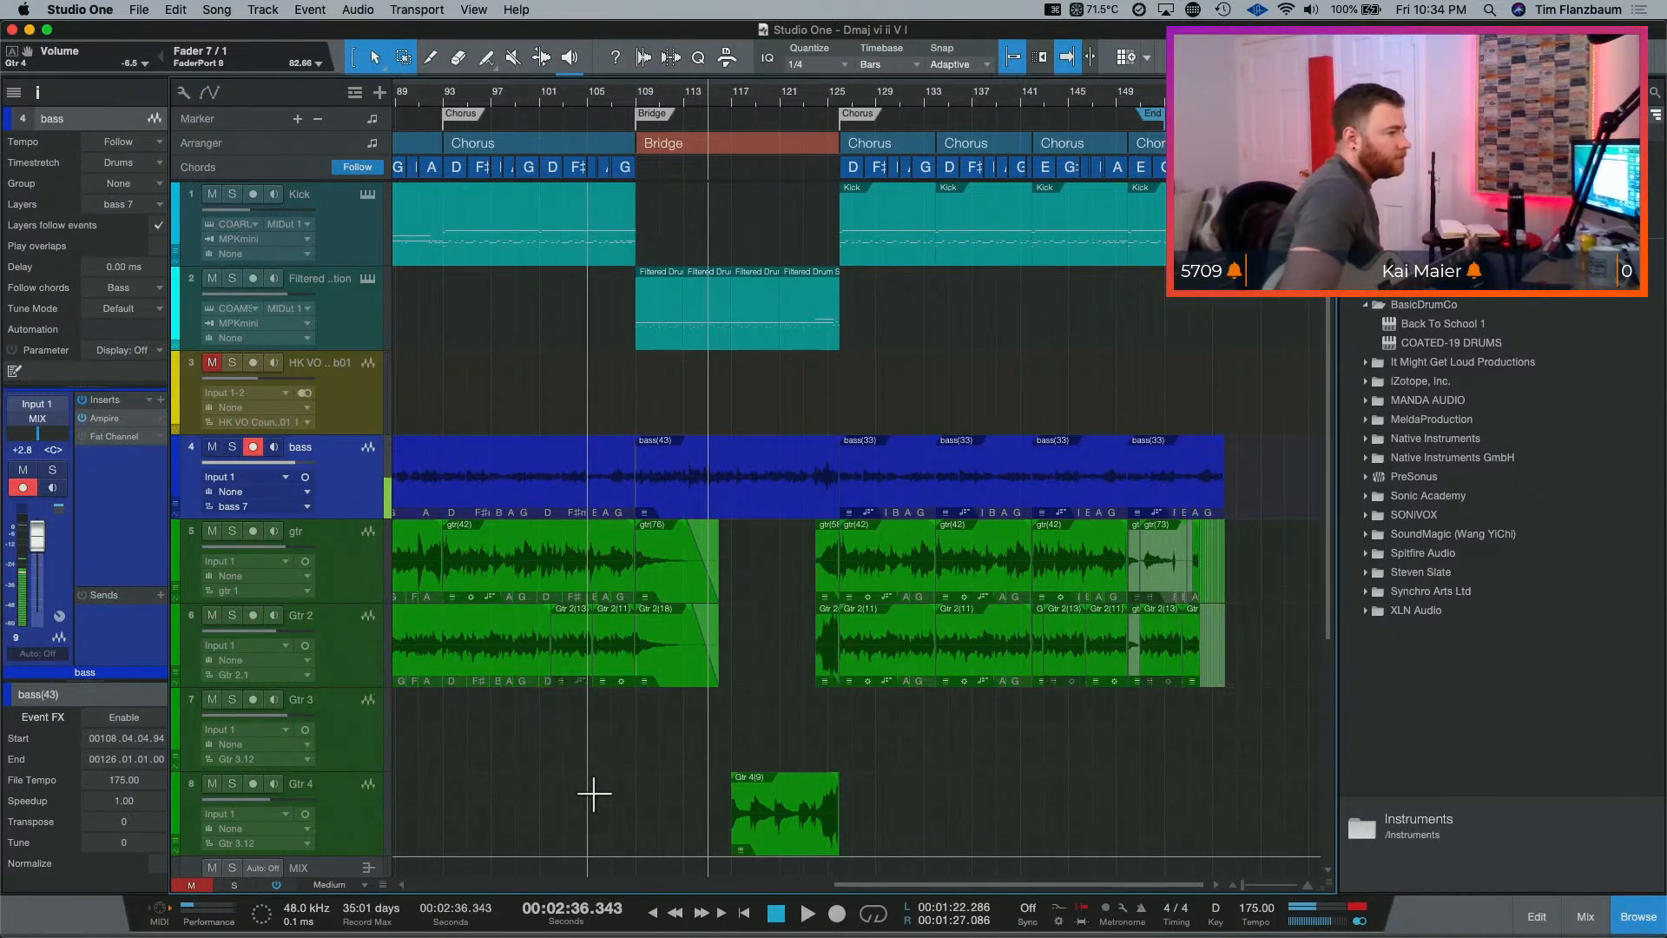
Step: Add a new empty layer named Gtr 4.21 to the Gtr 4 track
{"action": "left_click", "coordinate": [251, 698]}
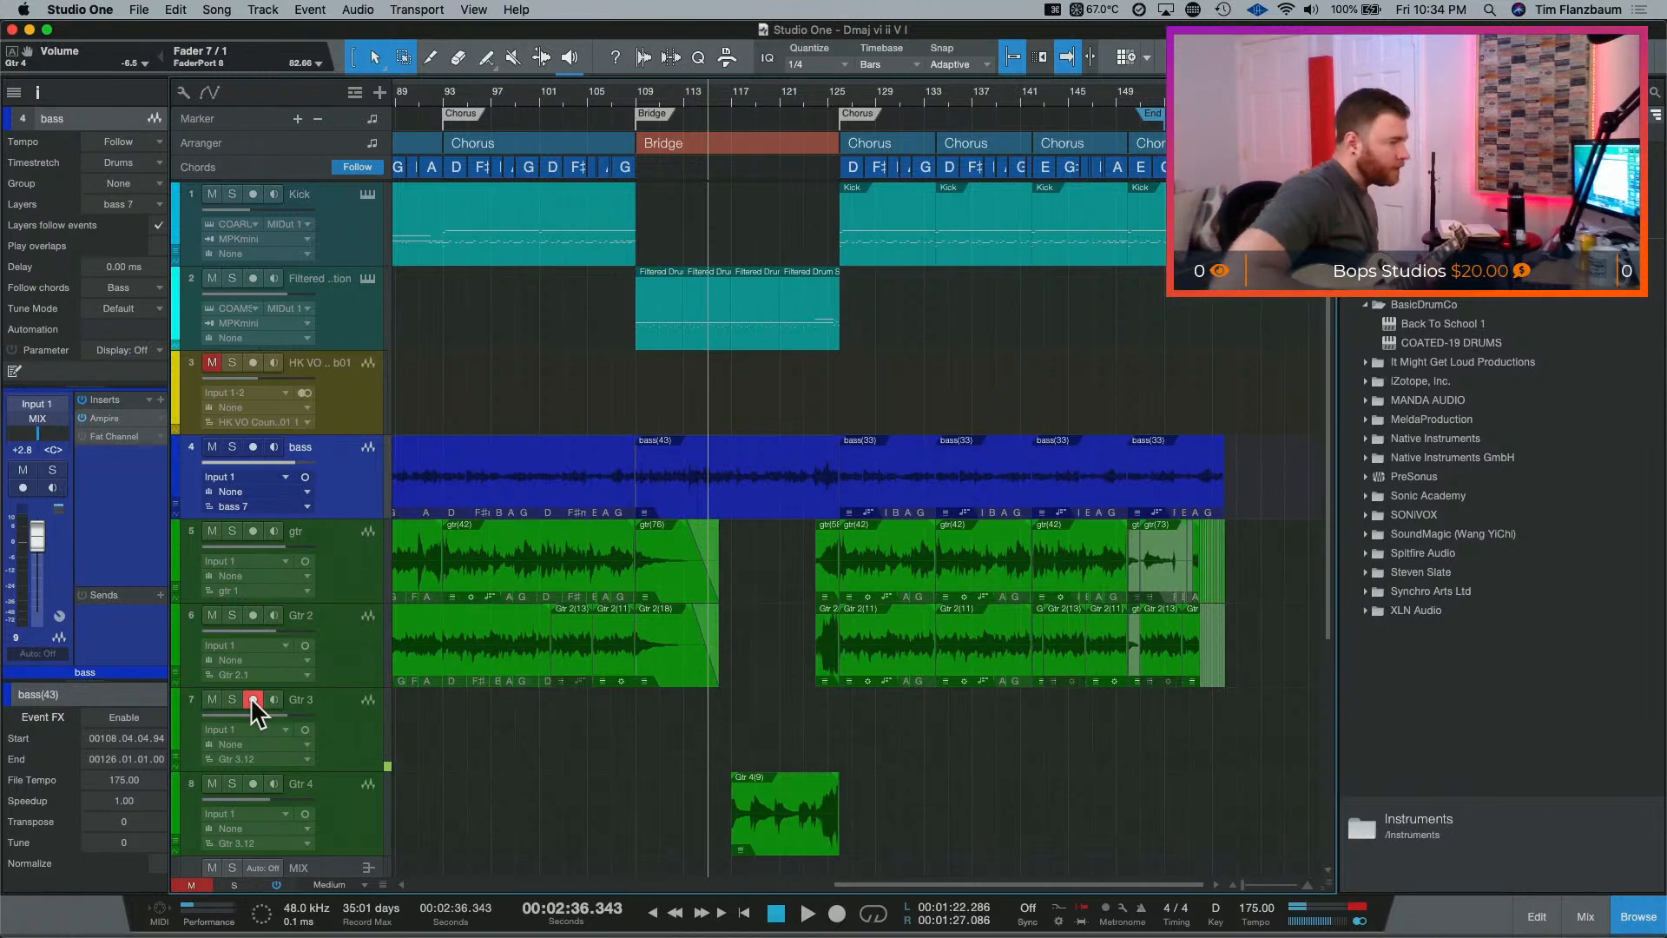
{"action": "left_click", "coordinate": [320, 823]}
{"action": "key", "text": "ctrl+backslash"}
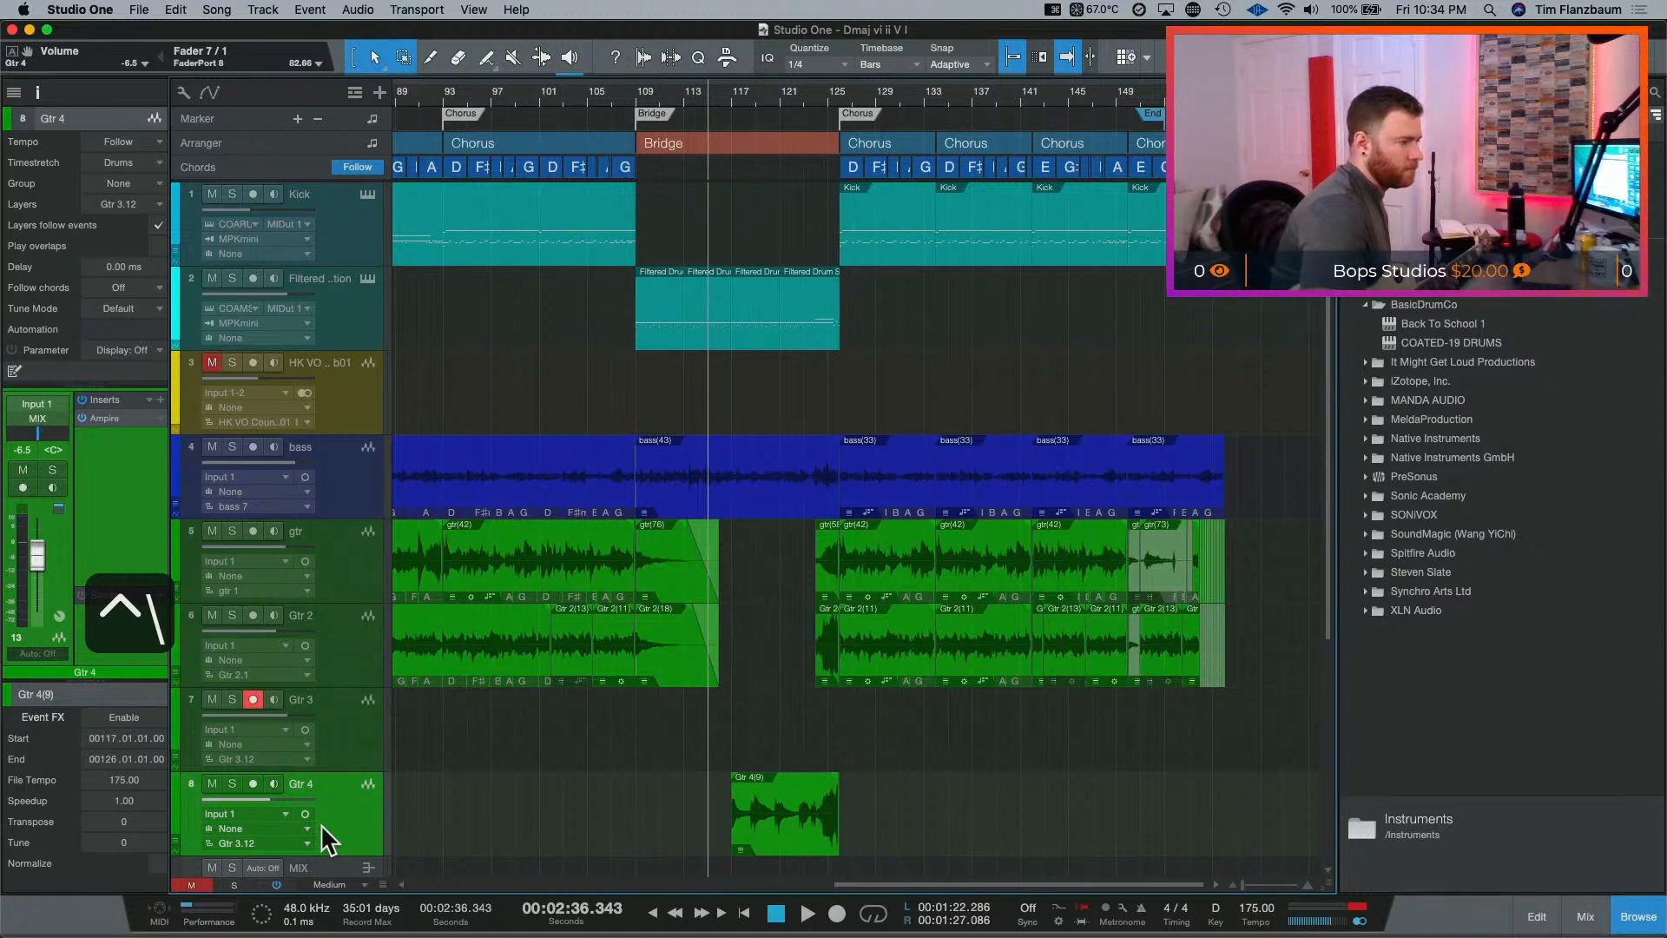
{"action": "key", "text": "ctrl+shift+backslash"}
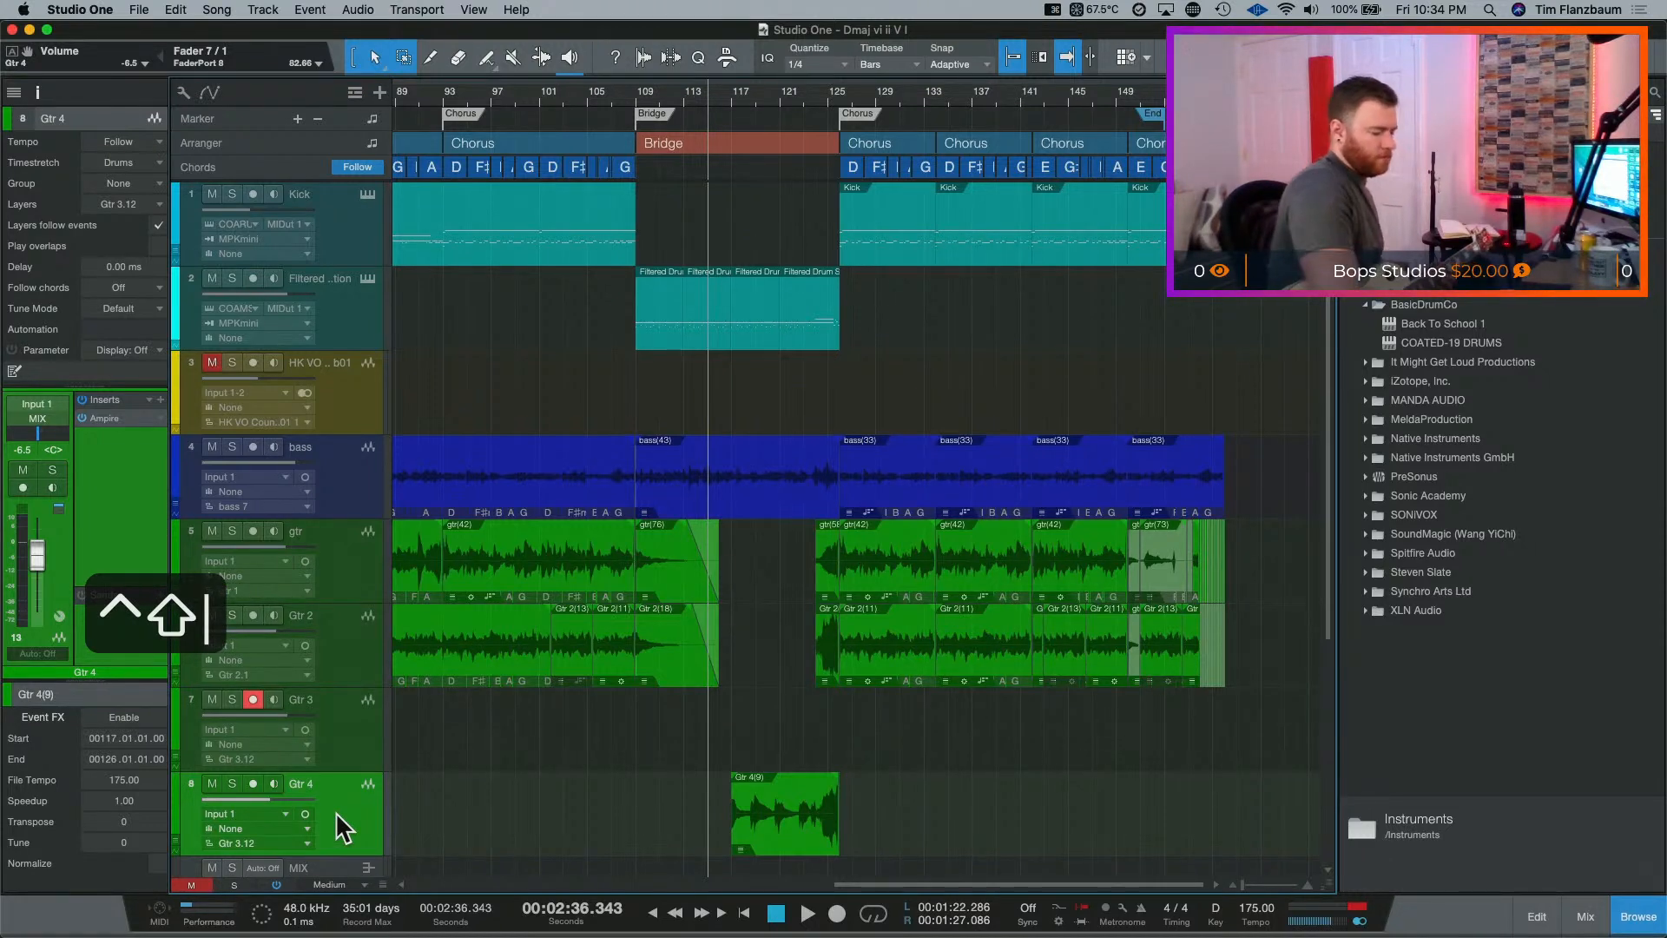
{"action": "key", "text": "shift+super+backslash"}
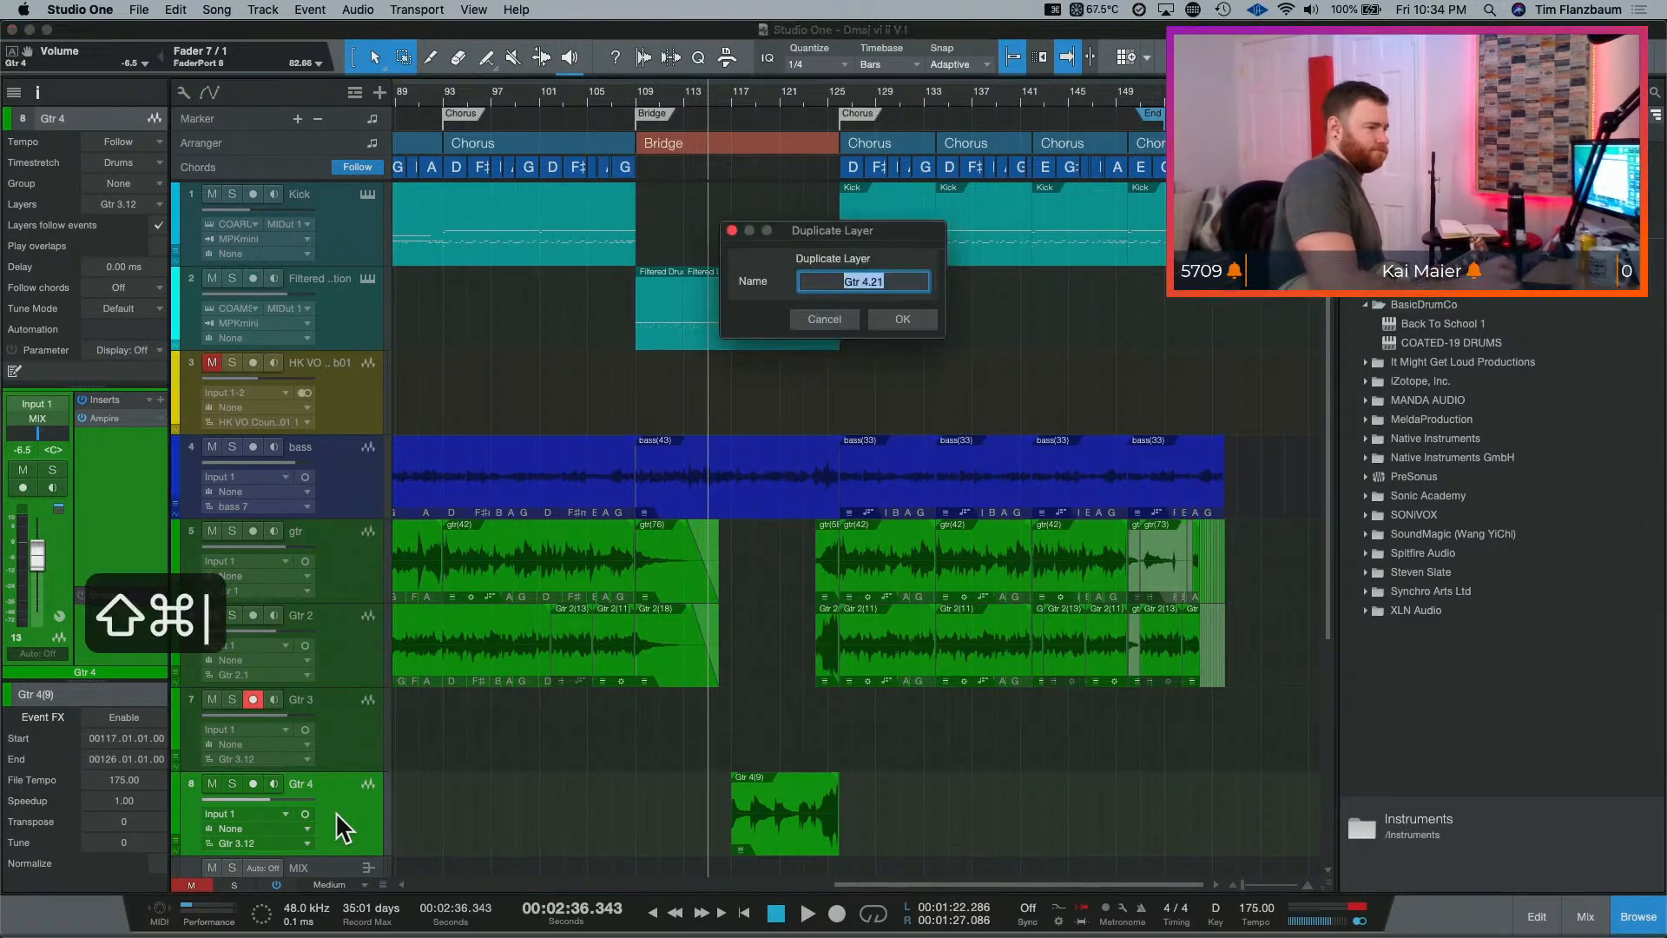
{"action": "key", "text": "Escape"}
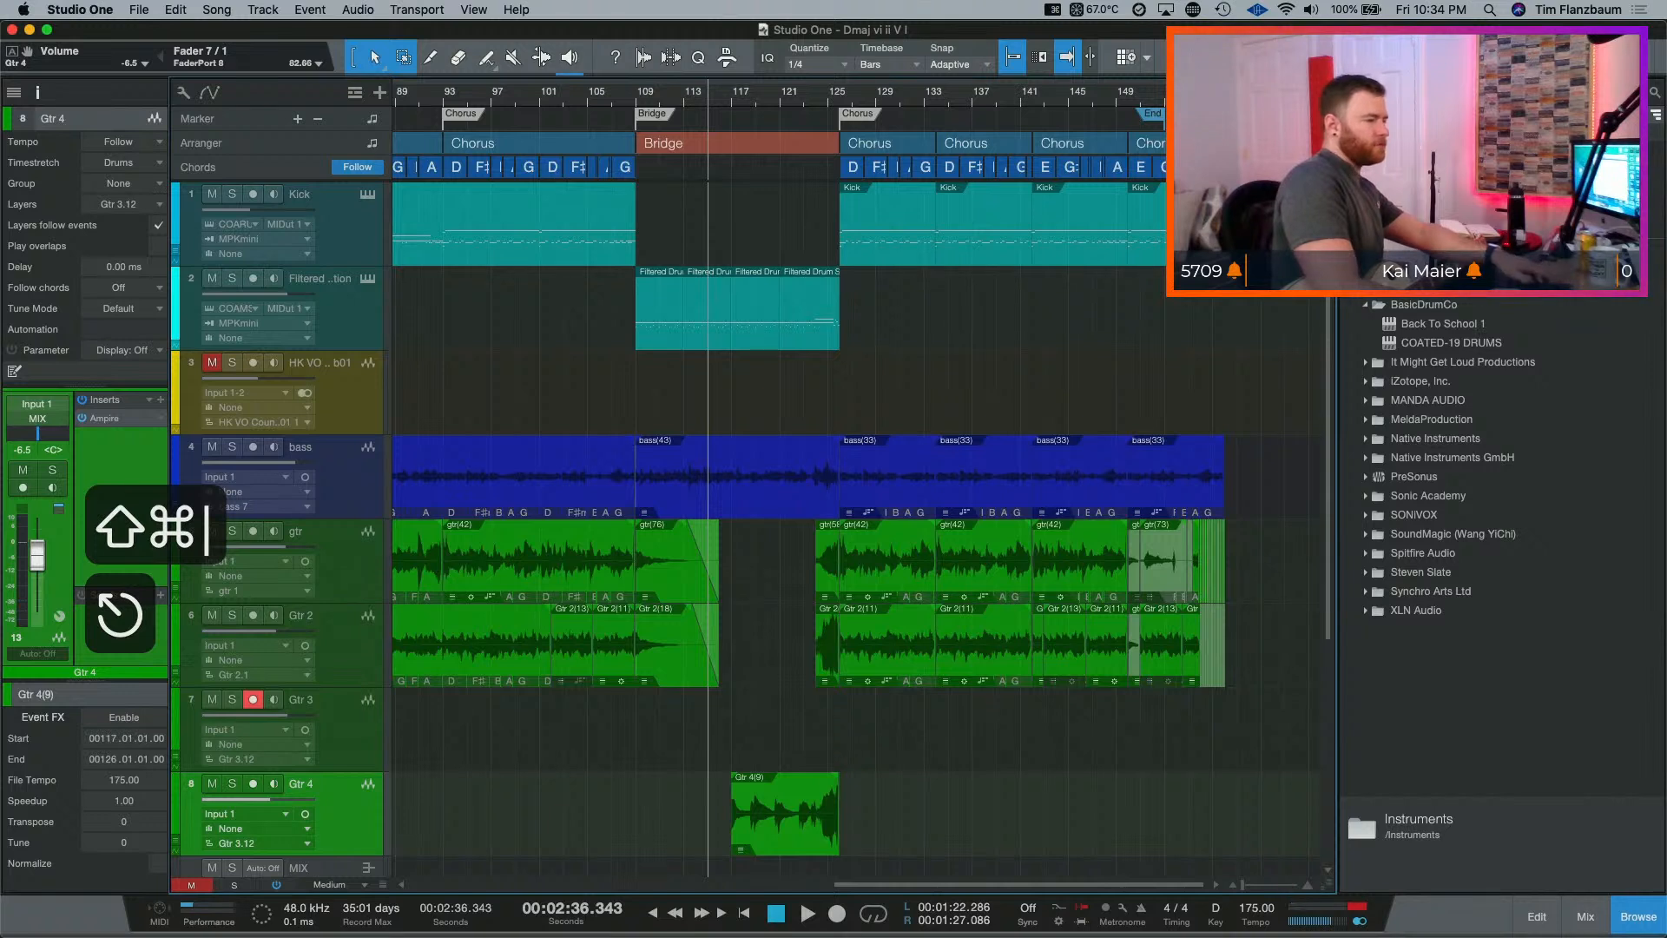
{"action": "key", "text": "super+backslash"}
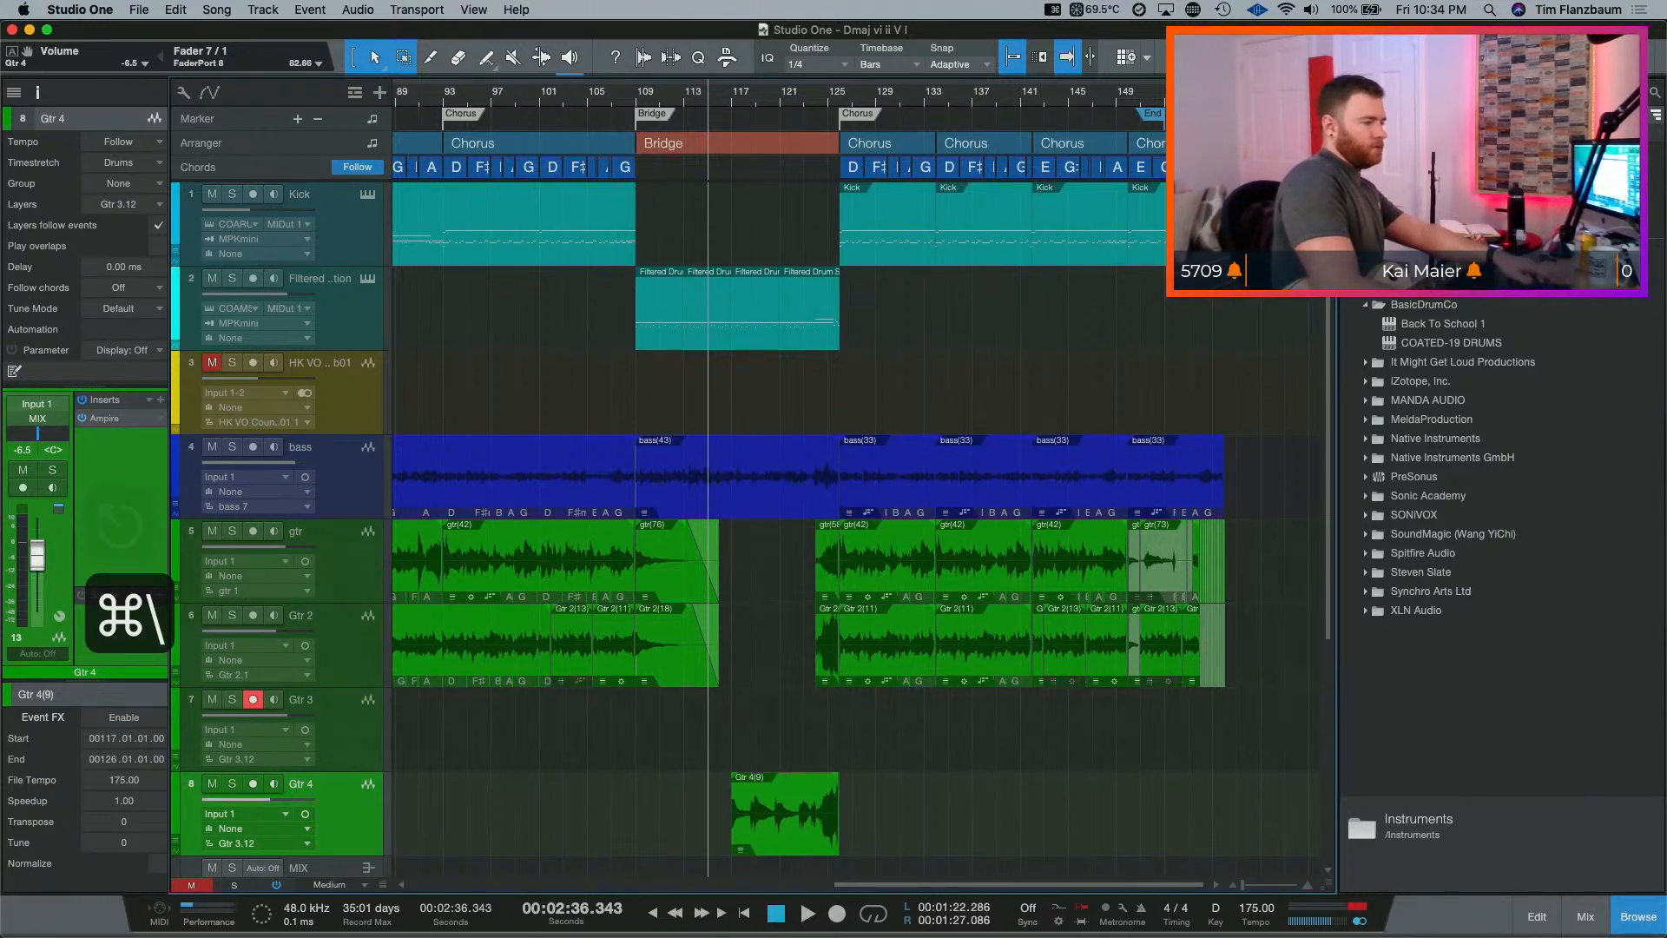
{"action": "key", "text": "shift+backslash"}
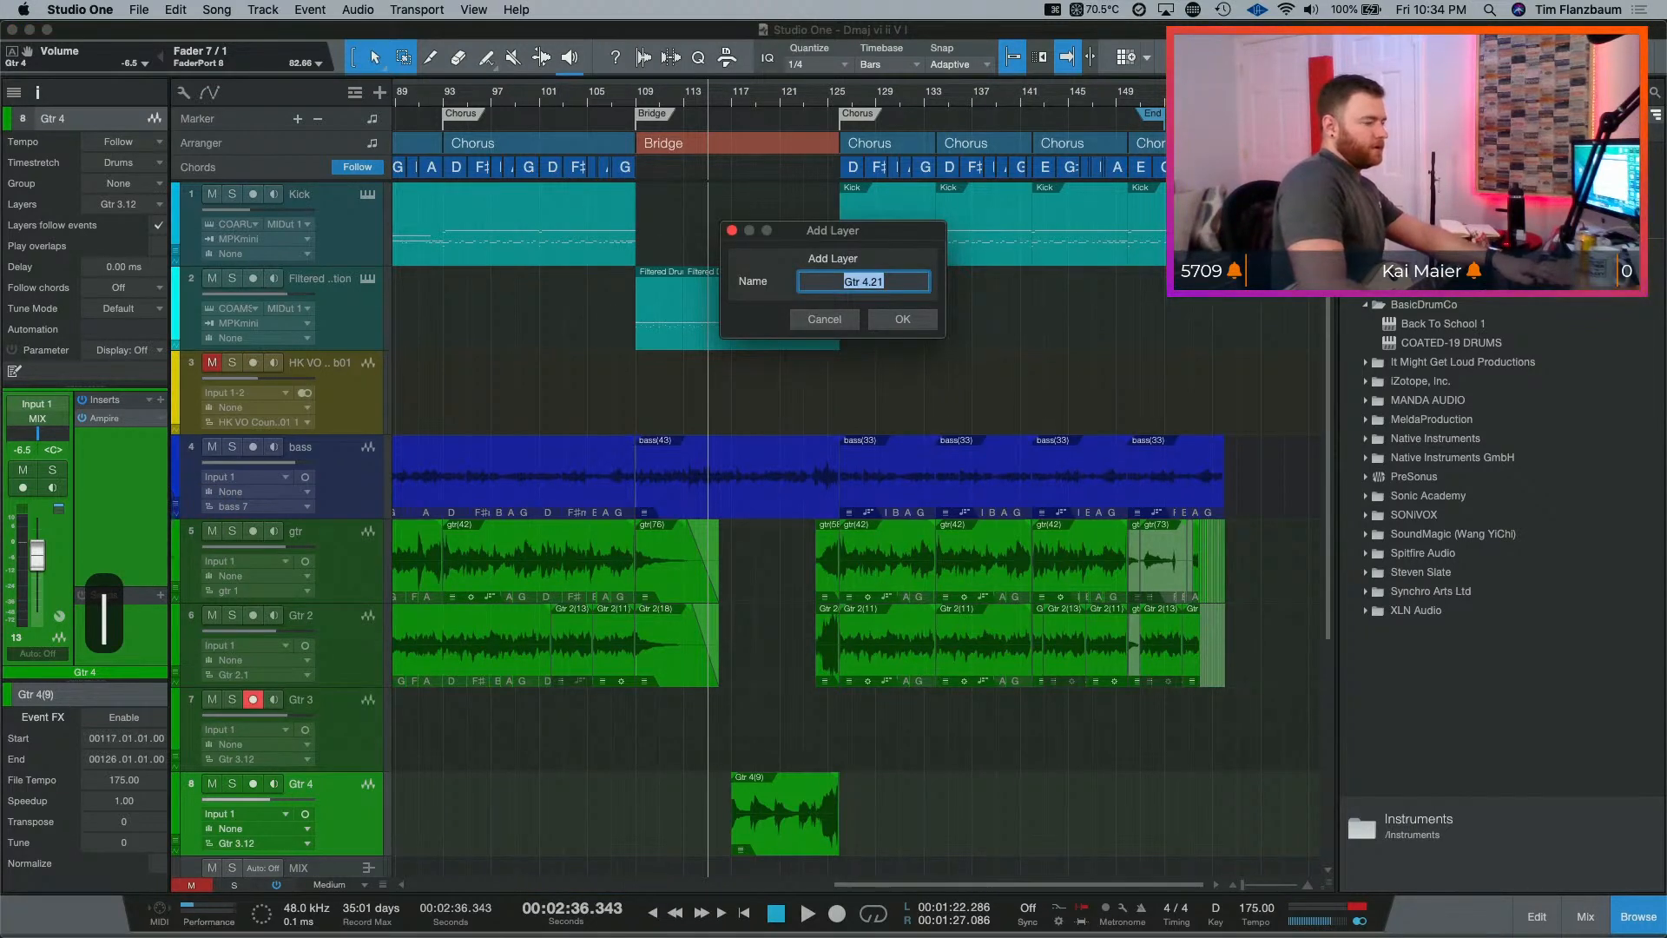
{"action": "key", "text": "Return"}
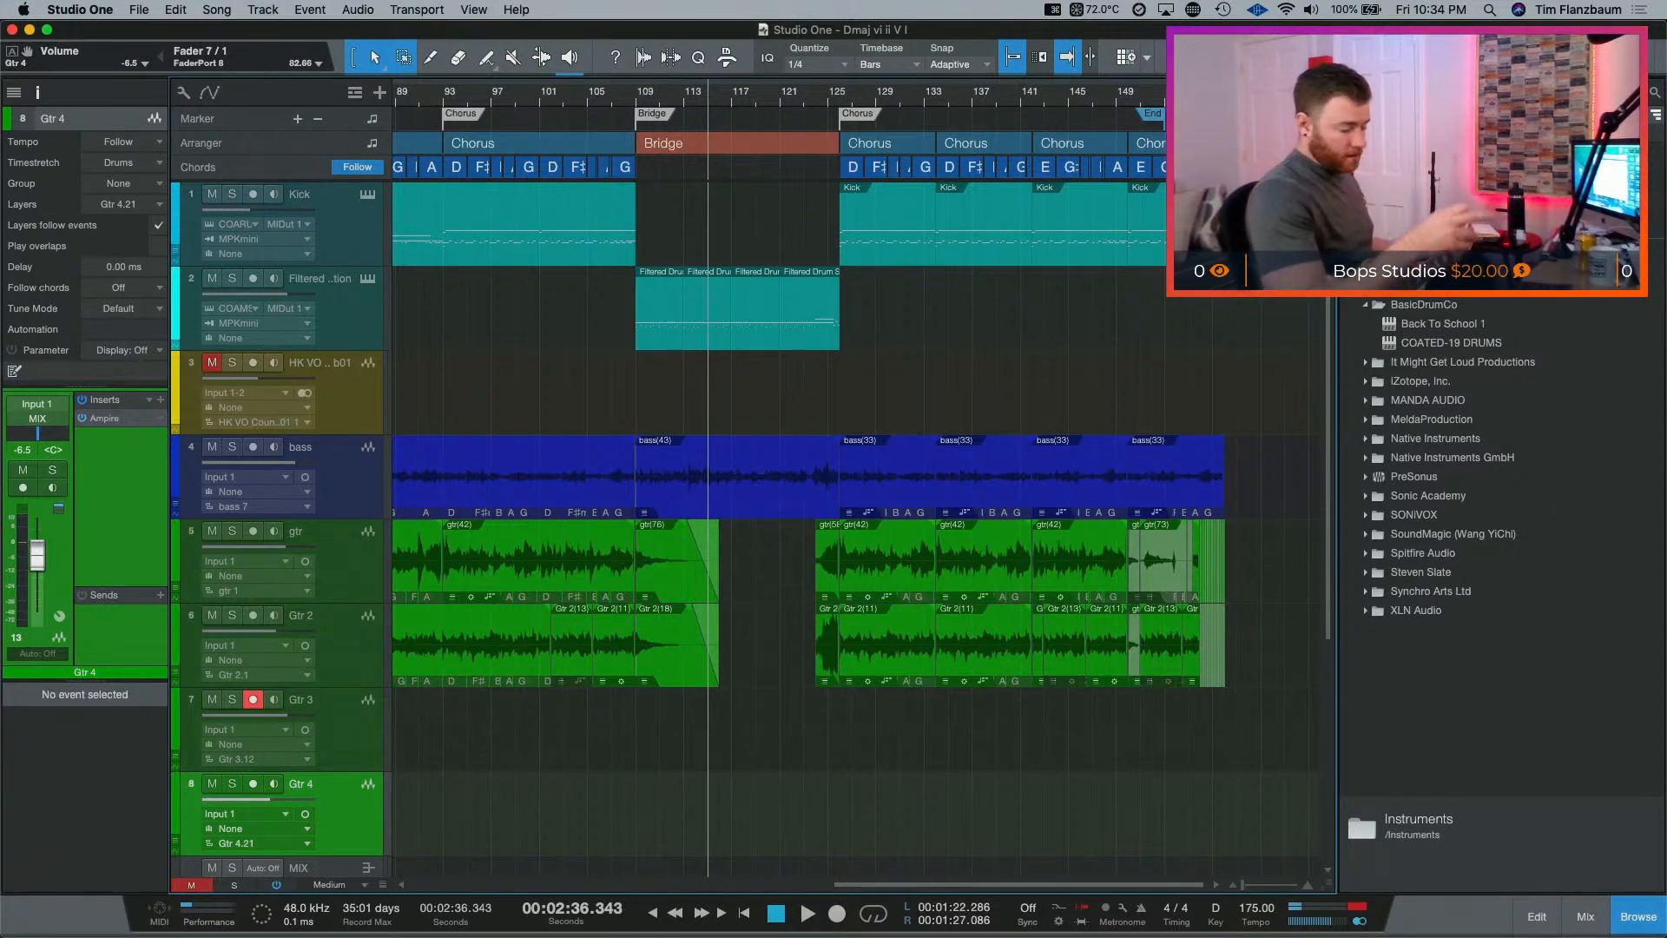
Step: Record a new guitar take on the Gtr 4 track across the whole Bridge, from bar 109 to bar 126
{"action": "key", "text": "b"}
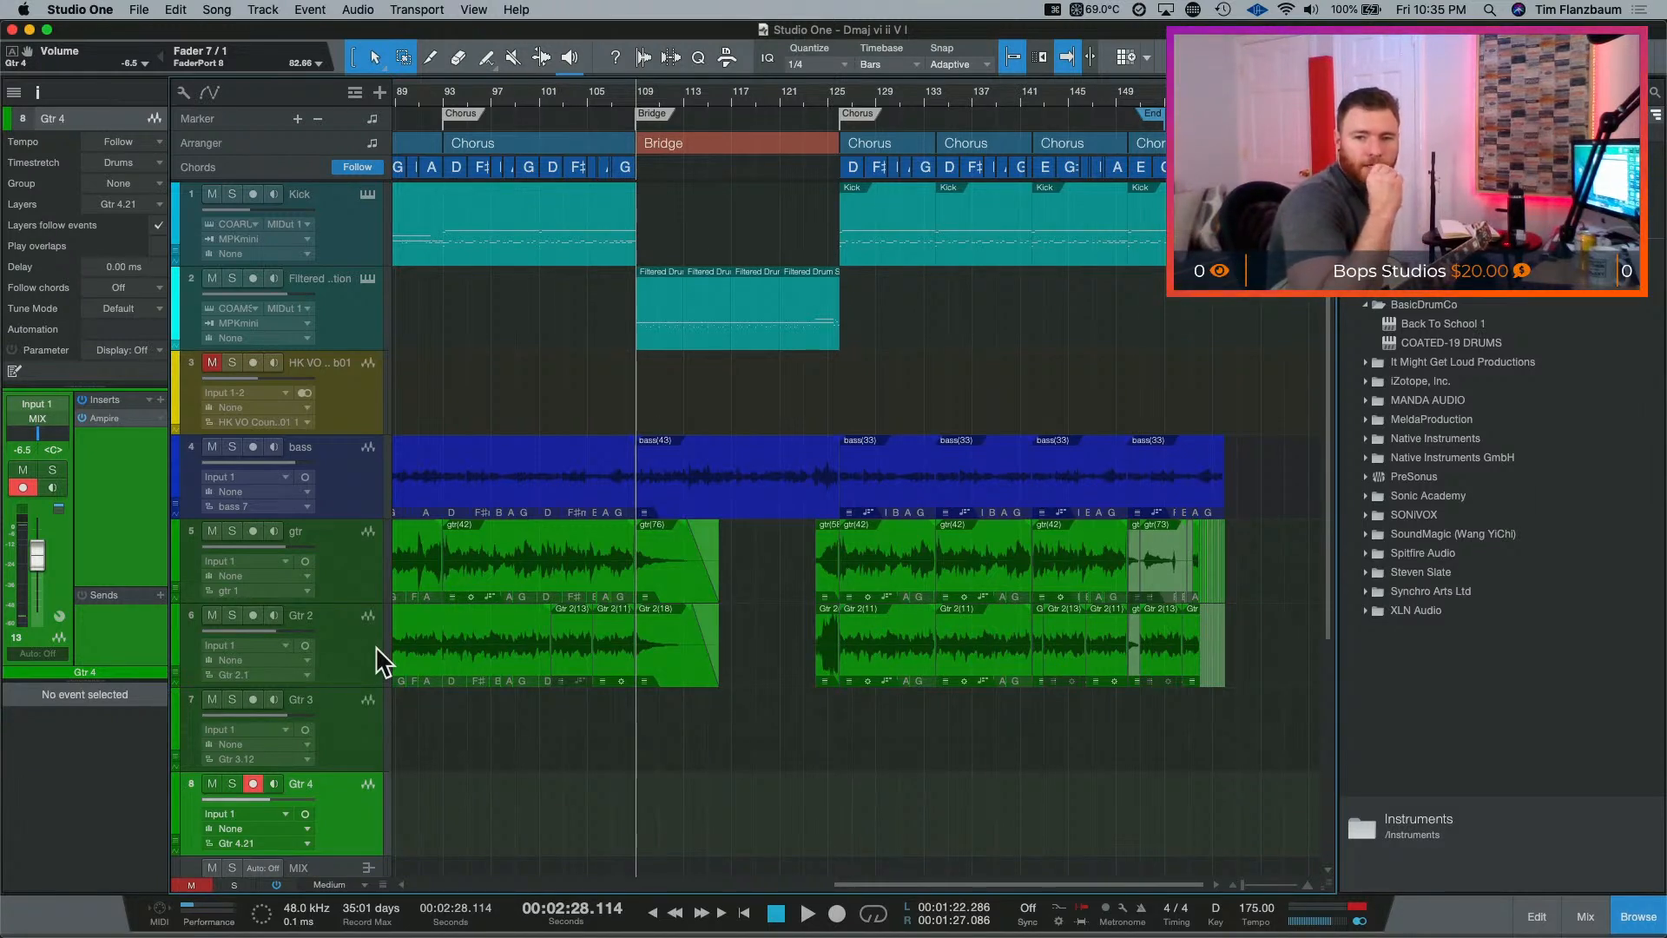
{"action": "key", "text": "space"}
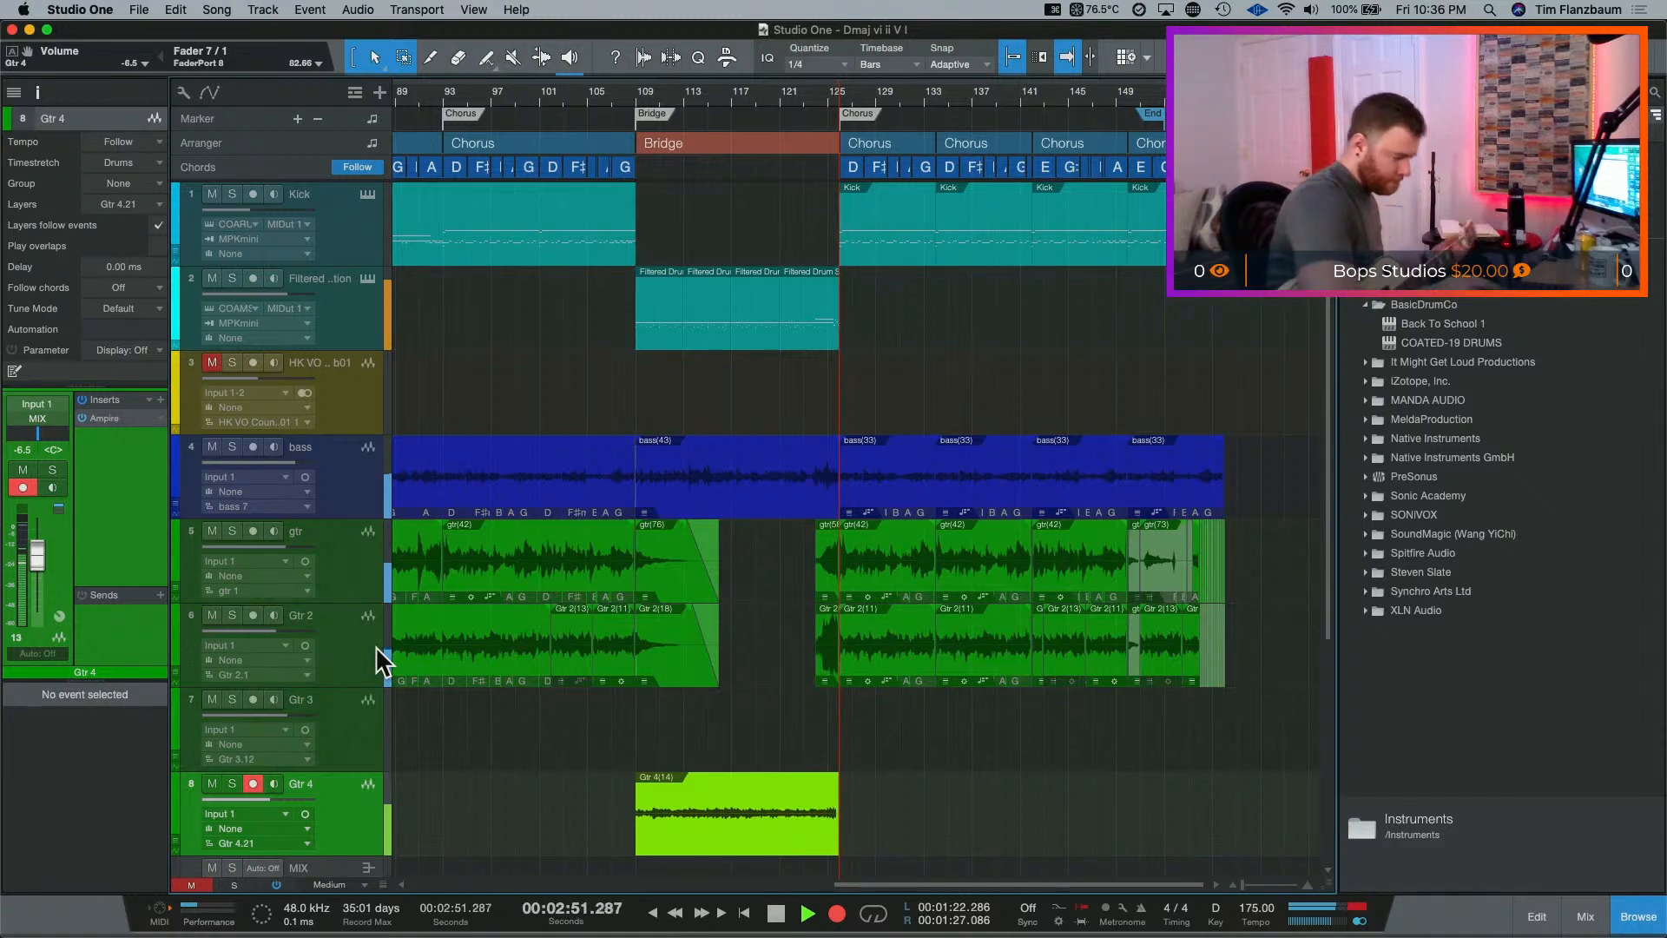
{"action": "key", "text": "space"}
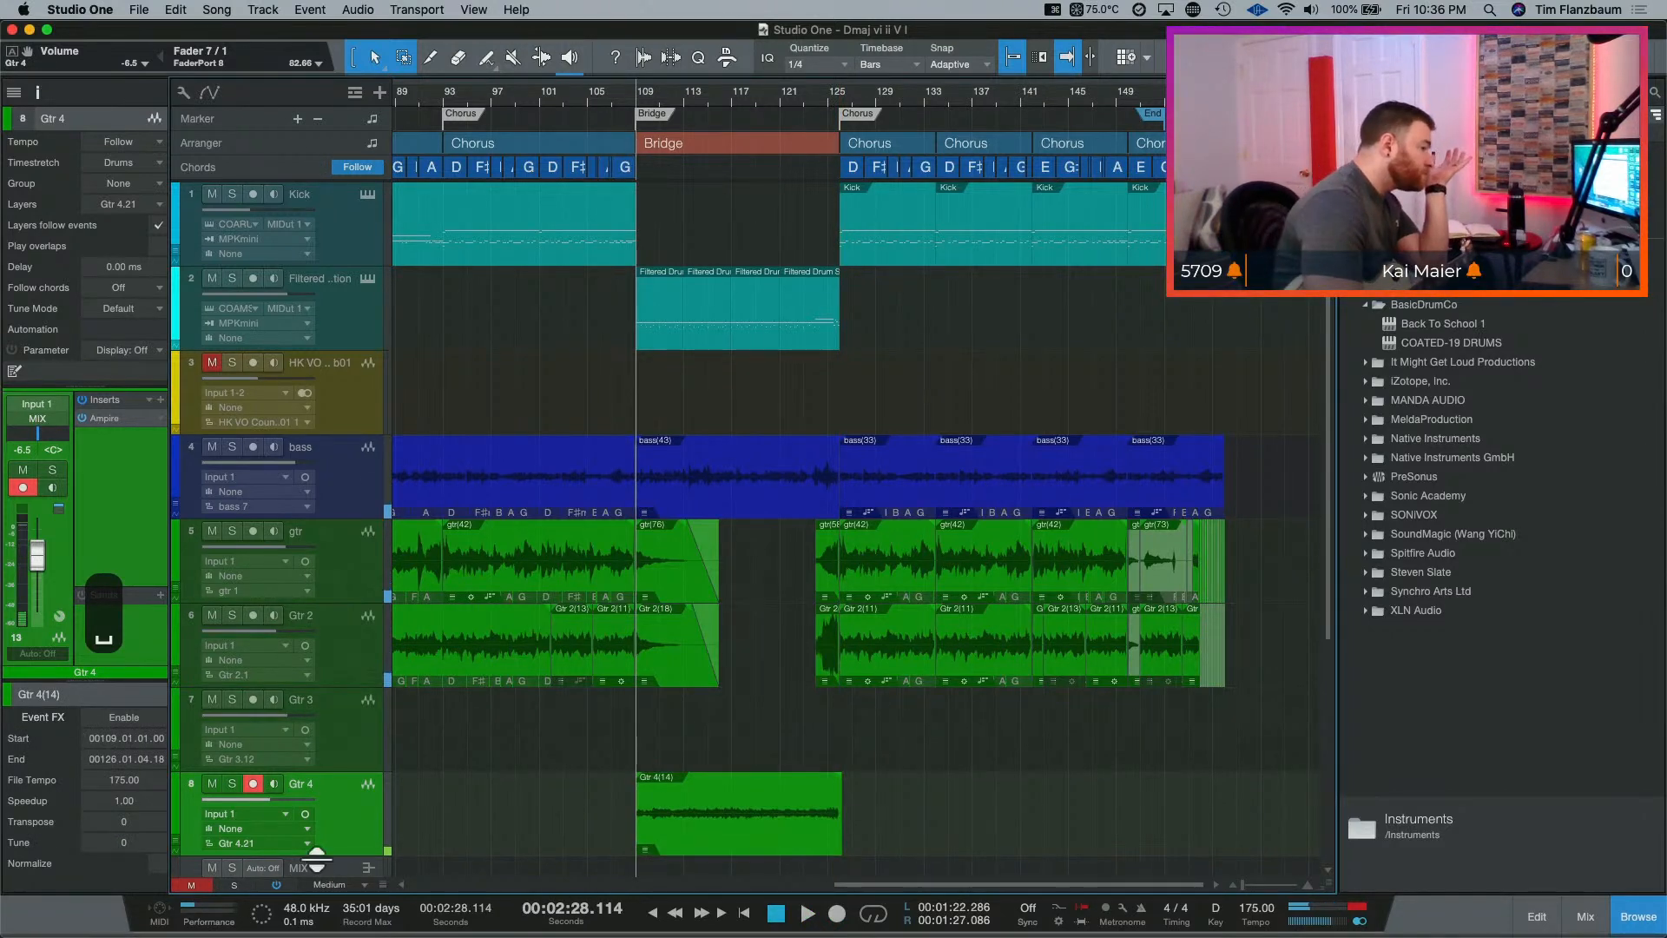
Step: Raise the Gtr 4 track volume to -2.9 dB and play back the start of the Bridge
{"action": "left_click_drag", "start_coordinate": [283, 799], "coordinate": [286, 800]}
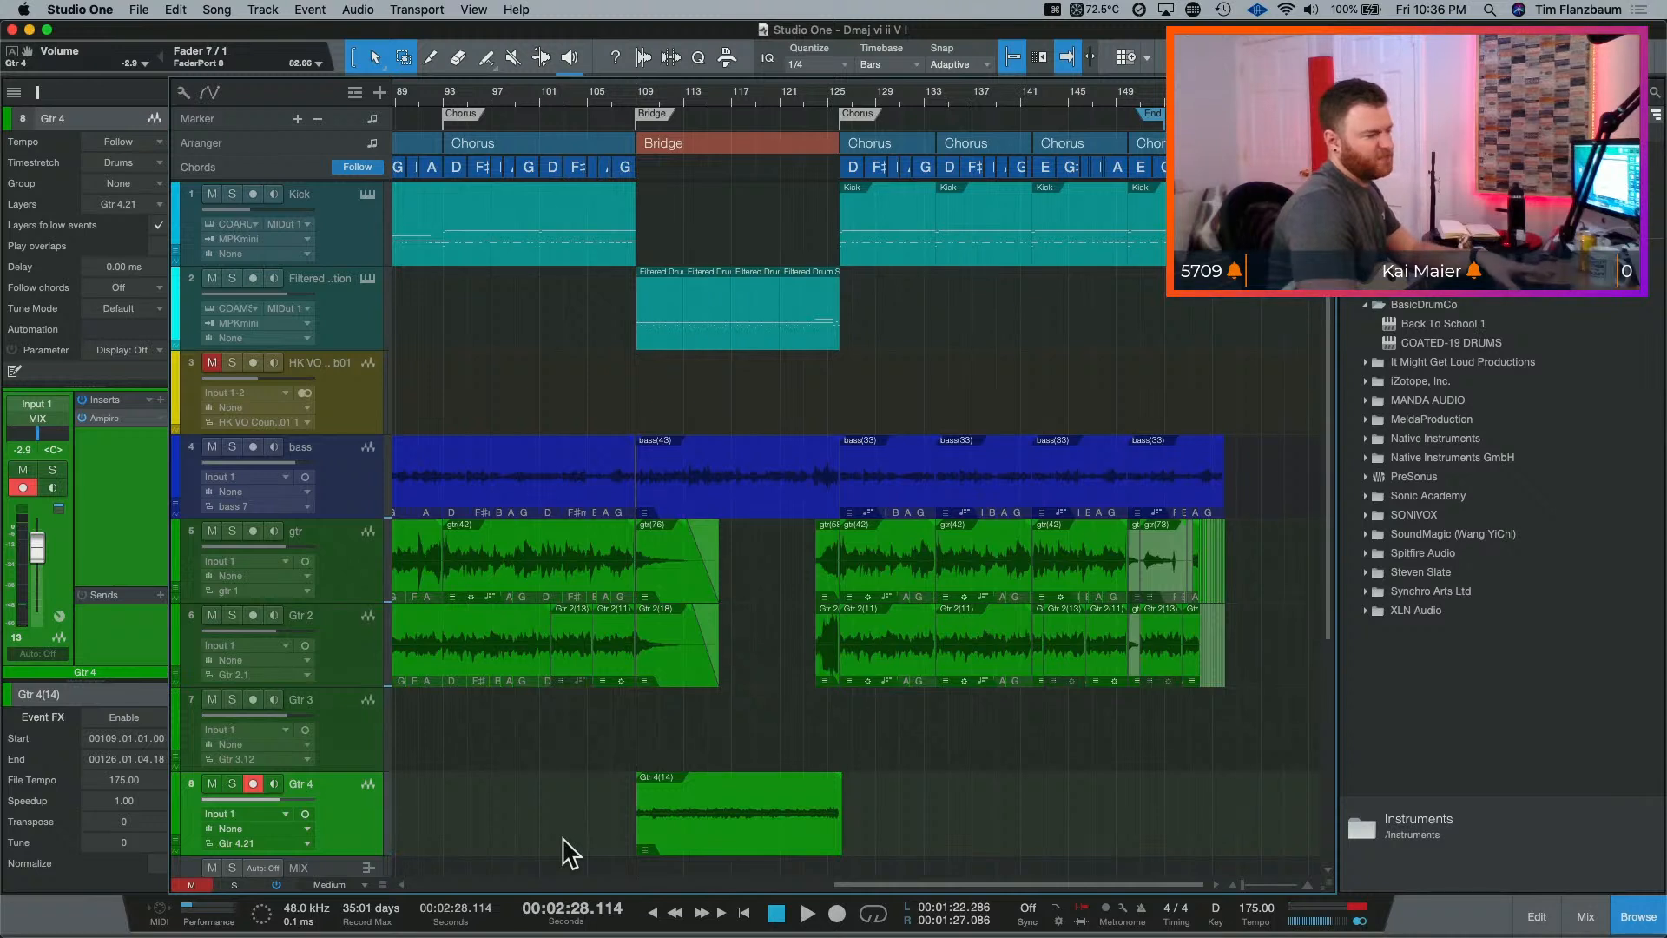
{"action": "key", "text": "space"}
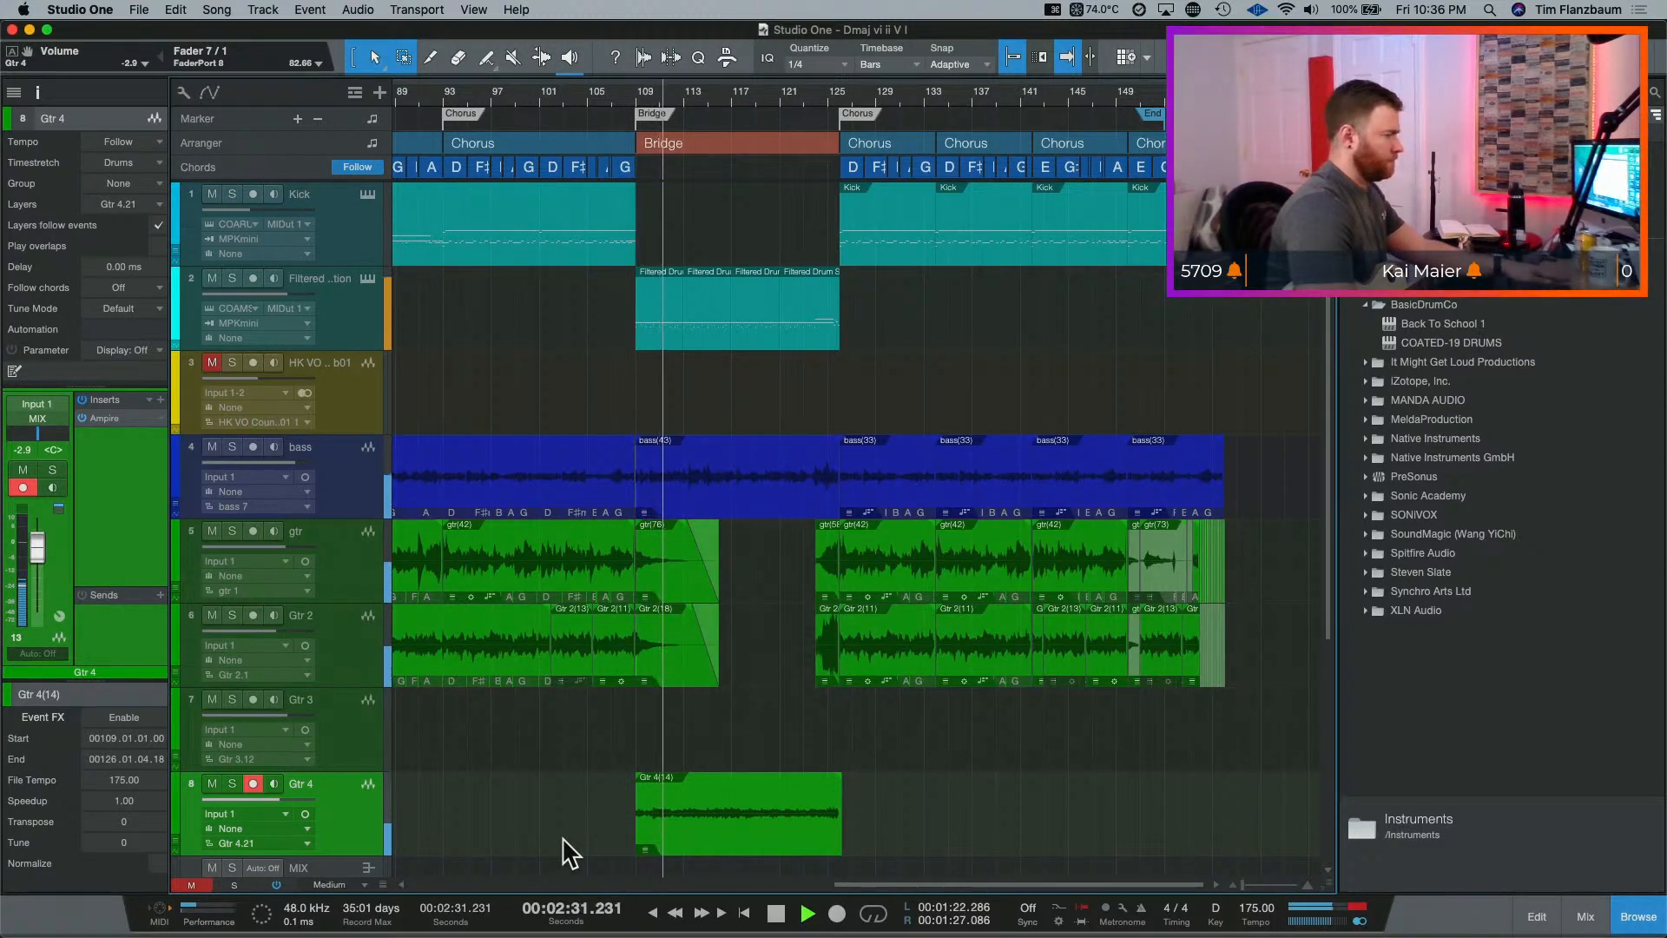
{"action": "key", "text": "space"}
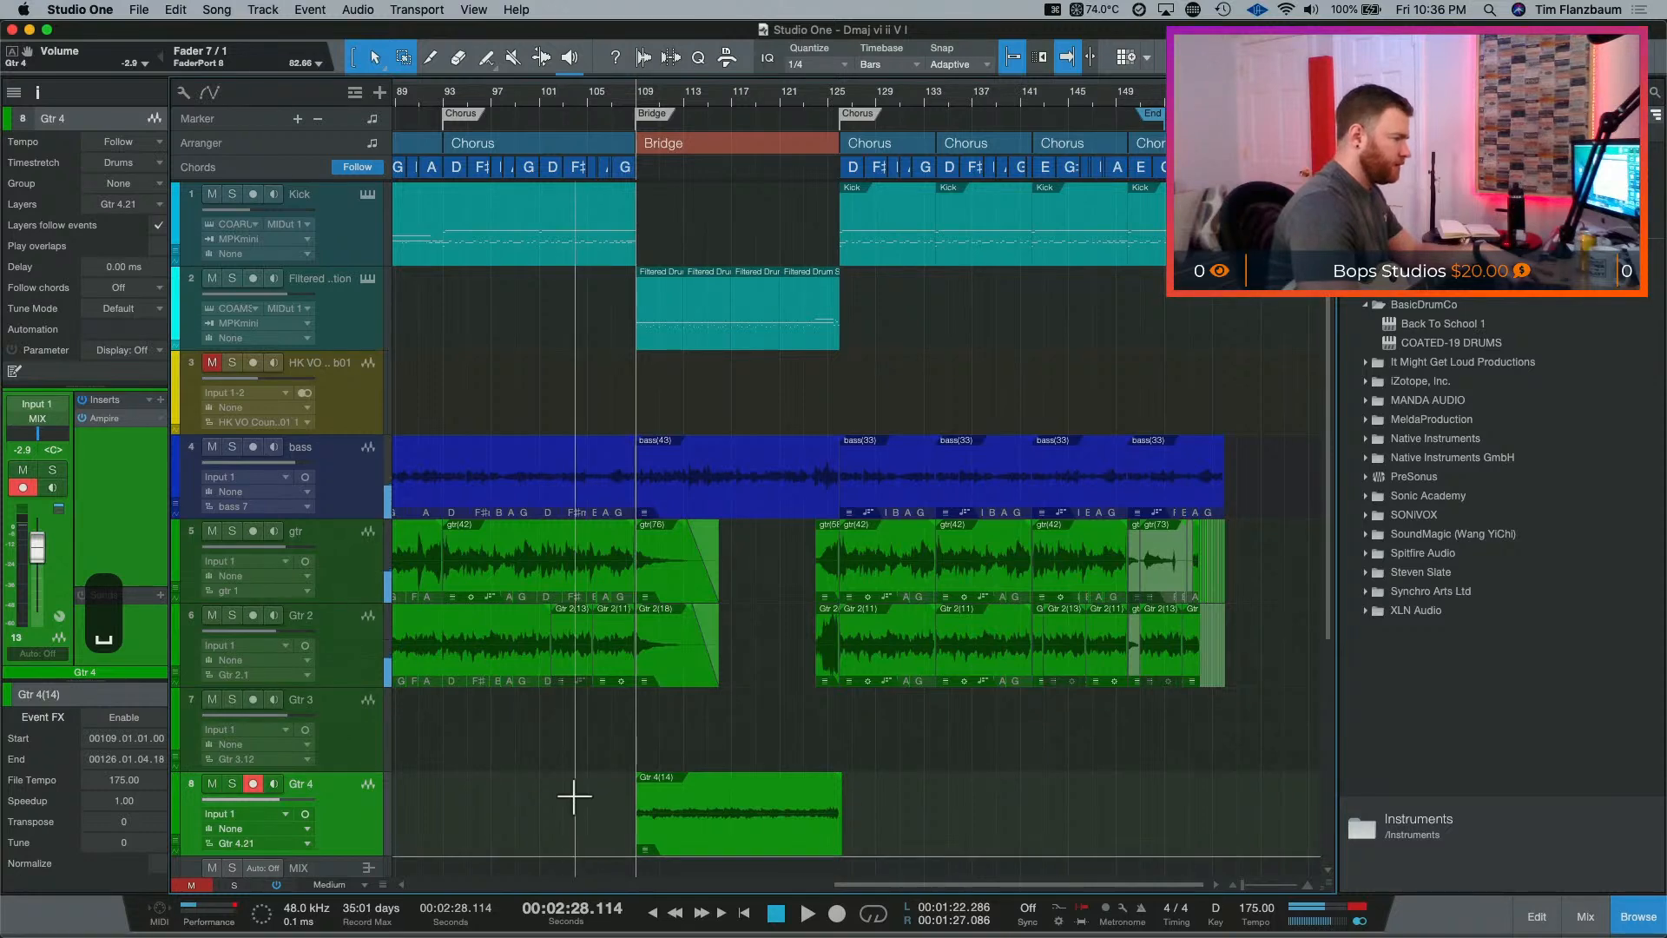
Step: Set the audio device block size to 256 samples in the preferences
{"action": "key", "text": "super+comma"}
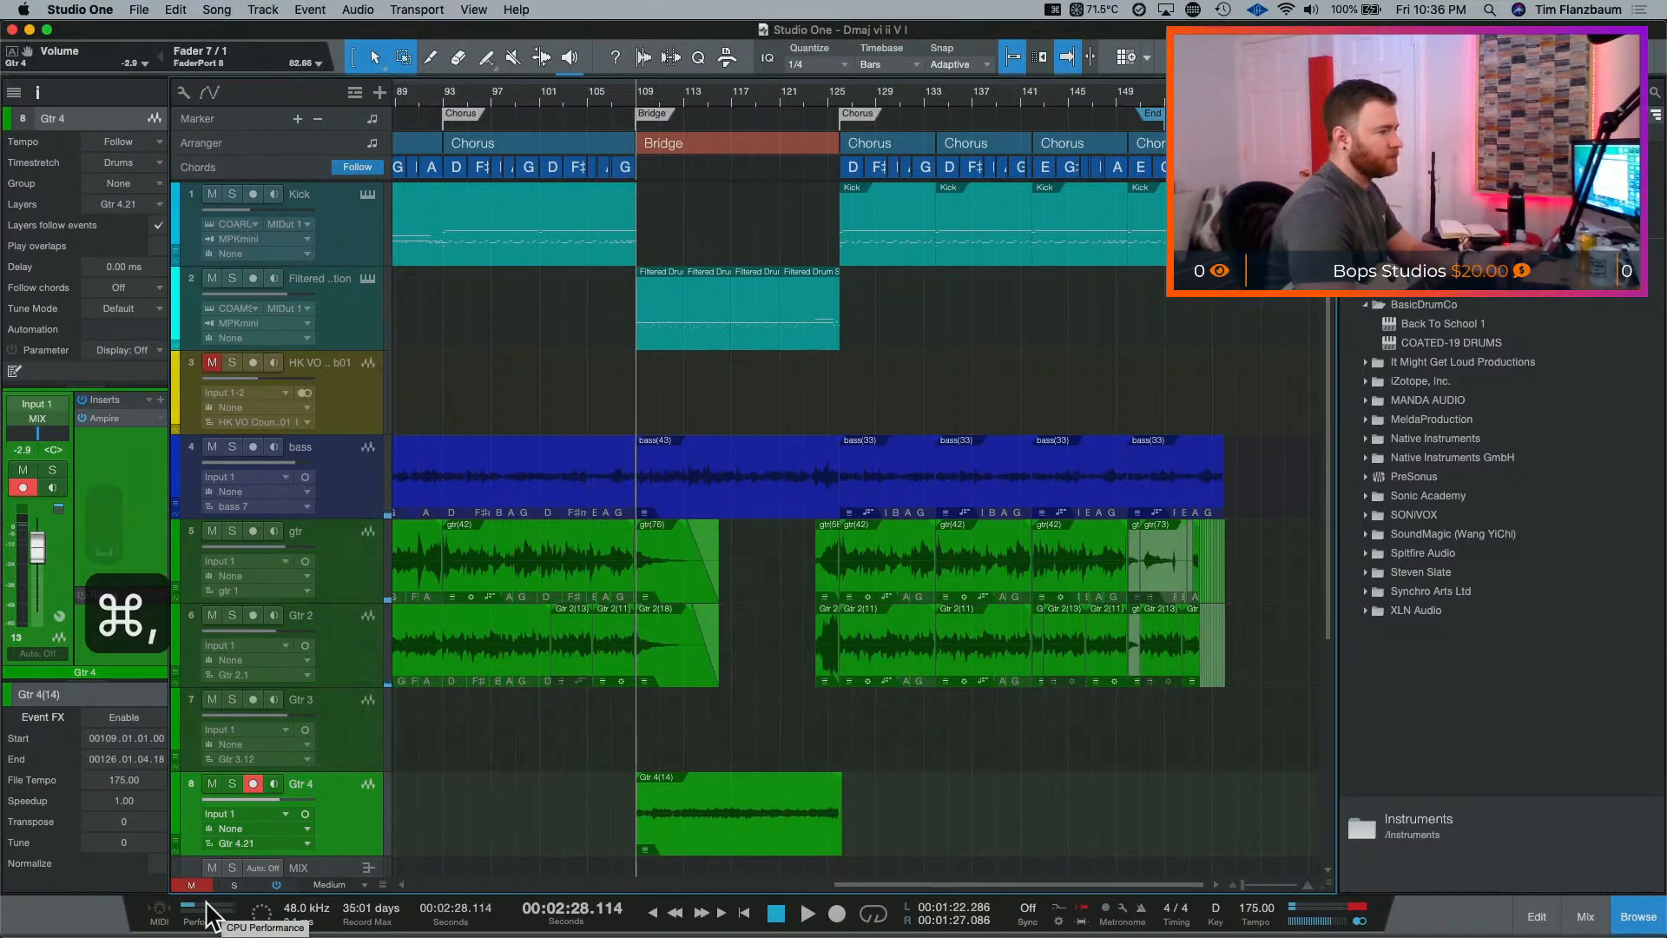
{"action": "left_click", "coordinate": [252, 255]}
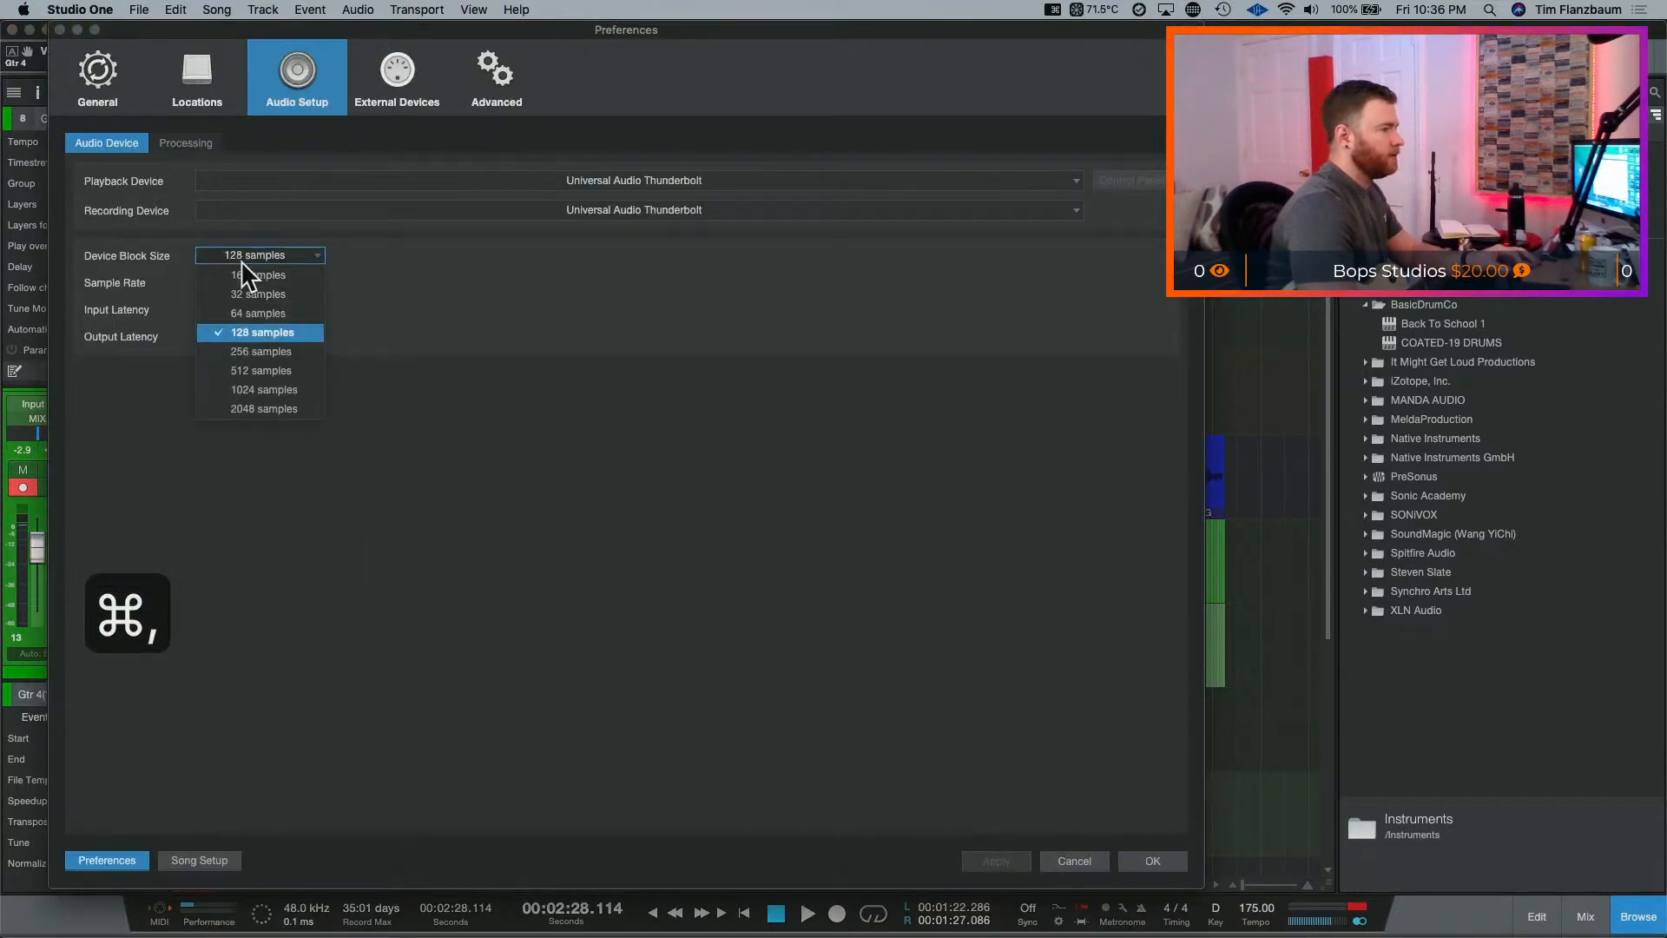
{"action": "left_click", "coordinate": [274, 343]}
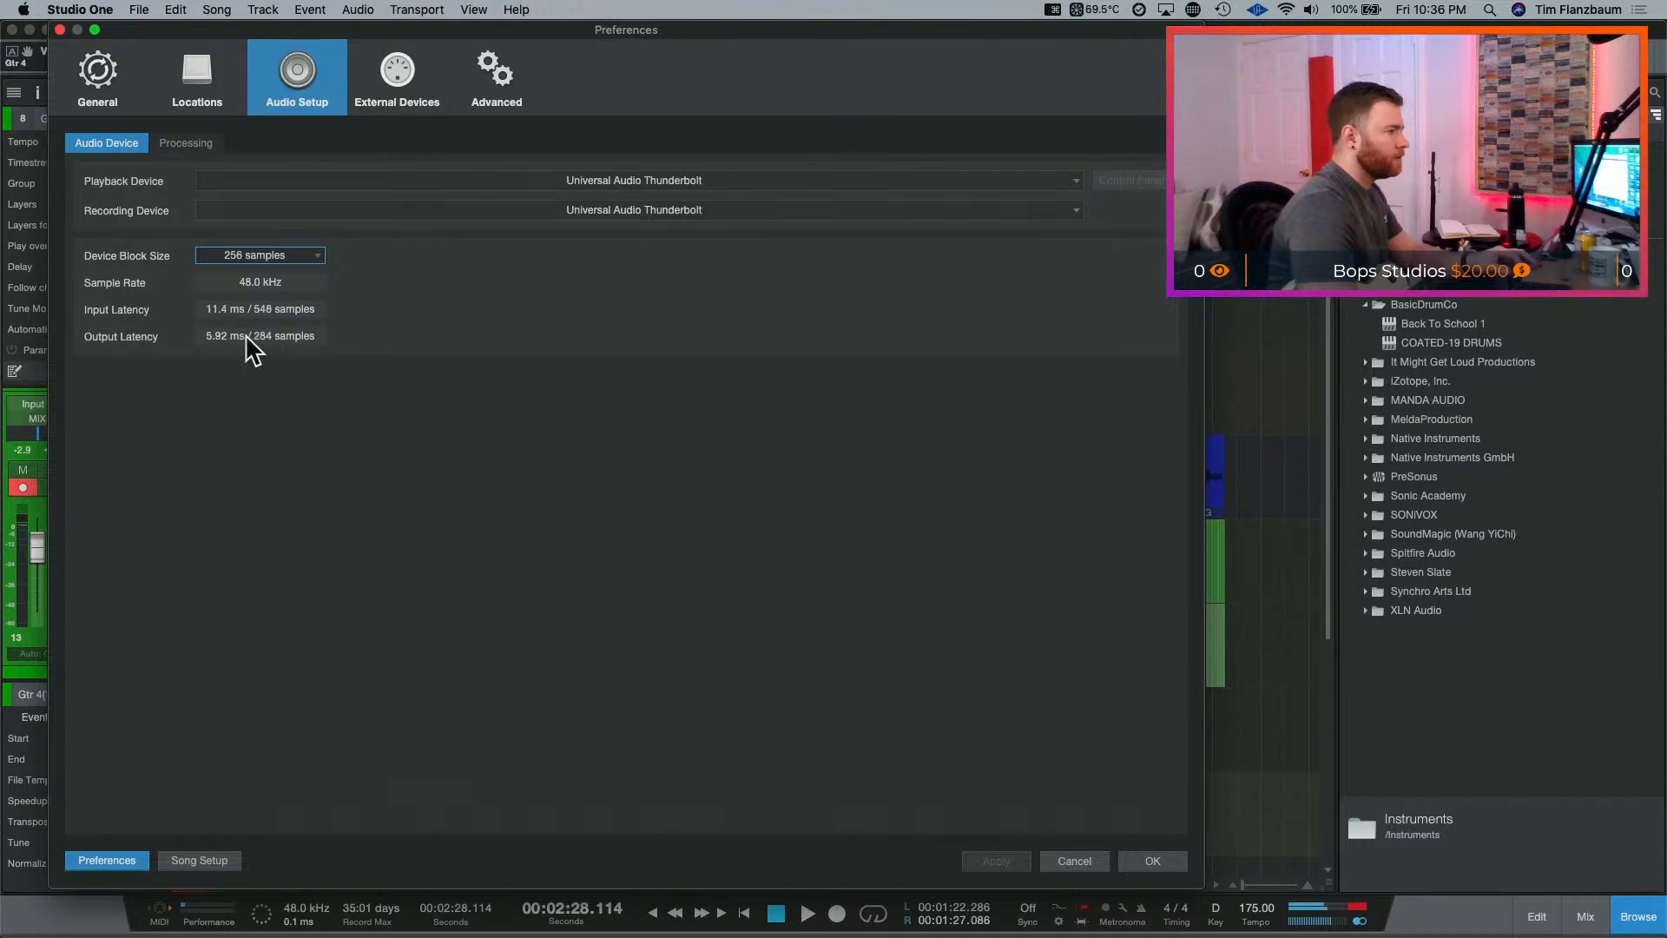
{"action": "left_click", "coordinate": [1133, 861]}
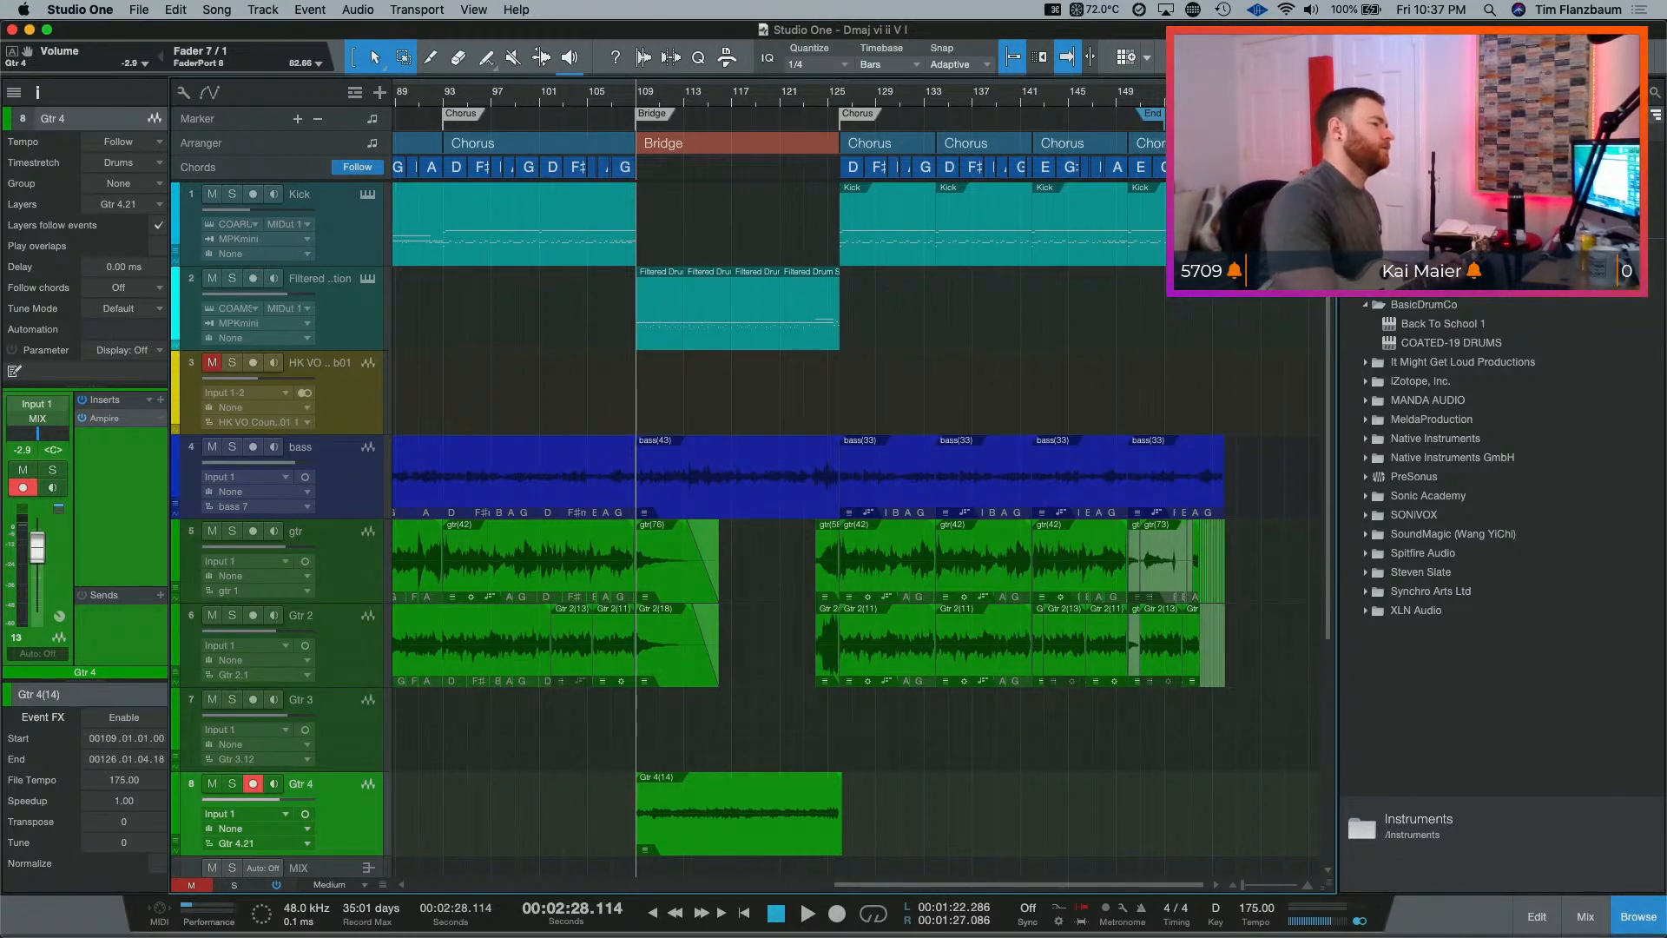
Step: Play back the Bridge, try recording a replacement Gtr 4 take from bar 109, and undo it
{"action": "key", "text": "space"}
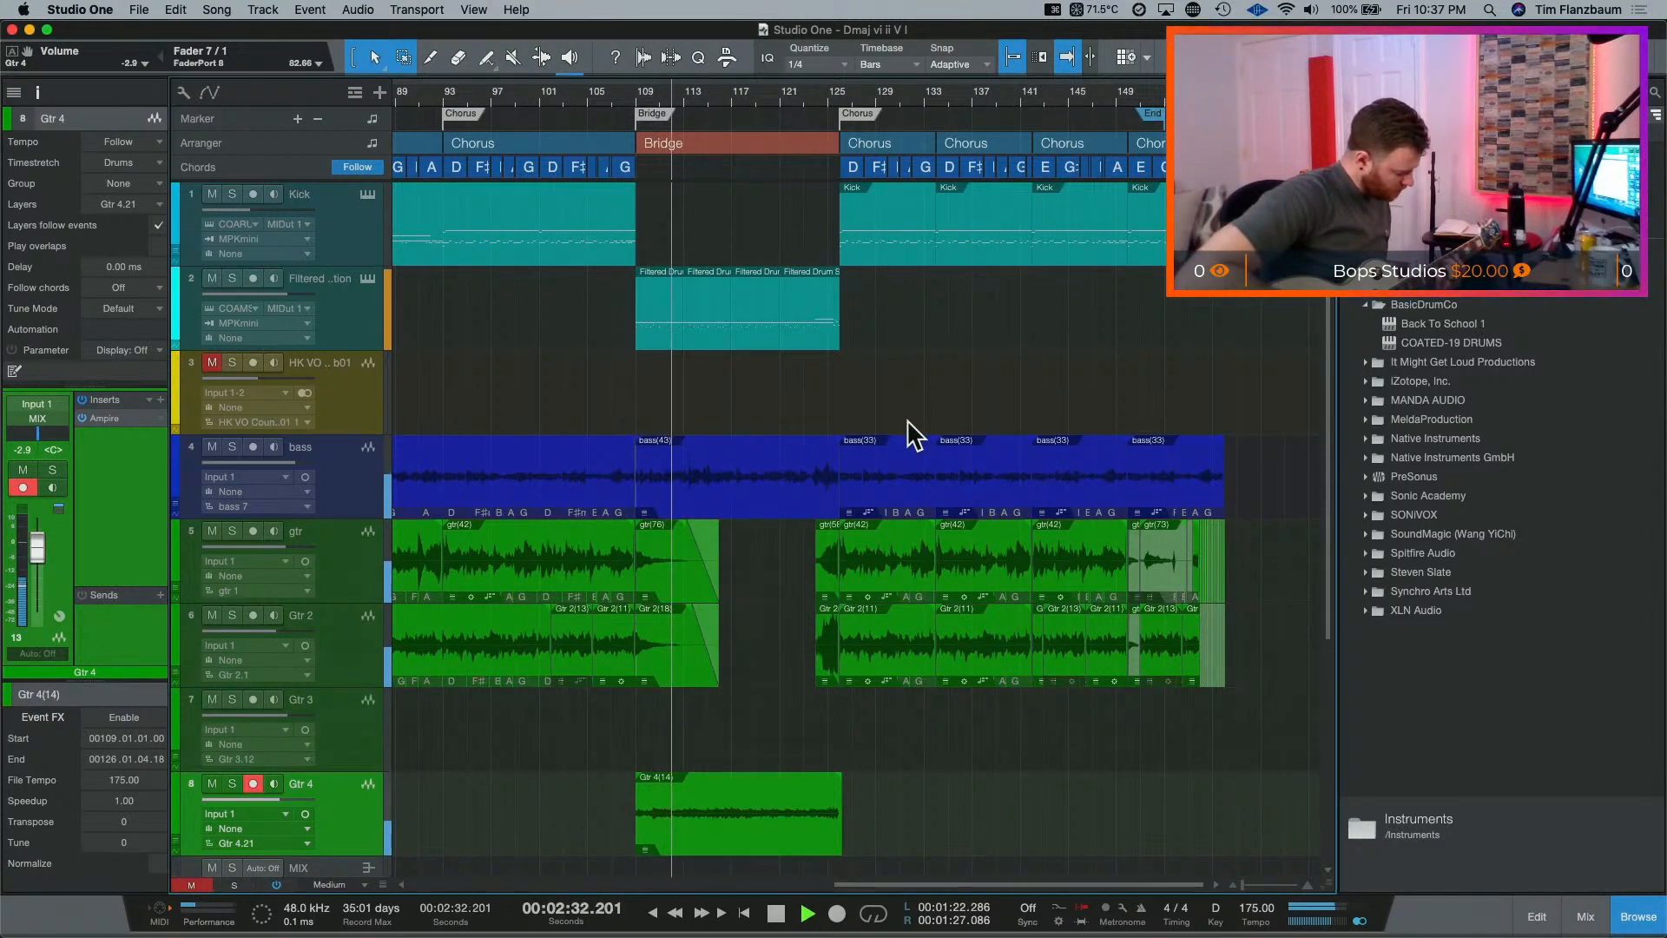
{"action": "key", "text": "space"}
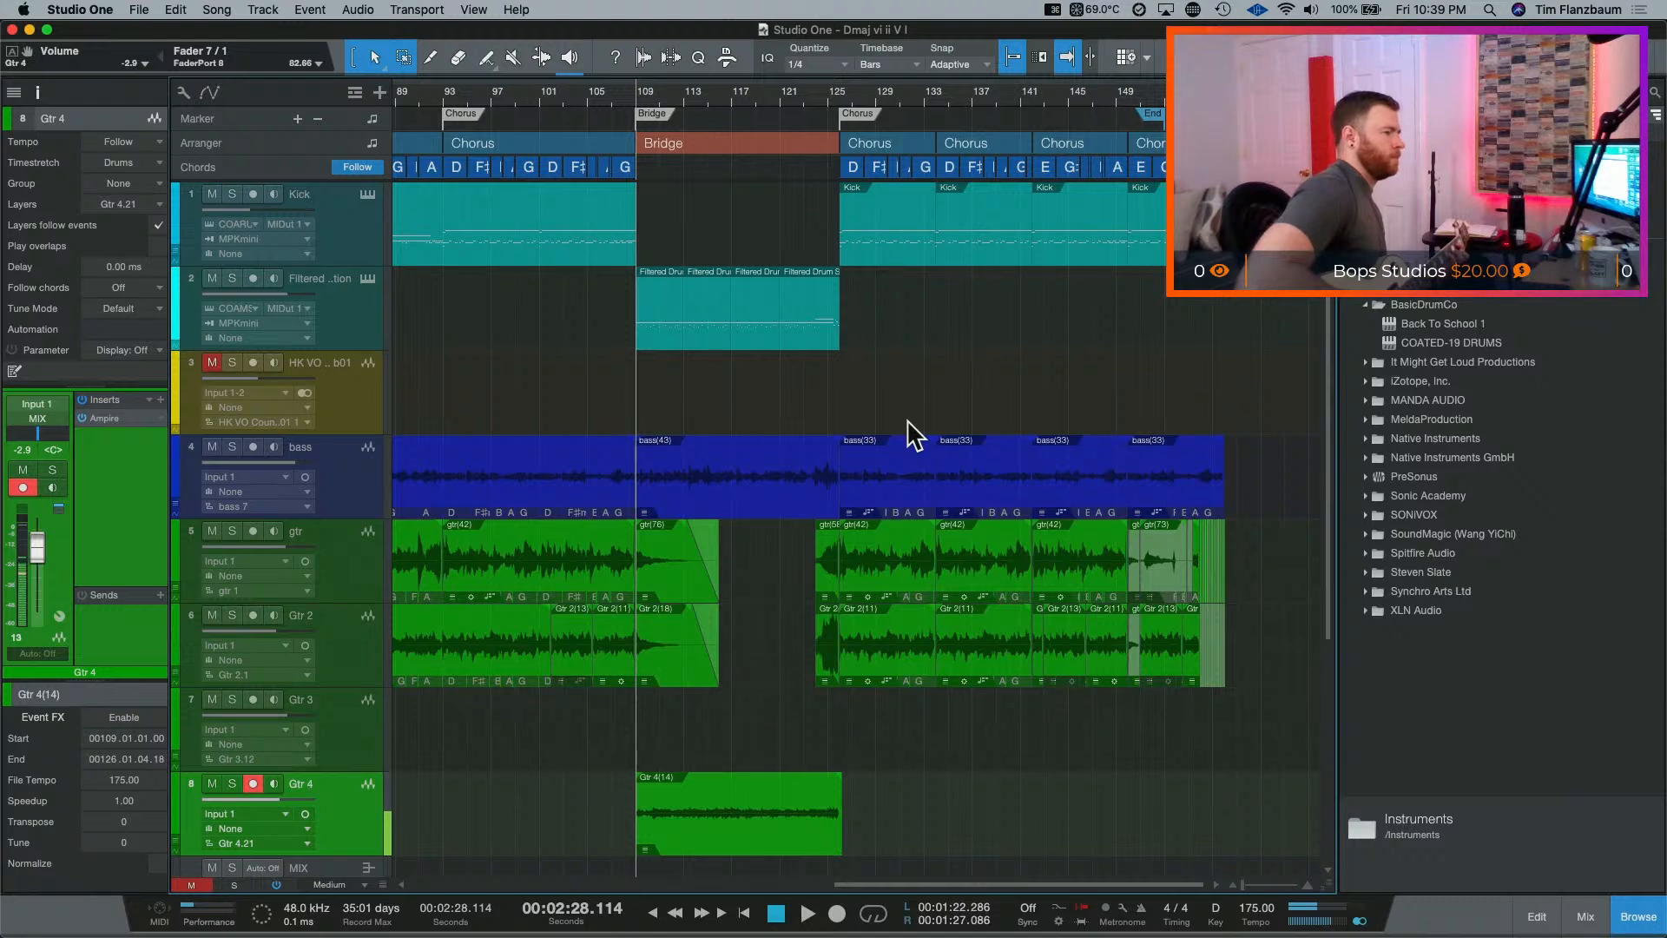
{"action": "key", "text": "space"}
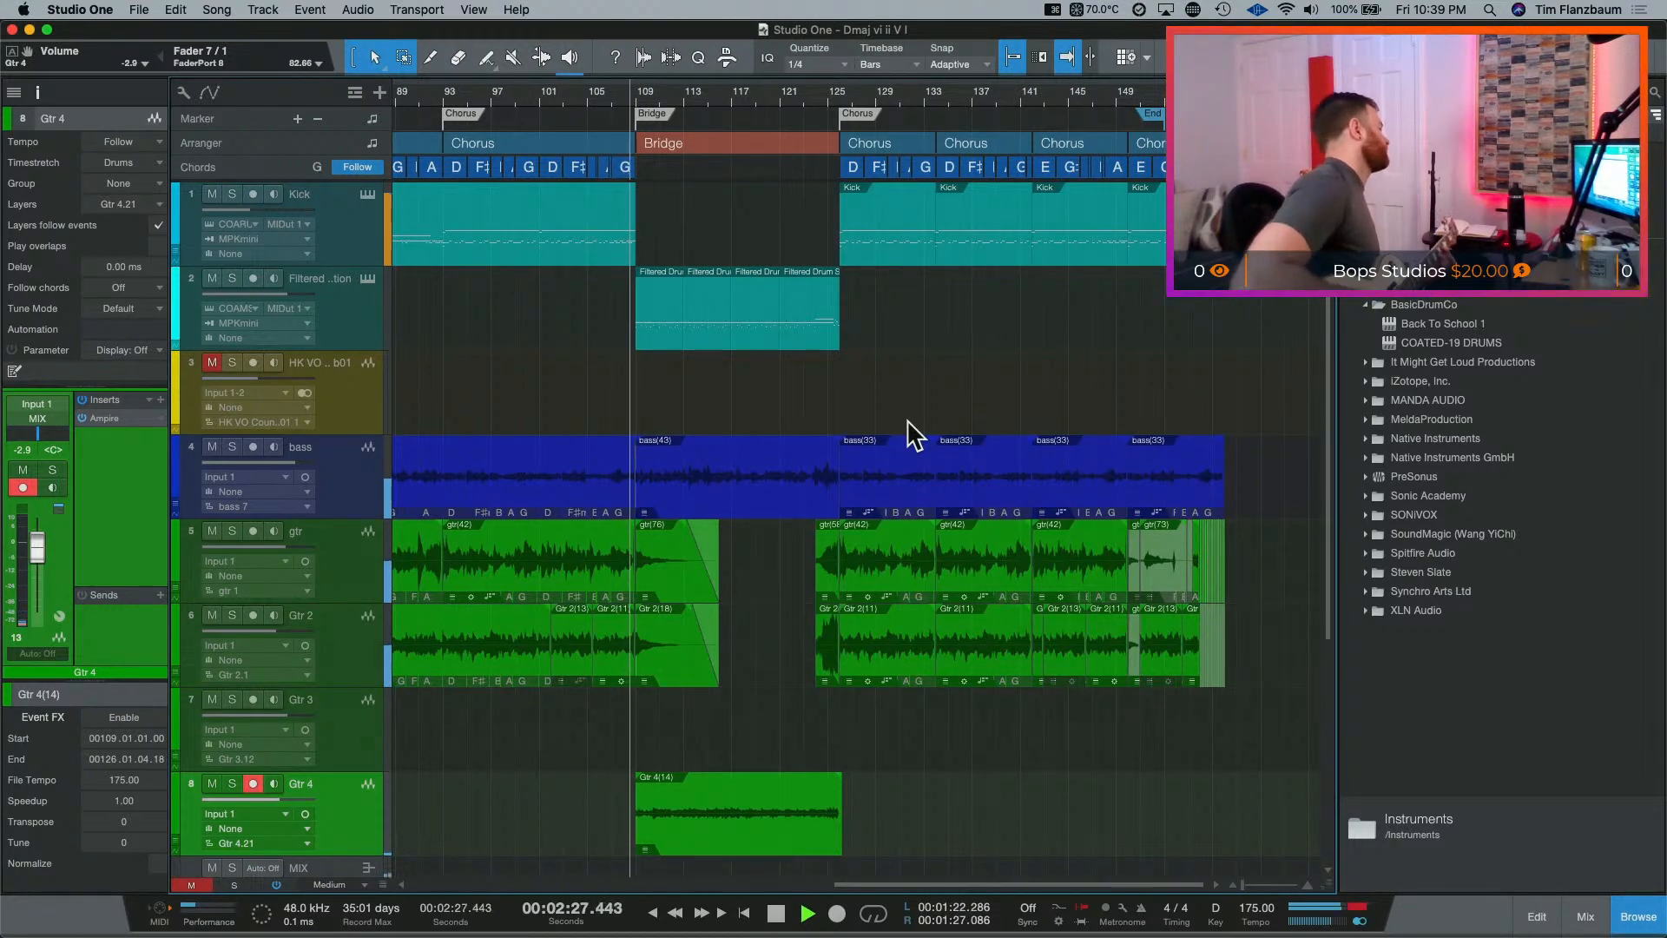
{"action": "key", "text": "KP_Multiply"}
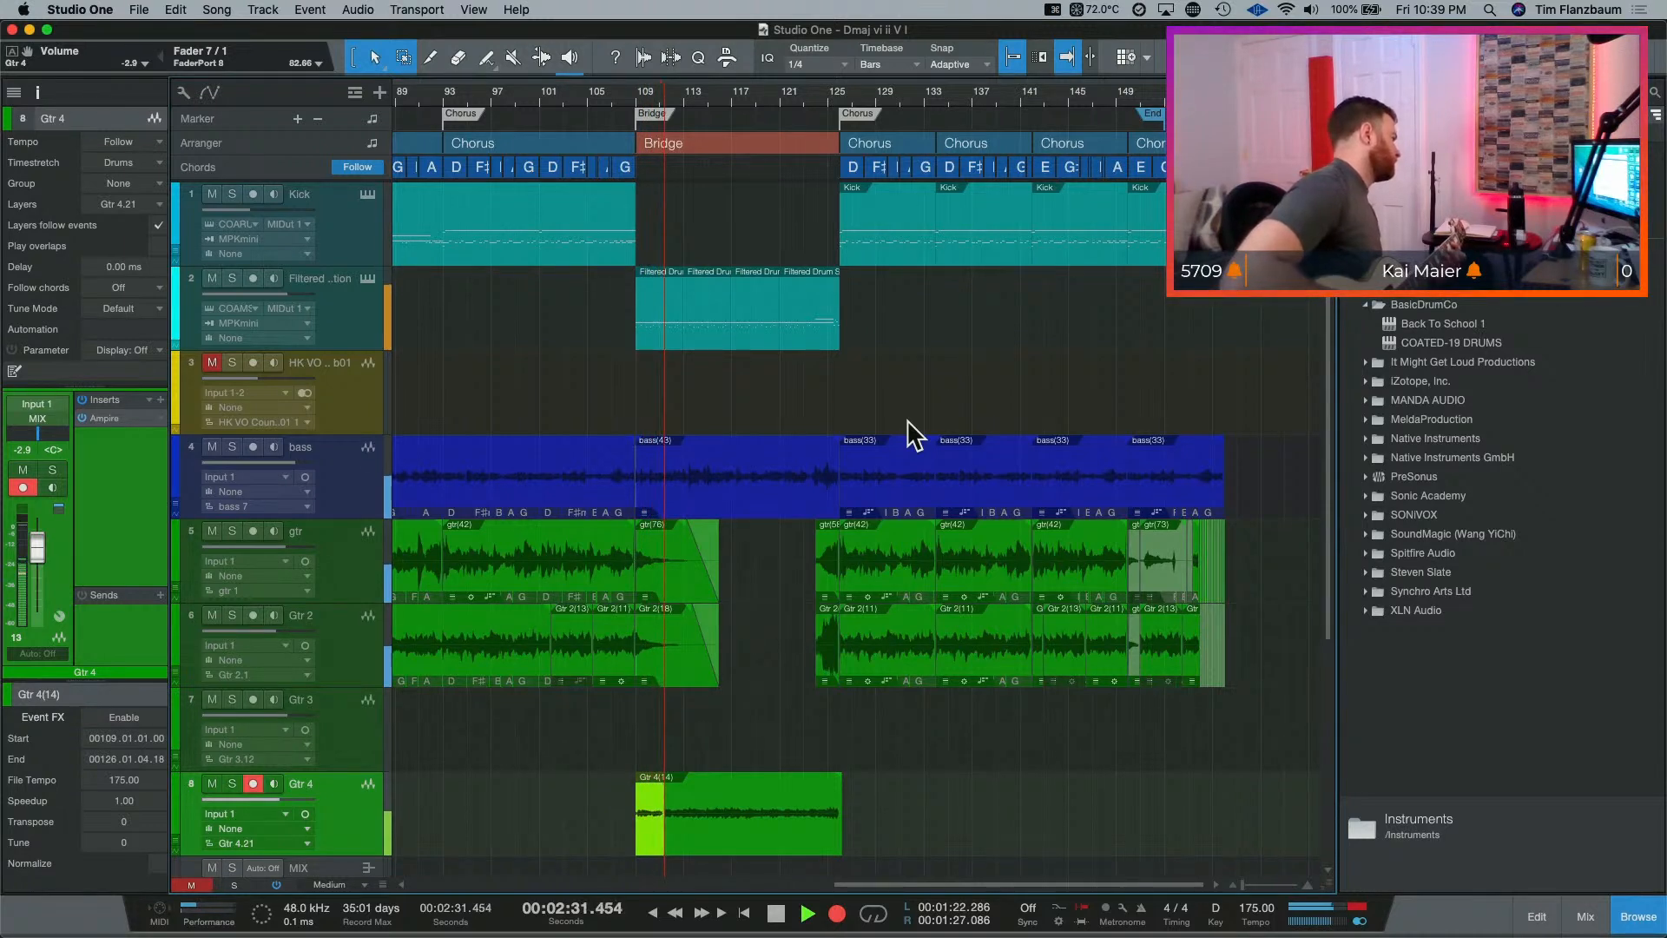
{"action": "key", "text": "space"}
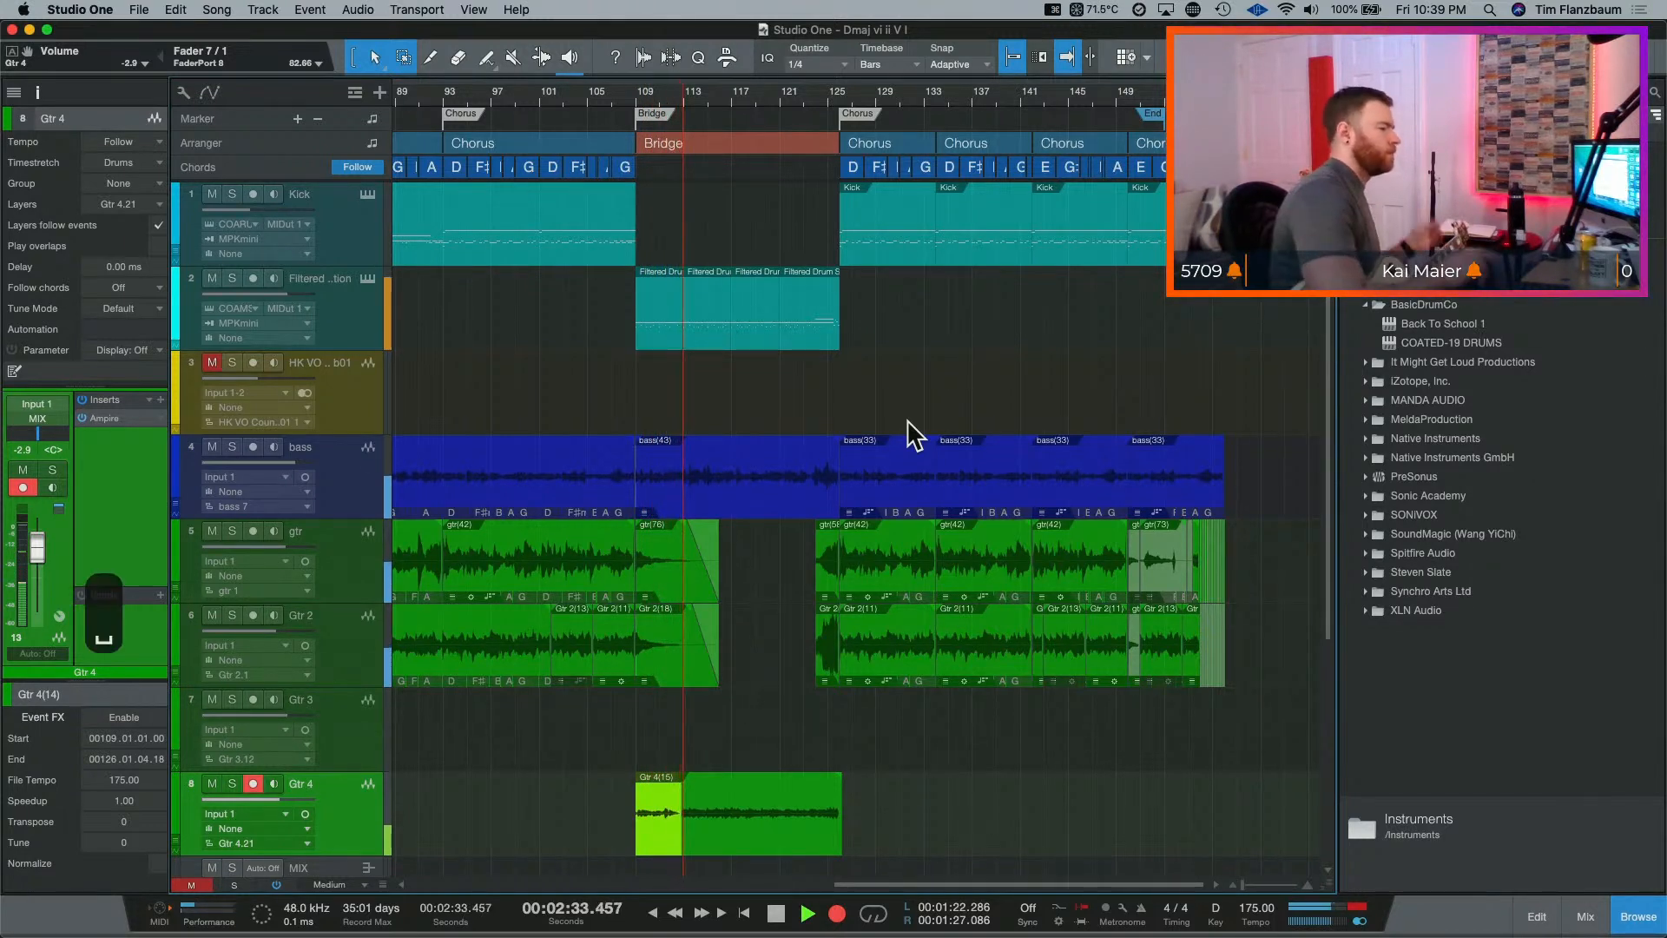
{"action": "key", "text": "super+z"}
{"action": "key", "text": "super+a"}
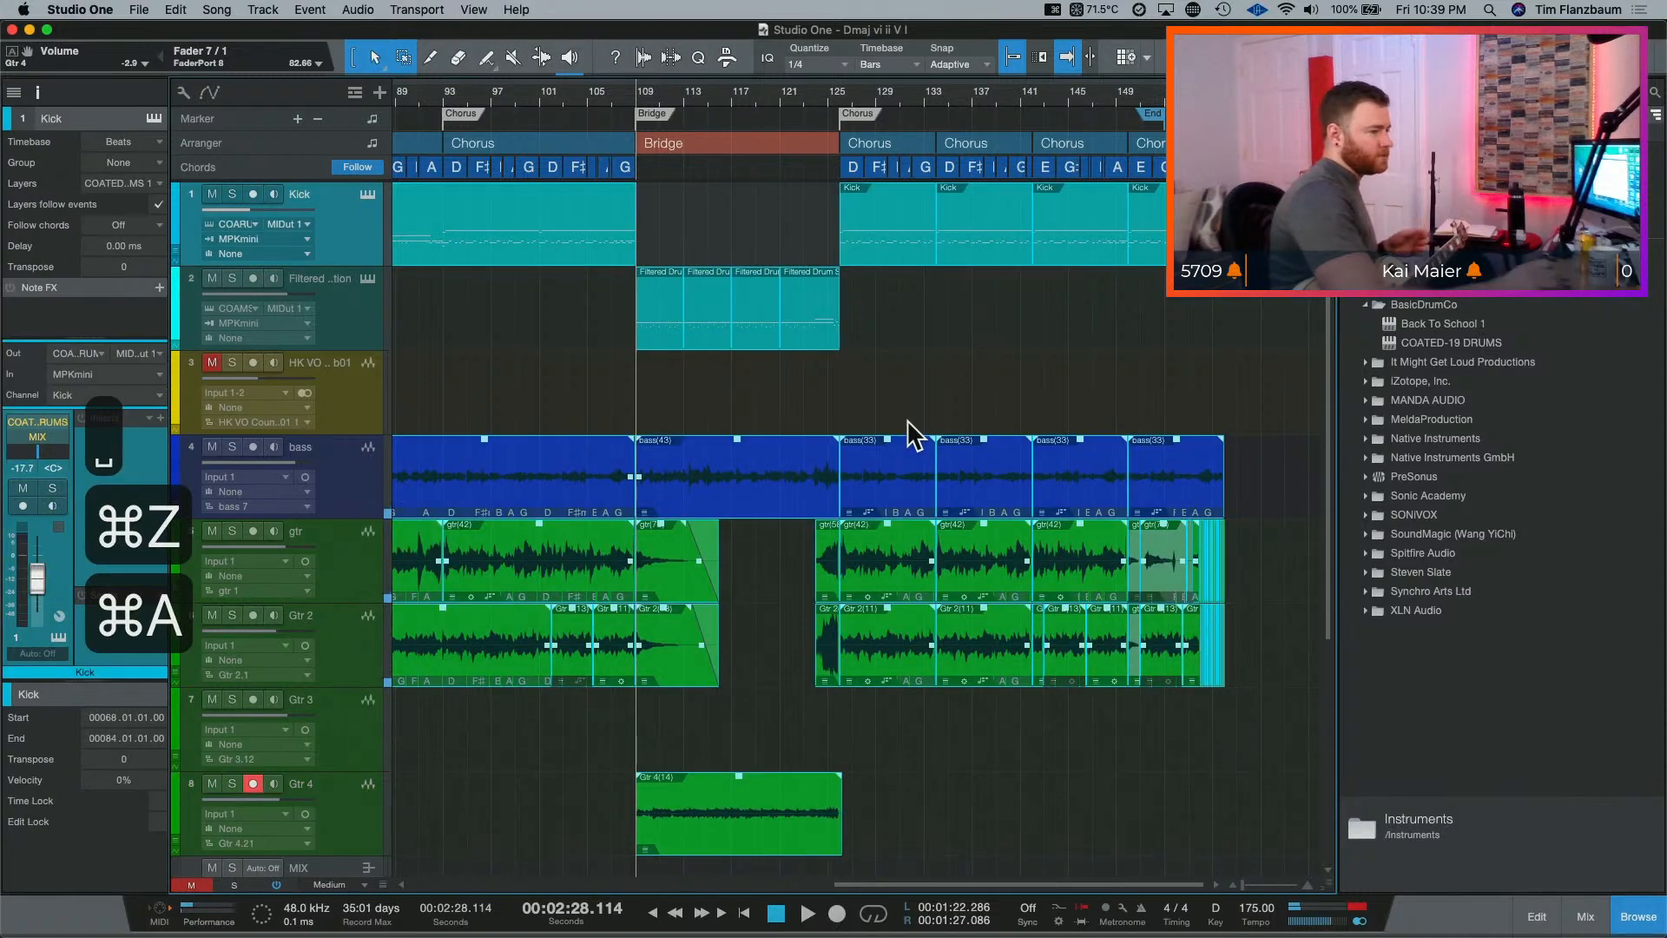
{"action": "key", "text": "Escape"}
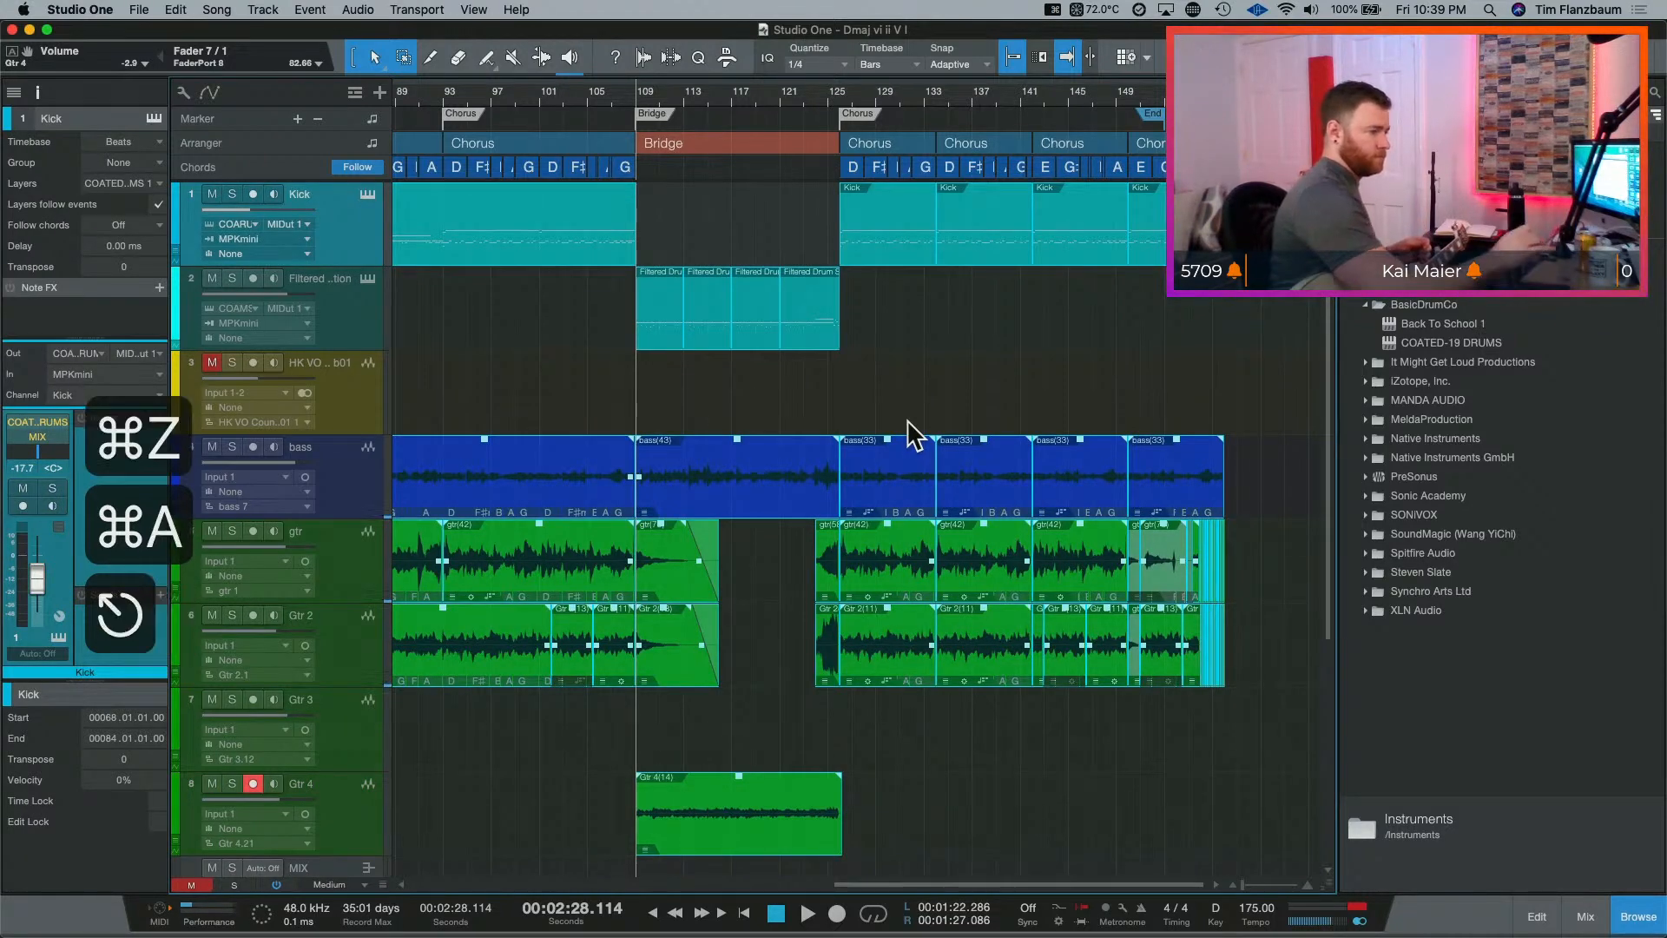
Step: Select the existing Gtr 4 Bridge event, try another recording over it from bar 109, and undo it
{"action": "left_click", "coordinate": [875, 794]}
{"action": "left_click", "coordinate": [739, 823]}
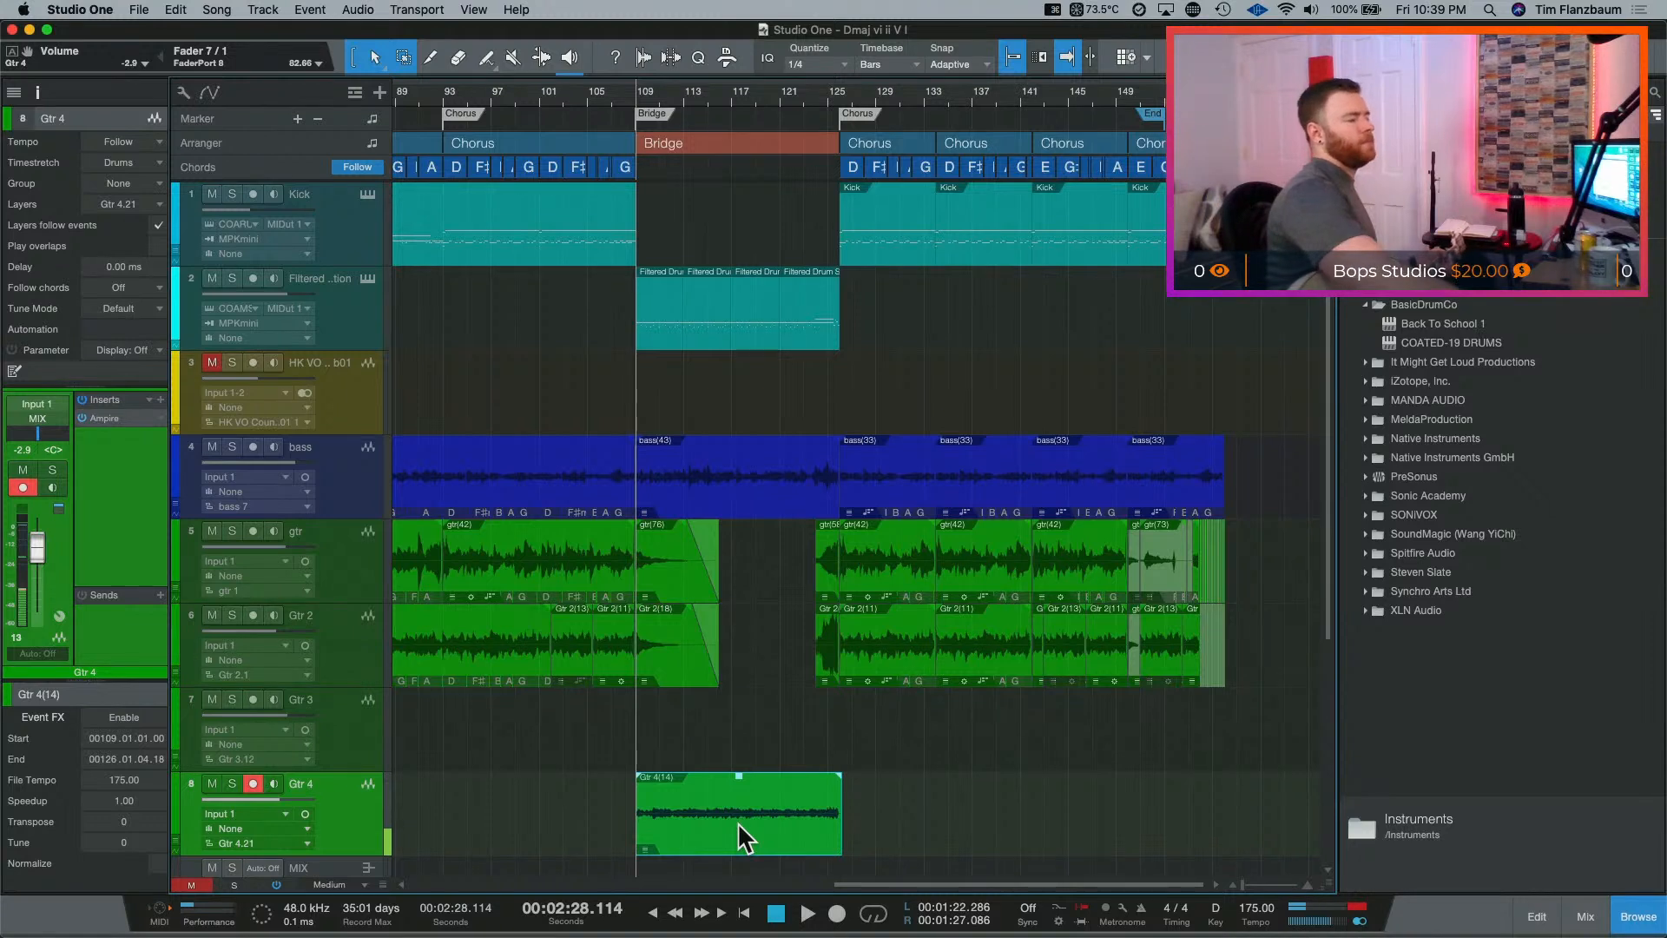
{"action": "key", "text": "space"}
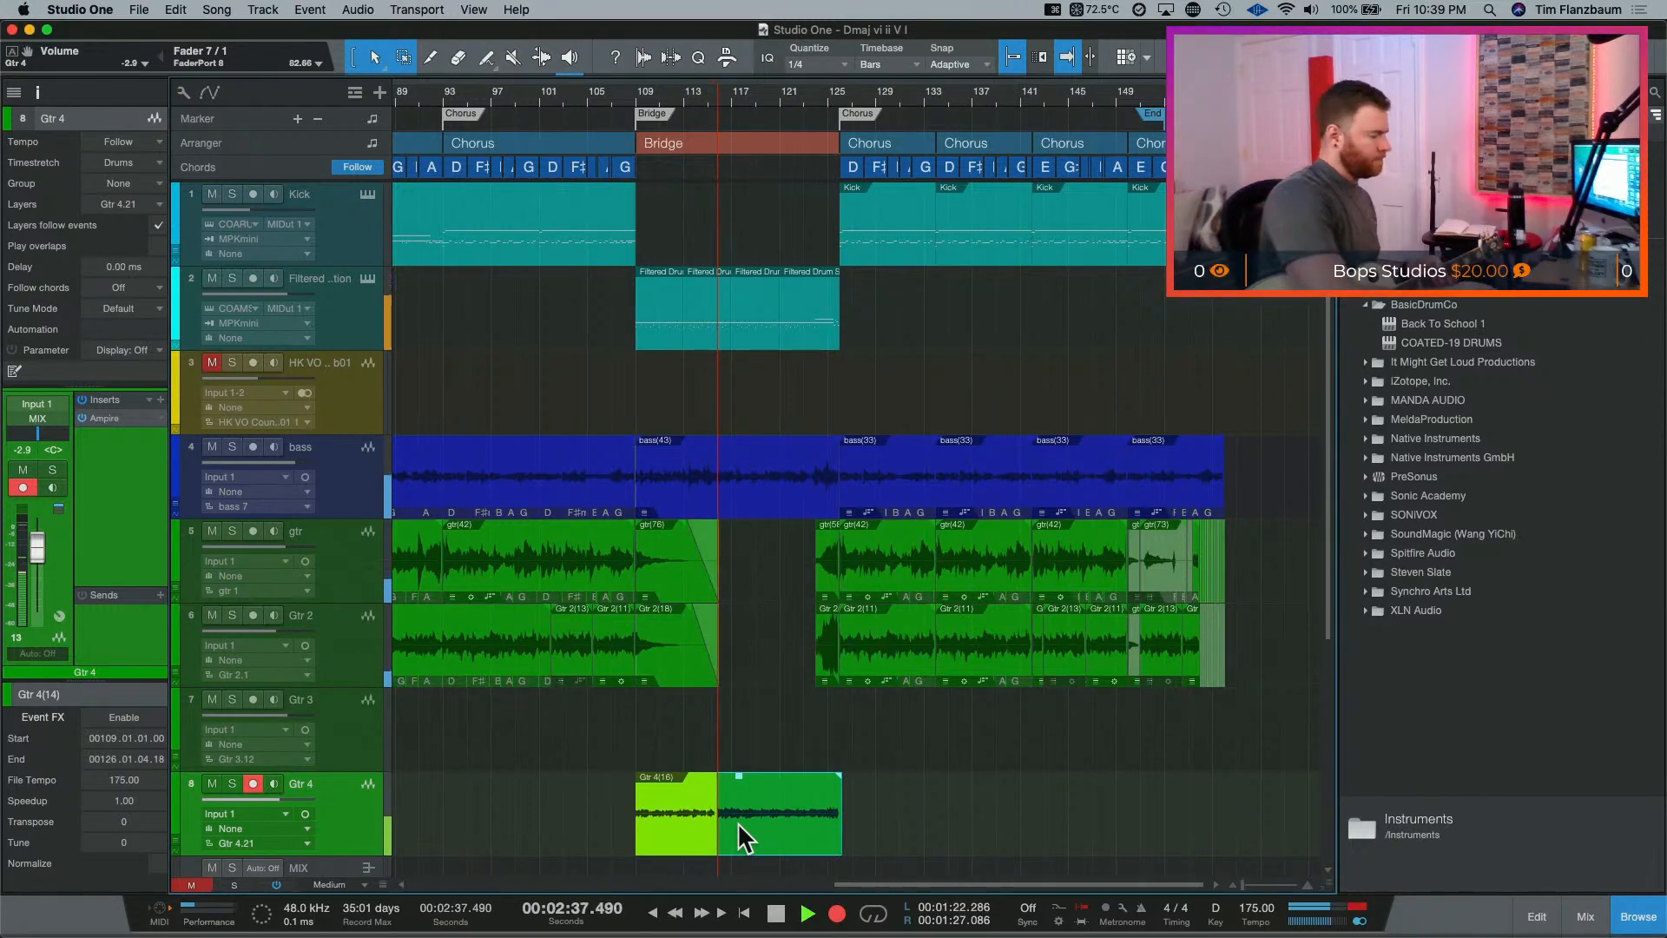
{"action": "key", "text": "space"}
{"action": "key", "text": "super+z"}
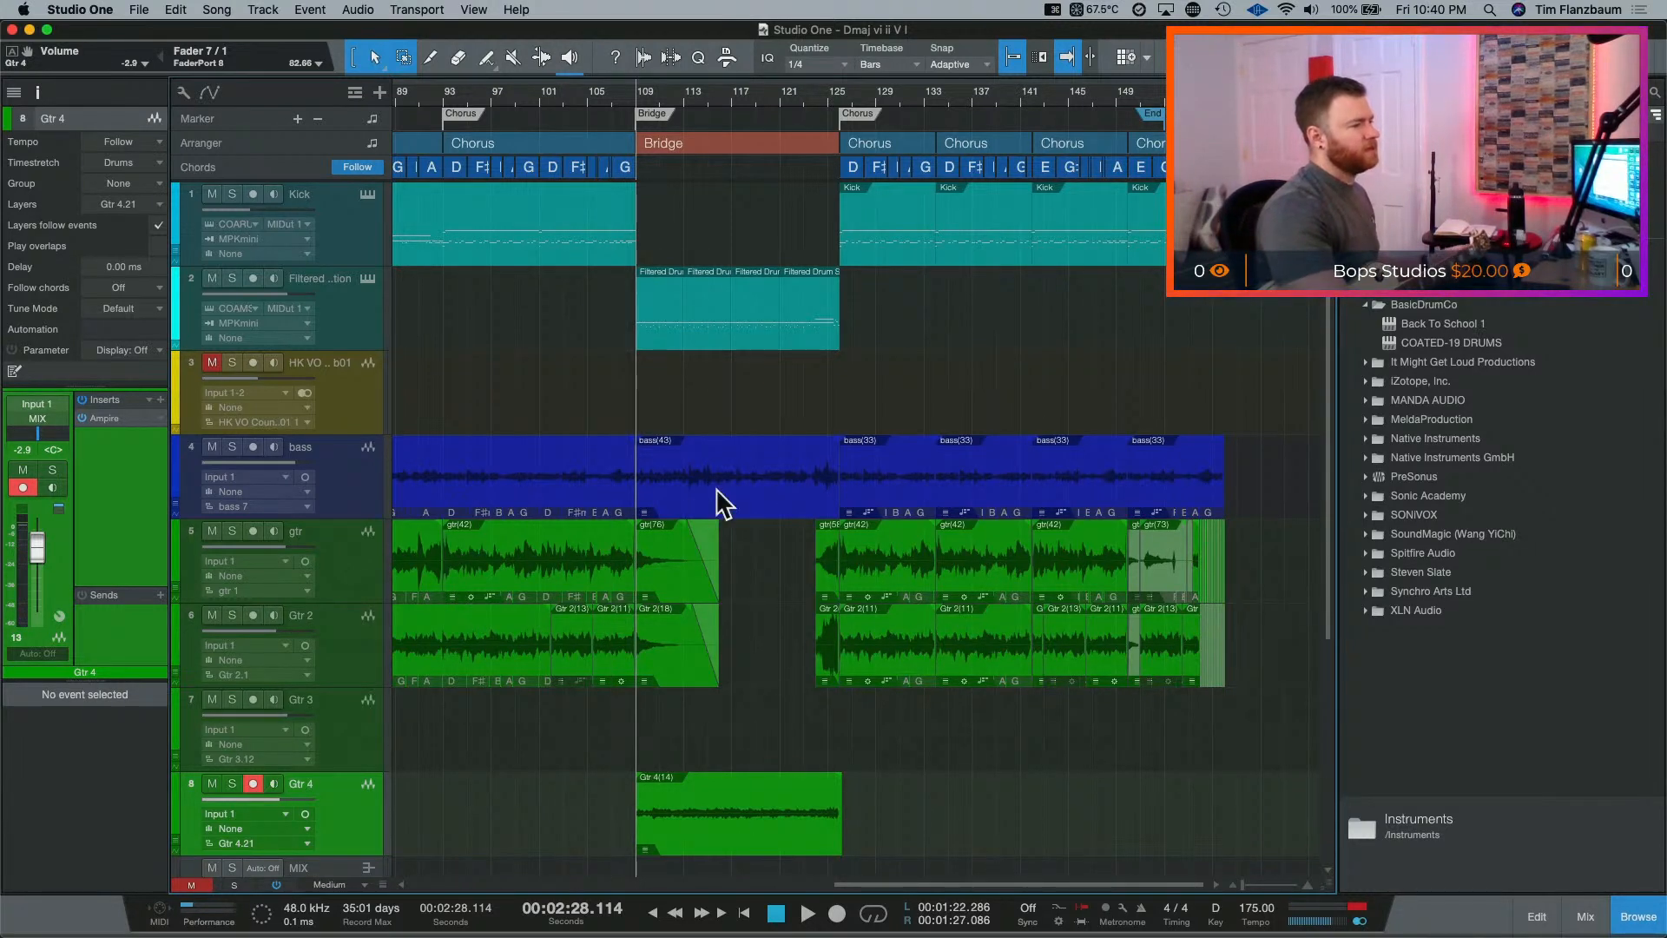
Step: Mute the Bridge event on the bass track and move the playback cursor to the event's start
{"action": "left_click", "coordinate": [746, 511]}
{"action": "left_click", "coordinate": [750, 504]}
{"action": "key", "text": "m"}
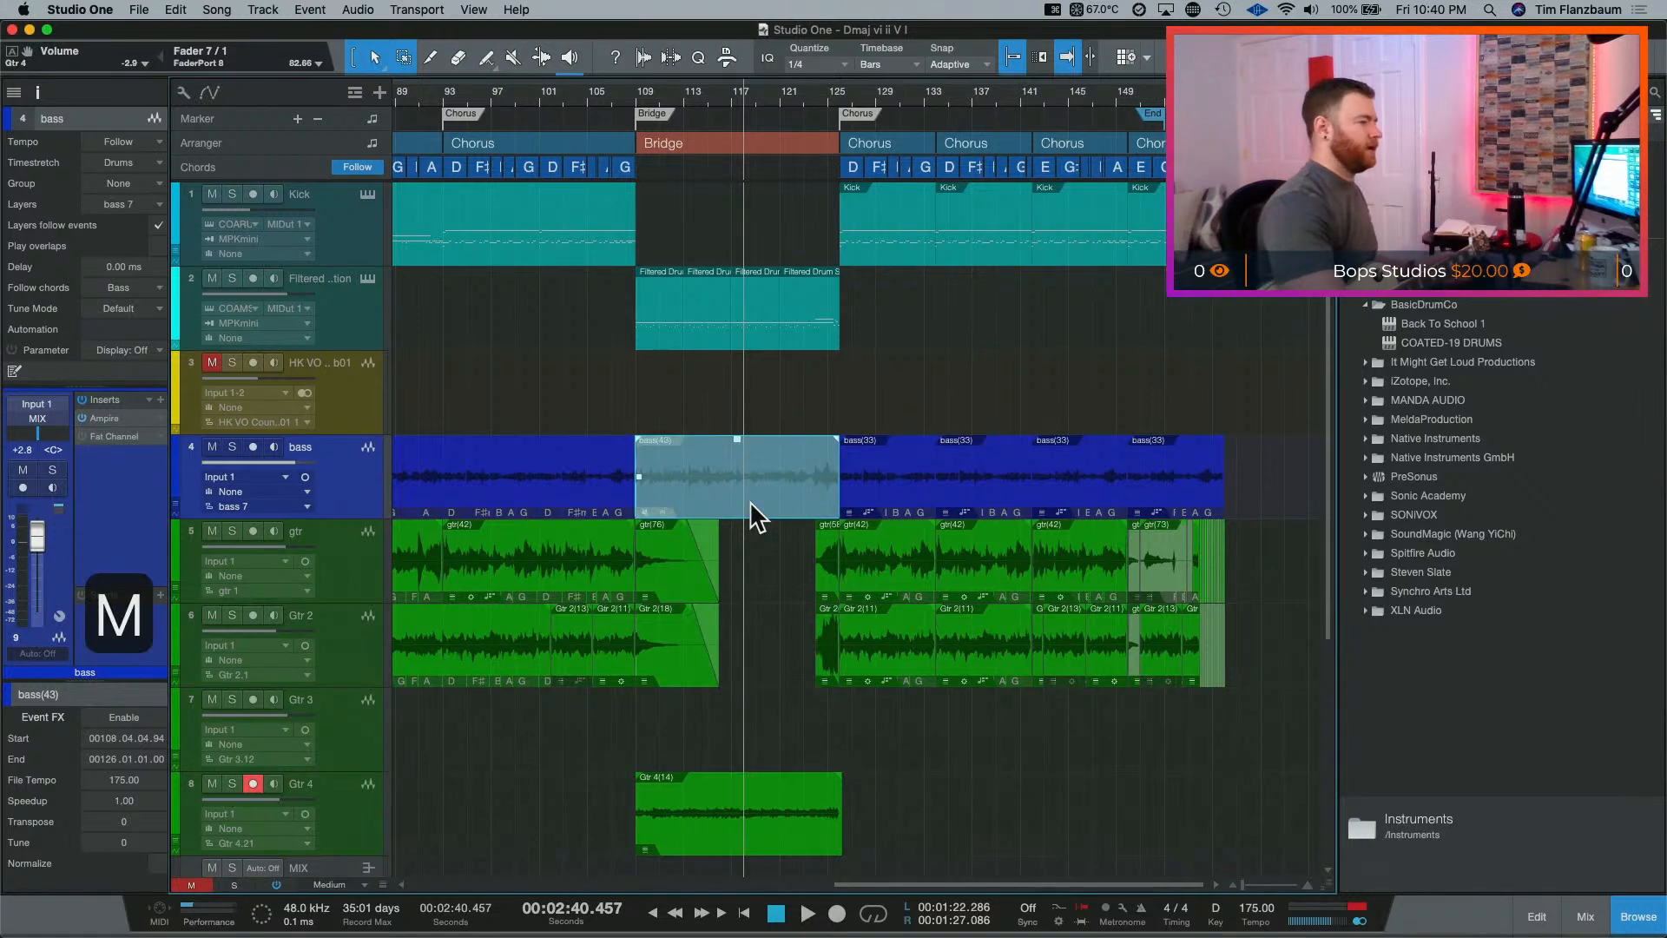
{"action": "key", "text": "l"}
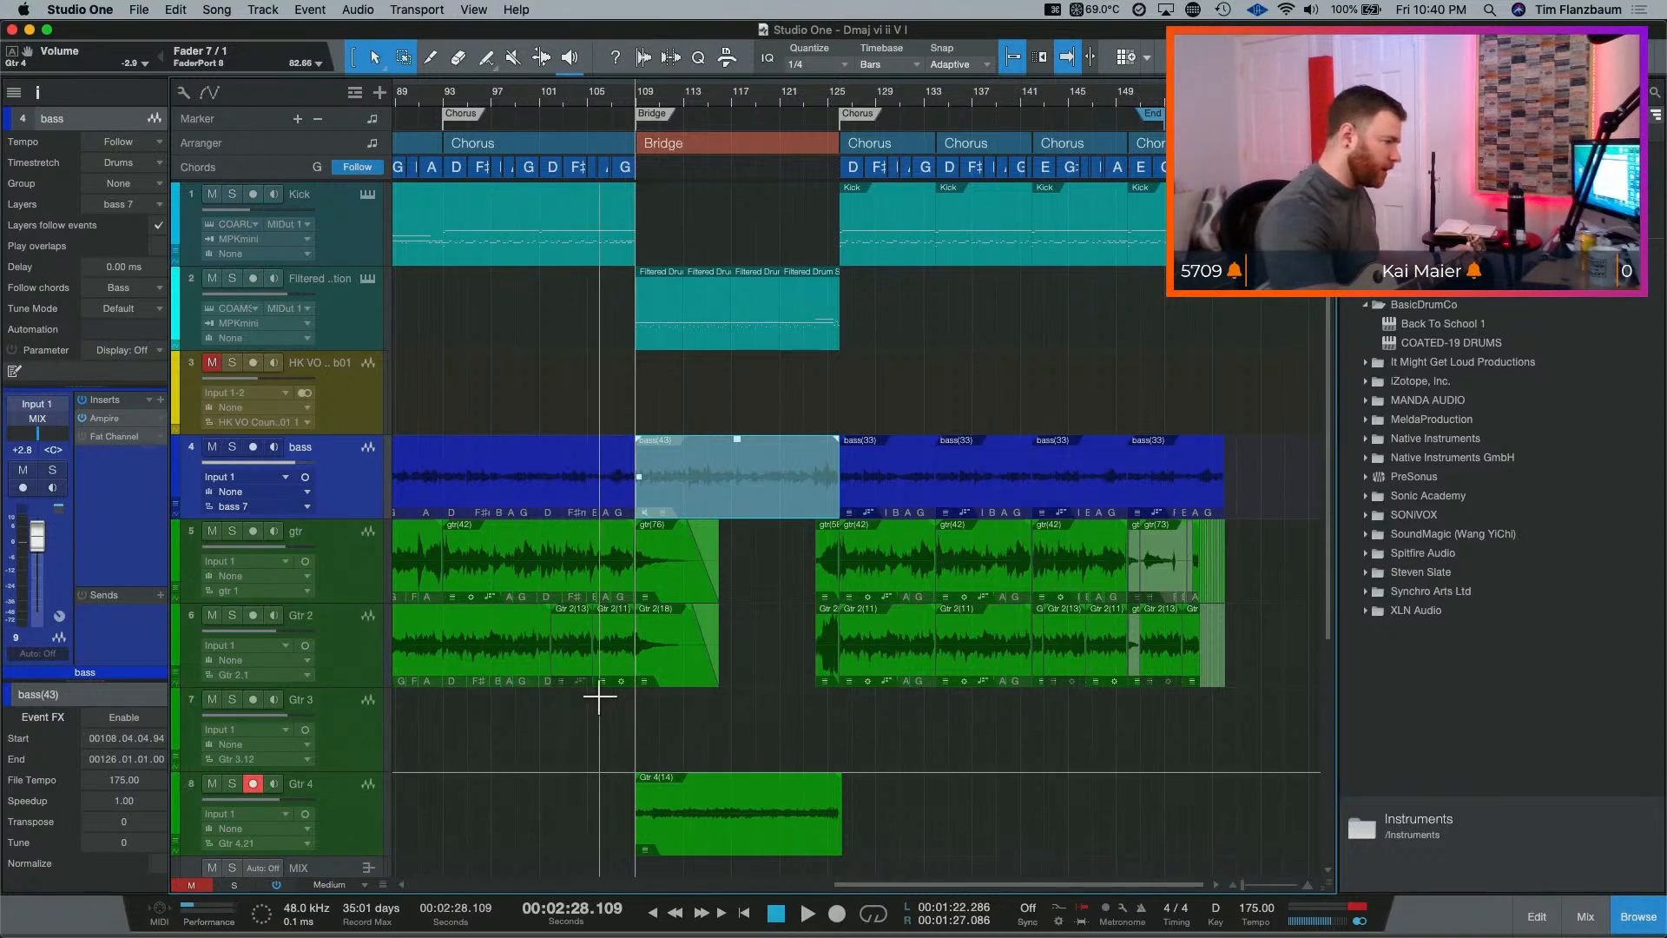
Step: Record two successive replacement takes on the Gtr 4 track over the Bridge, starting at bar 109
{"action": "key", "text": "space"}
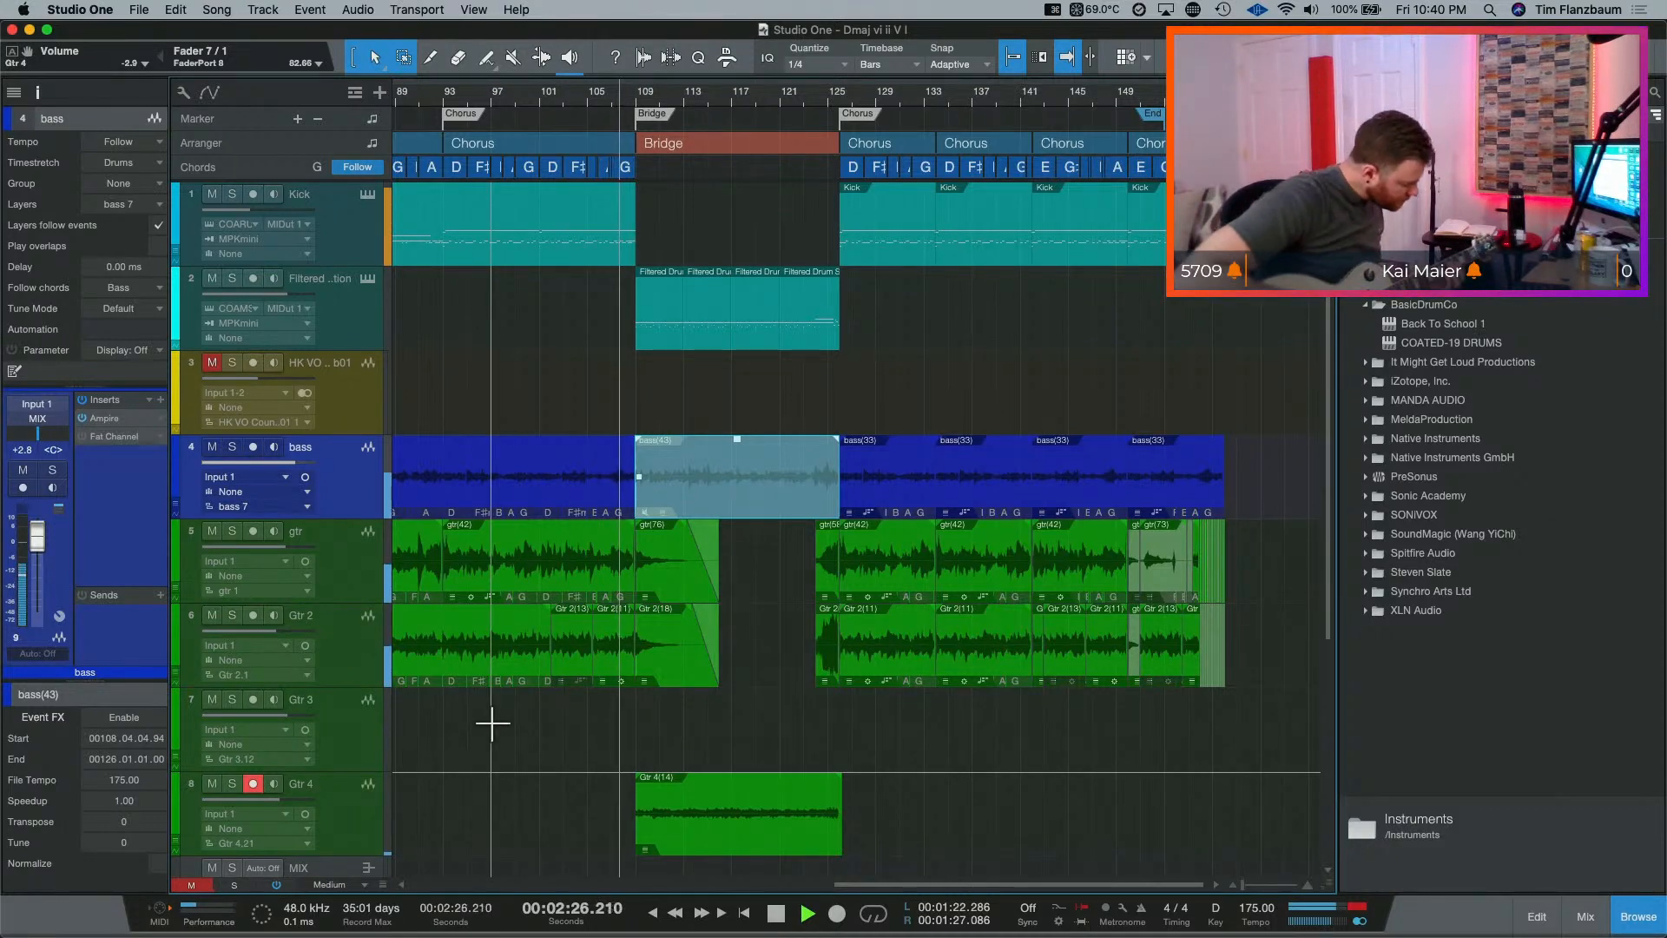
{"action": "key", "text": "KP_Multiply"}
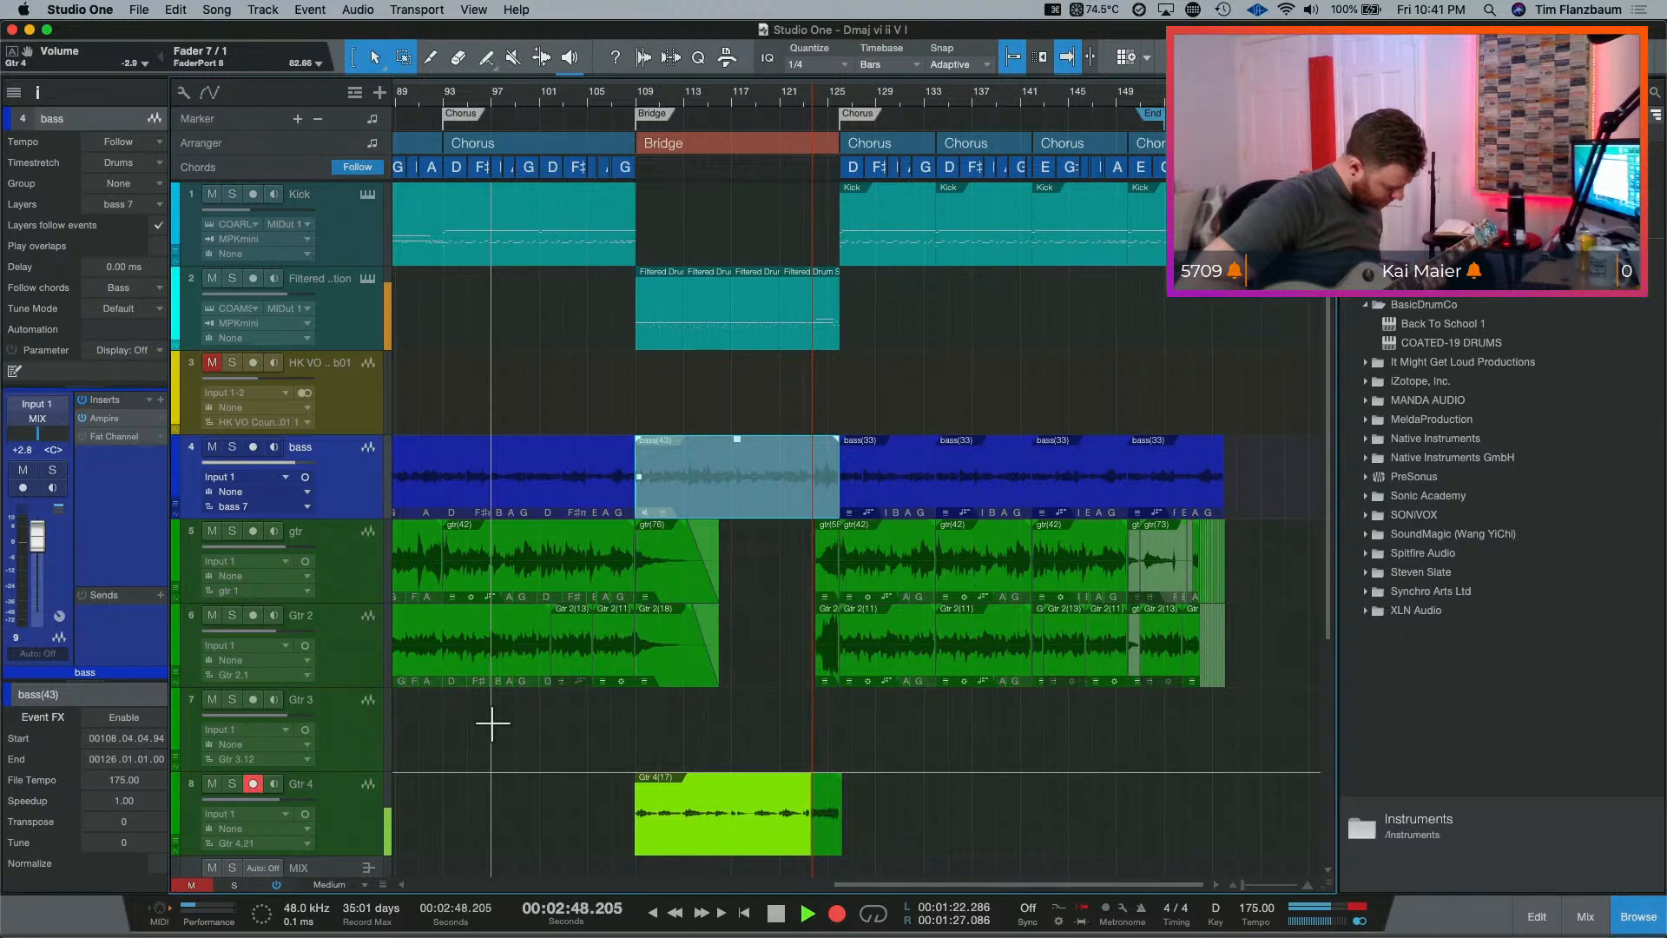
{"action": "key", "text": "space"}
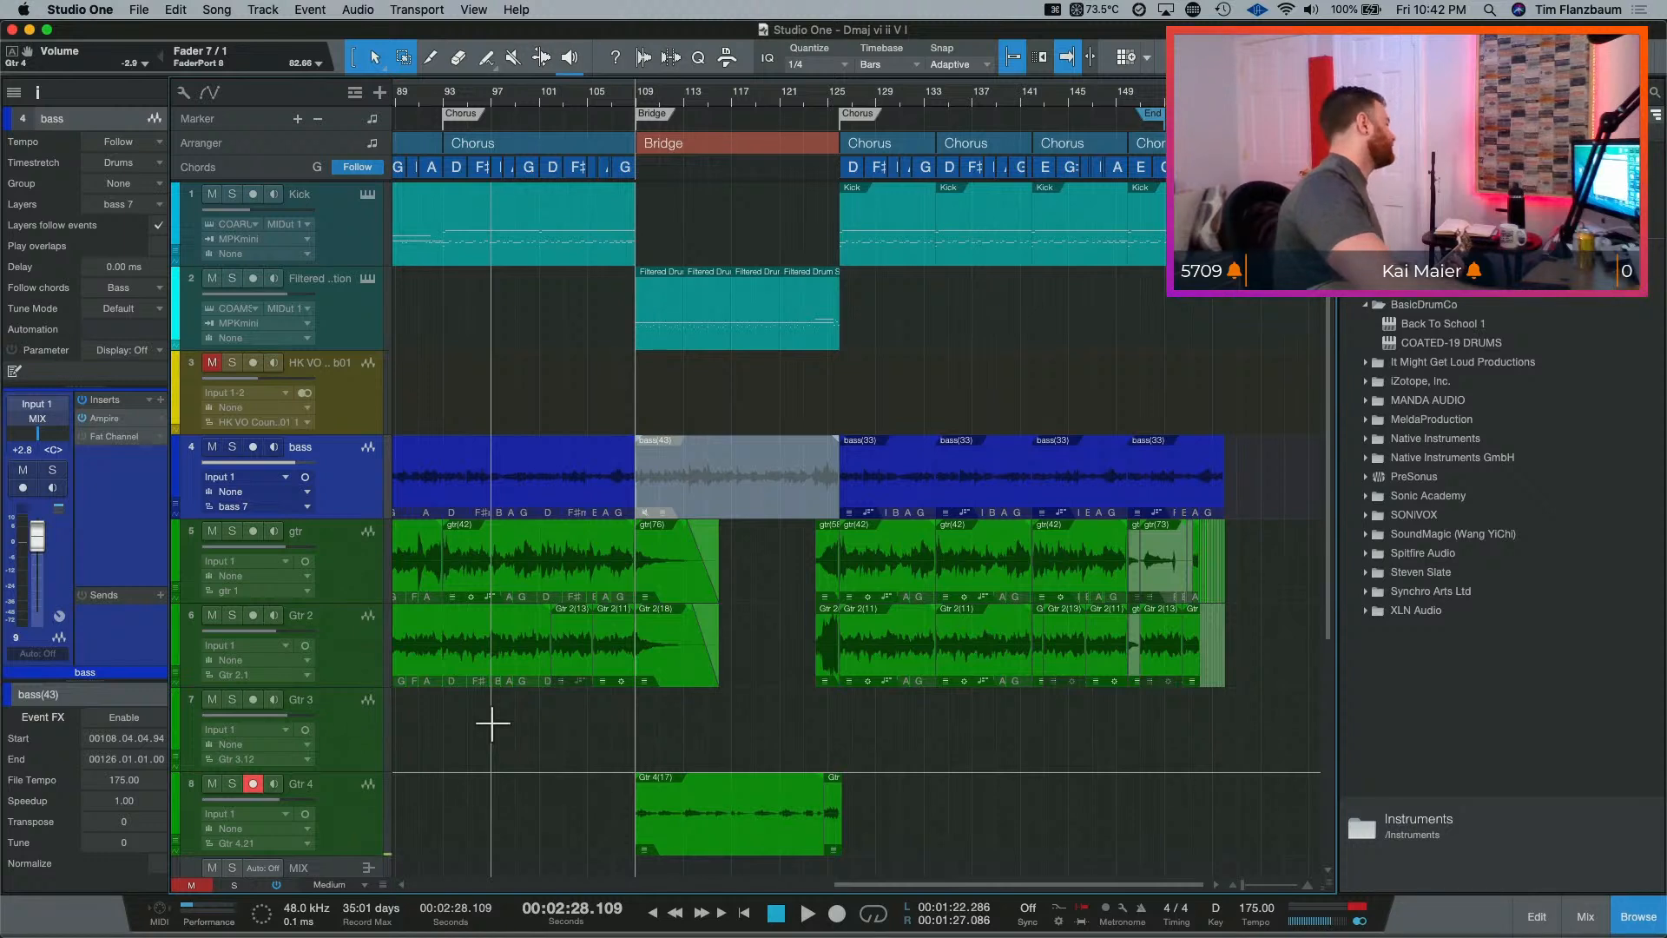
{"action": "key", "text": "space"}
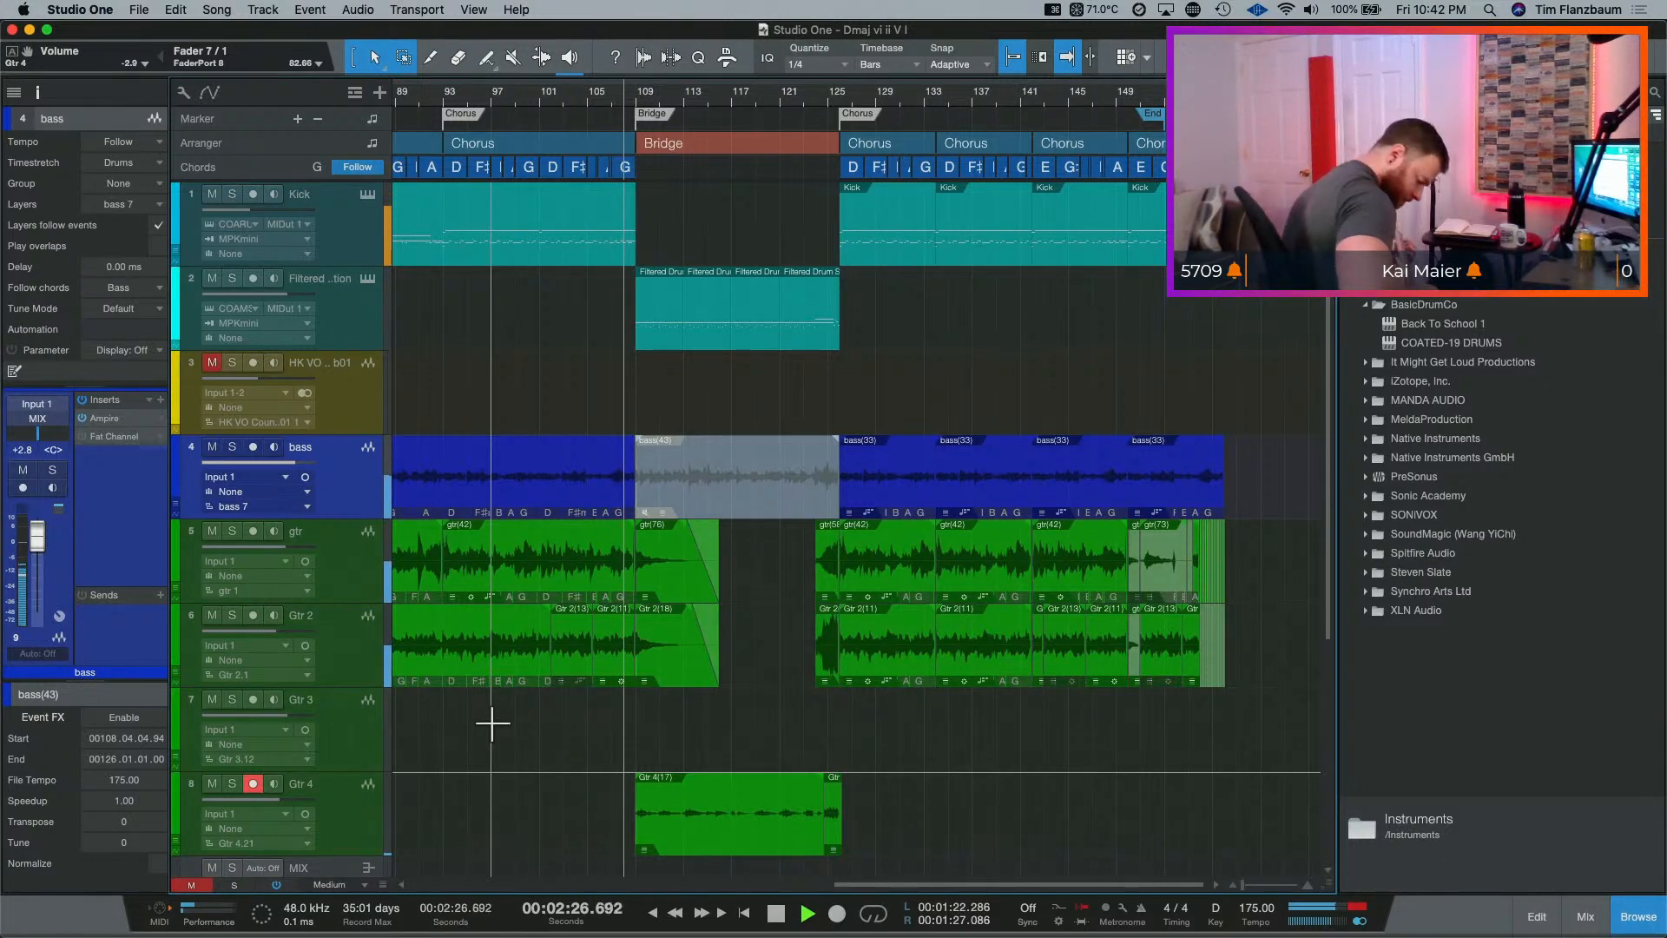
{"action": "key", "text": "KP_Multiply"}
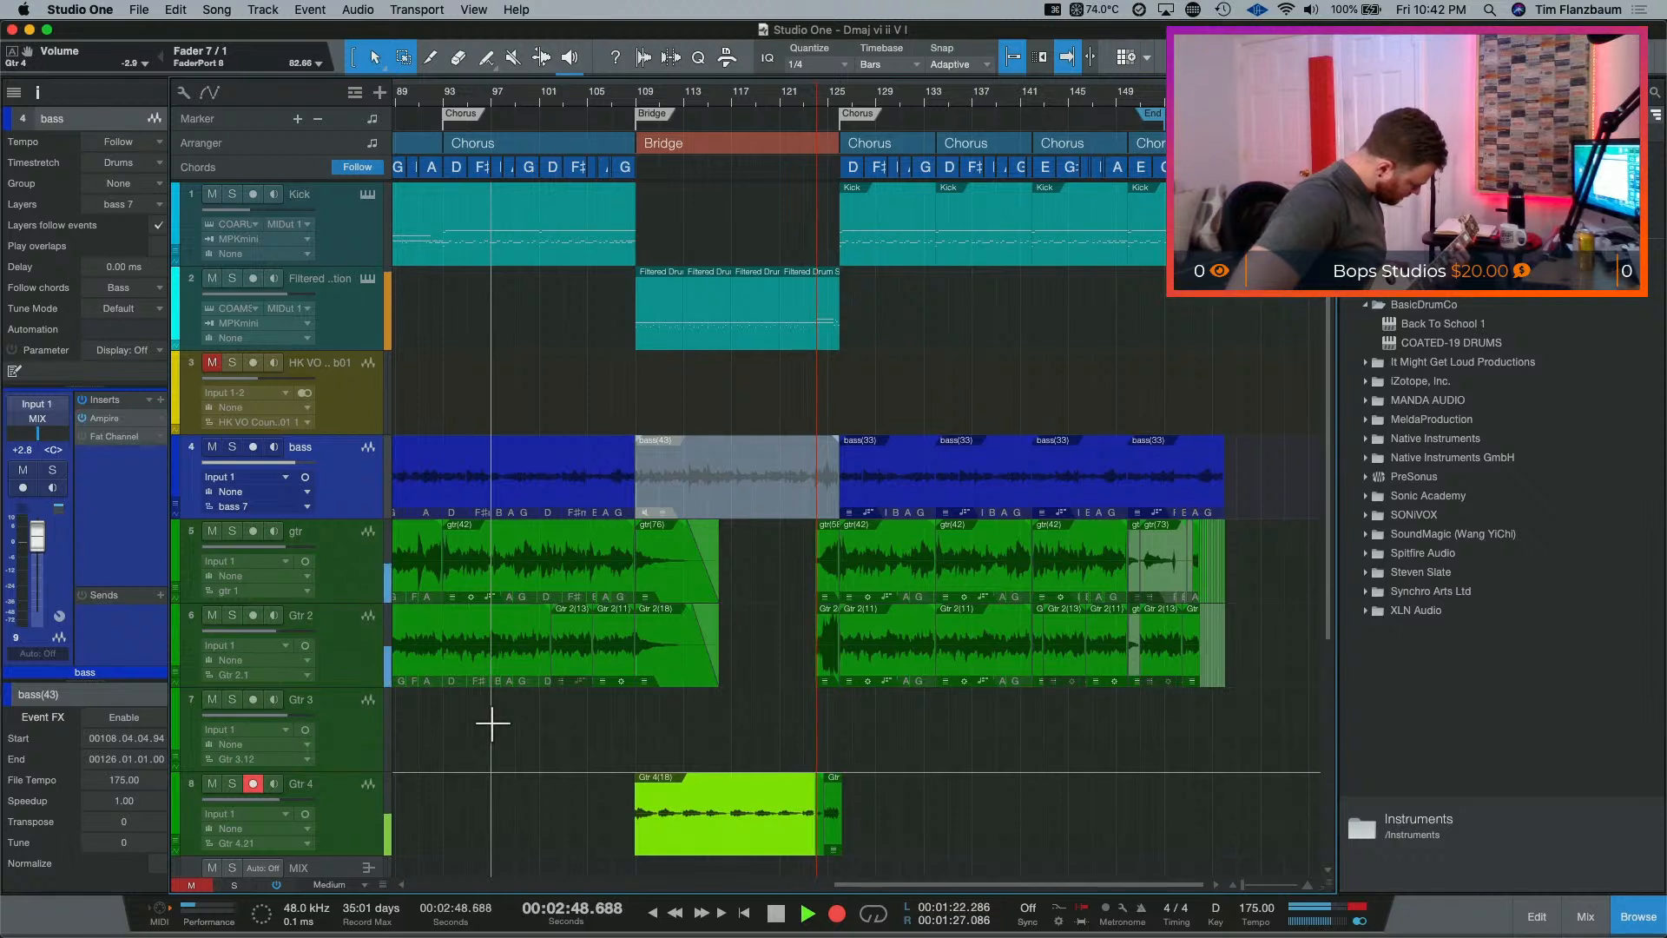
{"action": "key", "text": "space"}
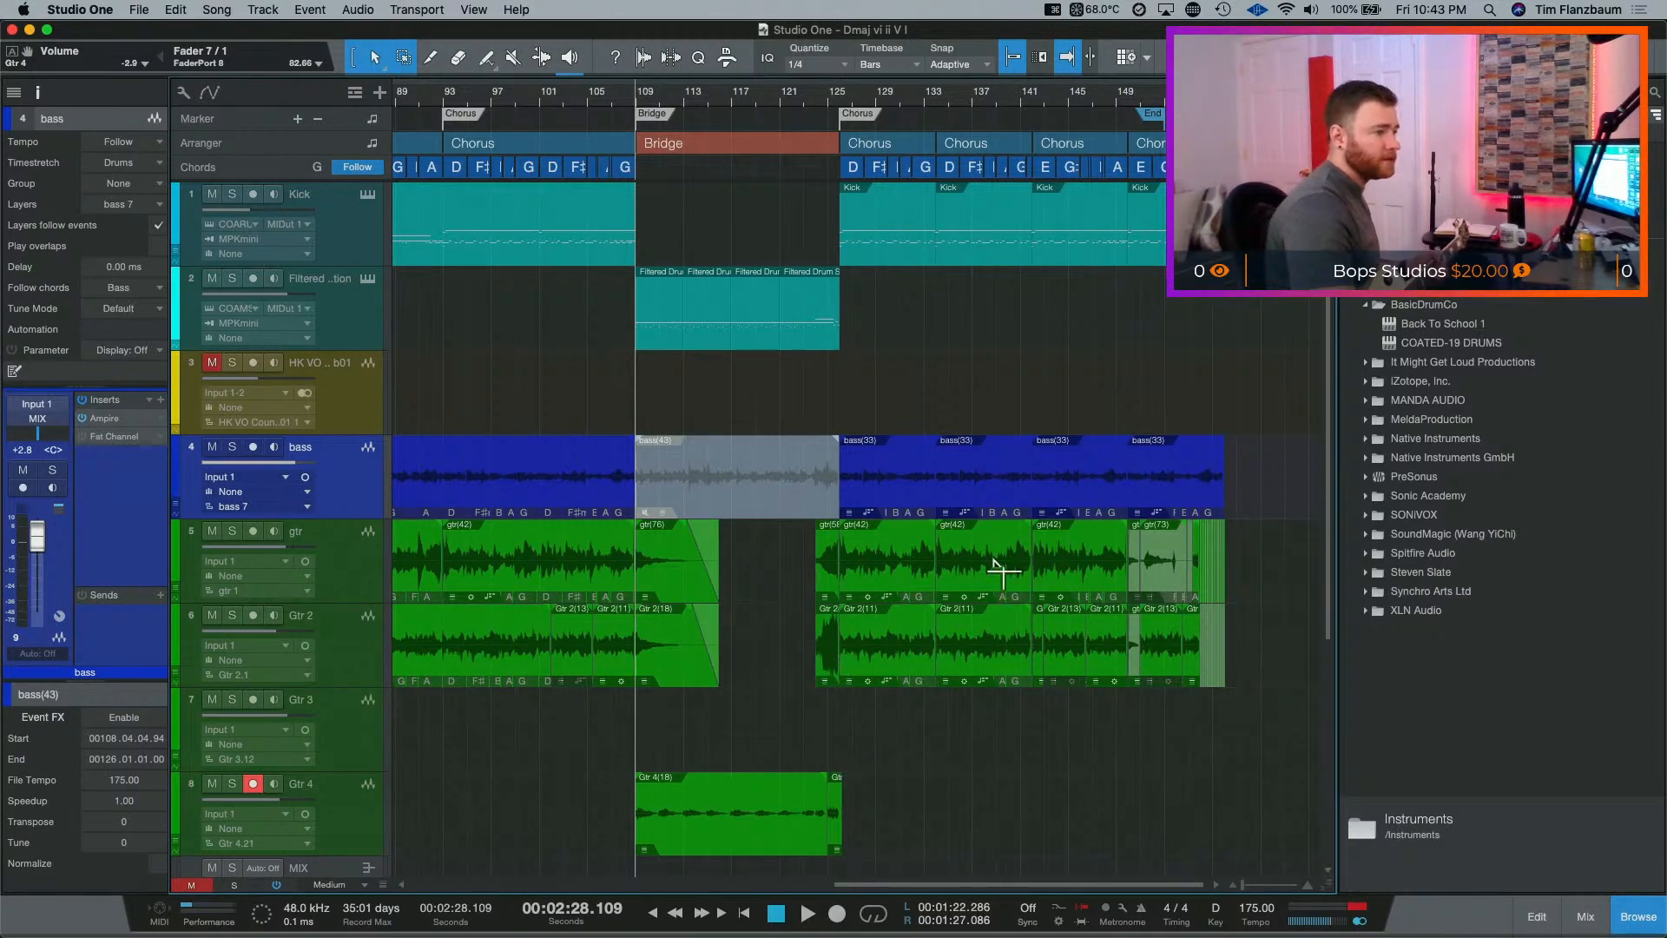
Step: Hide the browser, fit the whole song in view and move the End marker to bar 164
{"action": "left_click", "coordinate": [1638, 916]}
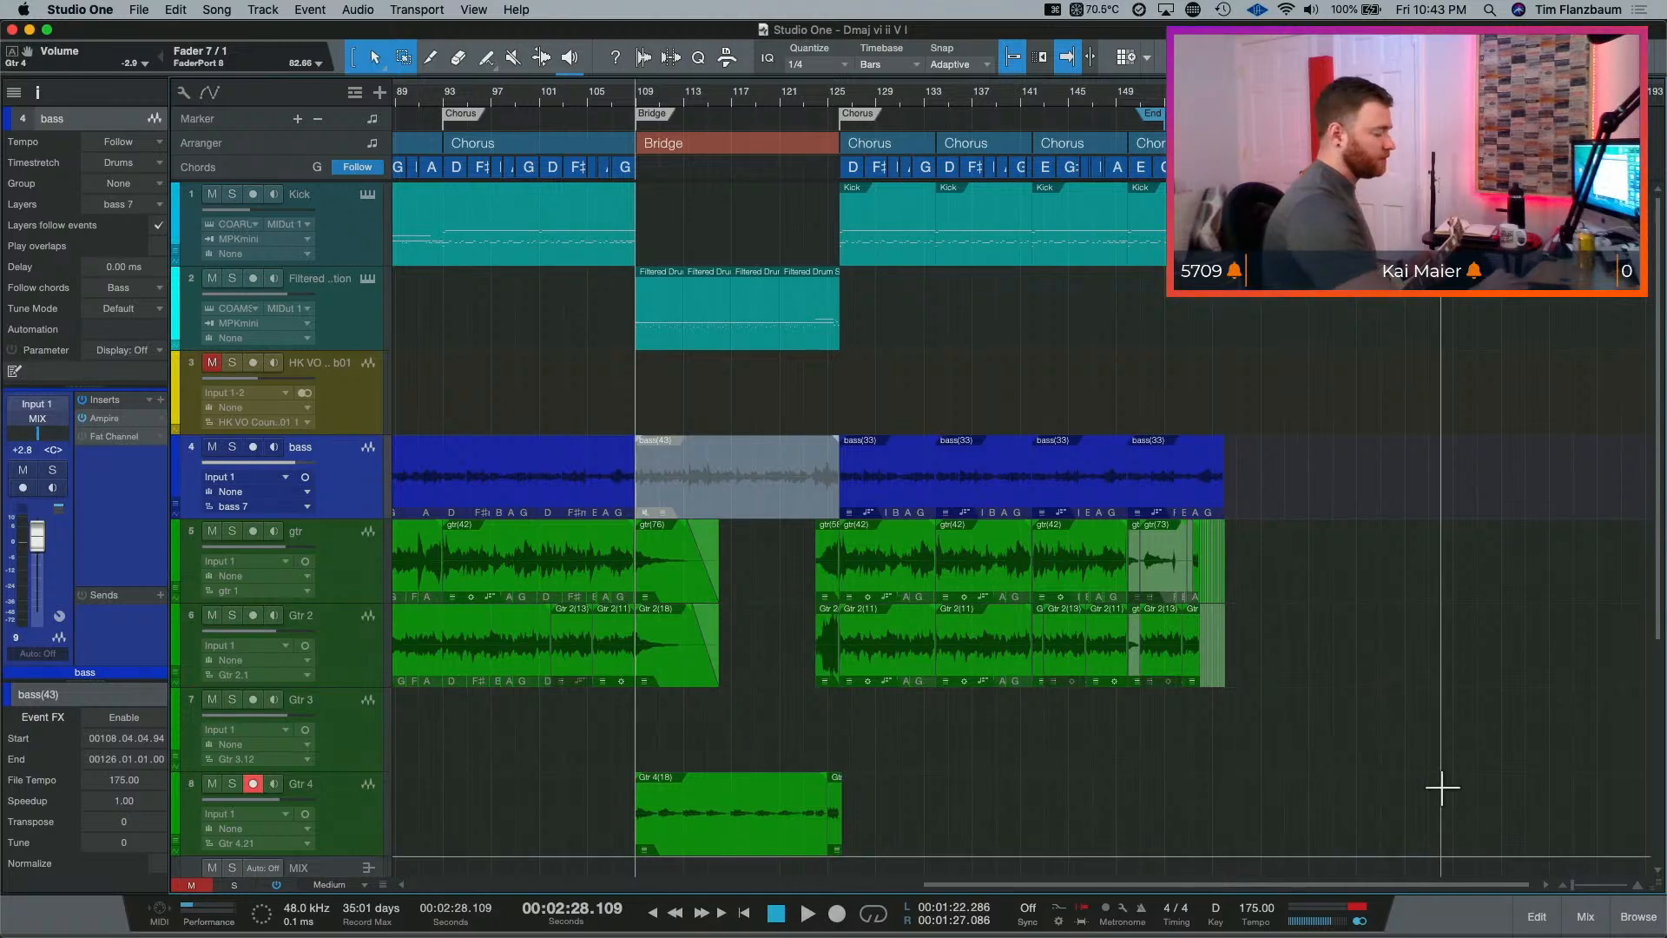
{"action": "key", "text": "ctrl+a"}
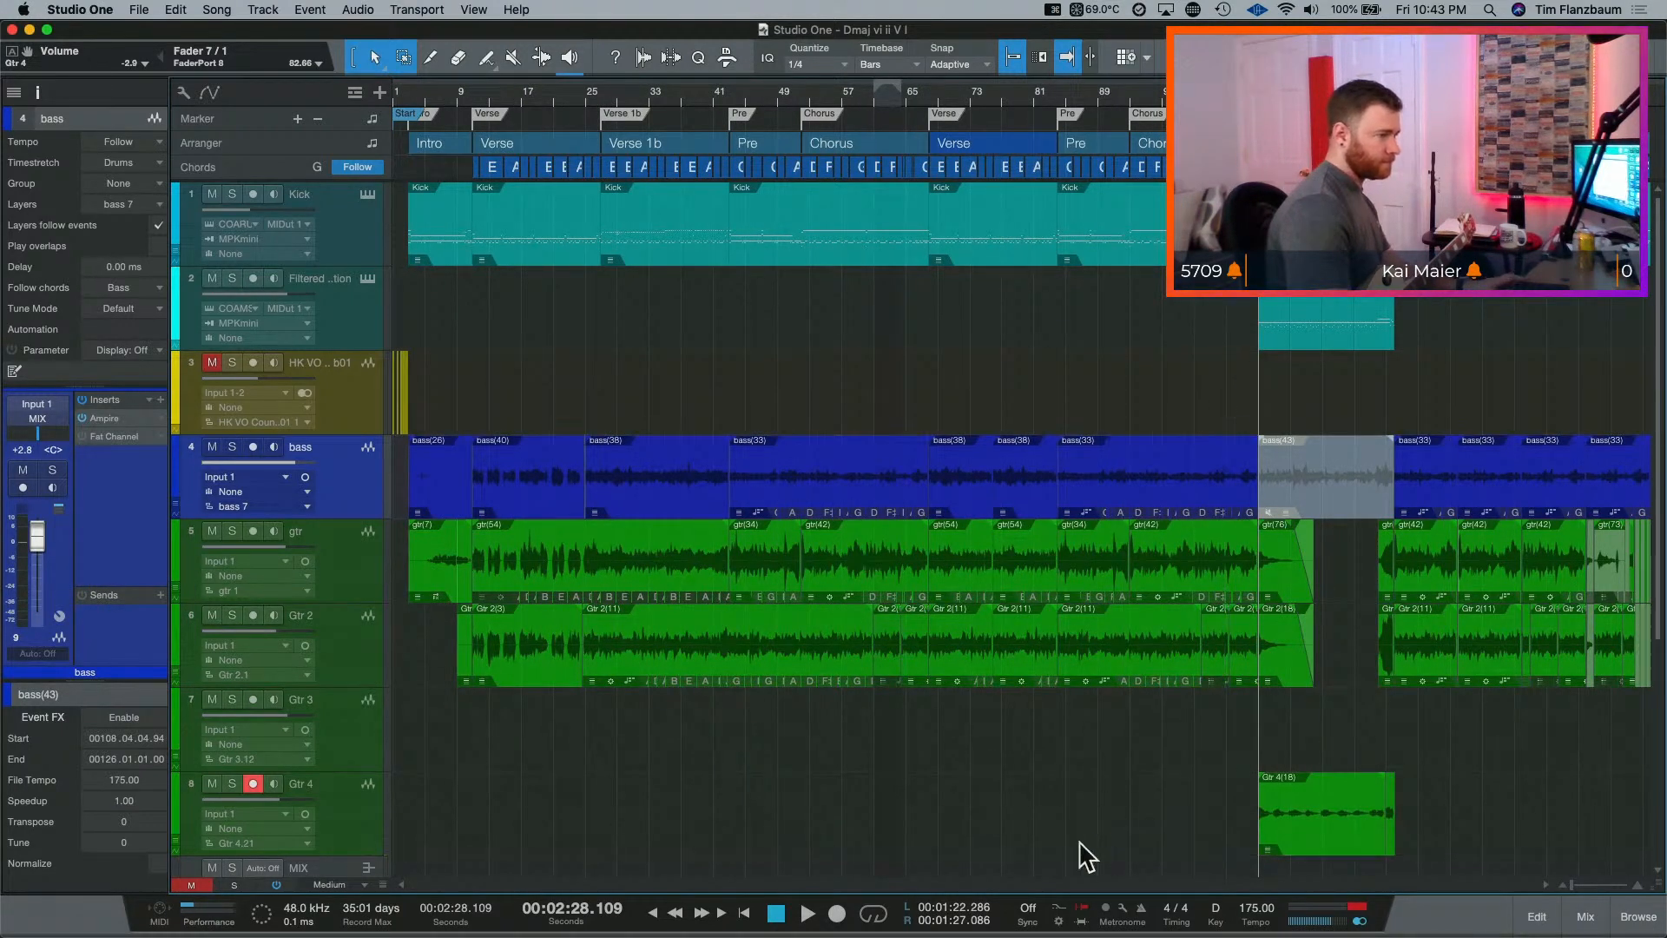
{"action": "key", "text": "w"}
{"action": "key", "text": "w"}
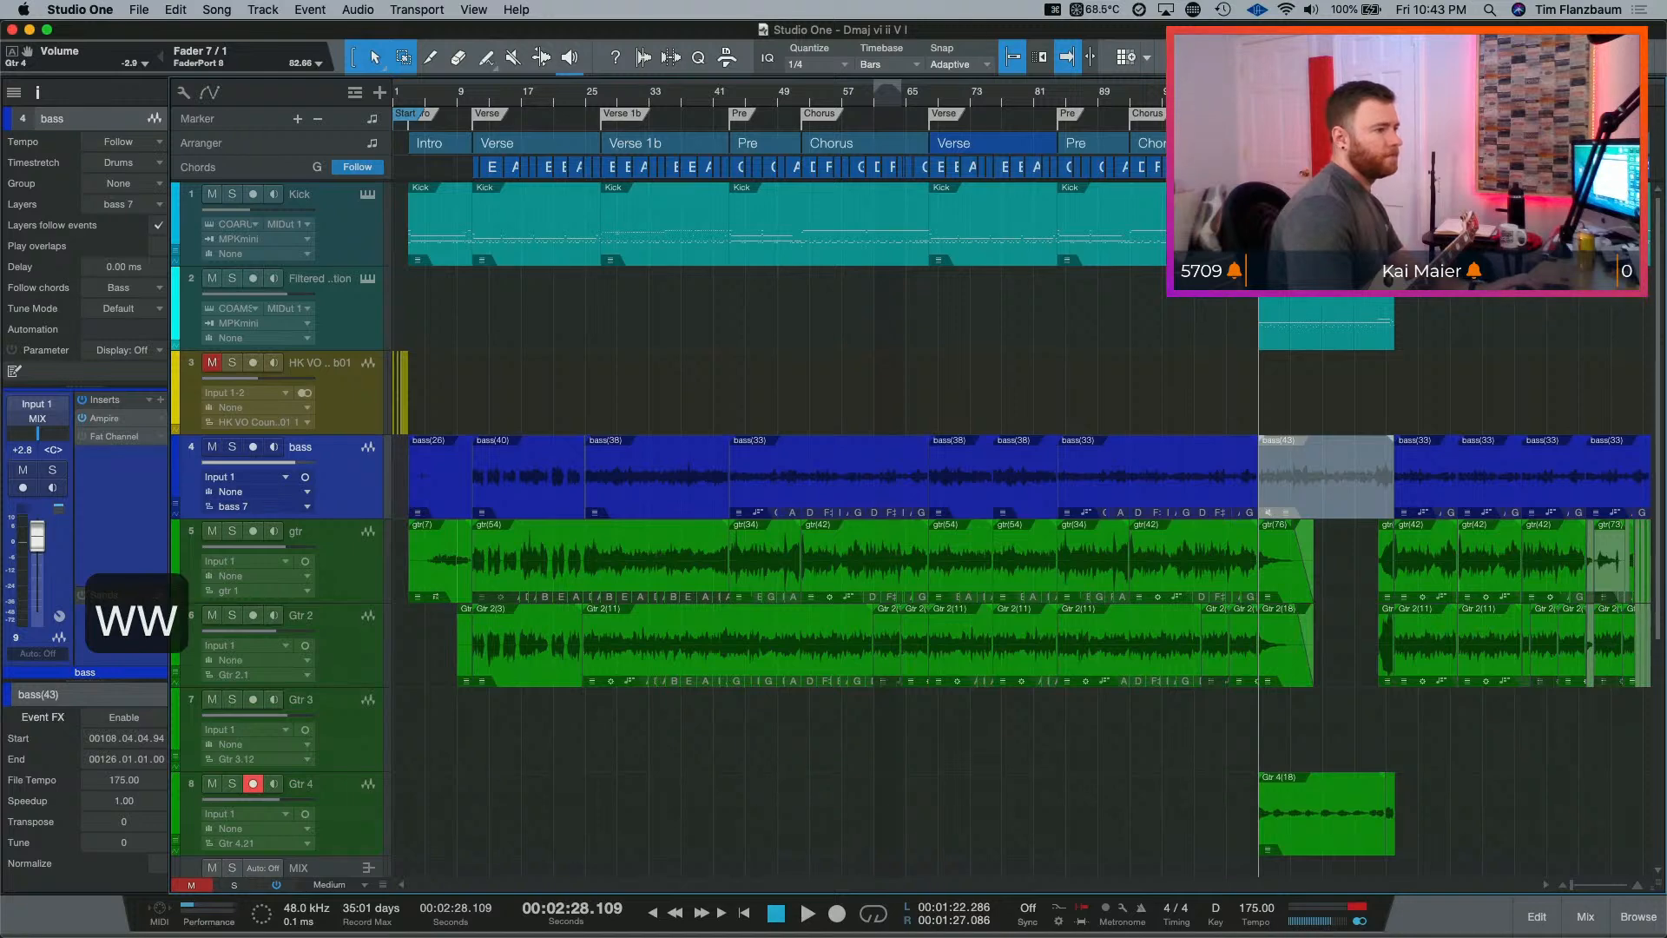
{"action": "left_click", "coordinate": [1522, 92]}
{"action": "key", "text": "ctrl+a"}
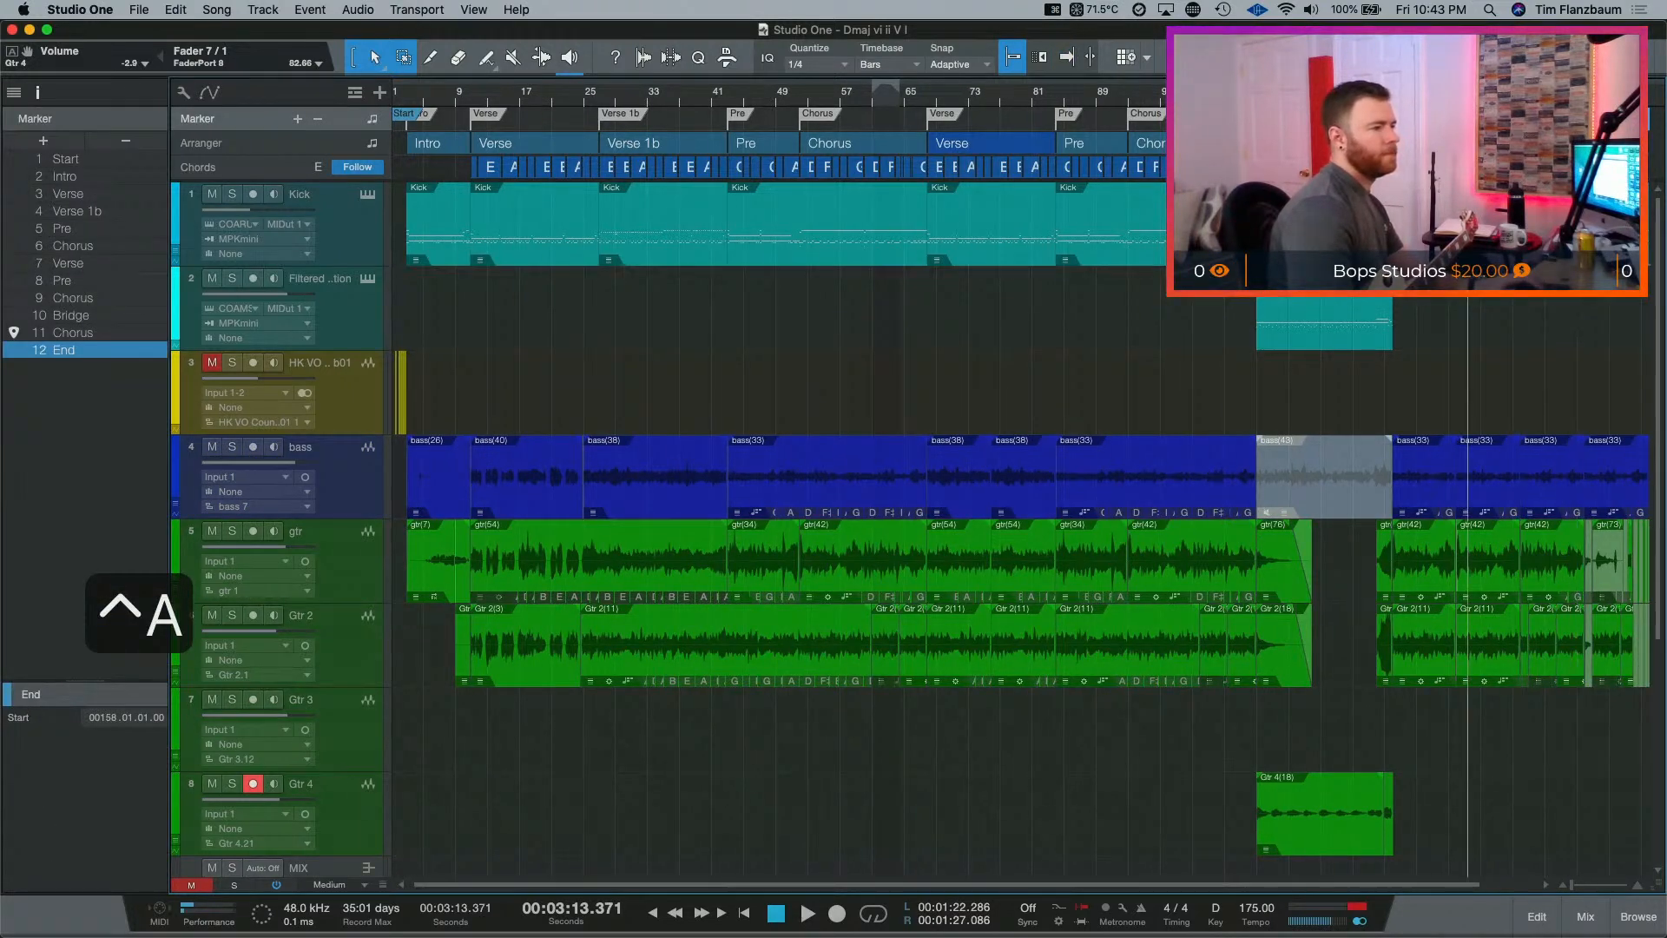
{"action": "key", "text": "w"}
{"action": "key", "text": "w"}
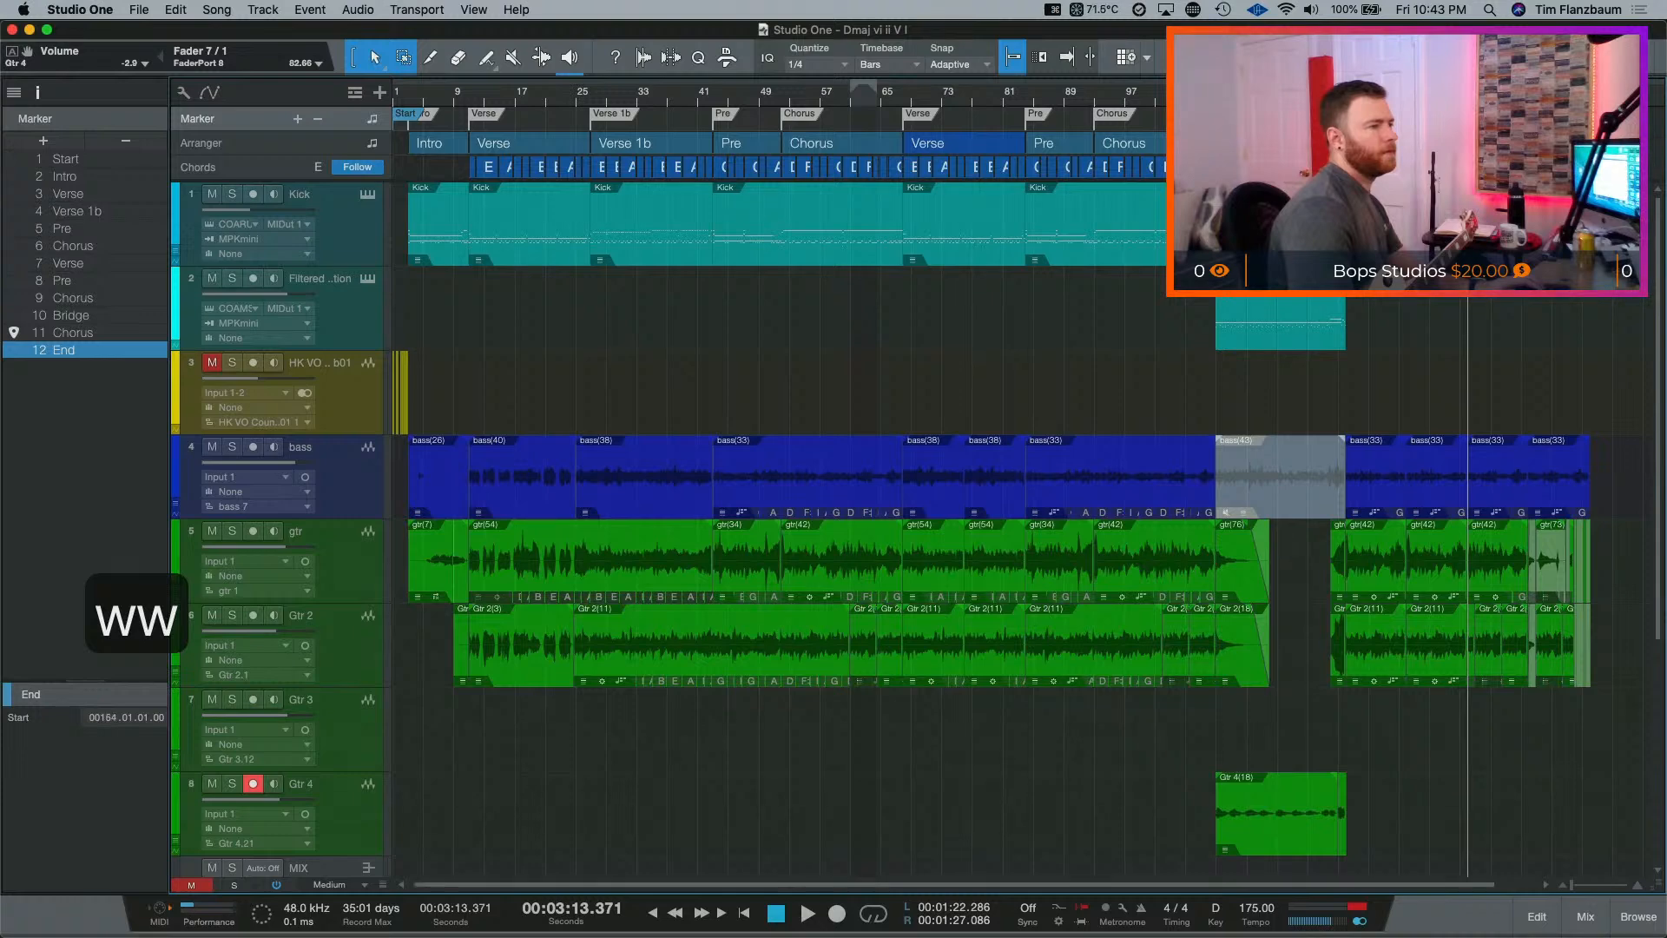
{"action": "key", "text": "w"}
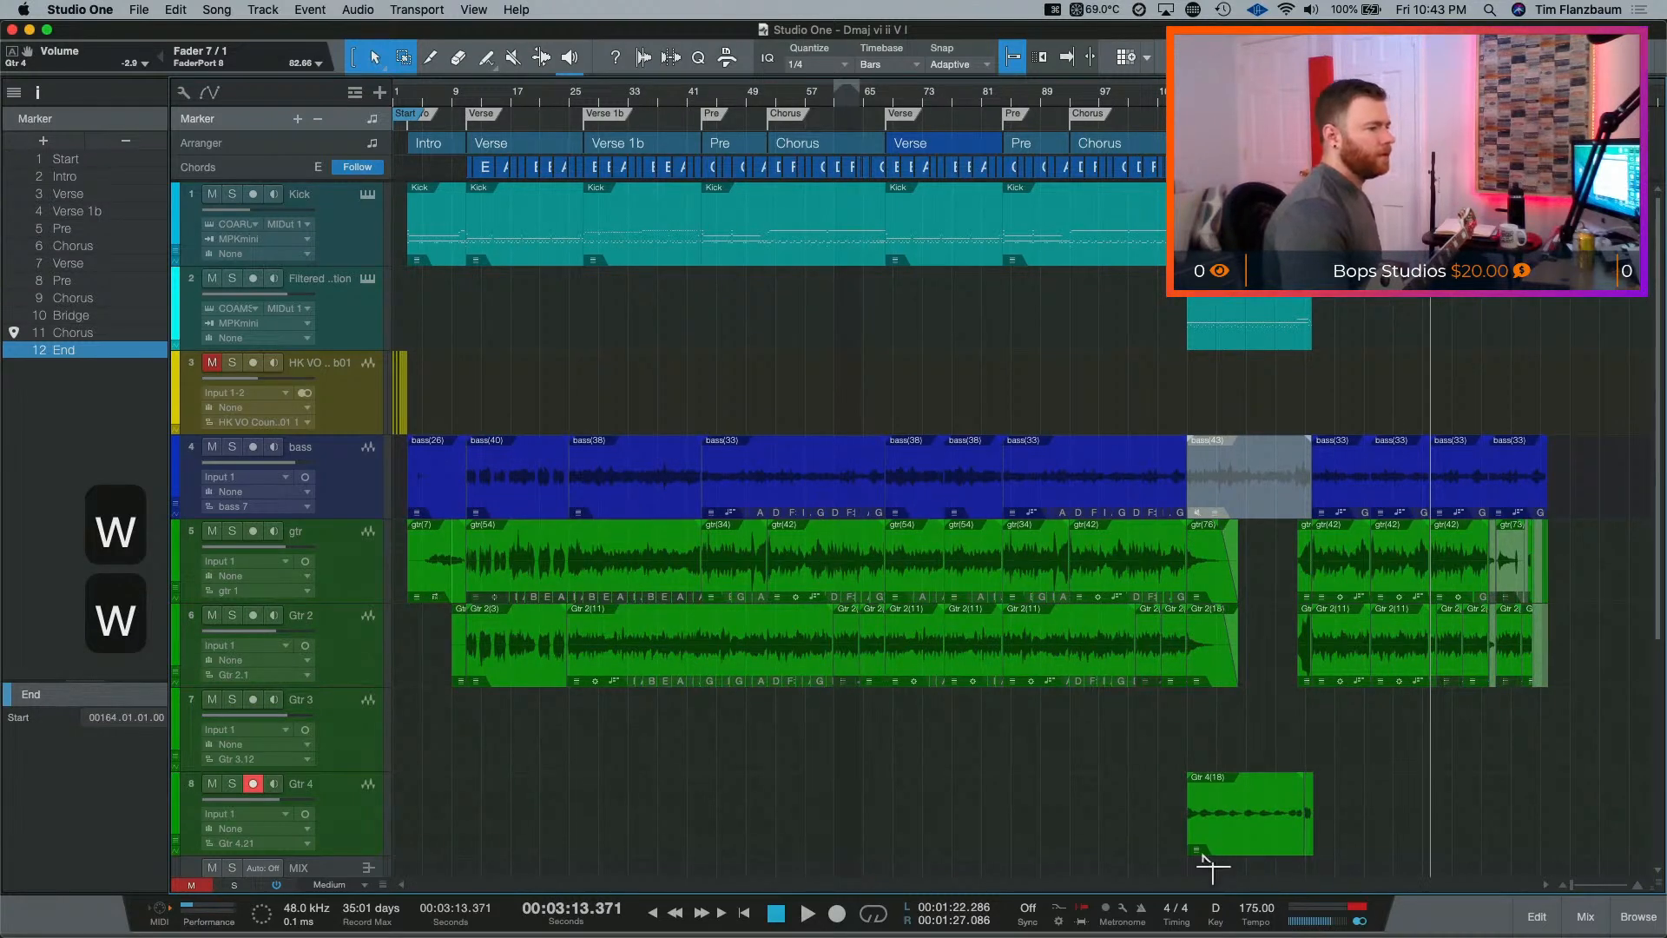
Step: Select the Gtr 4 Bridge event and record two more takes over it from its start, running the last one into bar 126
{"action": "left_click", "coordinate": [1253, 846]}
{"action": "key", "text": "l"}
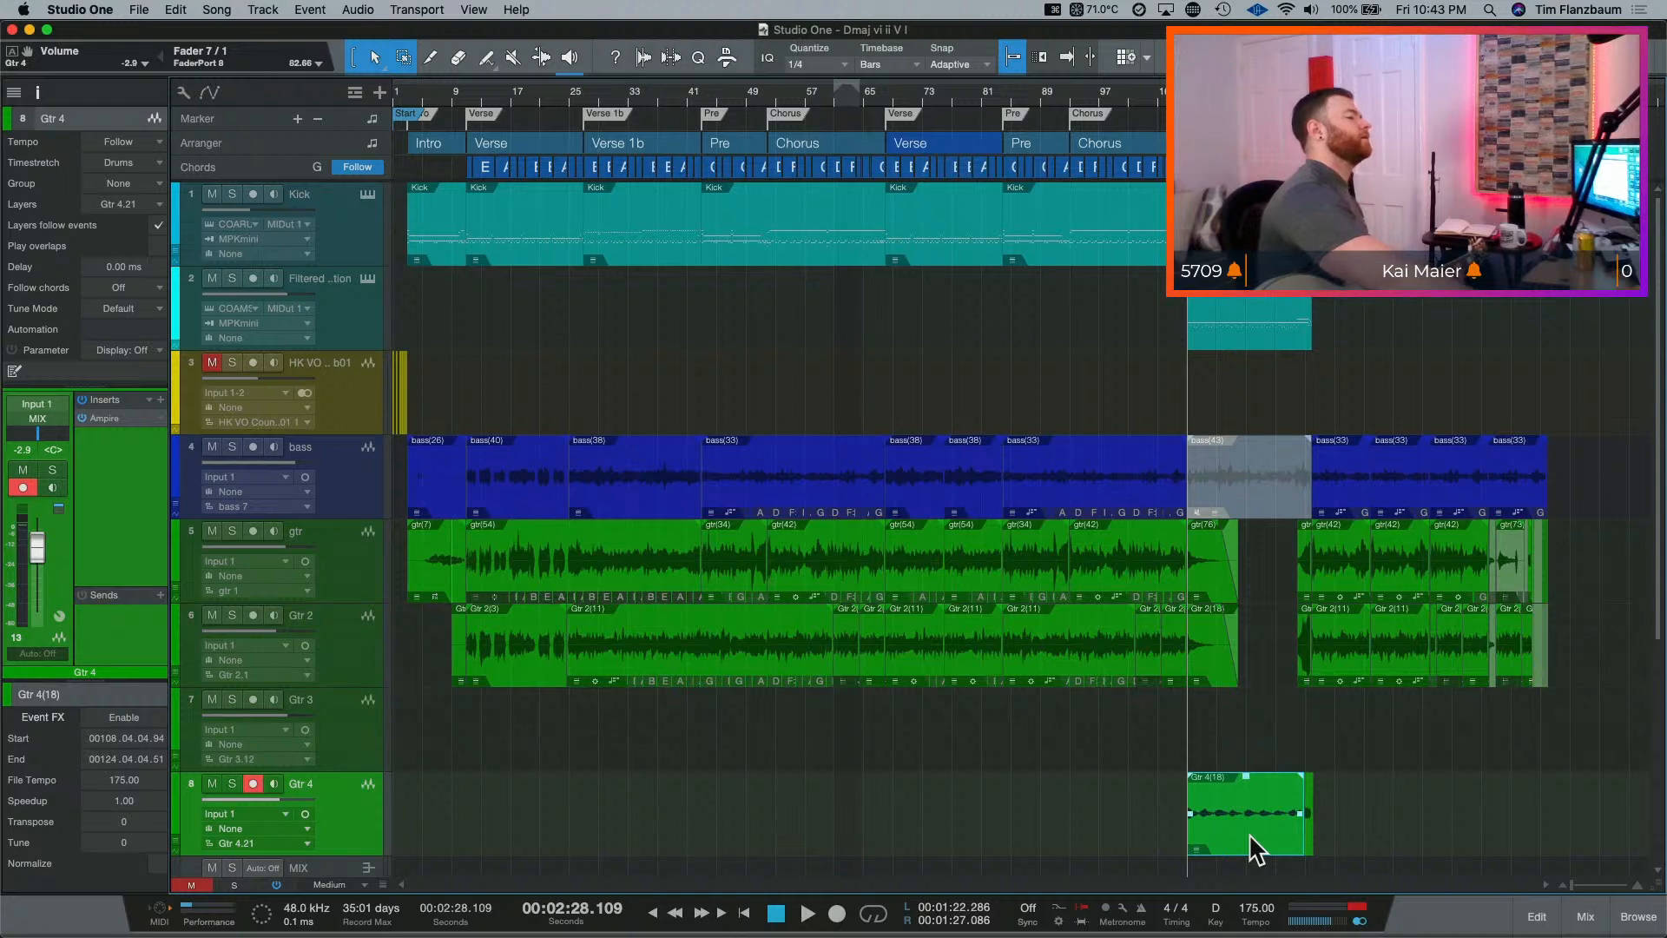
{"action": "key", "text": "space"}
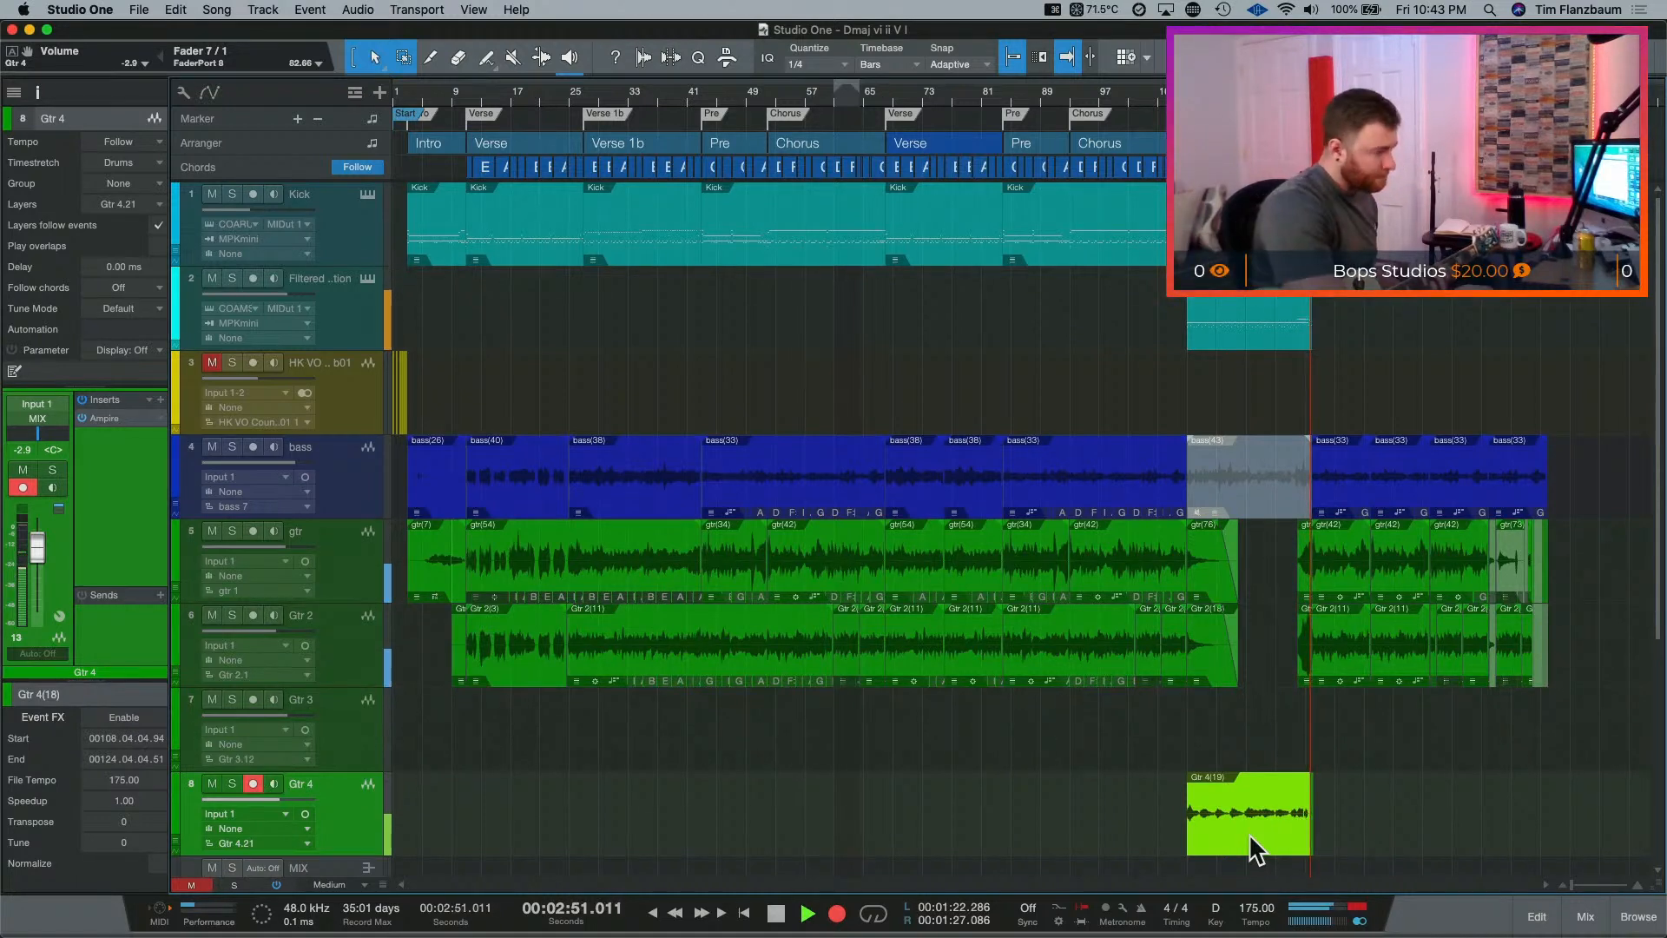
{"action": "key", "text": "space"}
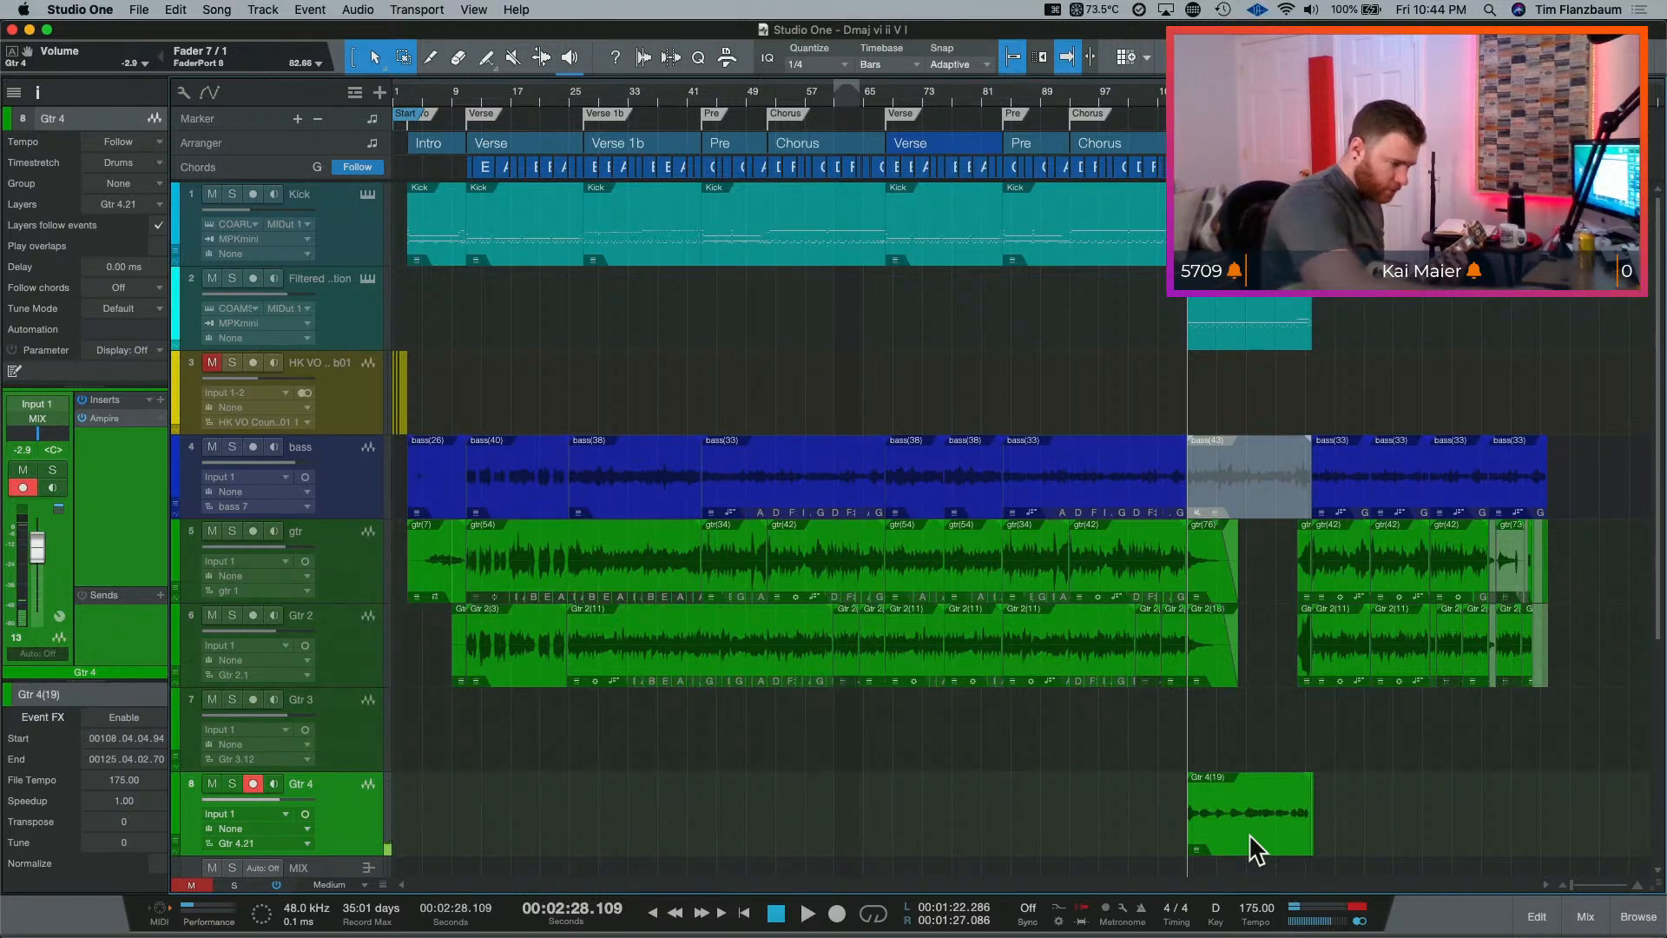
{"action": "key", "text": "space"}
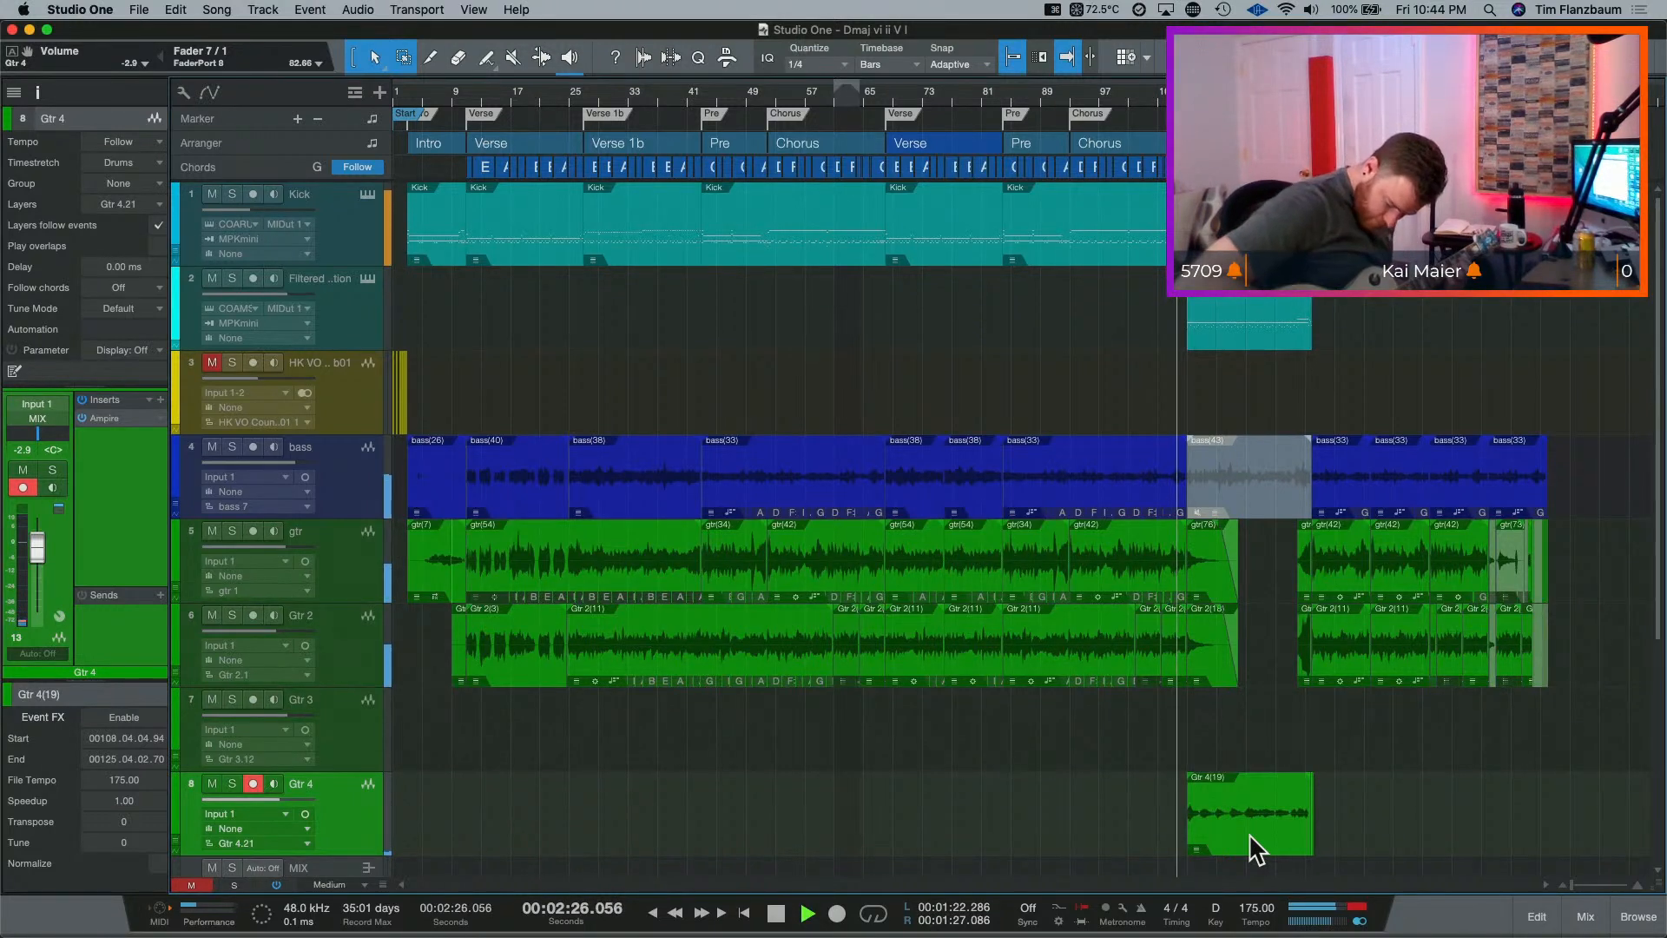
{"action": "key", "text": "KP_Multiply"}
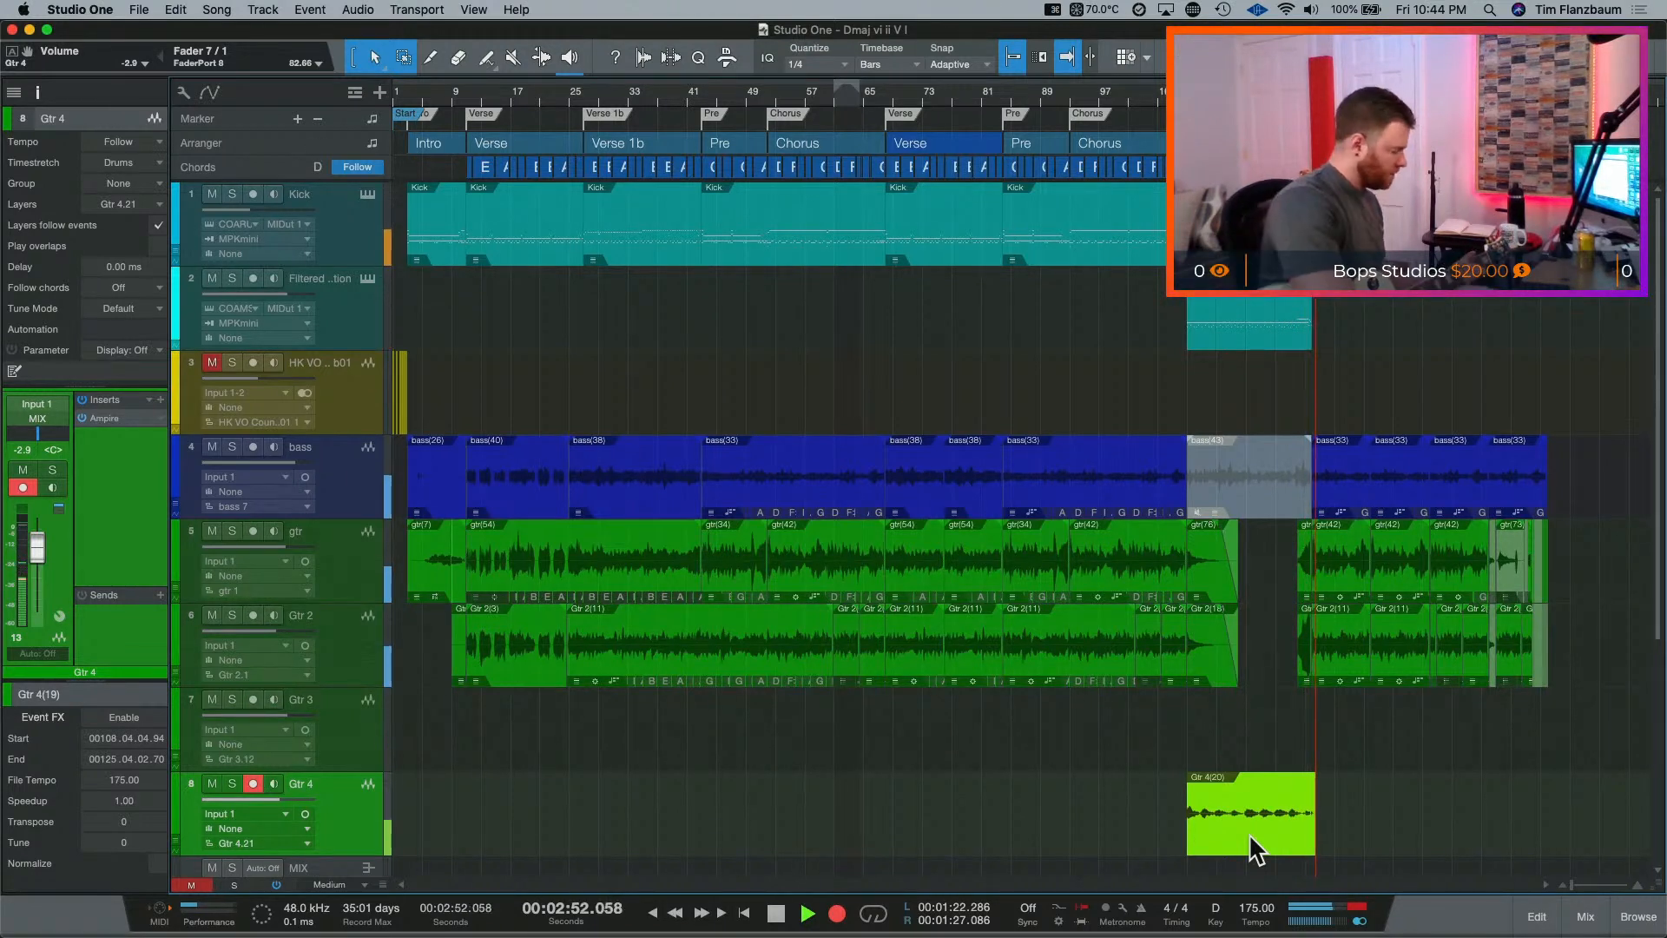
{"action": "key", "text": "space"}
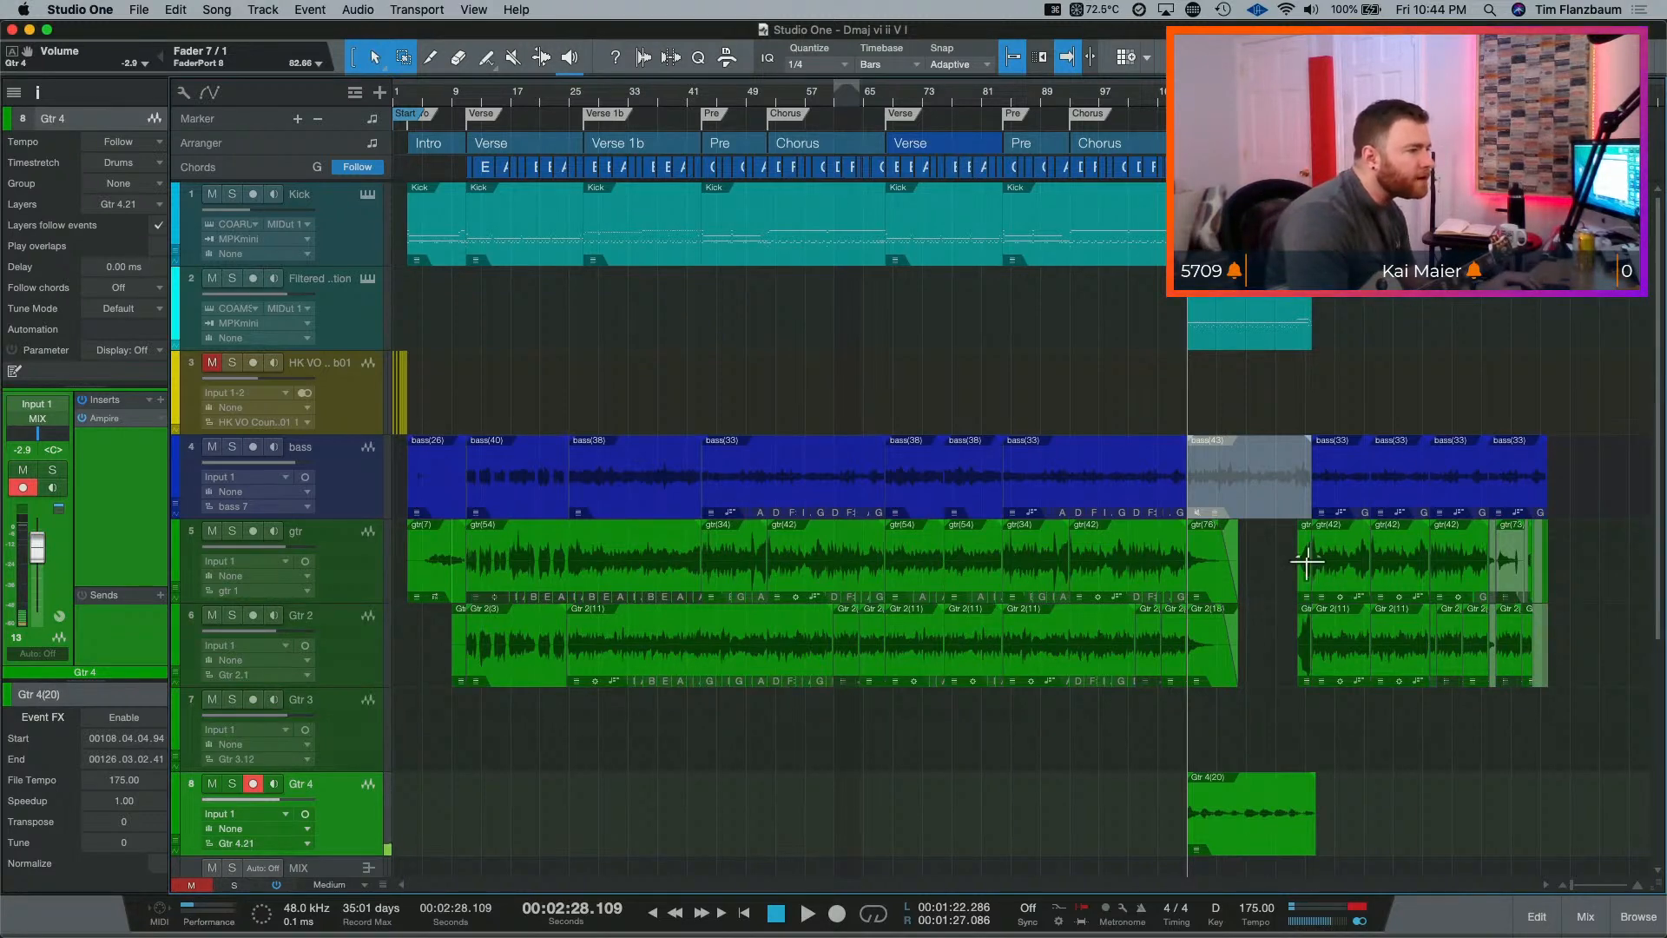
Step: Play back the end of the Bridge around bar 124 to check how the guitars lead into the Chorus
{"action": "key", "text": "e"}
{"action": "key", "text": "e"}
{"action": "key", "text": "e"}
{"action": "key", "text": "e"}
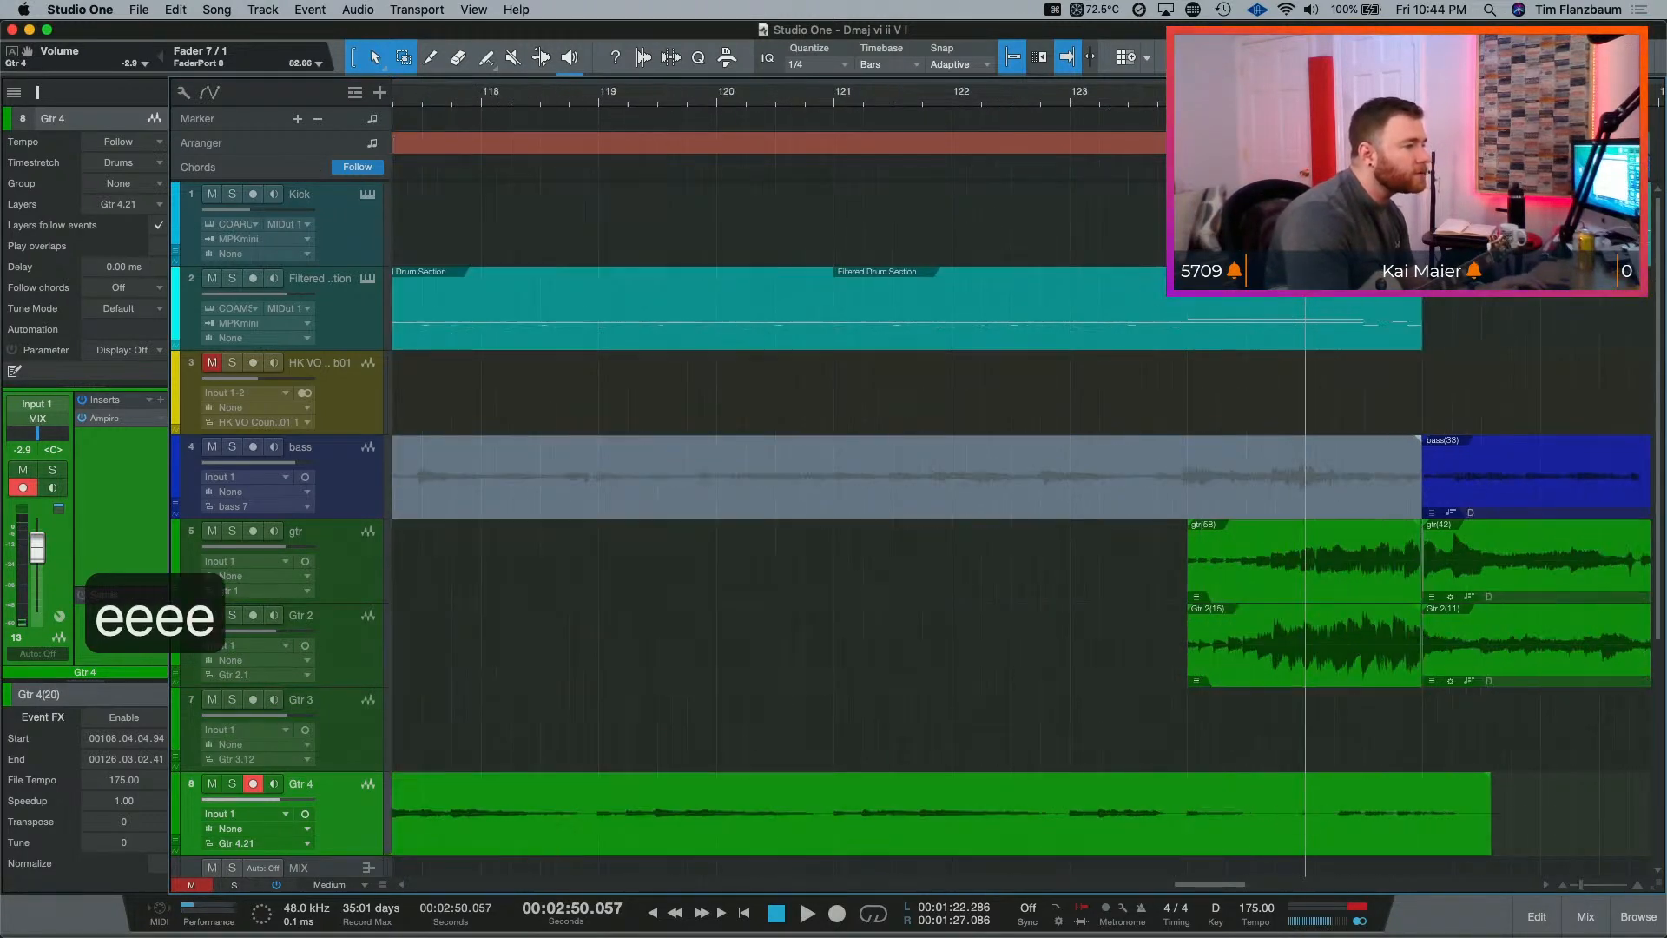
{"action": "key", "text": "space"}
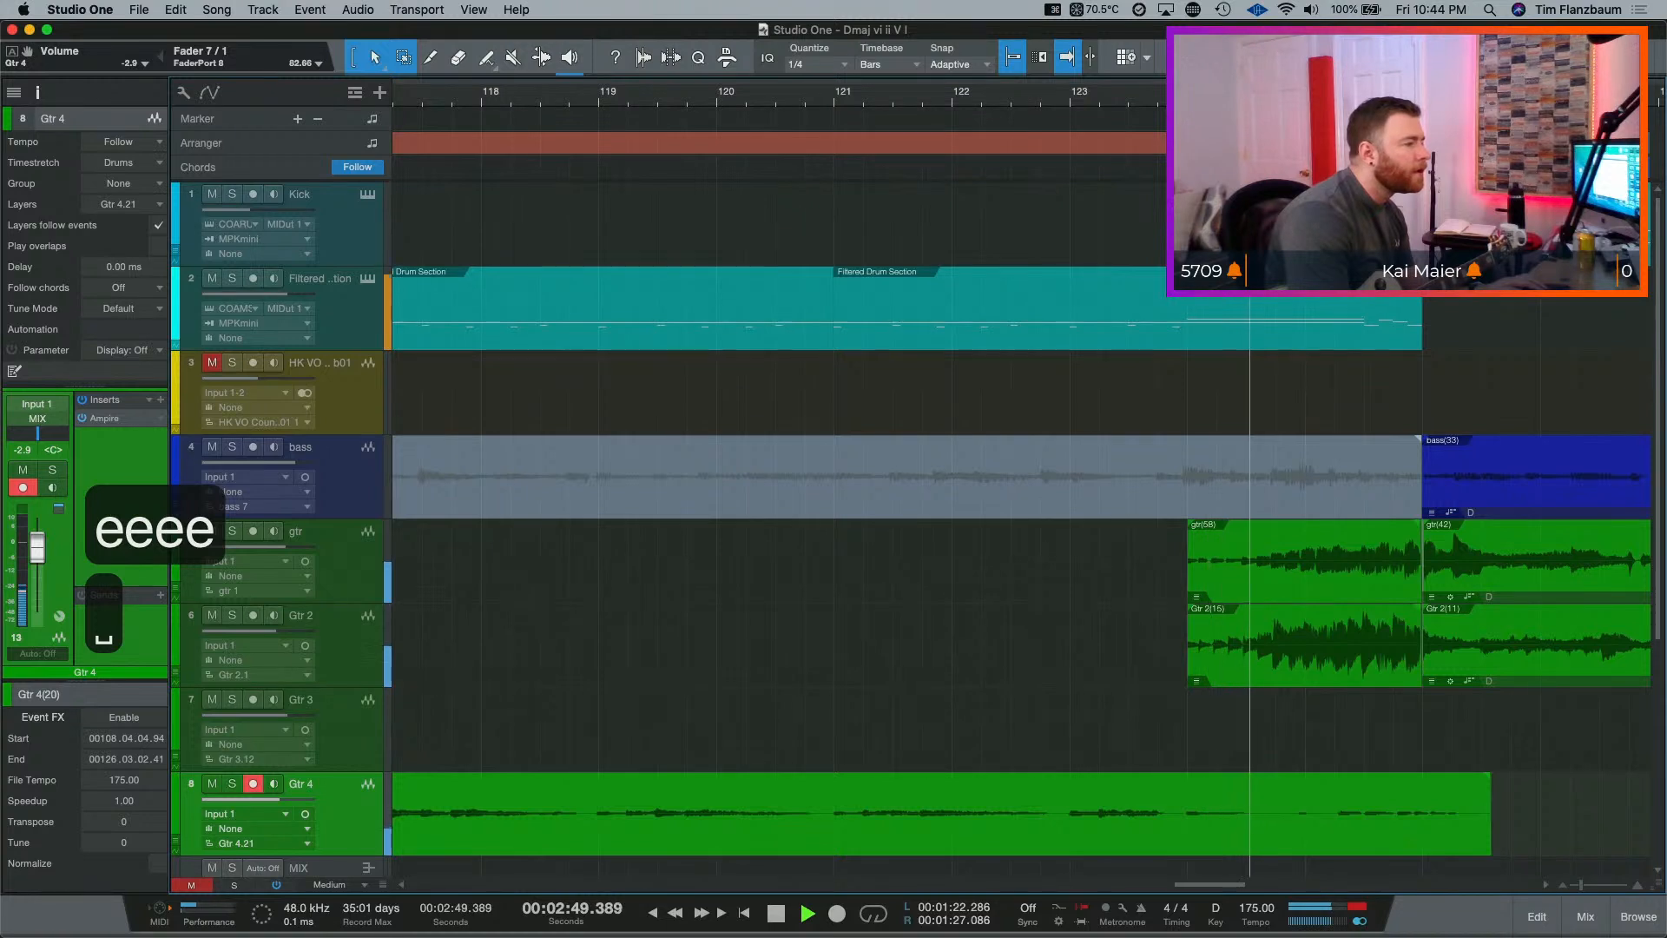
{"action": "key", "text": "space"}
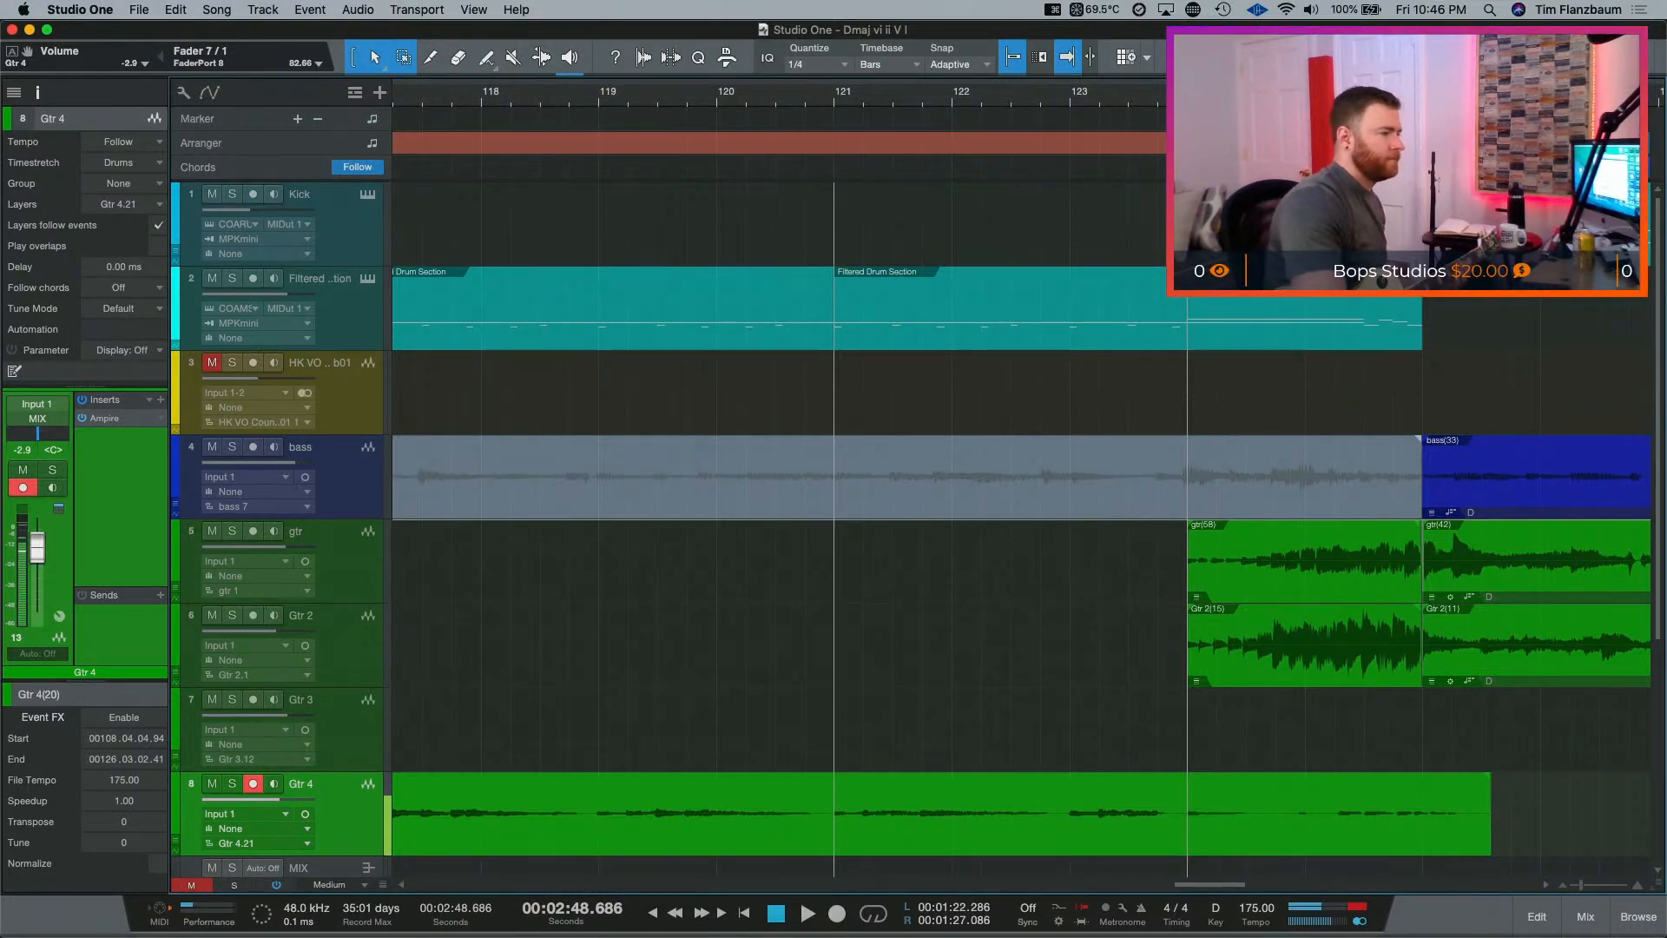
{"action": "key", "text": "space"}
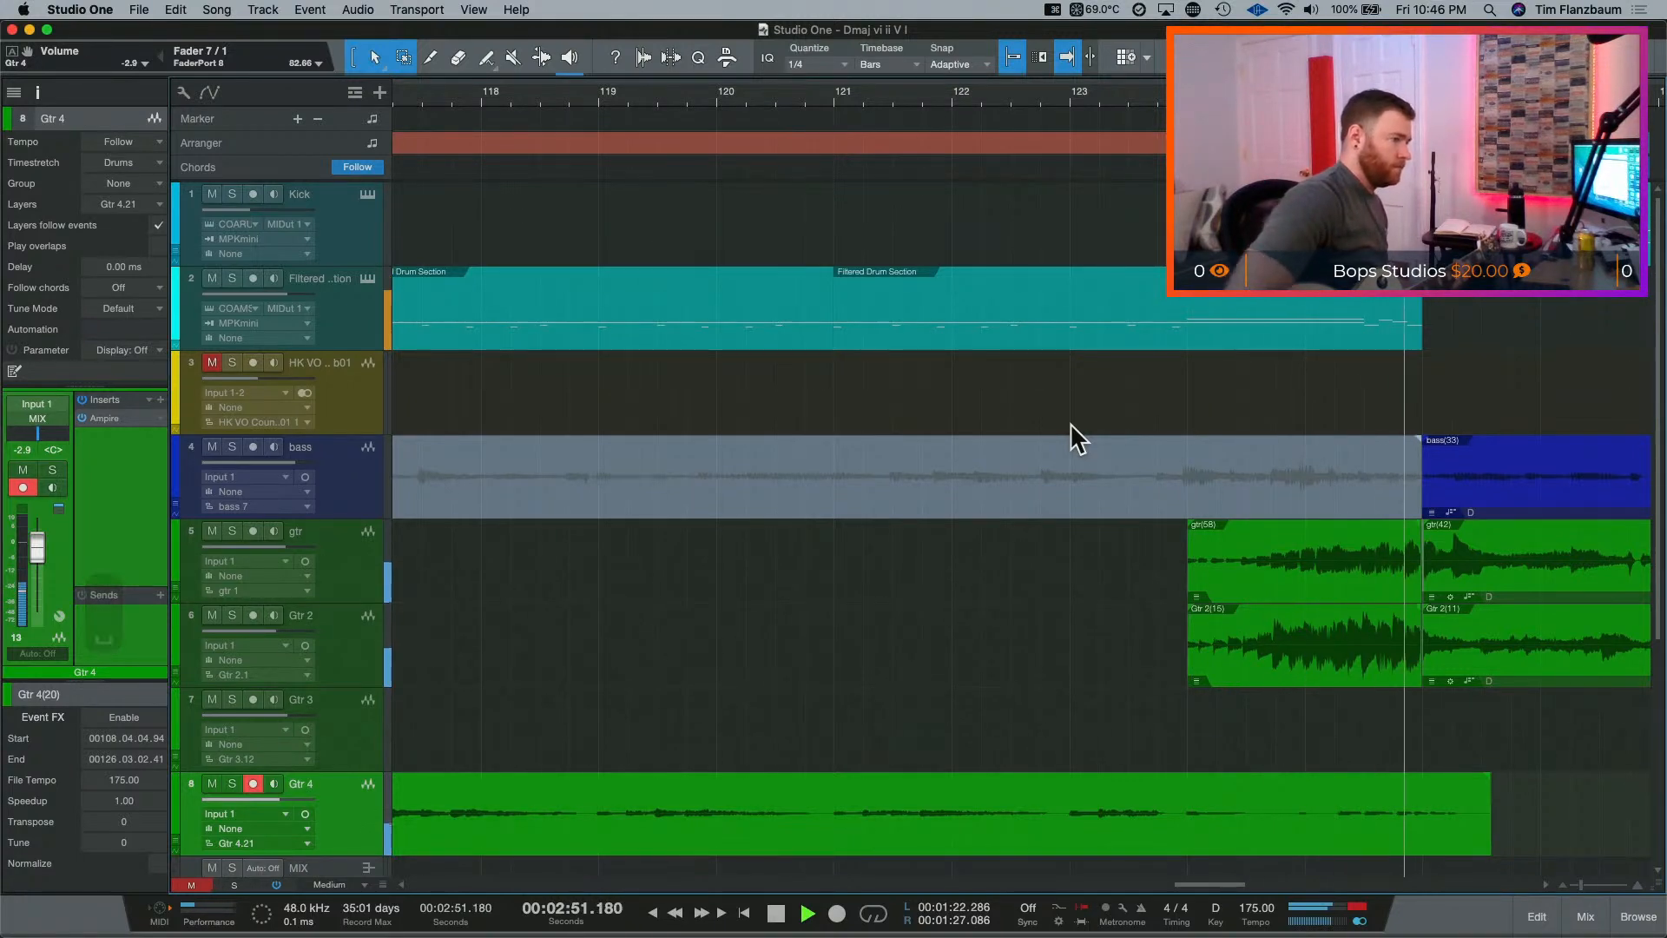
{"action": "key", "text": "space"}
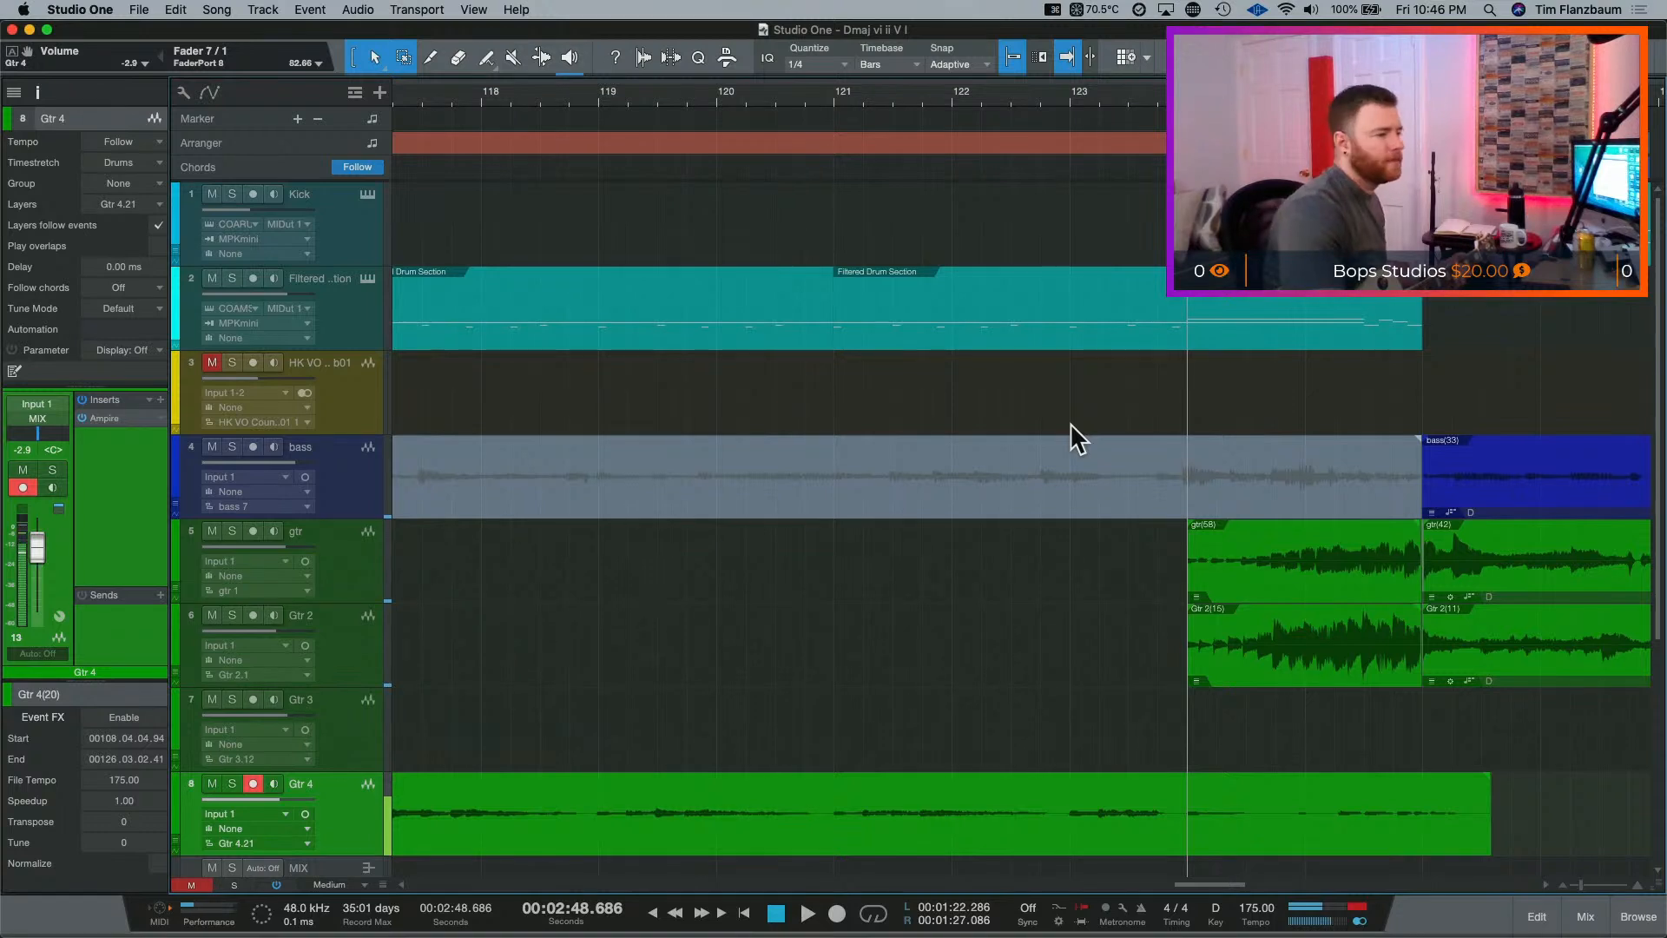
Step: Detect the chords of the short gtr event at bar 124 and apply the chord track's chords to it
{"action": "right_click", "coordinate": [1286, 580]}
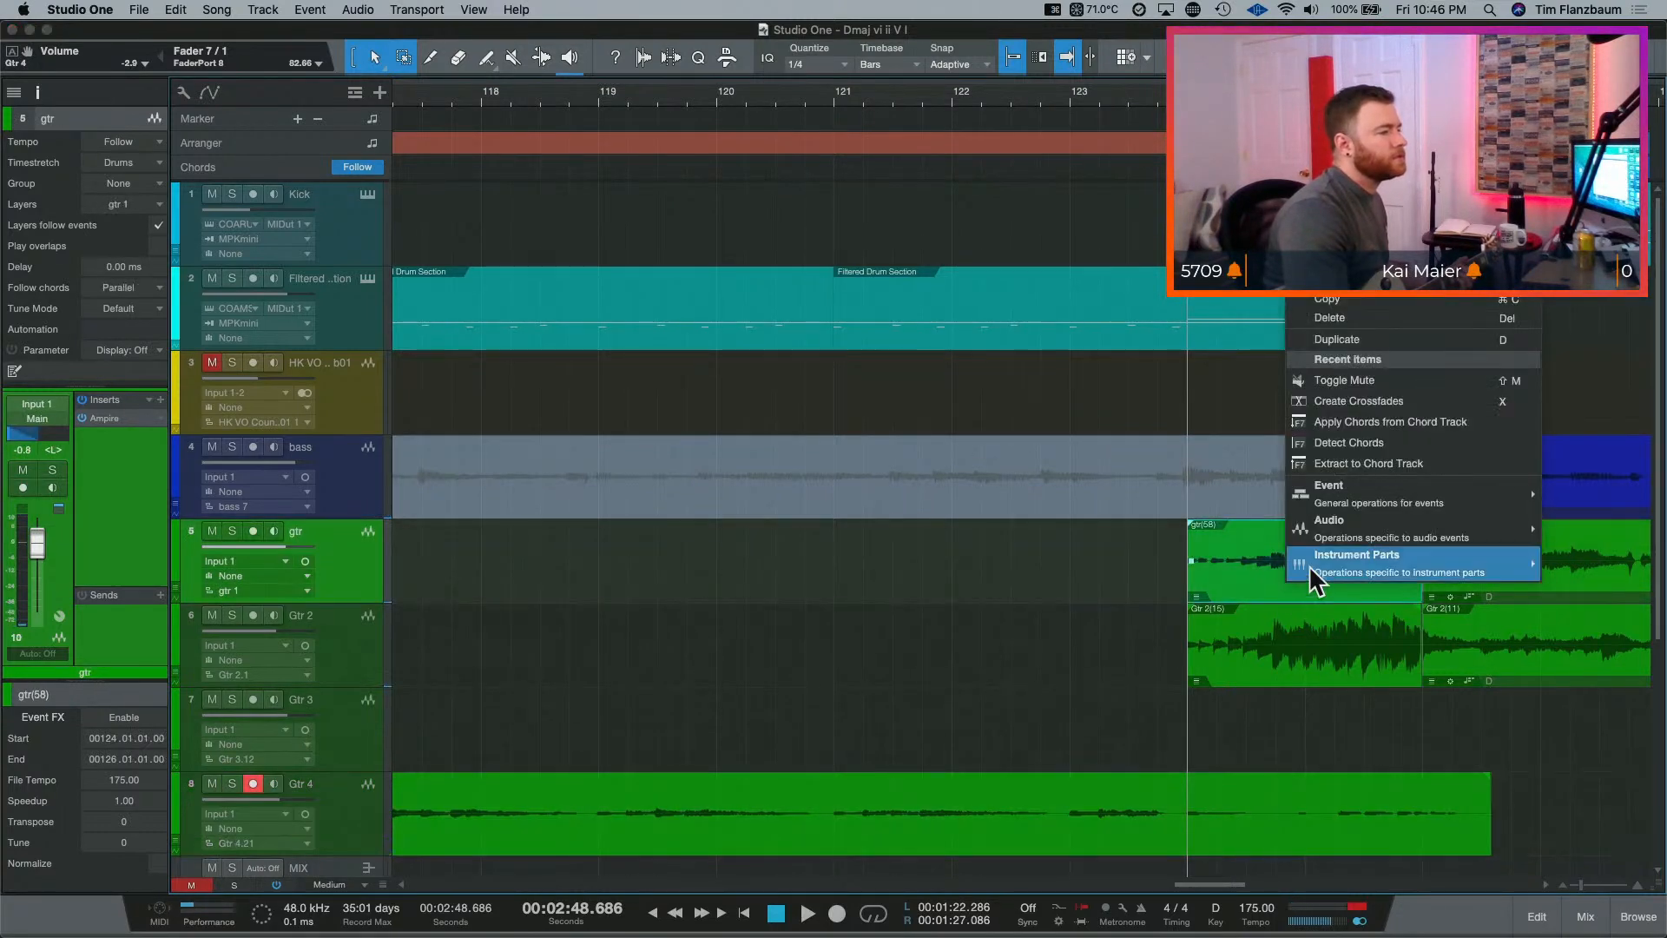
{"action": "left_click", "coordinate": [1366, 443]}
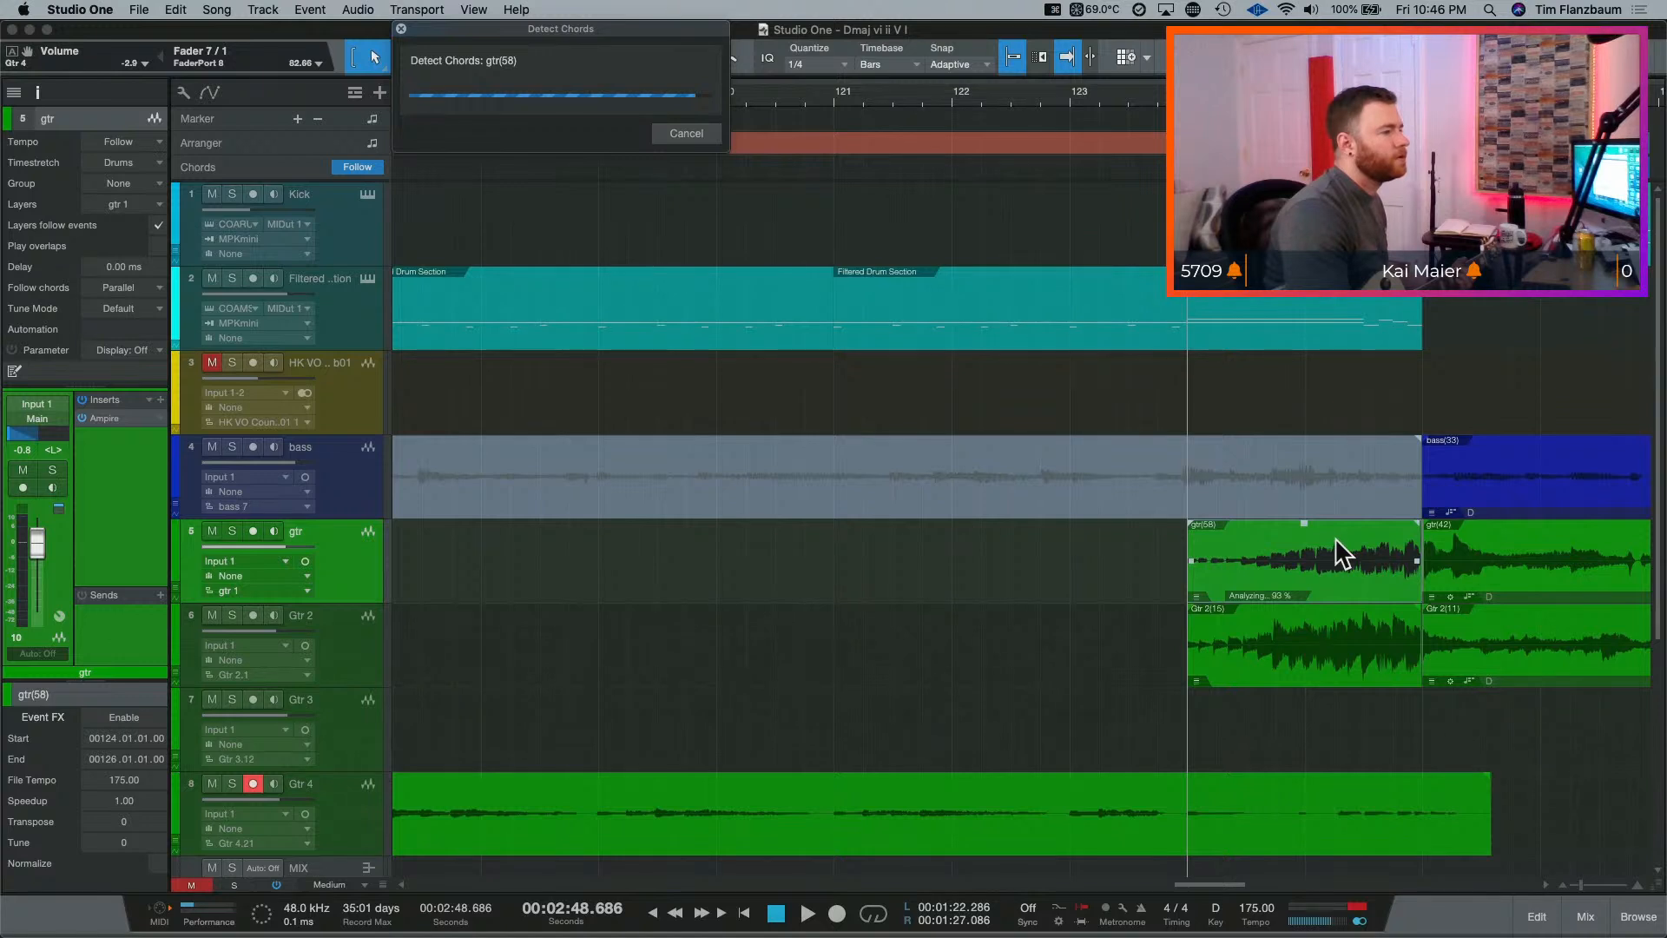
{"action": "right_click", "coordinate": [1288, 570]}
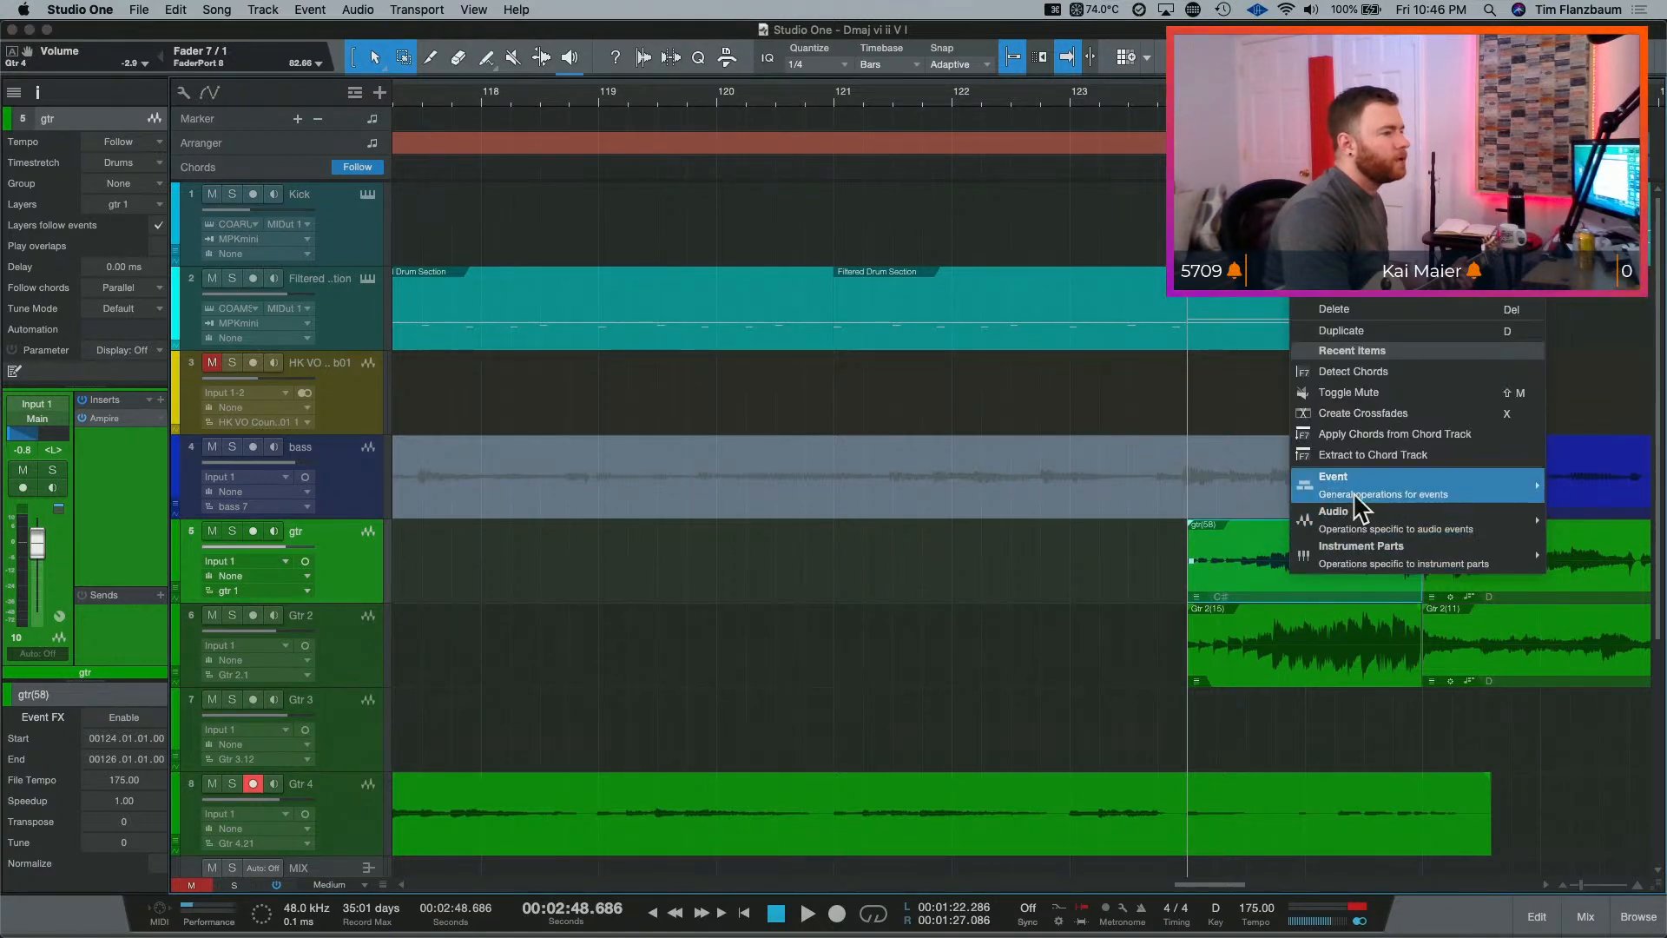
{"action": "left_click", "coordinate": [1369, 434]}
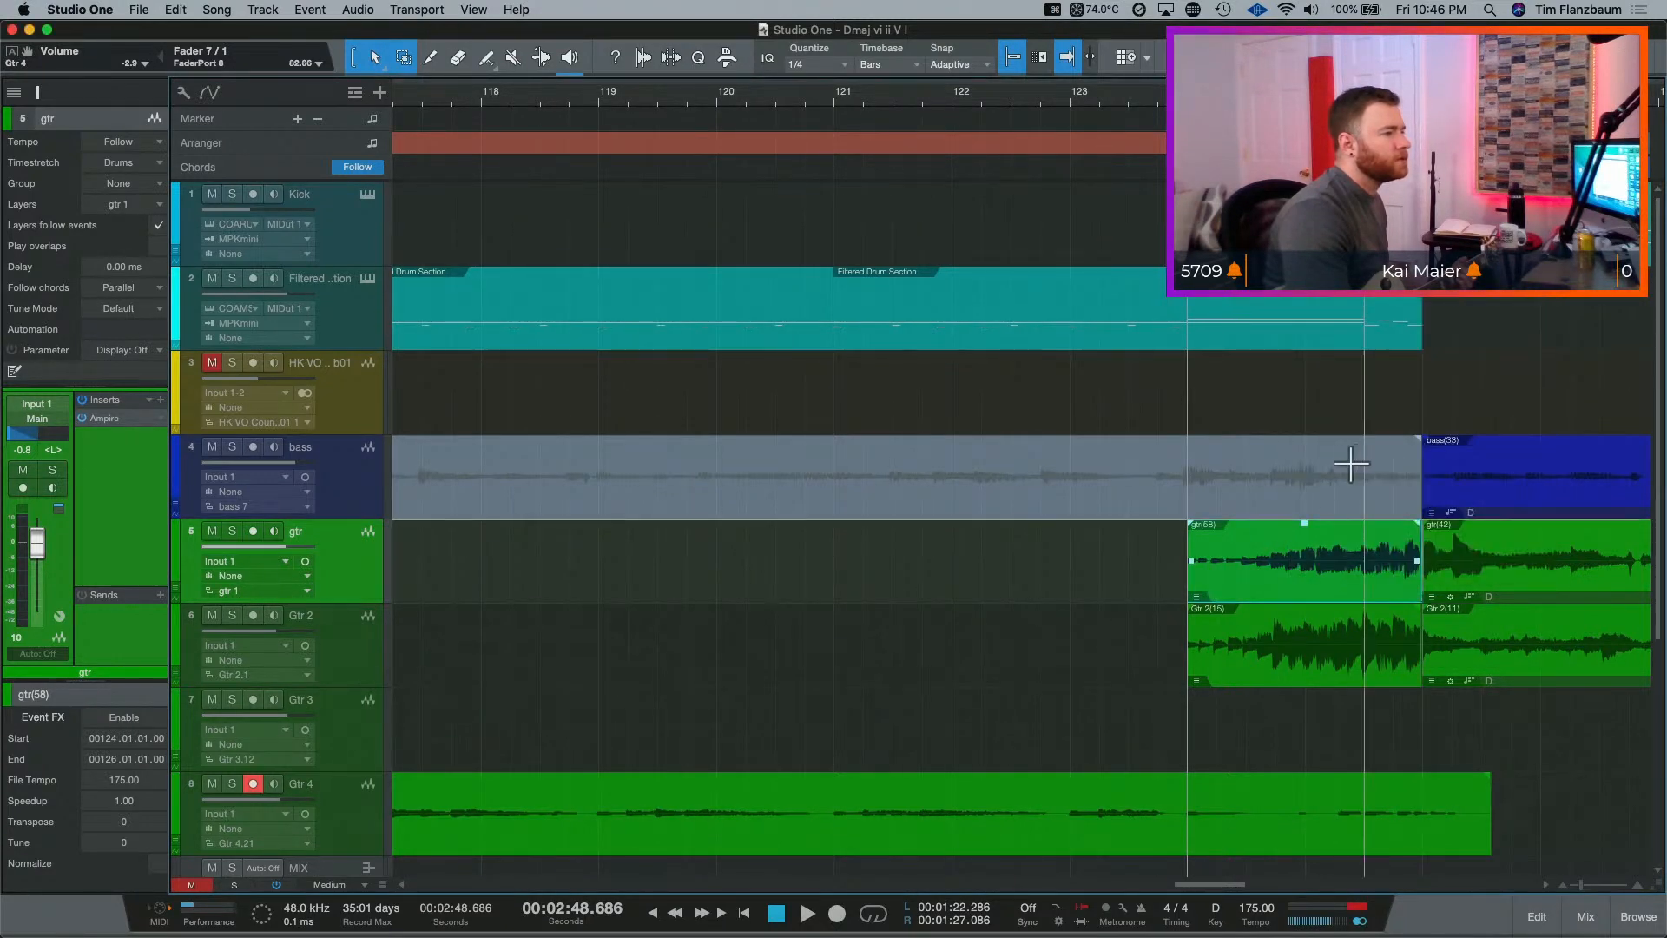
Step: Rerun chord detection on the gtr event at bar 124 and extract its chords to the chord track
{"action": "right_click", "coordinate": [1283, 576]}
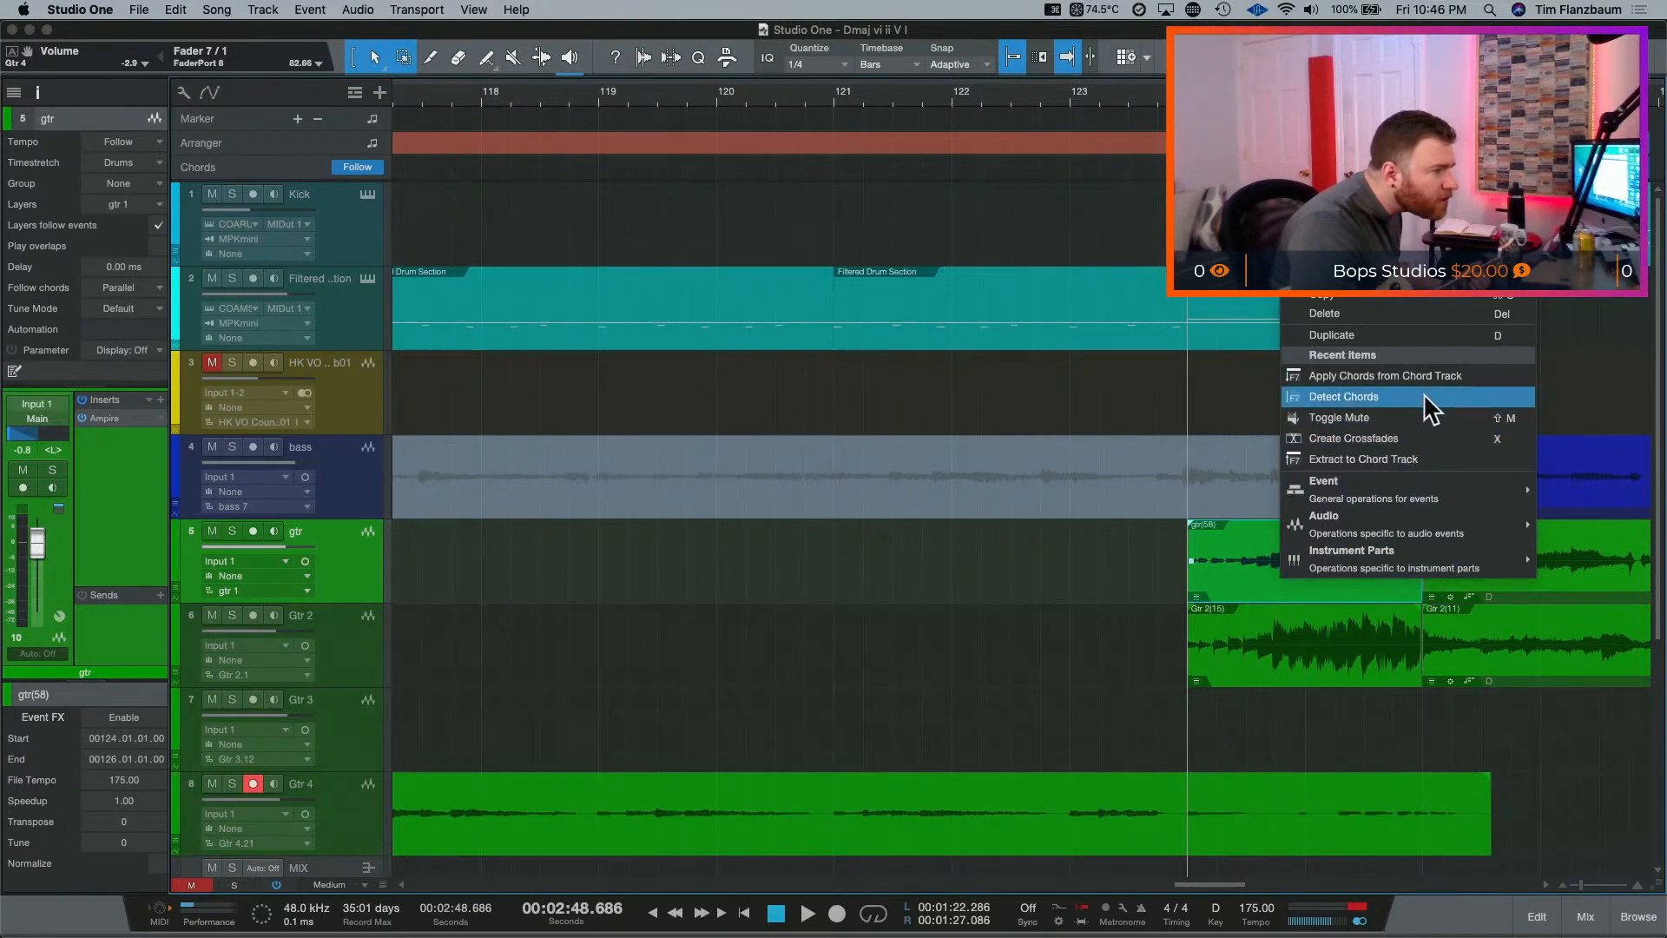
{"action": "left_click", "coordinate": [1454, 469]}
{"action": "right_click", "coordinate": [1323, 566]}
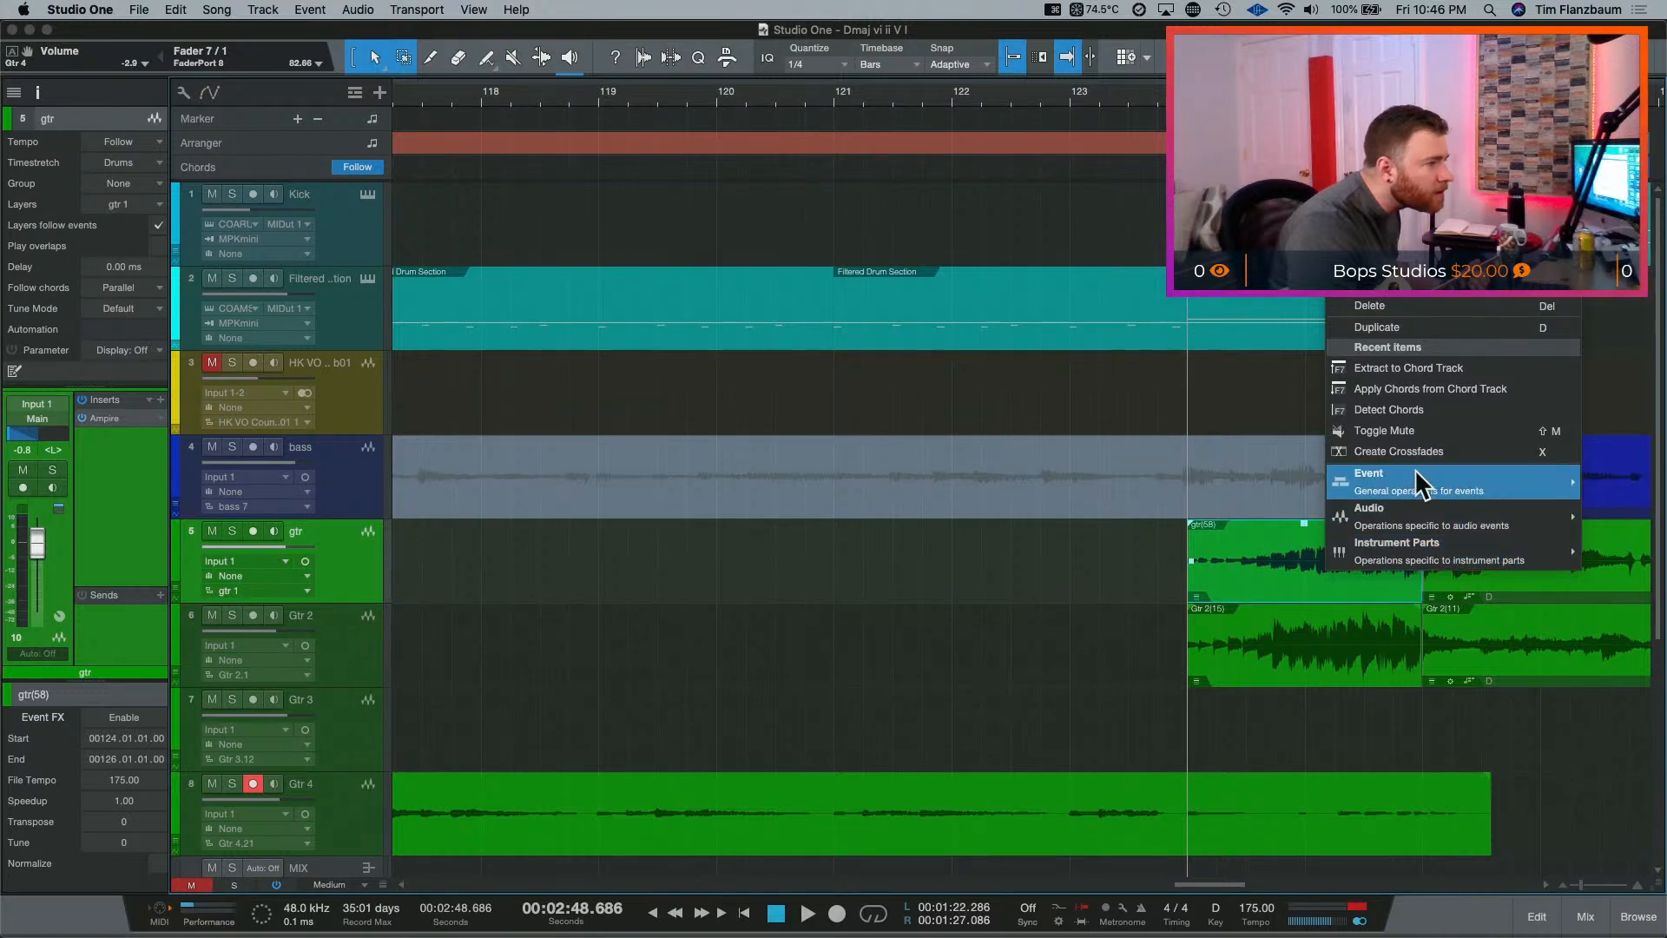
{"action": "left_click", "coordinate": [1414, 409]}
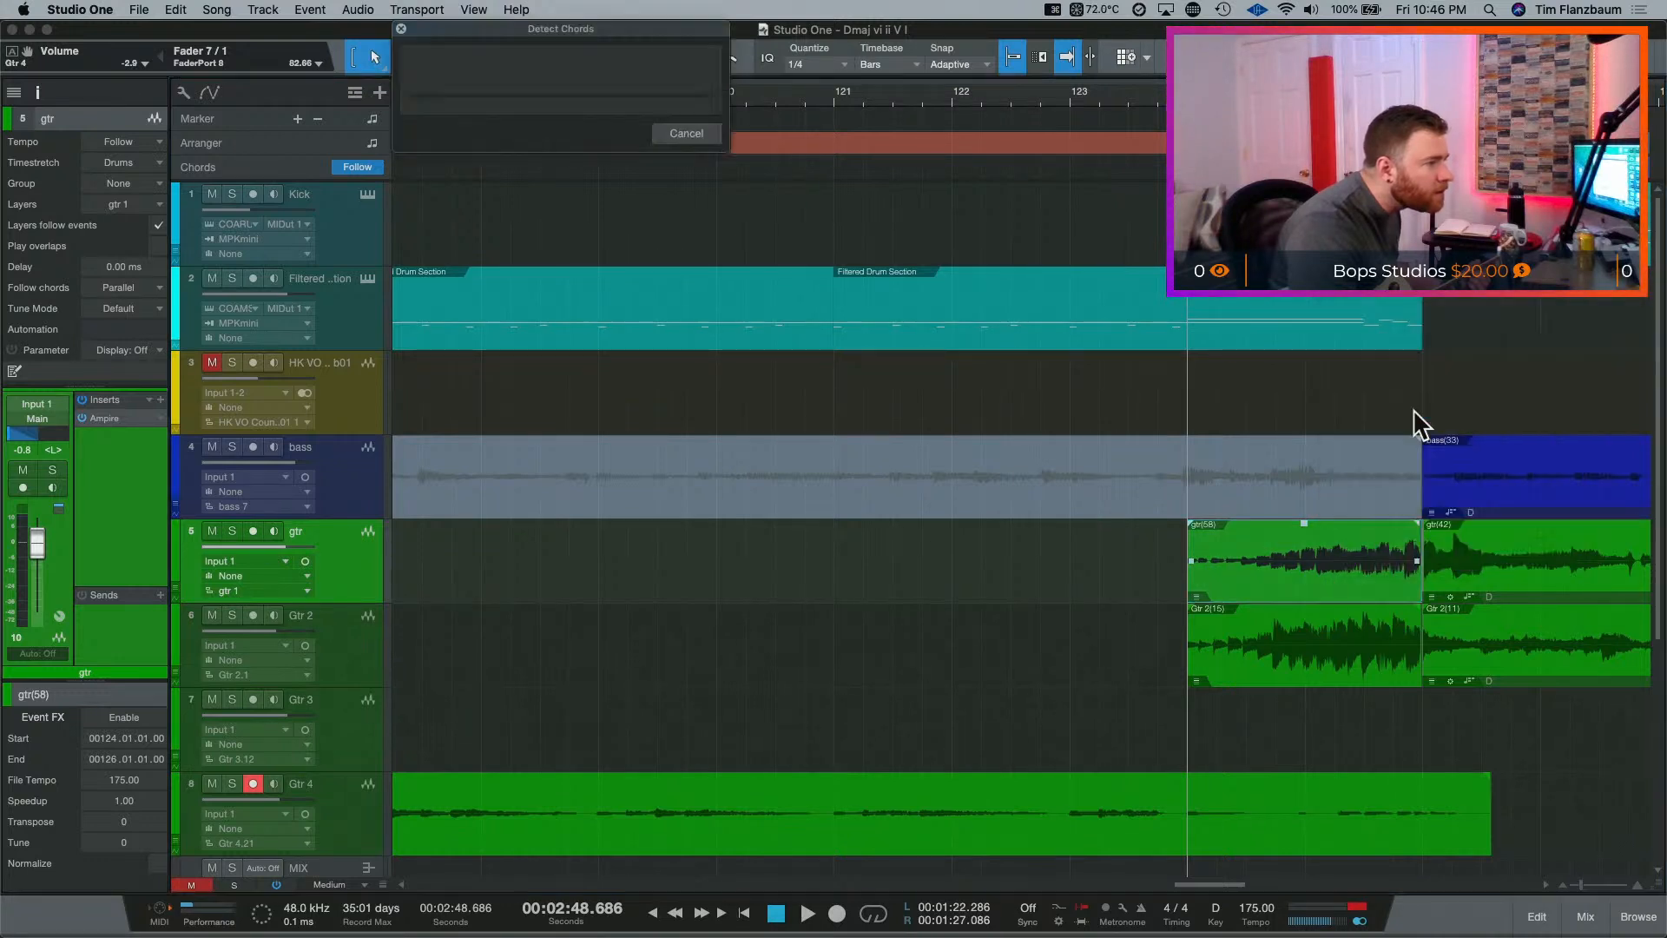
{"action": "right_click", "coordinate": [1328, 566]}
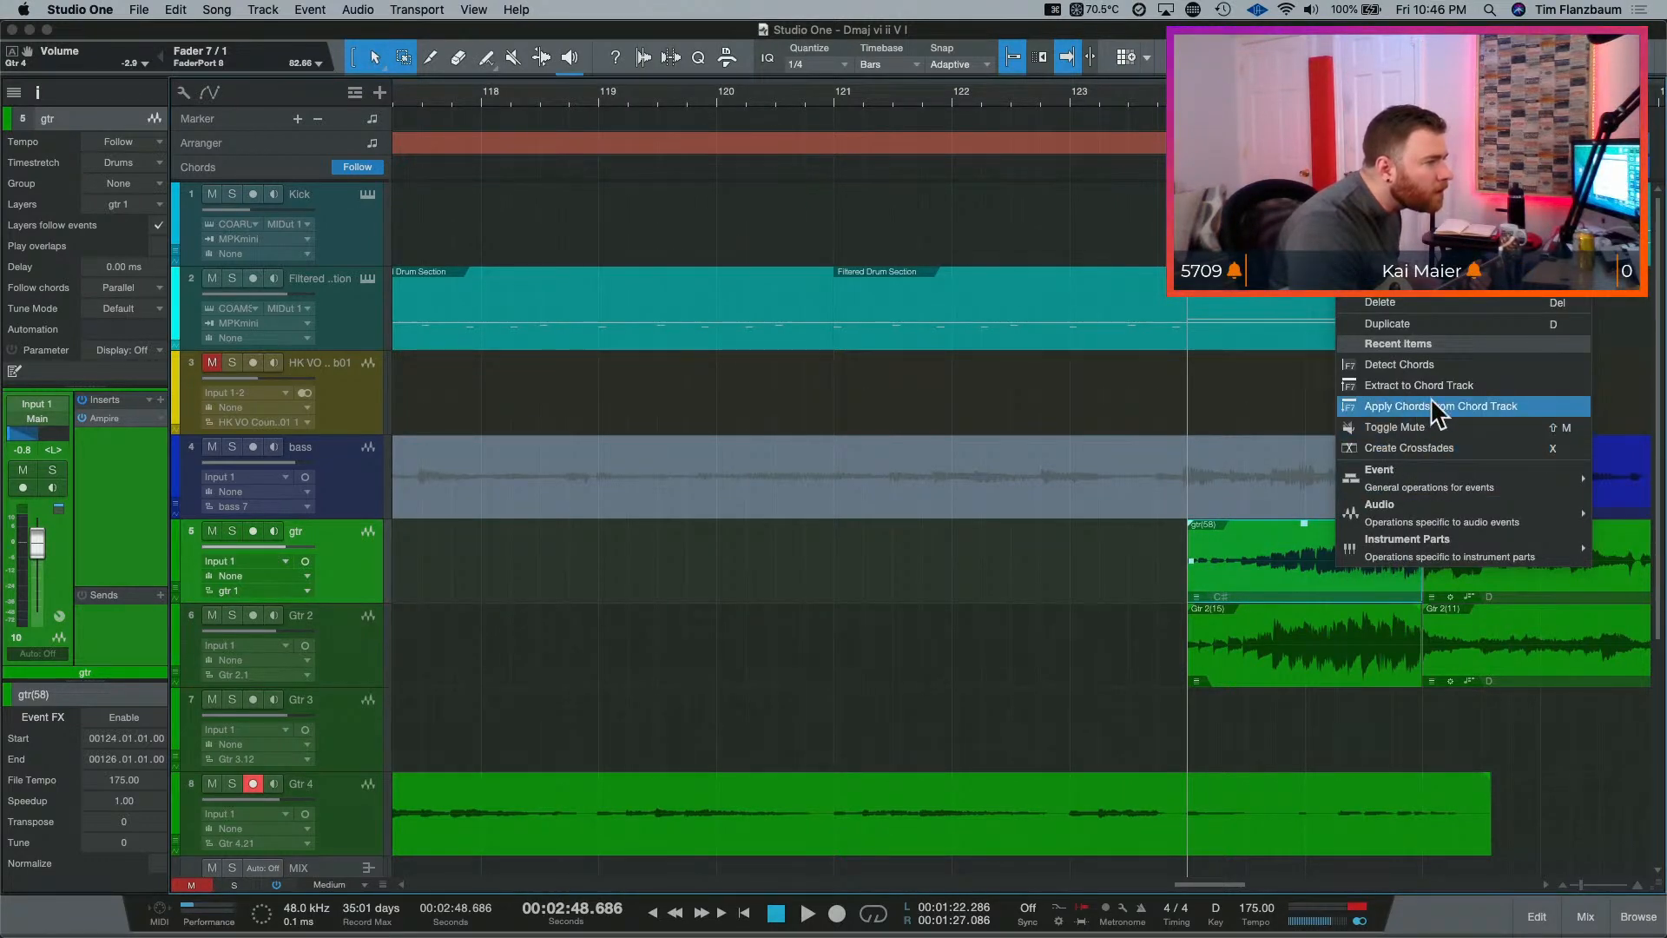
{"action": "left_click", "coordinate": [1476, 385]}
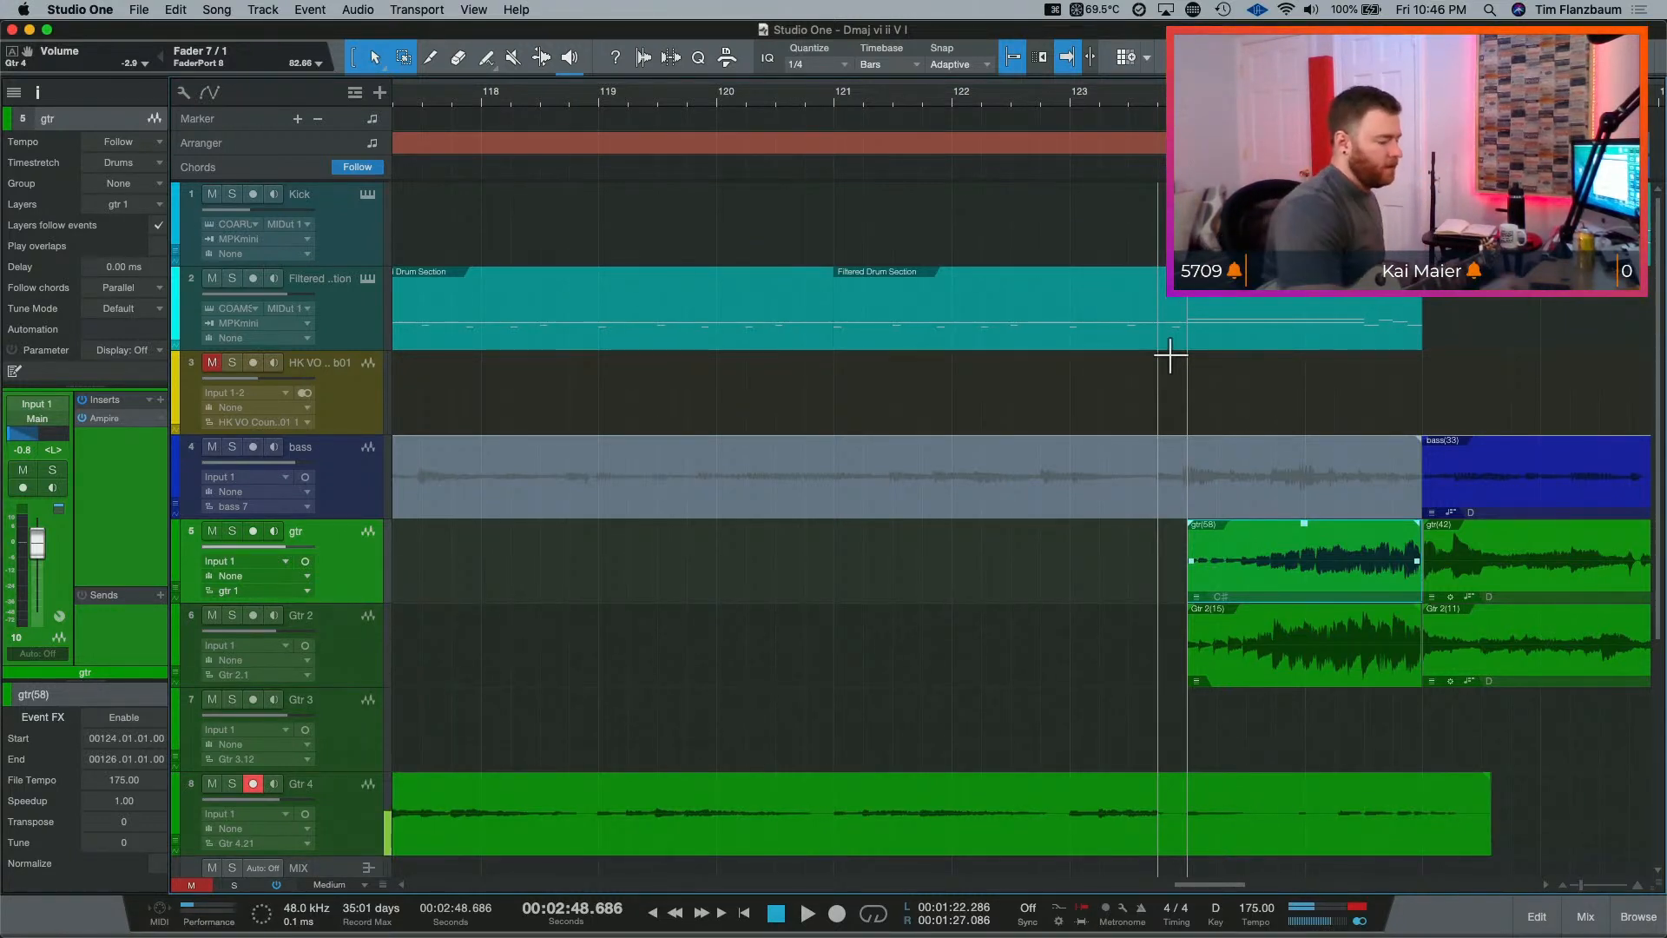
Step: Select the Gtr 4 Bridge event and record two new takes over it from bar 109, running the second to about bar 119
{"action": "key", "text": "w"}
{"action": "key", "text": "w"}
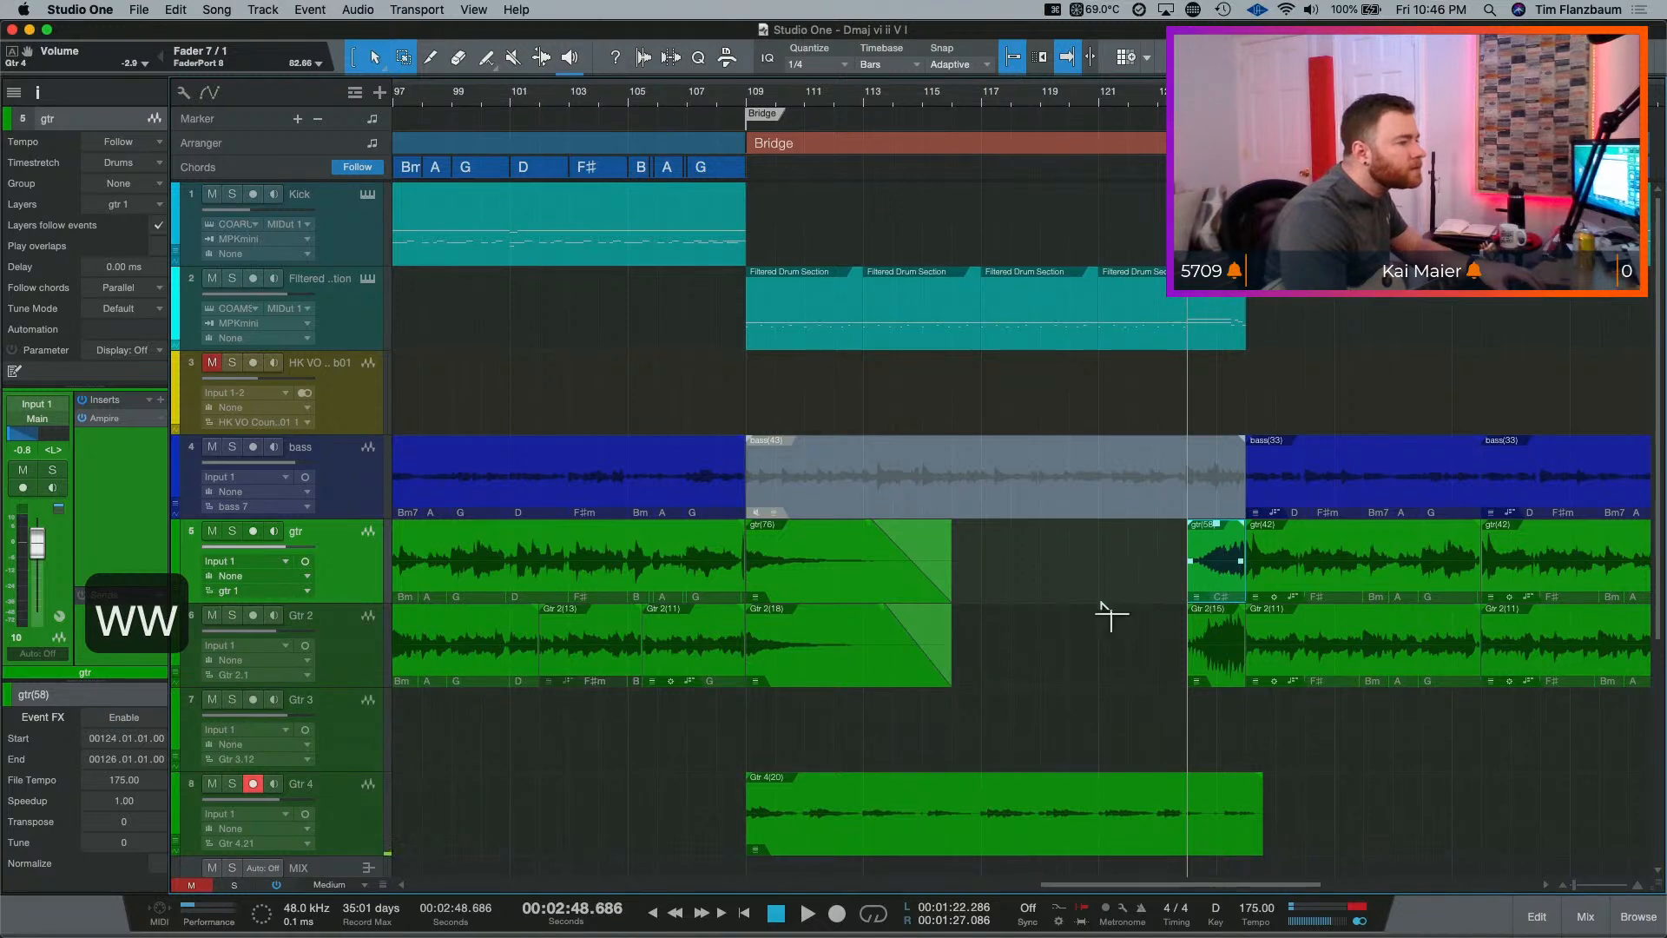
{"action": "left_click", "coordinate": [1035, 842]}
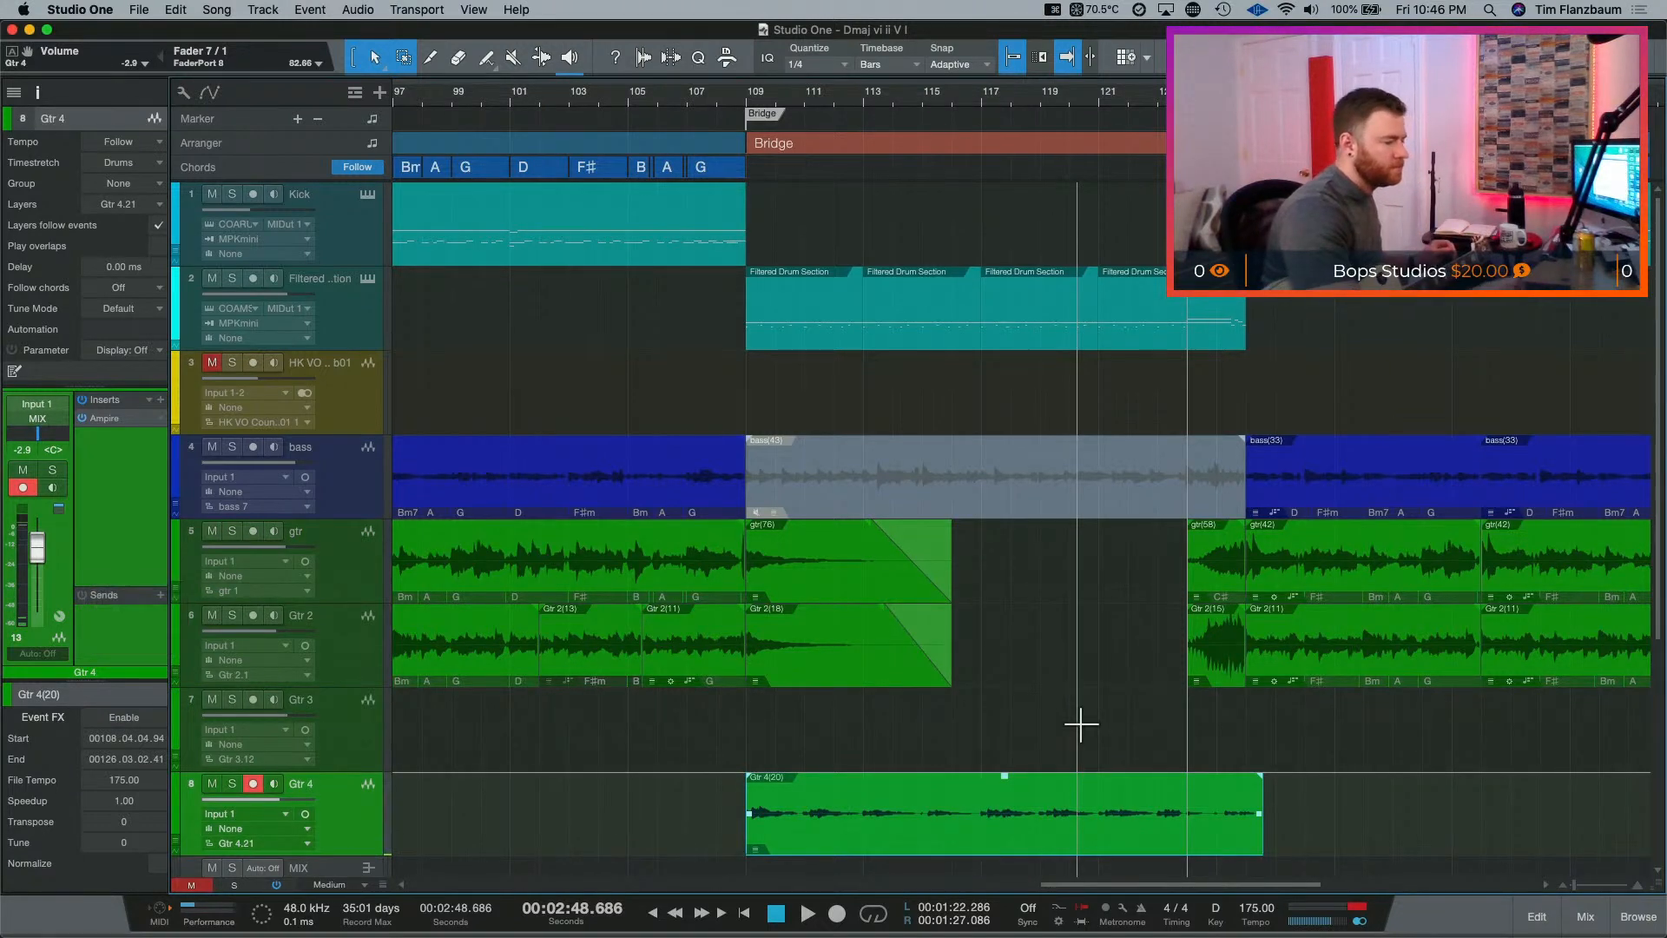
{"action": "key", "text": "space"}
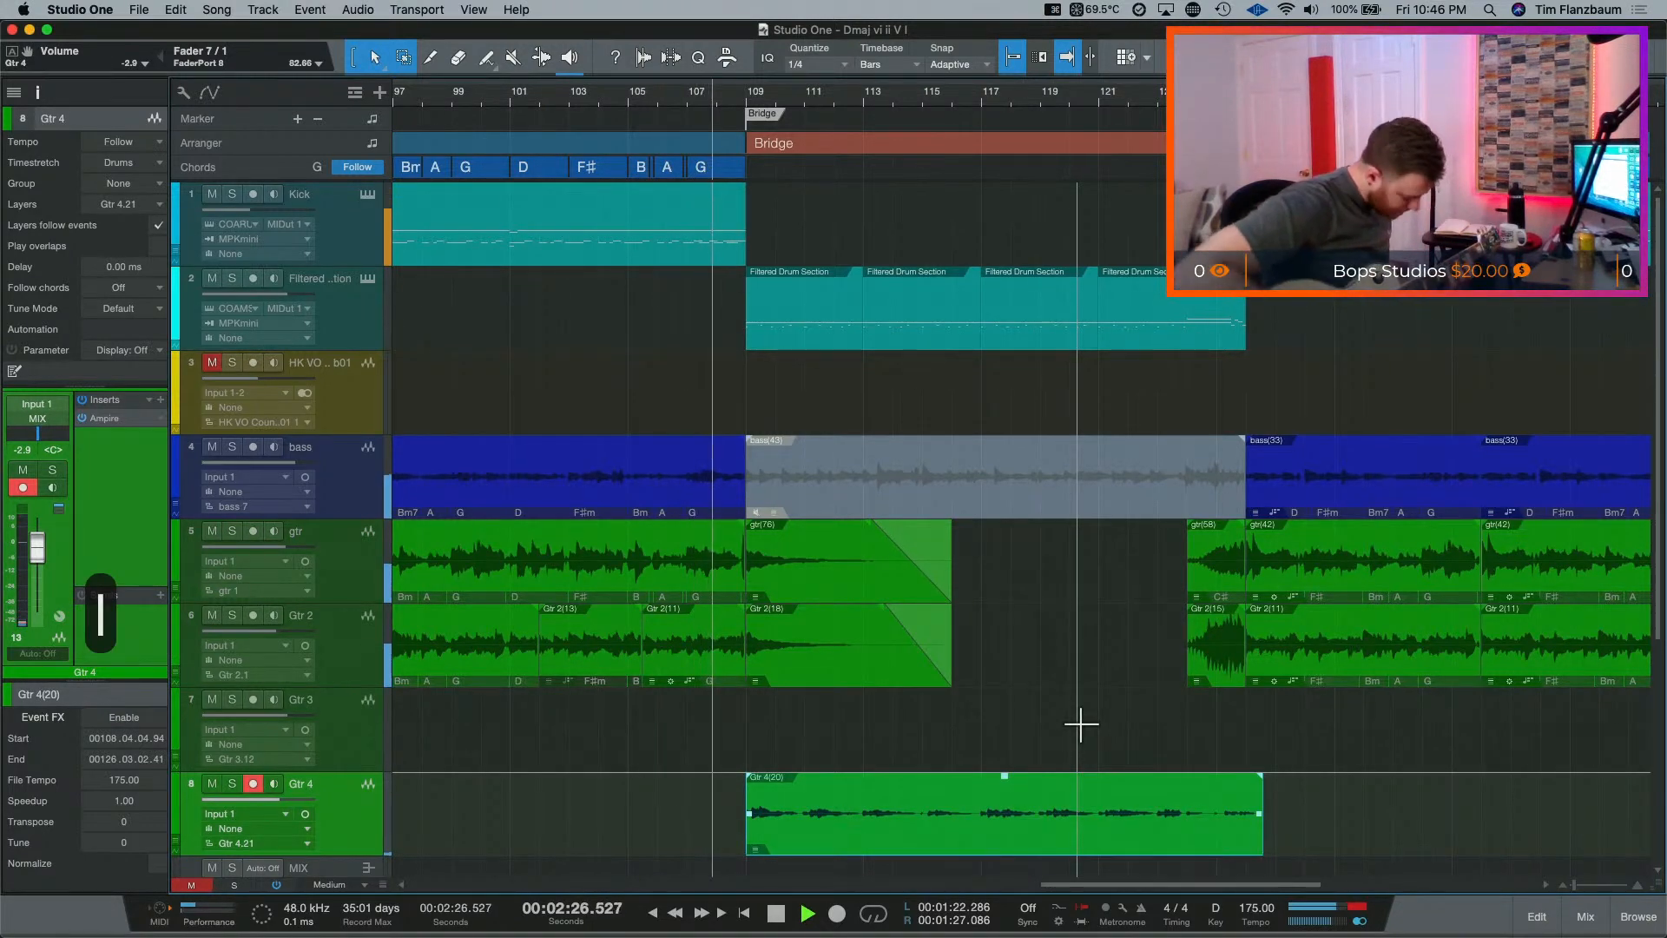
{"action": "key", "text": "KP_Multiply"}
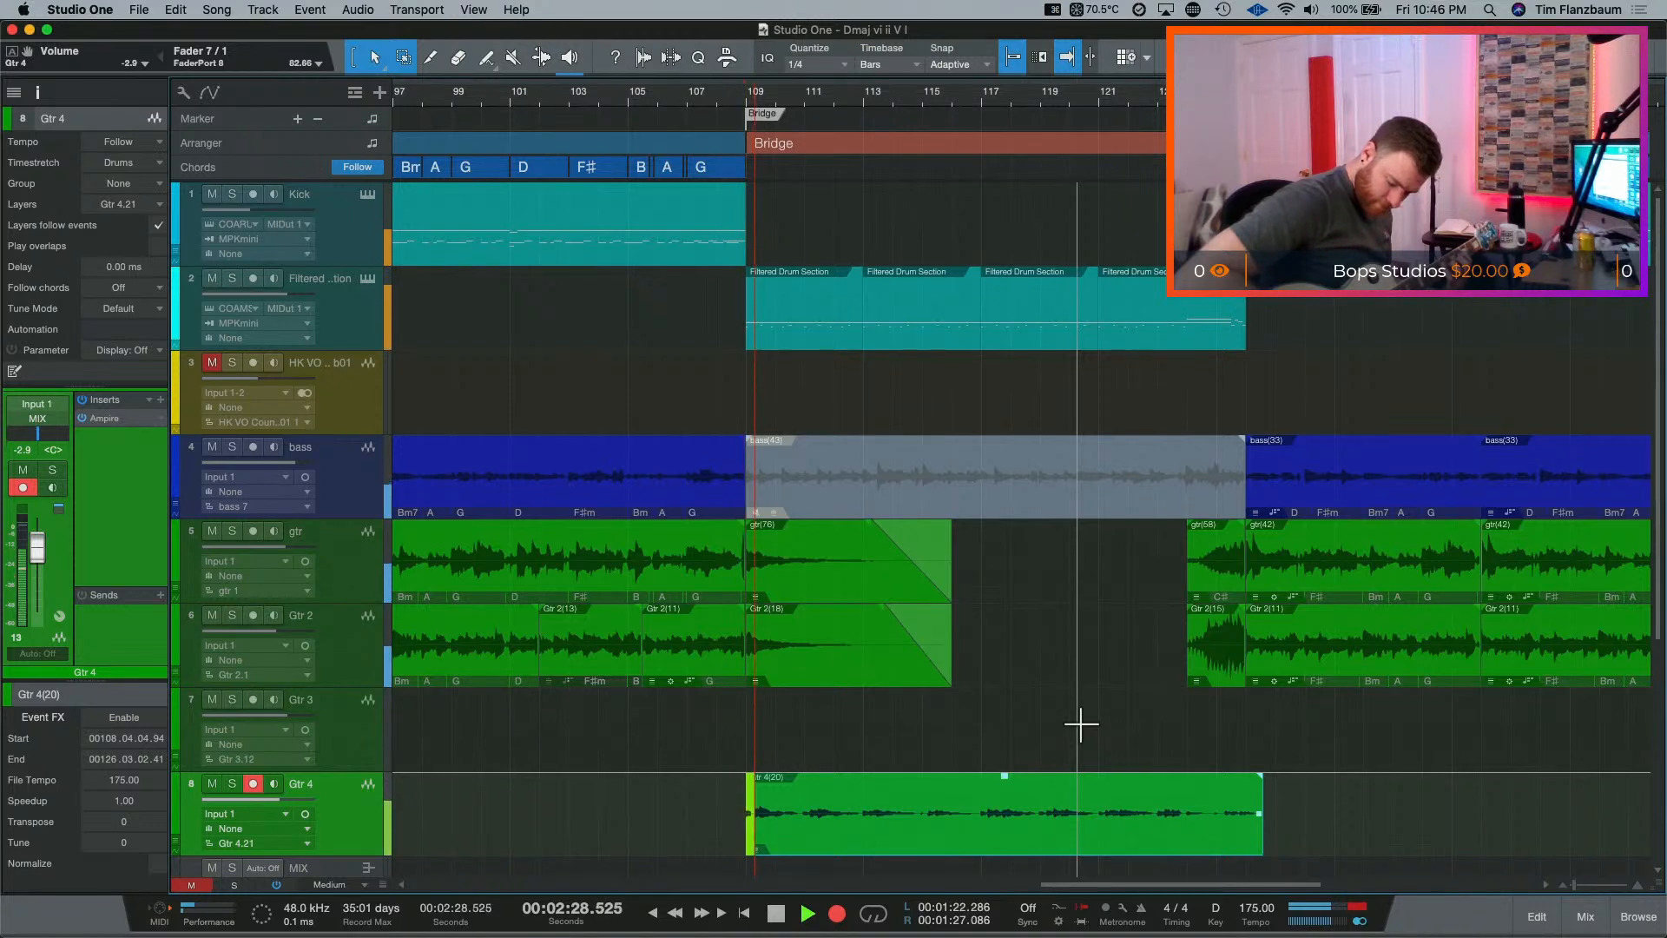
{"action": "key", "text": "space"}
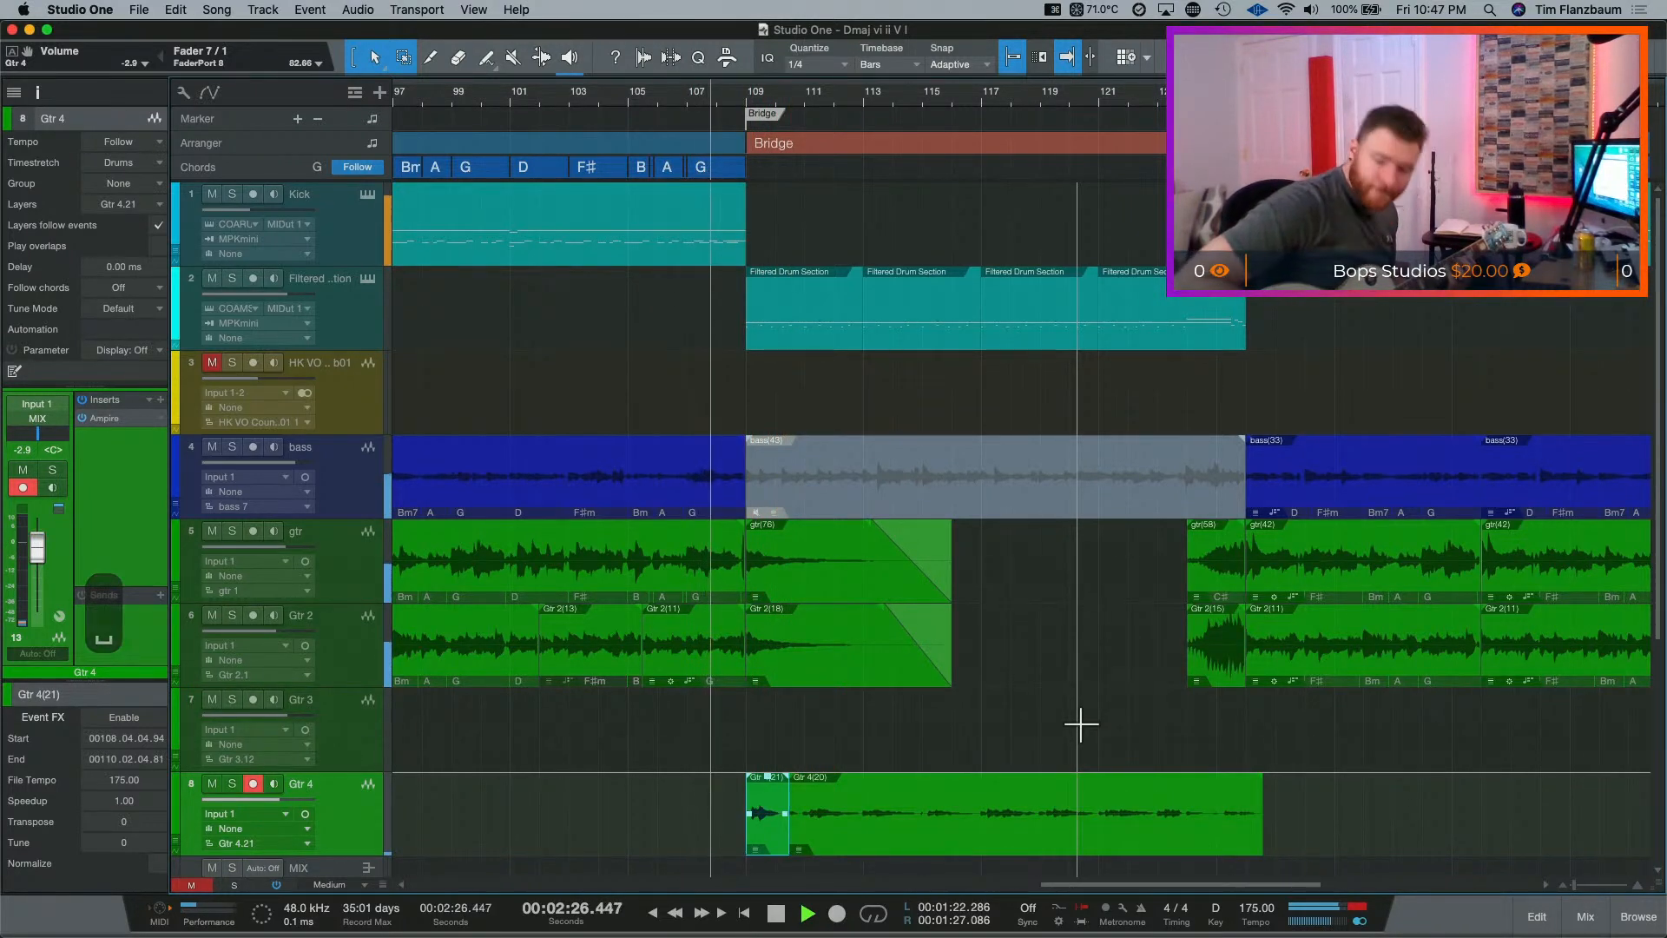
{"action": "key", "text": "KP_Multiply"}
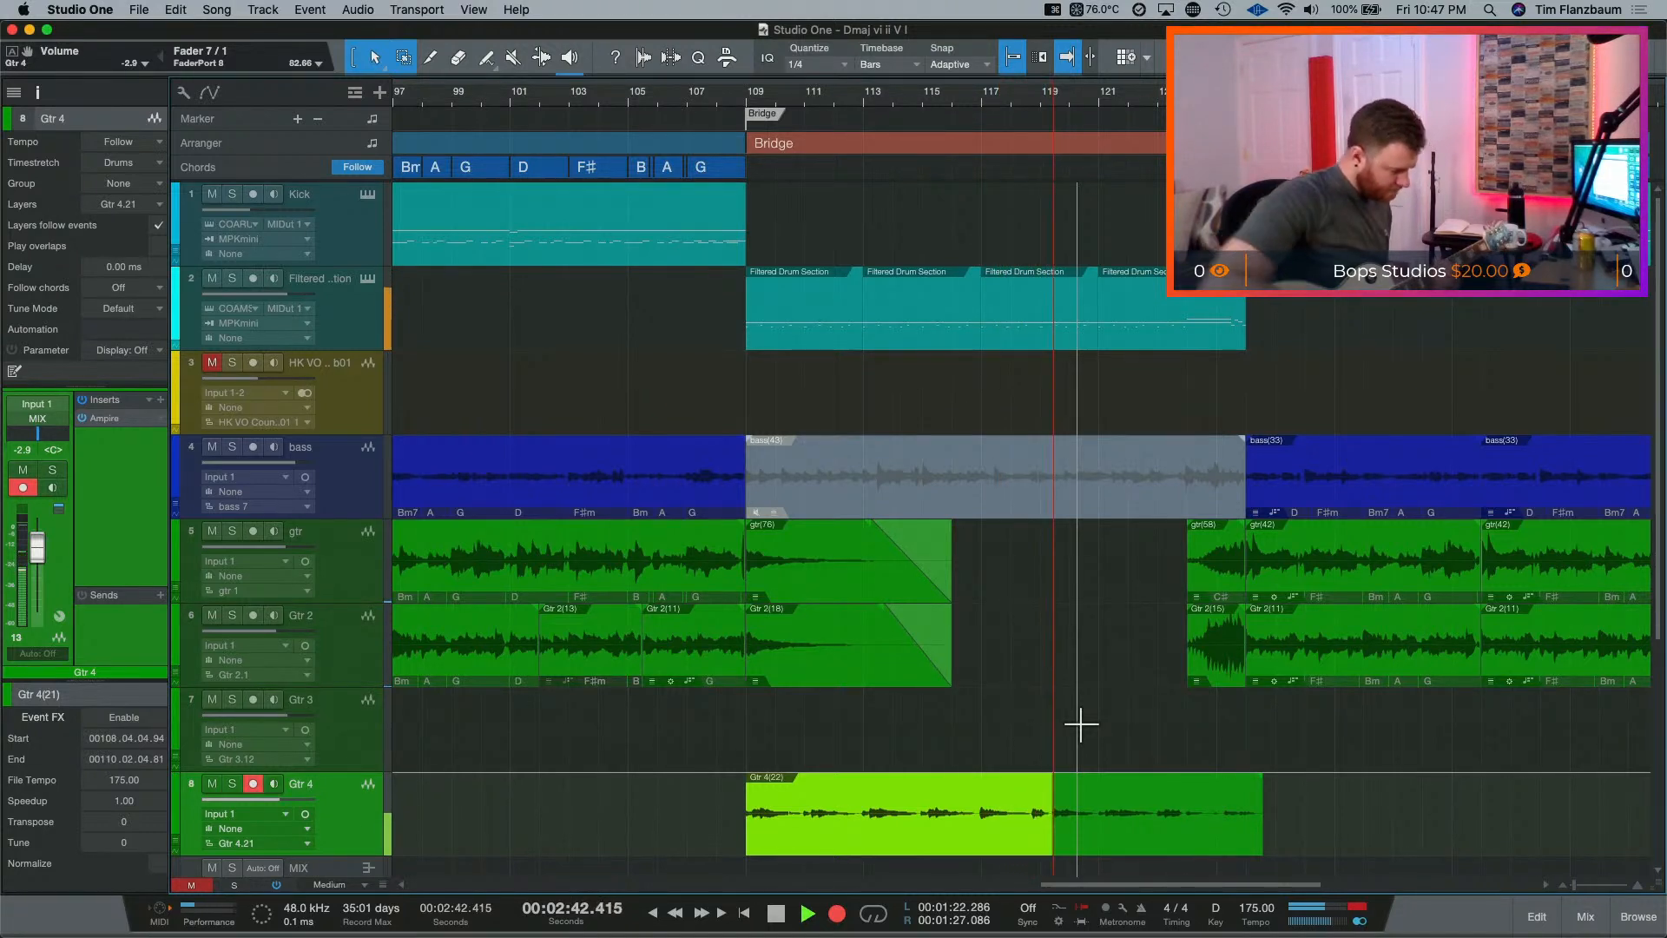
{"action": "key", "text": "space"}
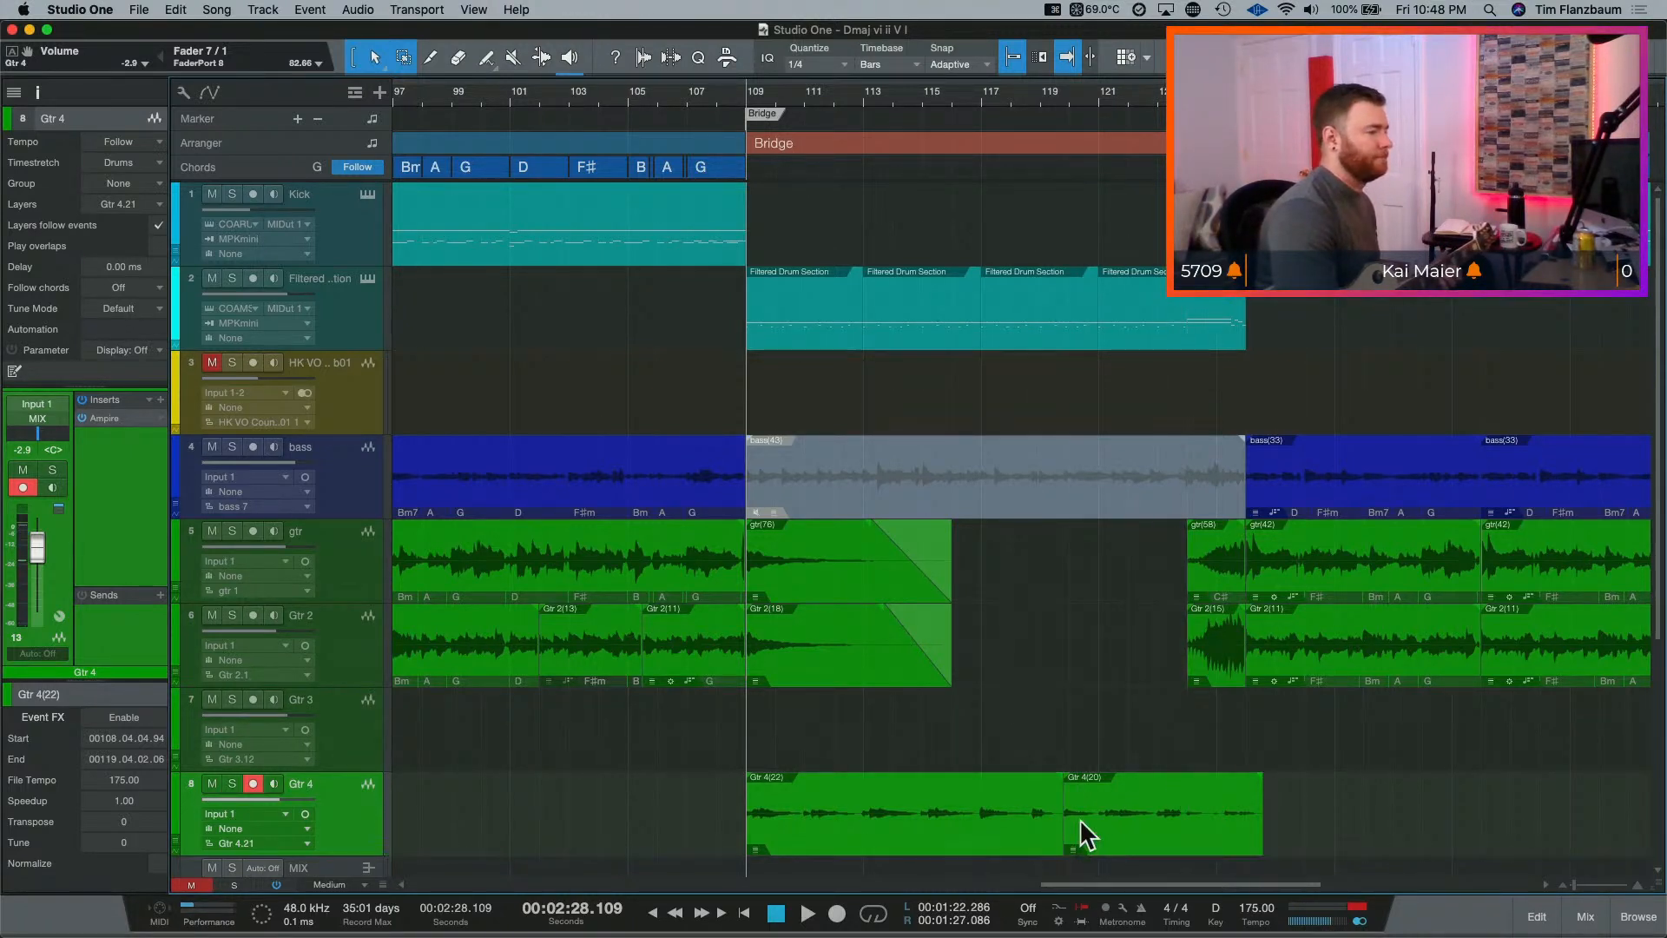
{"action": "left_click_drag", "start_coordinate": [1067, 832], "coordinate": [899, 808]}
{"action": "key", "text": "super+z"}
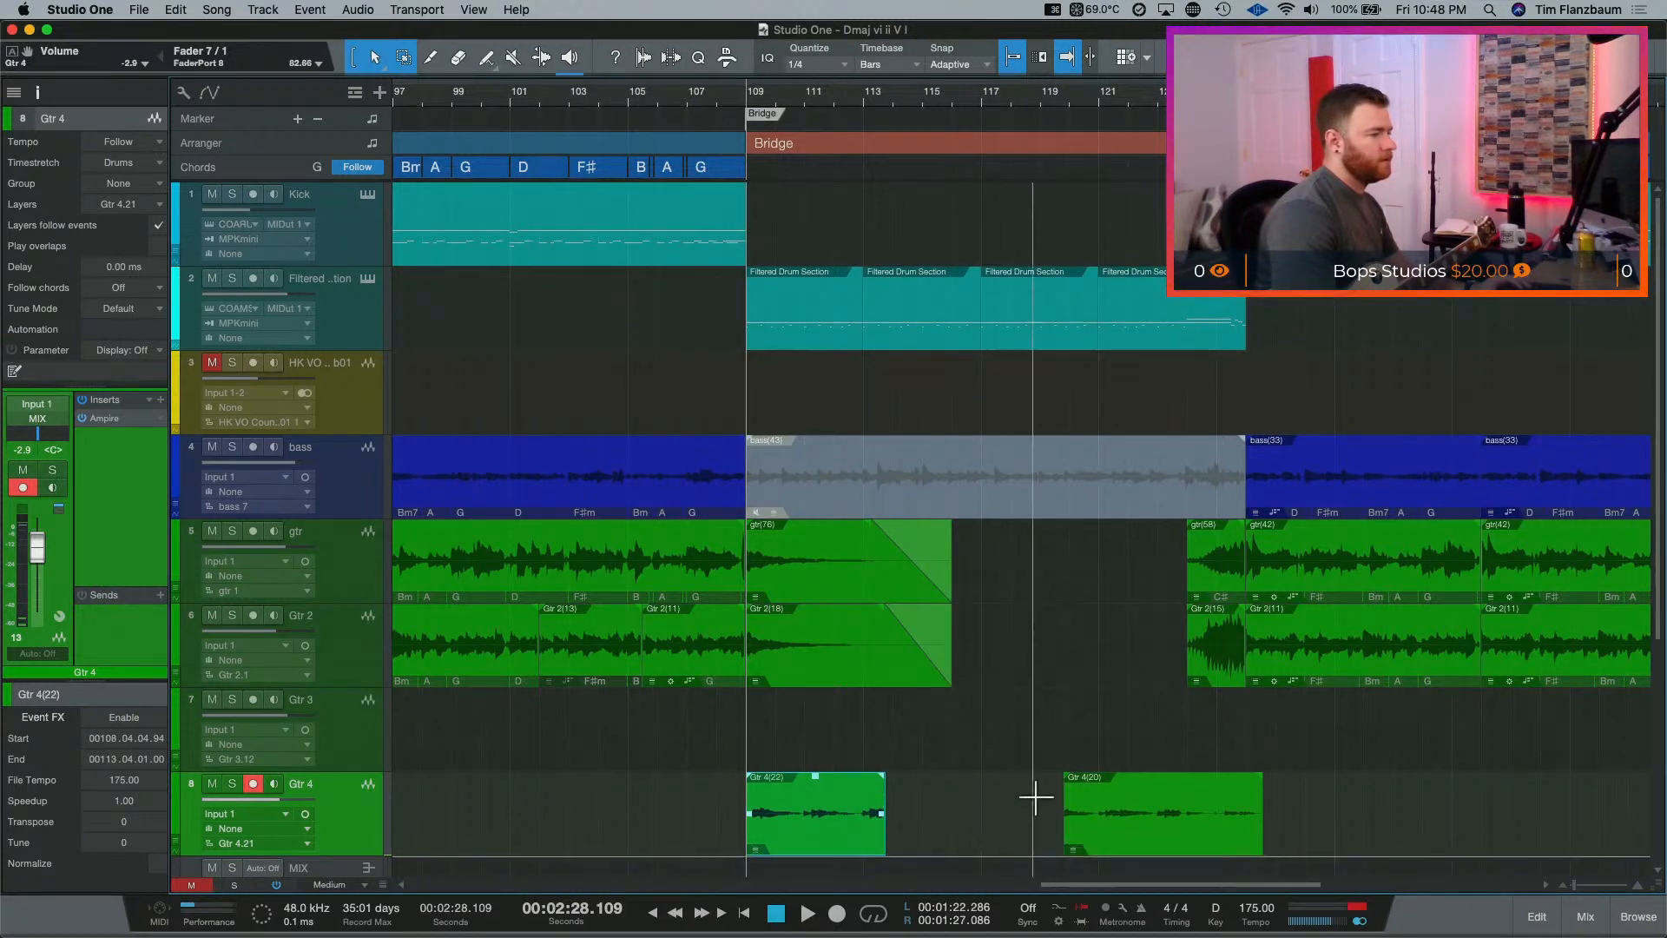
{"action": "left_click_drag", "start_coordinate": [1058, 801], "coordinate": [747, 812]}
{"action": "left_click_drag", "start_coordinate": [885, 797], "coordinate": [1042, 807]}
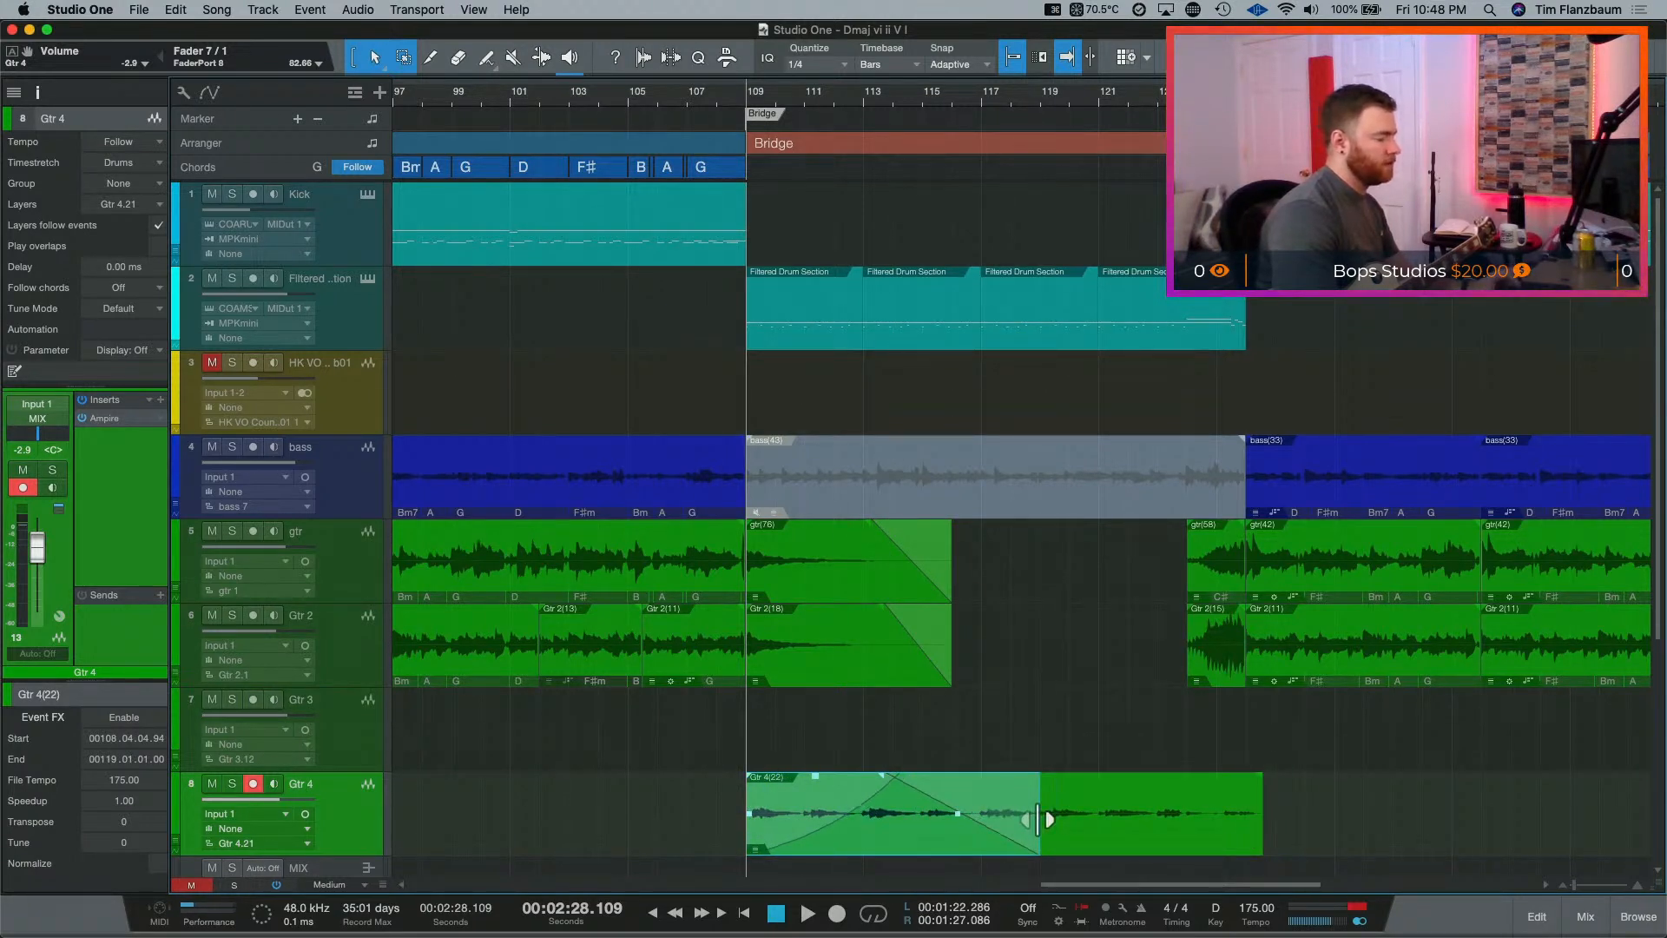
{"action": "key", "text": "super+z"}
{"action": "key", "text": "super+z"}
{"action": "key", "text": "super+z"}
{"action": "key", "text": "super+z"}
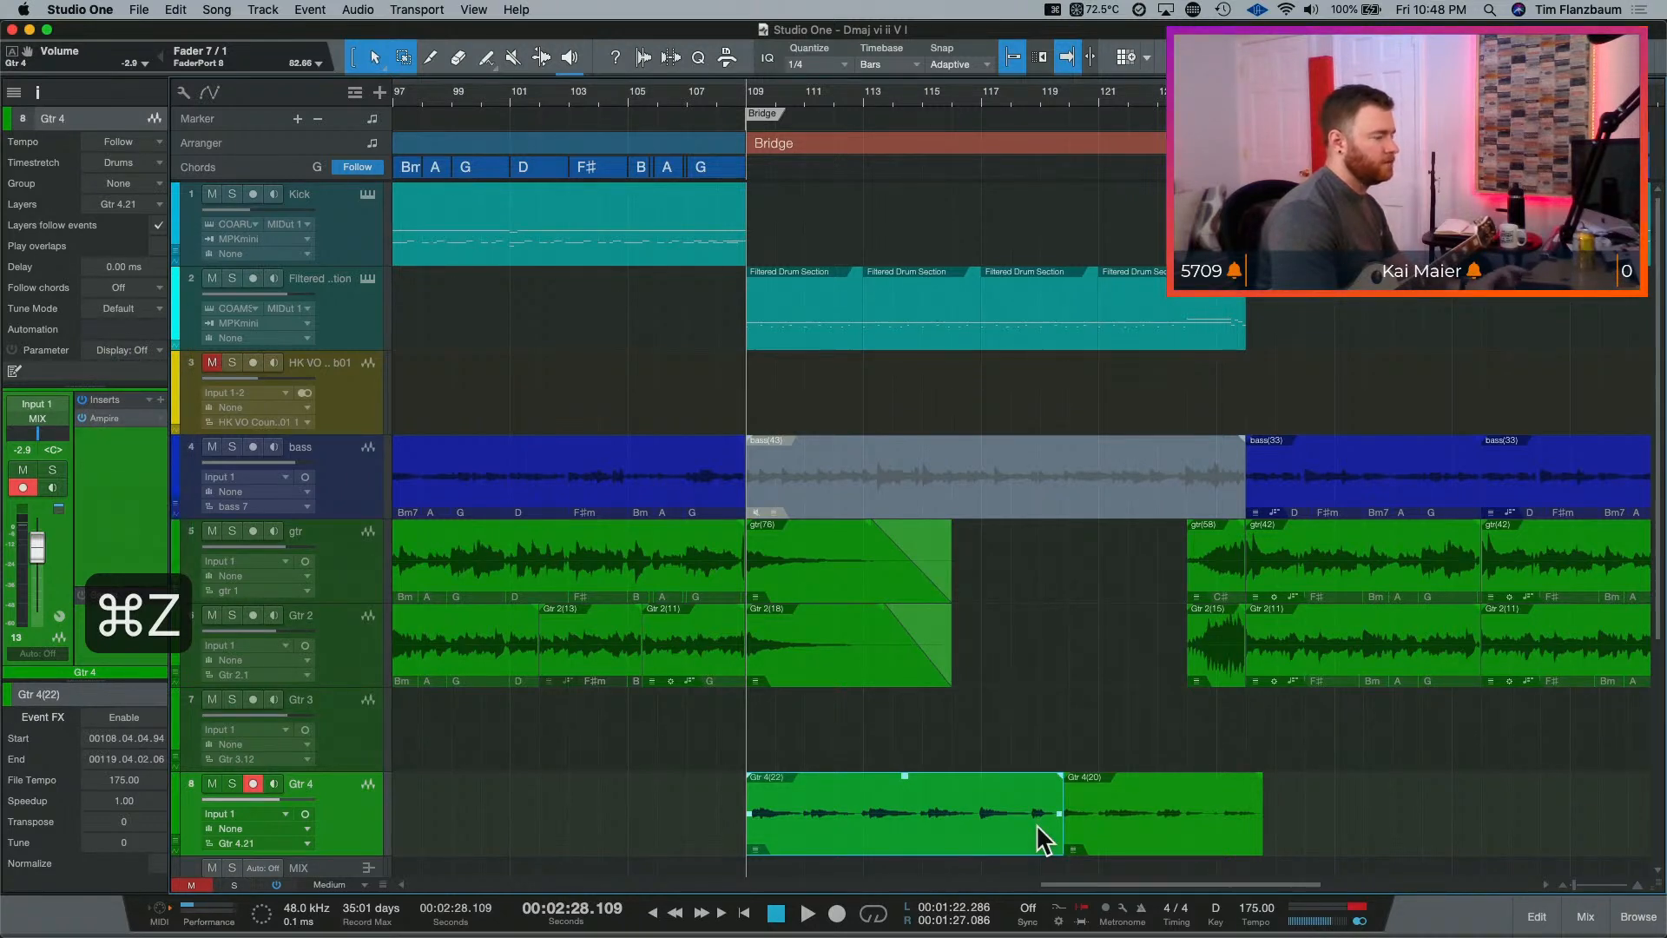
Step: Move the boundary between the two Gtr 4 Bridge takes back to bar 117 and play back the transition
{"action": "key", "text": "space"}
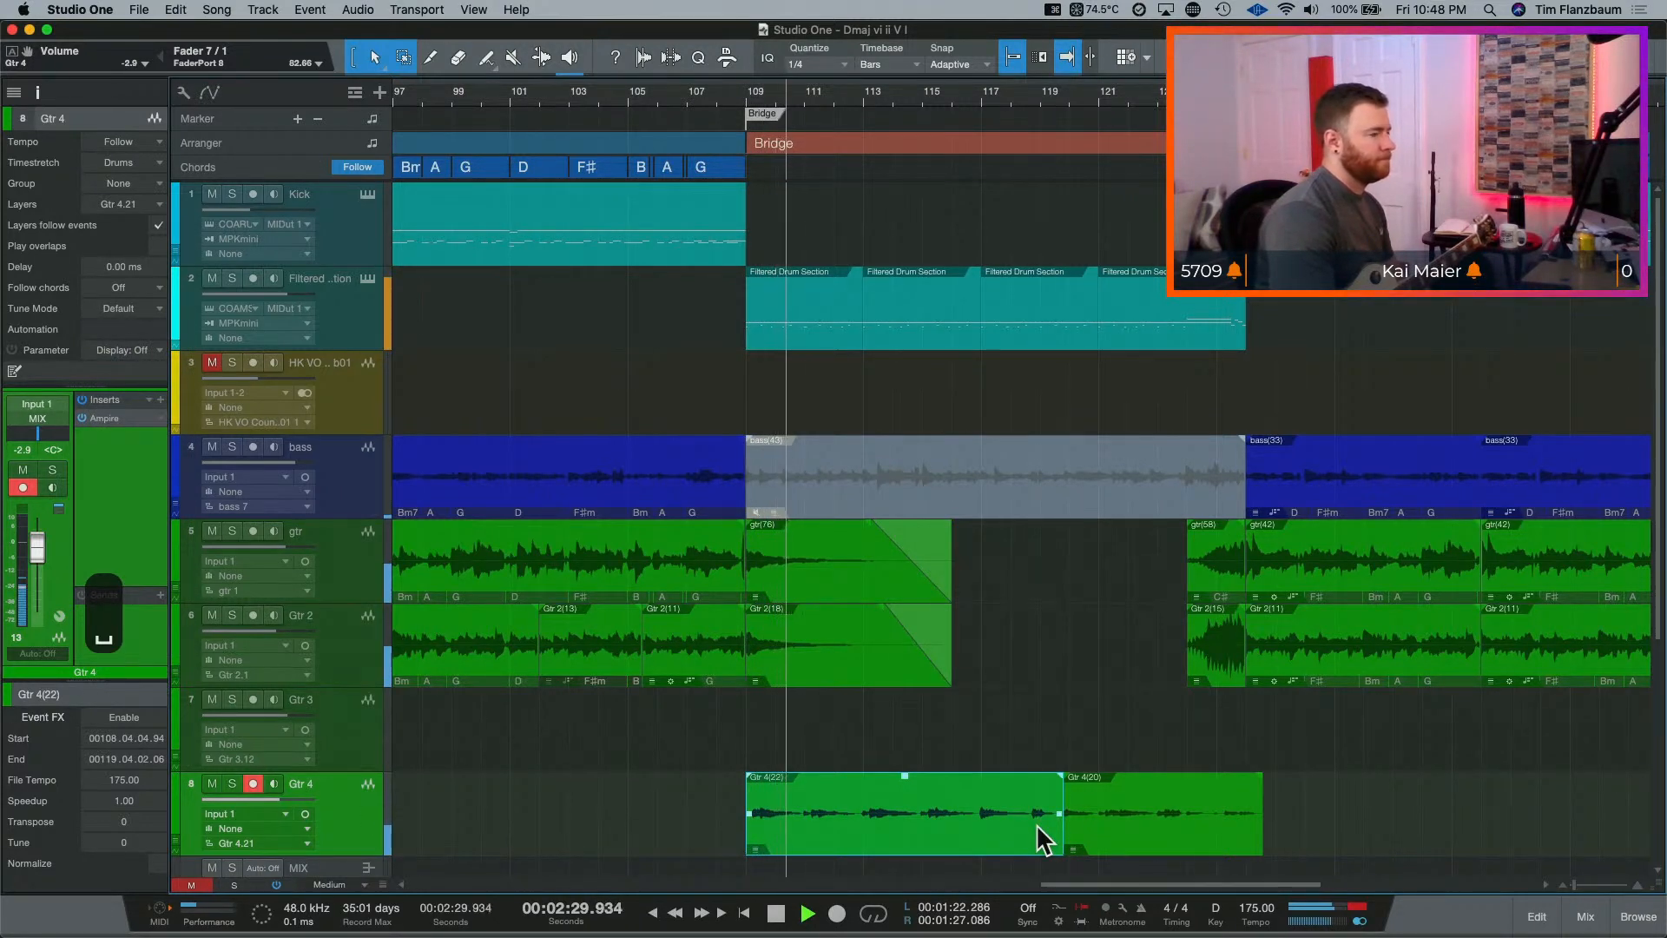
{"action": "mouse_move", "coordinate": [1057, 832]}
{"action": "left_mouse_down"}
{"action": "mouse_move", "coordinate": [1033, 798]}
{"action": "mouse_move", "coordinate": [1032, 813]}
{"action": "left_mouse_up"}
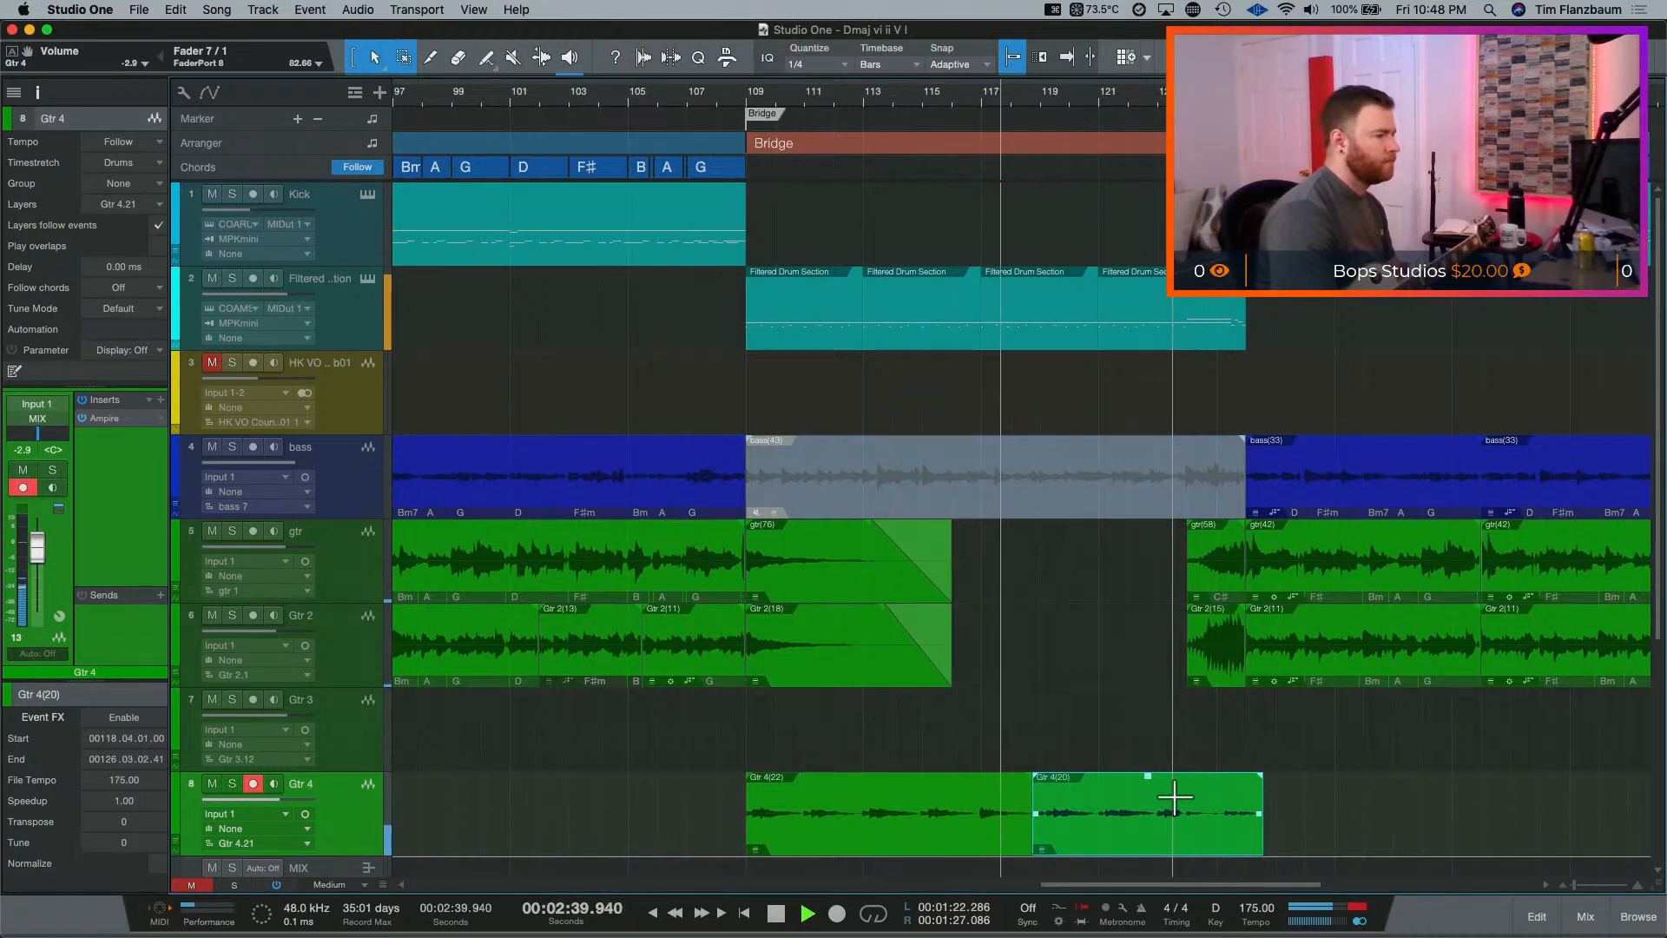
{"action": "key", "text": "space"}
{"action": "left_click_drag", "start_coordinate": [1033, 796], "coordinate": [982, 800]}
{"action": "key", "text": "space"}
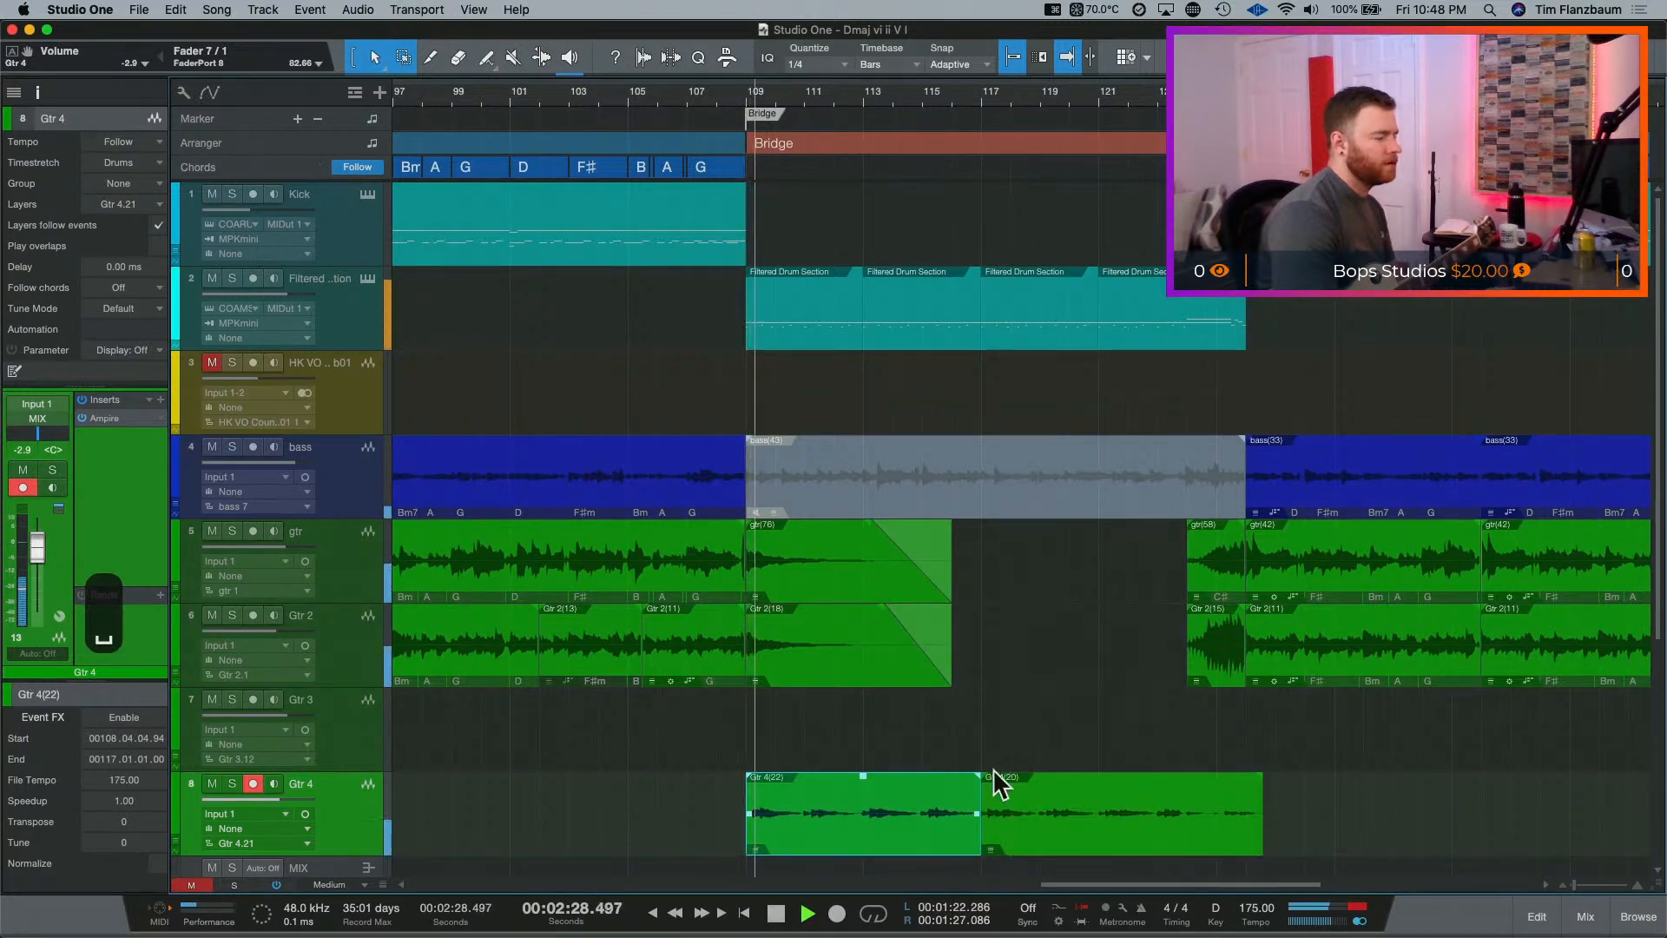
{"action": "key", "text": "space"}
{"action": "key", "text": "semicolon"}
{"action": "key", "text": "space"}
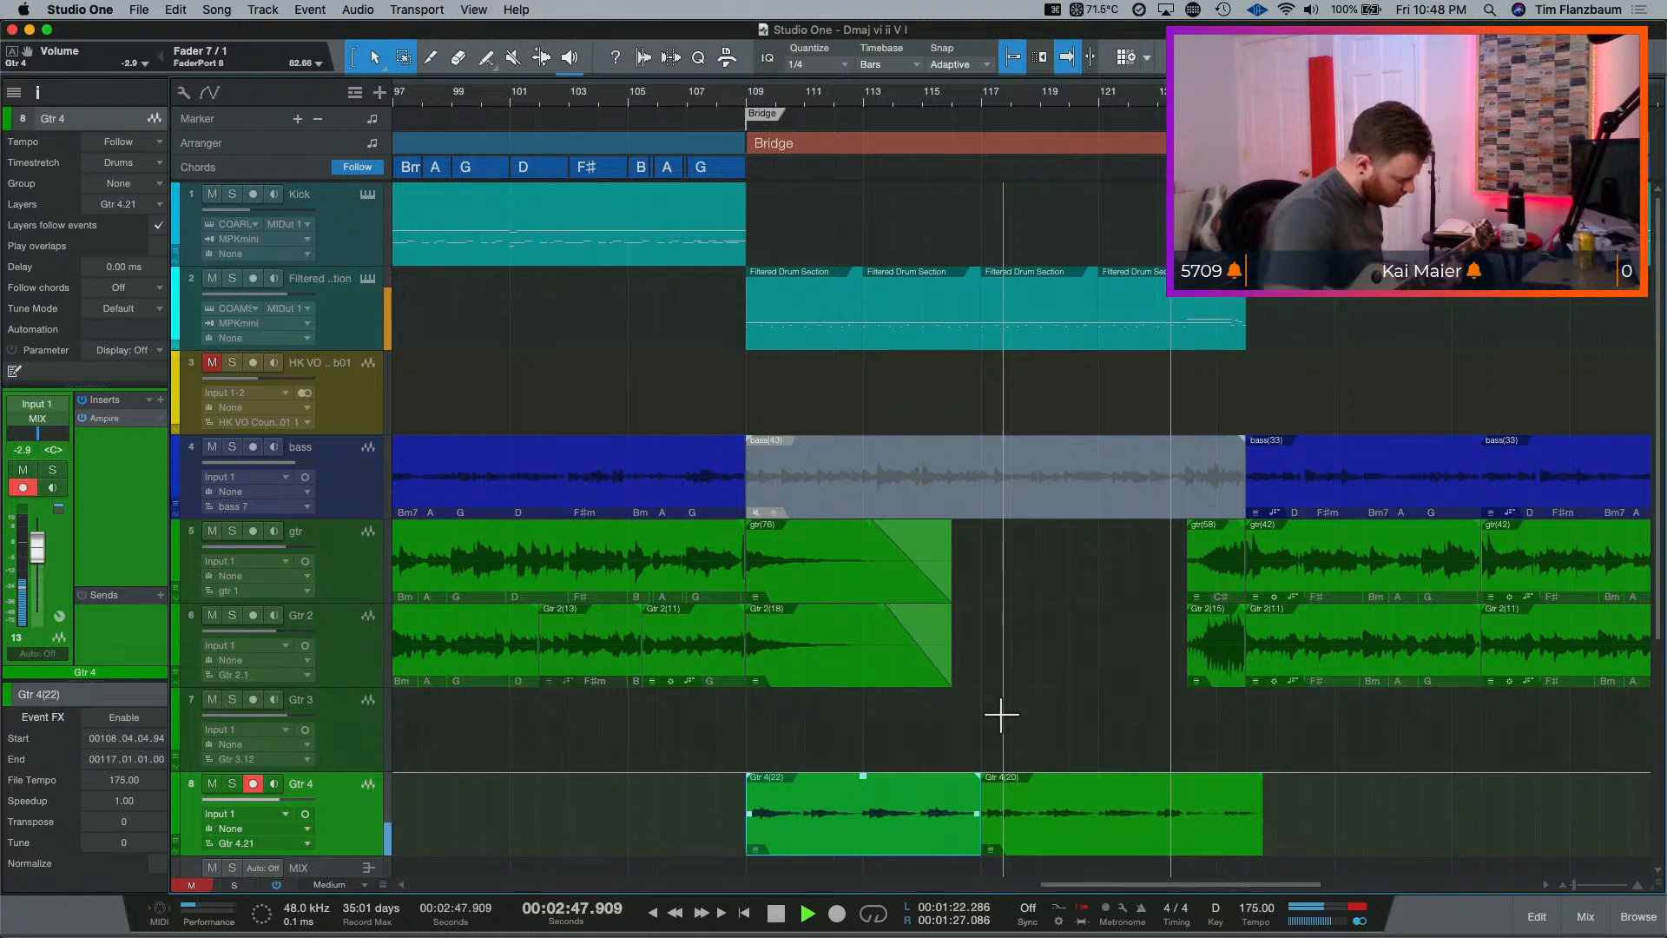
{"action": "key", "text": "space"}
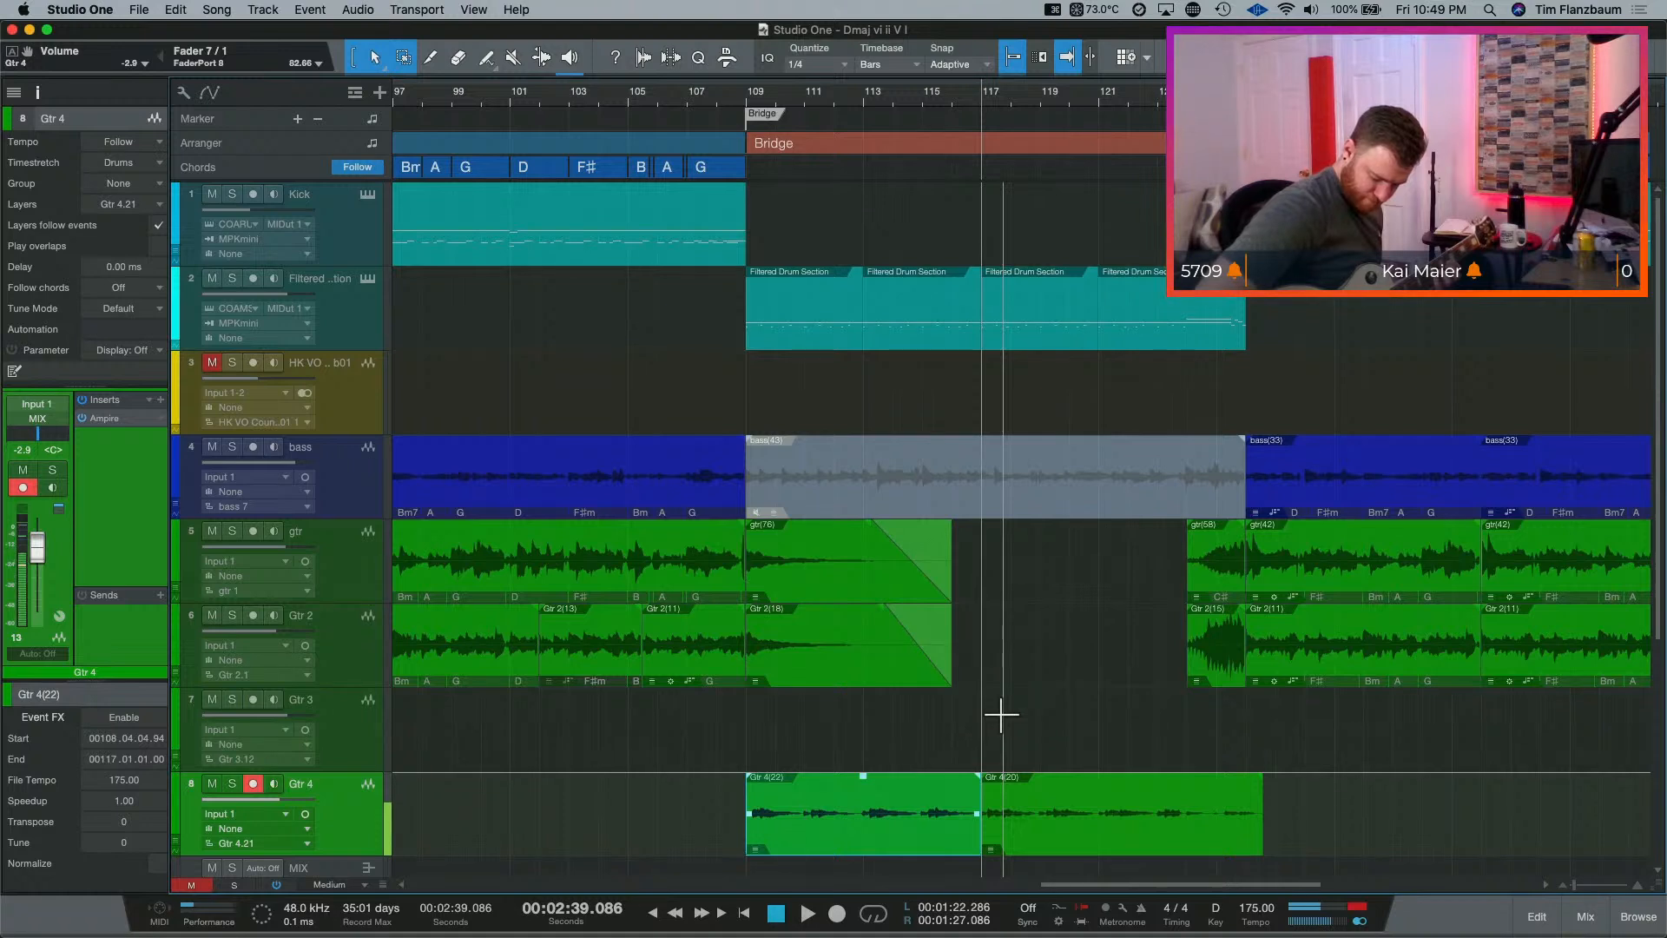
Step: Try punching in a short Gtr 4 take from about bar 124 to bar 125, and undo the recording
{"action": "left_click", "coordinate": [1186, 792]}
{"action": "key", "text": "space"}
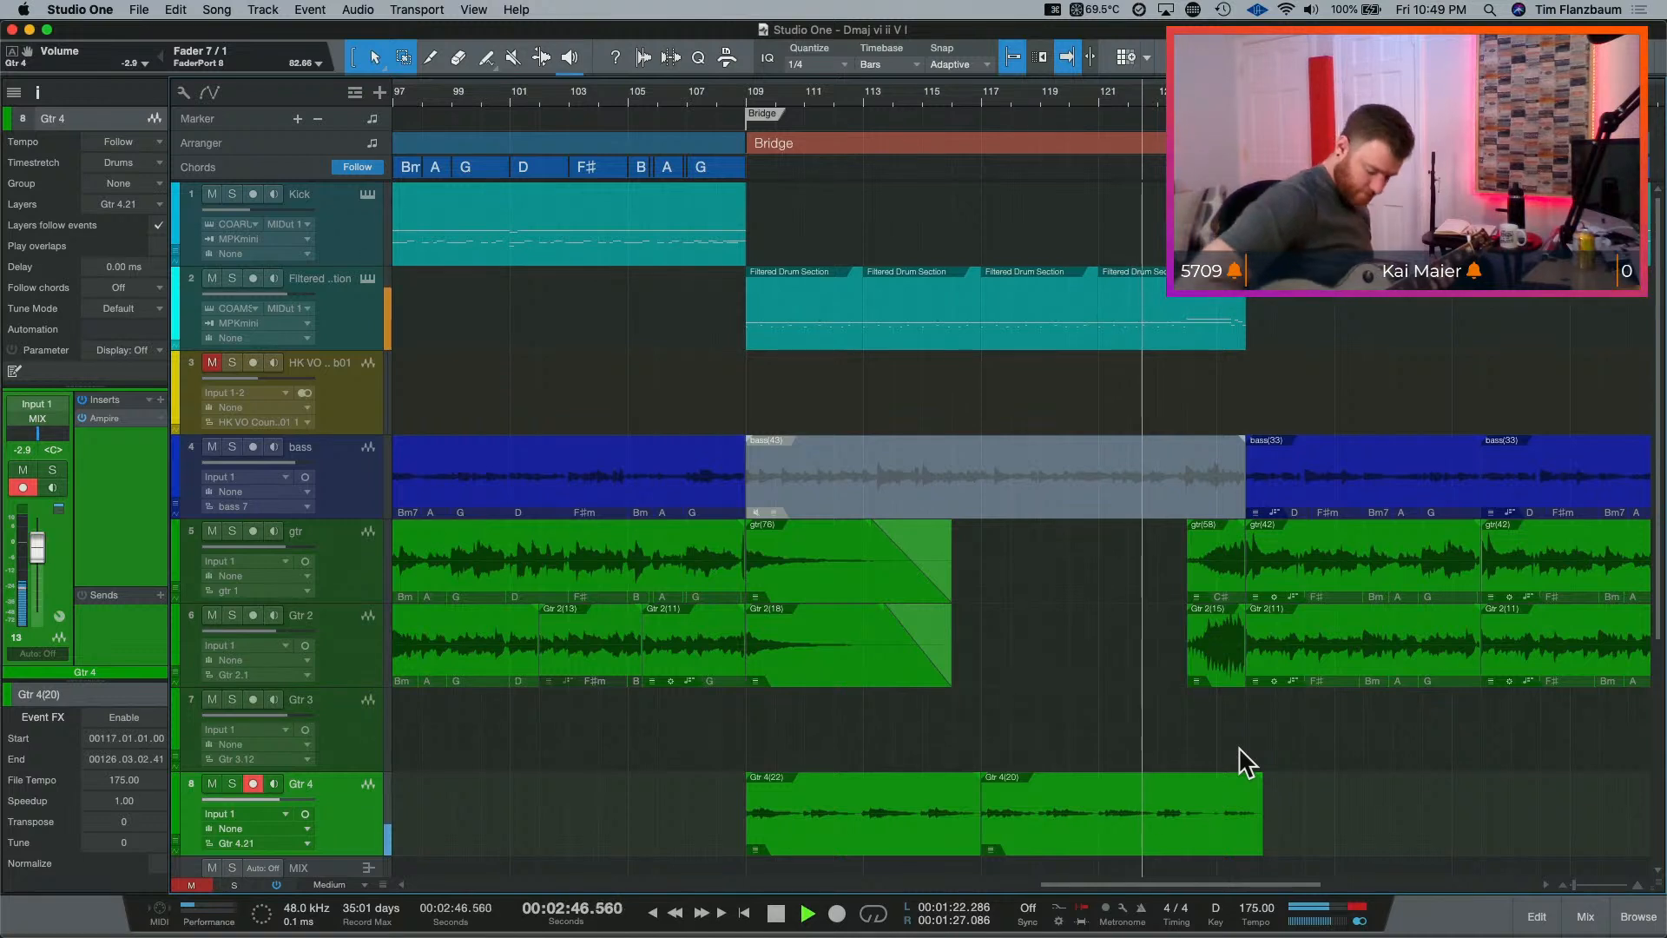
{"action": "key", "text": "KP_Multiply"}
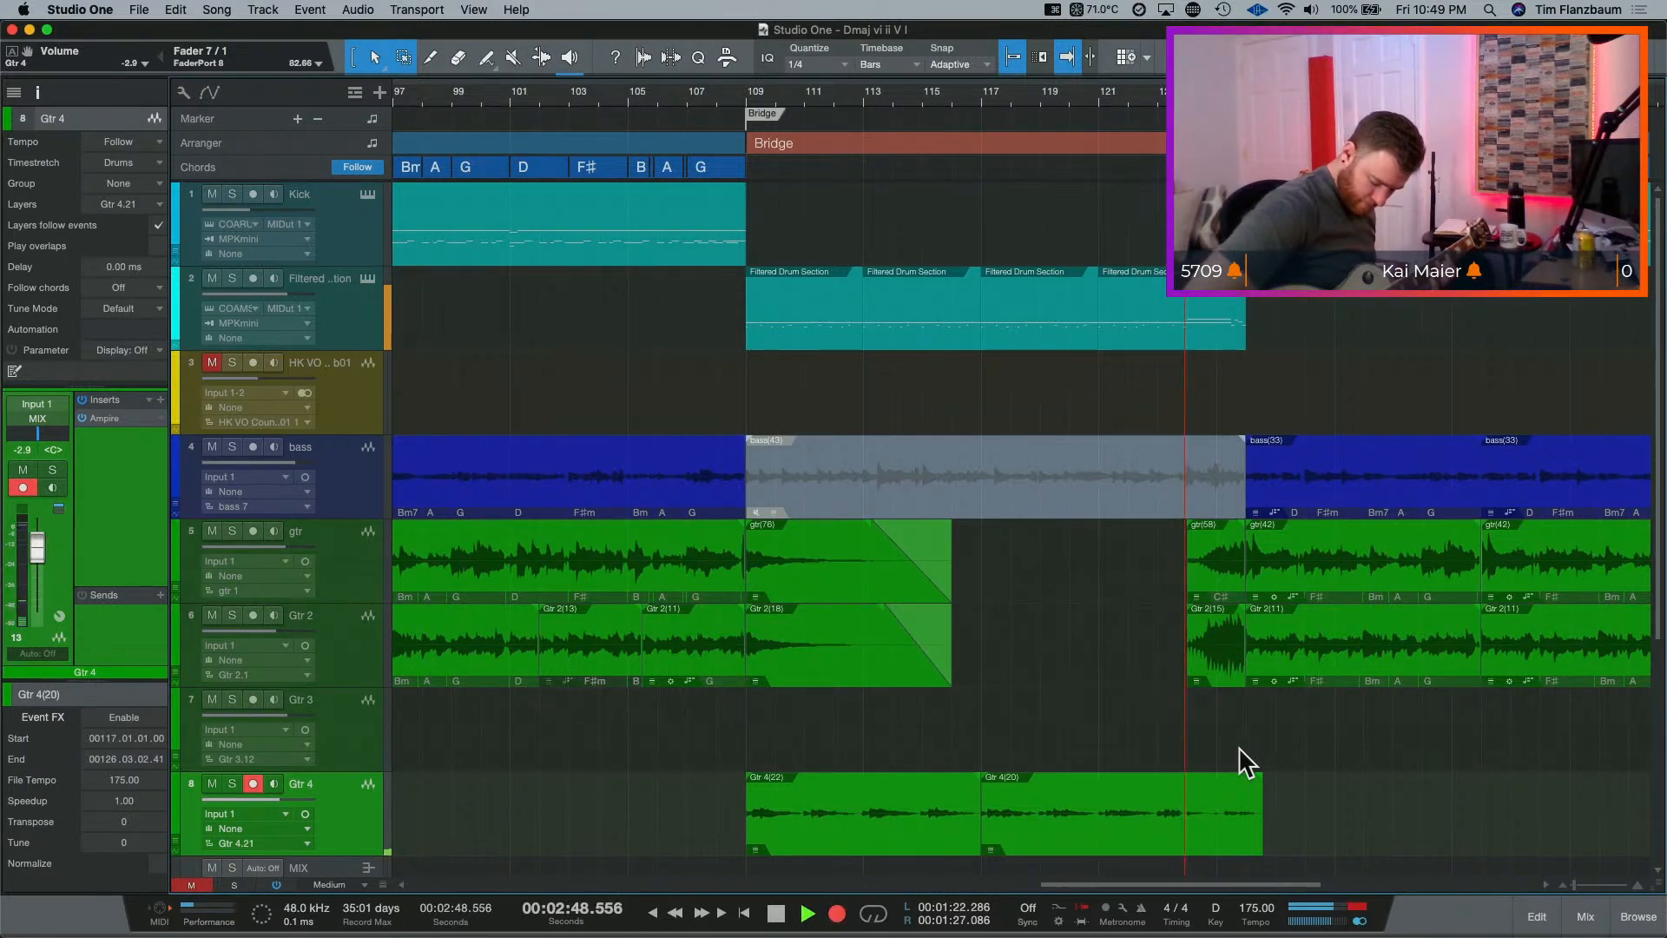
{"action": "key", "text": "space"}
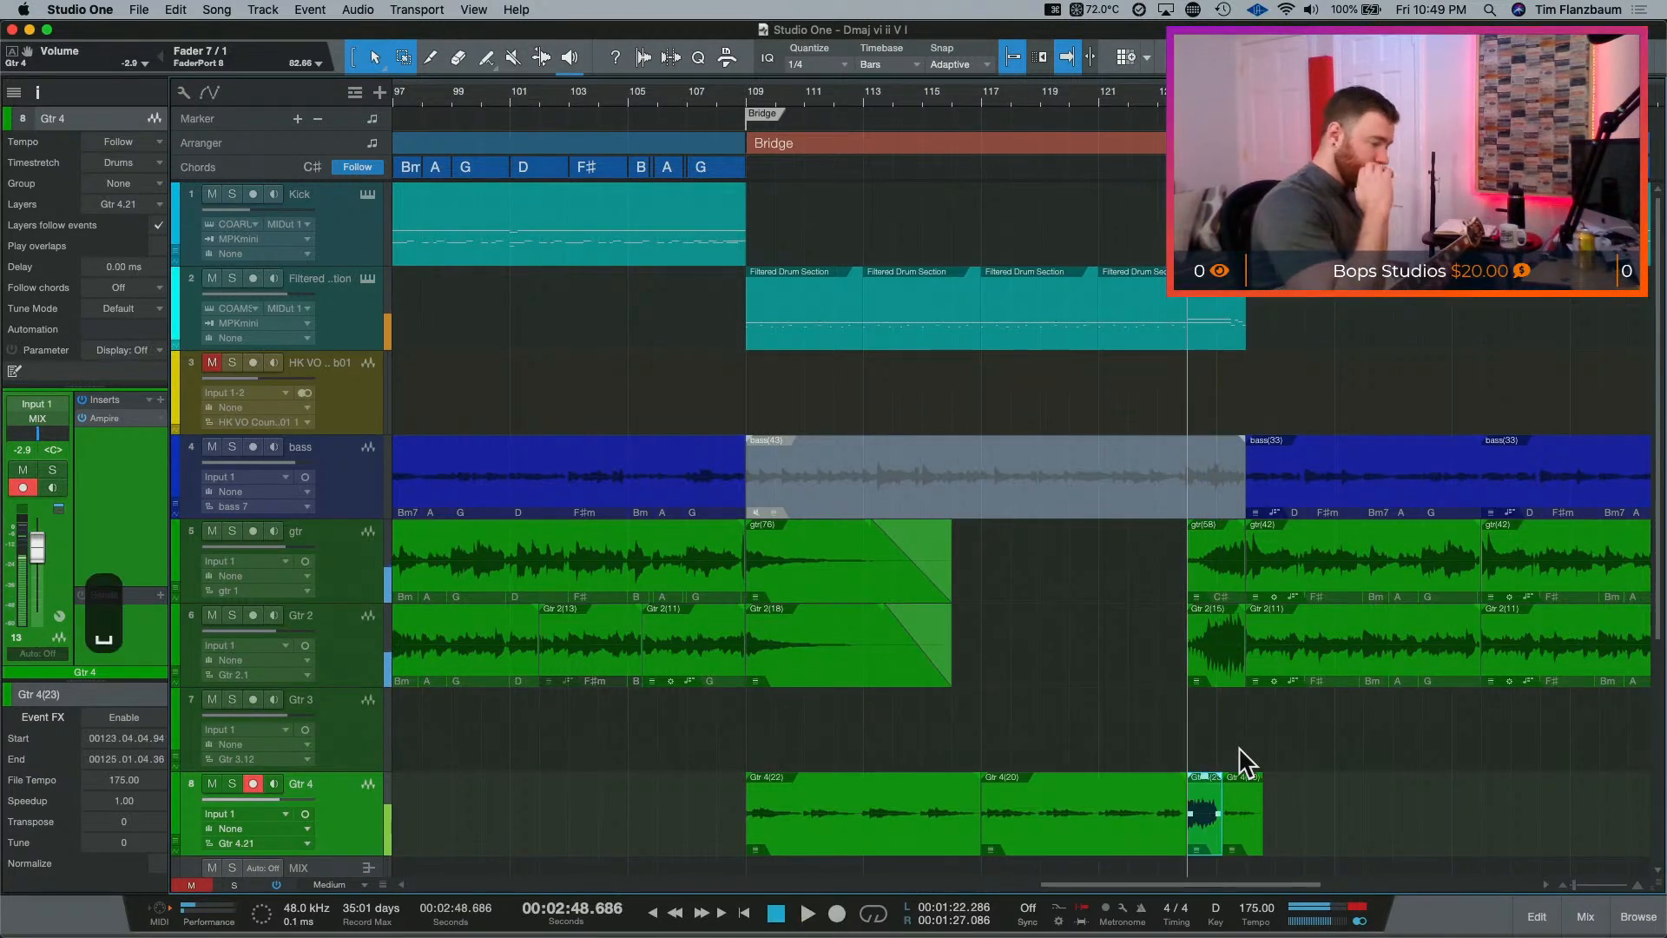
{"action": "key", "text": "space"}
{"action": "key", "text": "space"}
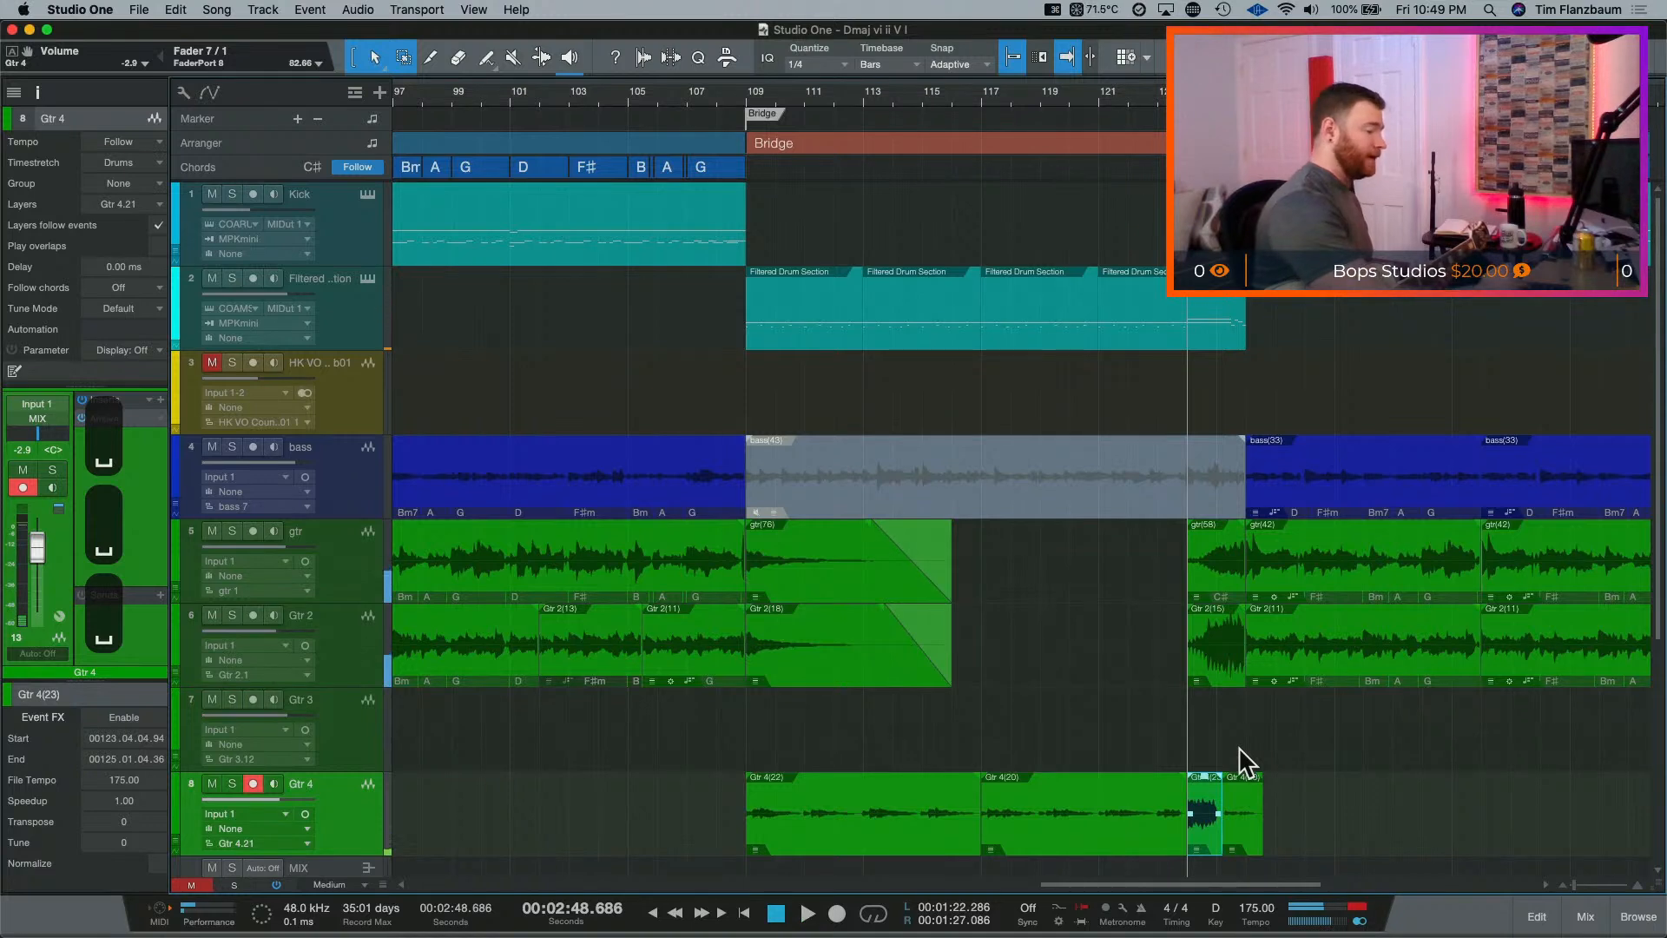
{"action": "key", "text": "cmd+z"}
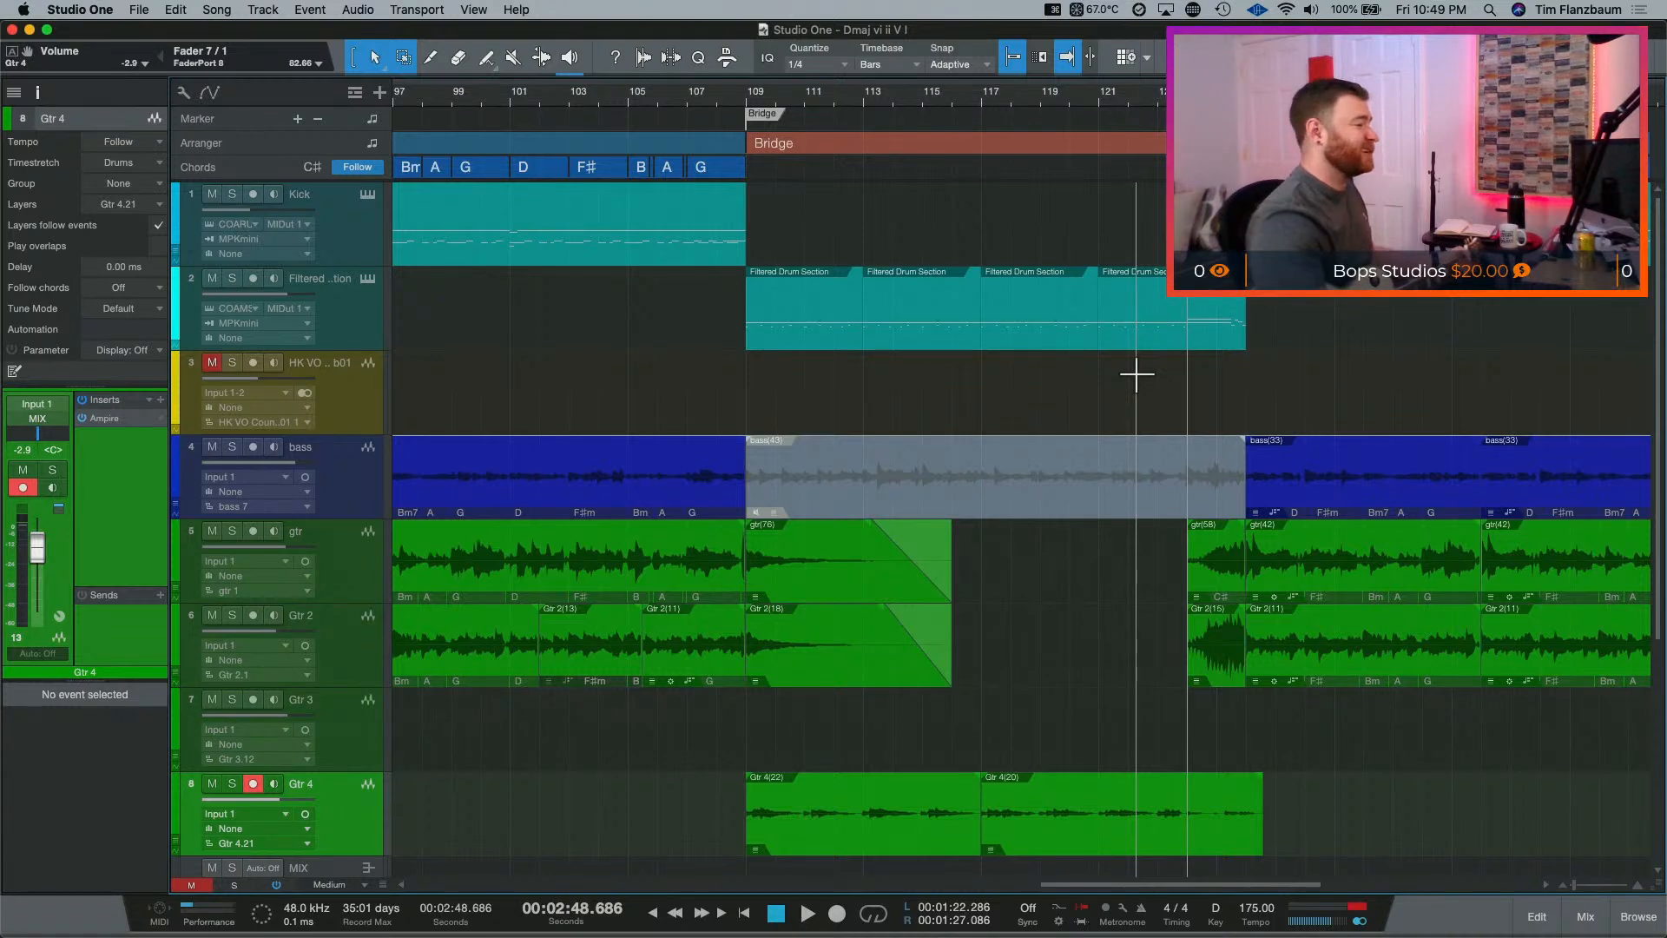
Step: Disarm the Gtr 4 track for recording
{"action": "left_click", "coordinate": [249, 784]}
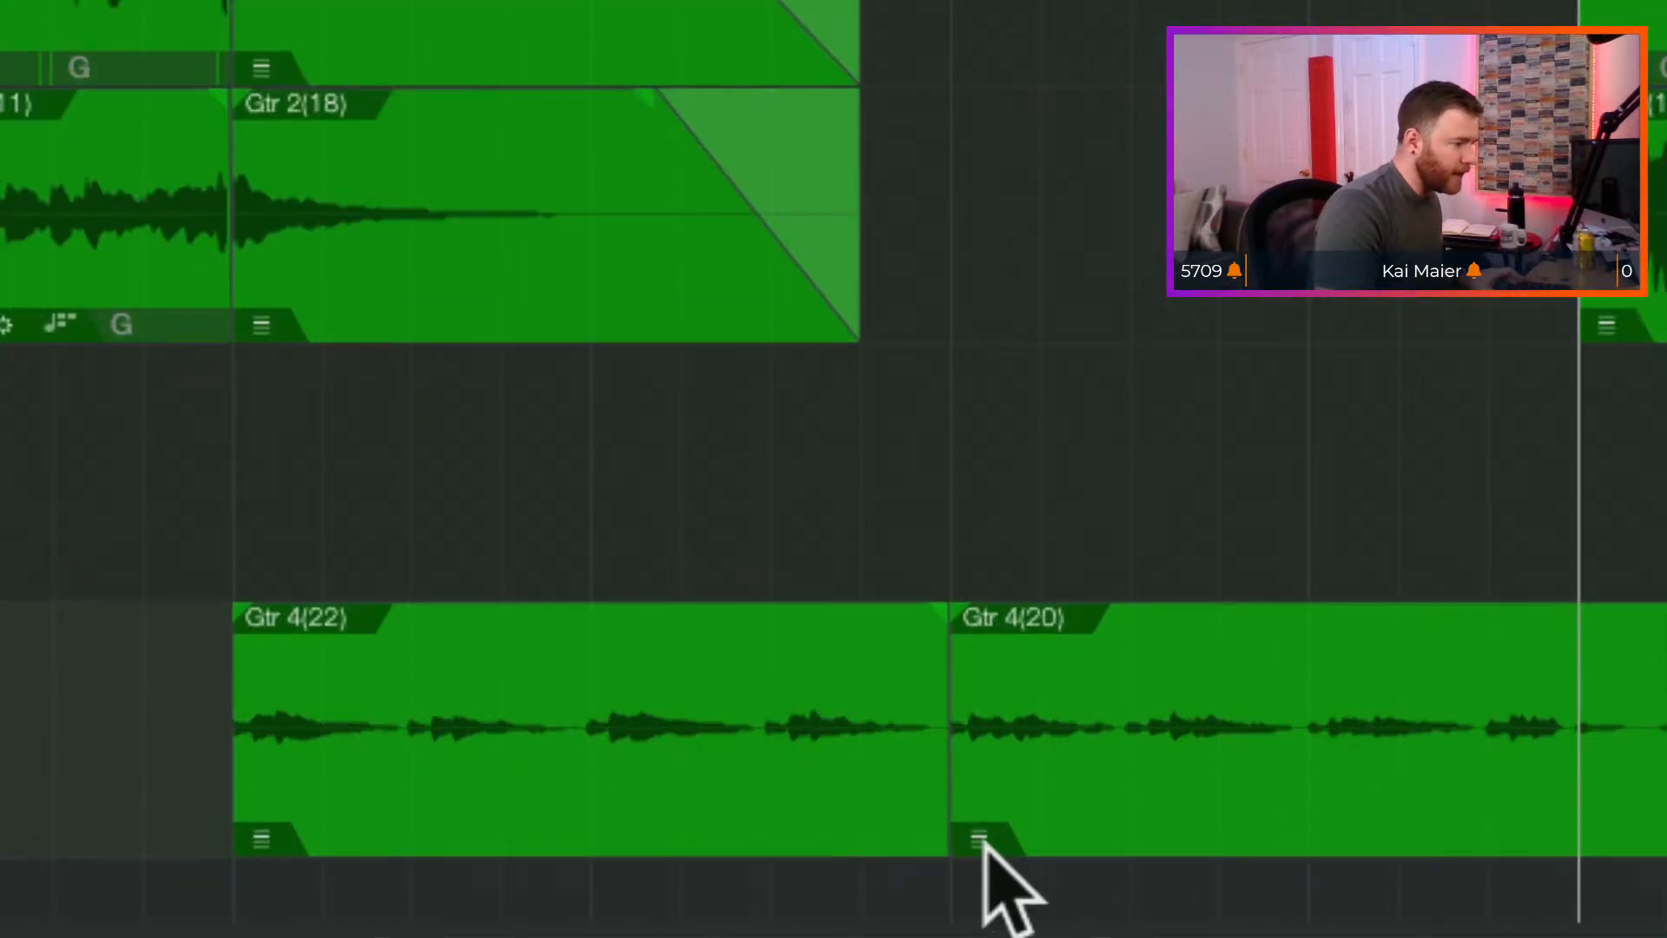
Step: Merge the two Gtr 4 Bridge events into a single audio part
{"action": "left_click", "coordinate": [1020, 808]}
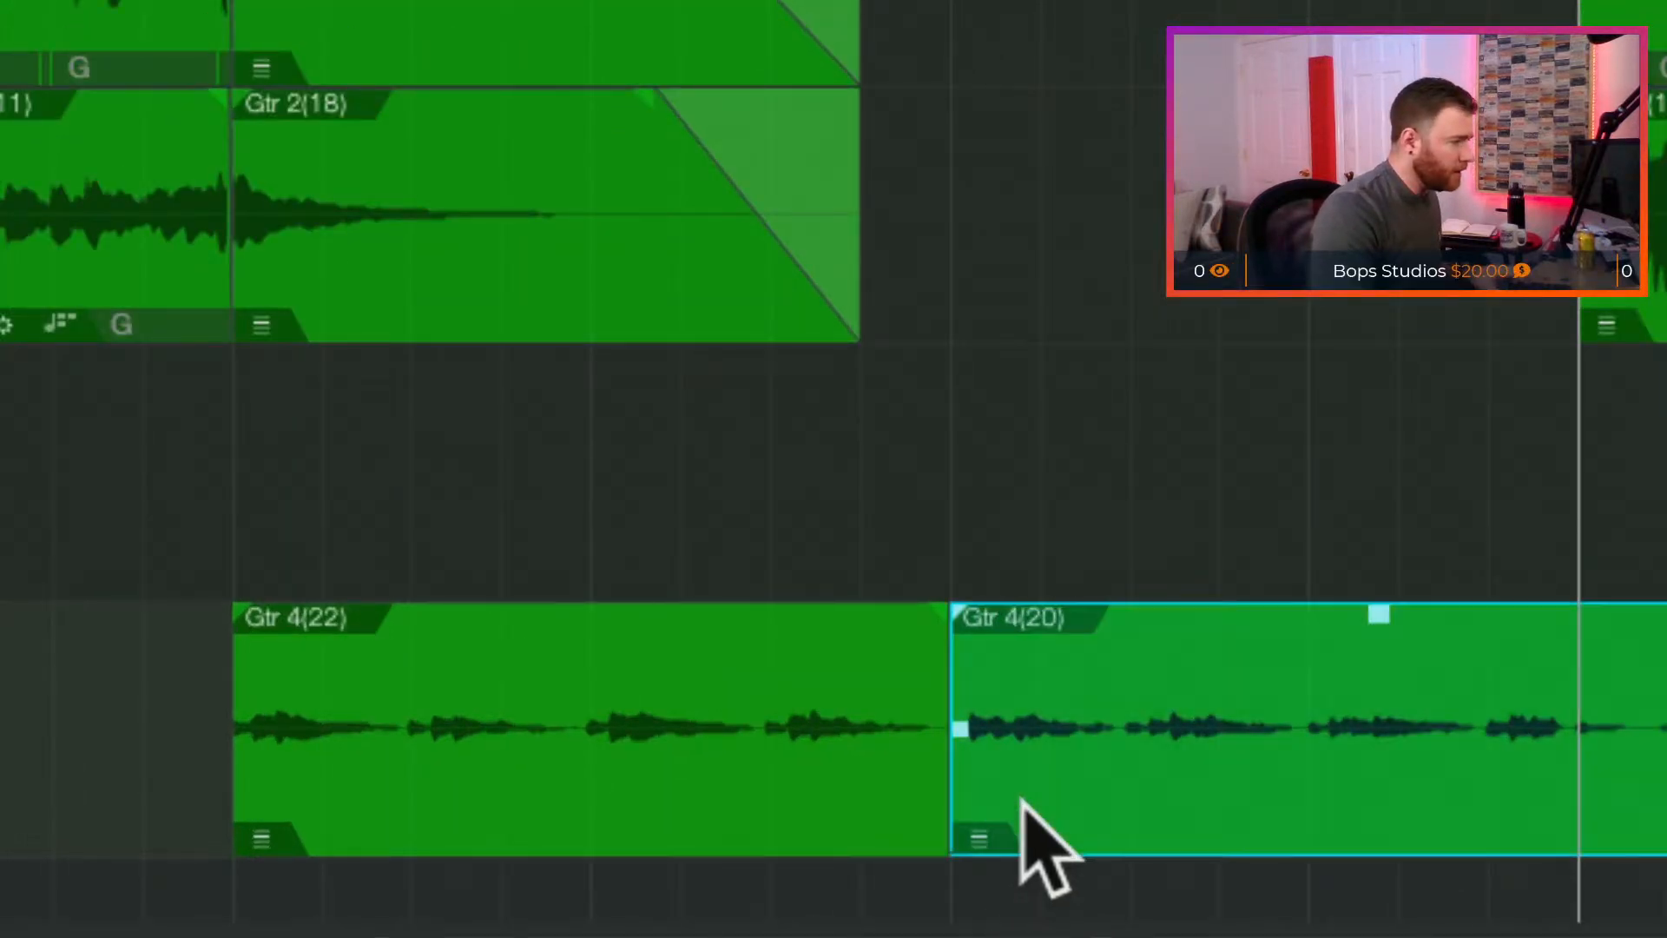
{"action": "left_click", "coordinate": [904, 793], "text": "shift"}
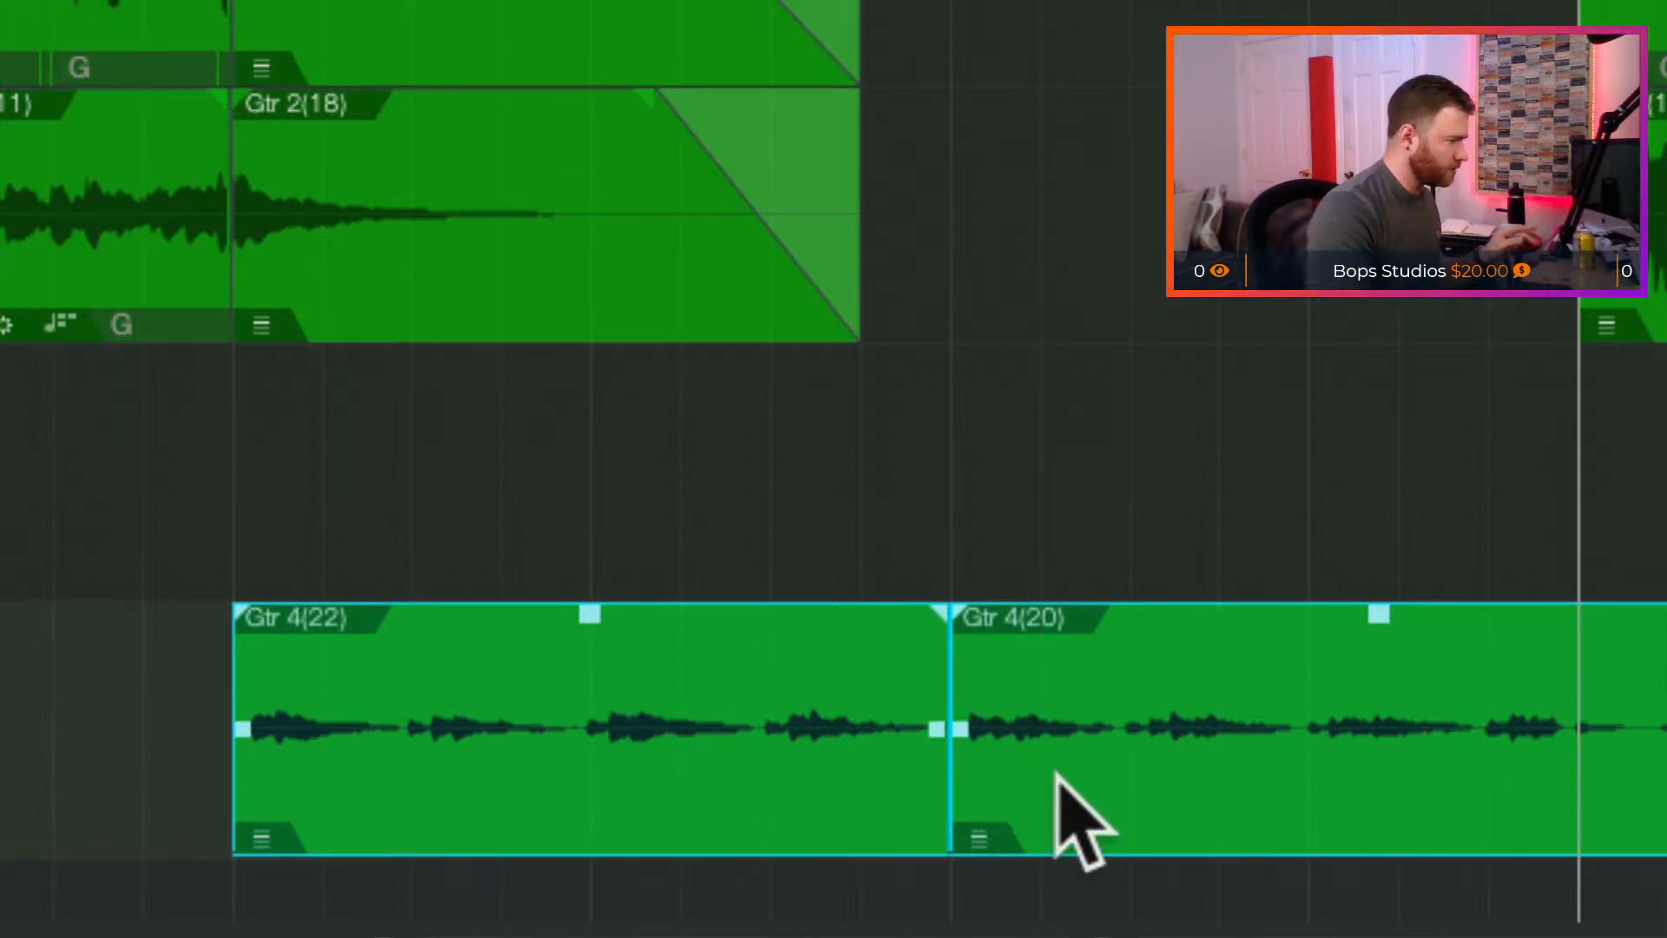
{"action": "key", "text": "g"}
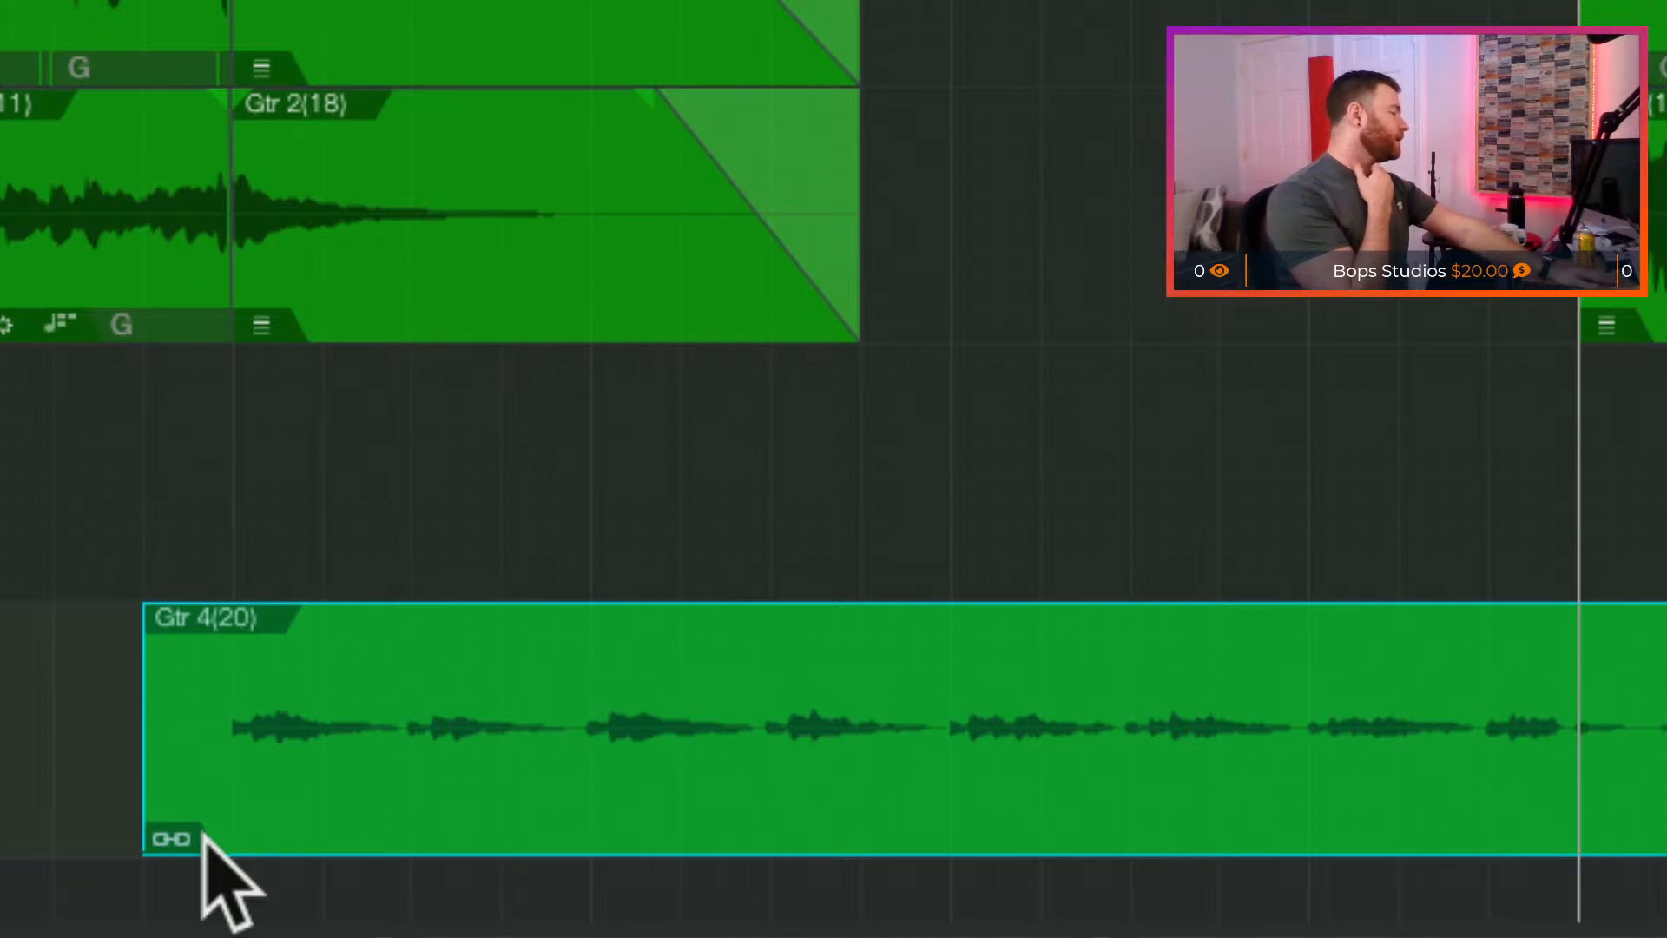
Step: Try splitting the merged Gtr 4 part at bars 113 and 117, and undo the splits together with the merge
{"action": "left_click", "coordinate": [588, 661], "text": "alt"}
{"action": "left_click", "coordinate": [951, 644], "text": "alt"}
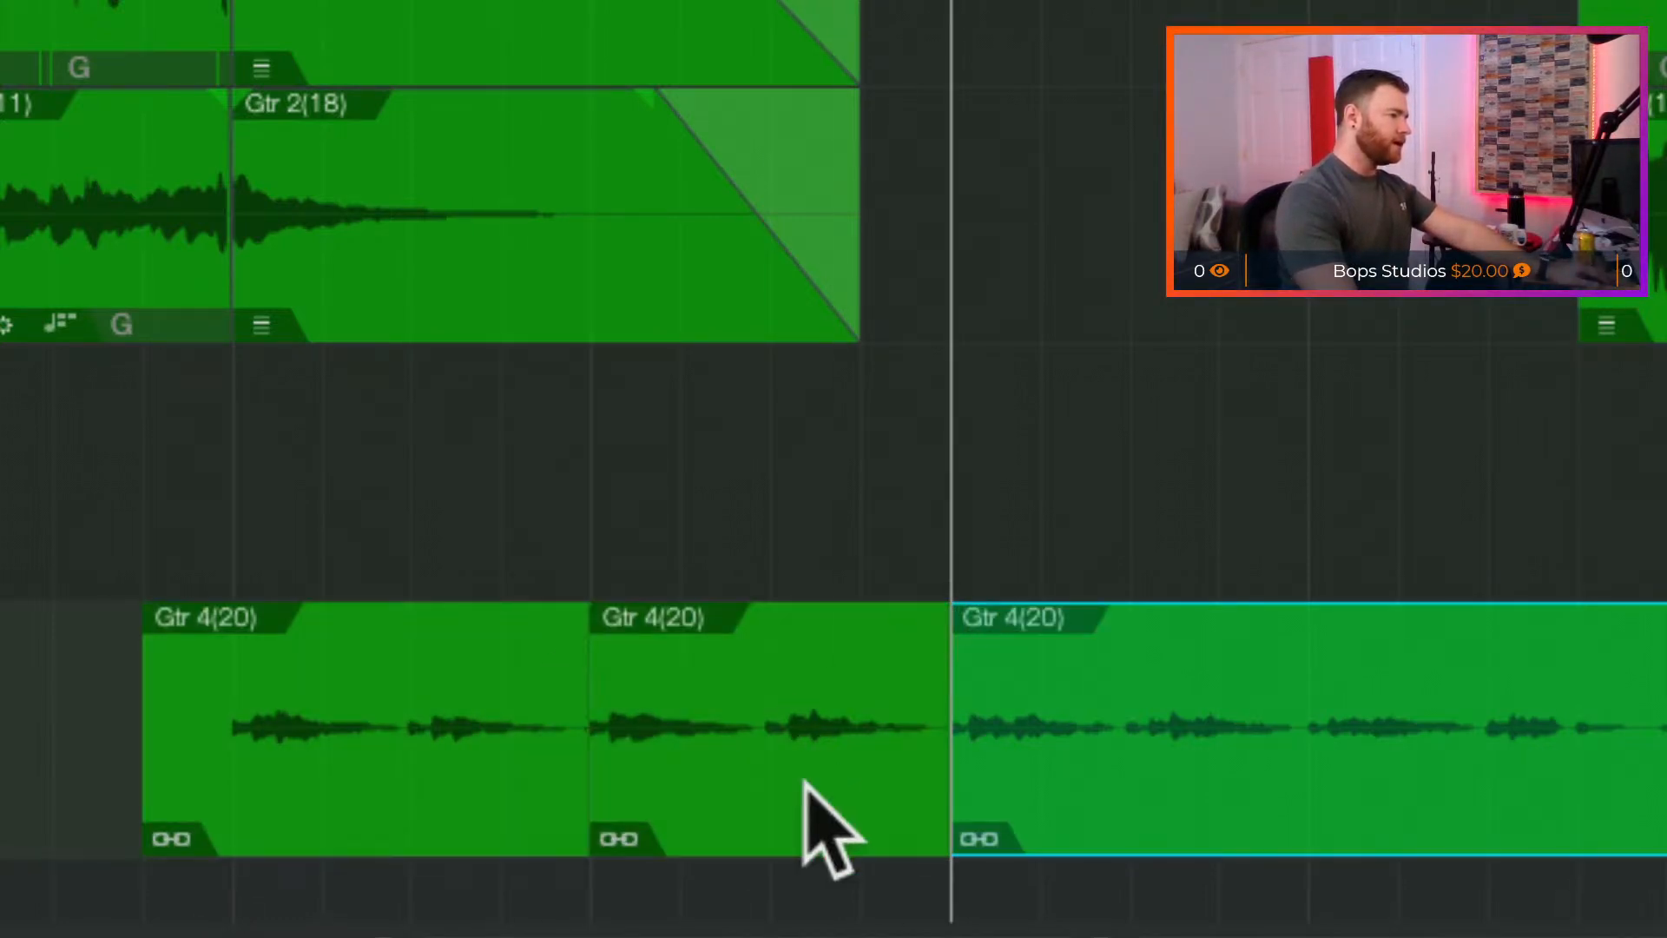
{"action": "mouse_move", "coordinate": [968, 786]}
{"action": "left_mouse_down"}
{"action": "mouse_move", "coordinate": [1060, 774]}
{"action": "mouse_move", "coordinate": [955, 776]}
{"action": "left_mouse_up"}
{"action": "key", "text": "super+z"}
{"action": "key", "text": "super+z"}
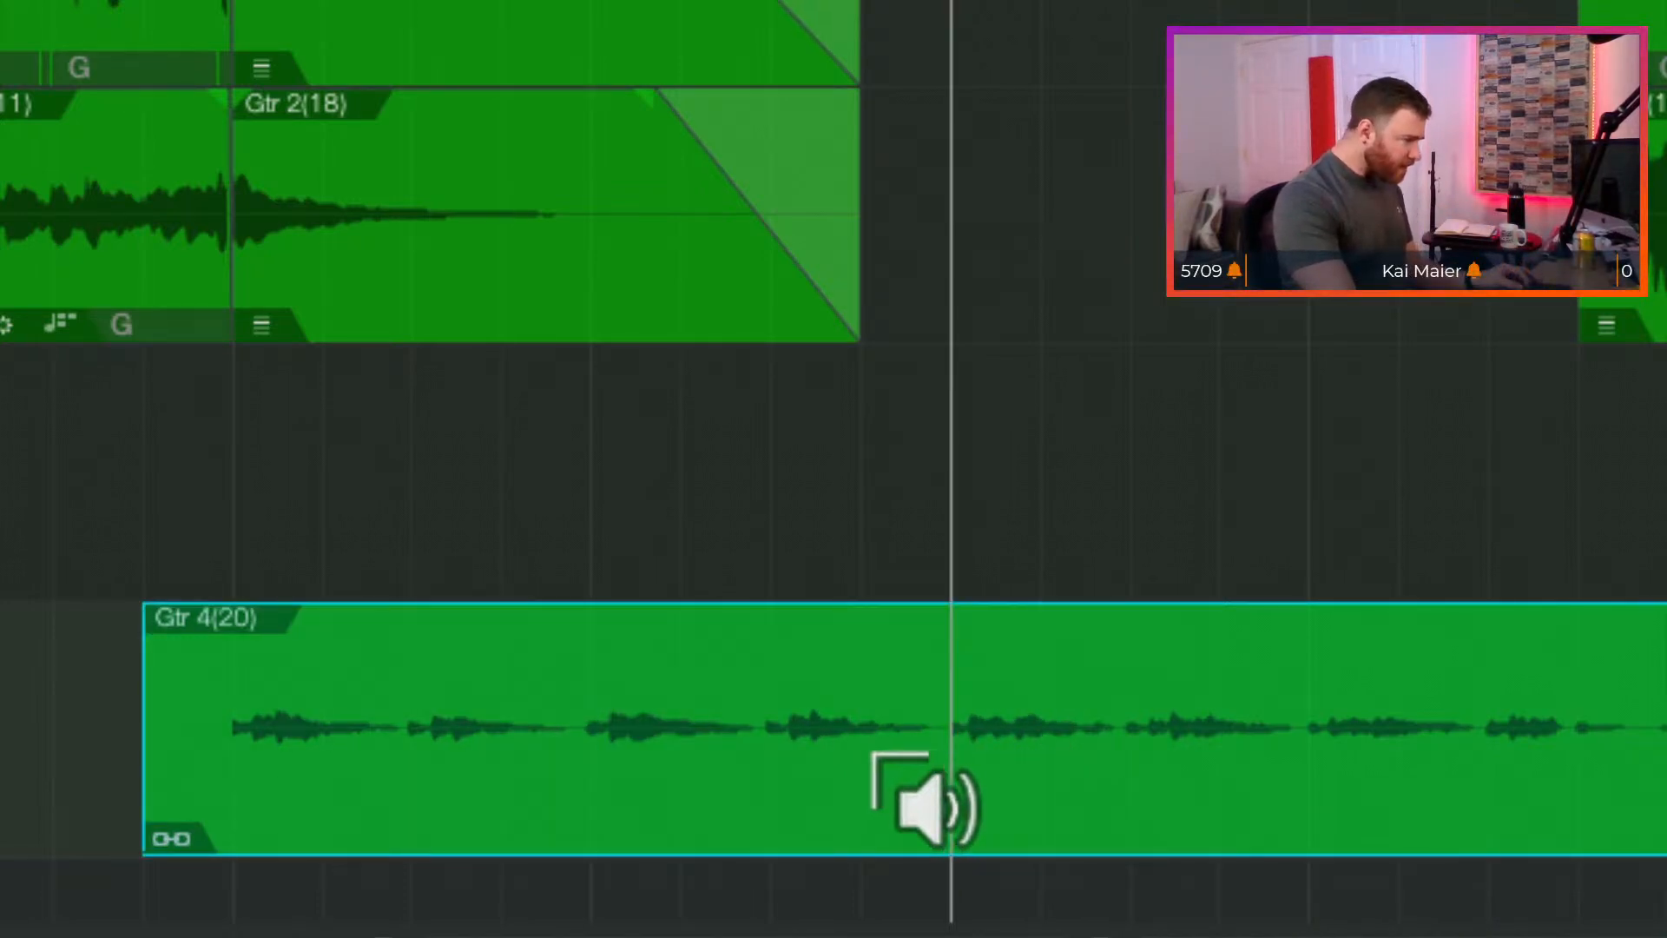
{"action": "key", "text": "super+z"}
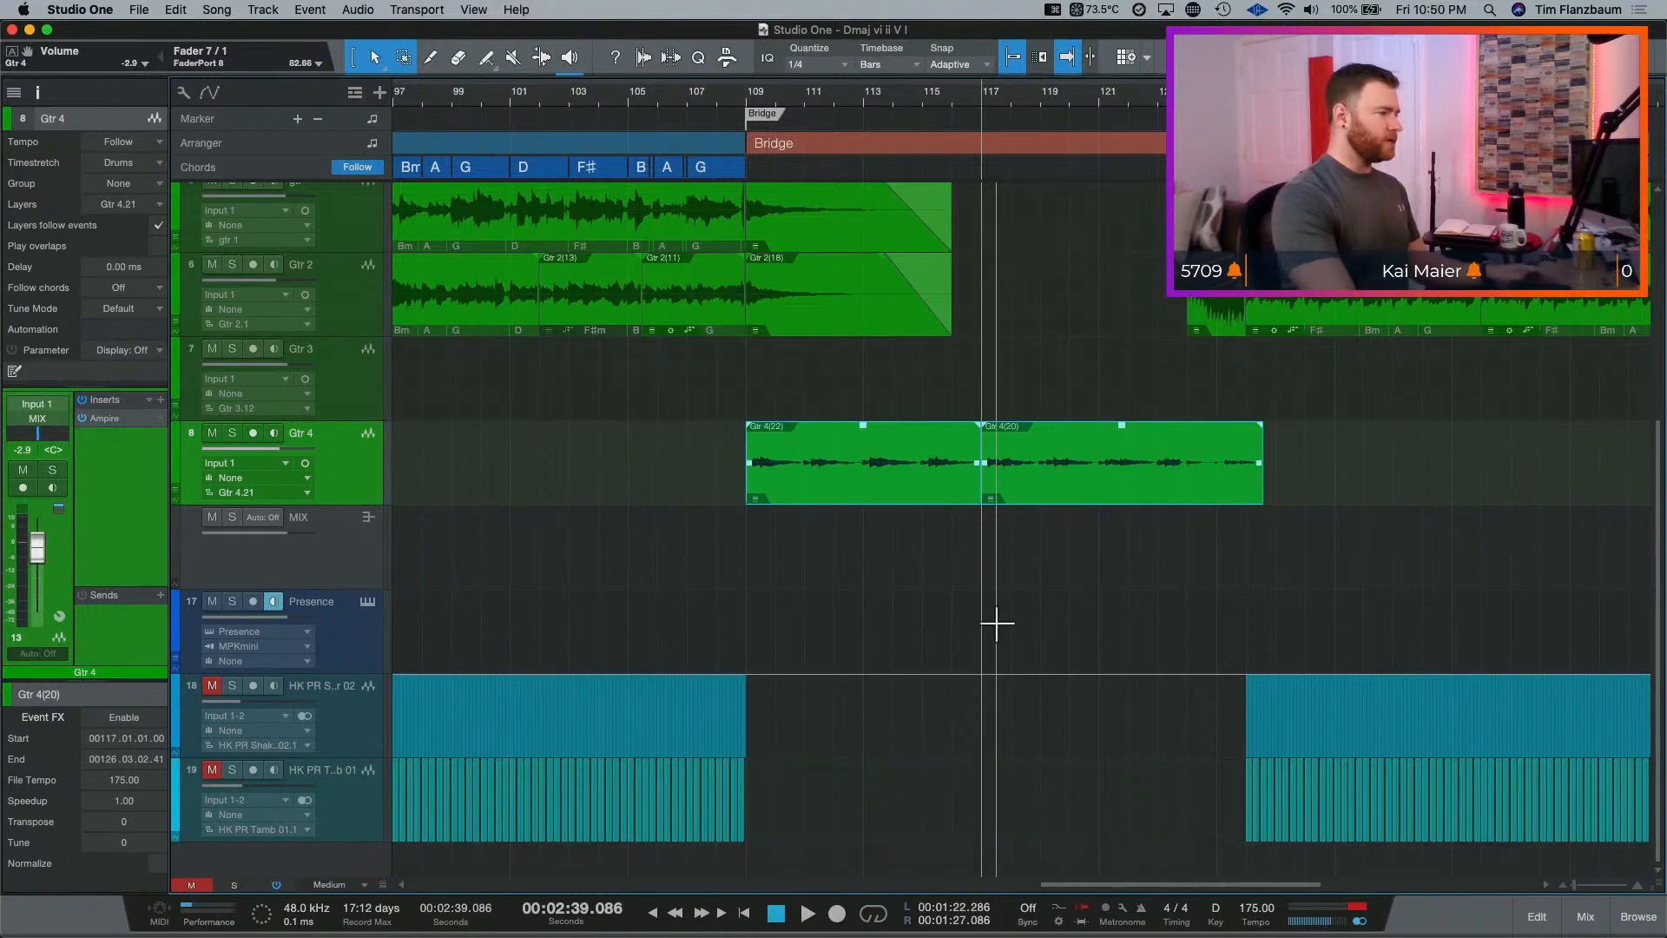
Step: Look over the arrangement from the Bridge into the Chorus sections and back at the Verse near the song's start
{"action": "scroll", "coordinate": [997, 625], "scroll_direction": "up", "scroll_amount": 3}
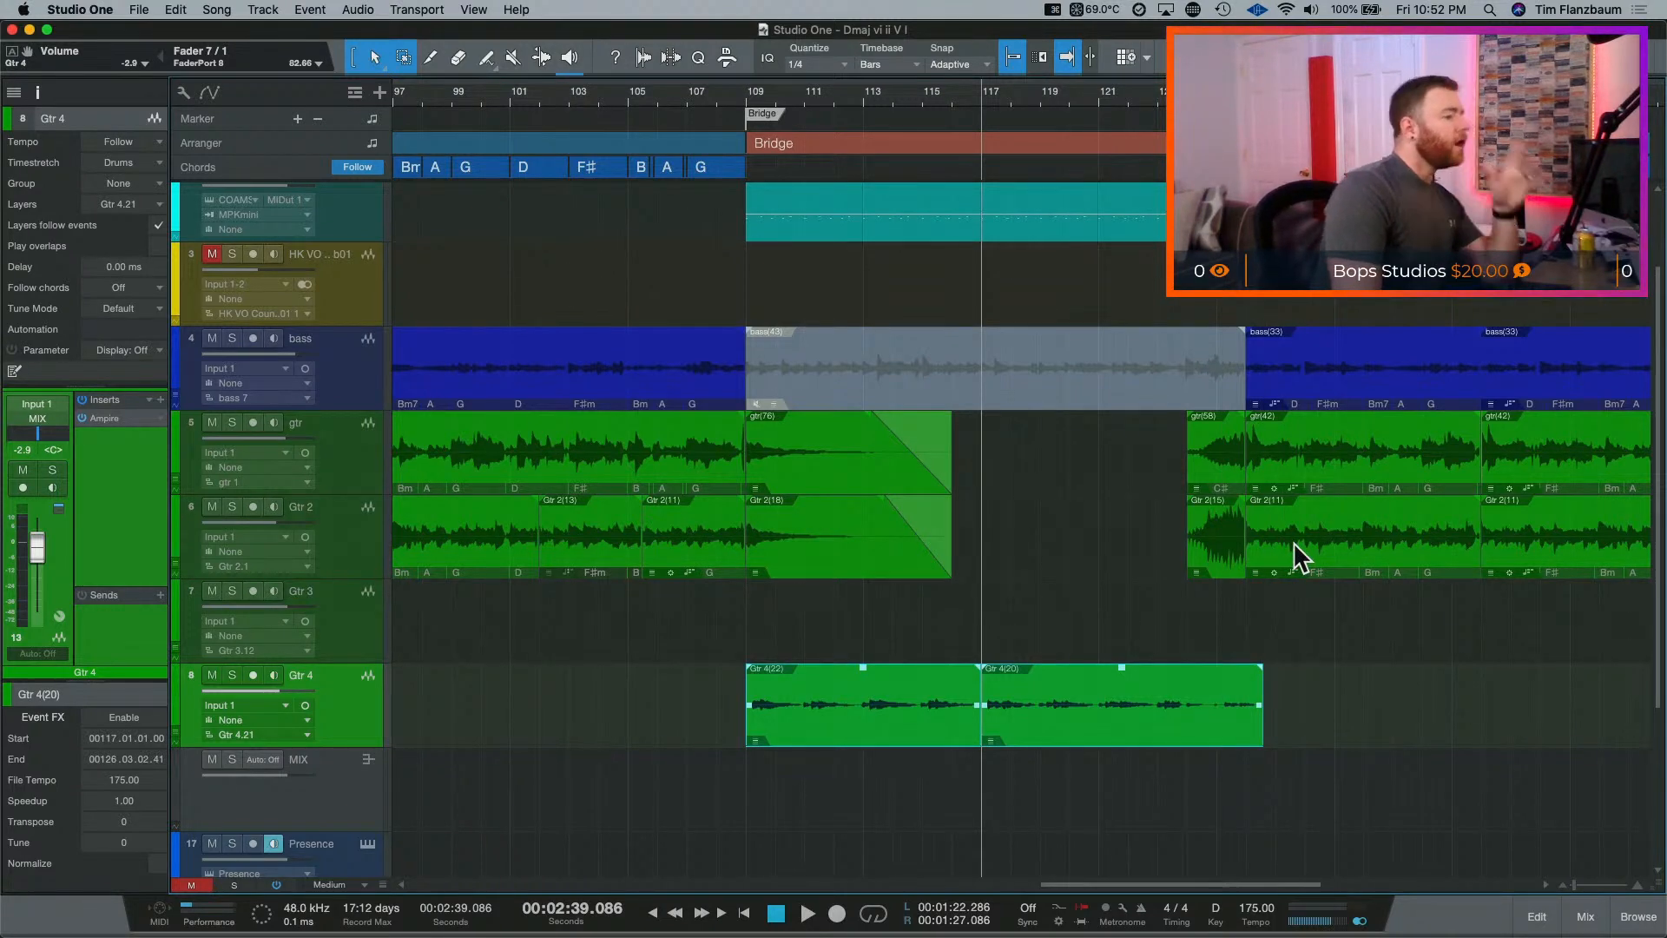
{"action": "left_click_drag", "start_coordinate": [1070, 886], "coordinate": [1178, 820]}
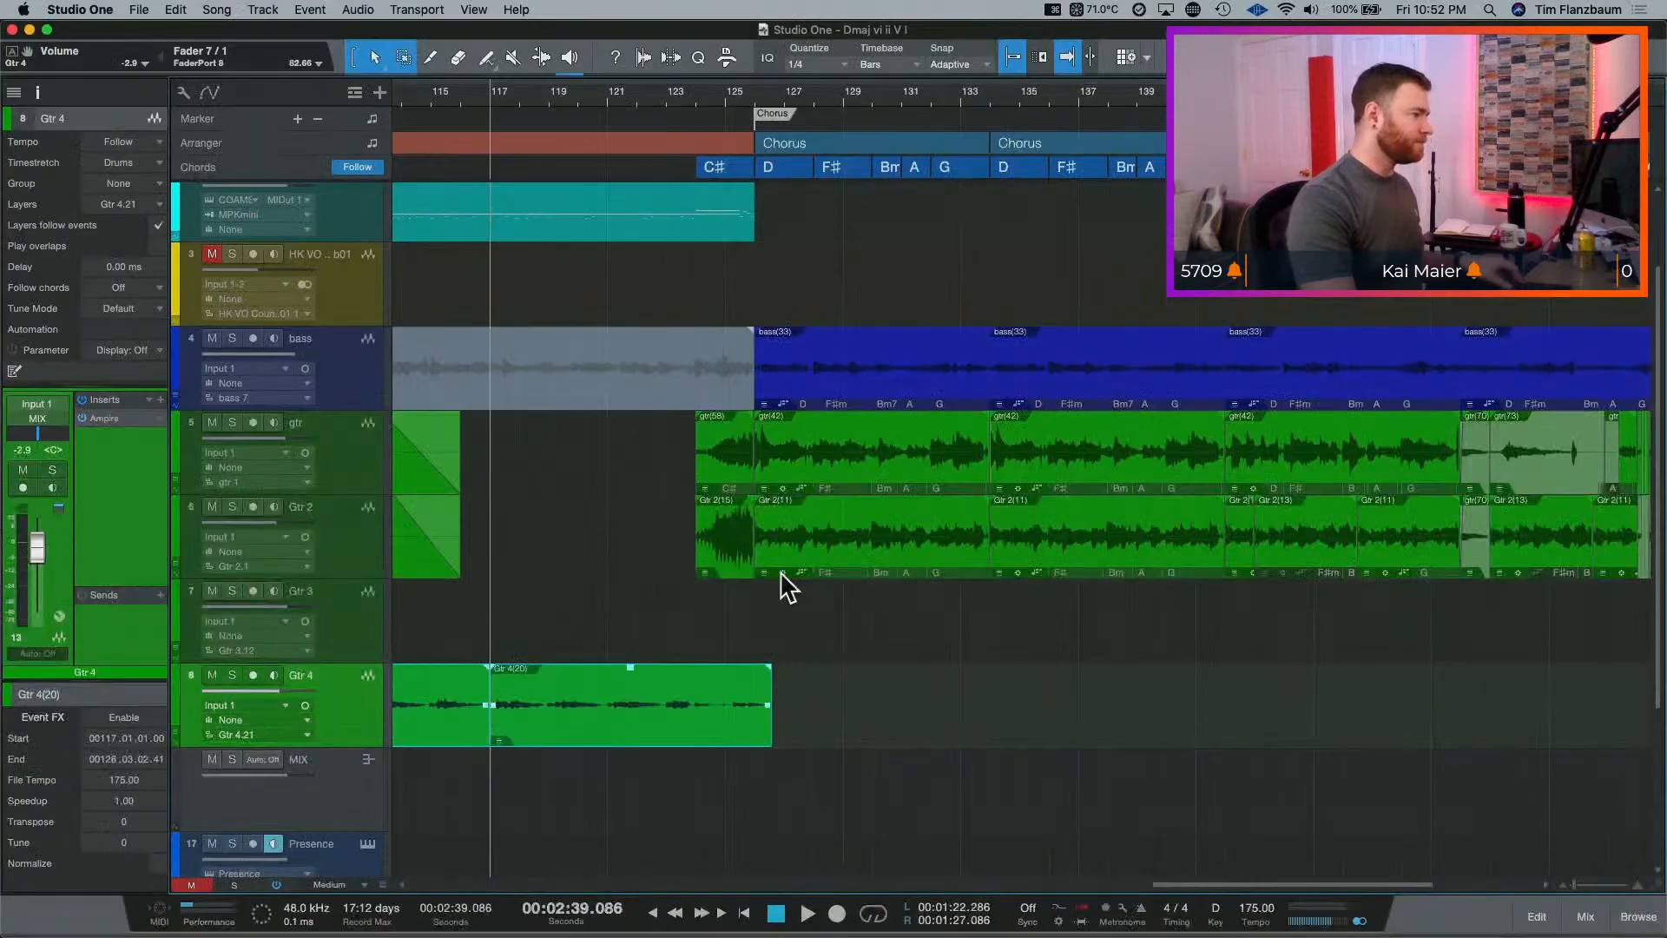
{"action": "scroll", "coordinate": [780, 571], "scroll_direction": "down", "scroll_amount": 4}
{"action": "scroll", "coordinate": [804, 546], "scroll_direction": "up", "scroll_amount": 4}
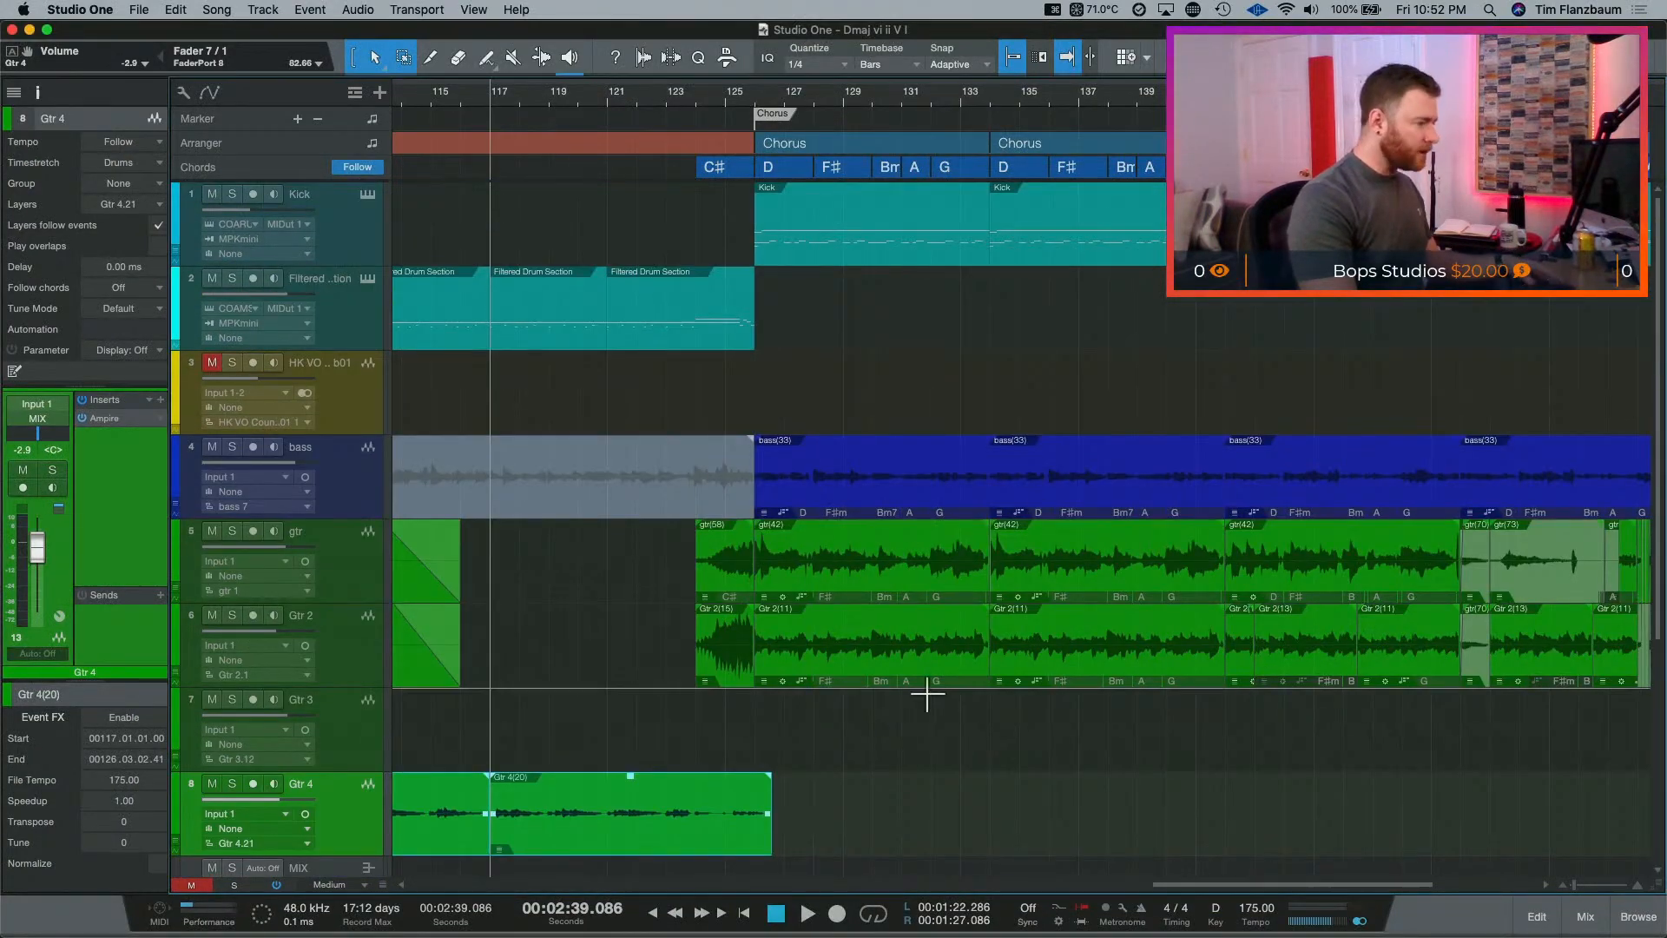
{"action": "scroll", "coordinate": [1190, 873], "scroll_direction": "right", "scroll_amount": 2}
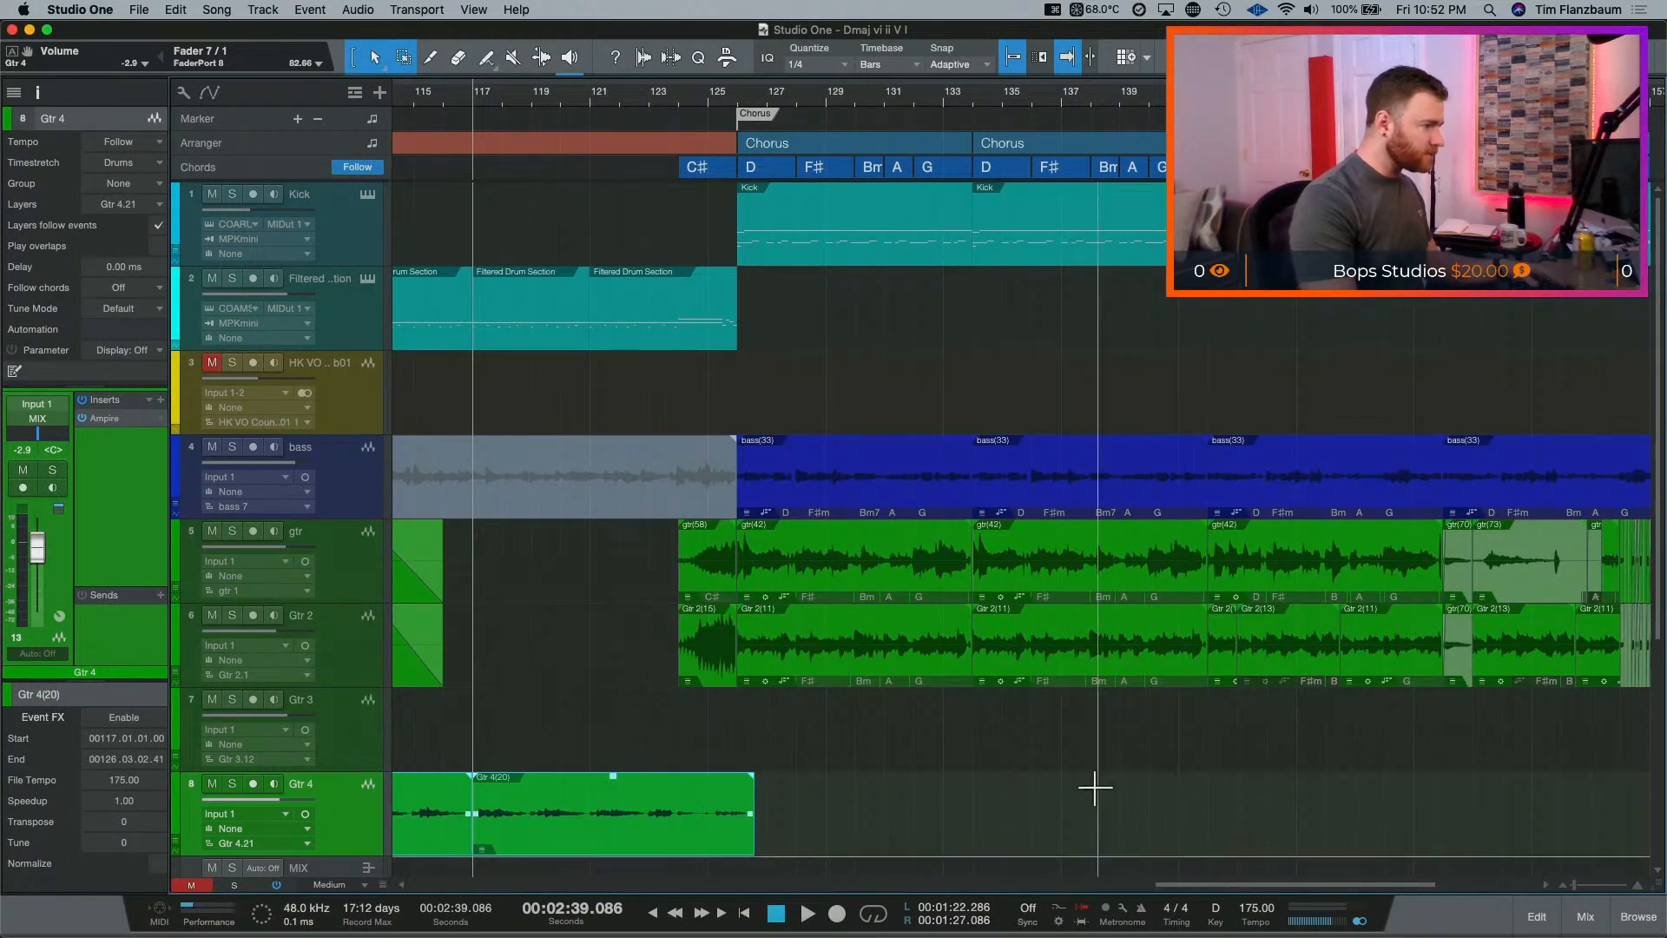
{"action": "mouse_move", "coordinate": [1196, 884]}
{"action": "left_mouse_down"}
{"action": "mouse_move", "coordinate": [747, 864]}
{"action": "mouse_move", "coordinate": [967, 852]}
{"action": "mouse_move", "coordinate": [441, 803]}
{"action": "mouse_move", "coordinate": [621, 793]}
{"action": "mouse_move", "coordinate": [588, 815]}
{"action": "mouse_move", "coordinate": [488, 821]}
{"action": "left_mouse_up"}
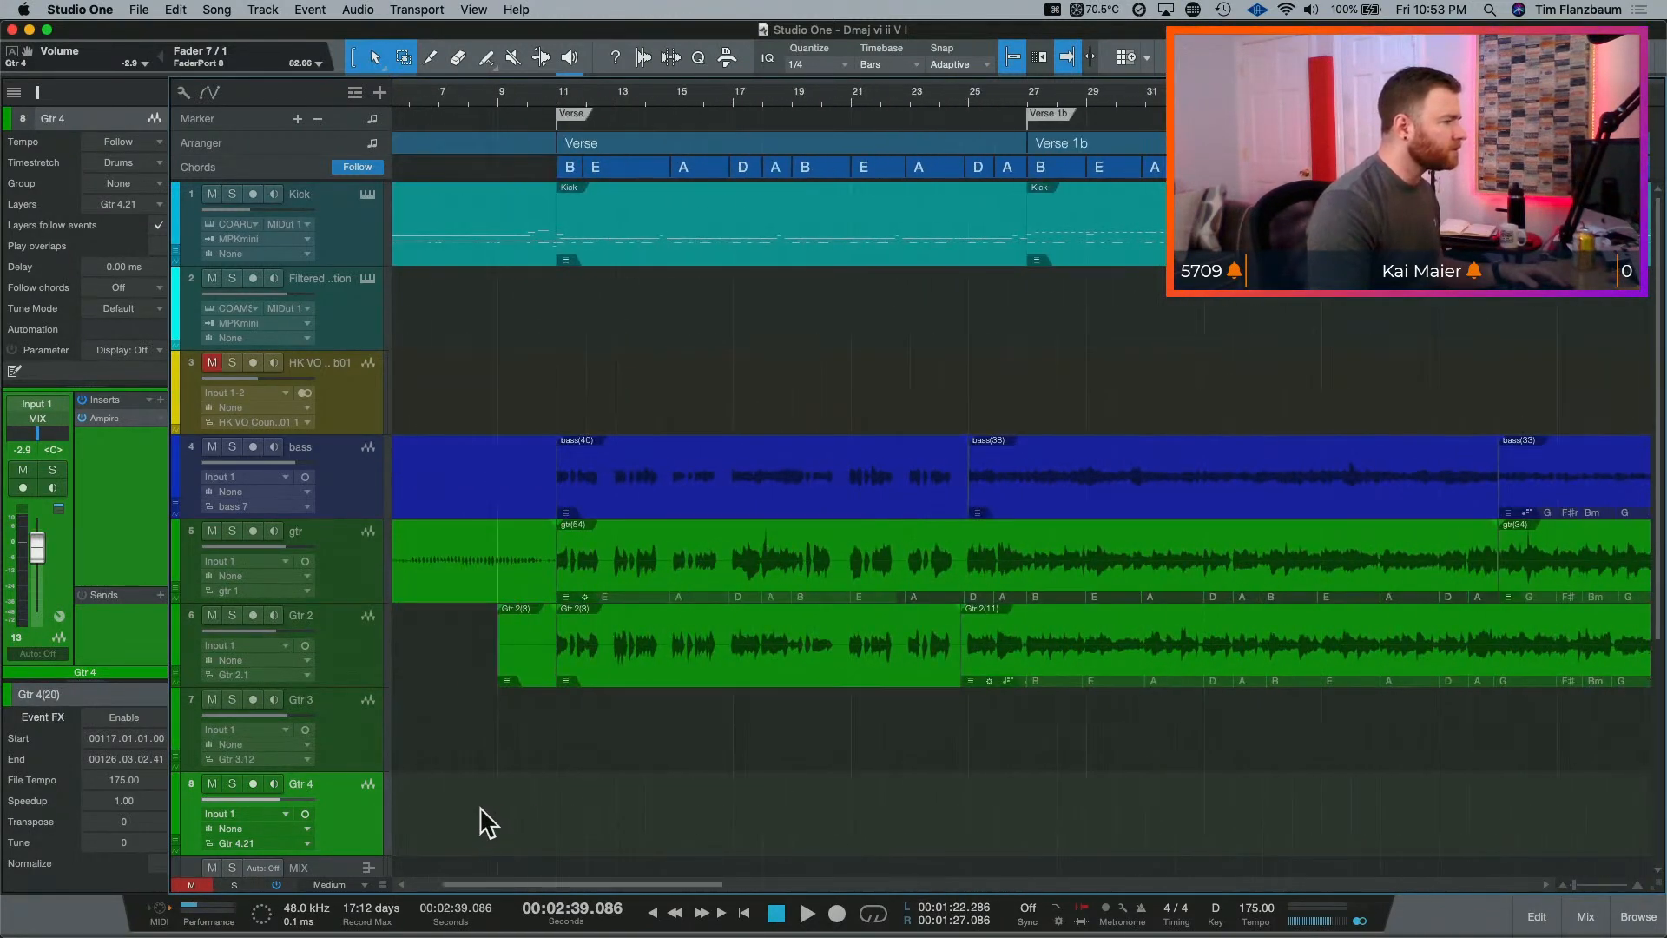